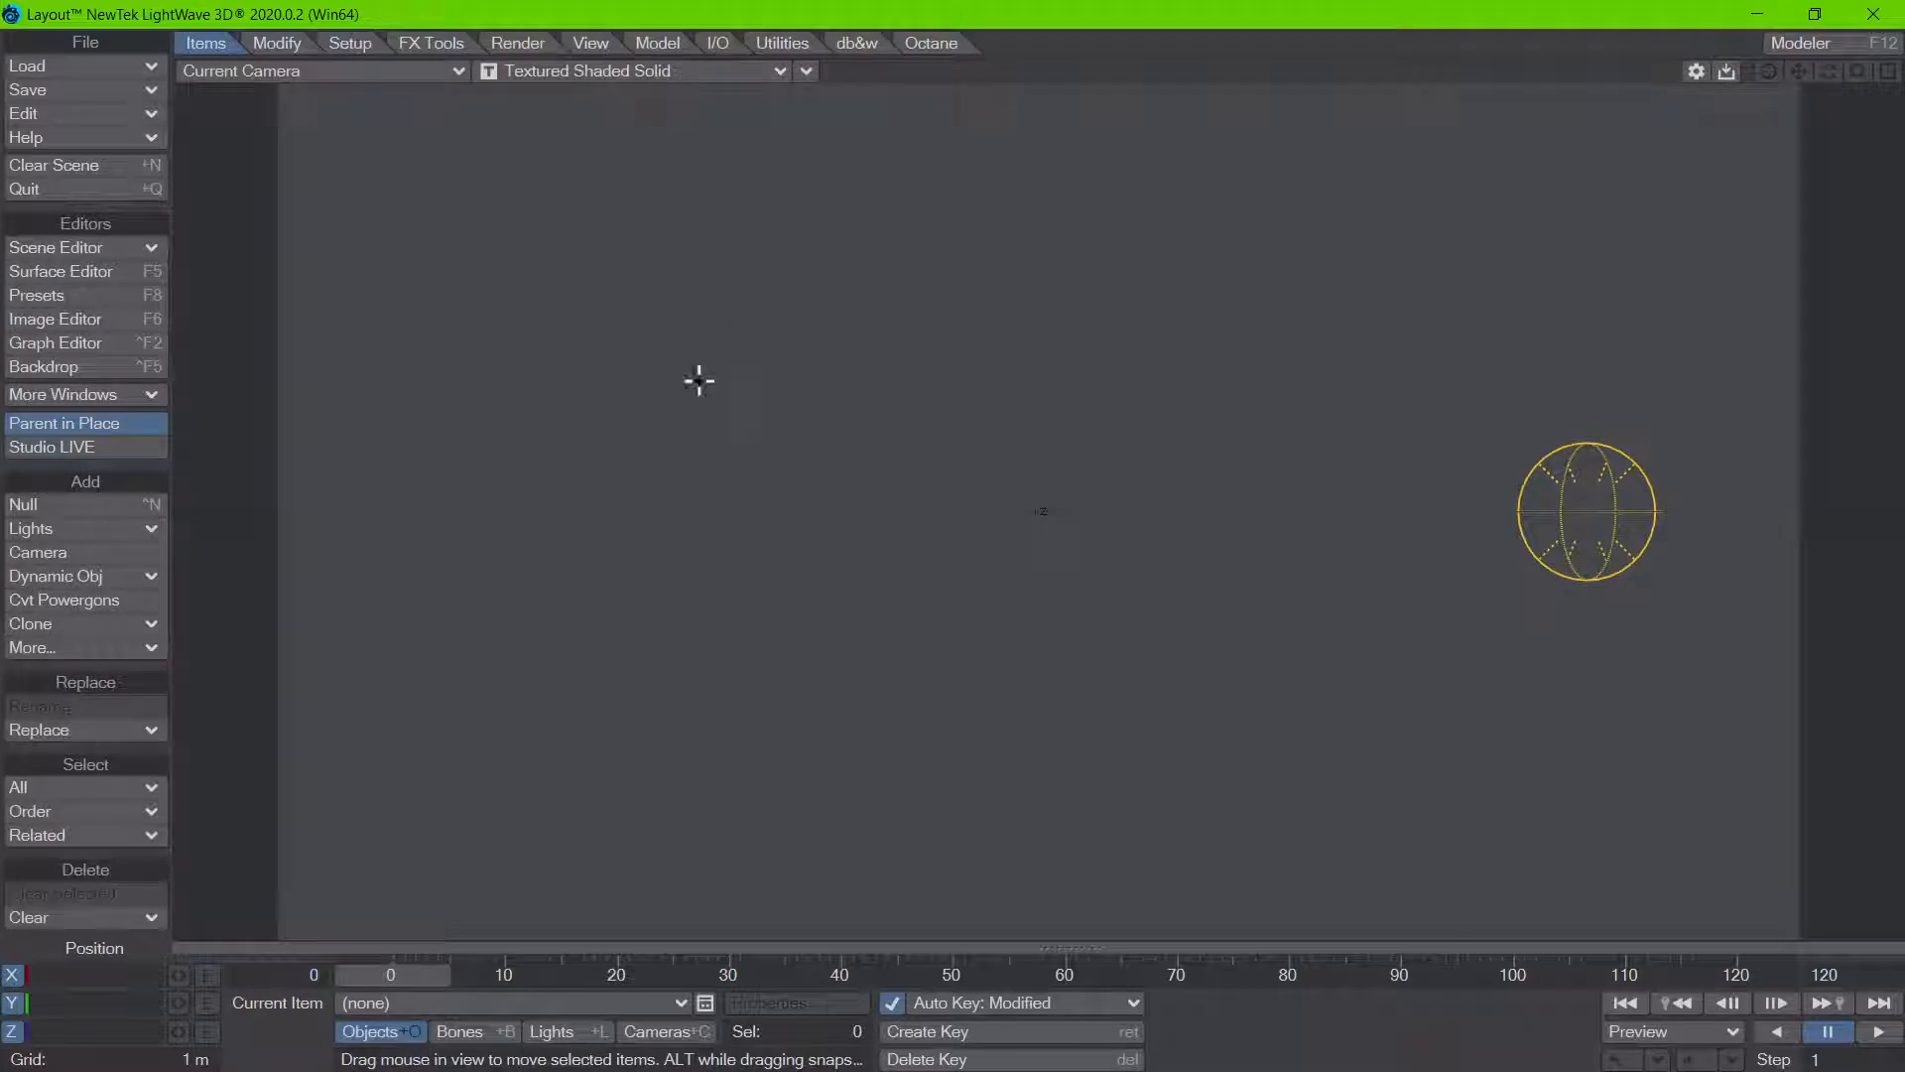
Step: Load the scene TriplanarCow.lws from the db&wTools_SampleContent Scenes folder
click(90, 67)
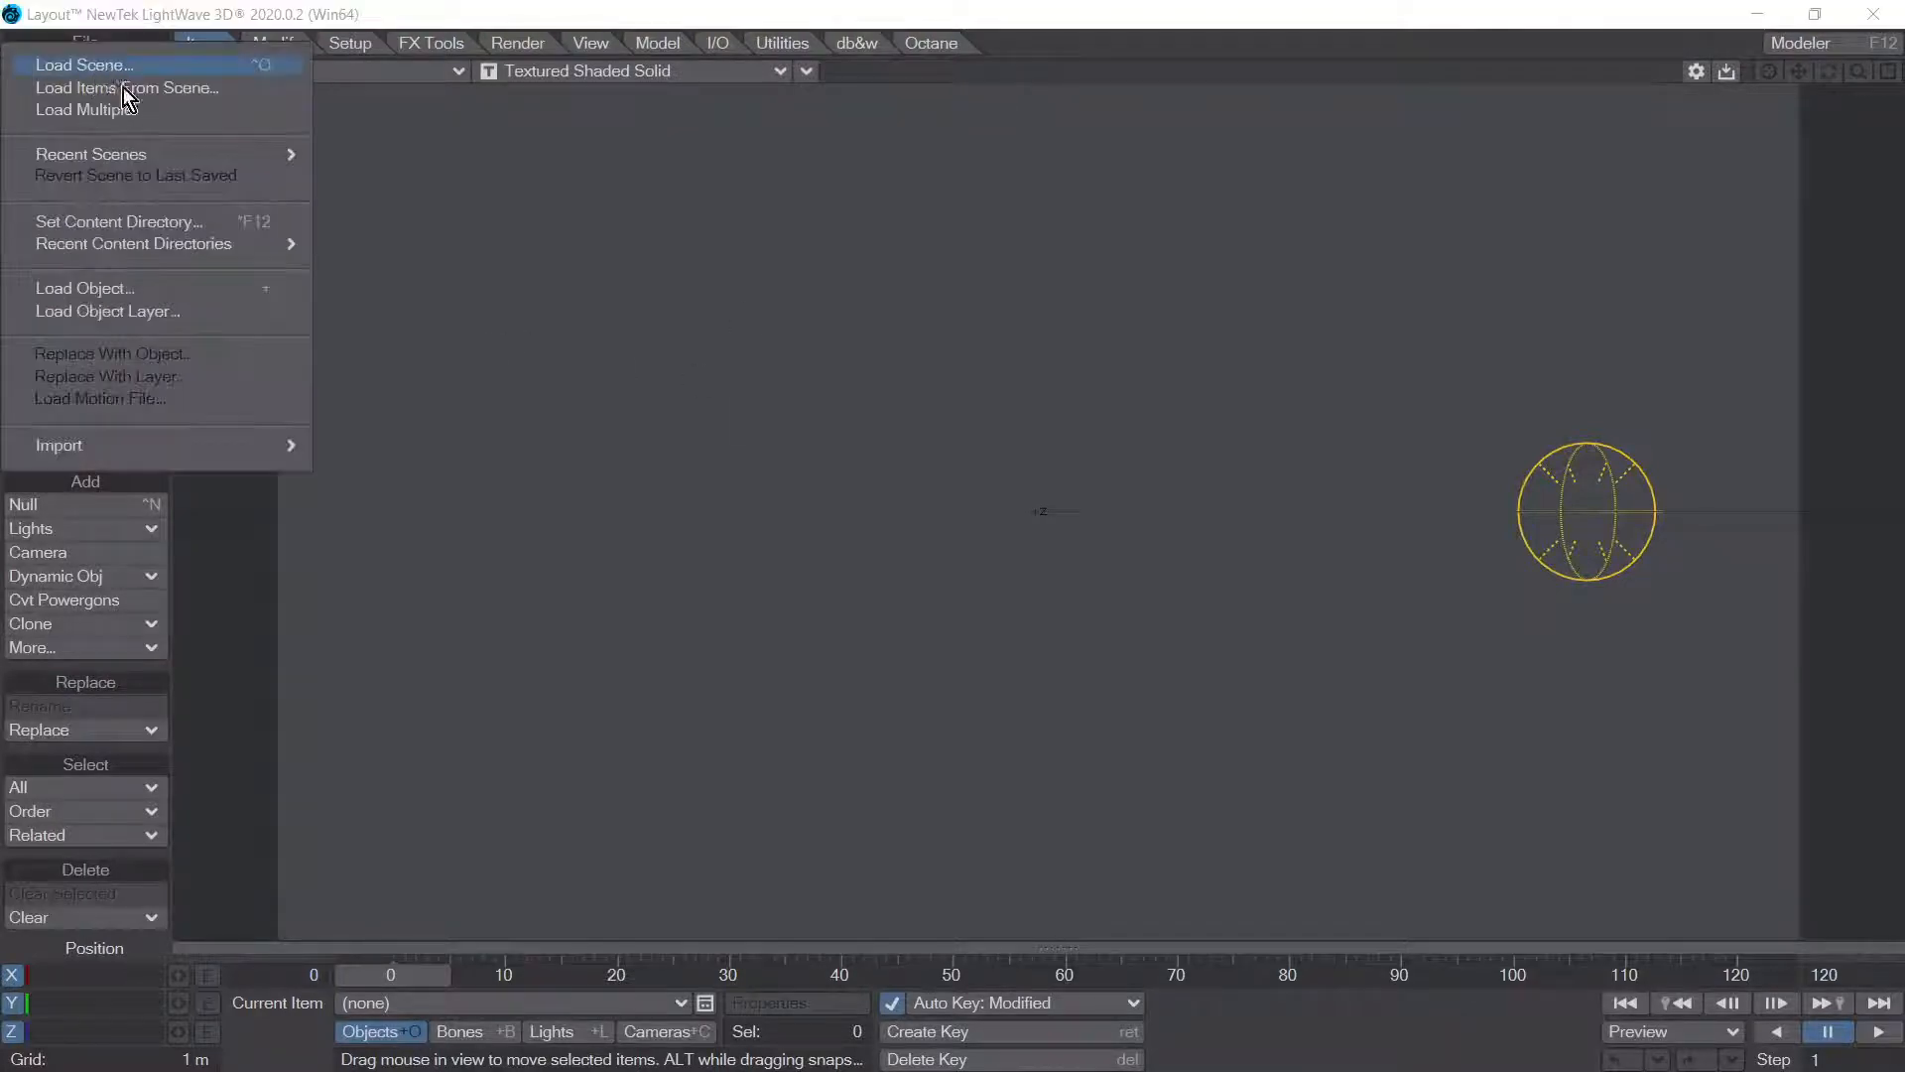
click(128, 70)
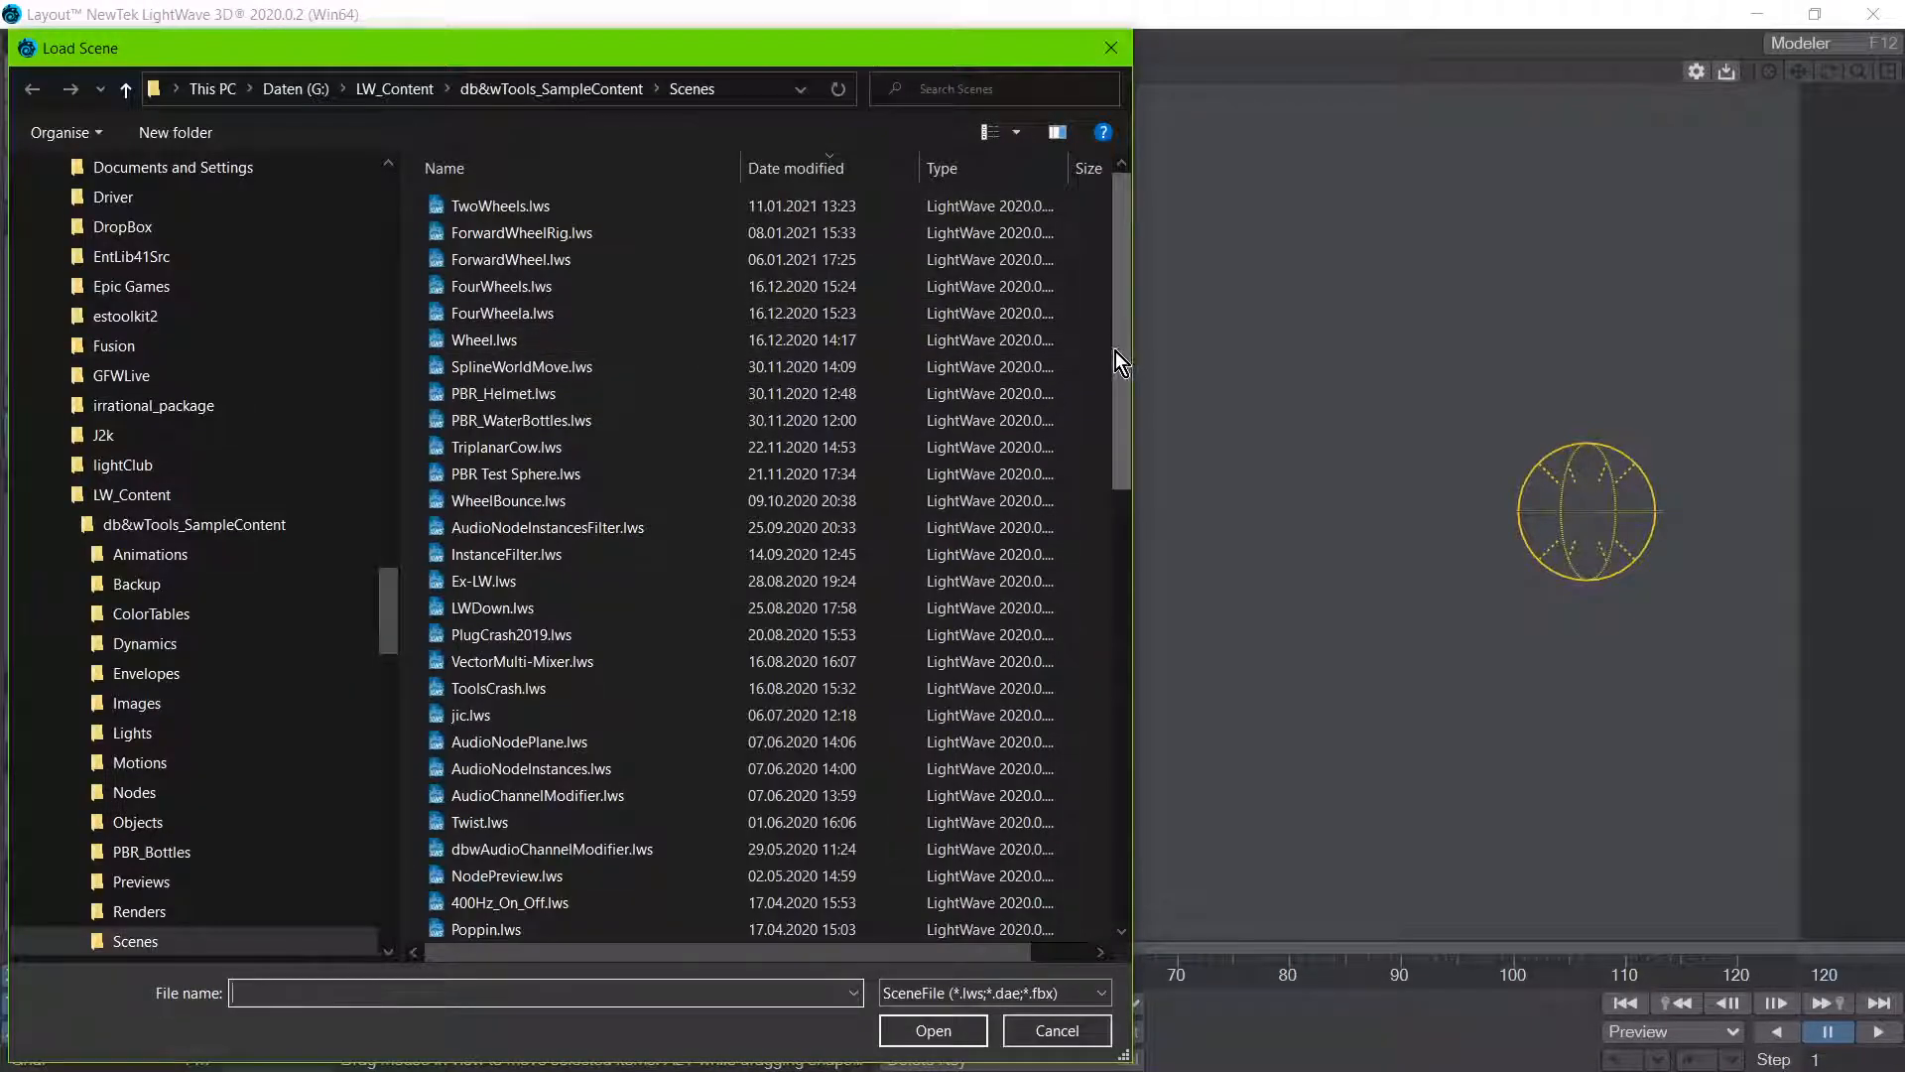
mouse_move(1115, 351)
mouse_down()
mouse_move(1116, 824)
mouse_move(1092, 539)
mouse_move(1054, 367)
mouse_move(1080, 353)
mouse_up()
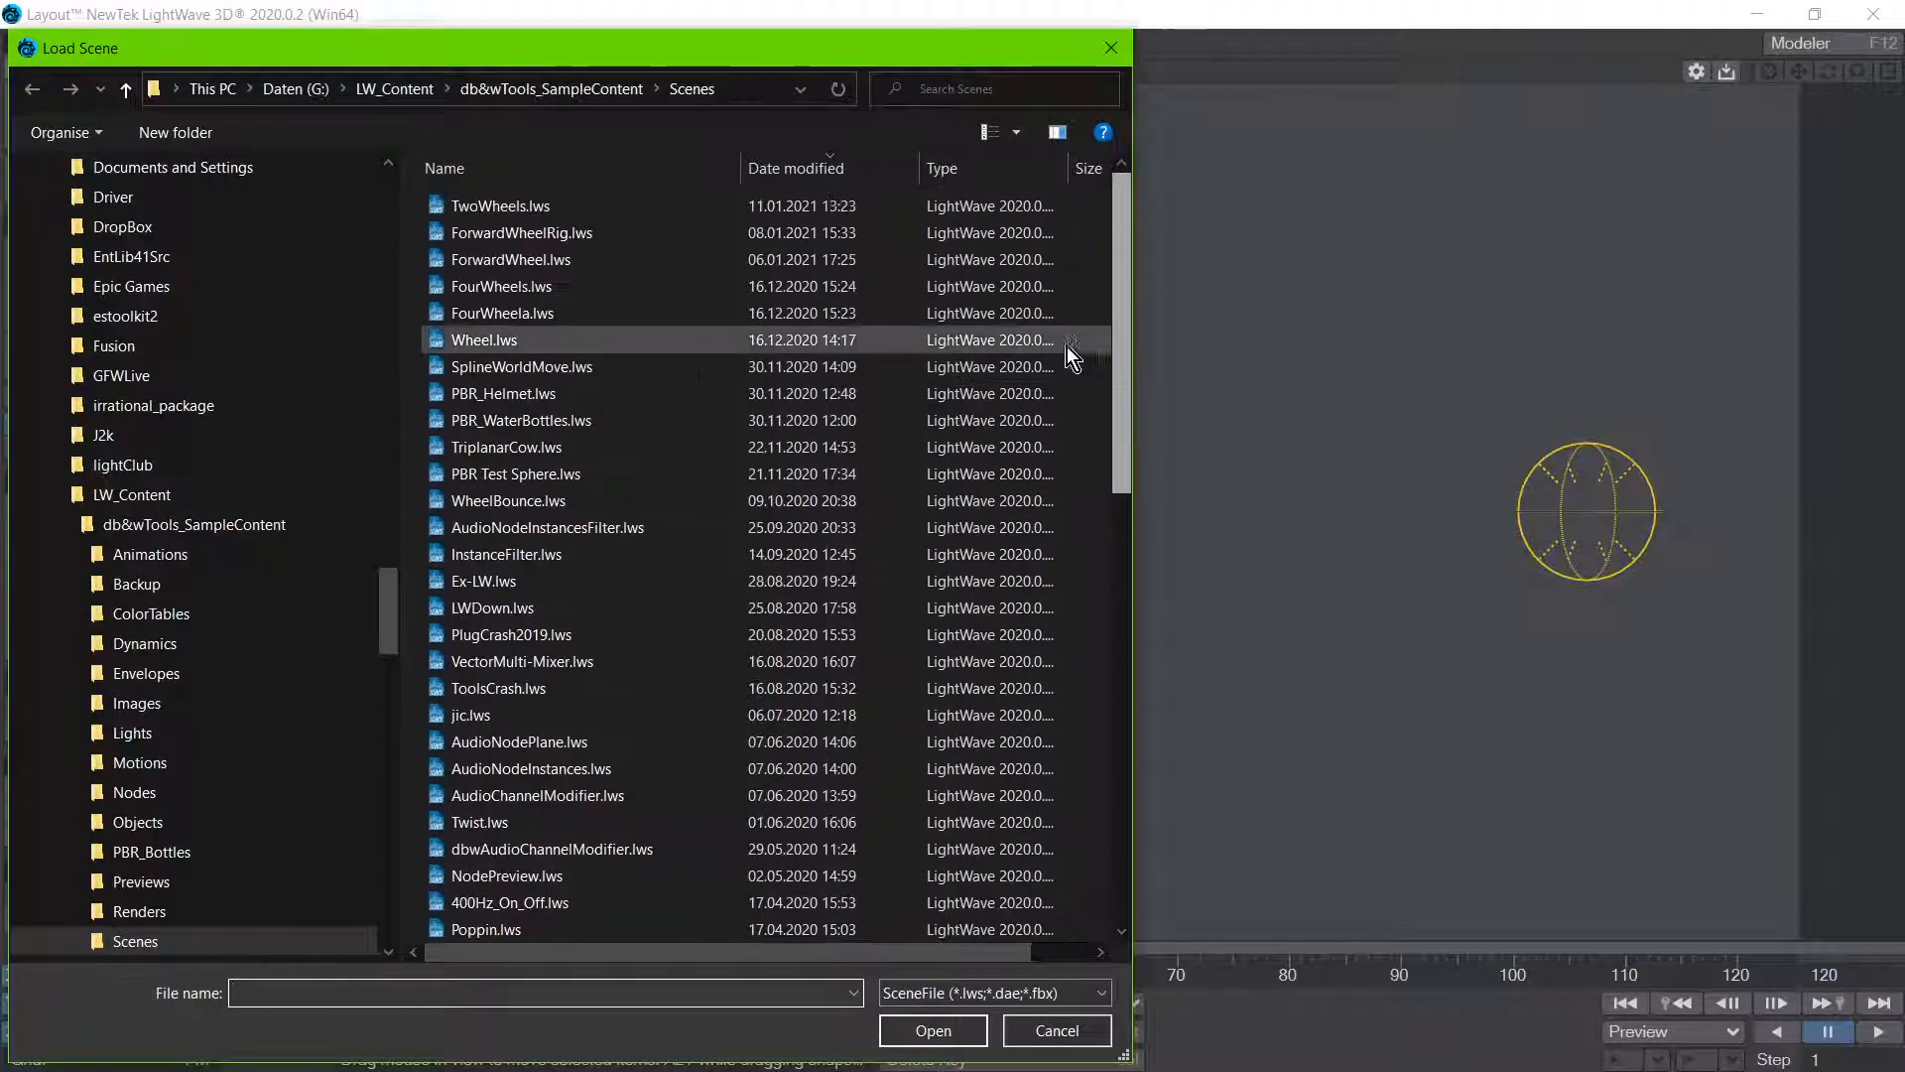
click(583, 449)
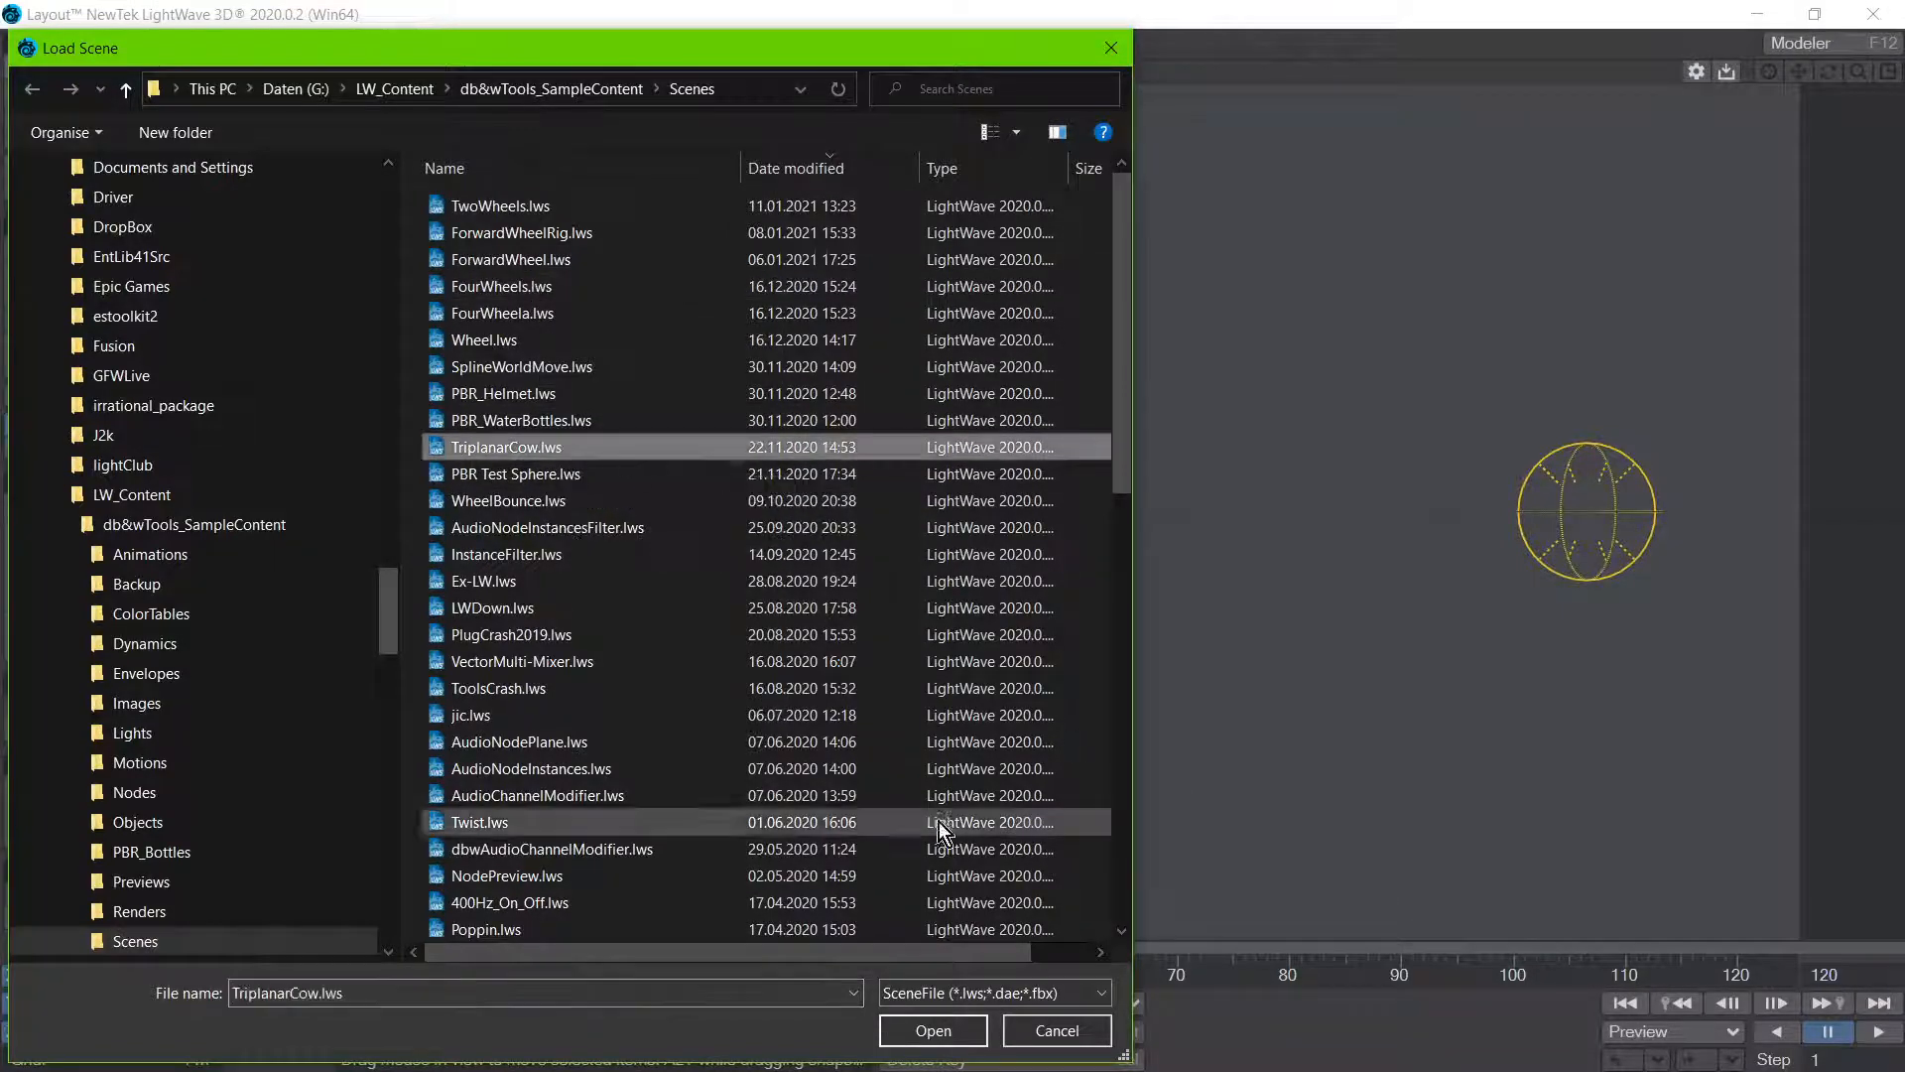
click(923, 1028)
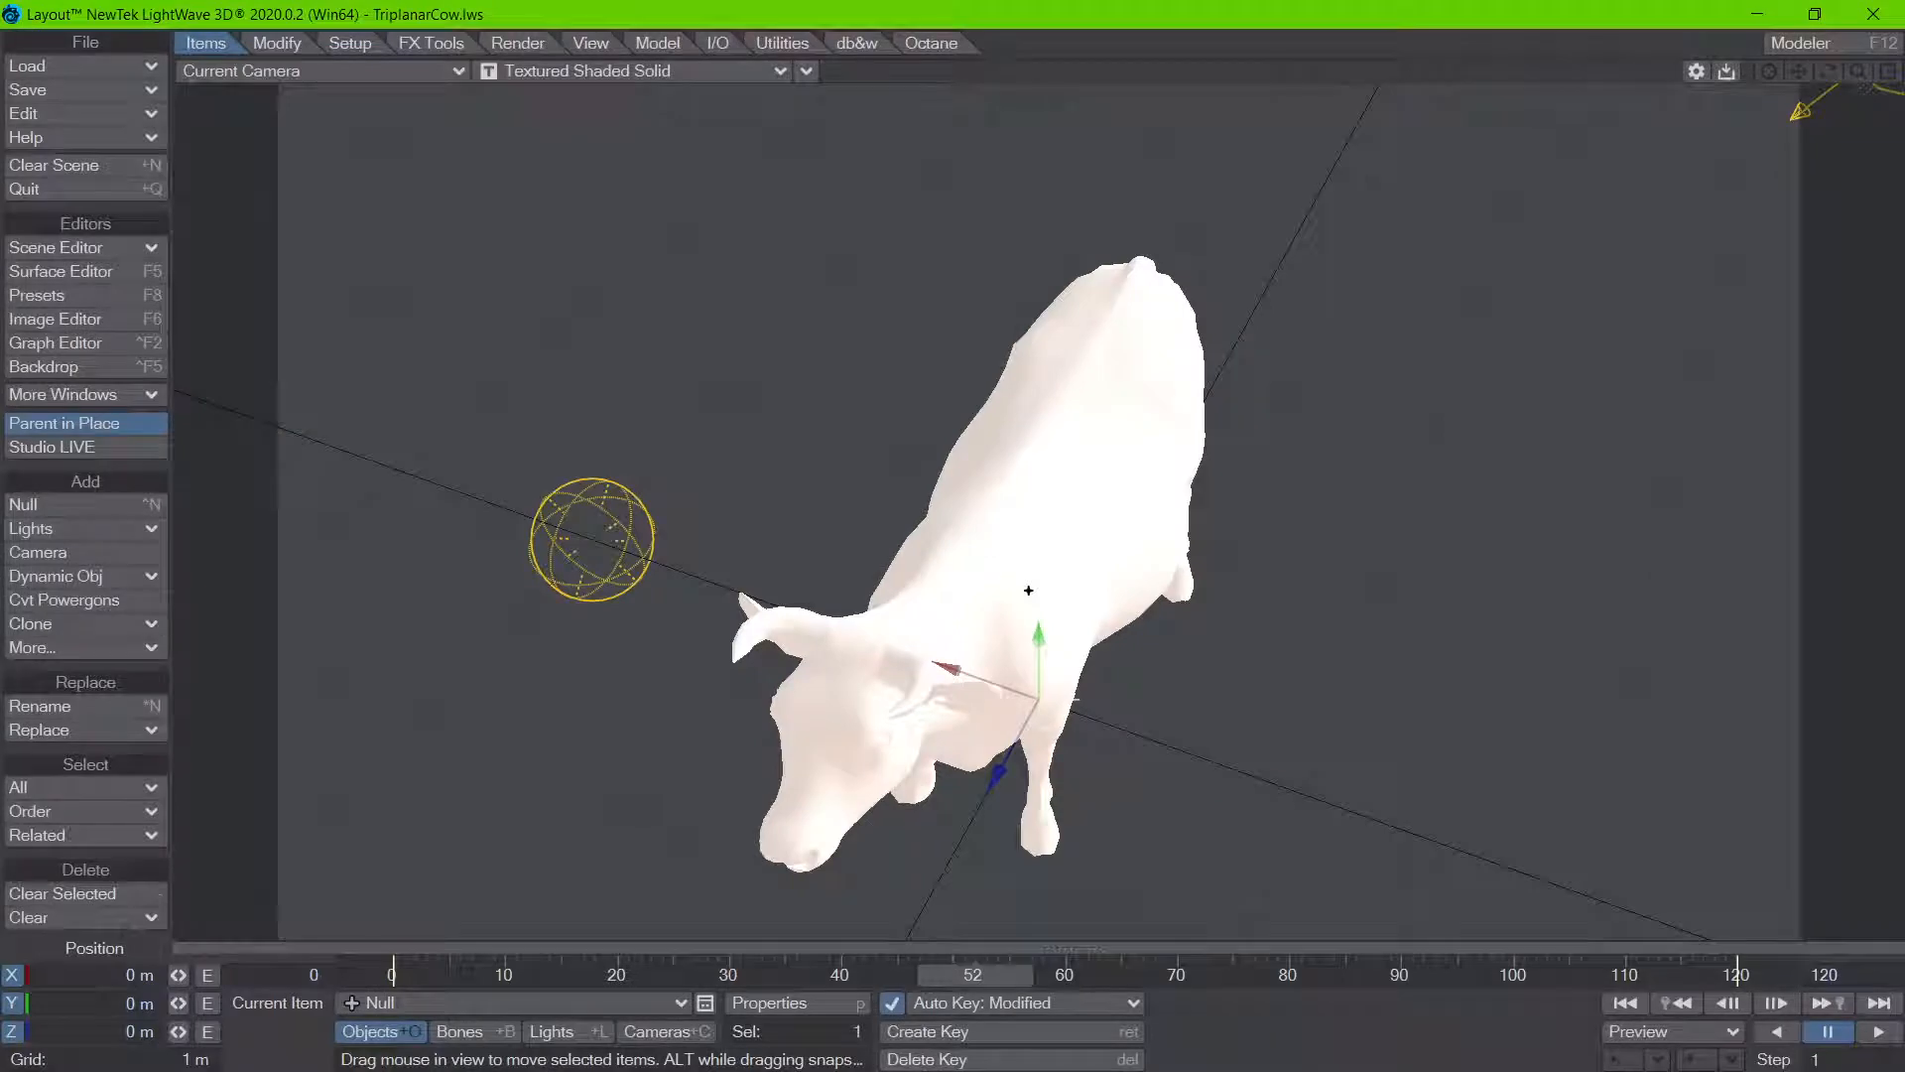
Step: Open the node graph of the cow's Triplanar surface and spread out its nodes so their connections are readable
key(F5)
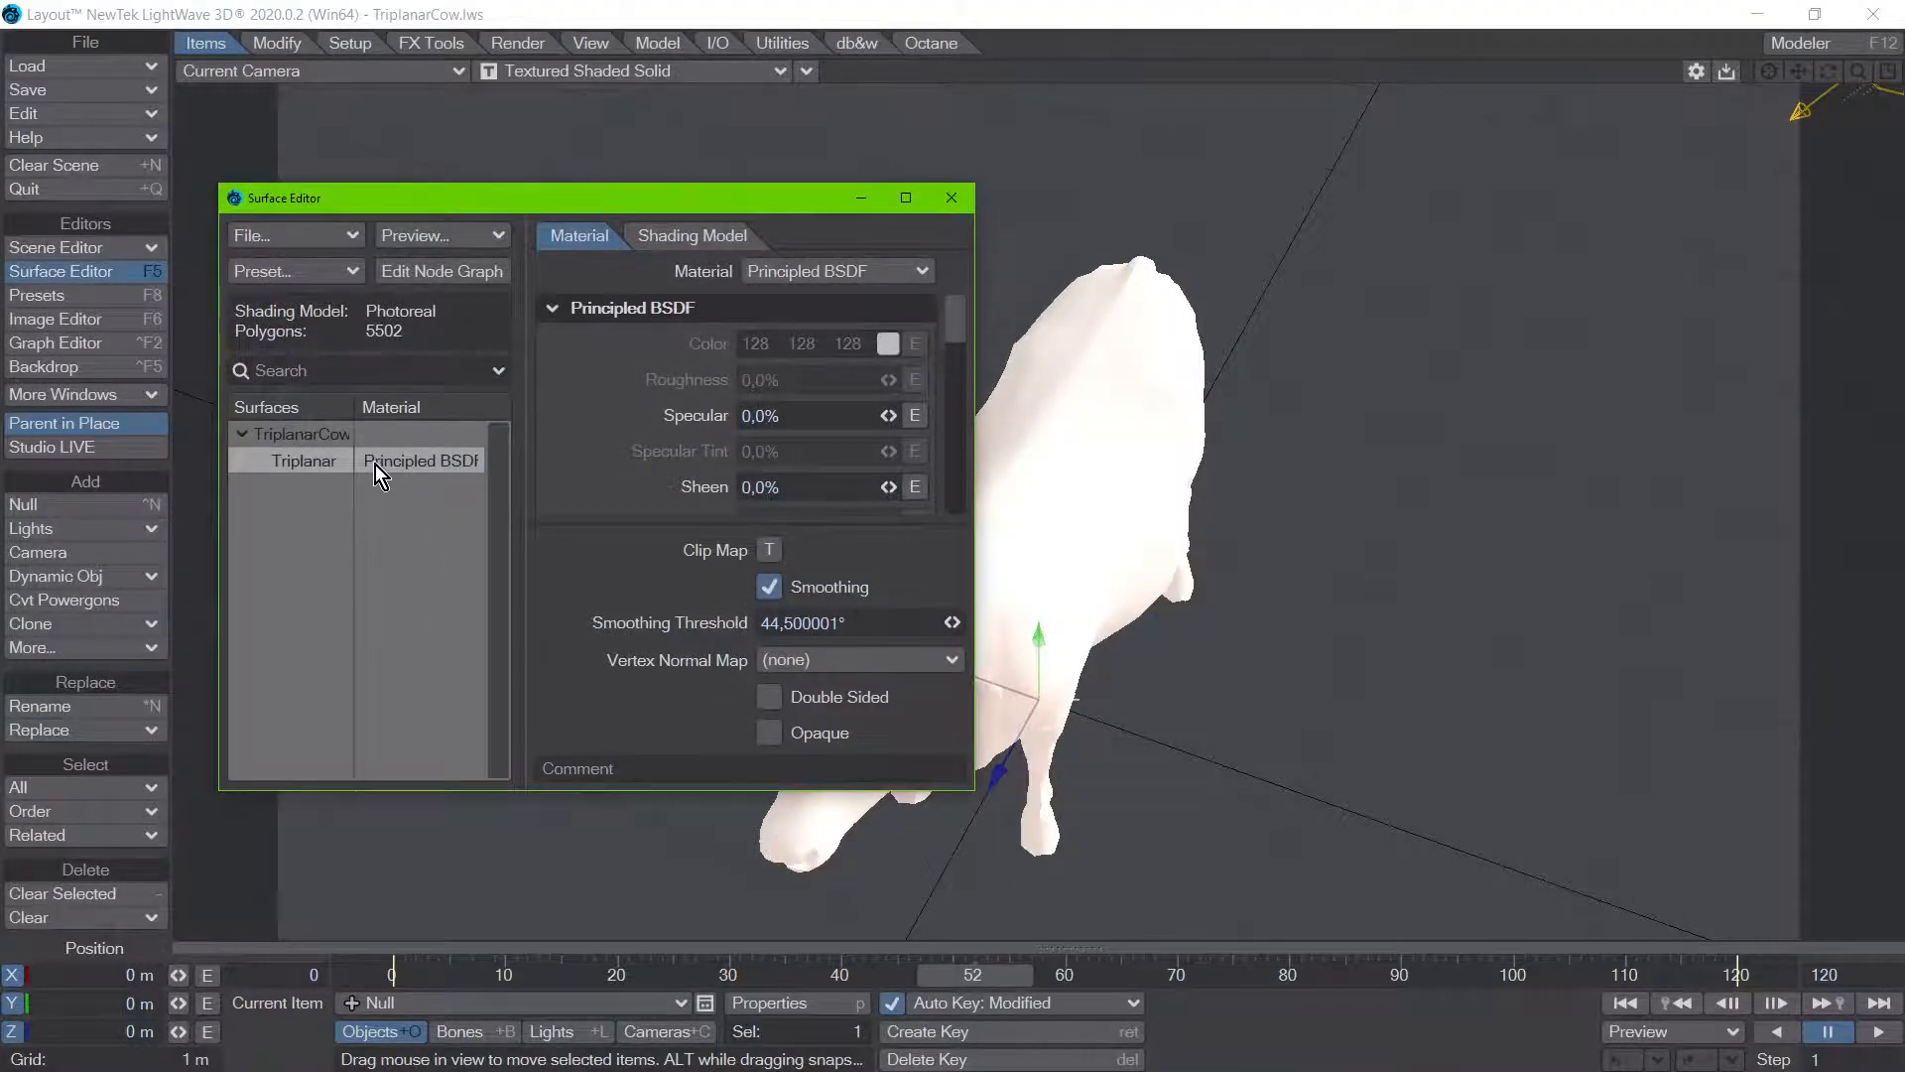
double_click(379, 467)
drag(1299, 559, 1522, 553)
drag(1118, 260, 1148, 409)
drag(723, 492, 722, 343)
drag(1133, 555, 1044, 377)
drag(652, 422, 682, 393)
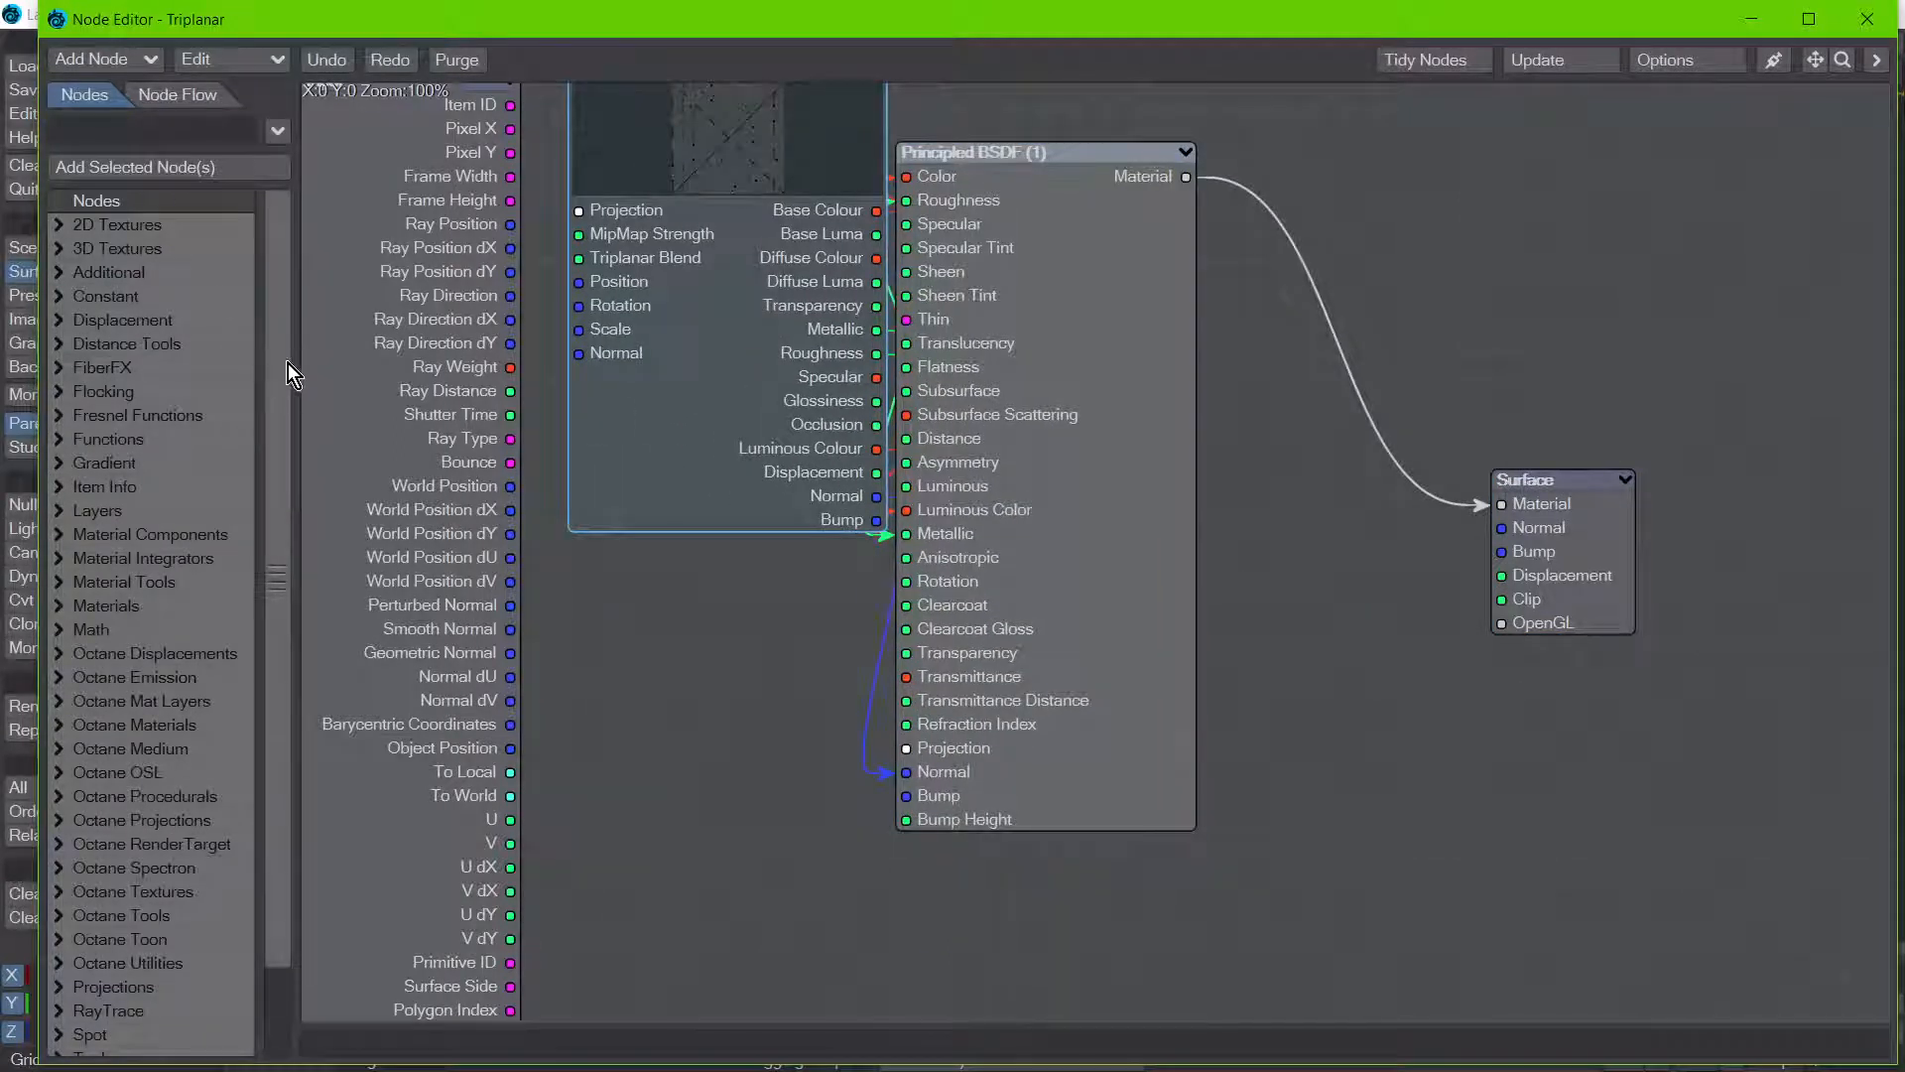
Step: Add a Random Image Mapper node from the db&w 2D Textures group and place it over the Principled BSDF node
scroll(288, 363, down, 2)
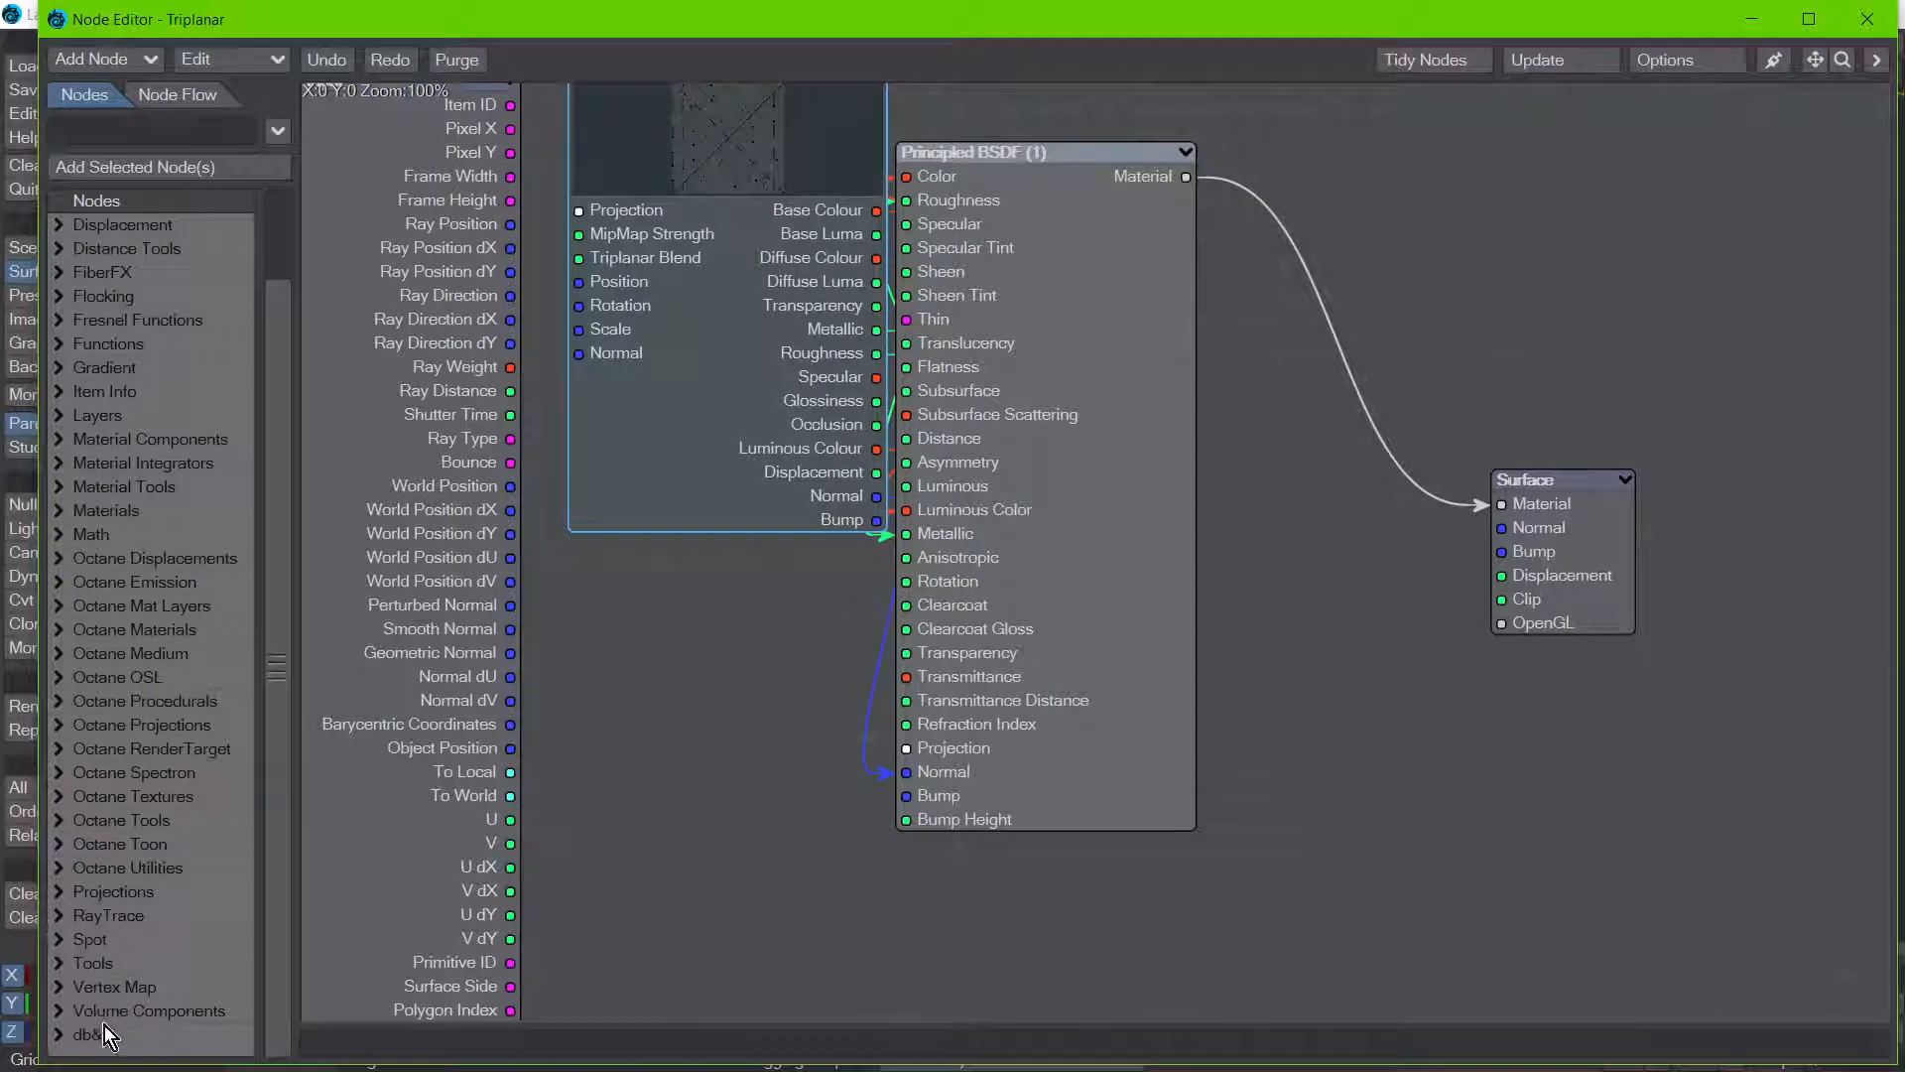
click(58, 1034)
scroll(286, 794, down, 8)
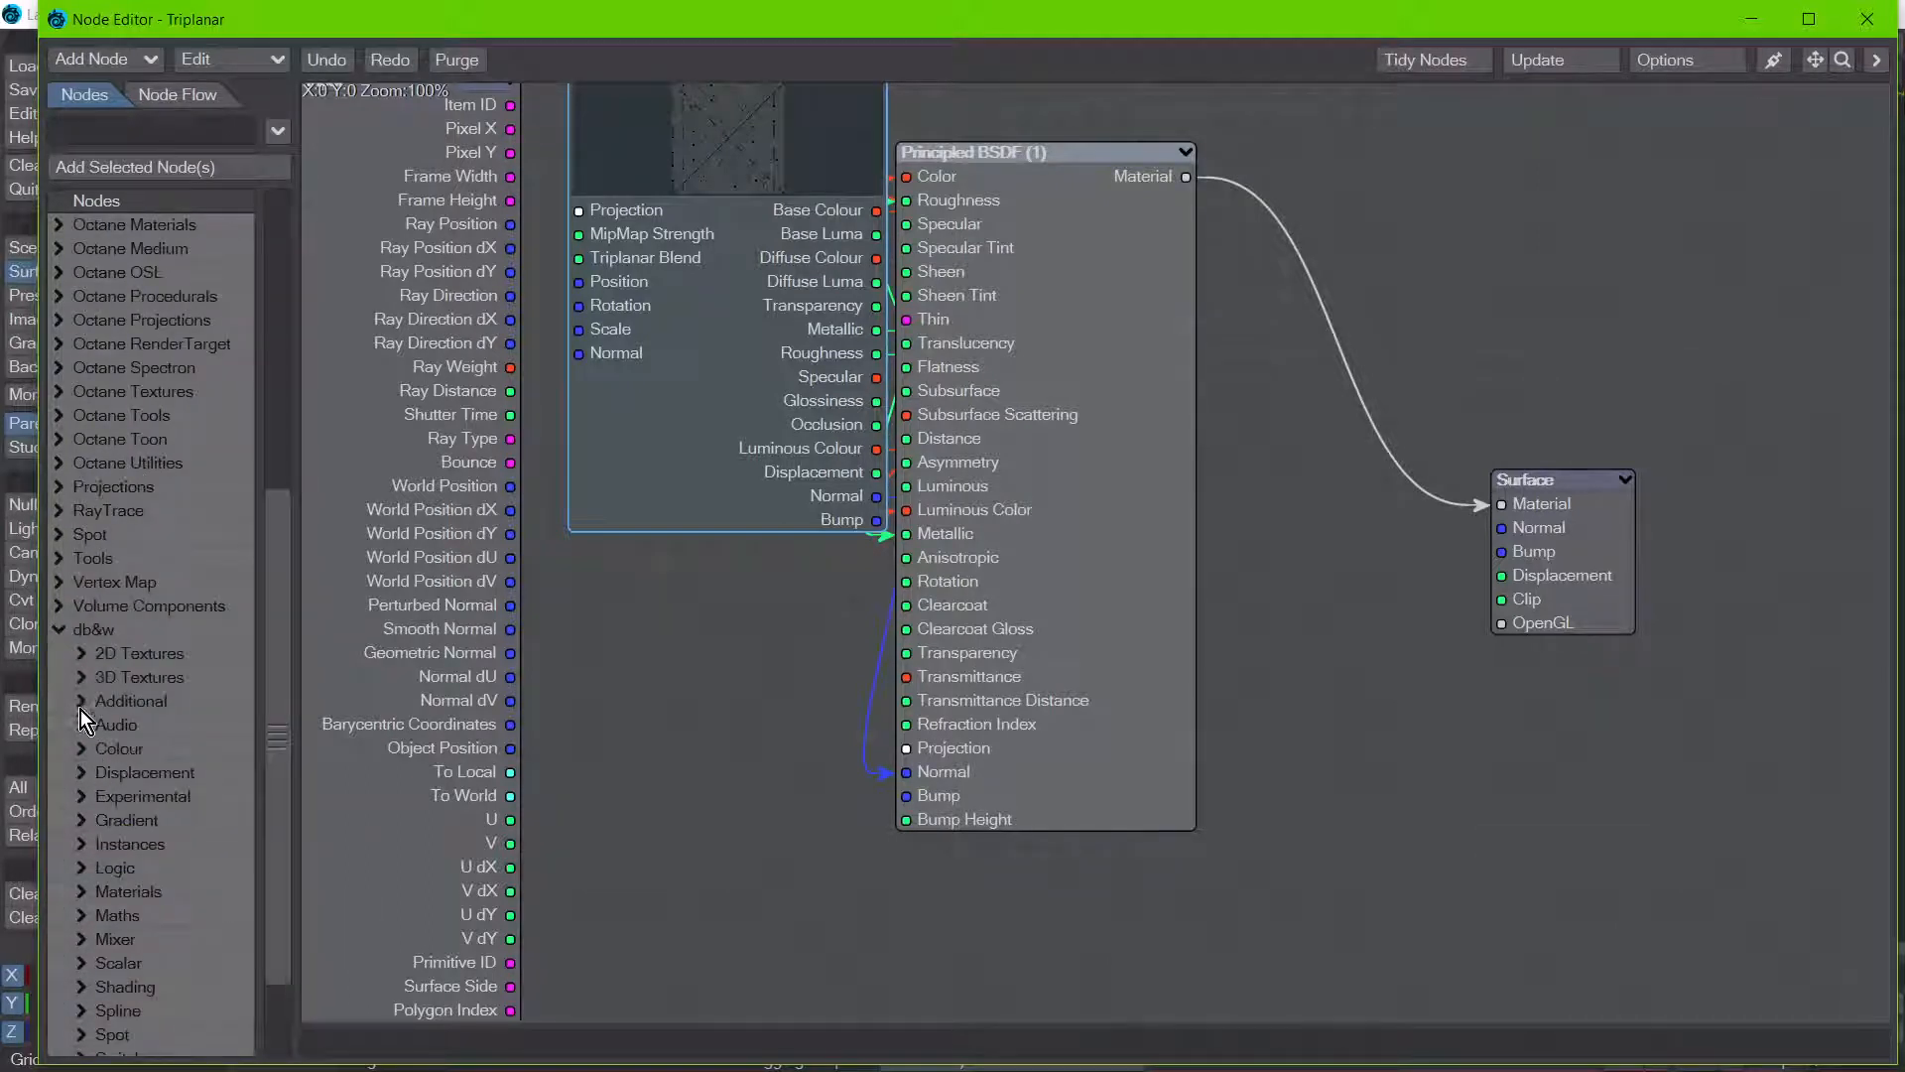
scroll(283, 913, down, 2)
click(83, 533)
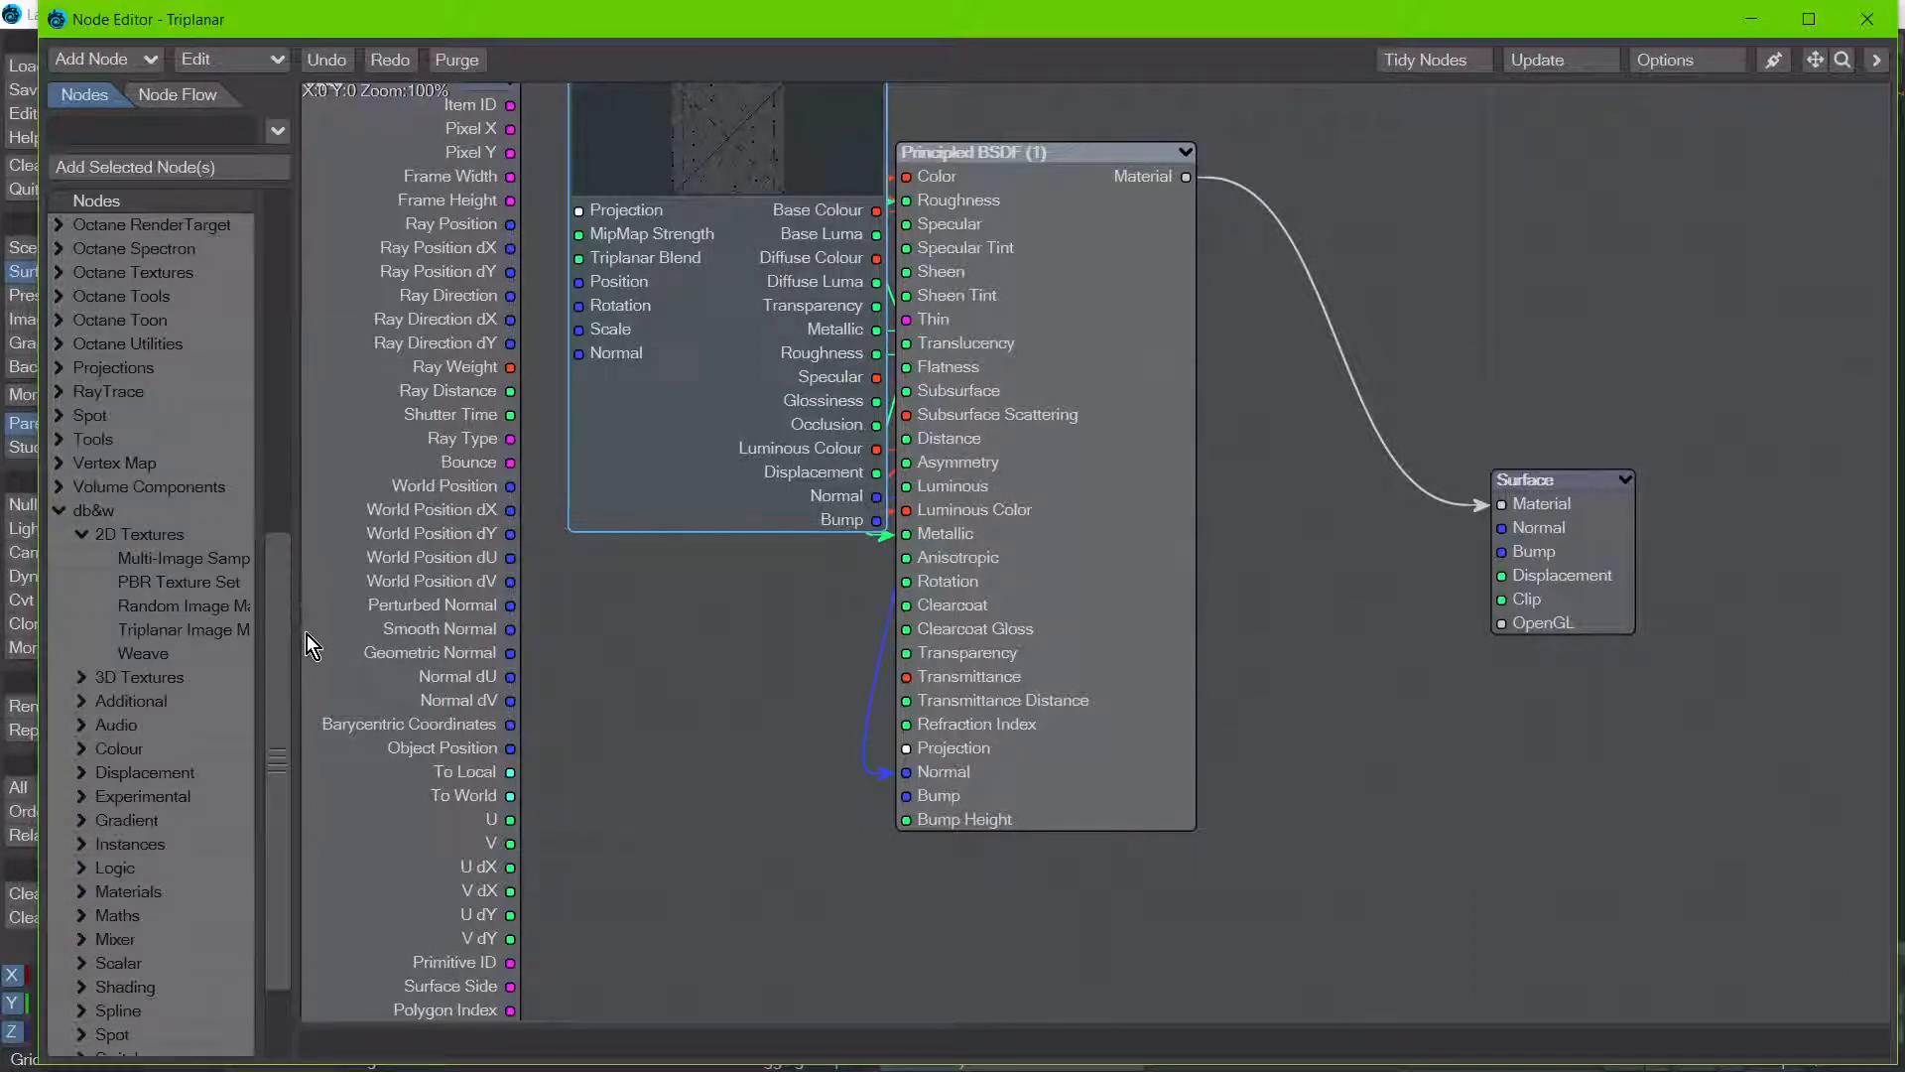
double_click(195, 608)
drag(1016, 522, 1020, 576)
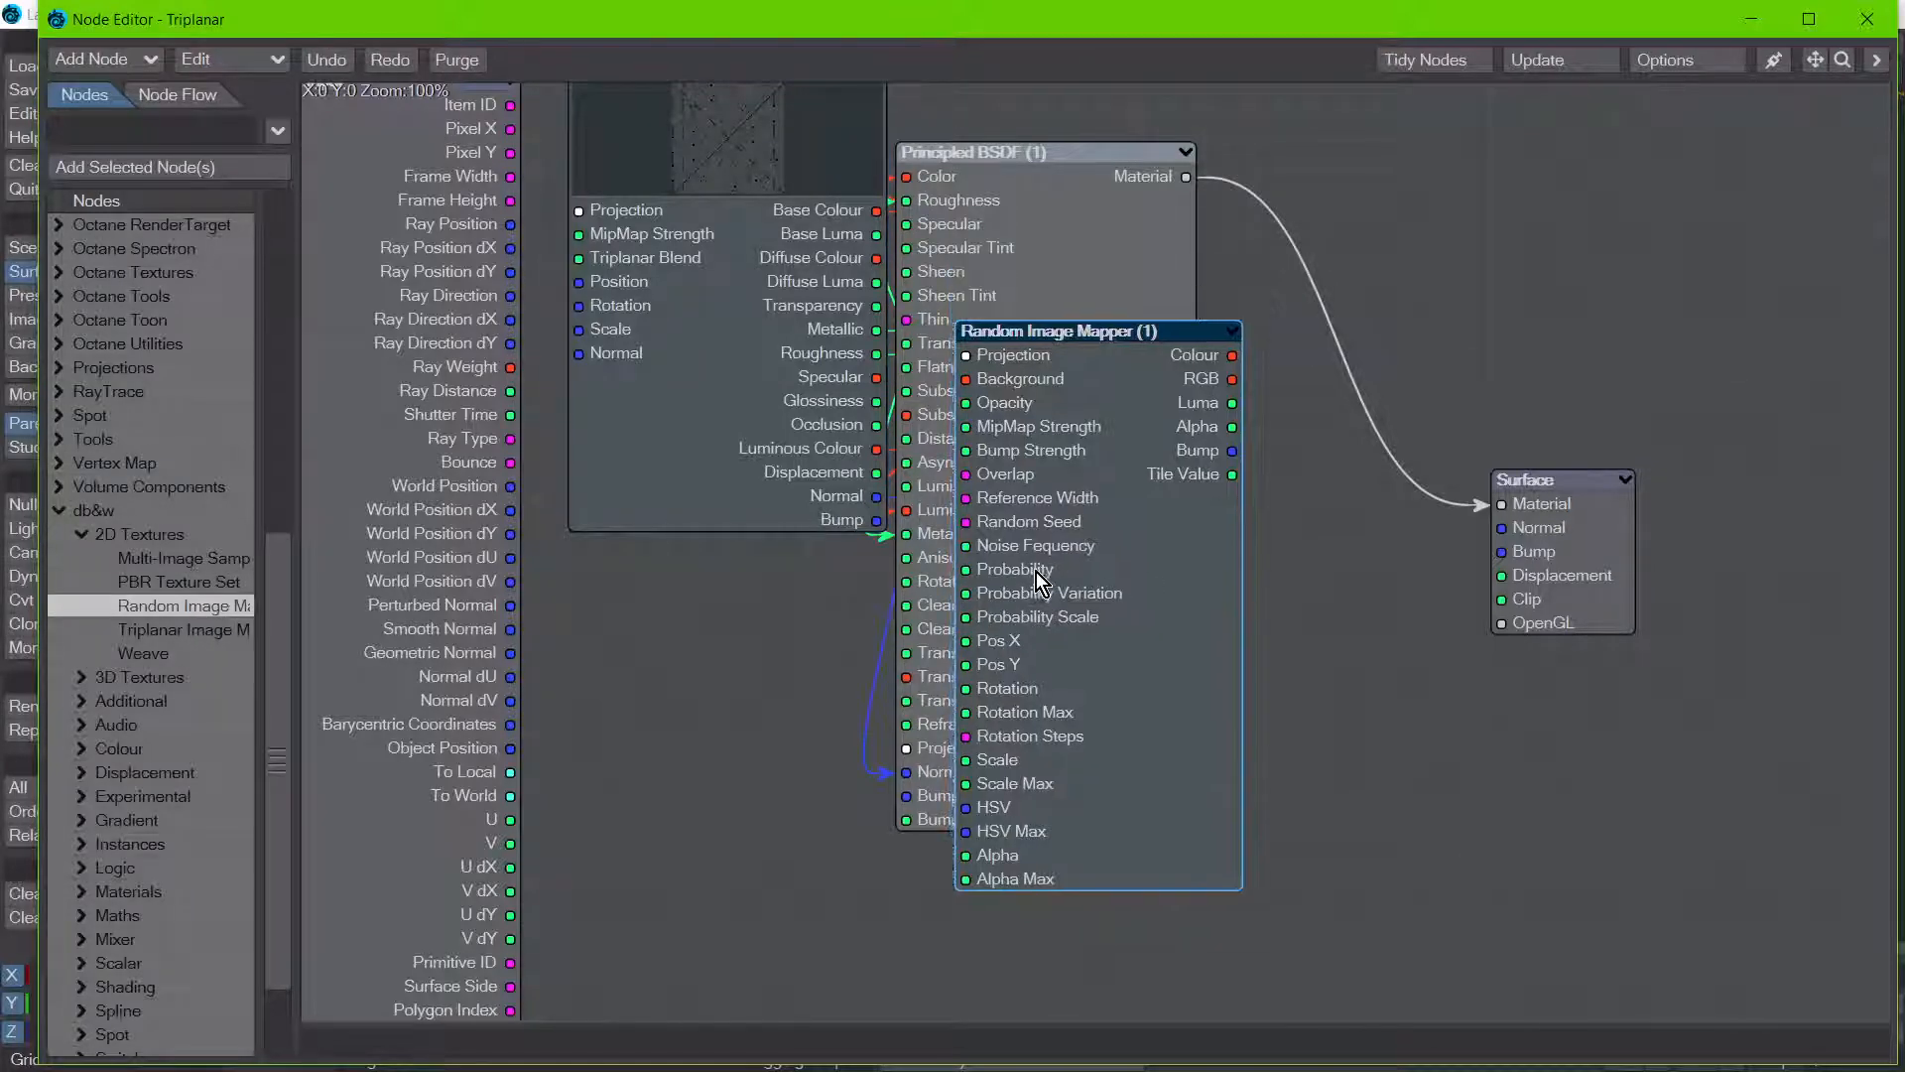
Step: Open the Random Image Mapper's settings and add MetalPlates006_2K_Color.png to its image list
double_click(1038, 571)
drag(349, 45, 715, 55)
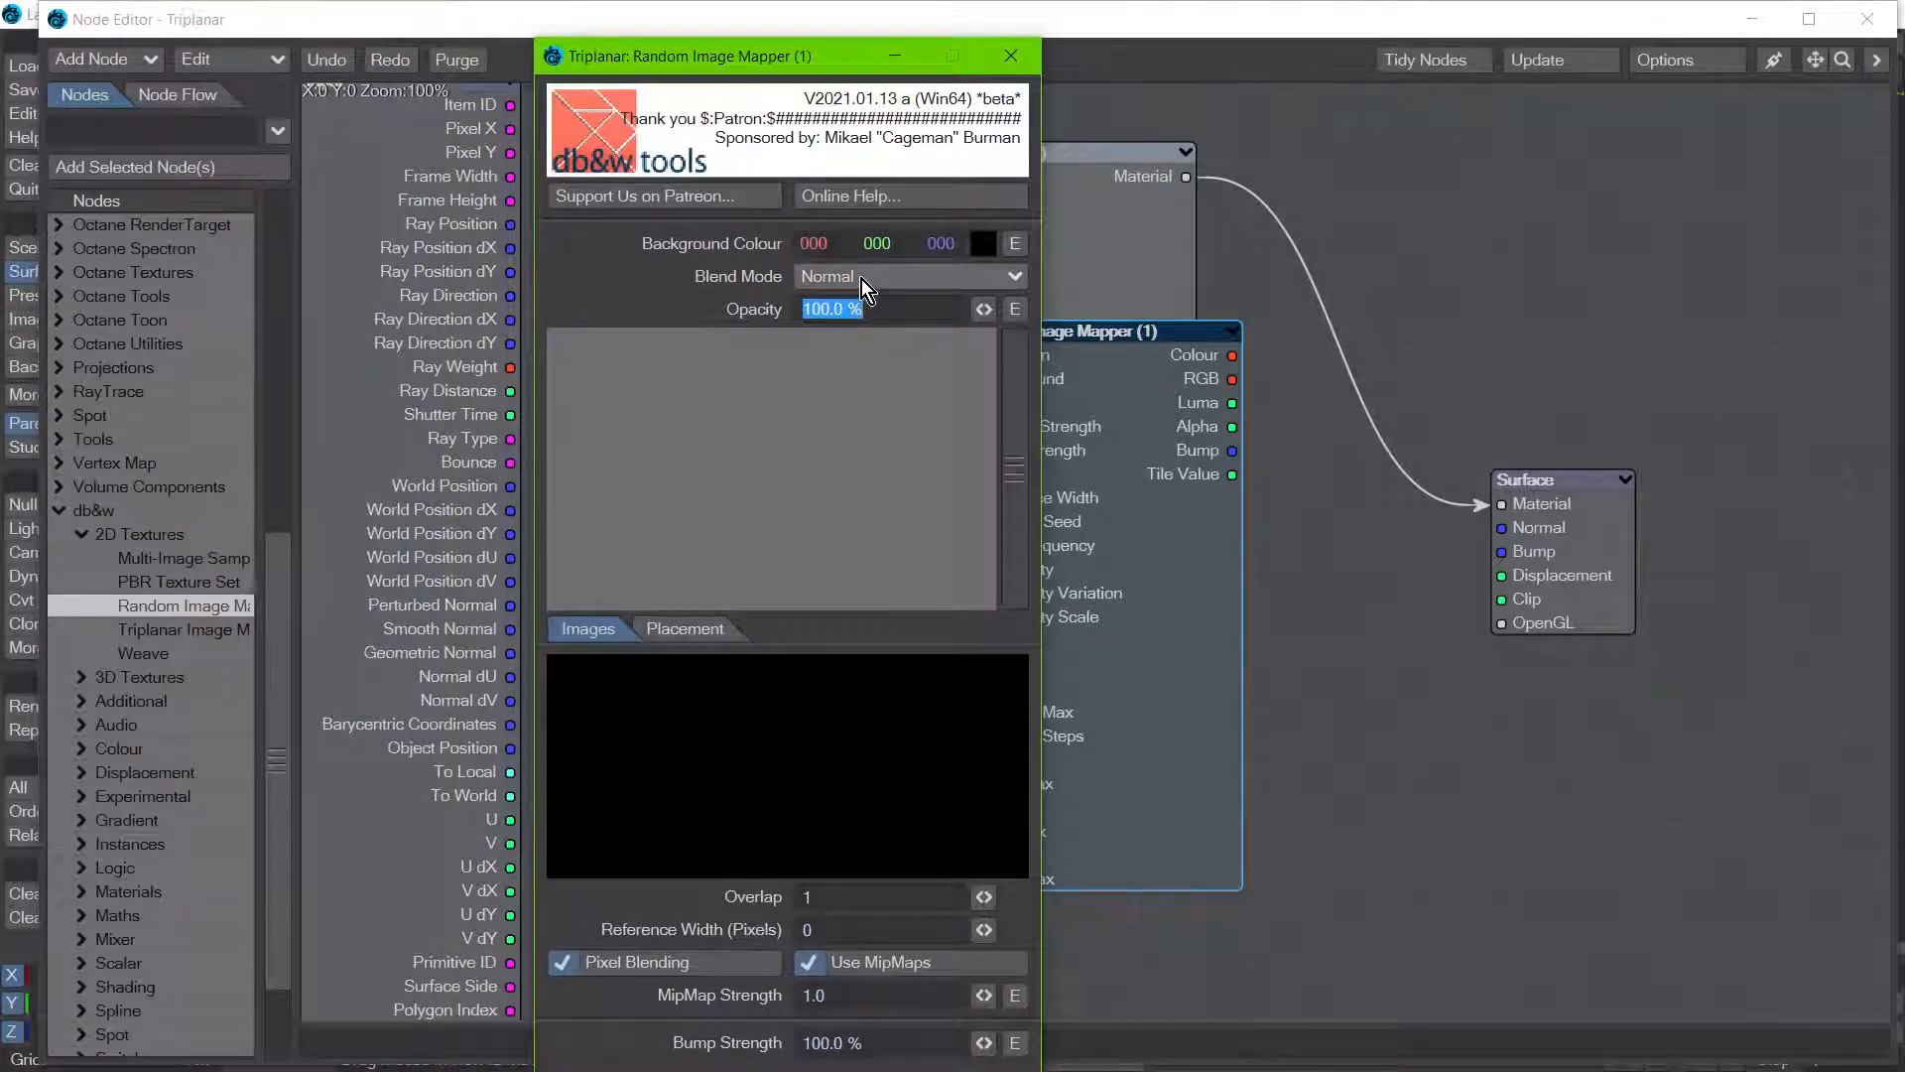
click(733, 407)
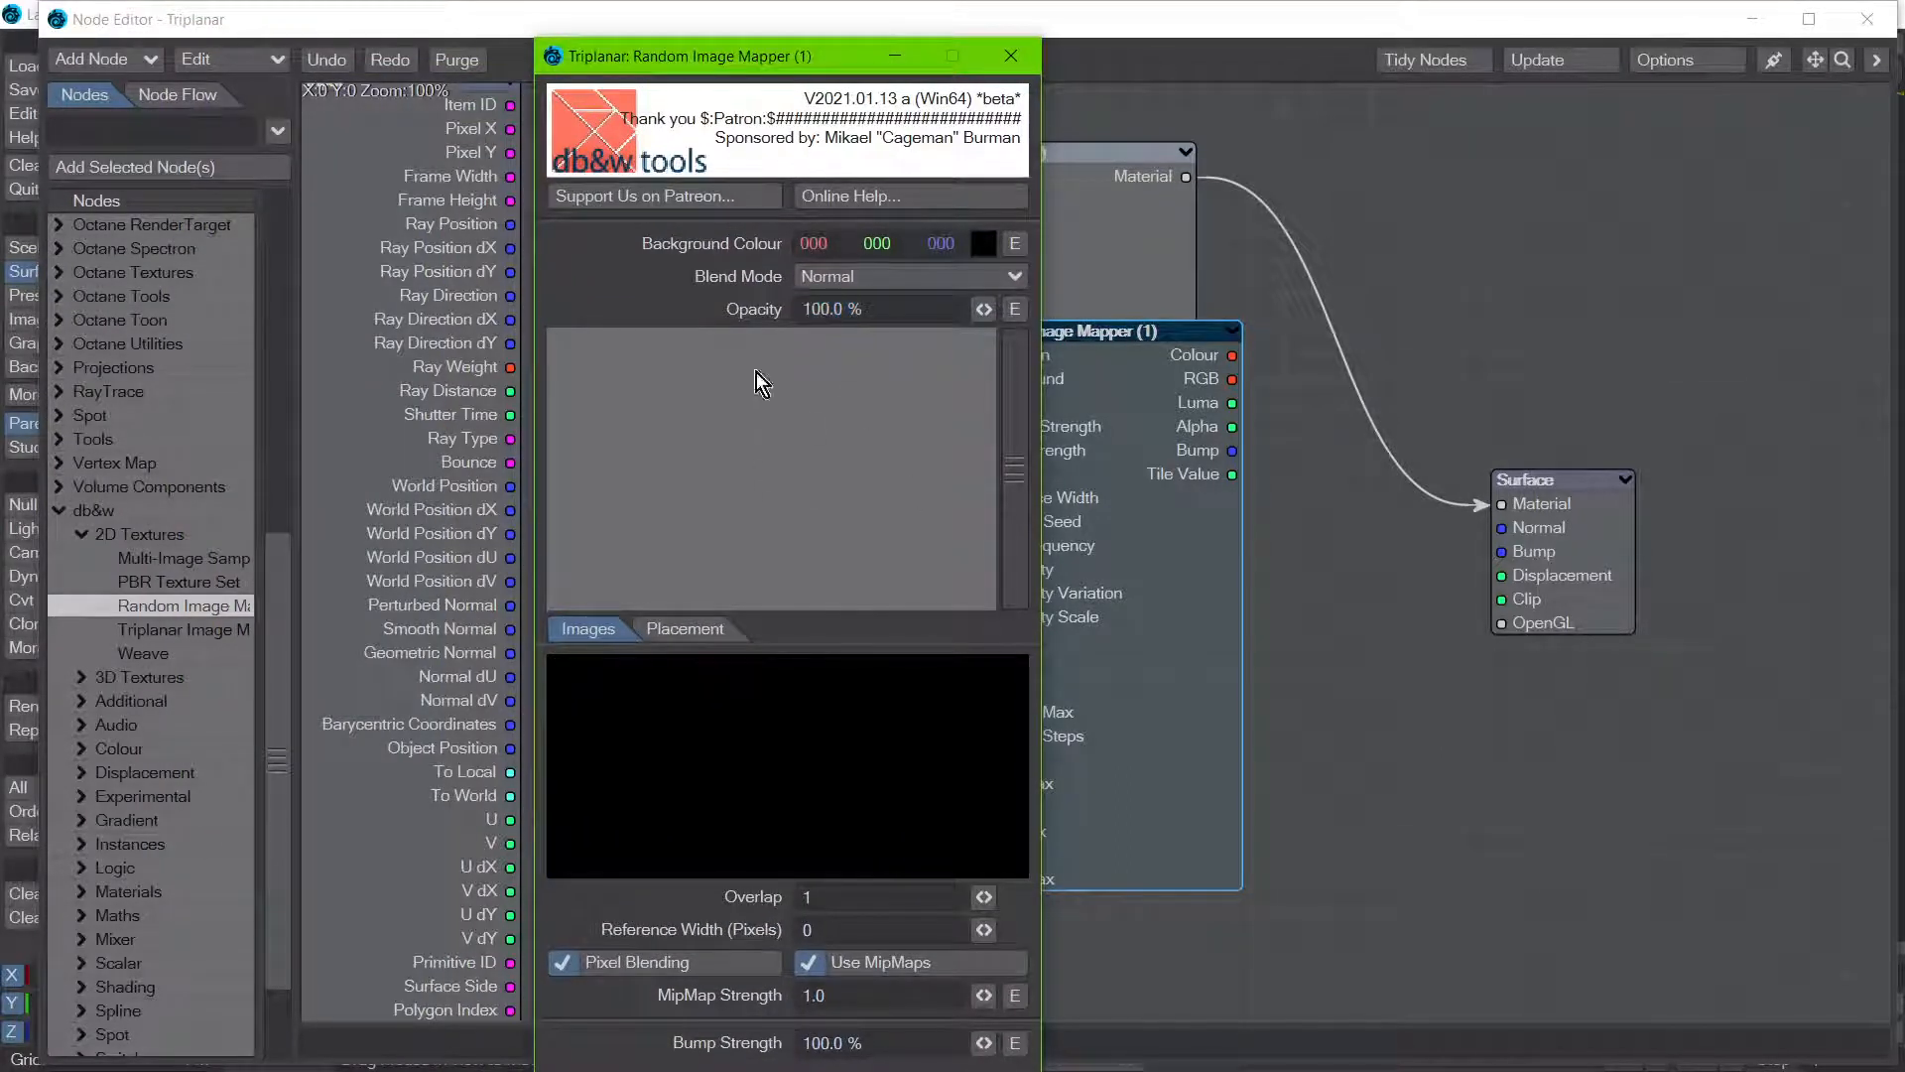
right_click(740, 438)
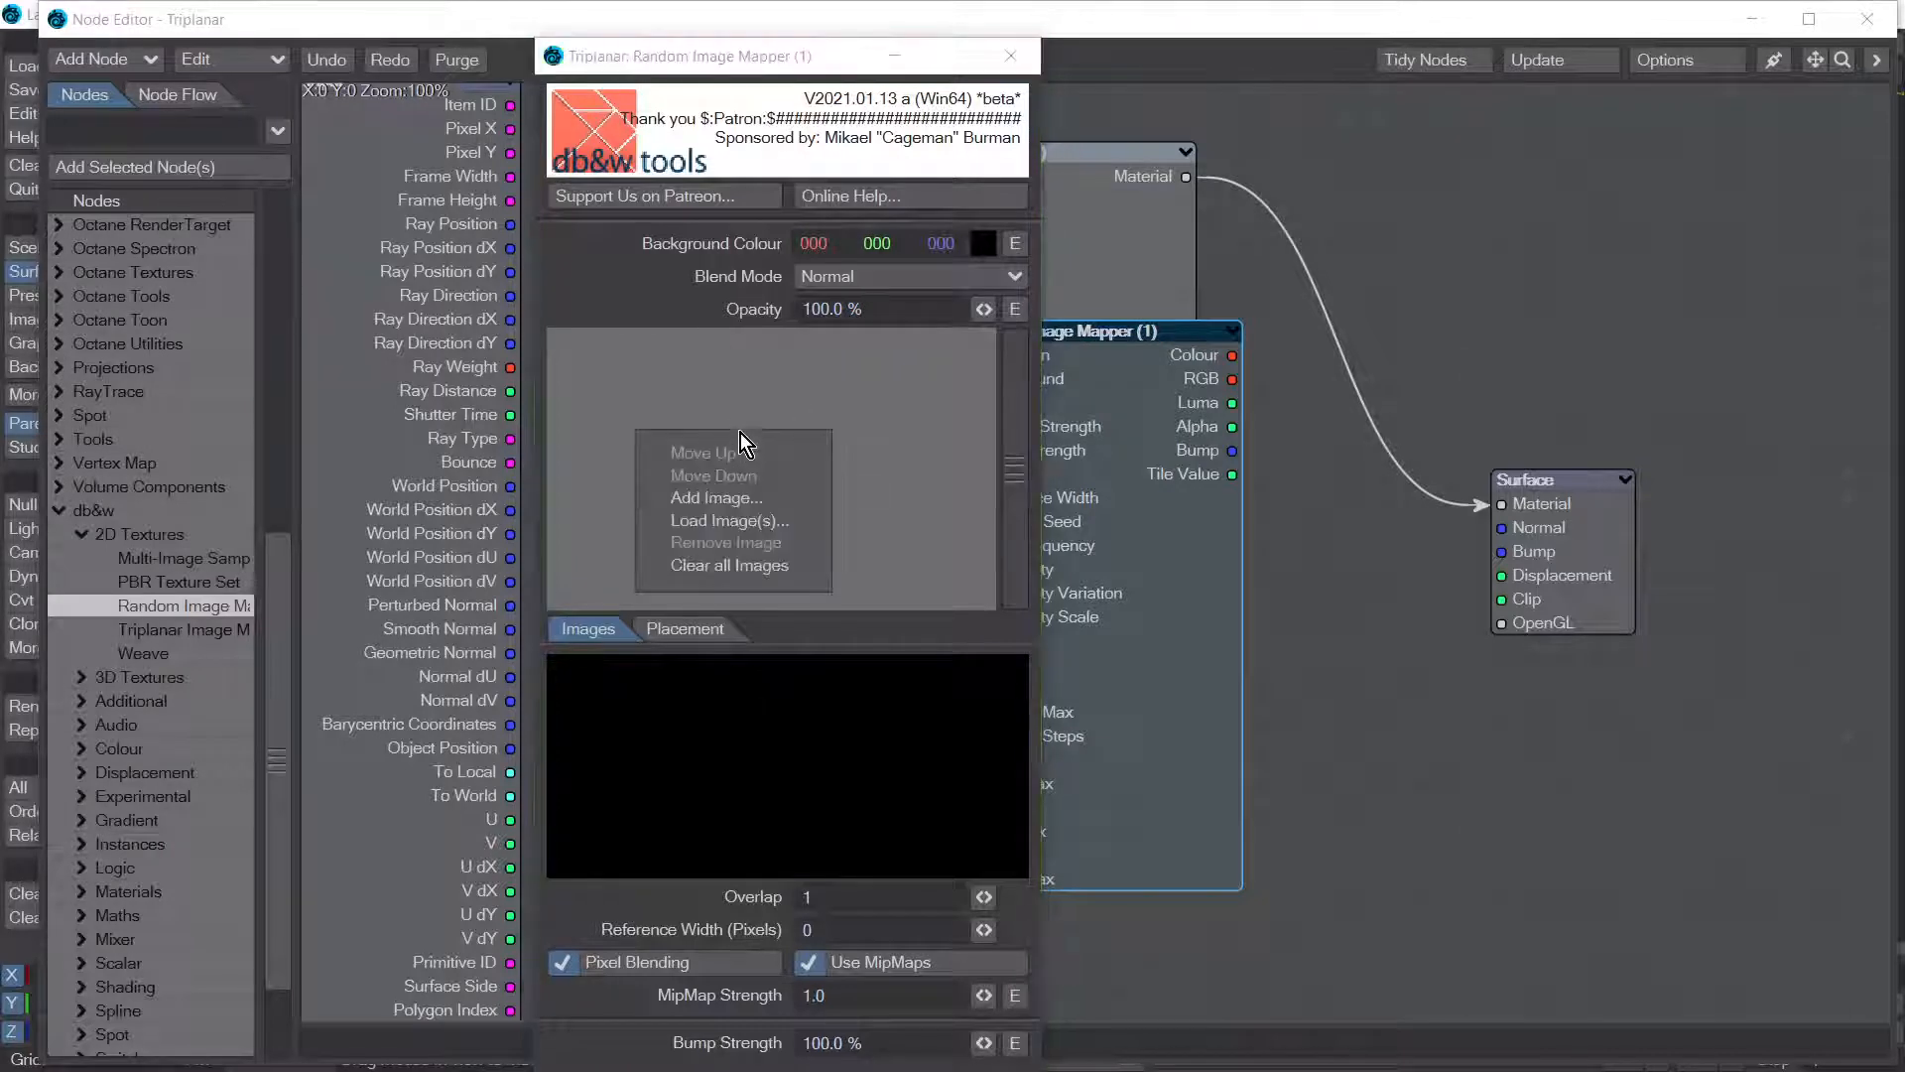
click(745, 496)
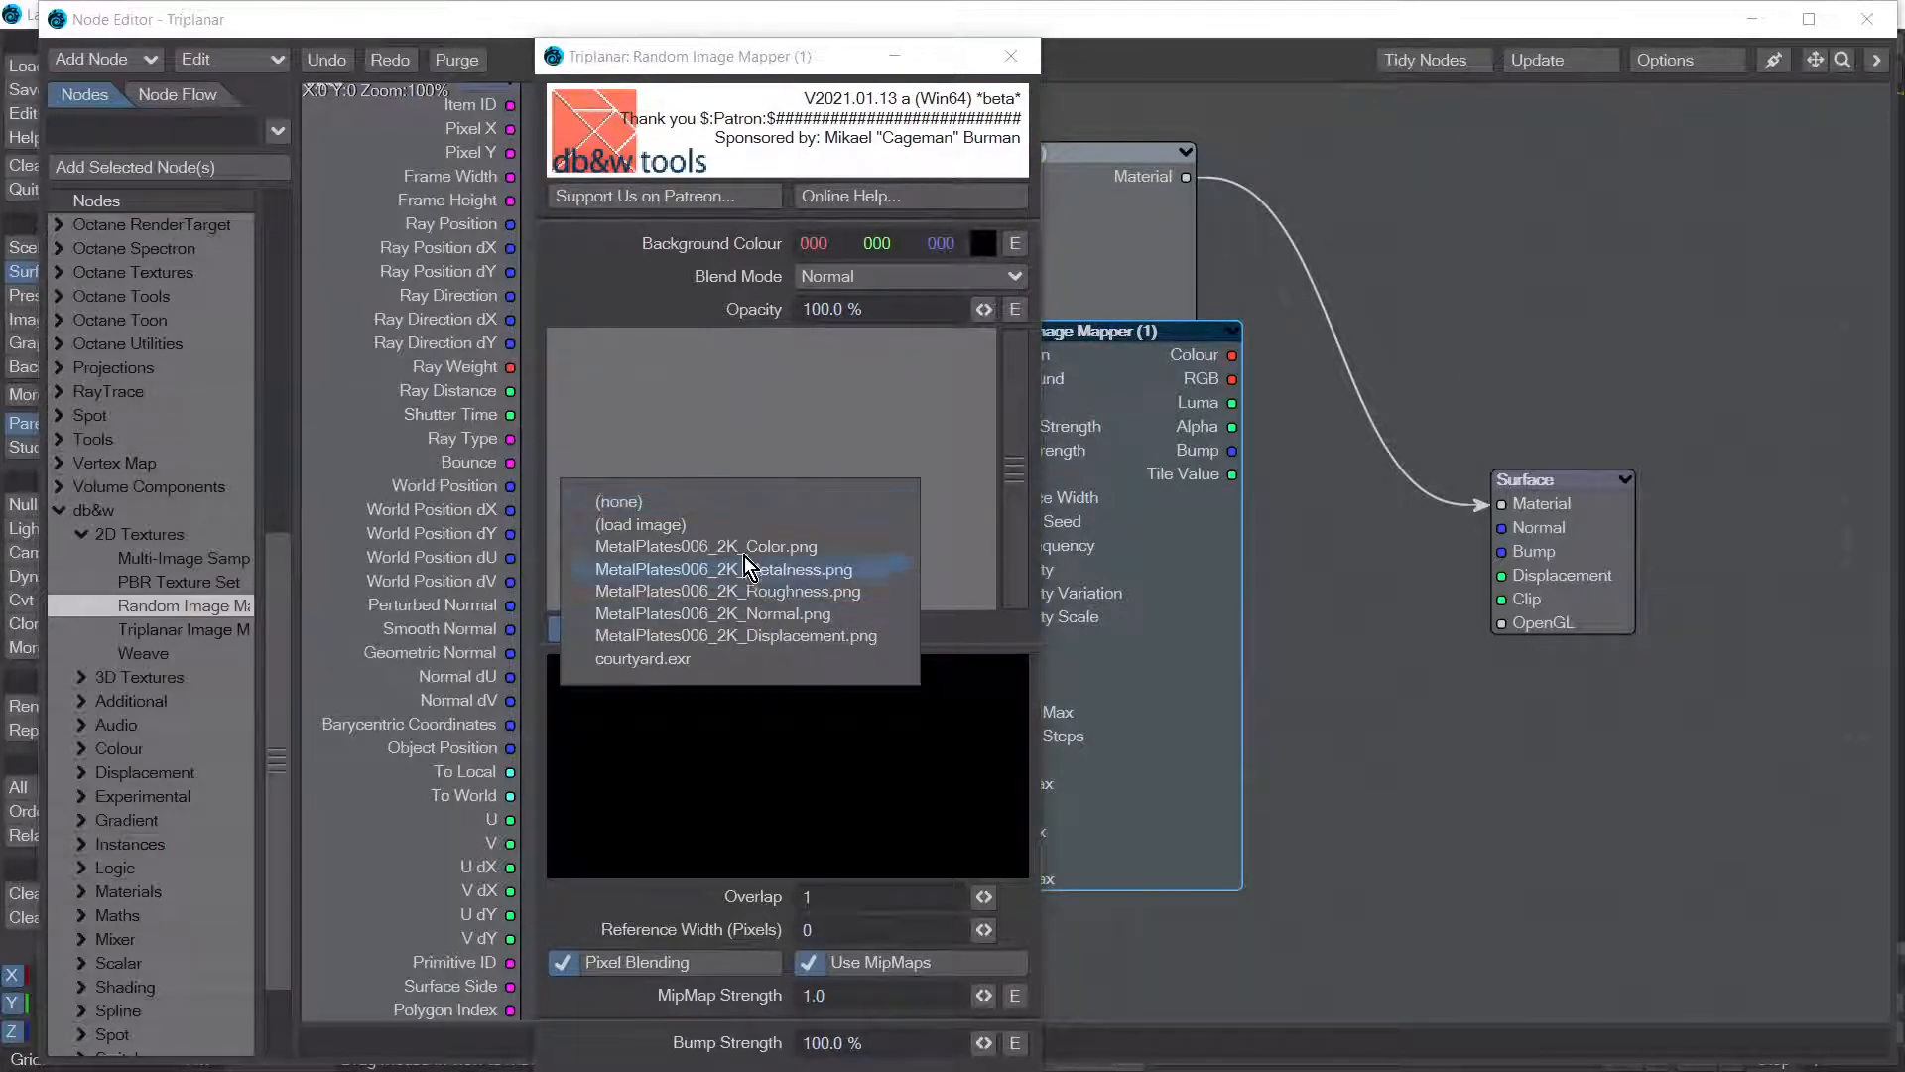
click(746, 548)
click(705, 346)
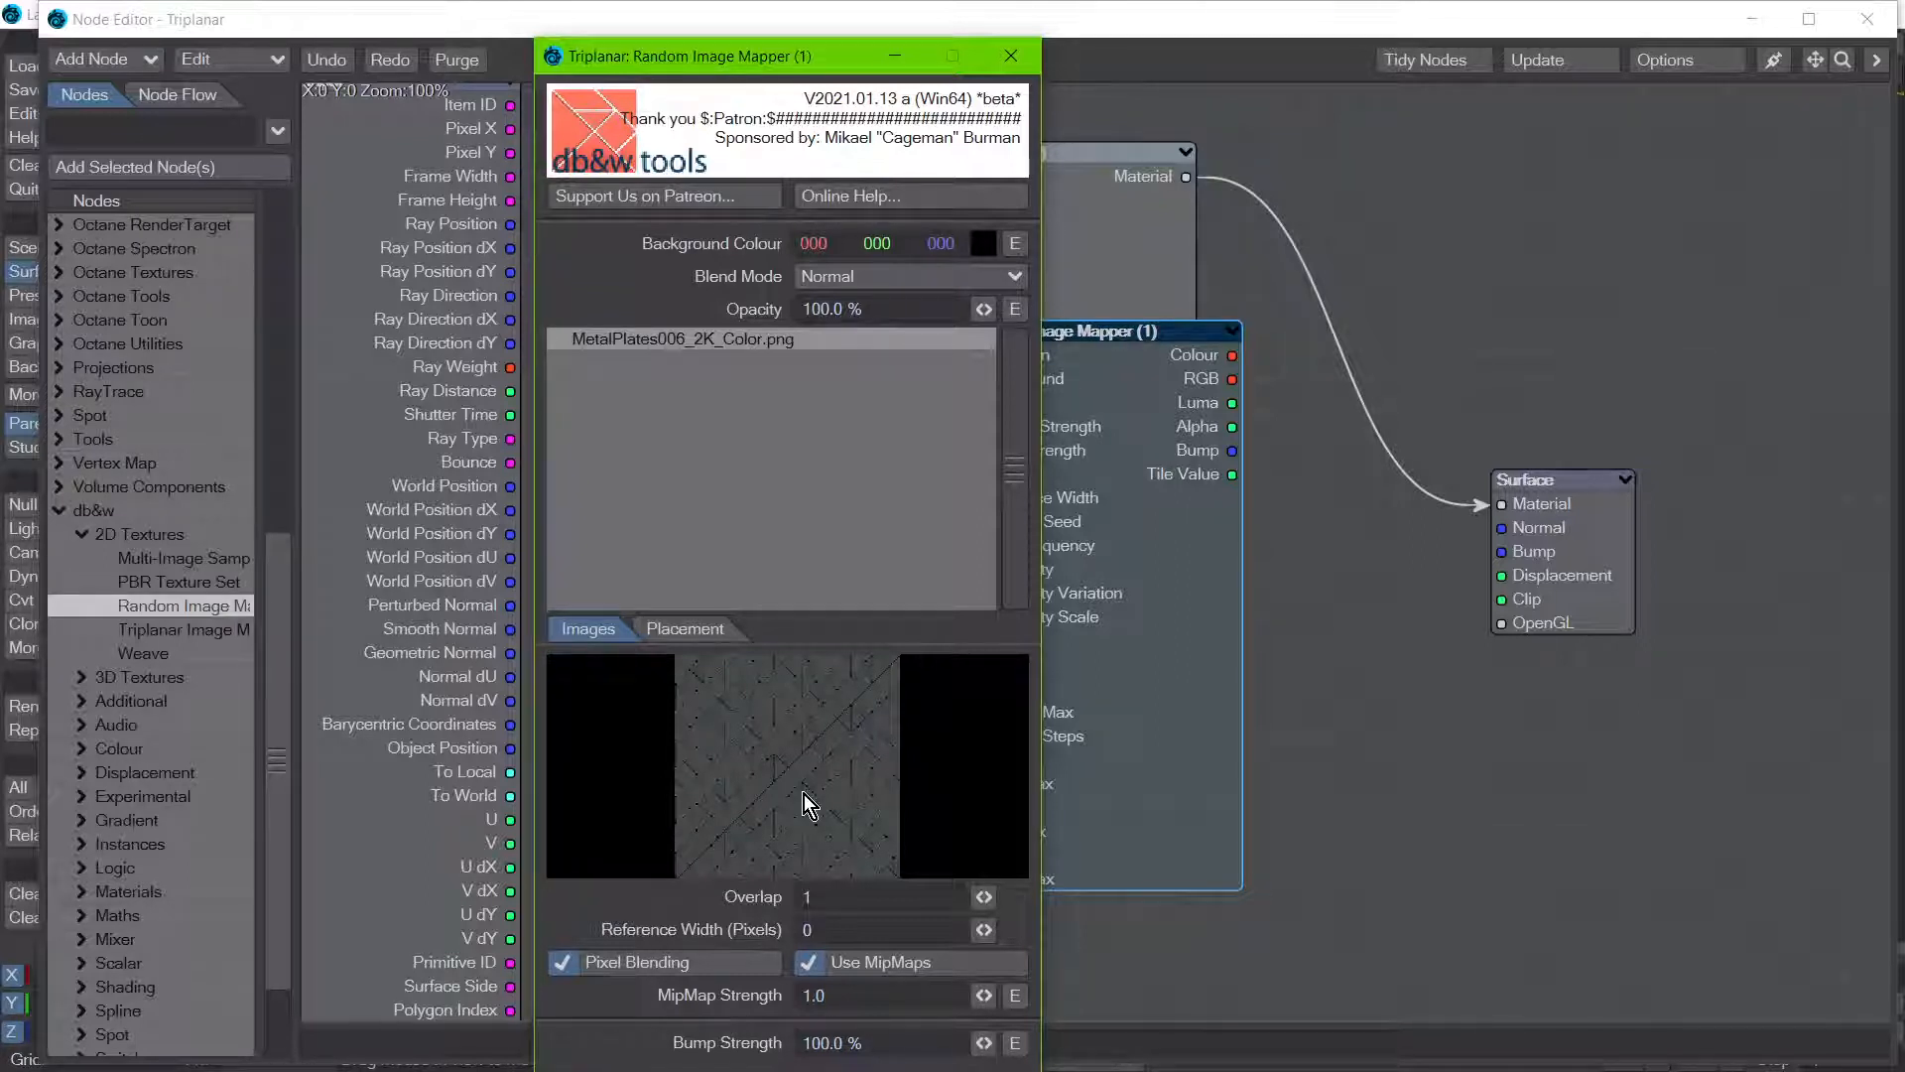
Step: Examine the Random Image Mapper's placement settings, including the scale and position options
drag(649, 56, 1200, 122)
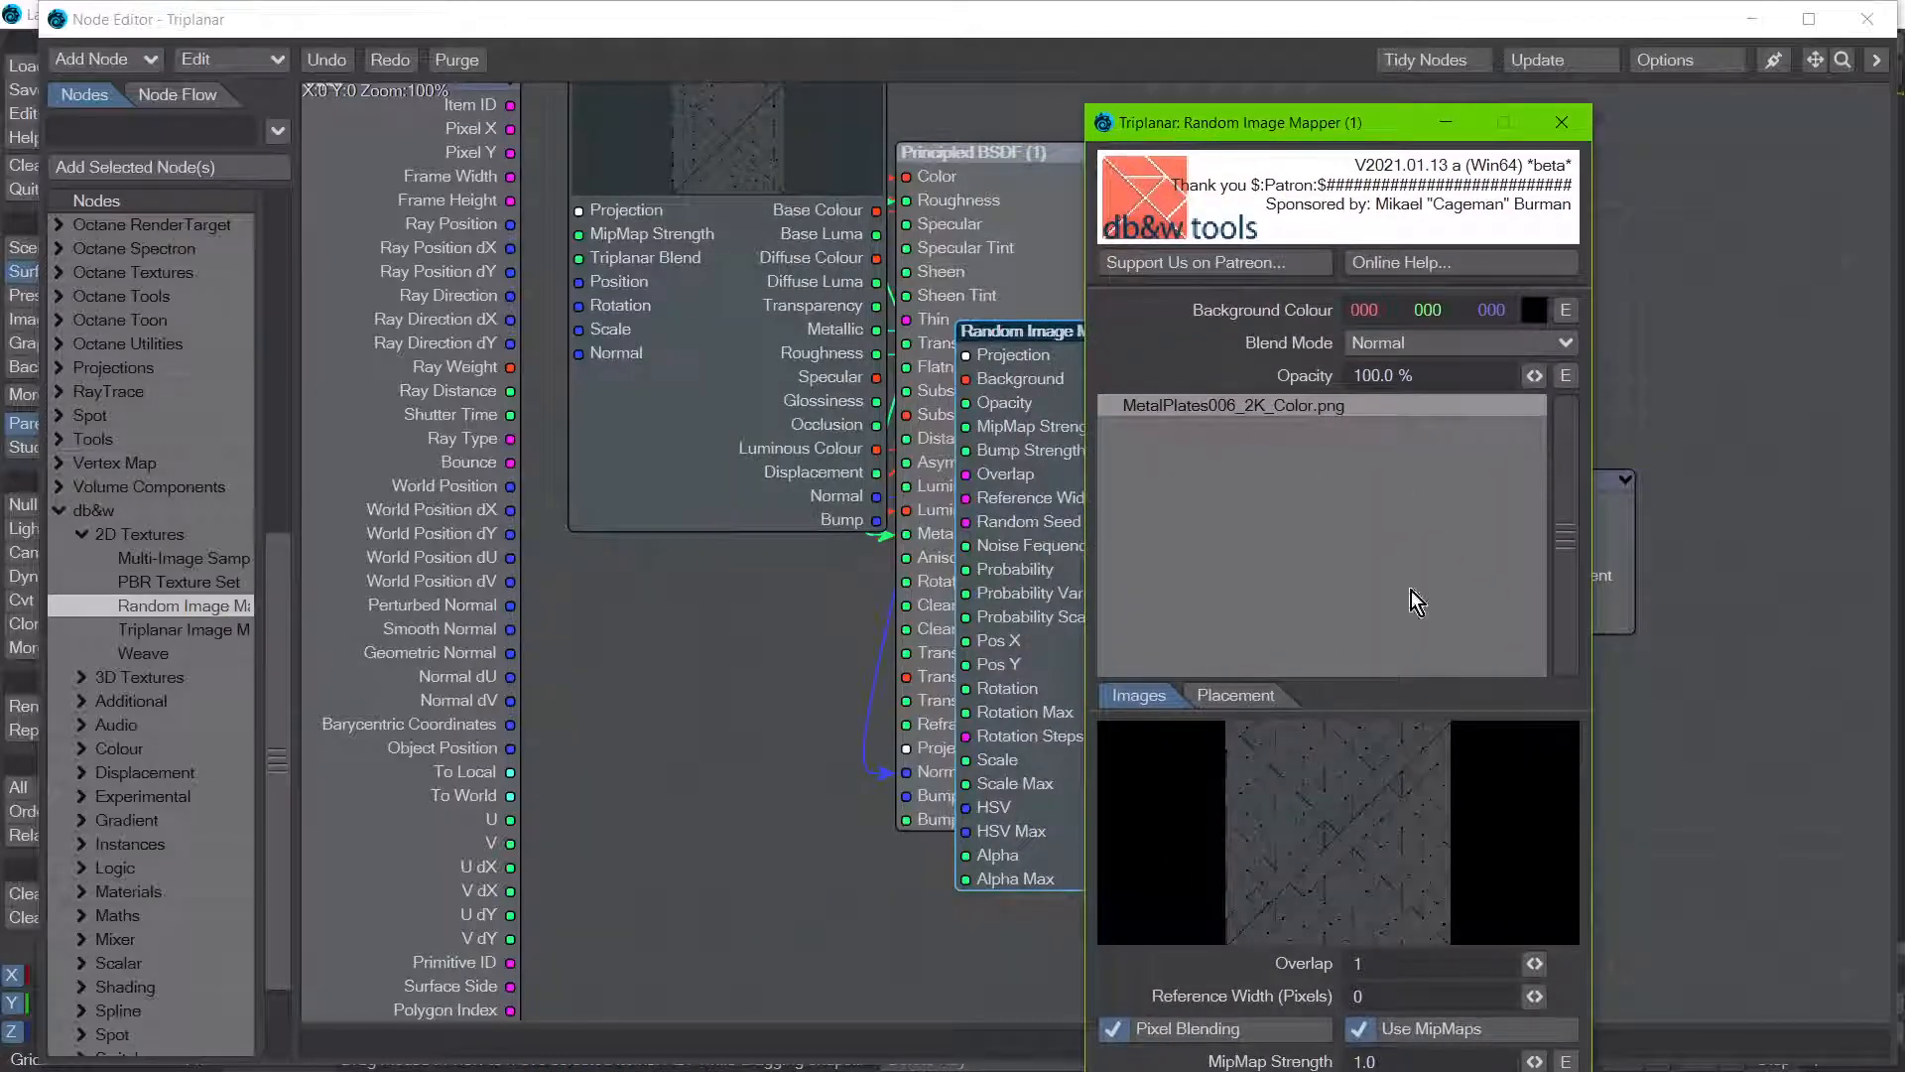
click(1222, 698)
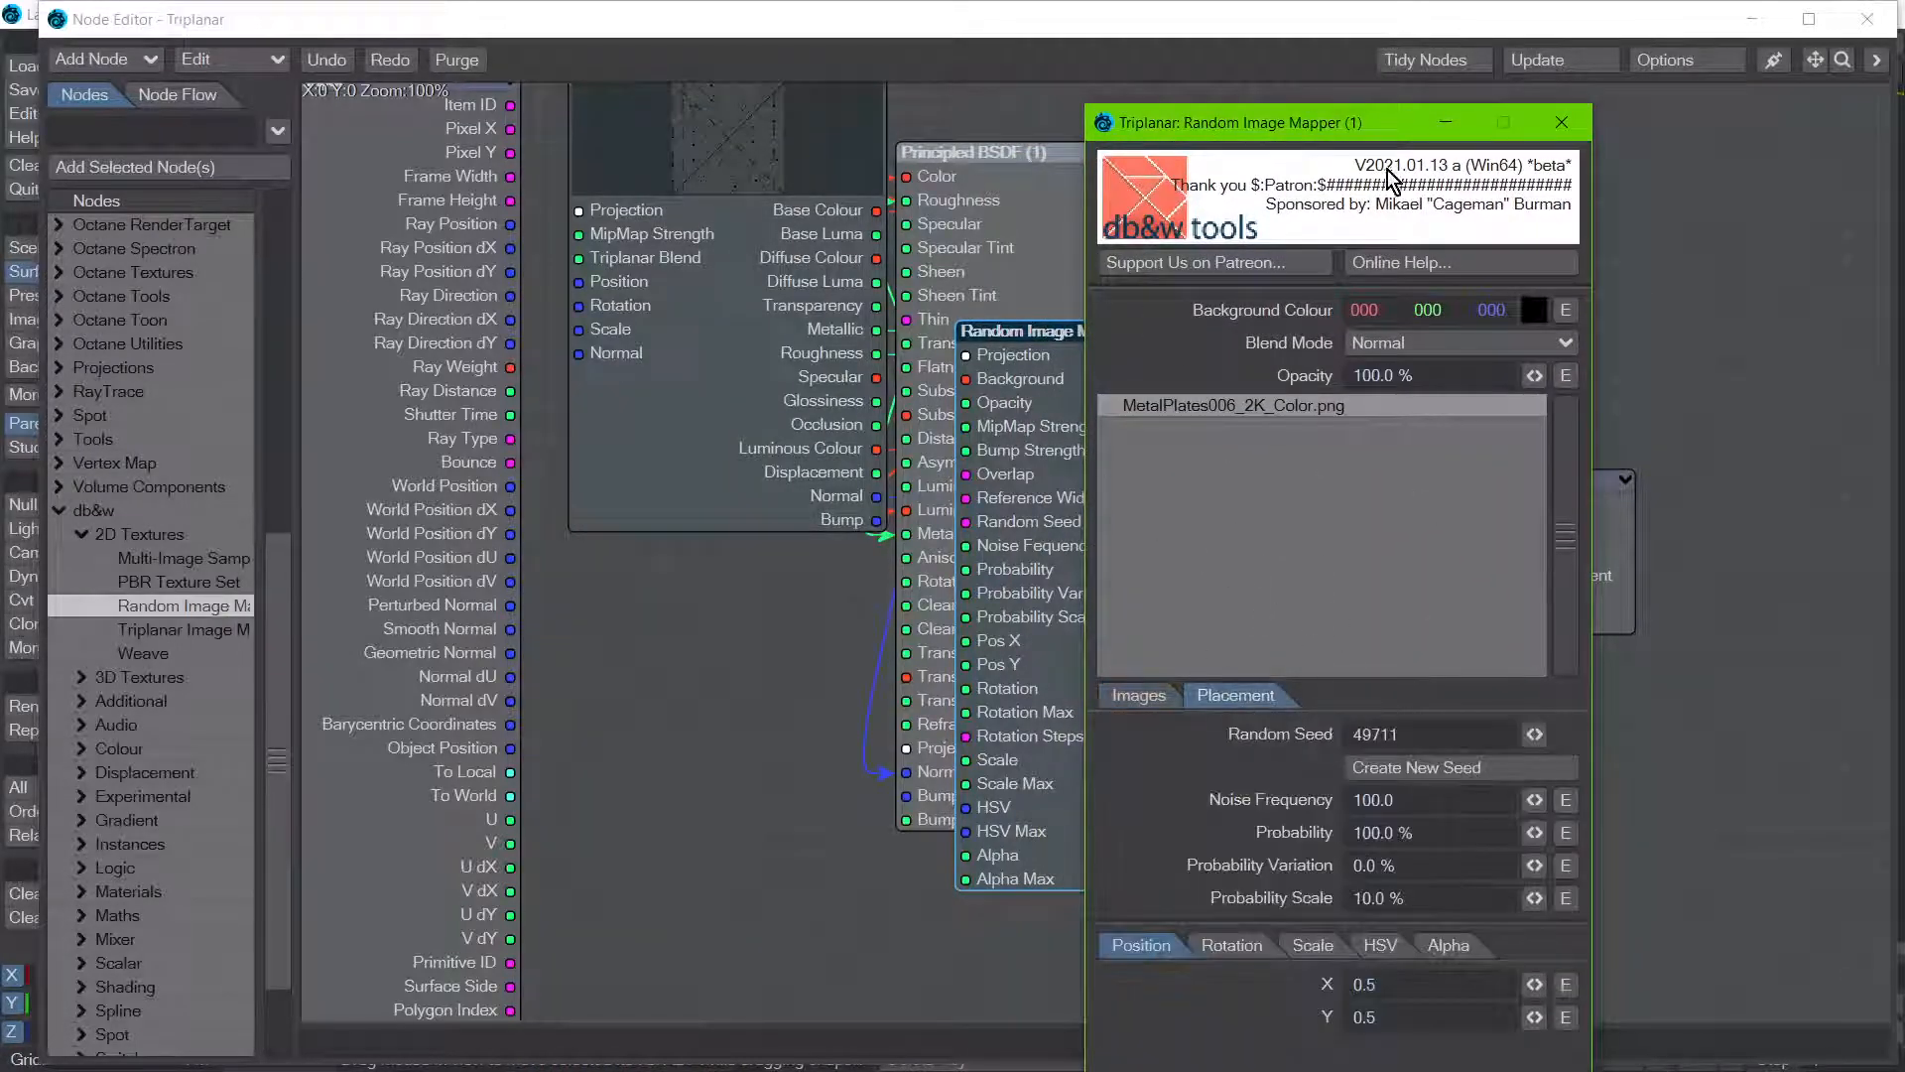
click(1316, 947)
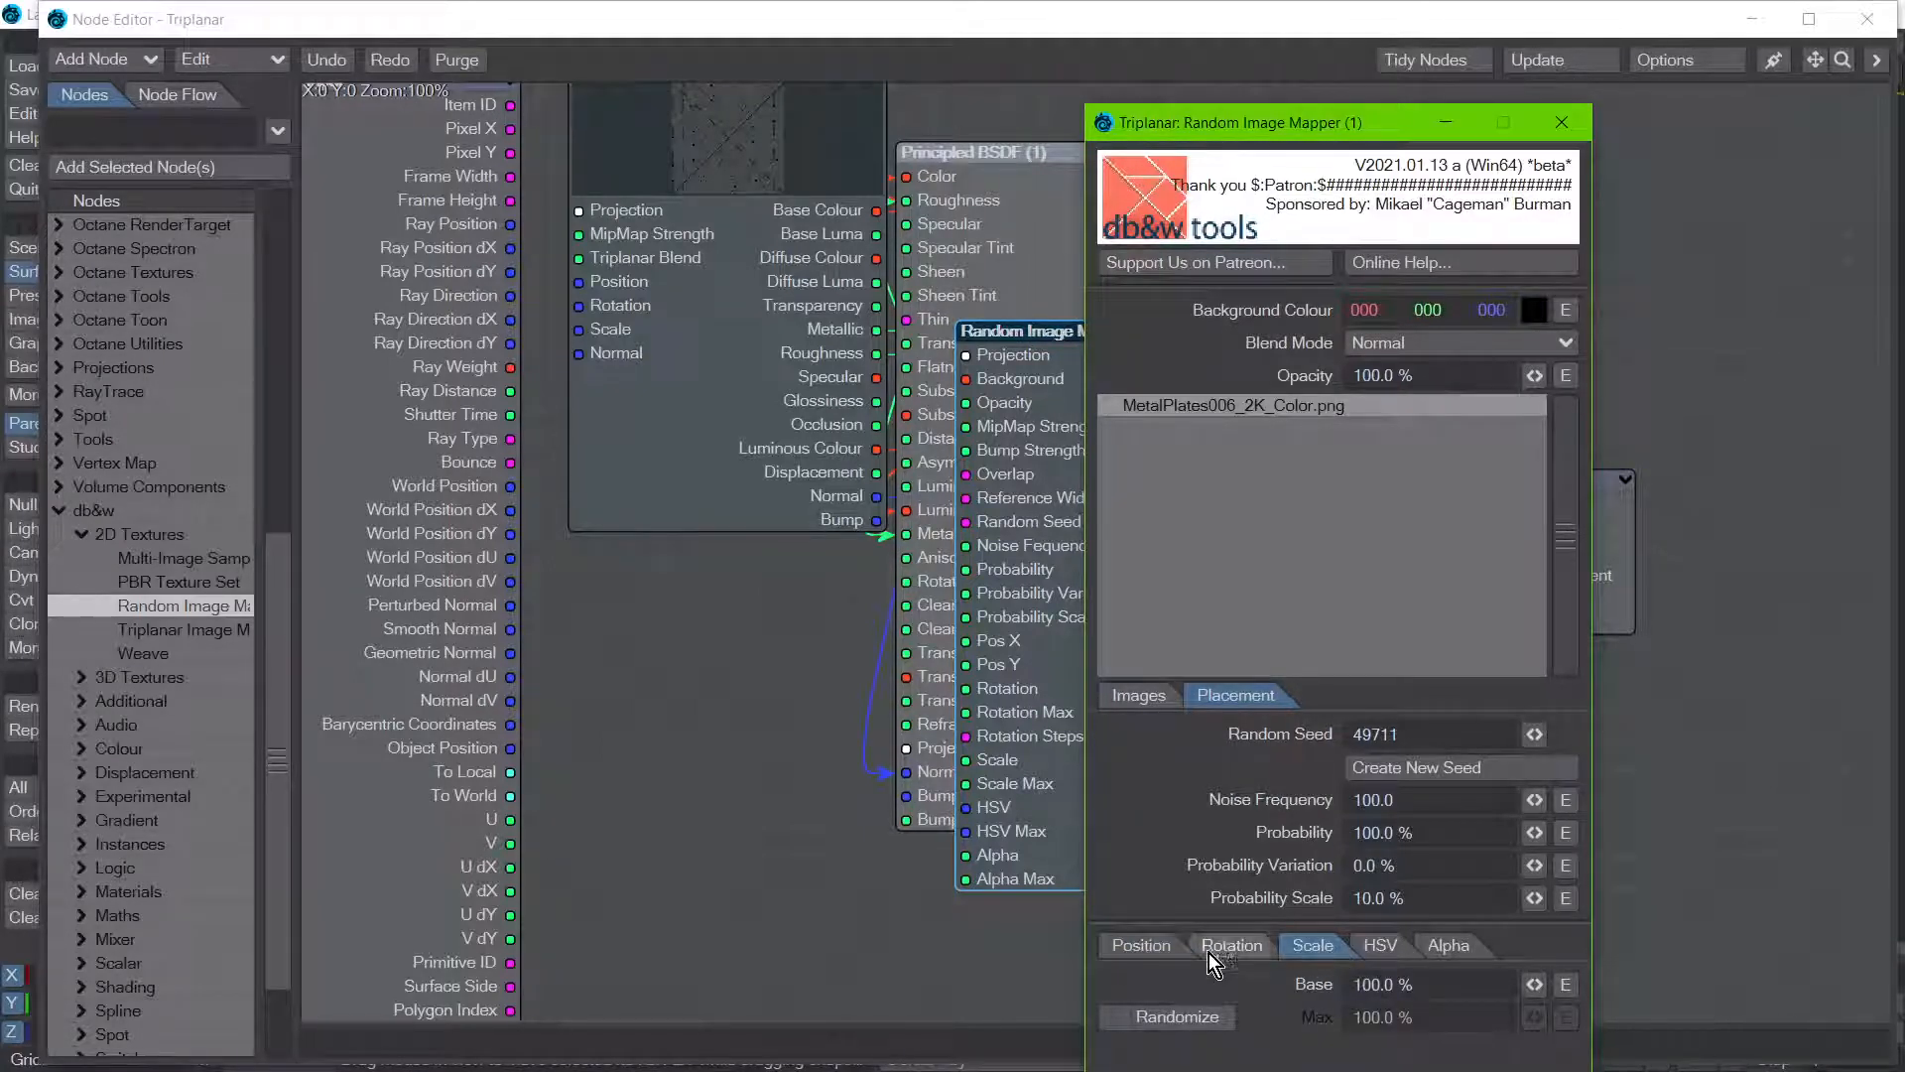
click(1143, 944)
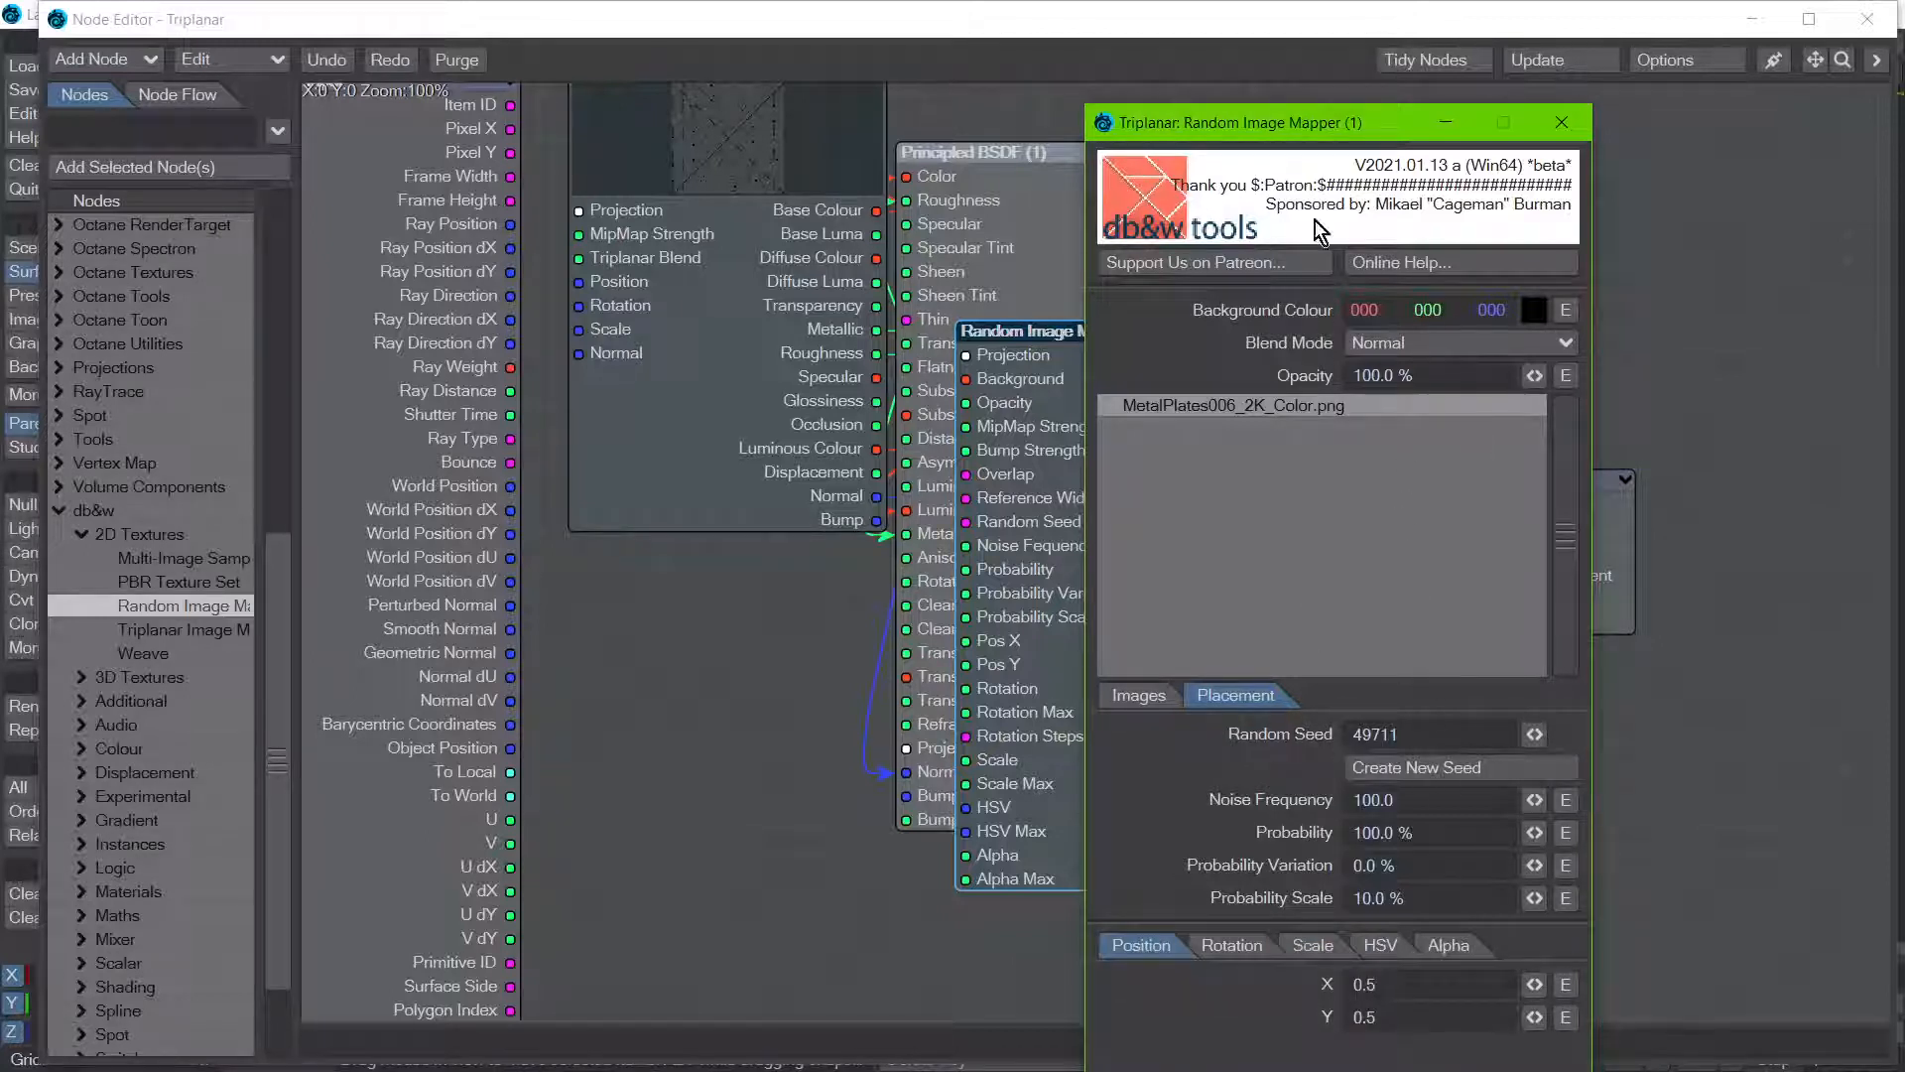
drag(1270, 133, 1172, 116)
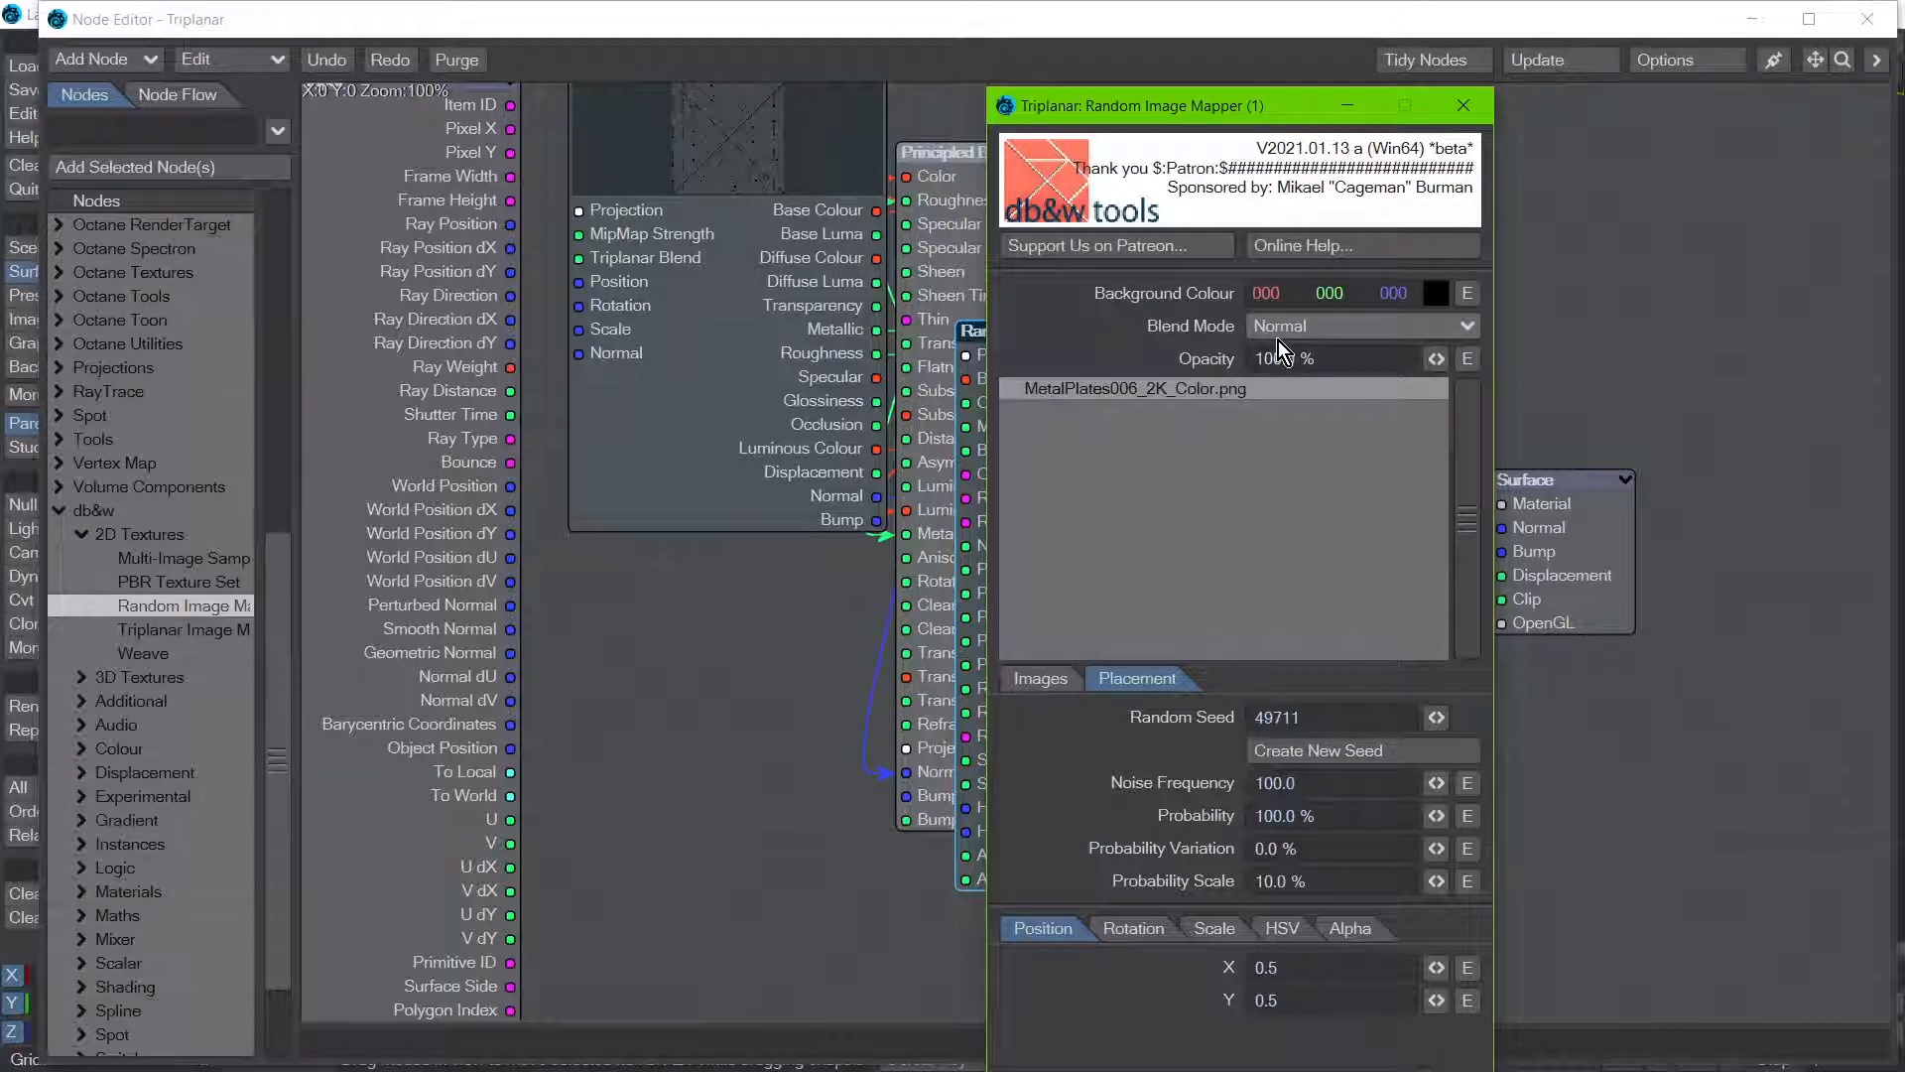
drag(1087, 107, 1326, 169)
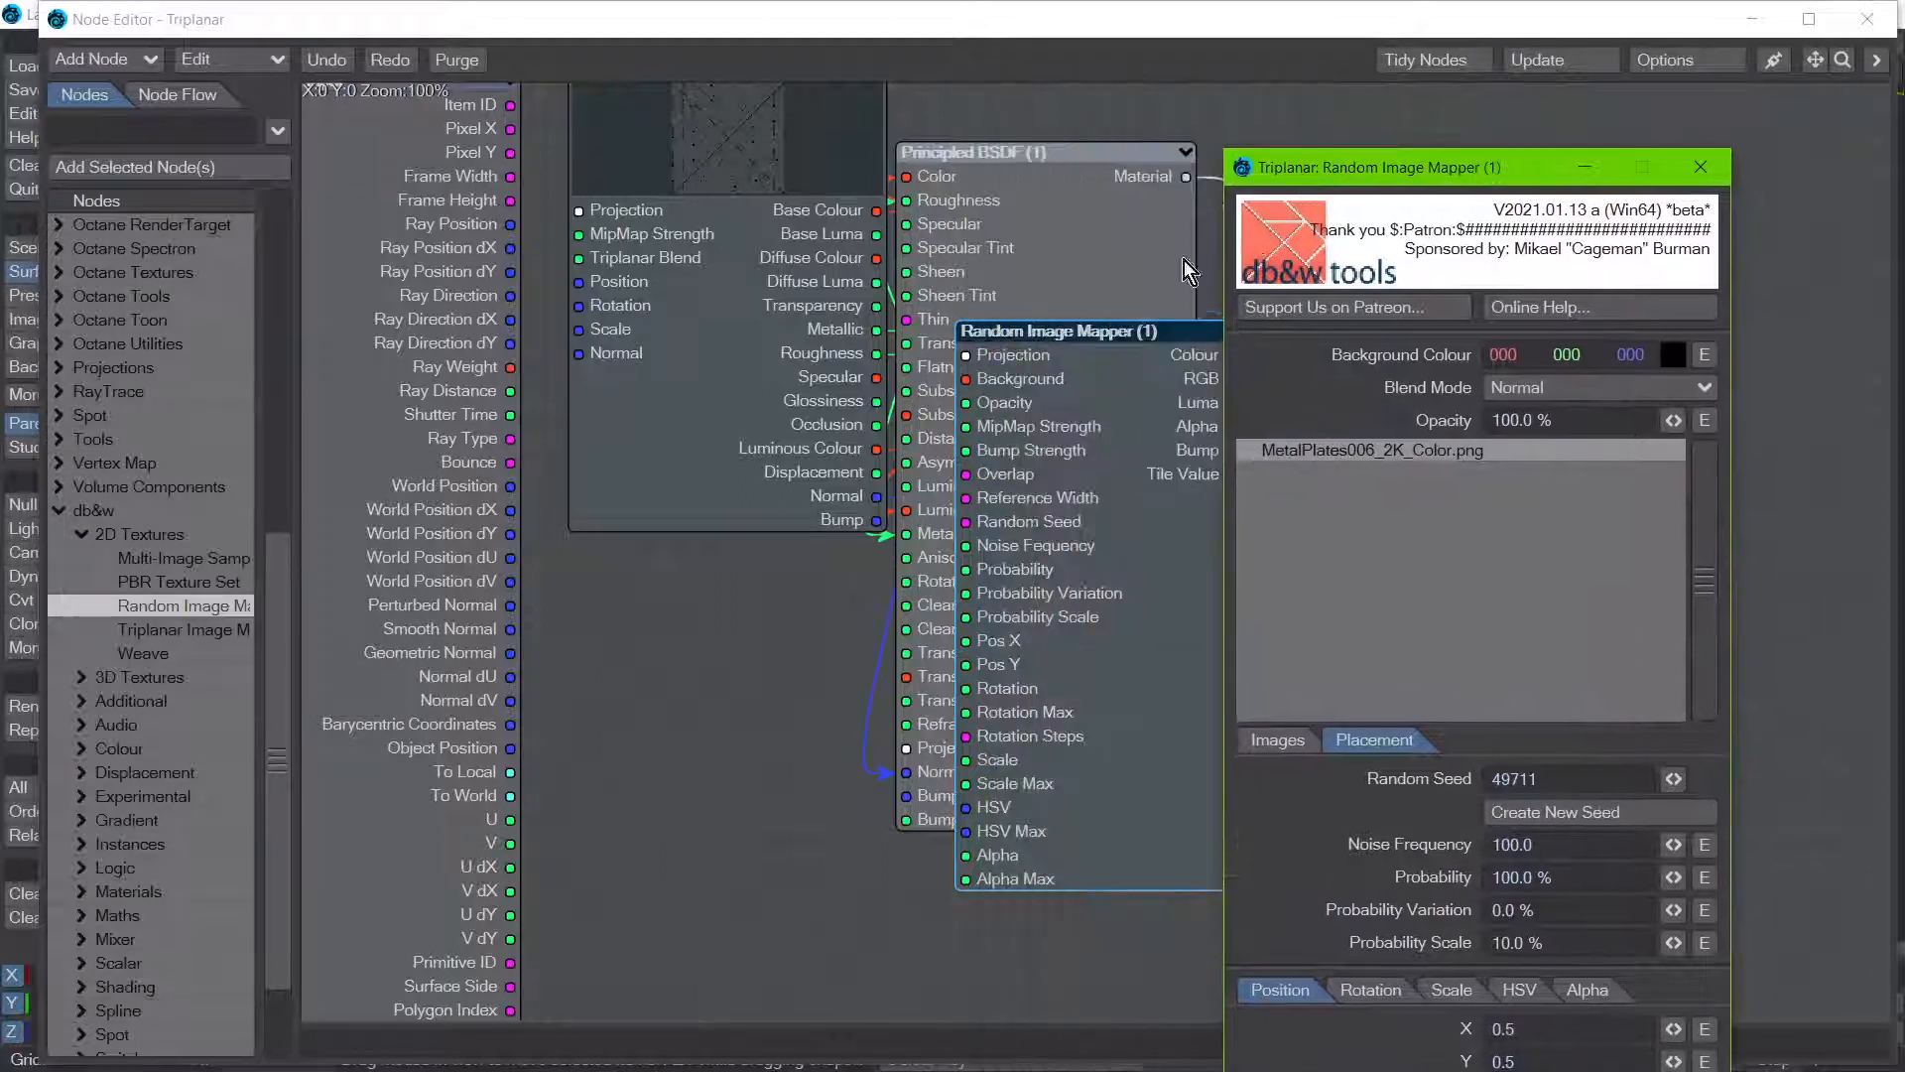
Step: Shift the Random Image Mapper node down and move the Node Editor and mapper settings windows off the cow viewport
drag(1039, 409, 950, 468)
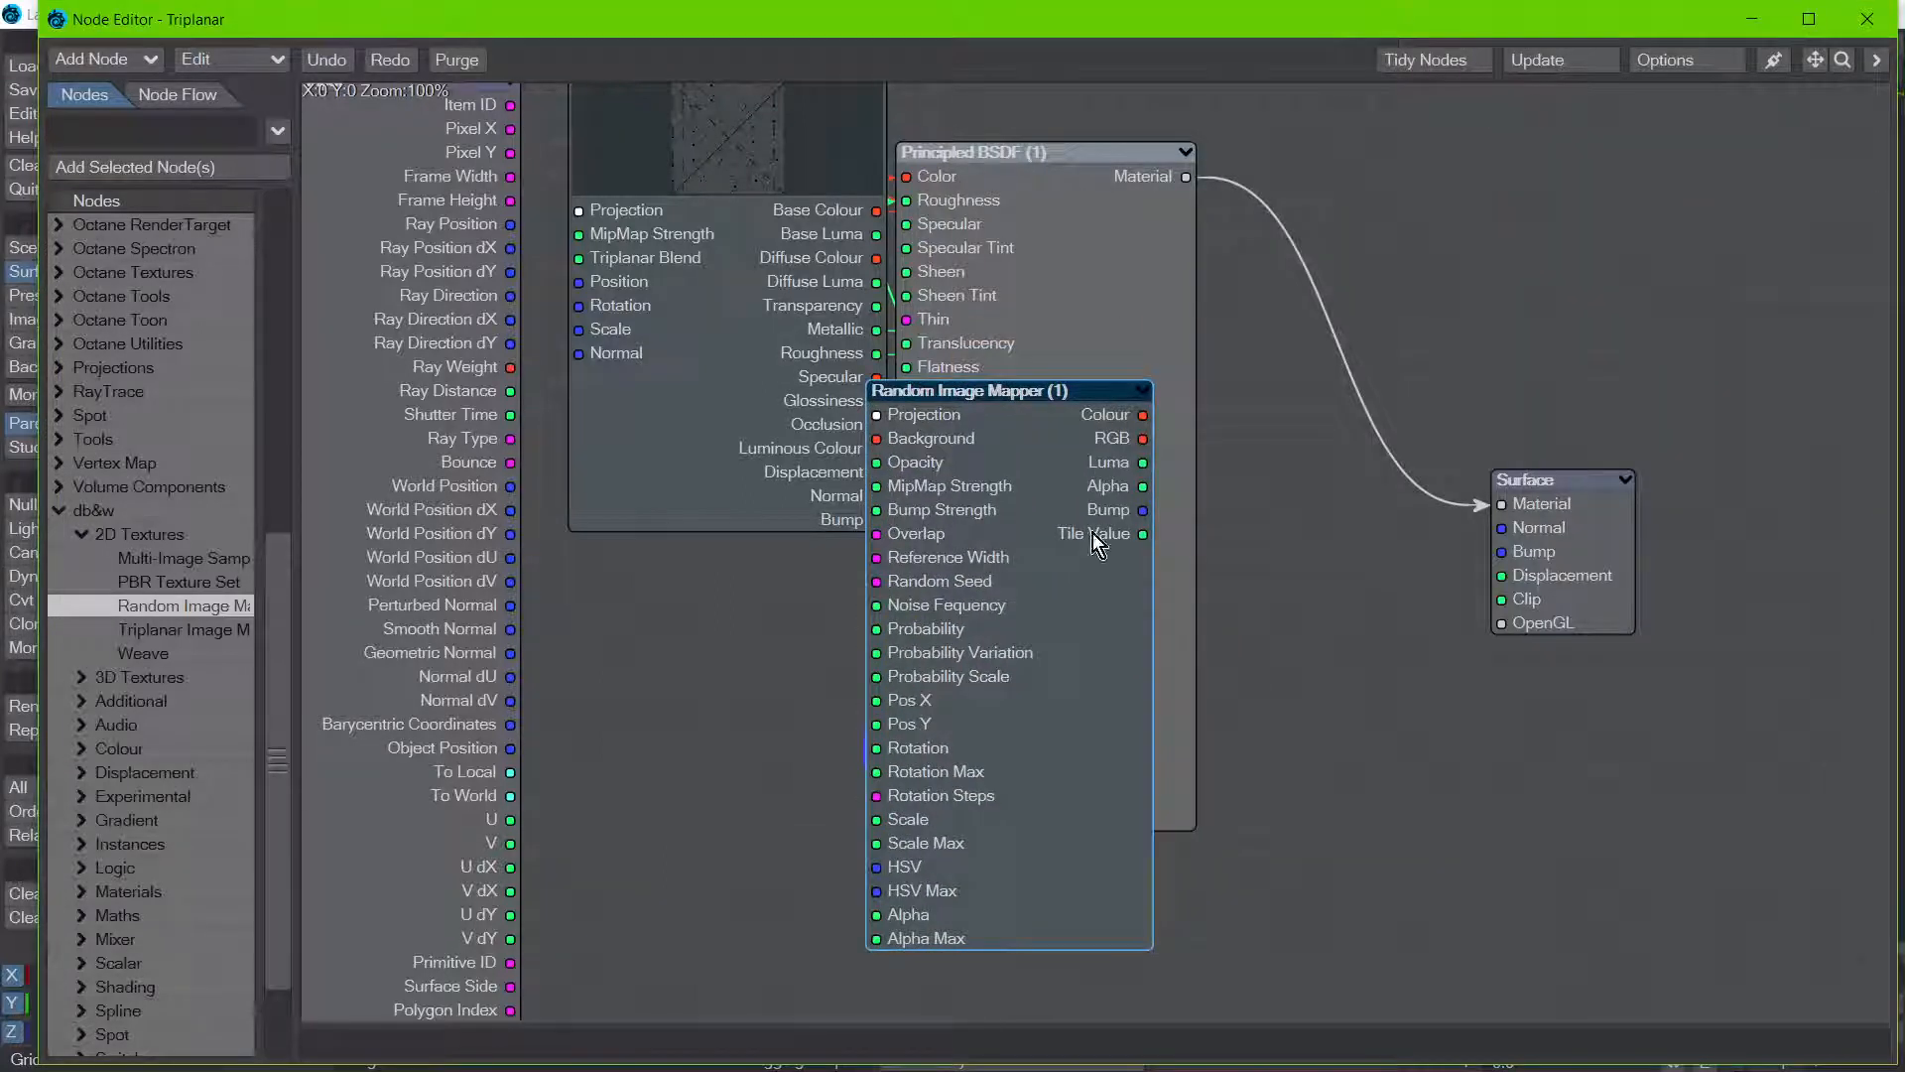
drag(303, 564, 230, 208)
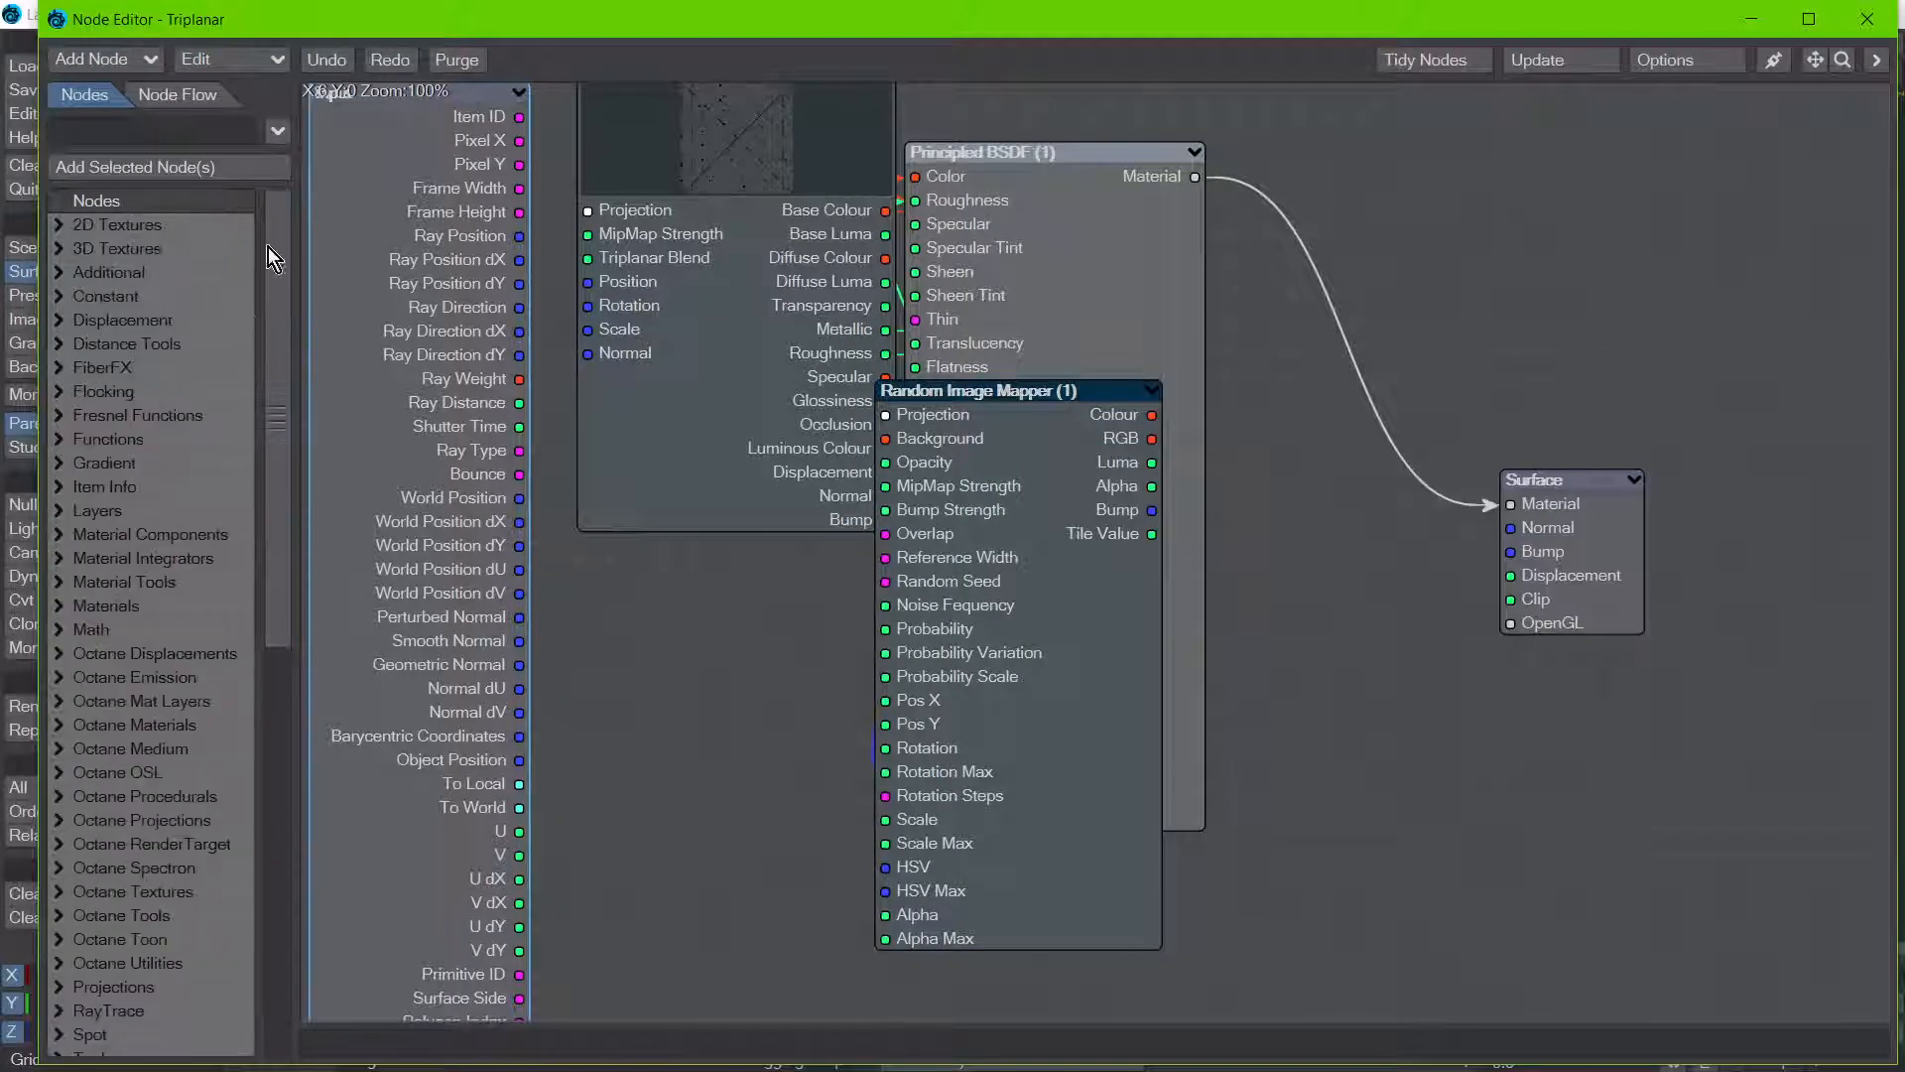
drag(995, 24, 0, 516)
drag(1459, 177, 766, 88)
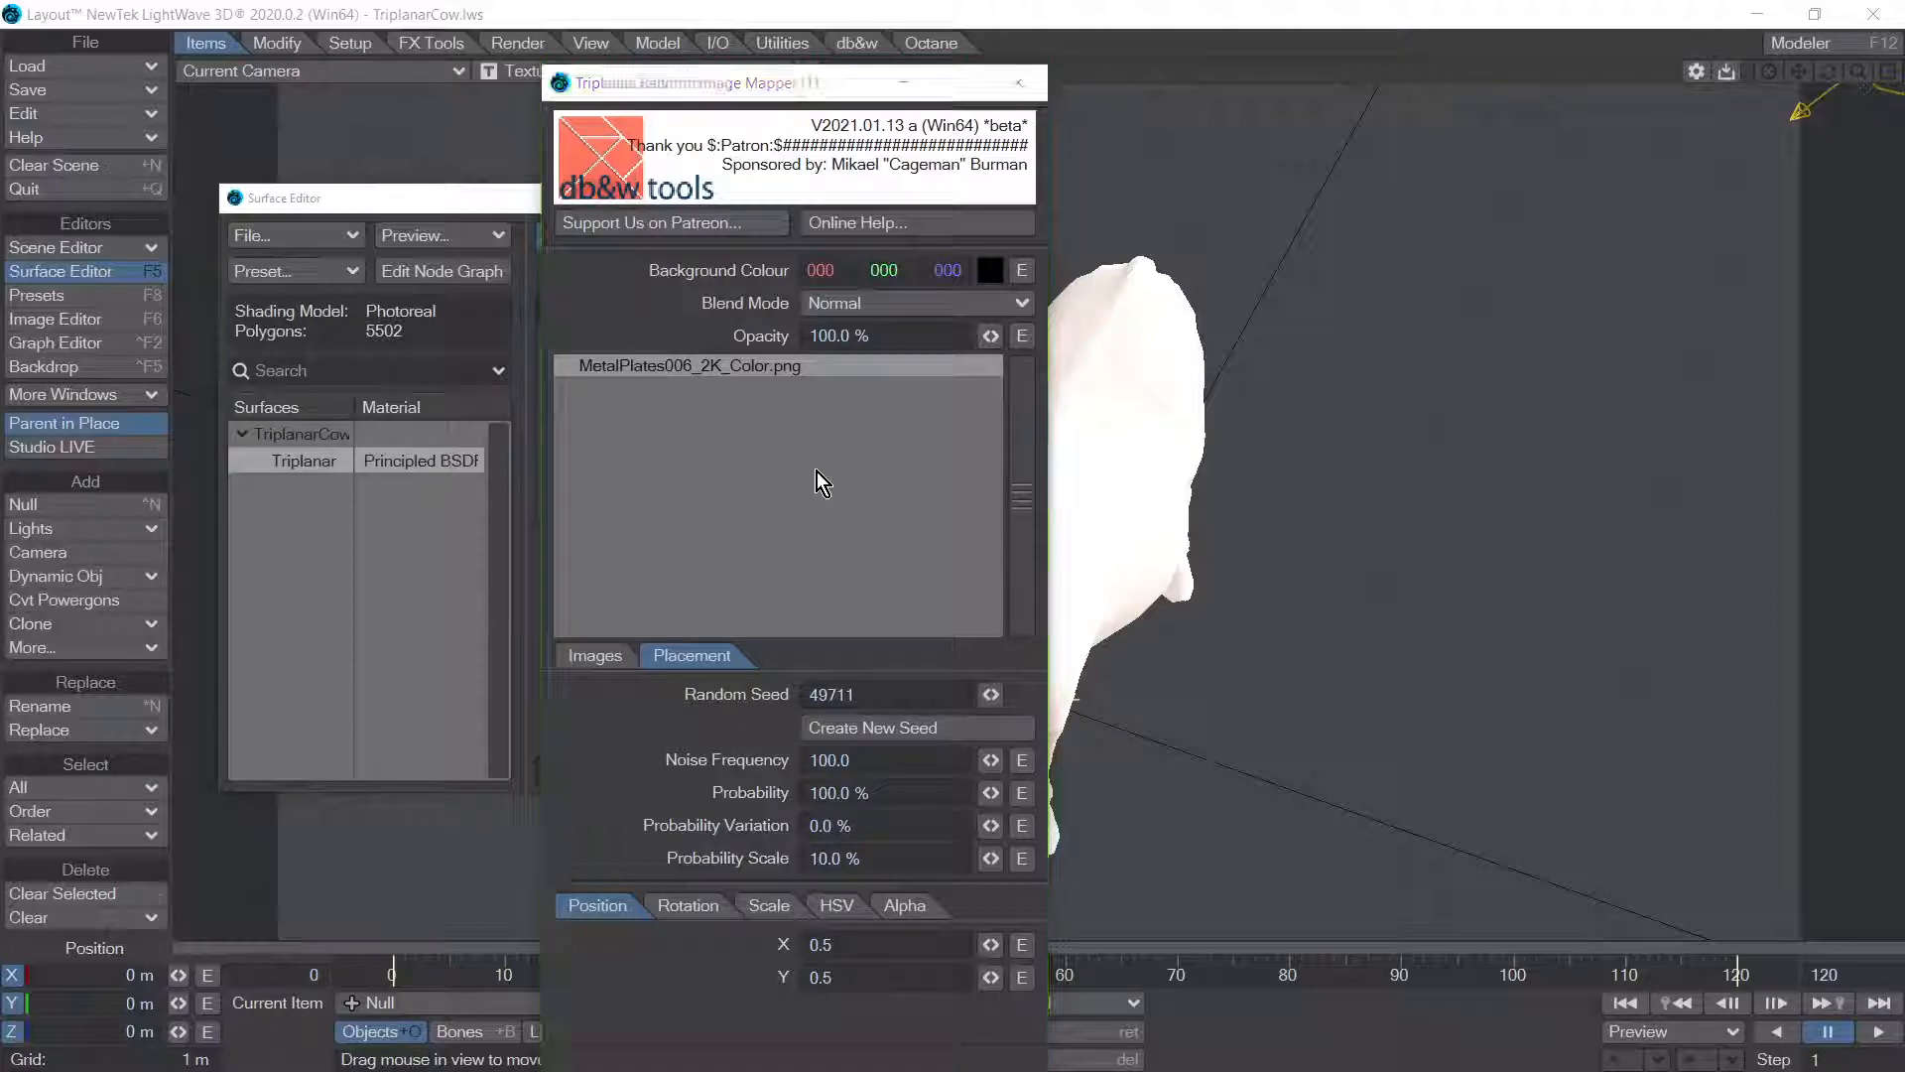
key(alt+Tab)
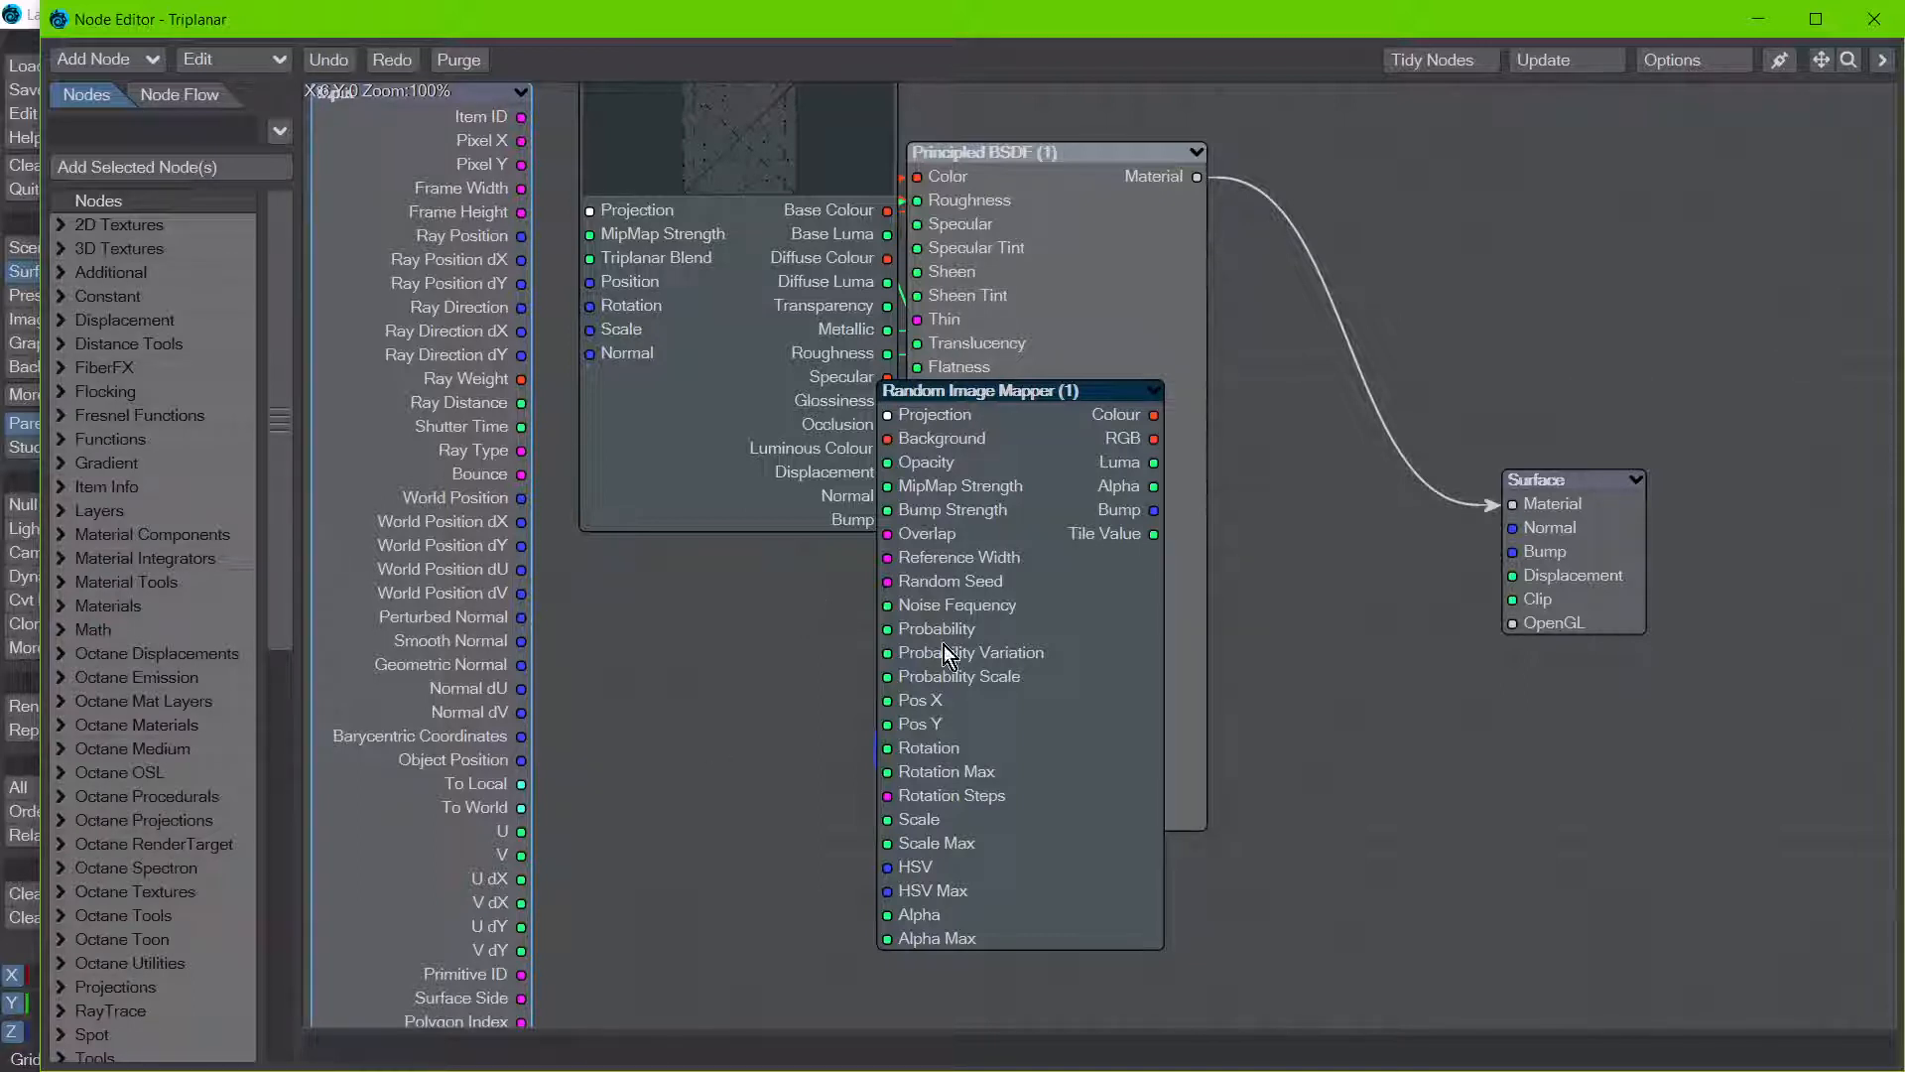
drag(956, 22, 0, 315)
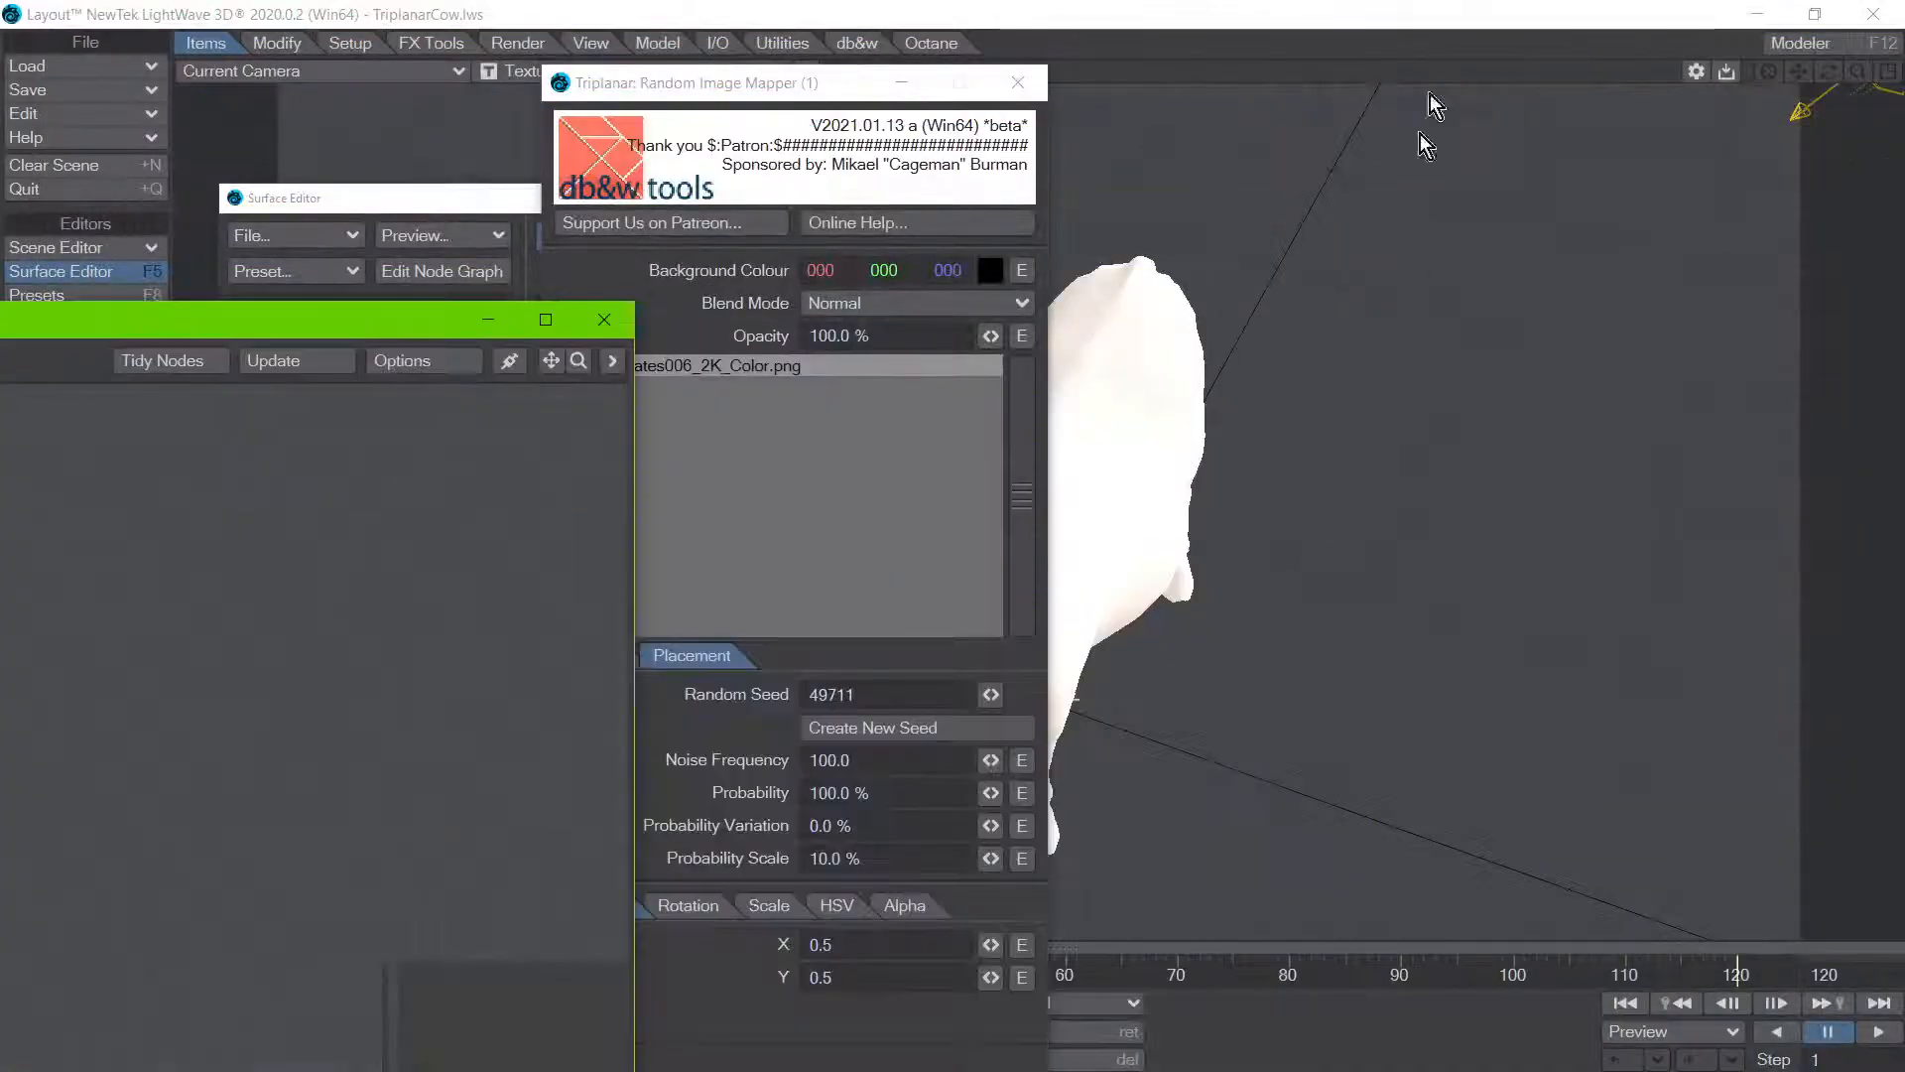
drag(800, 84, 217, 272)
Step: Move the Surface Editor aside and bring the Triplanar surface's node graph back into view
click(752, 204)
drag(752, 204, 533, 253)
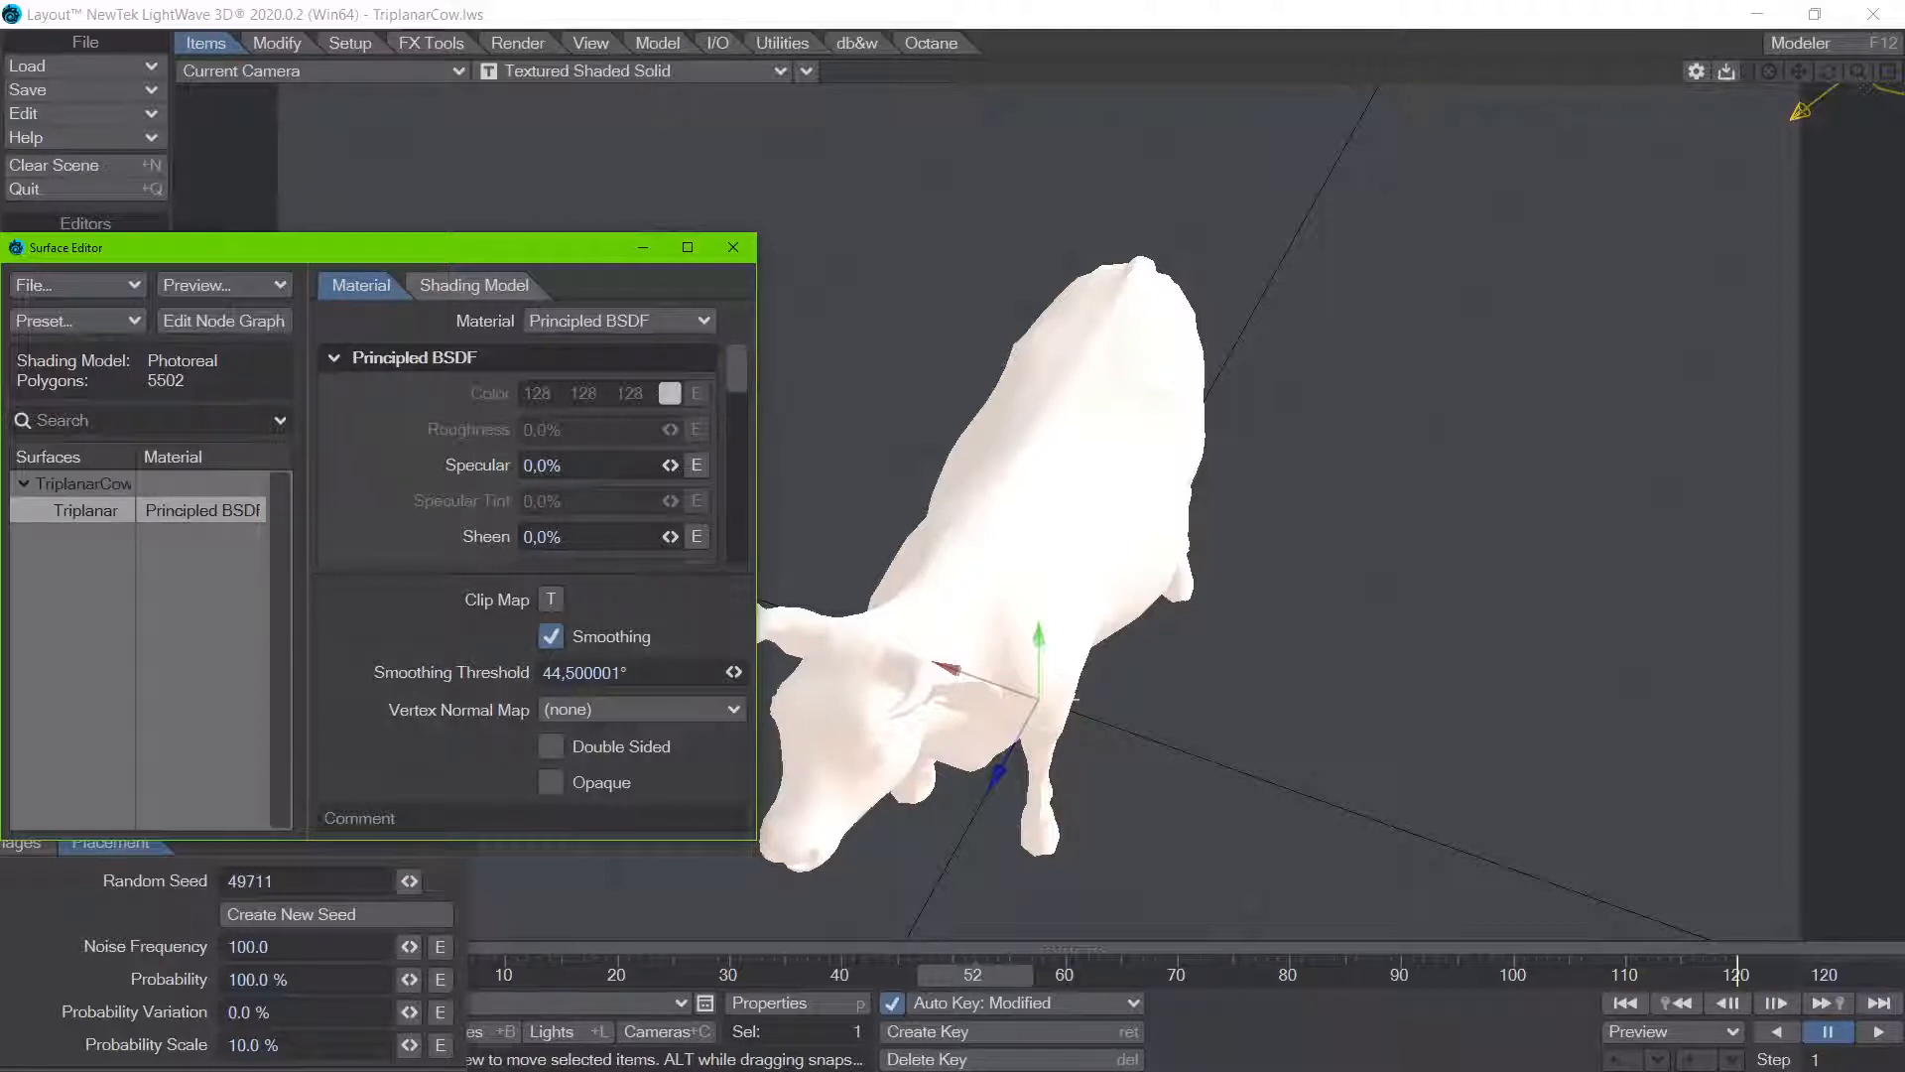
click(224, 321)
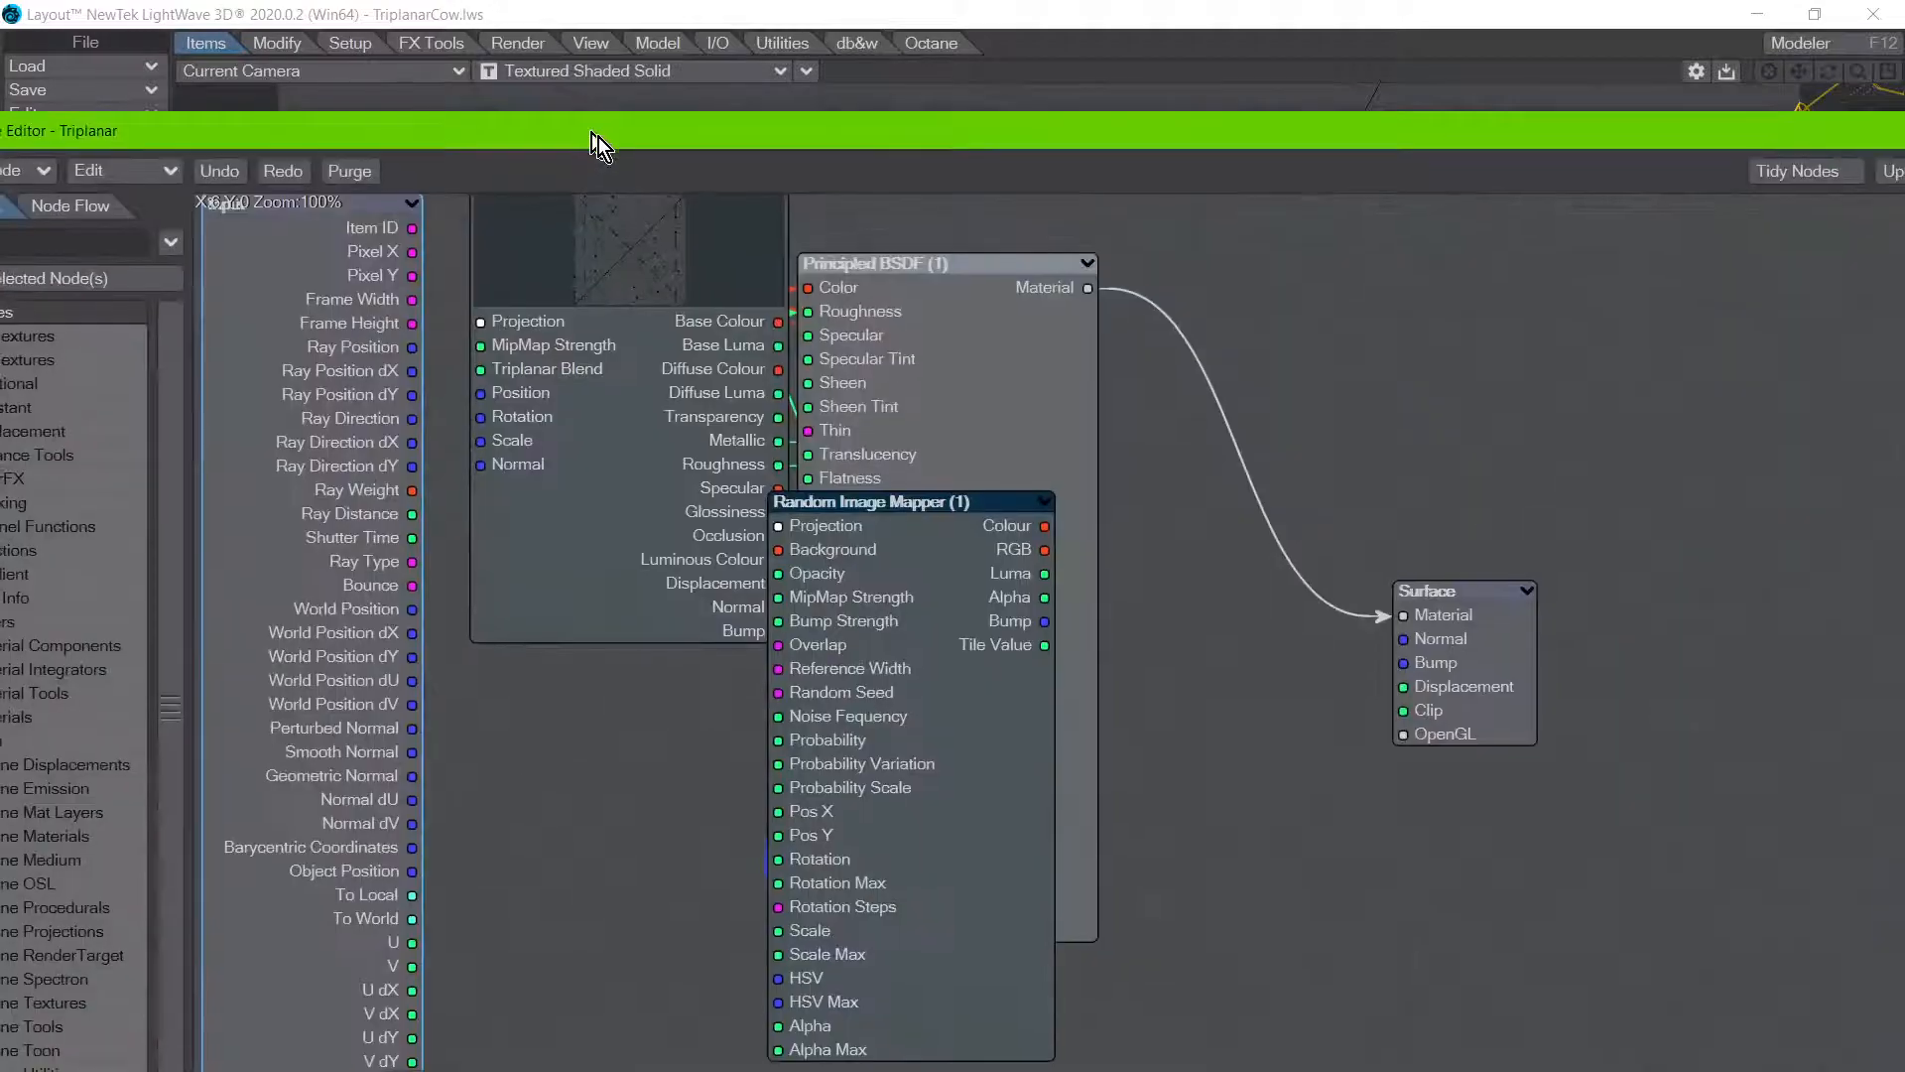
double_click(599, 137)
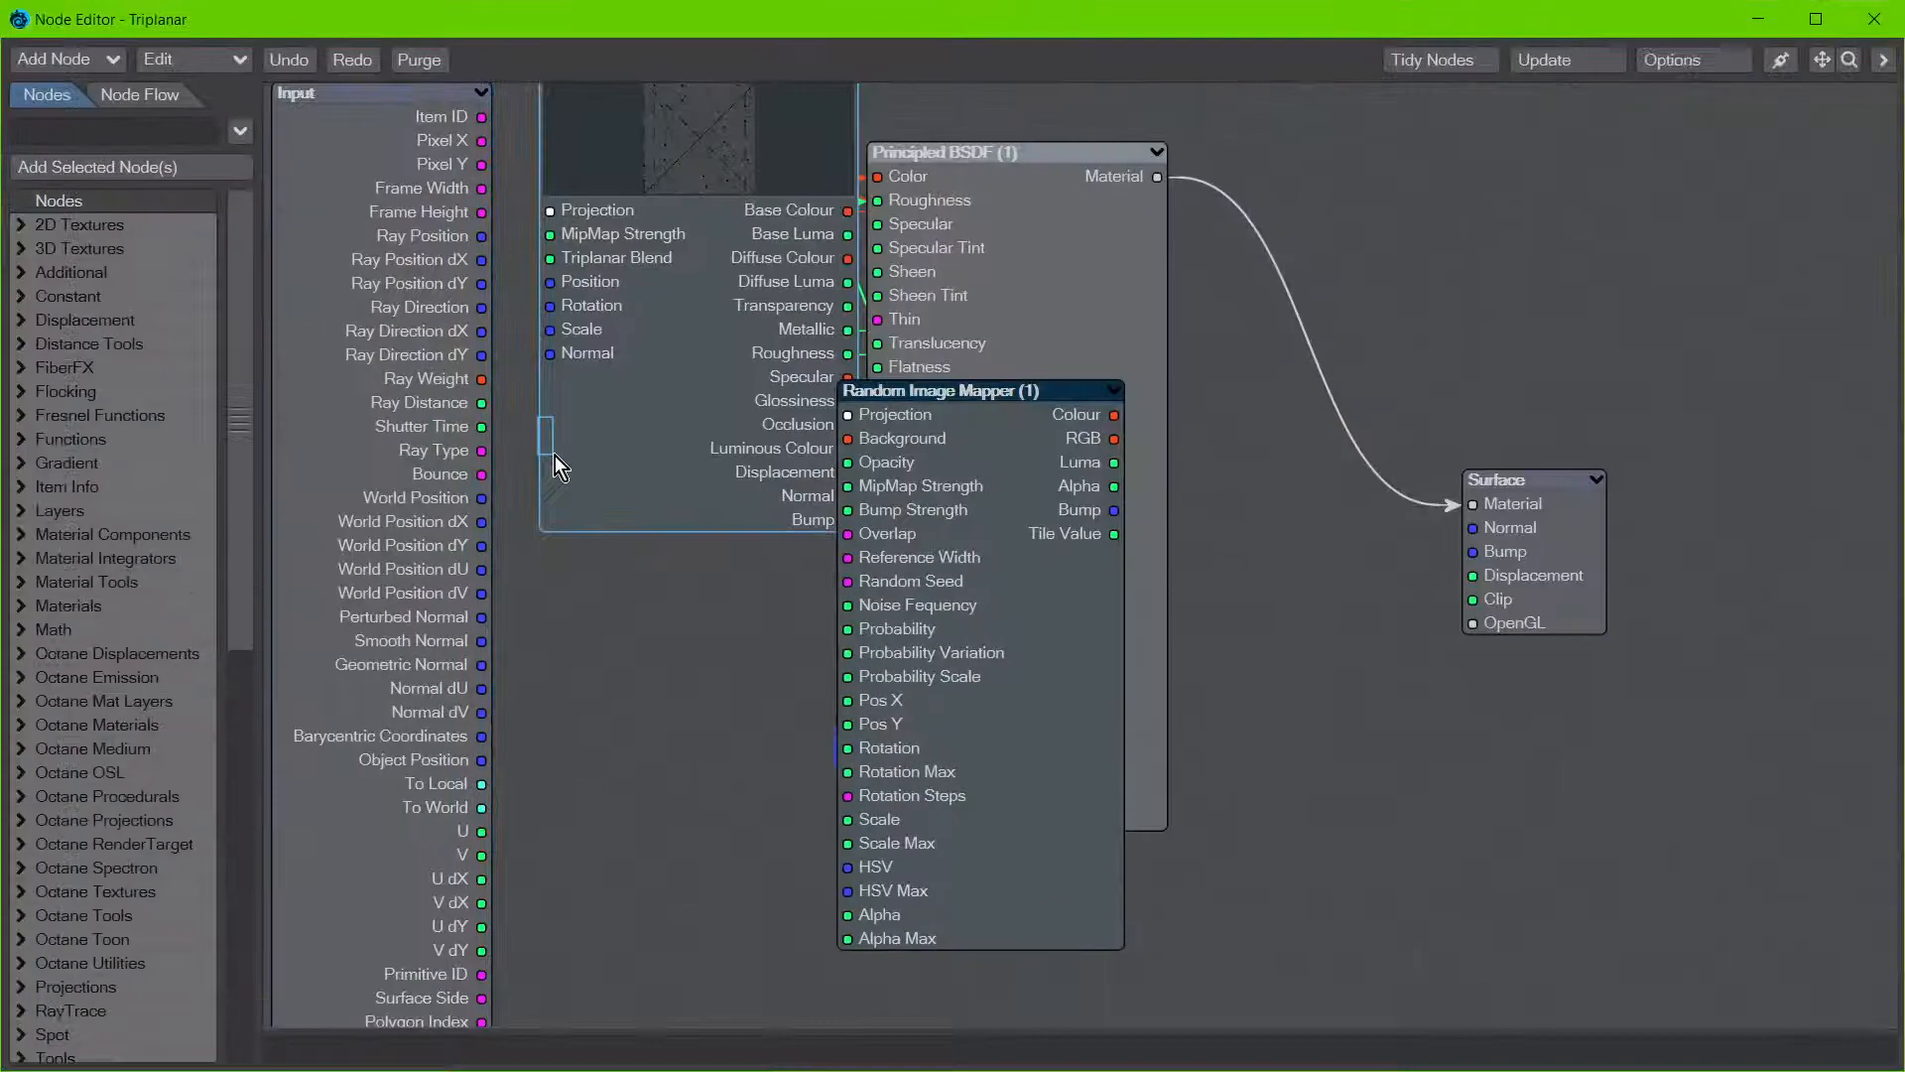
Step: Move the PBR Texture Set node lower in the graph and open its settings beside it
drag(612, 470, 664, 521)
double_click(669, 536)
drag(208, 256, 824, 34)
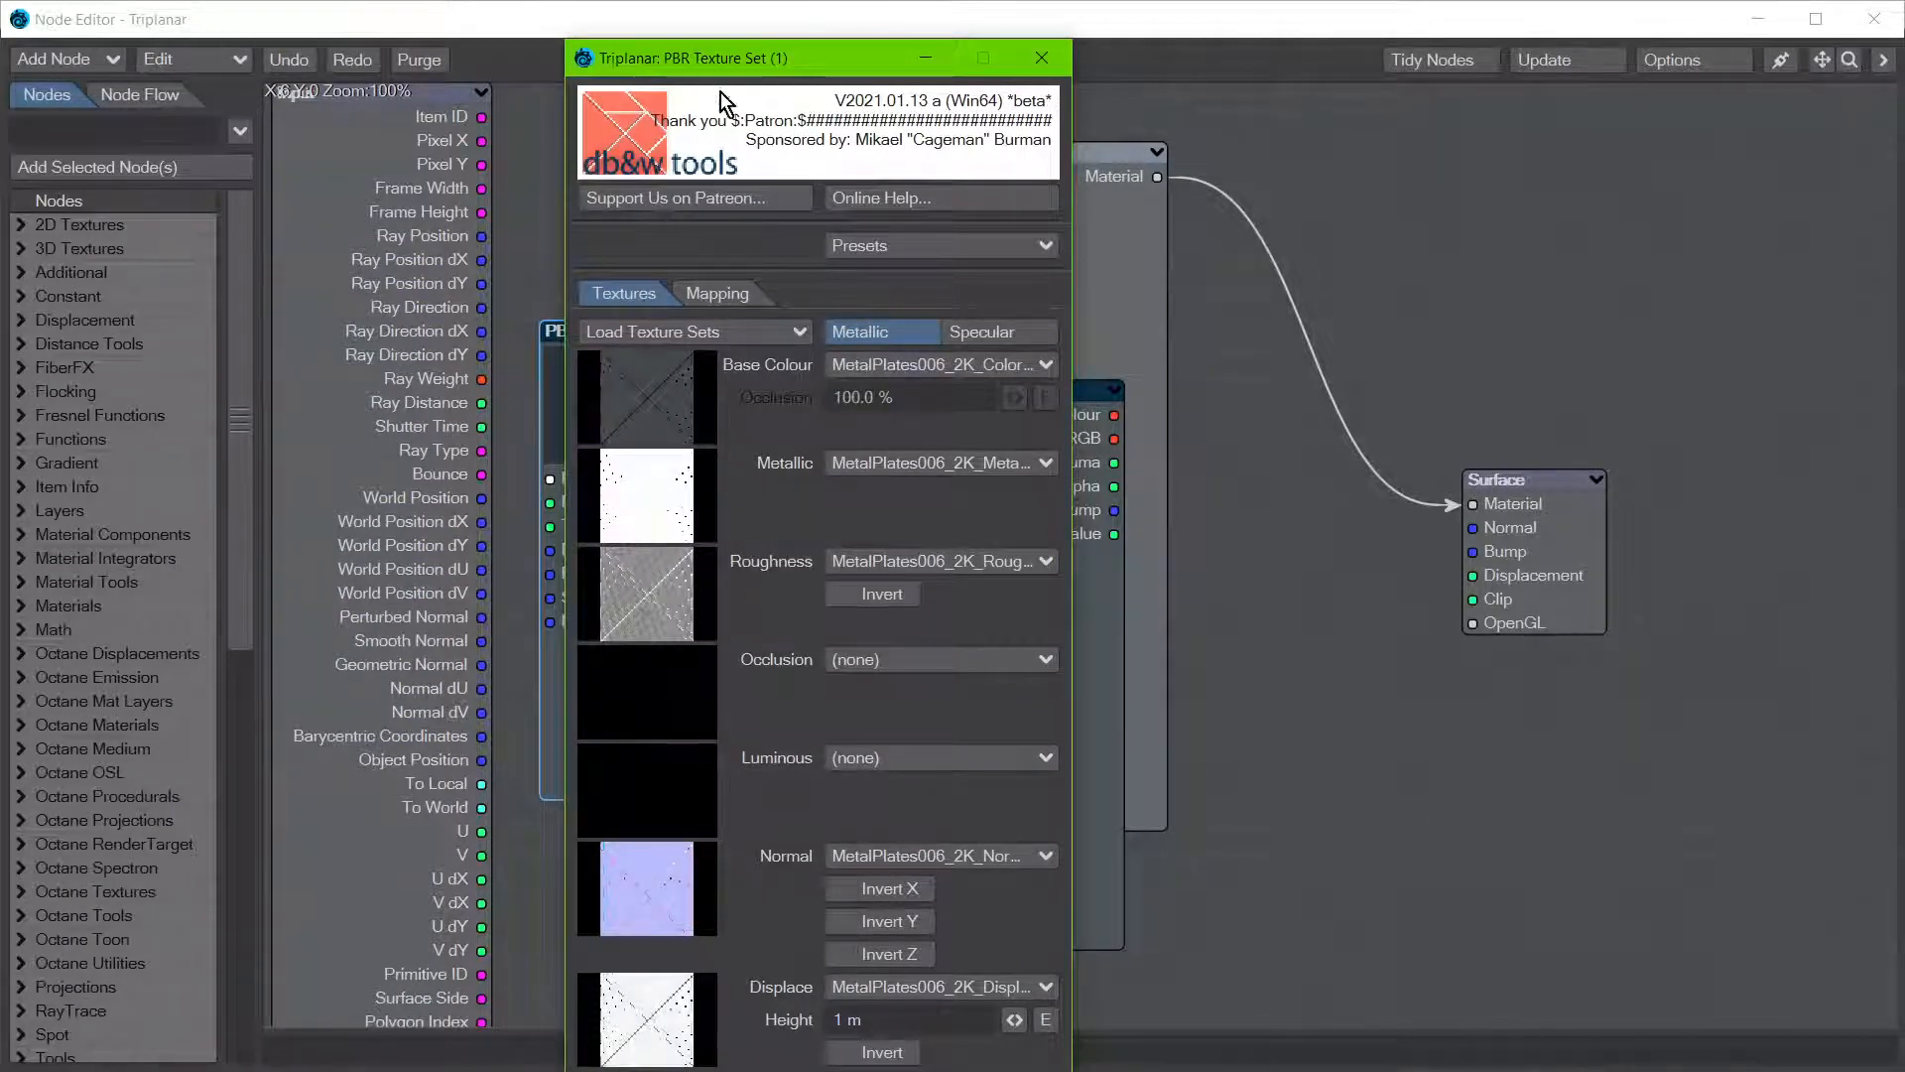
drag(694, 62, 965, 55)
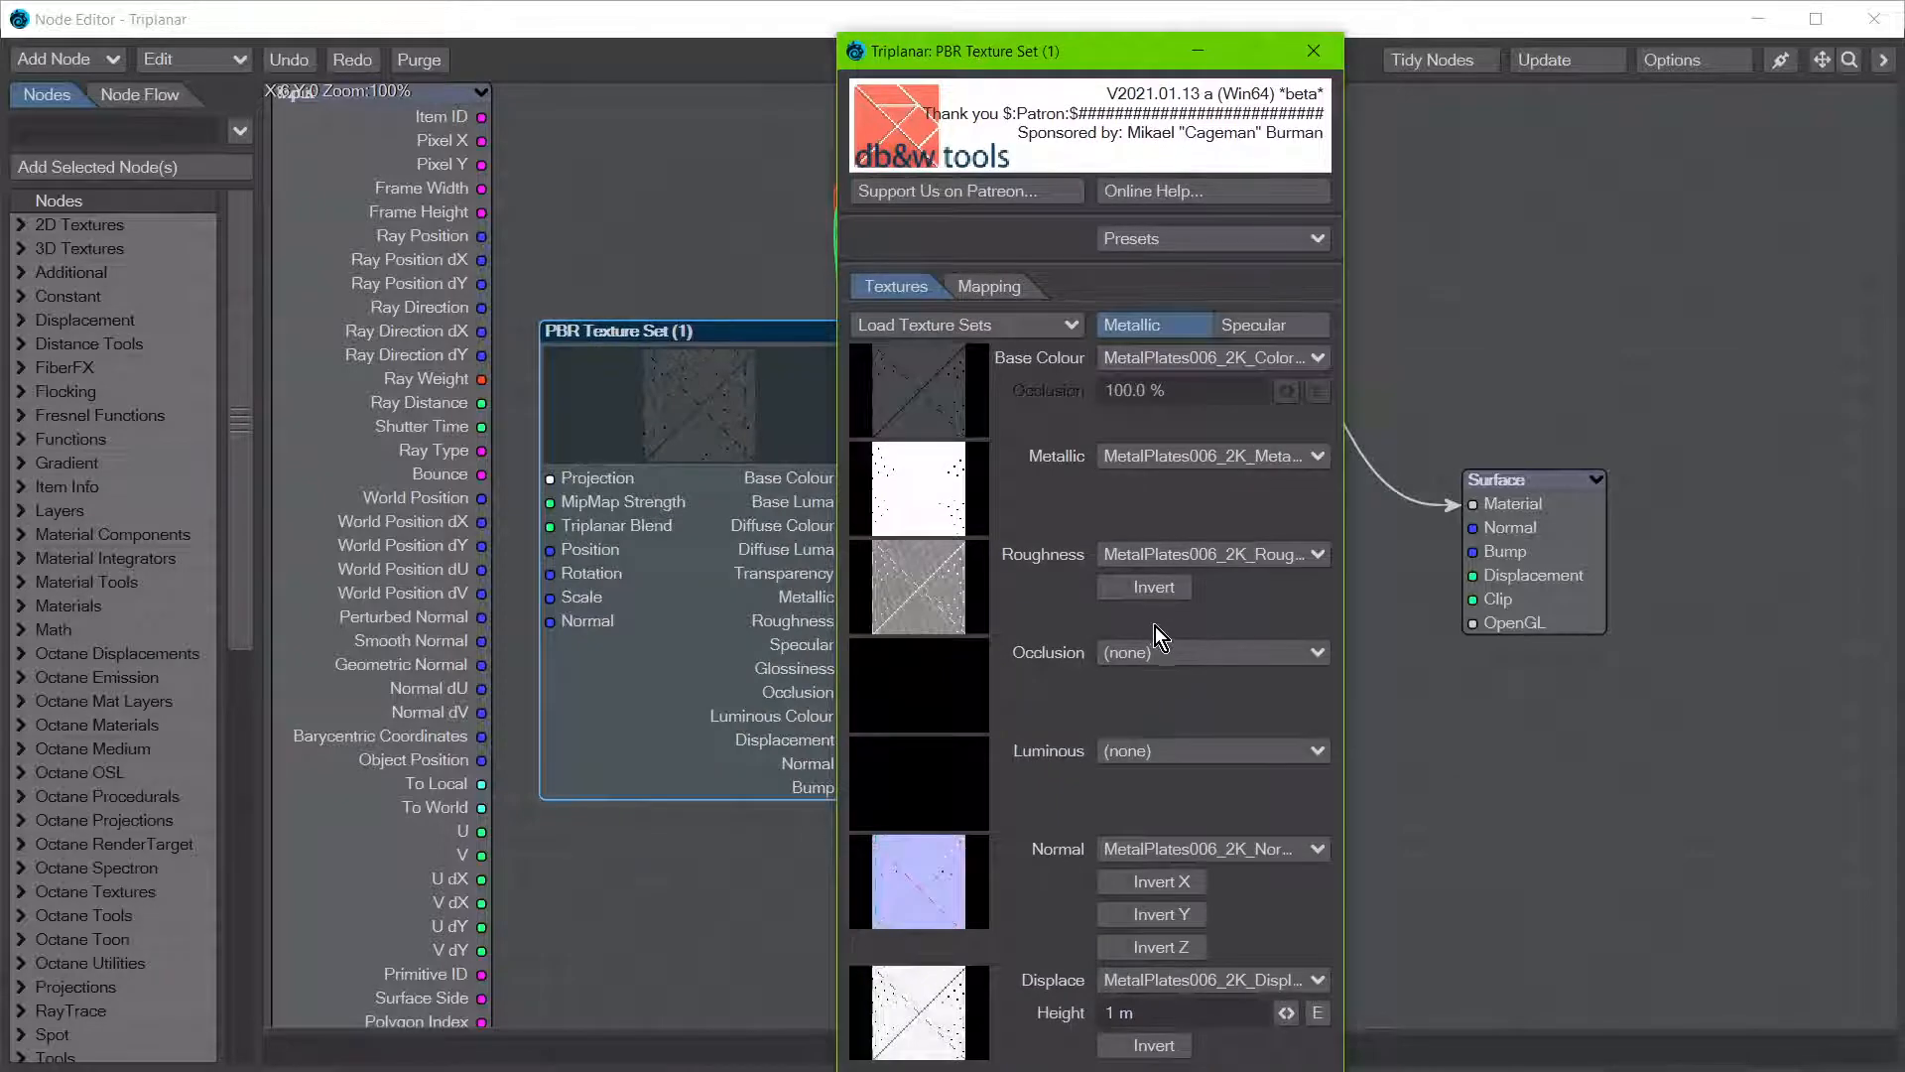
Step: Examine the PBR Texture Set's mapping options, switching Use Triplanar Mapping off and on again, and return to the node graph
click(988, 290)
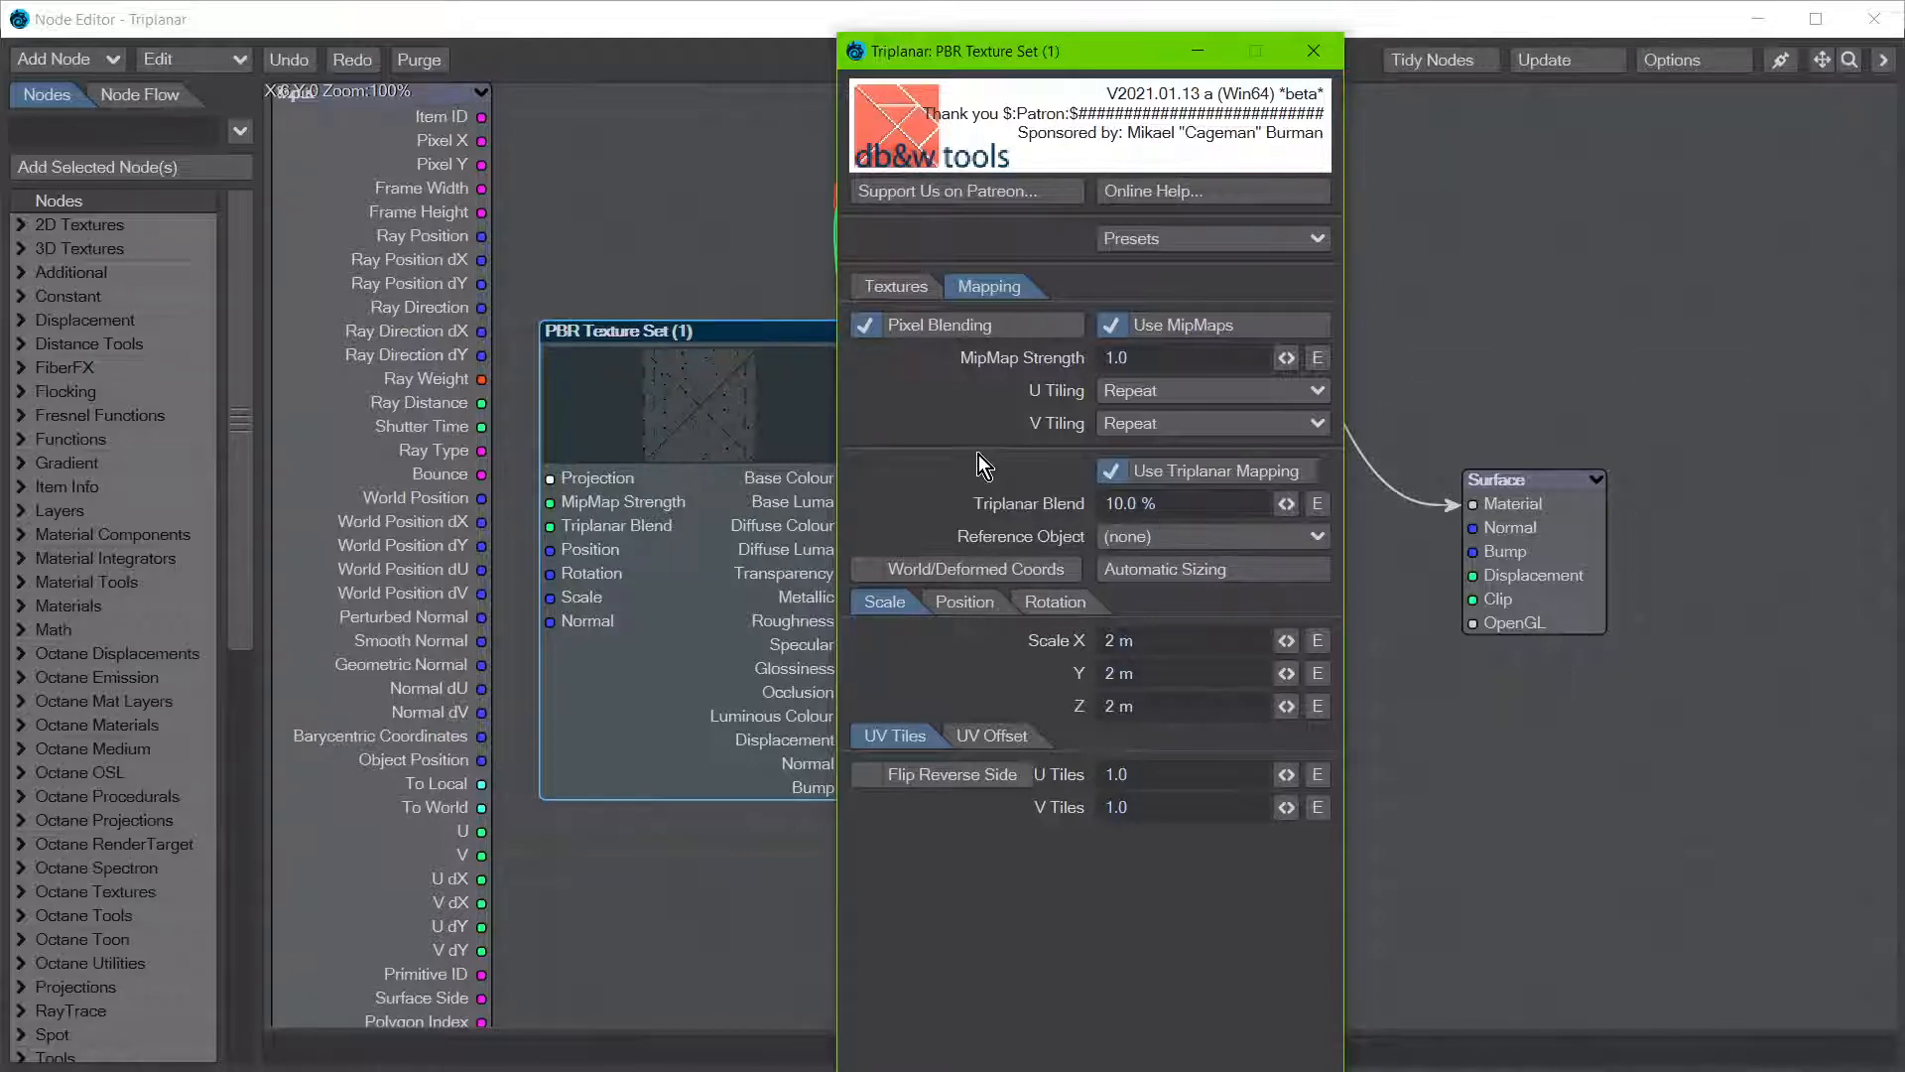
click(1211, 468)
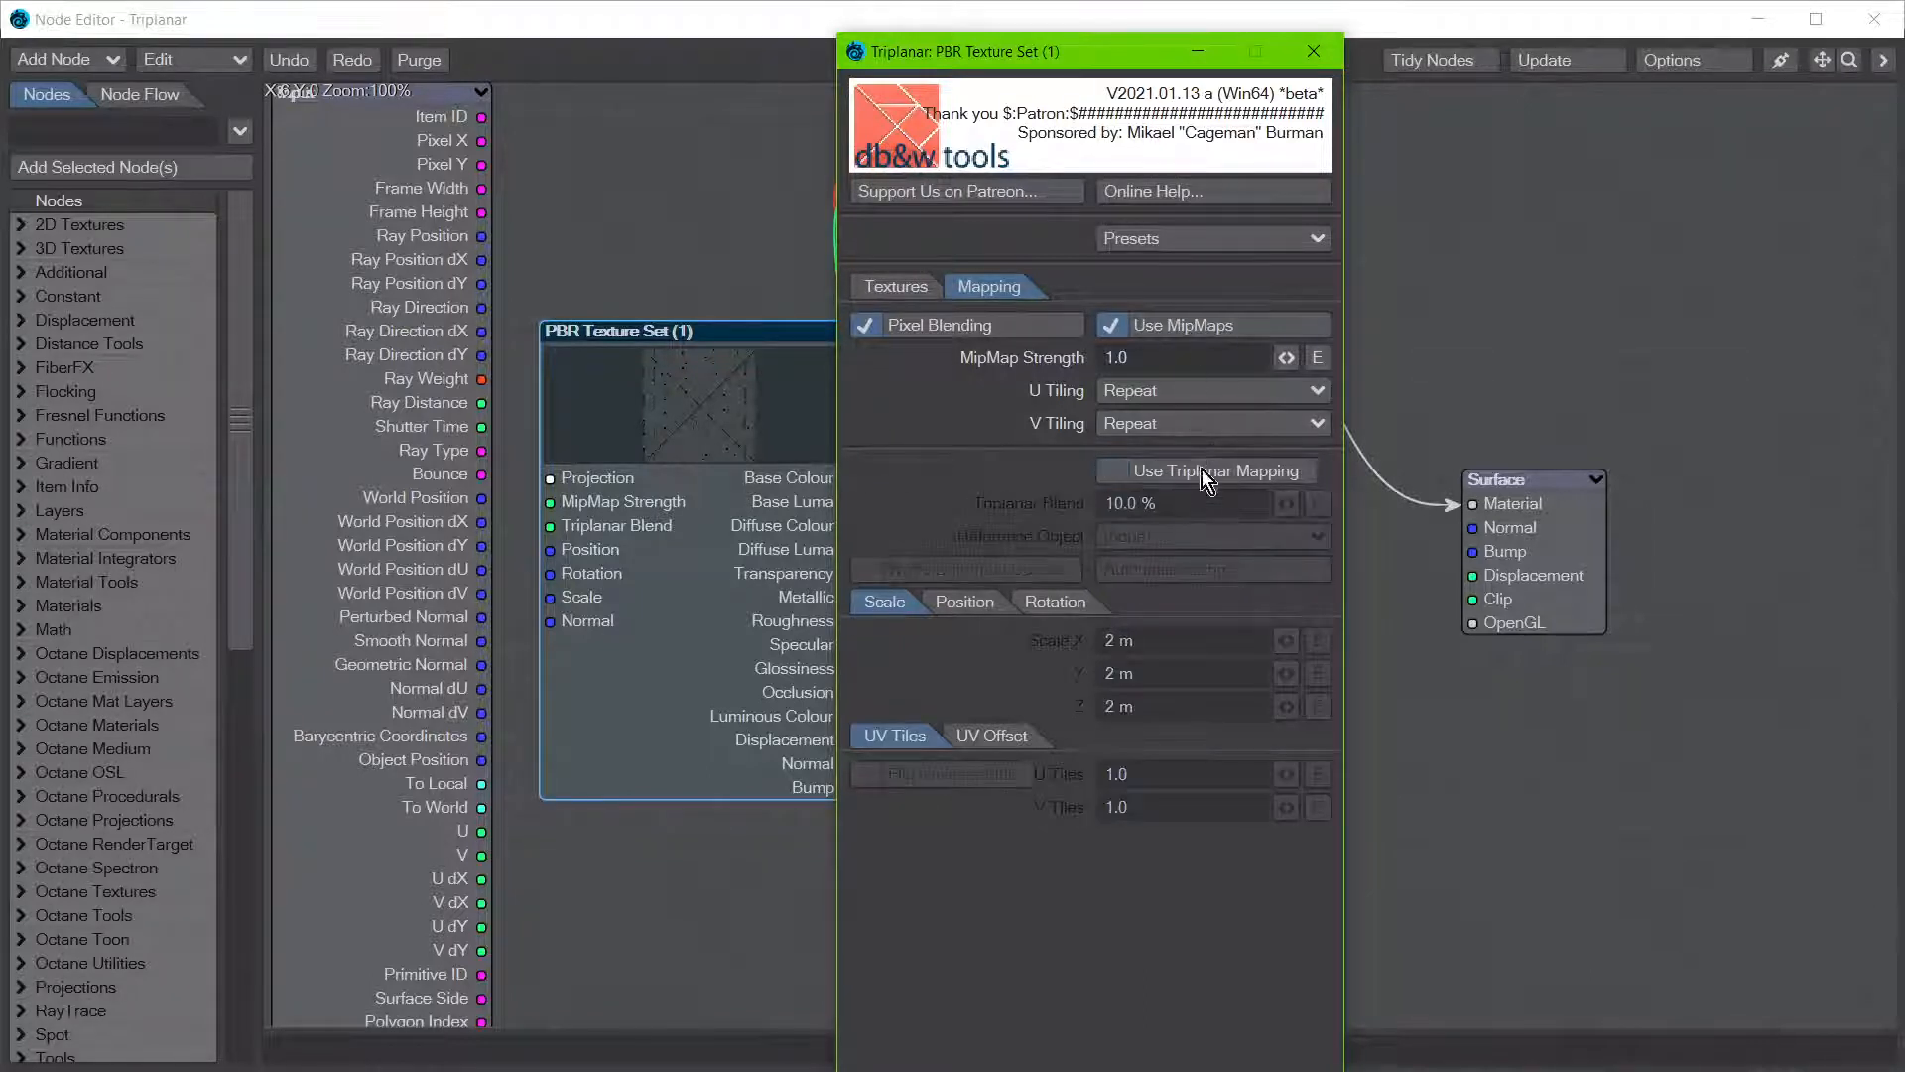
click(1201, 470)
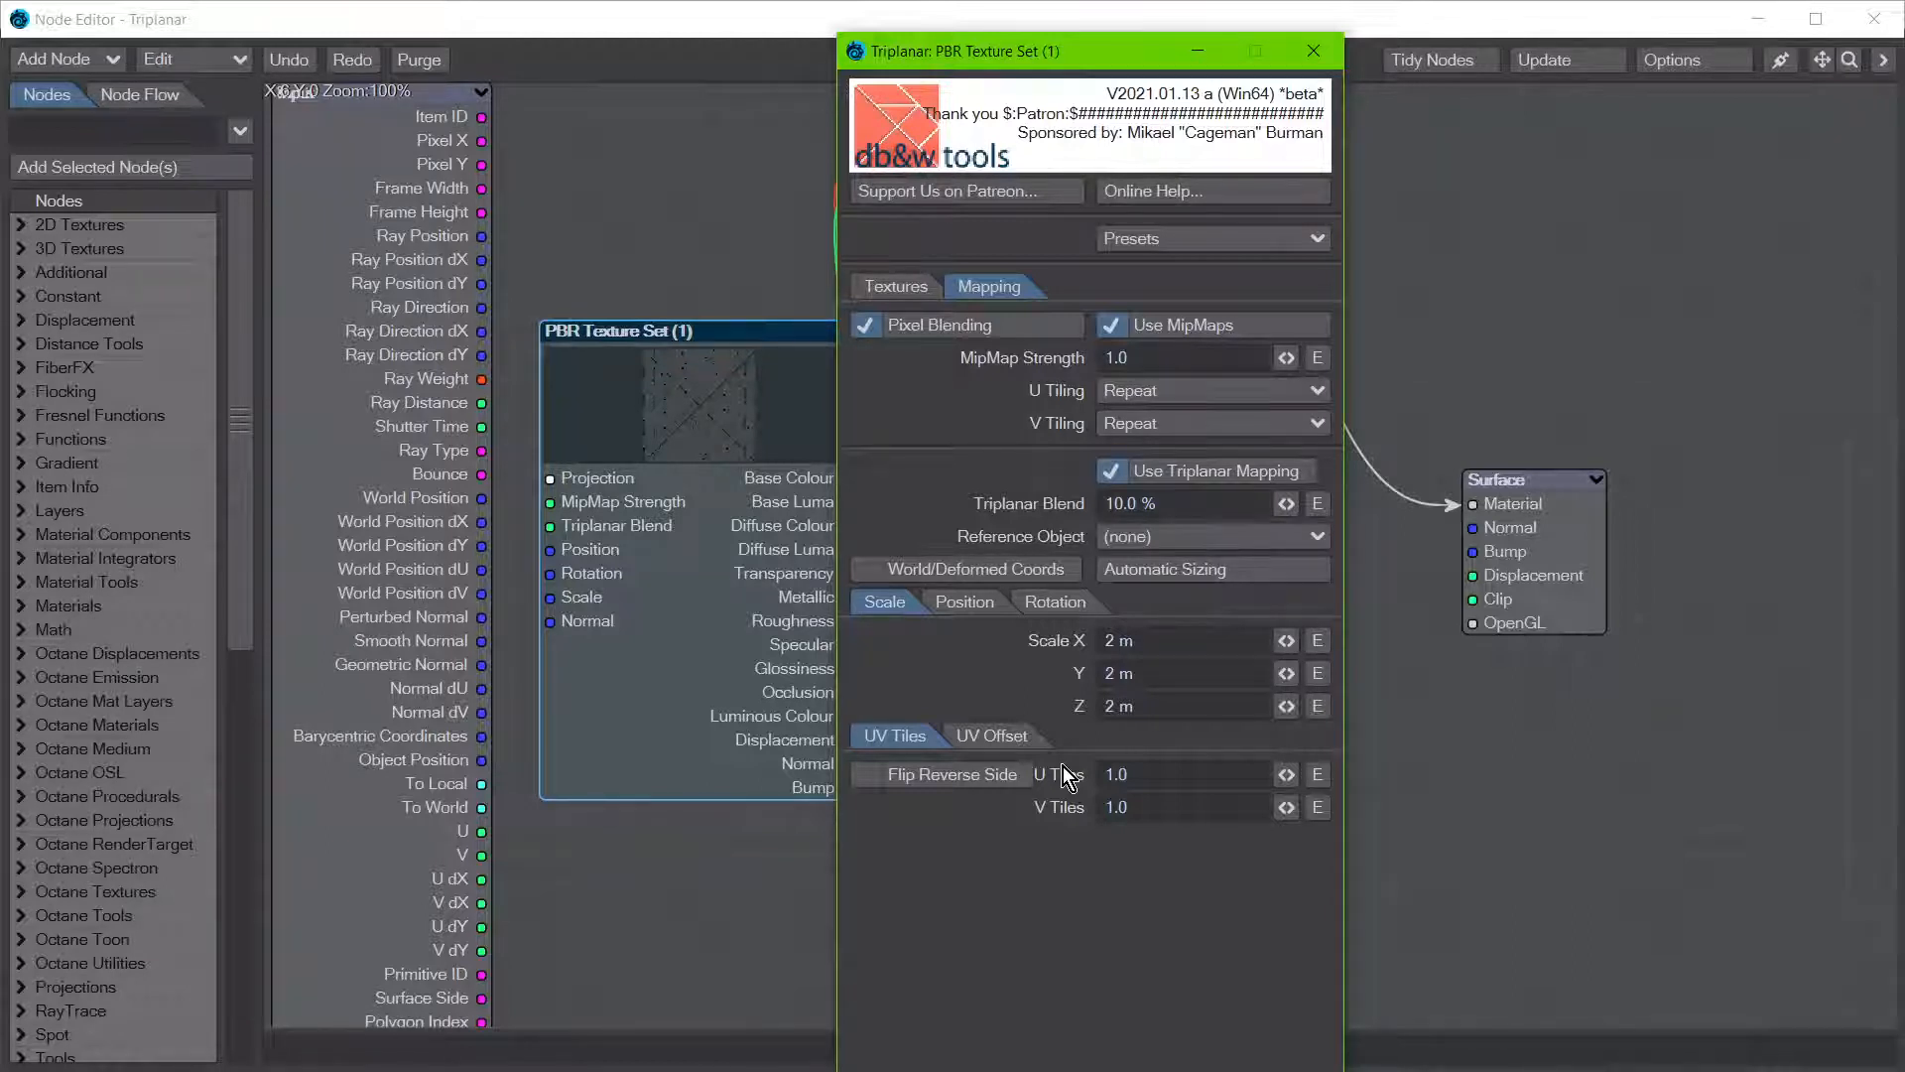
click(640, 685)
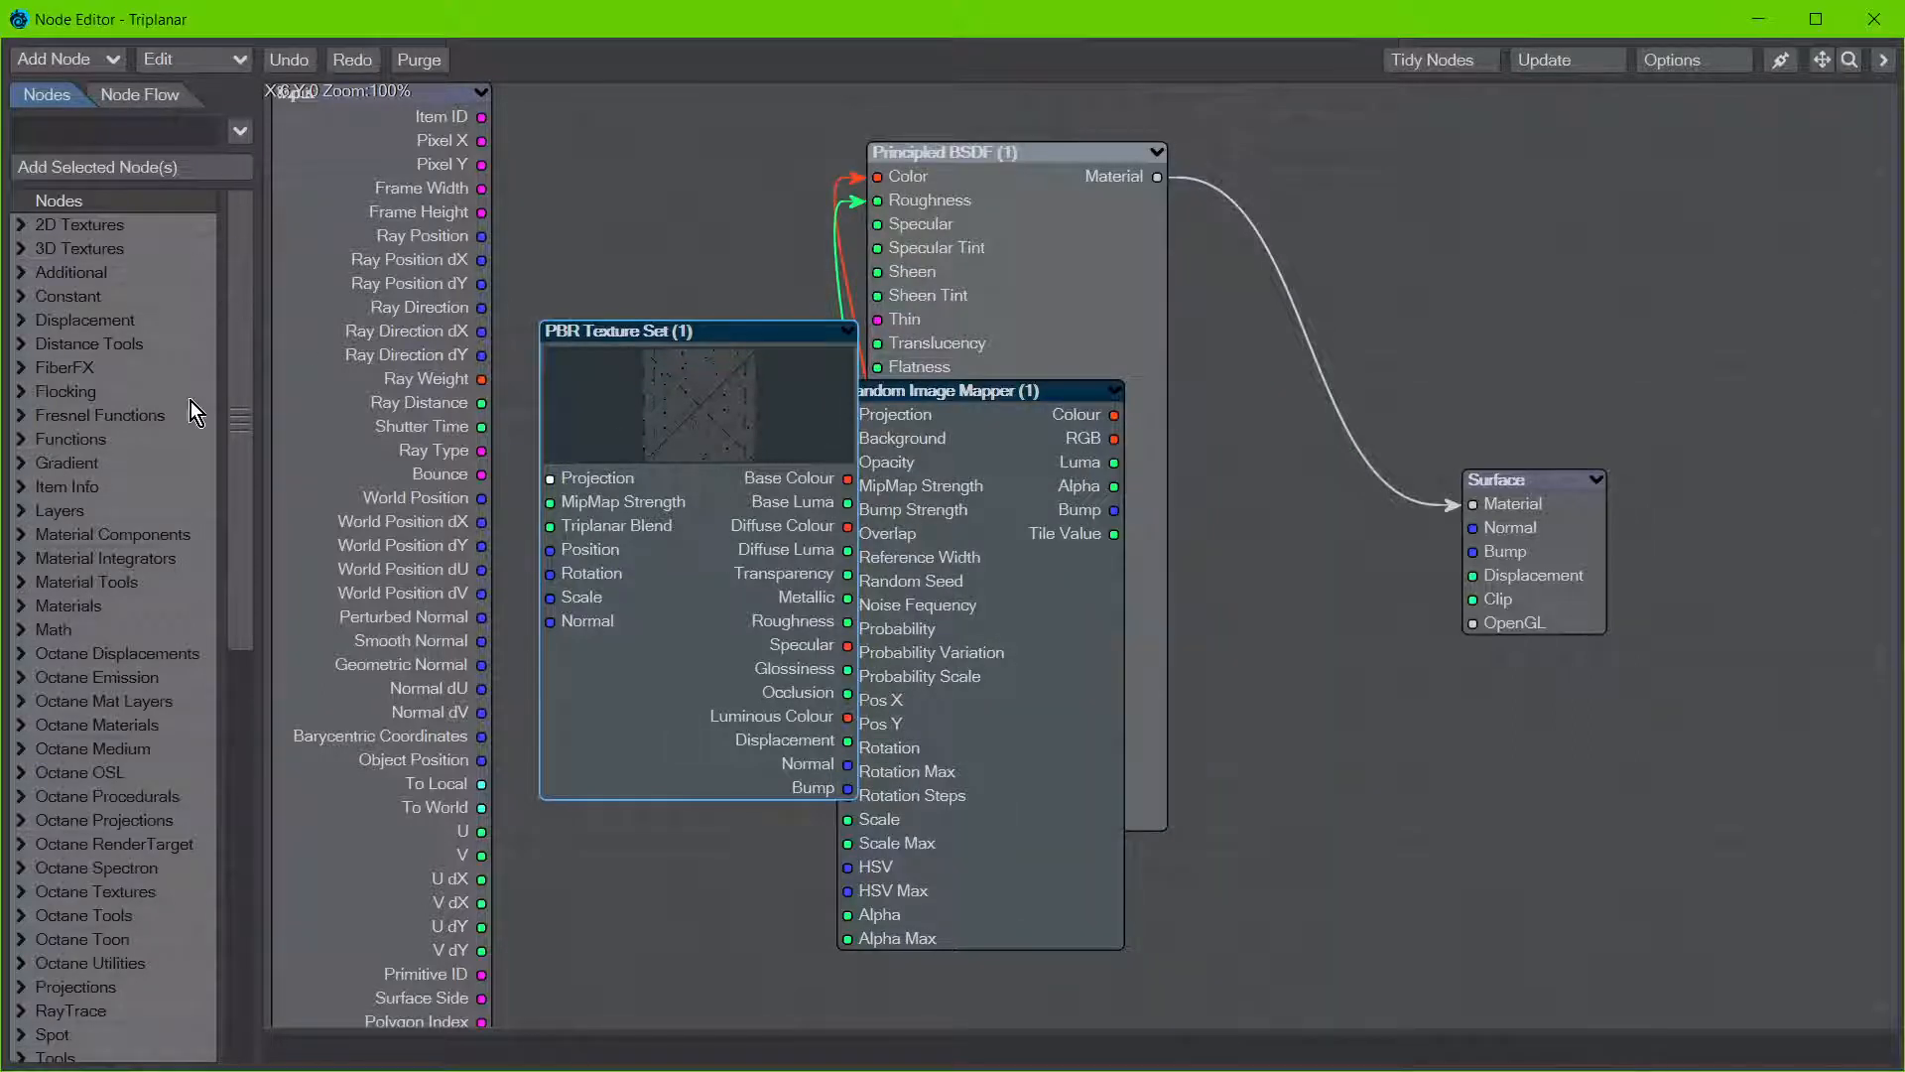
Step: Move the PBR Texture Set node up beside the Principled BSDF node, clear of the Random Image Mapper node
drag(238, 377, 240, 387)
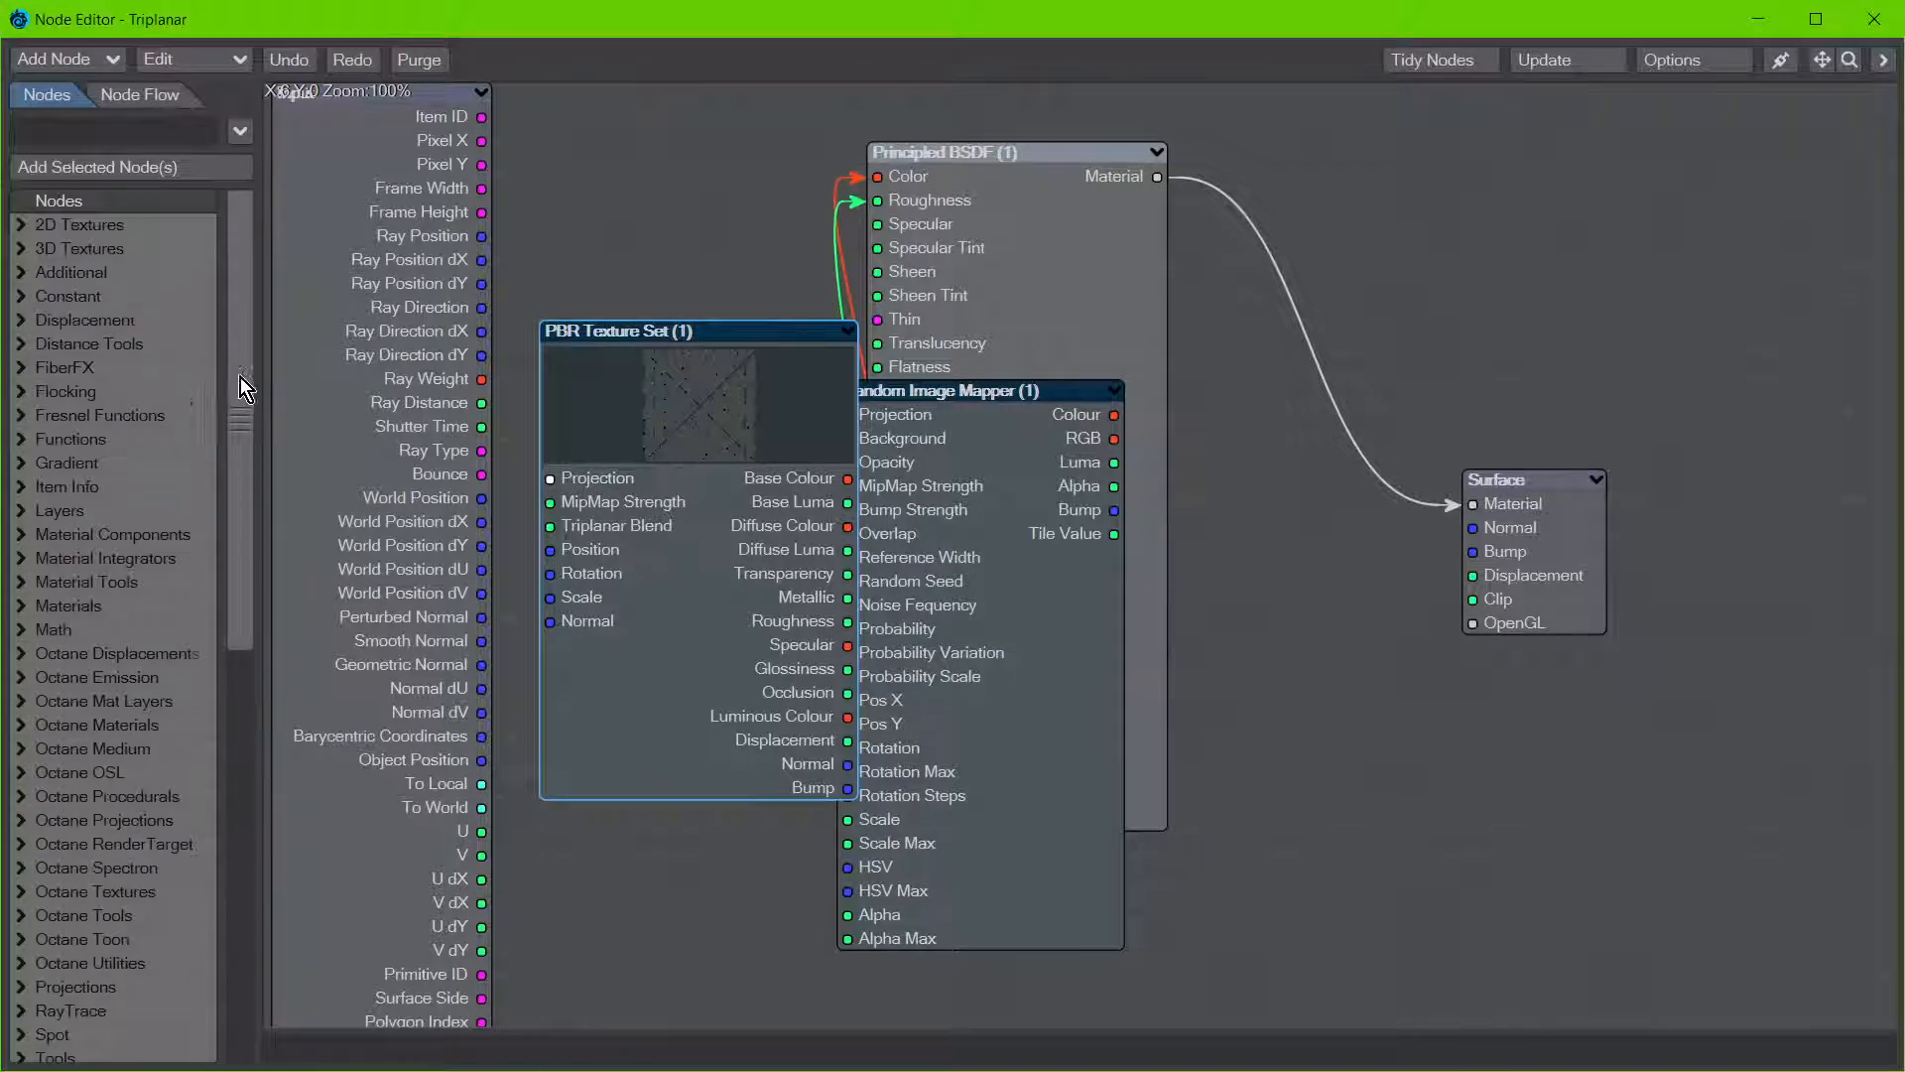
scroll(240, 387, up, 2)
click(64, 367)
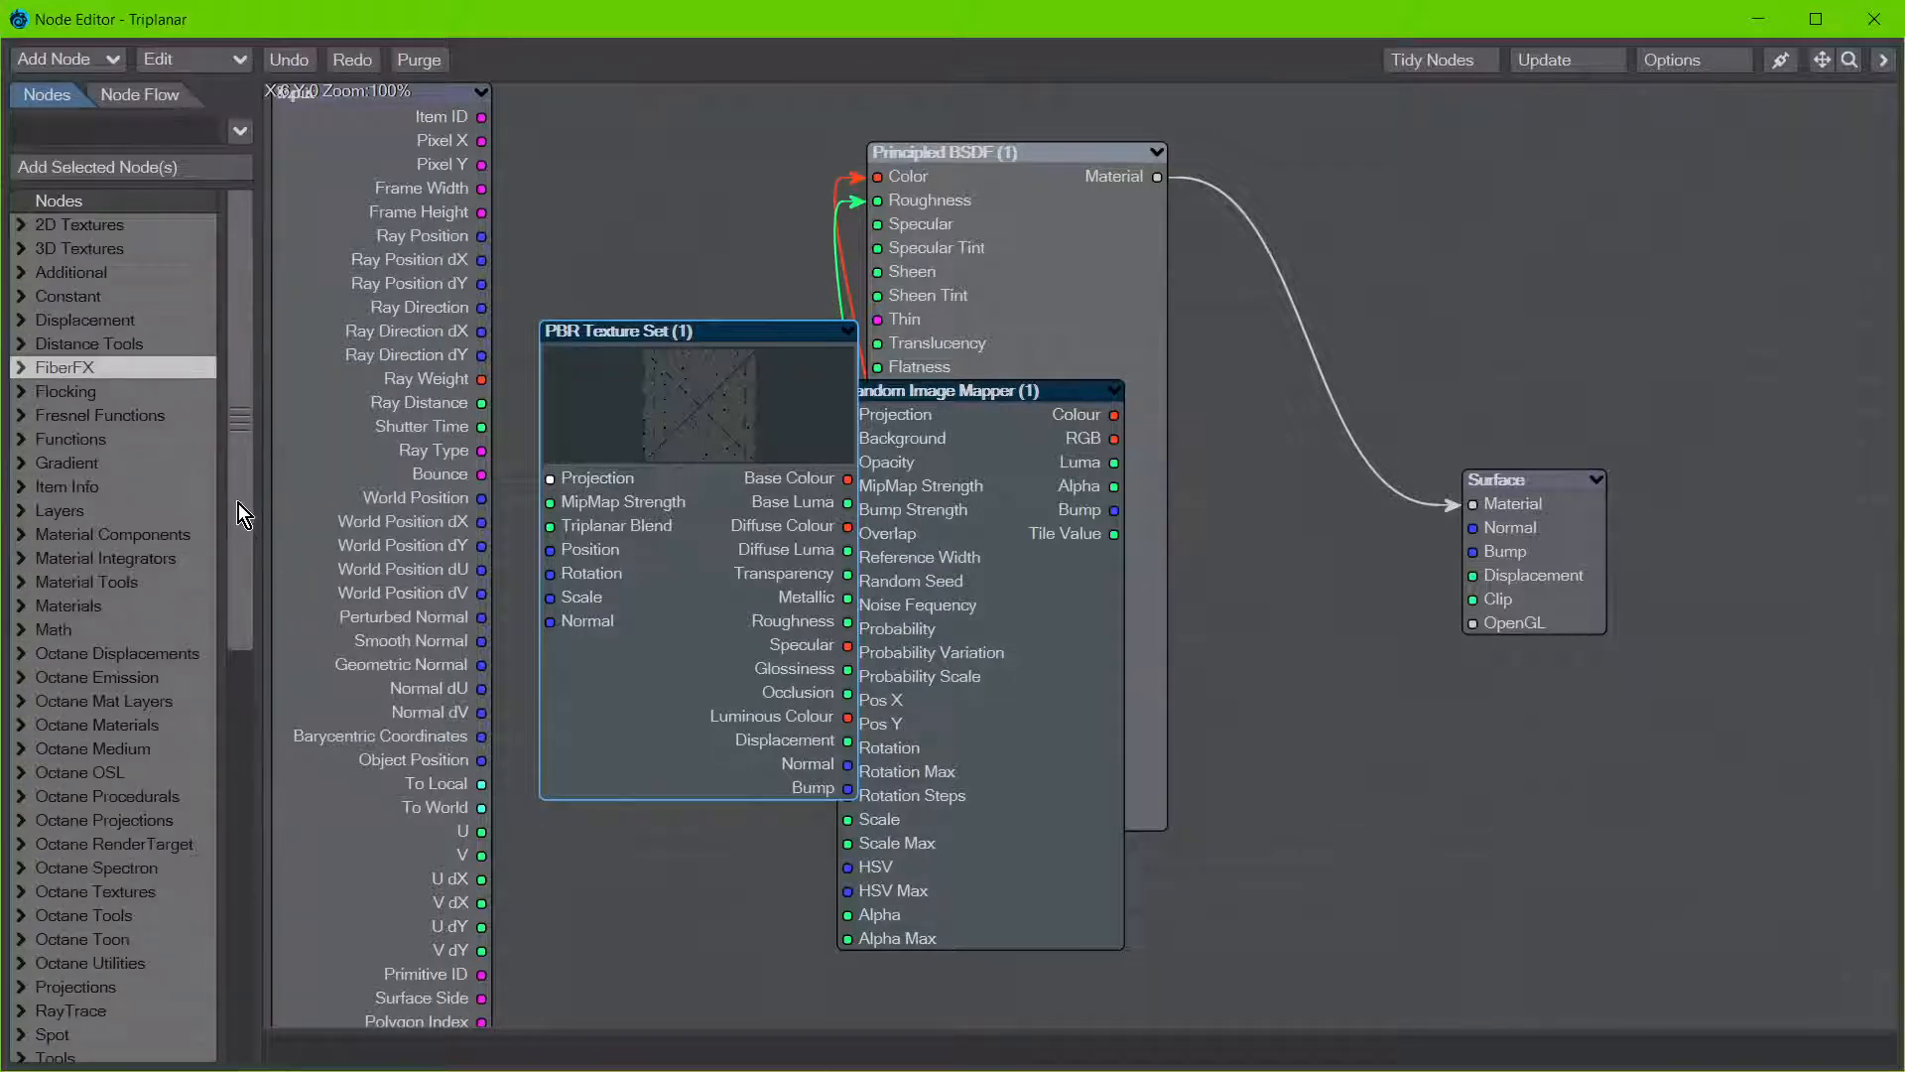
drag(653, 330, 536, 185)
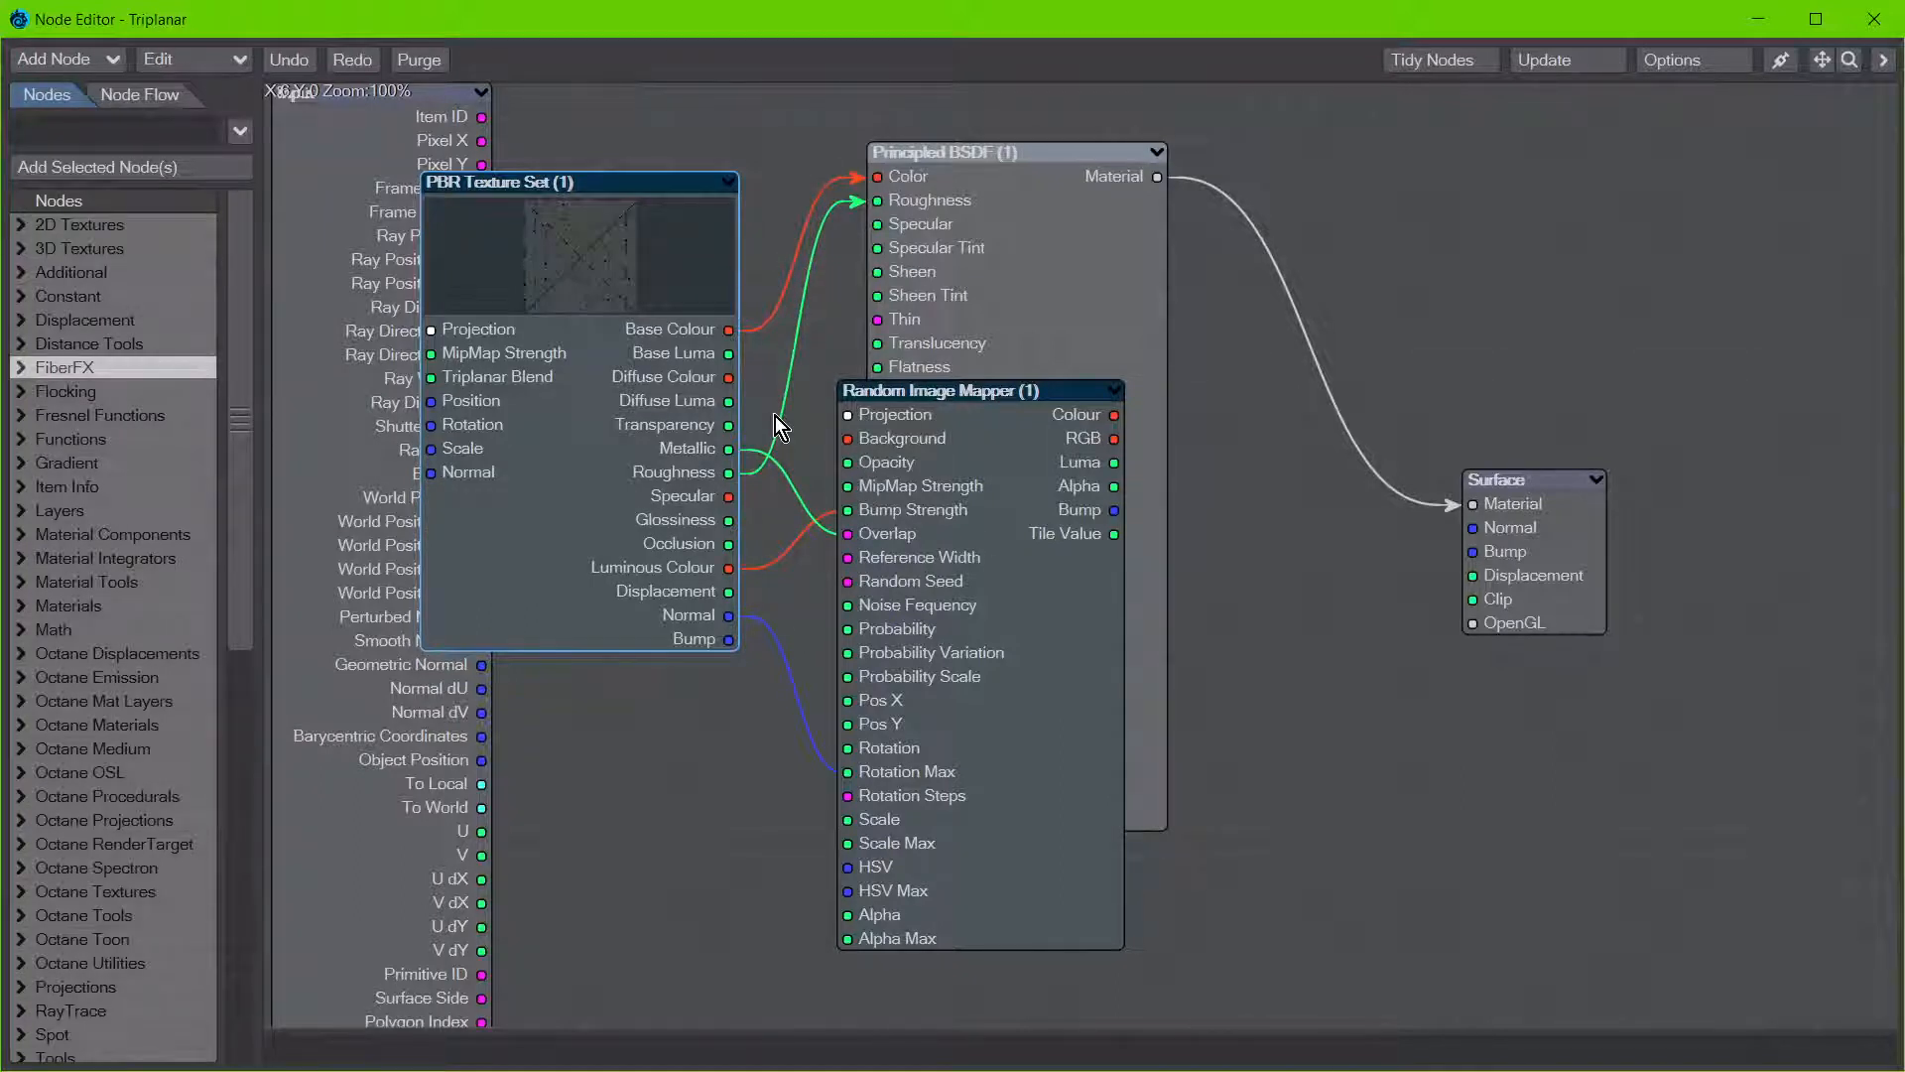
Step: Add an ImageSampler node from the 2D Textures group and place it above the Surface node
click(28, 224)
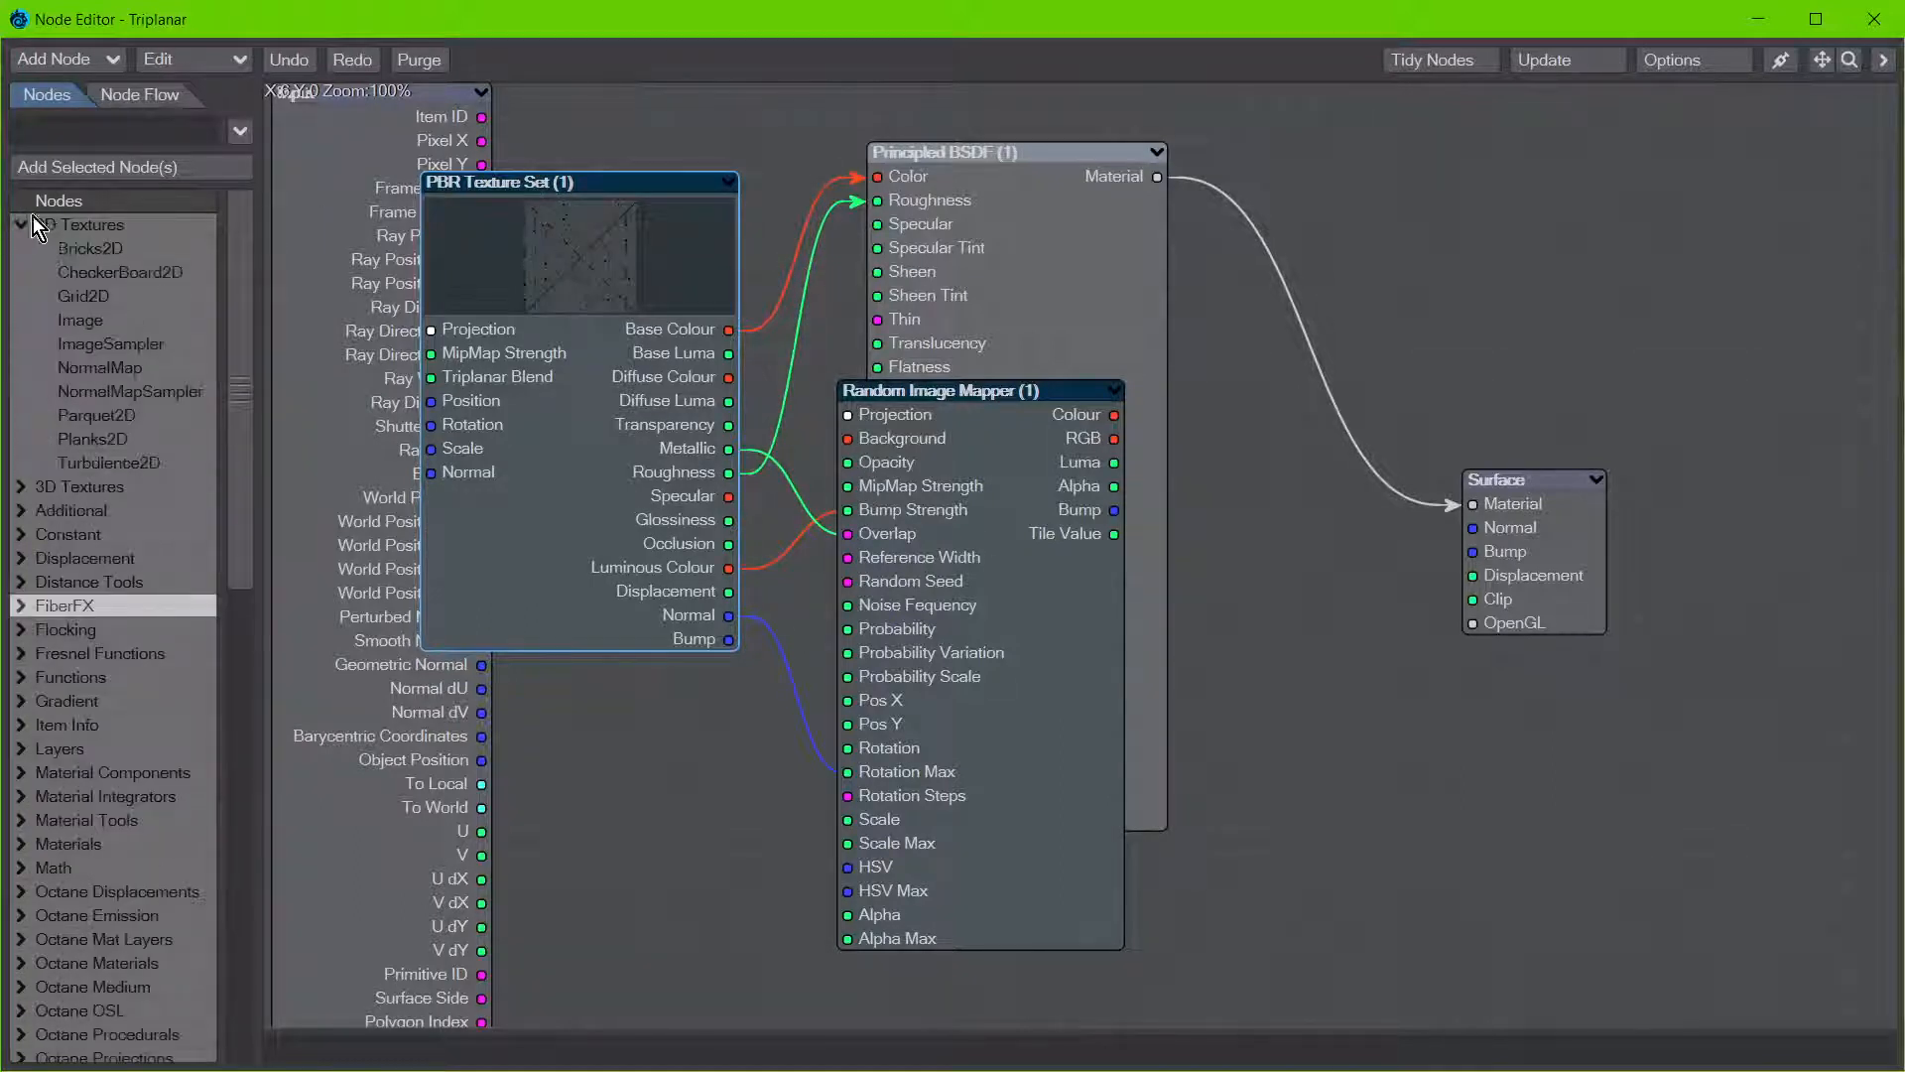
double_click(123, 347)
drag(1002, 598, 1486, 283)
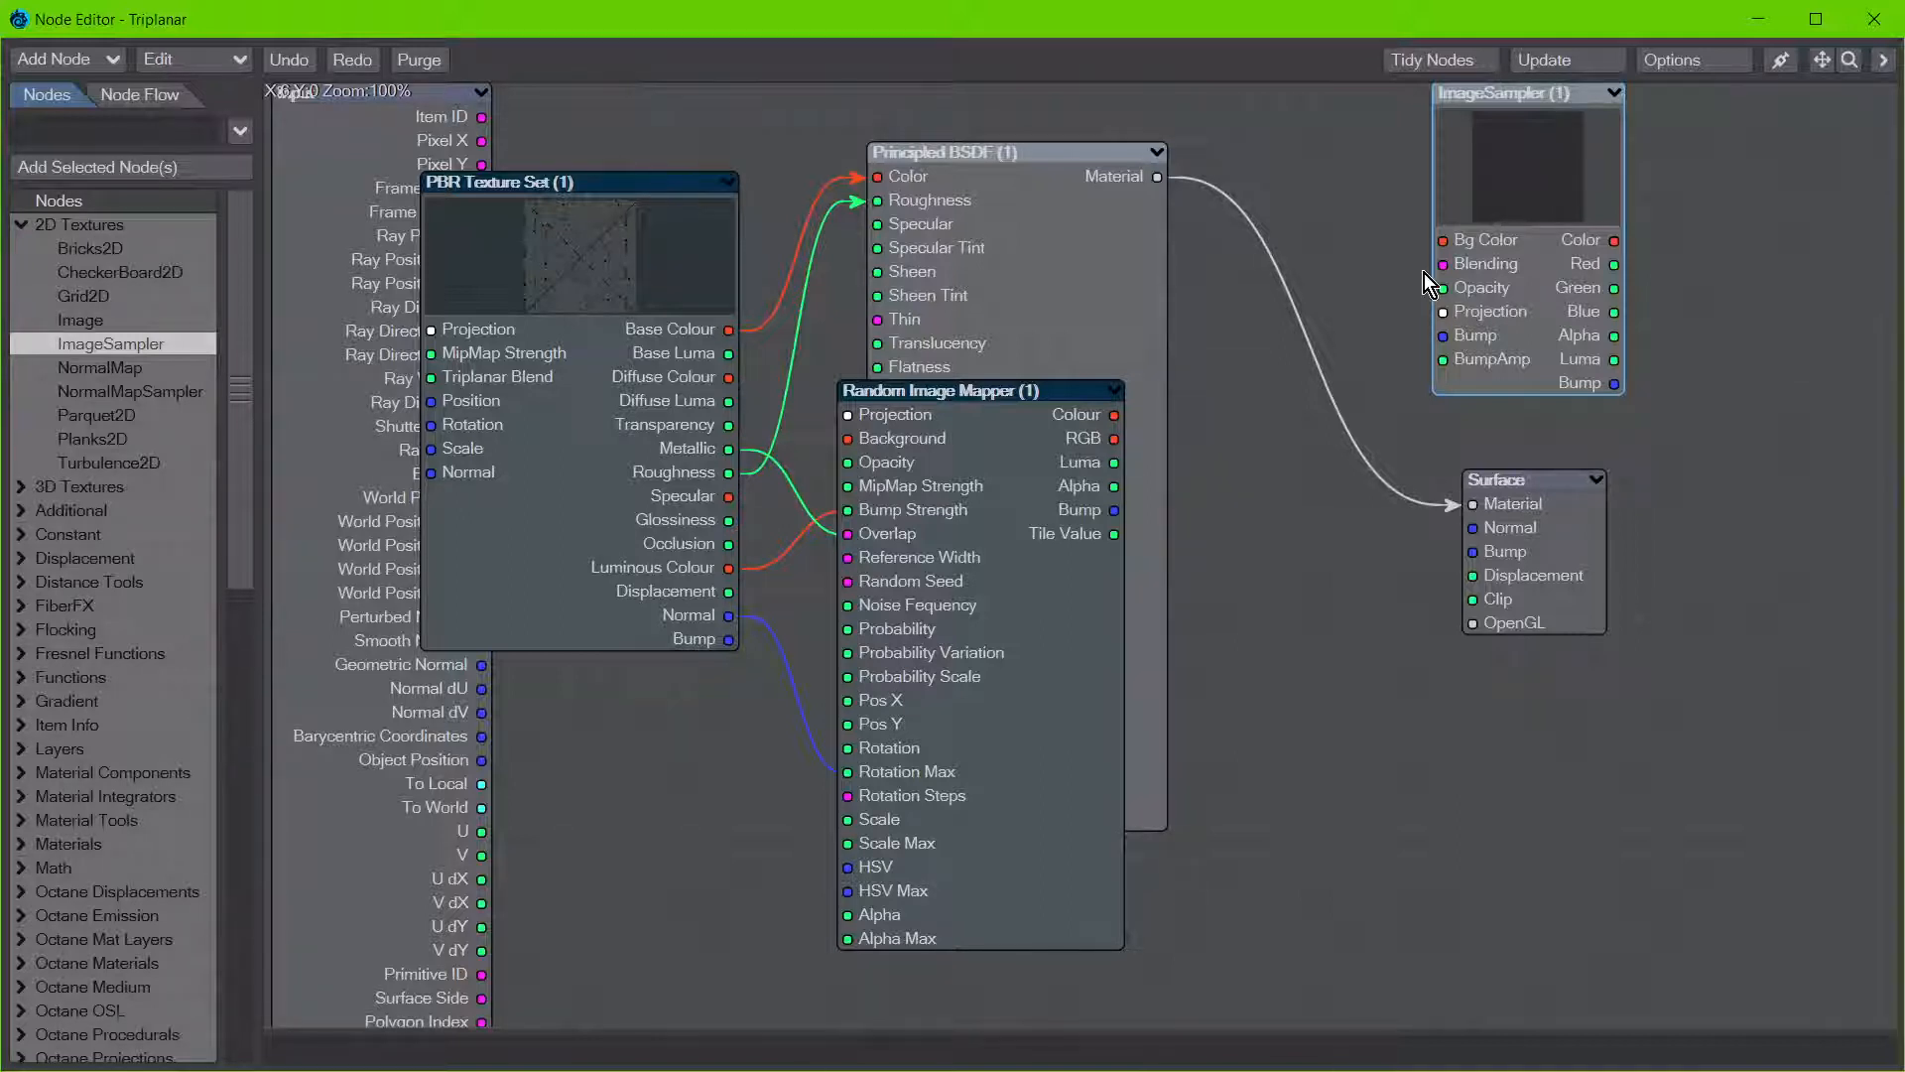
Step: Review the Random Image Mapper's image list and placement settings, close them, and minimize the Node Editor
double_click(992, 699)
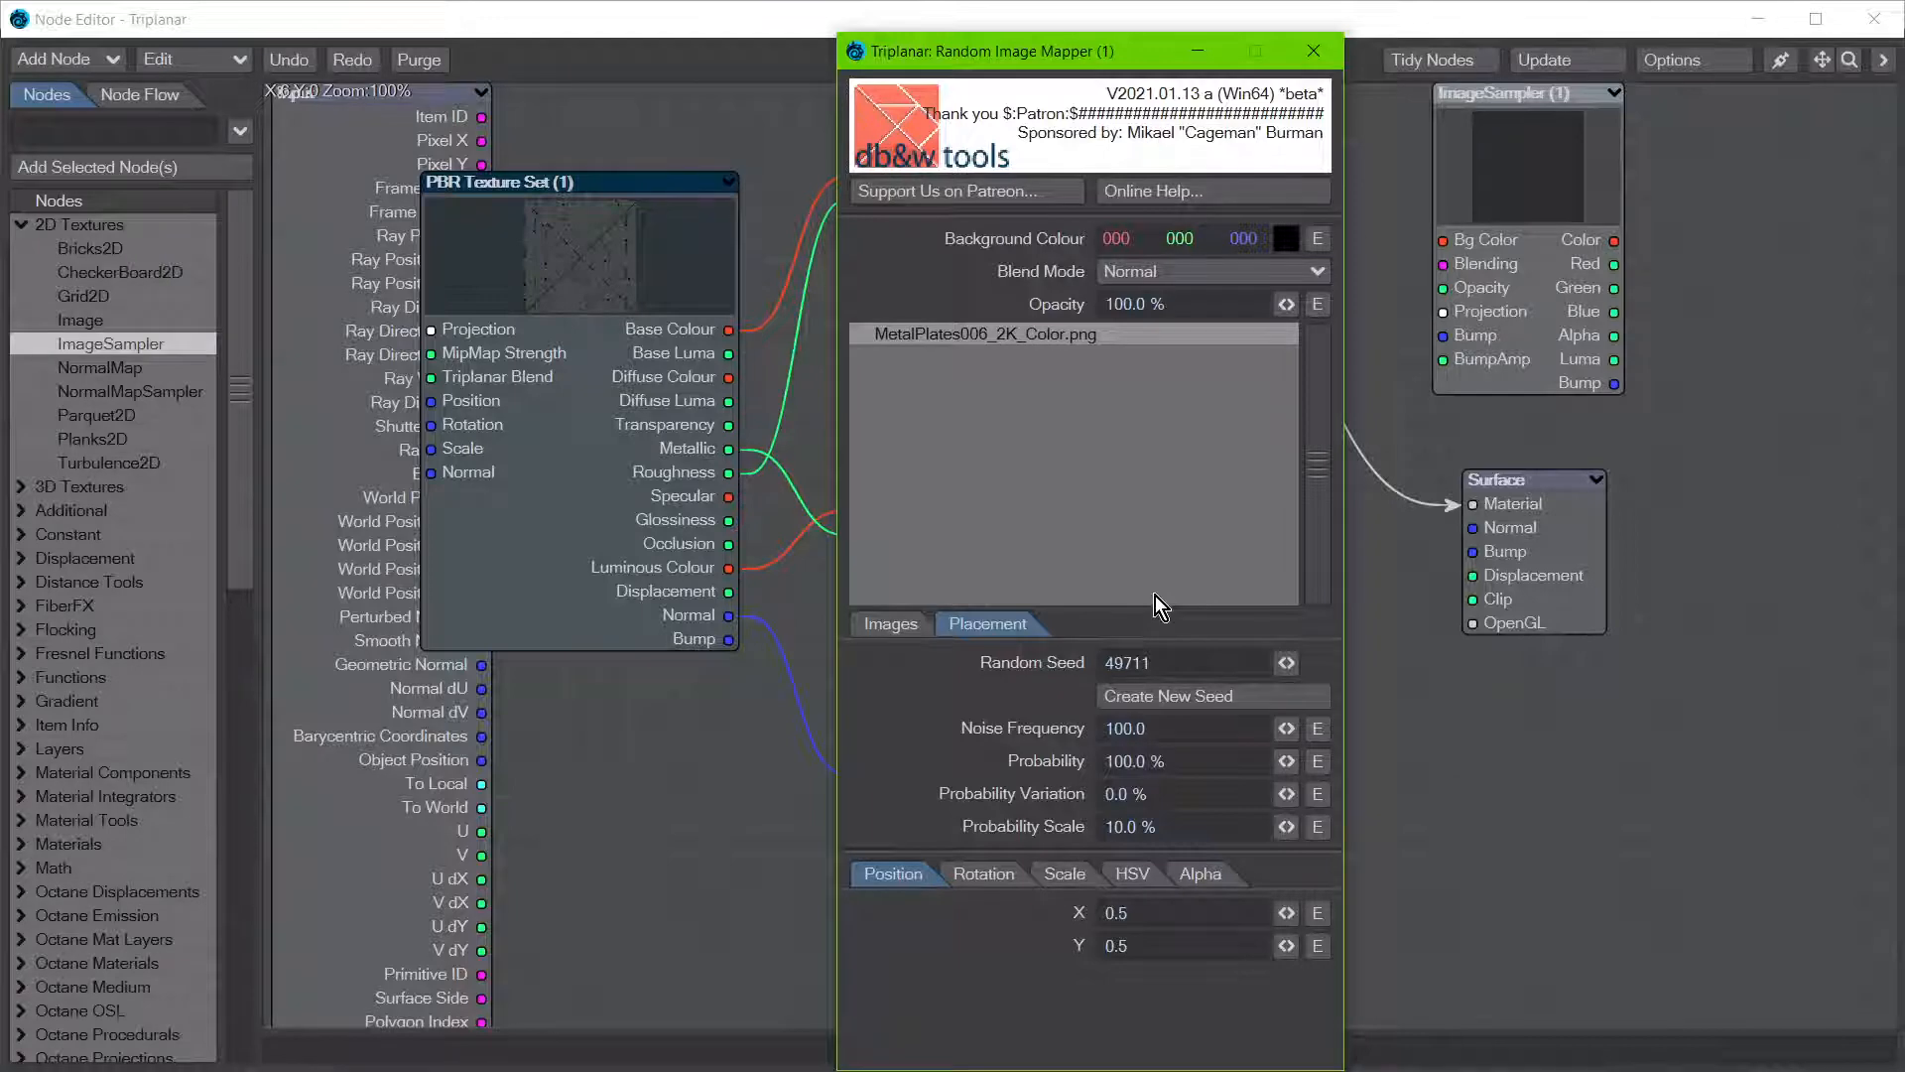
click(1320, 57)
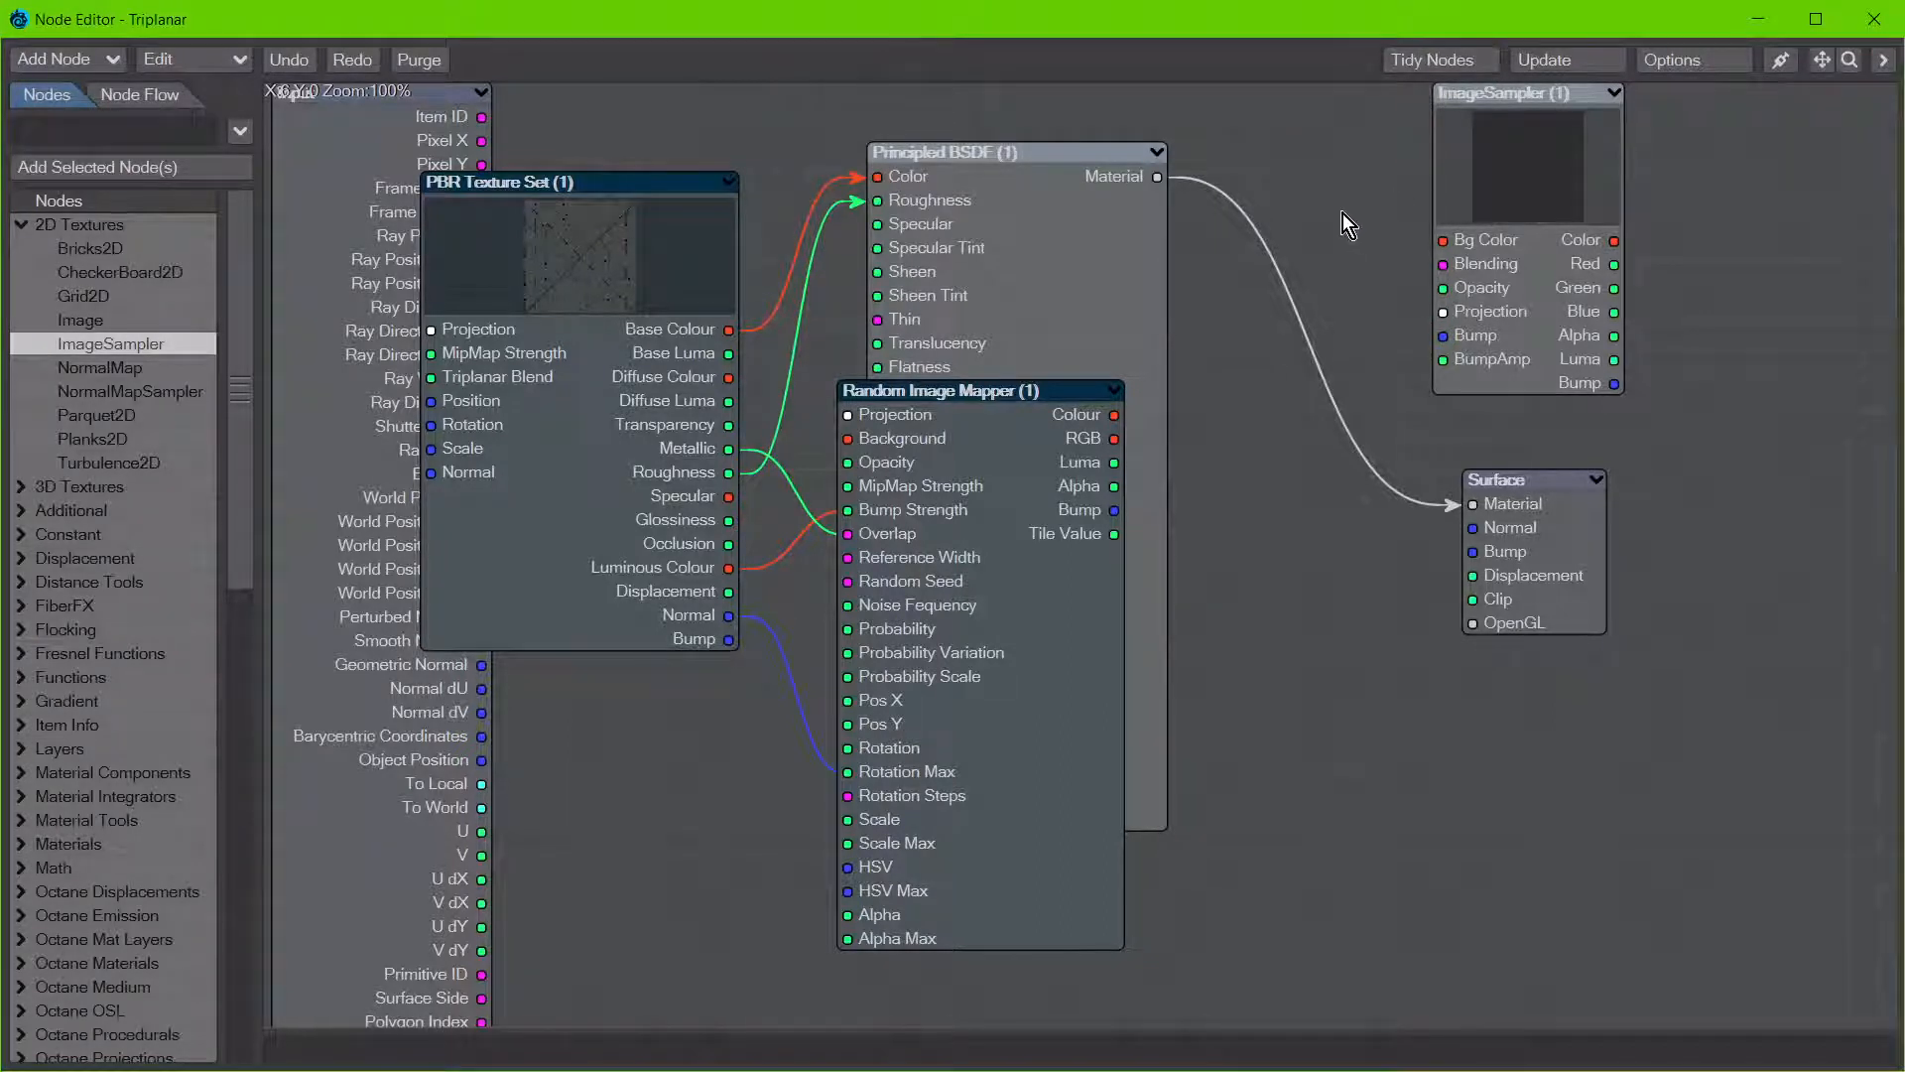
click(1758, 19)
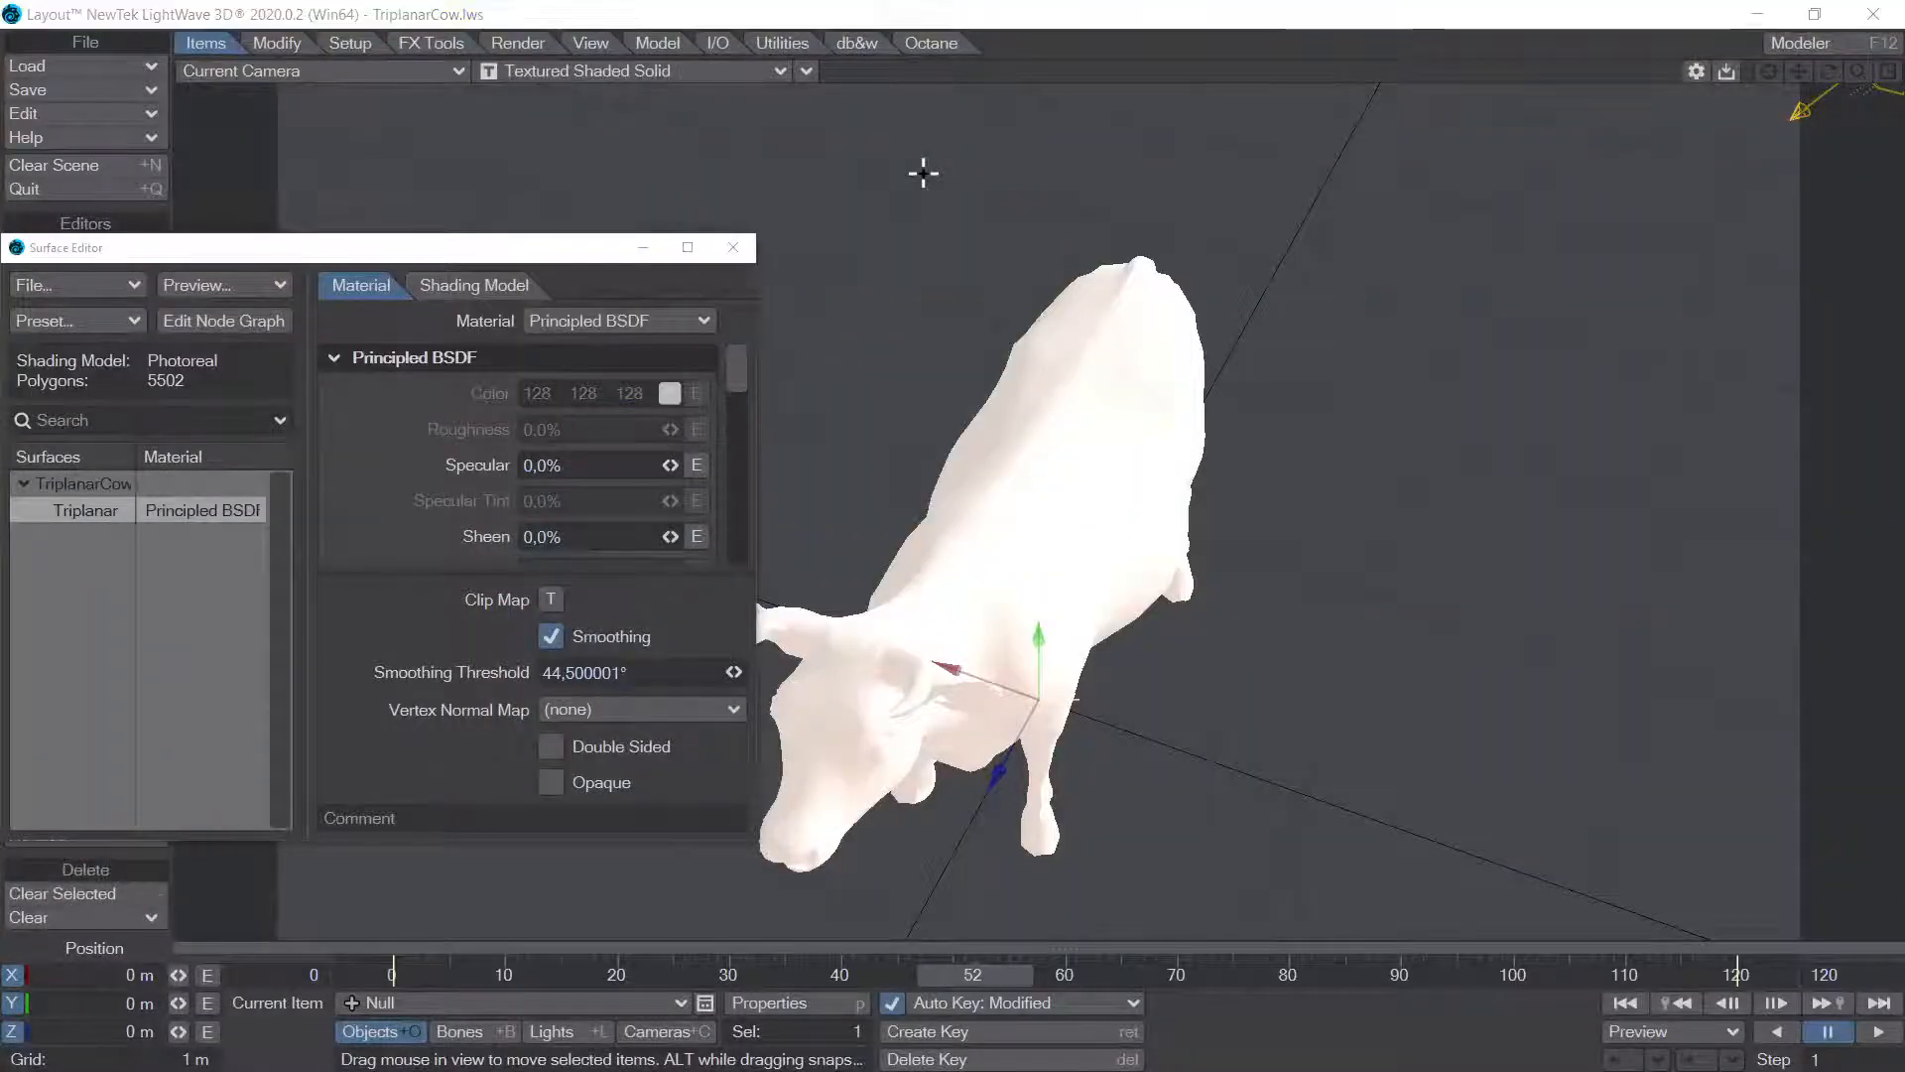
Step: Switch to Shadertoy in the browser and view the Texture variation II shader in full screen
key(alt+Tab)
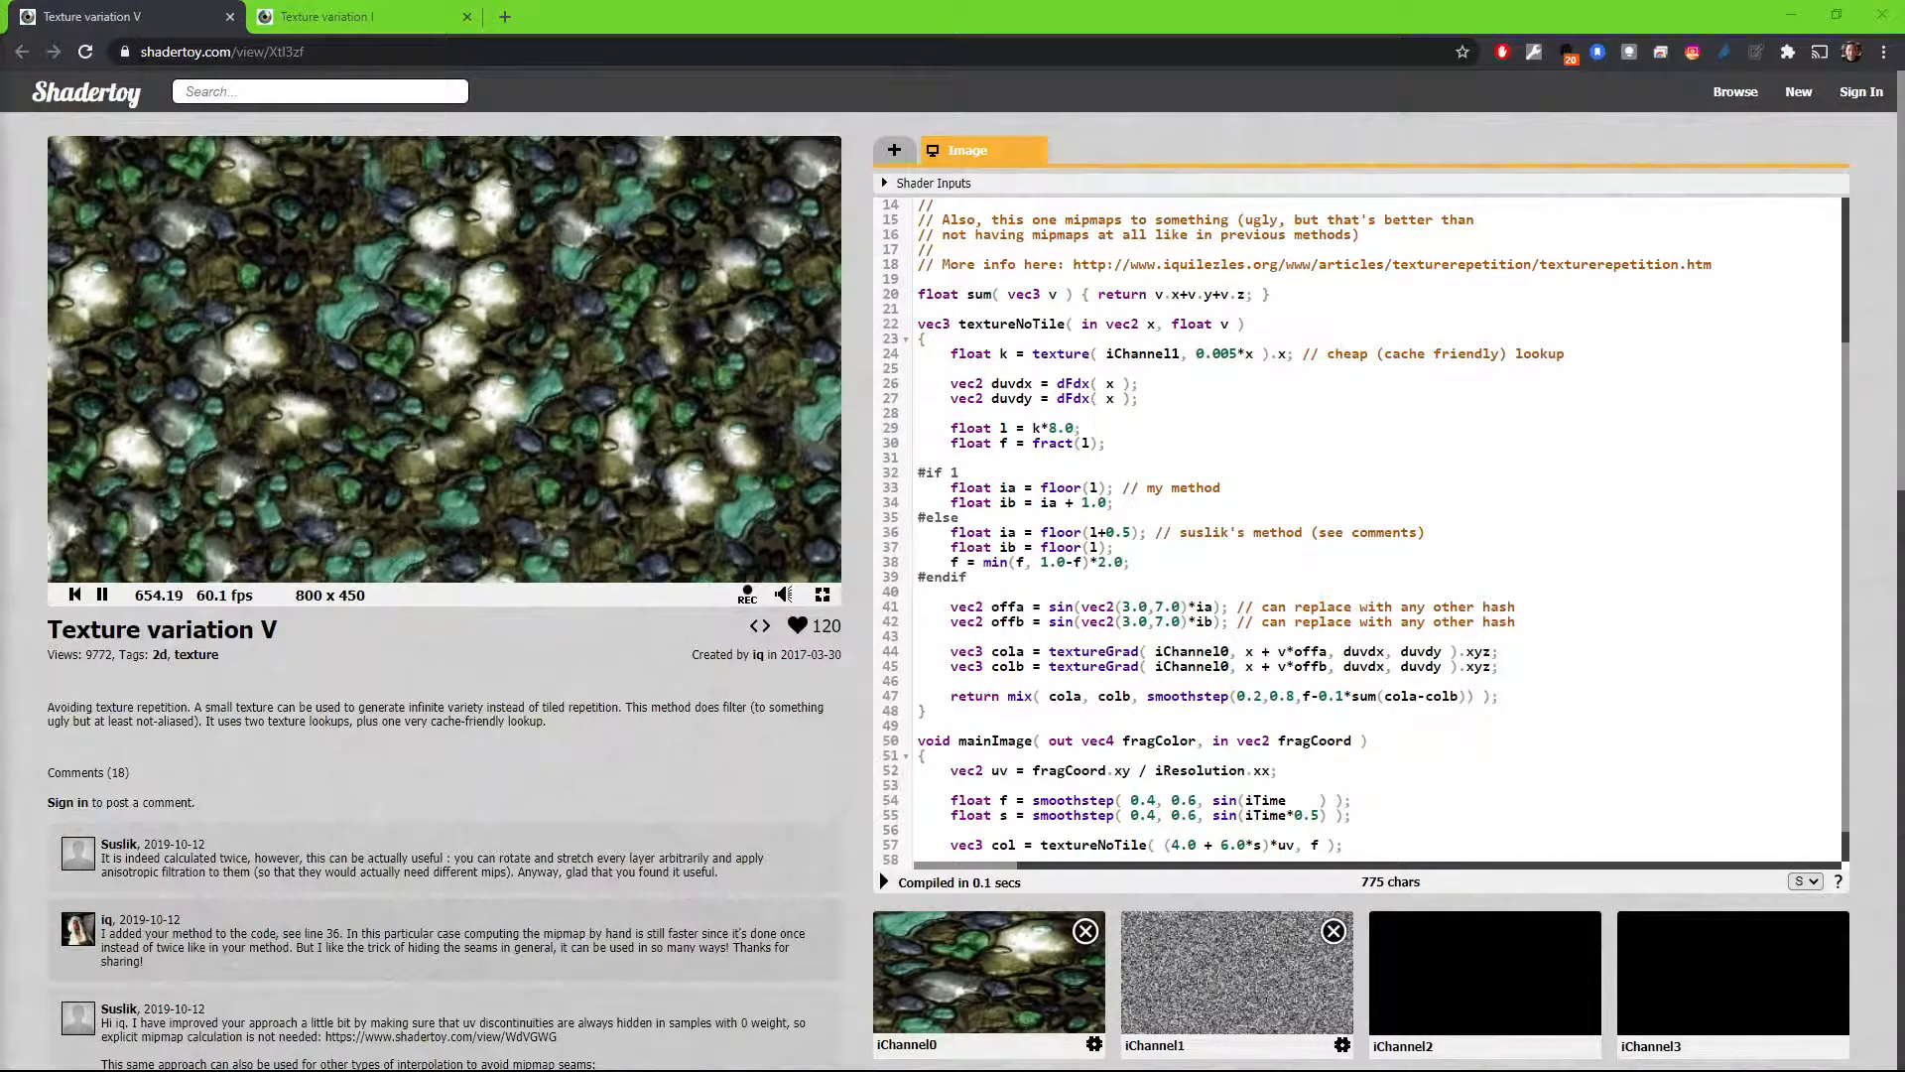
drag(5, 486, 611, 34)
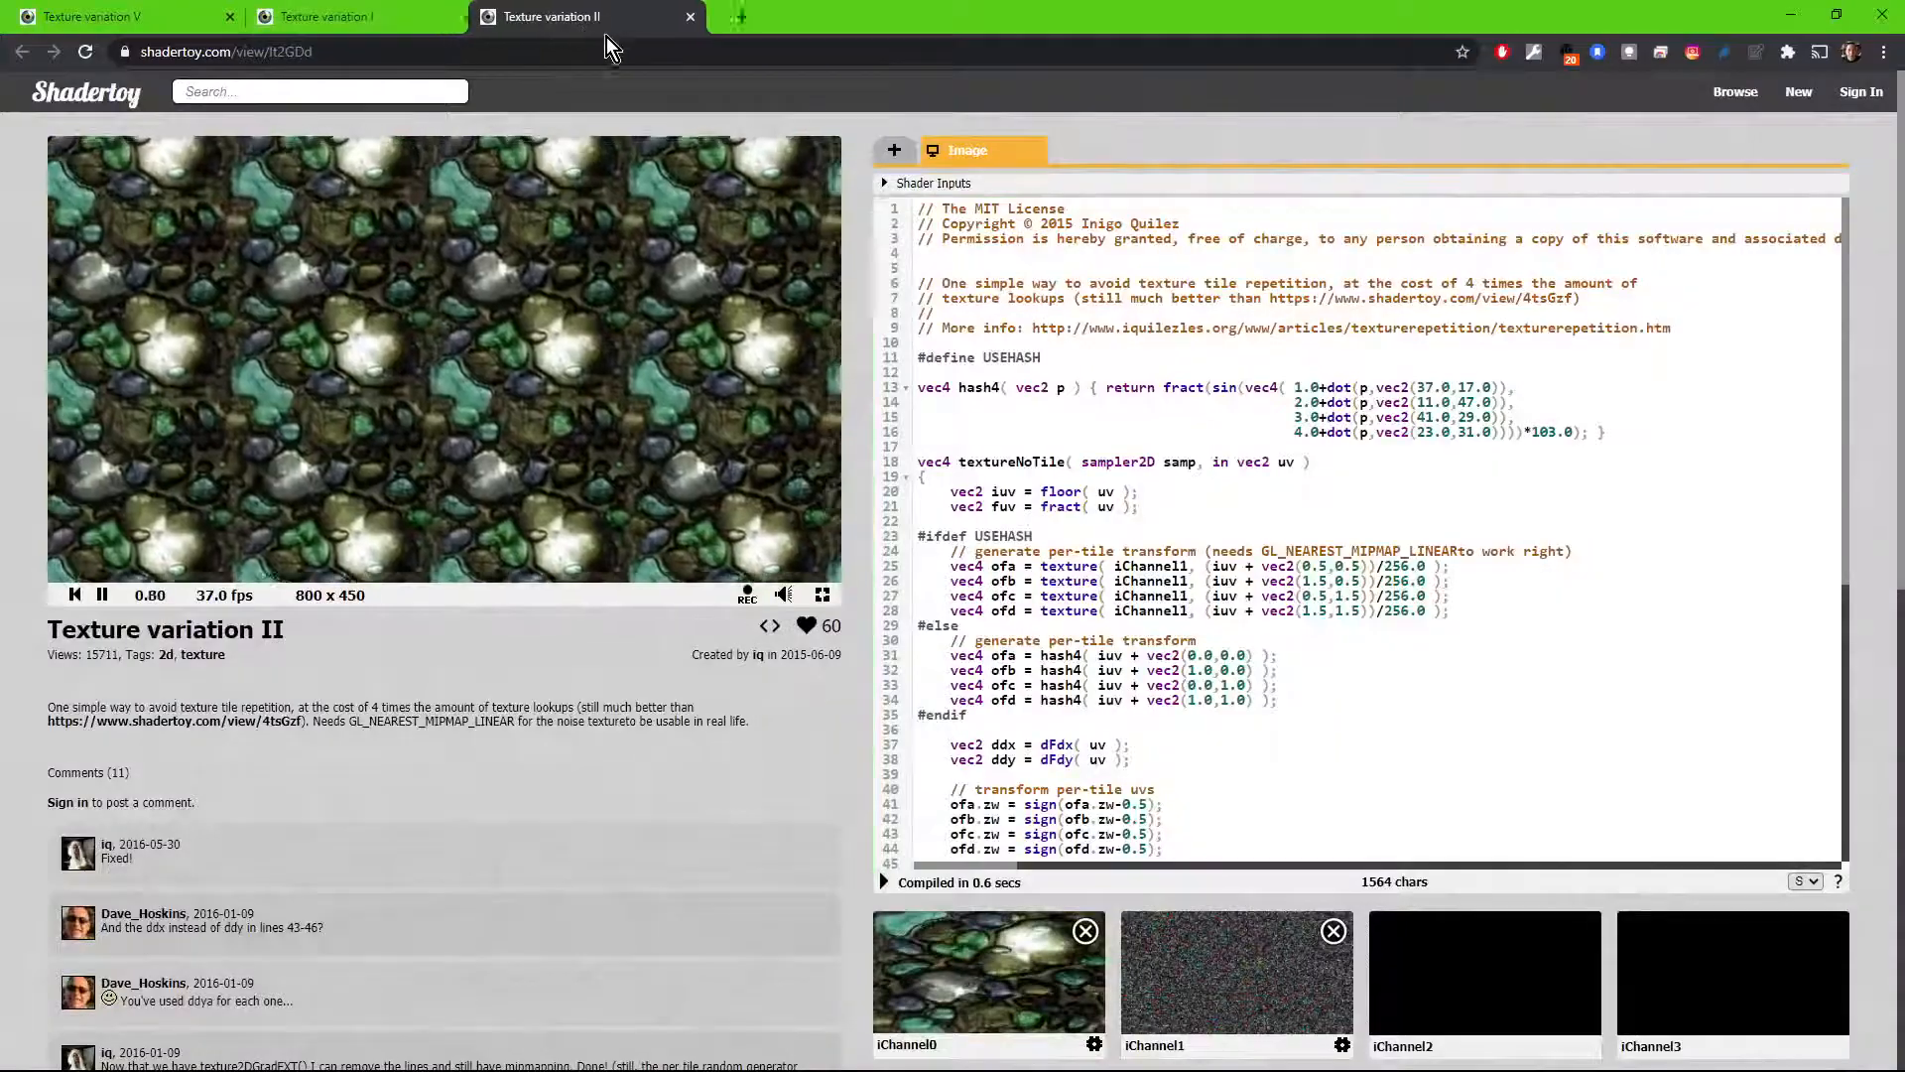
click(821, 594)
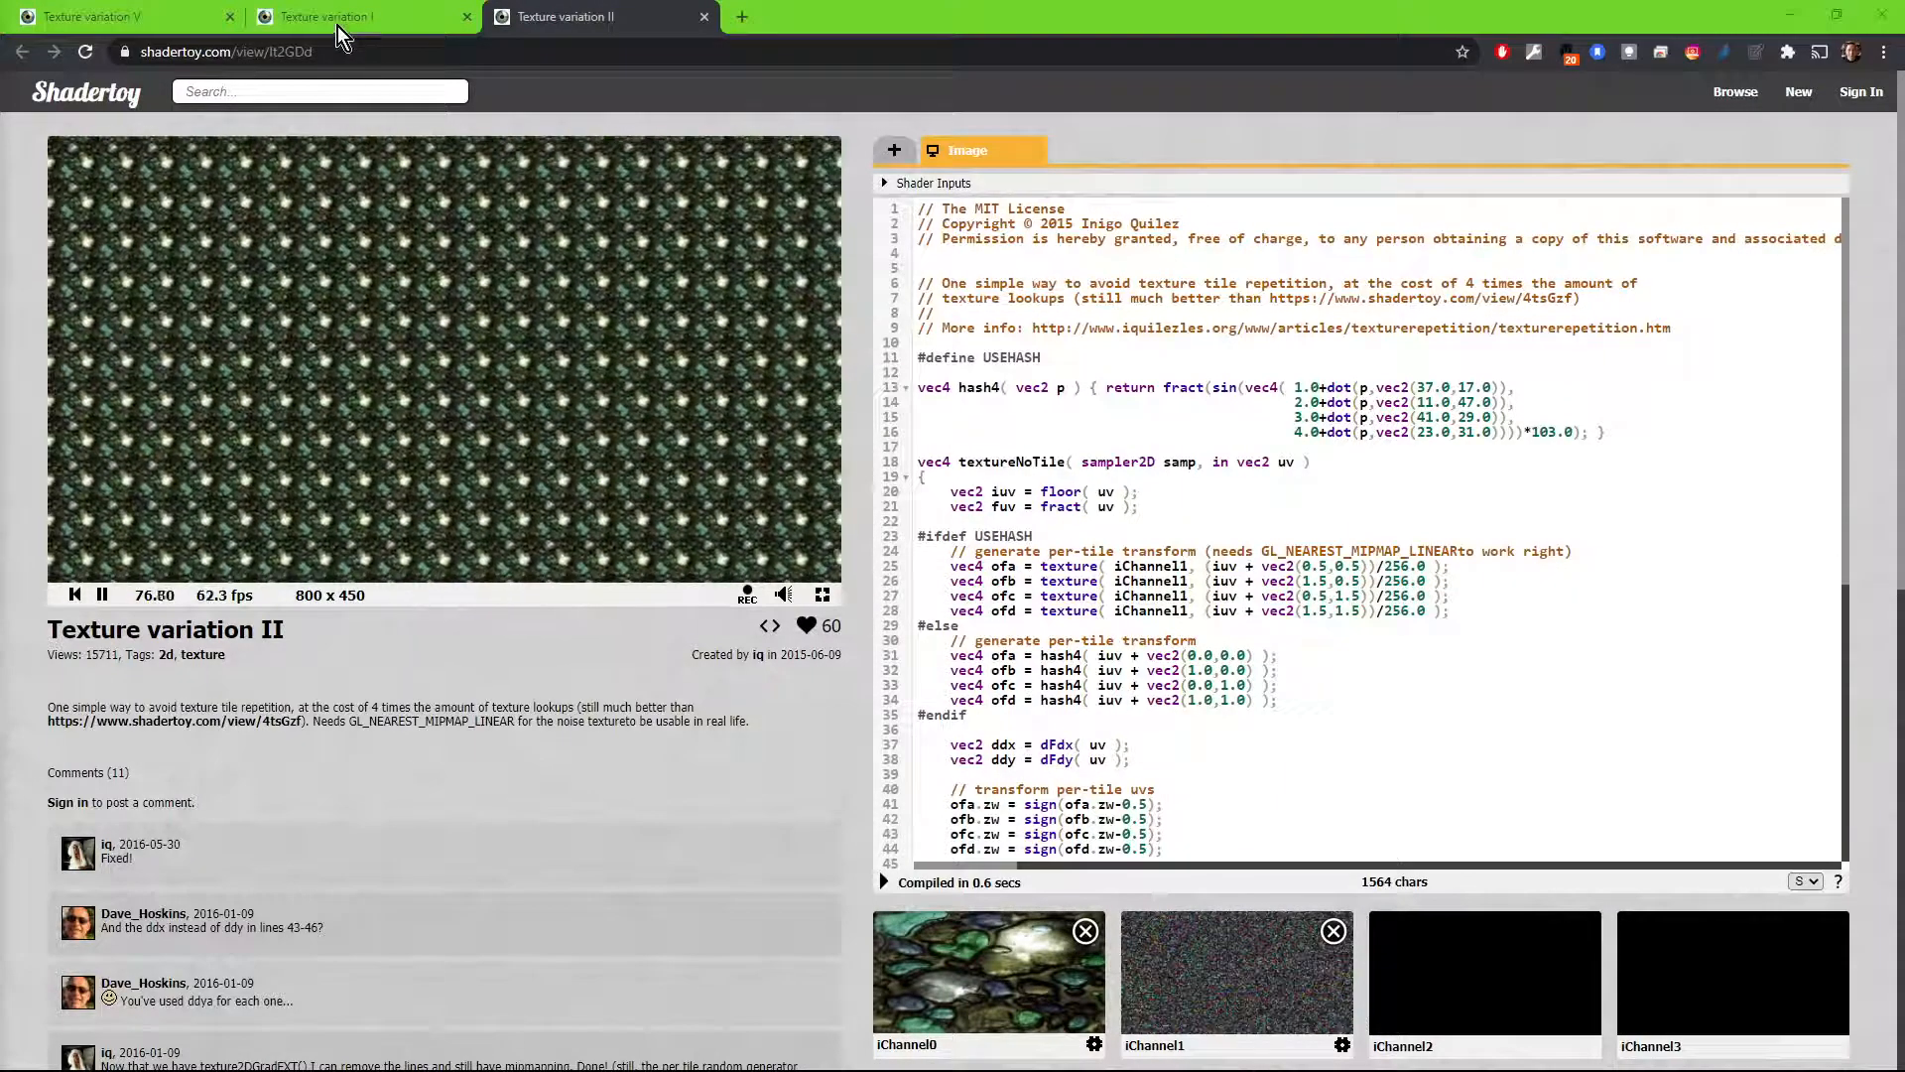
Step: Replace the iChannel0 input of the Texture variation I shader with the Rock Tiles texture
click(333, 30)
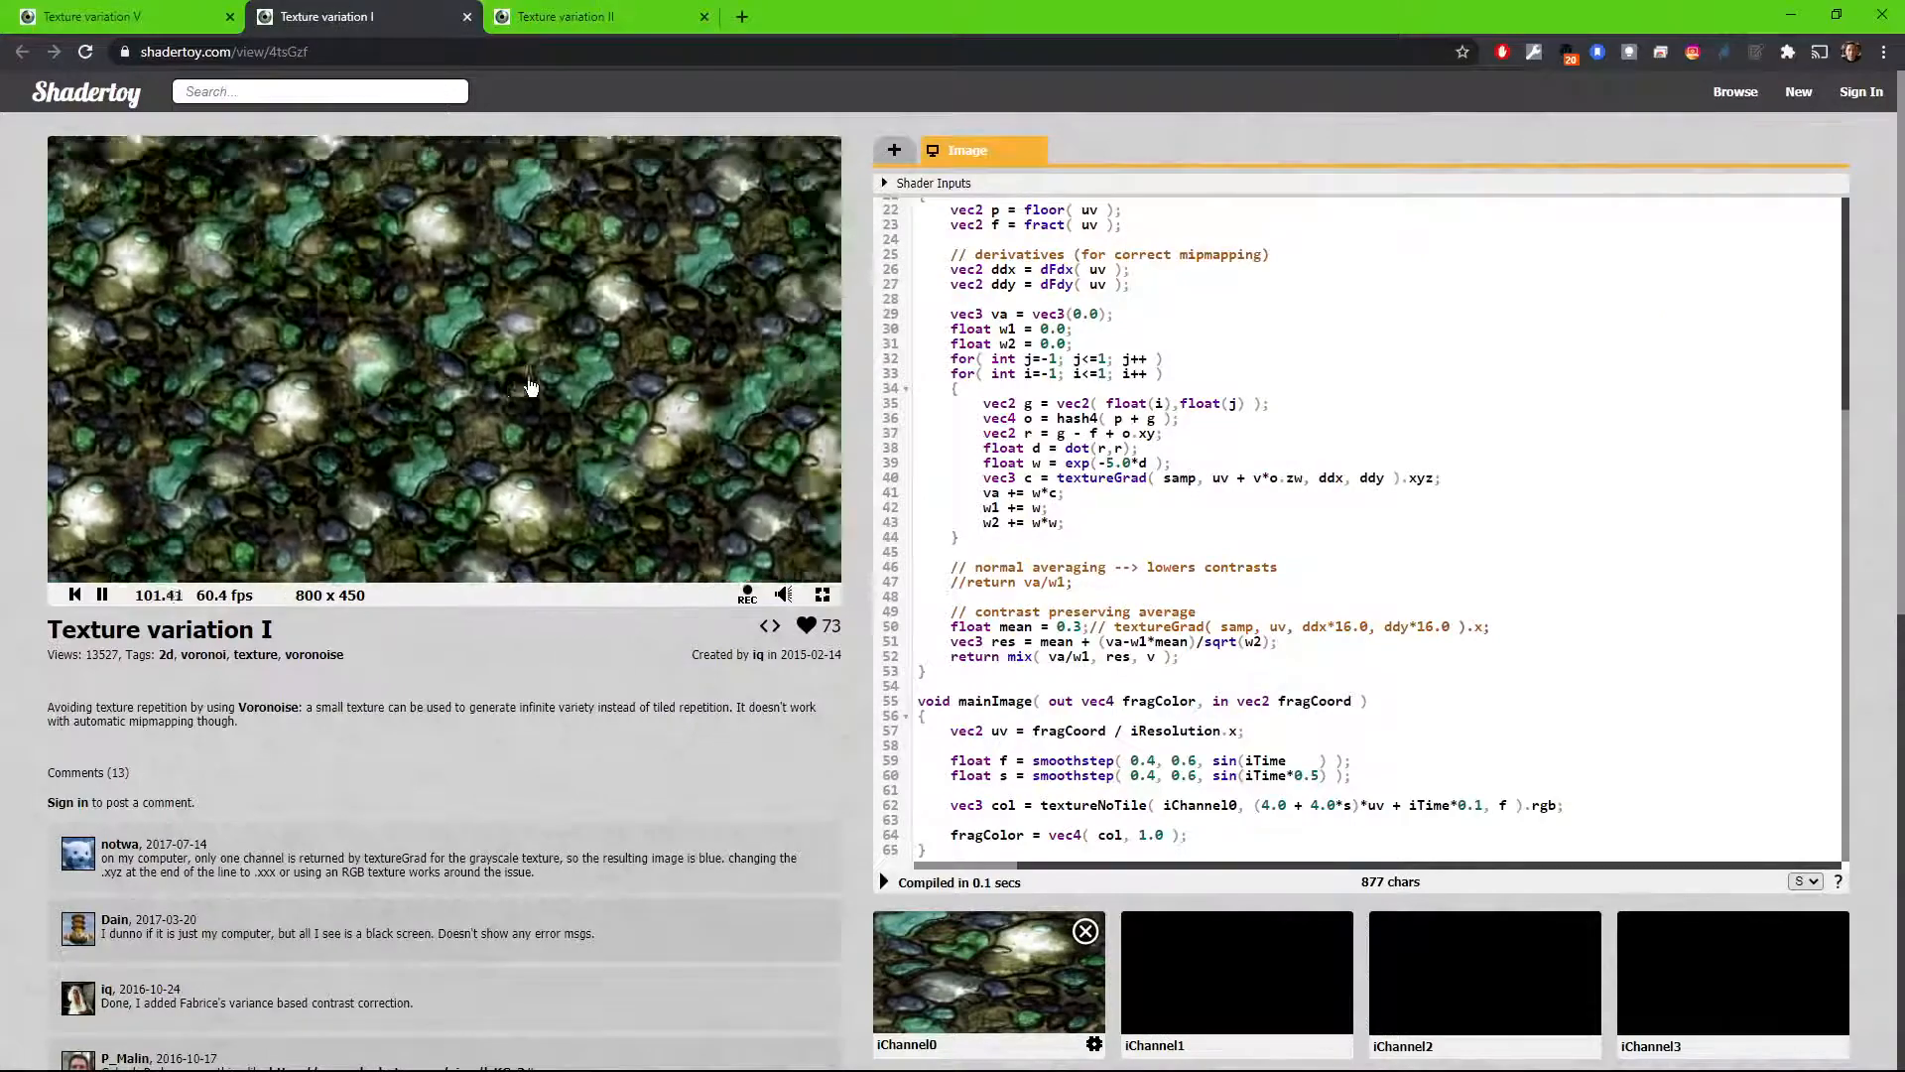
click(1219, 806)
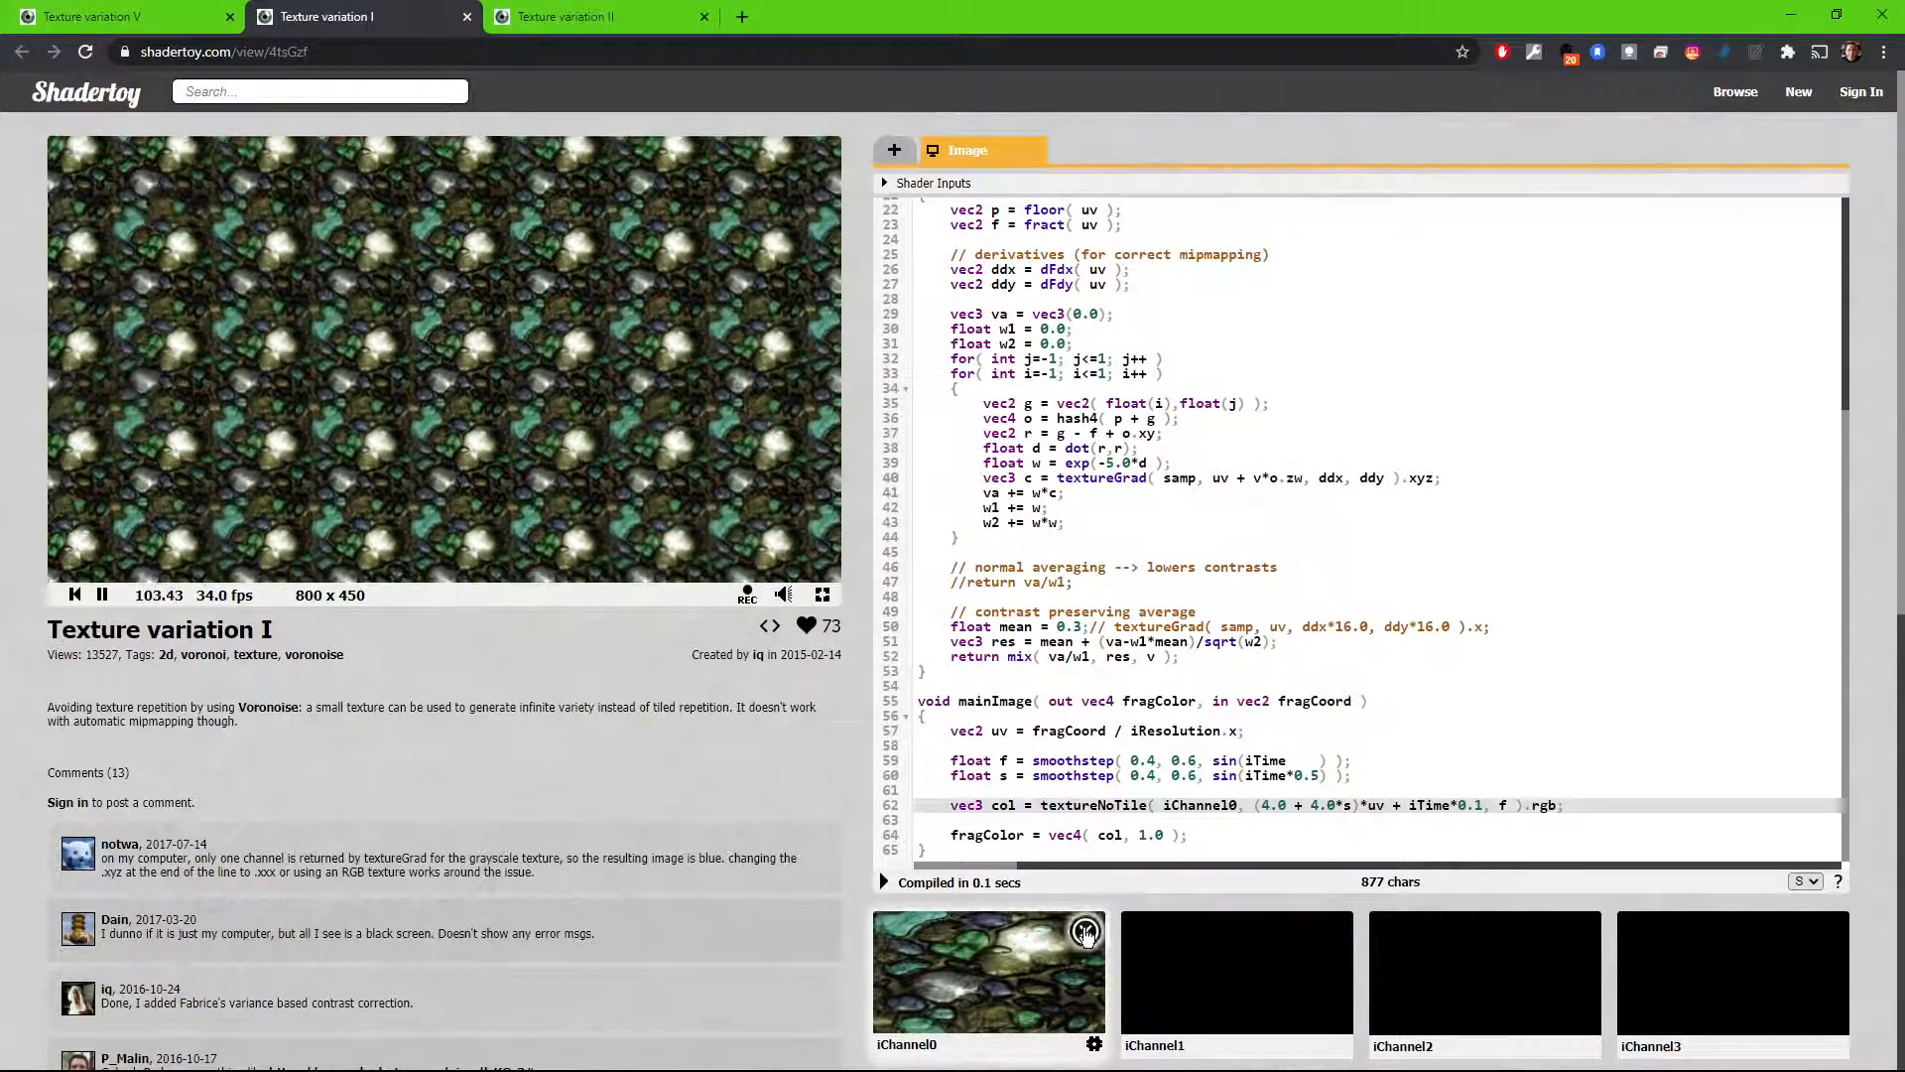
click(1086, 932)
click(1038, 976)
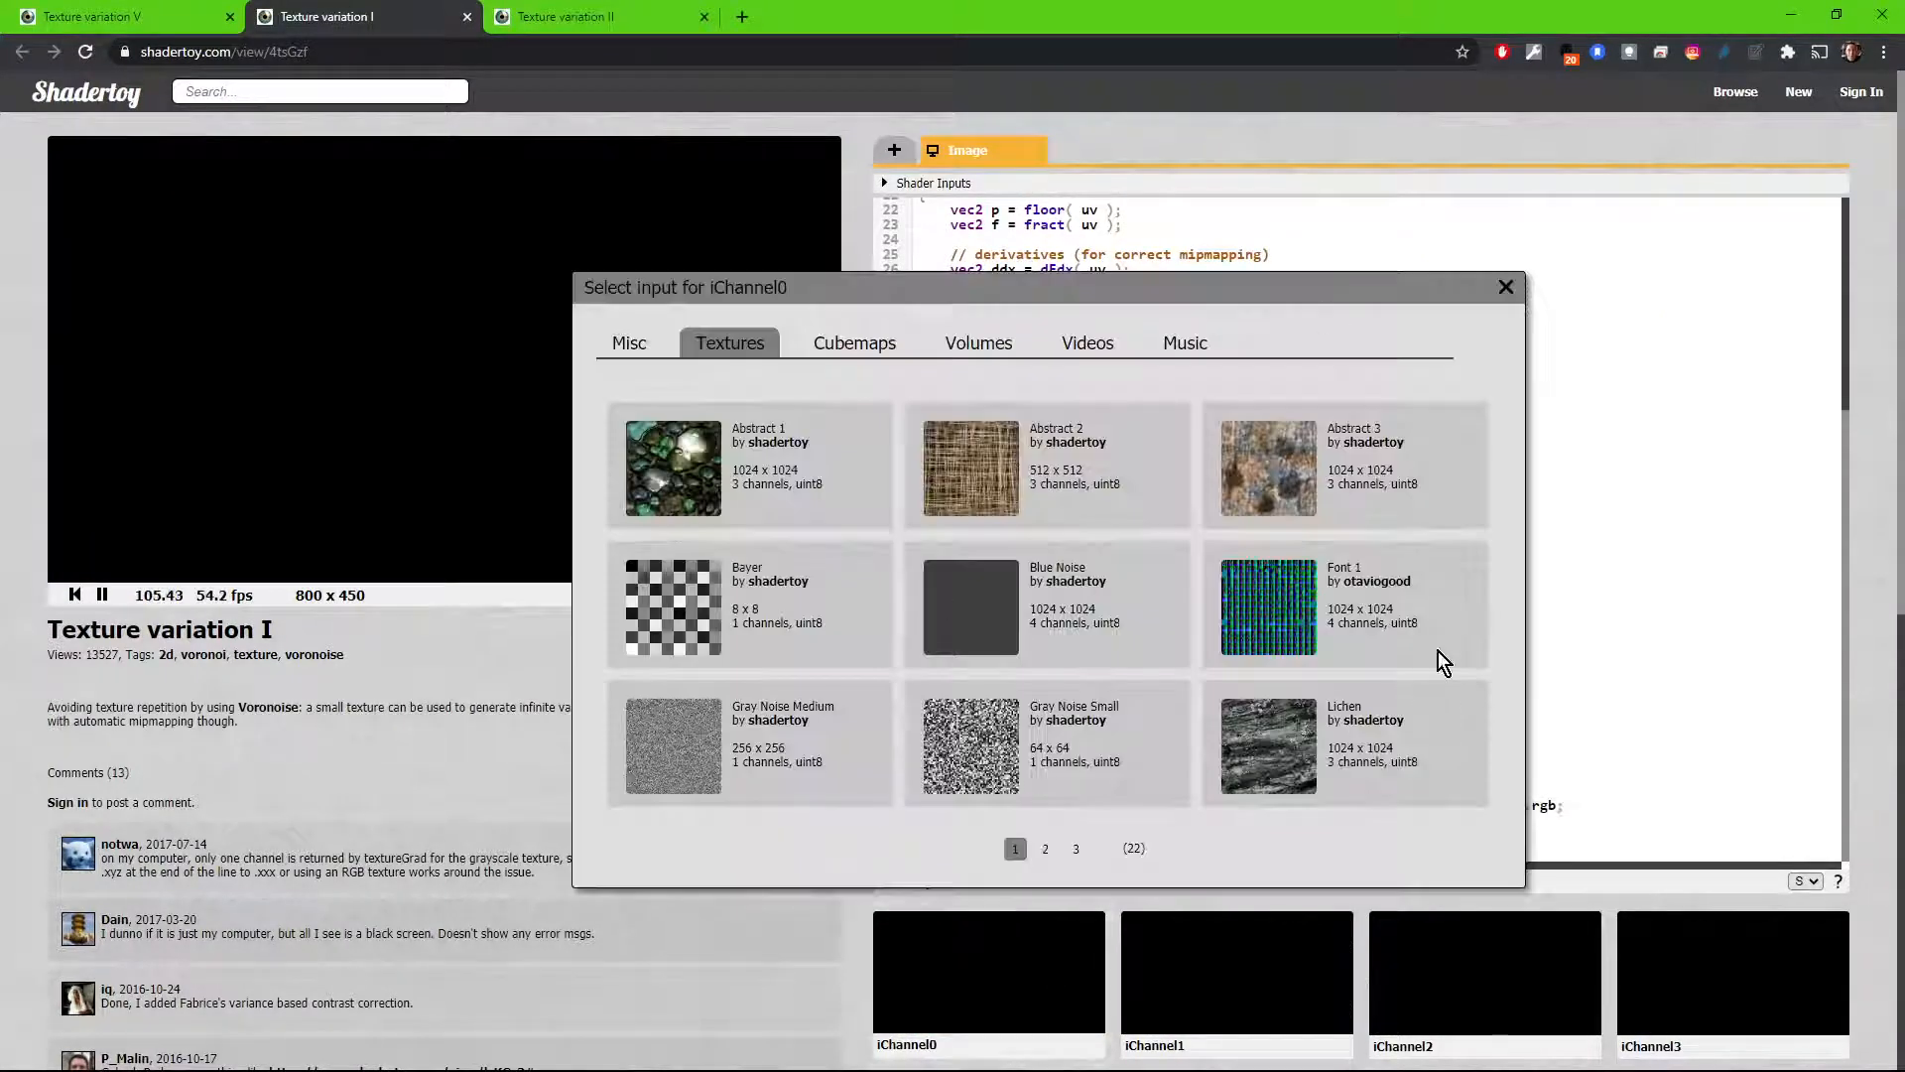
click(1048, 848)
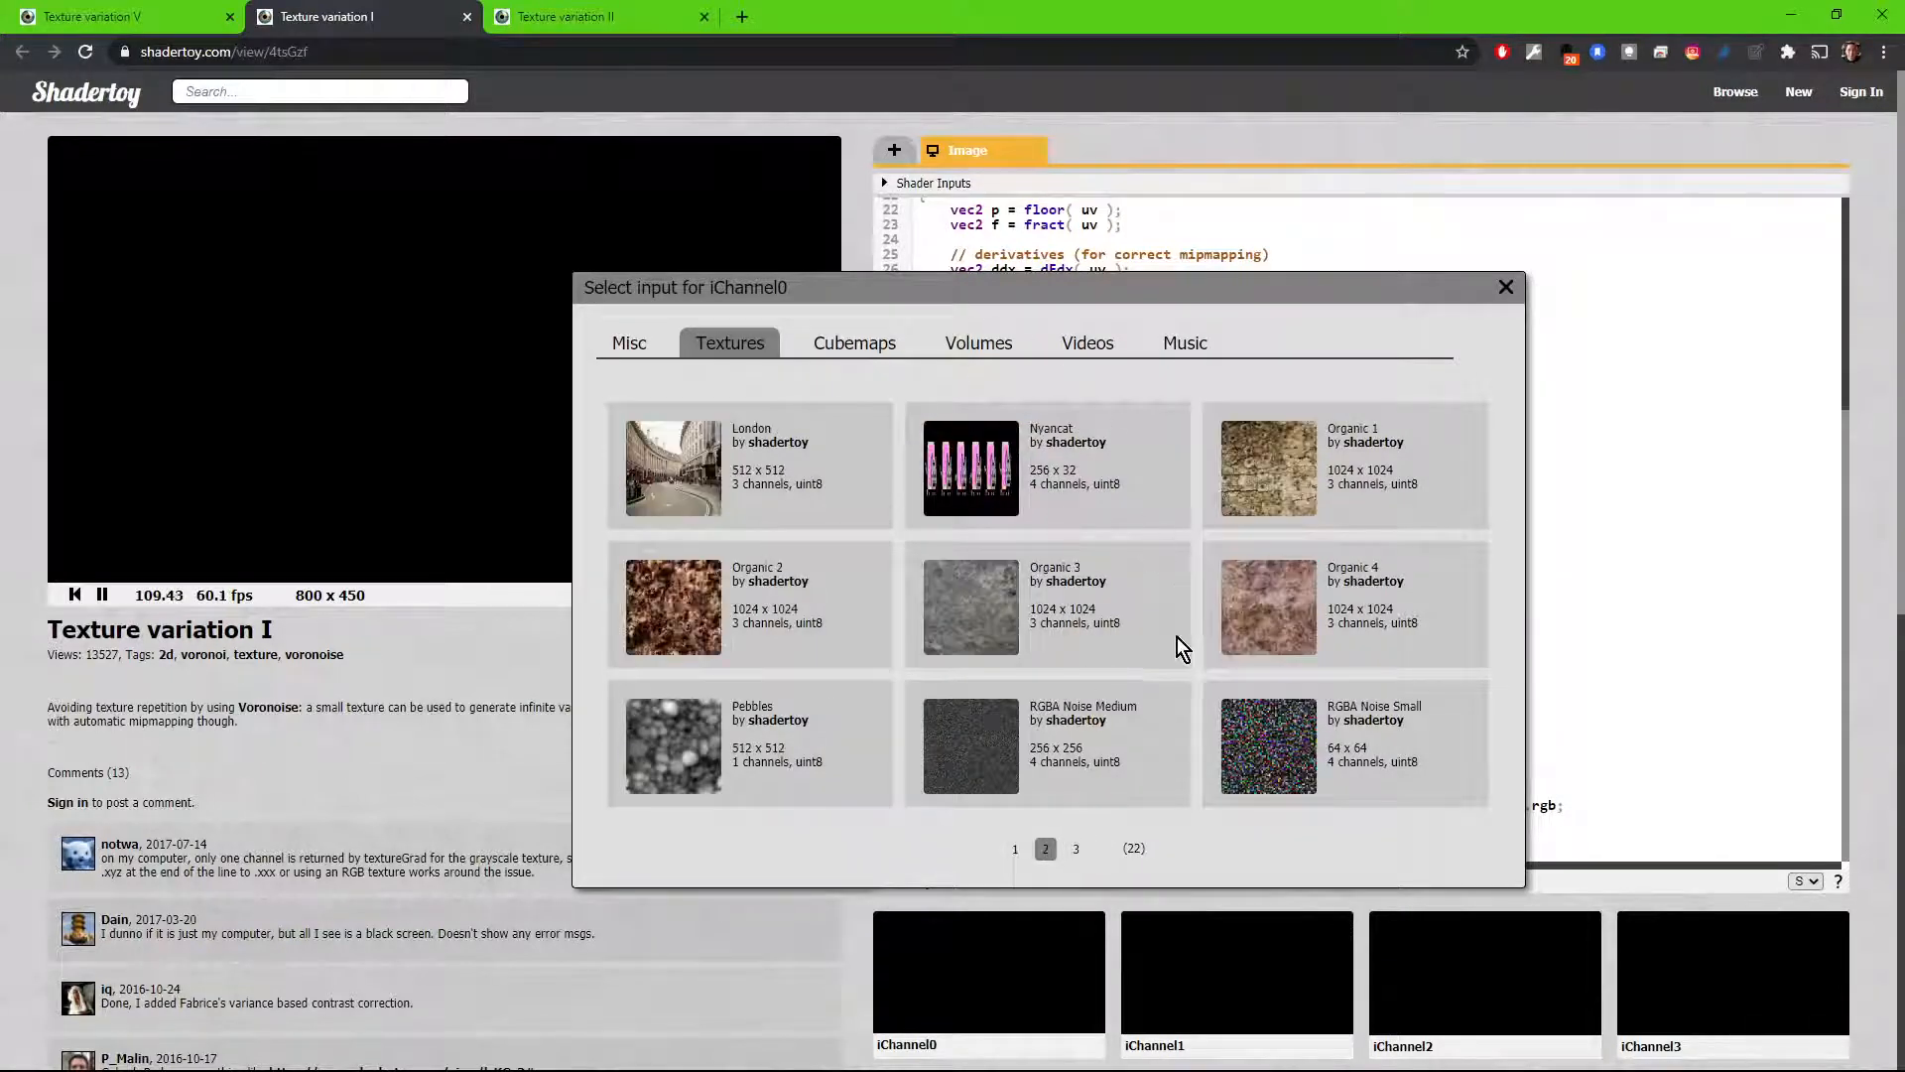
click(1074, 849)
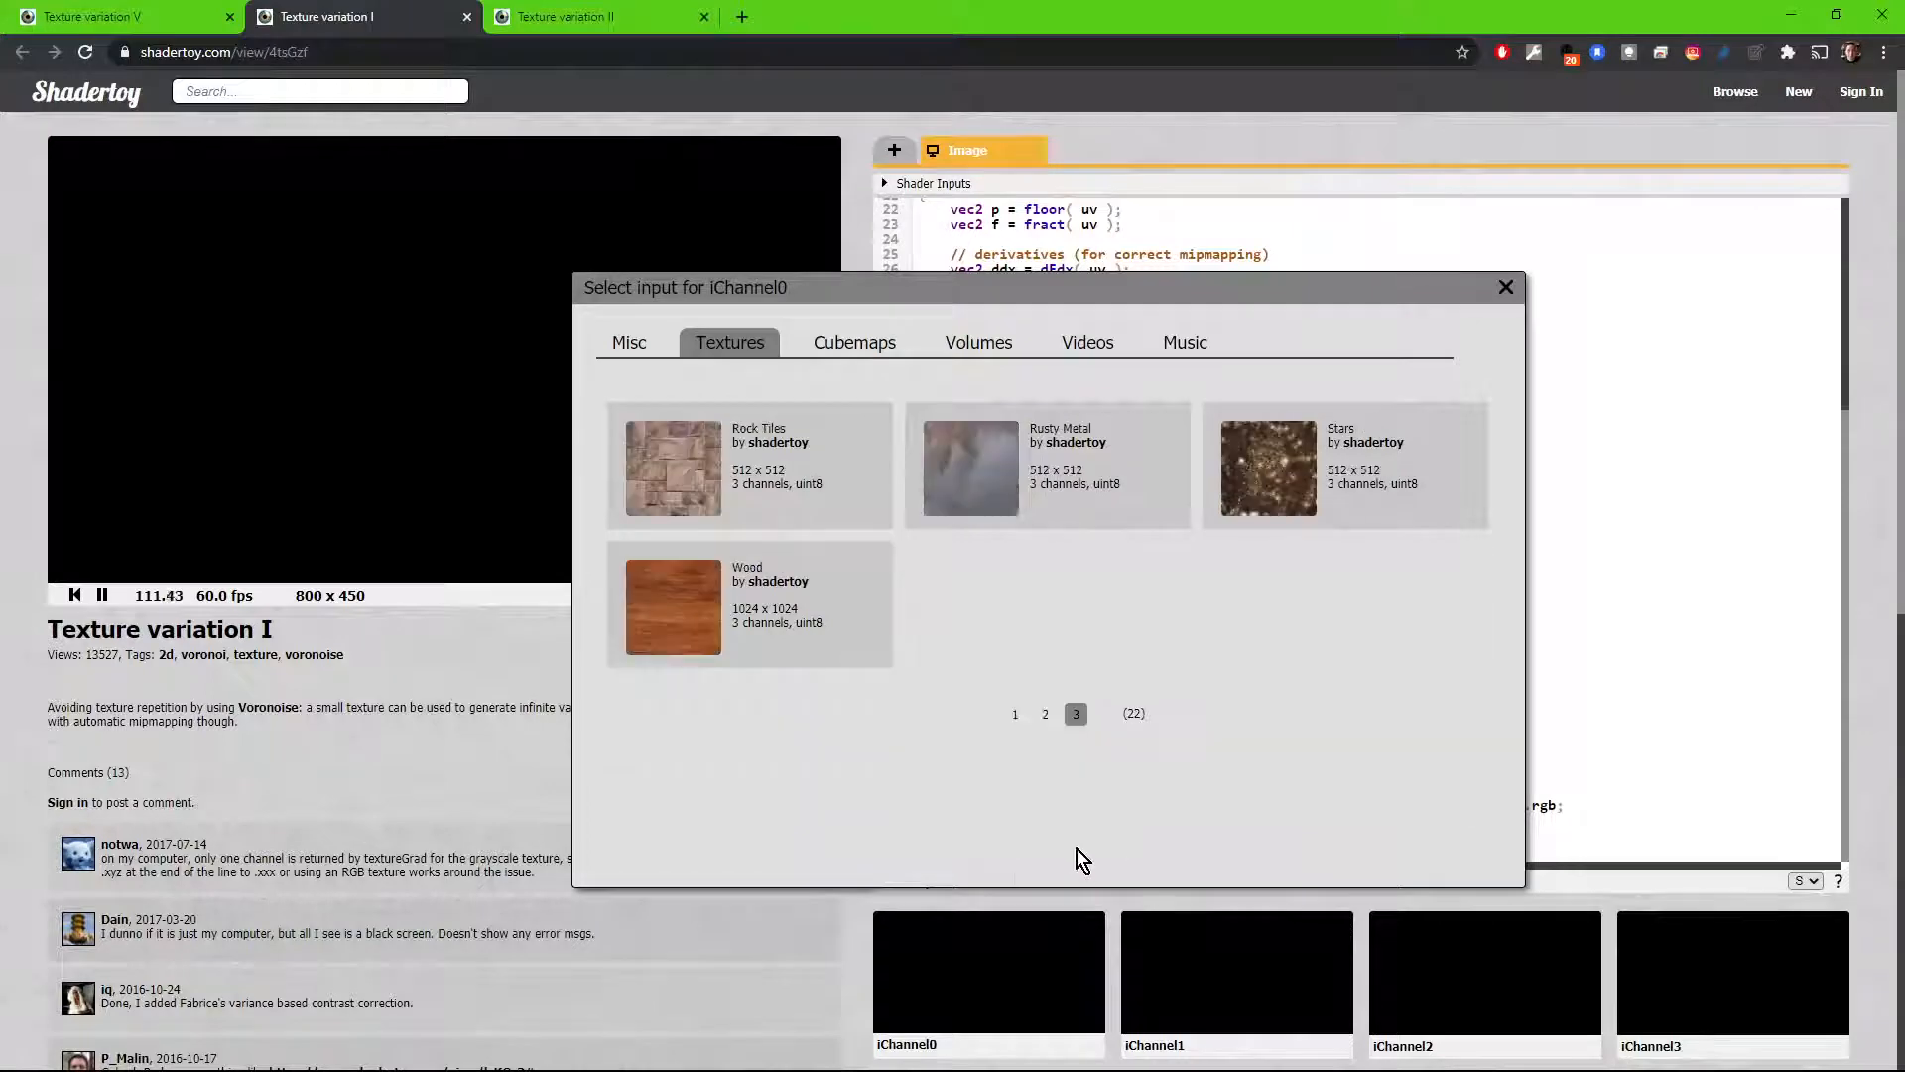
click(695, 475)
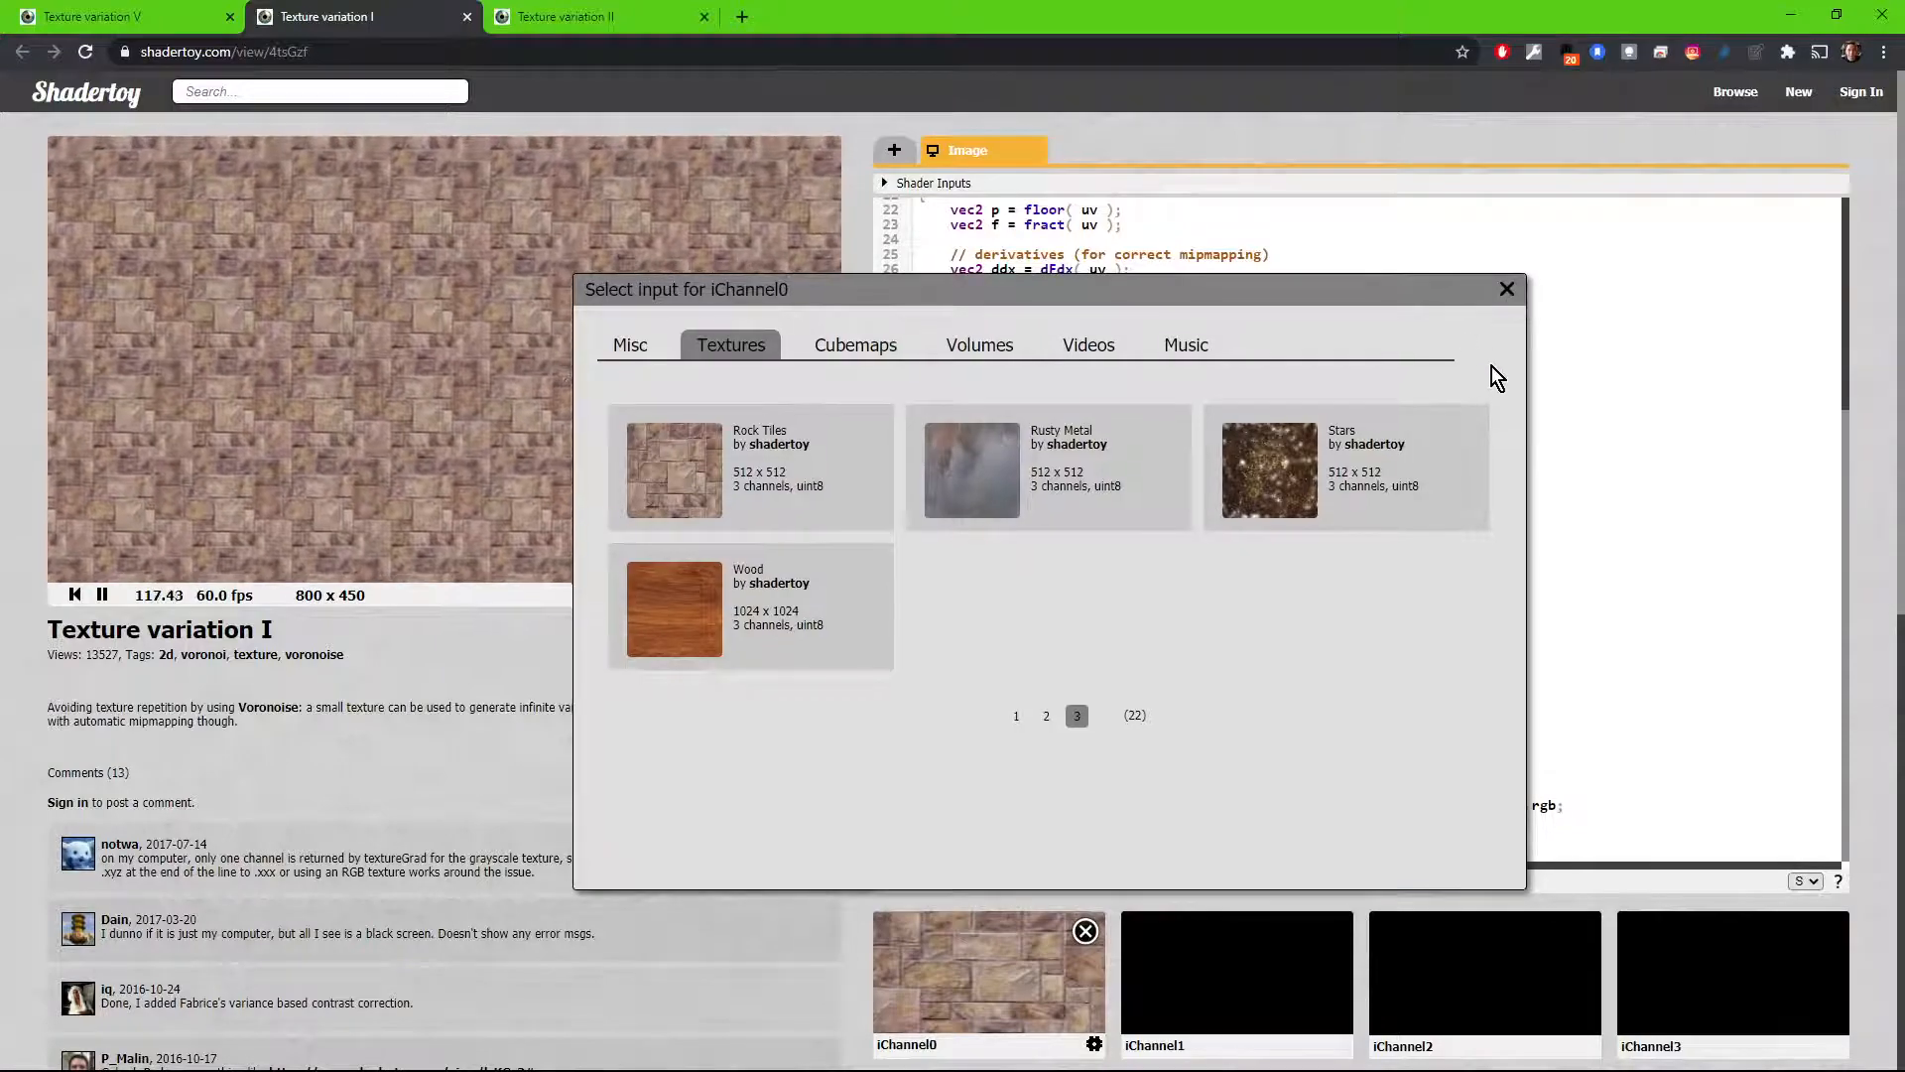
click(1506, 287)
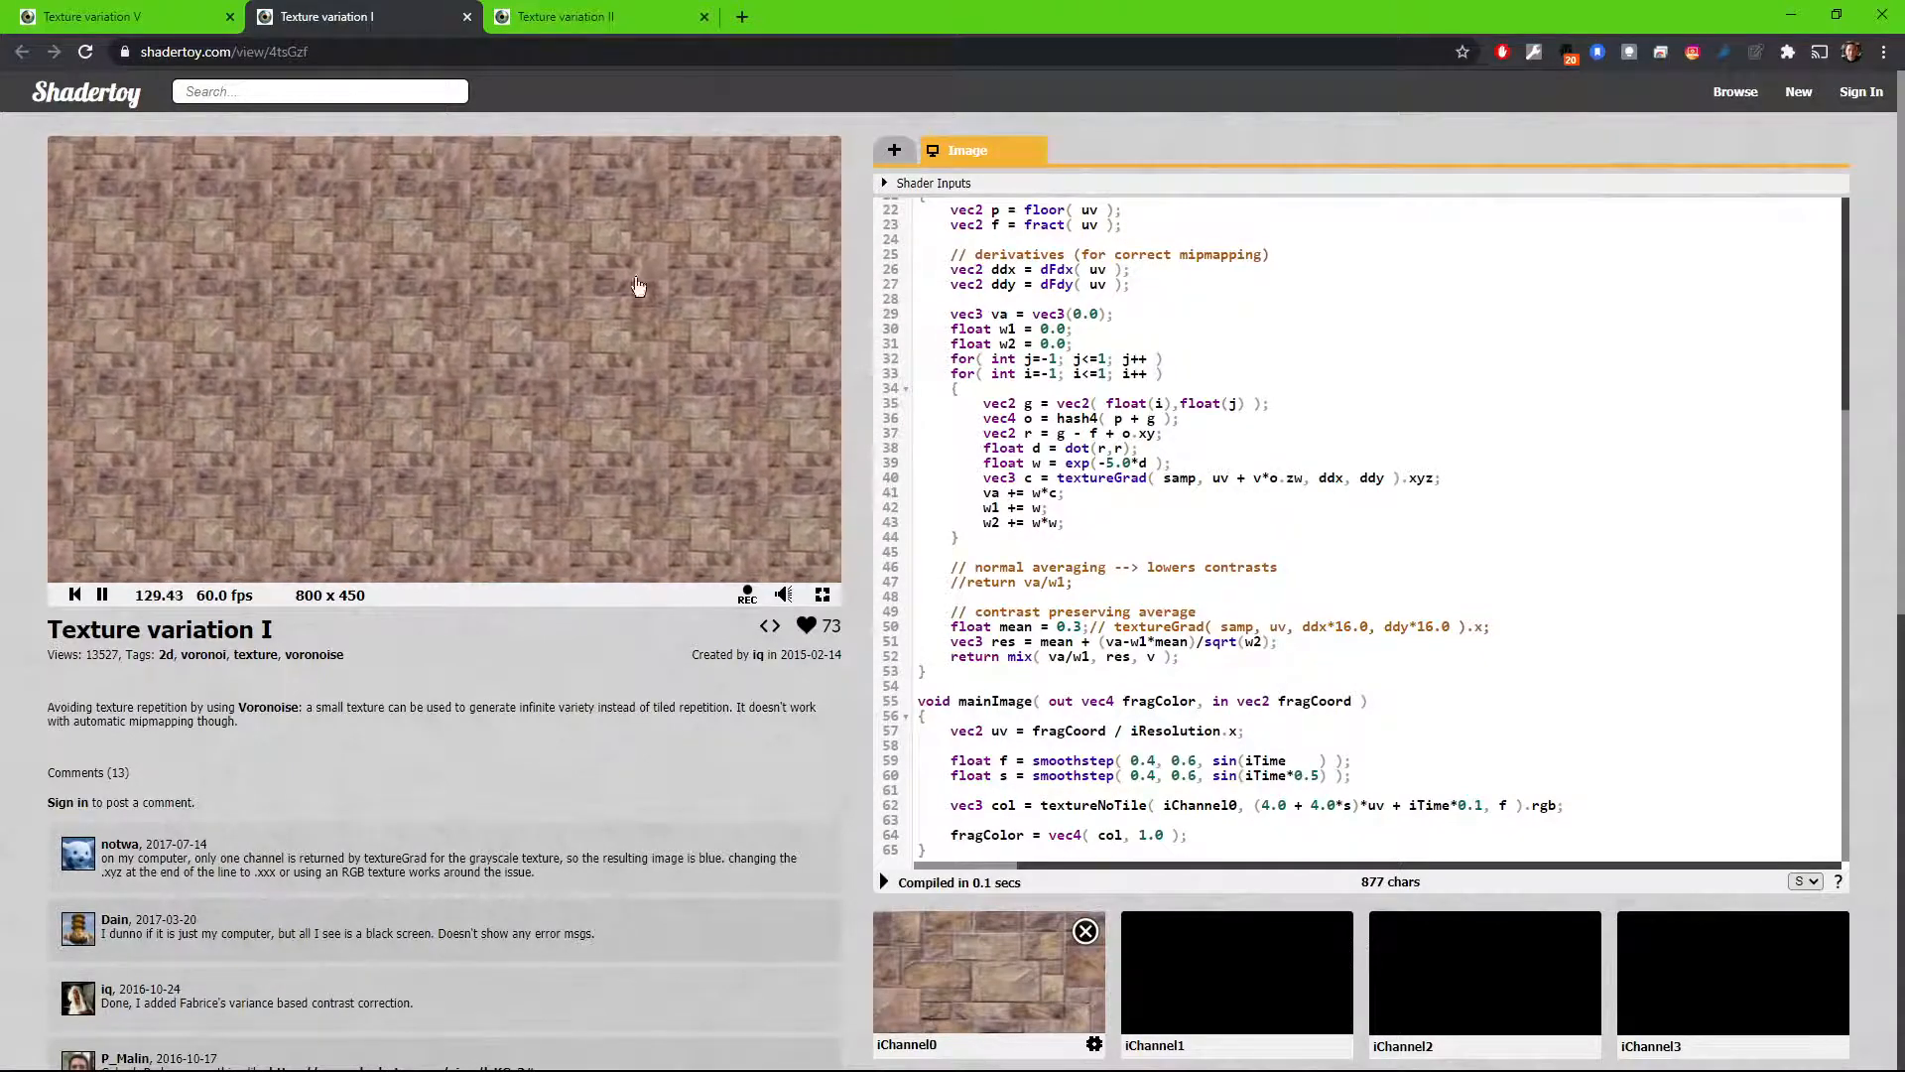
Step: Replace the iChannel0 input of the Texture variation V shader with the Rock Tiles texture and show the shader in full screen
click(159, 20)
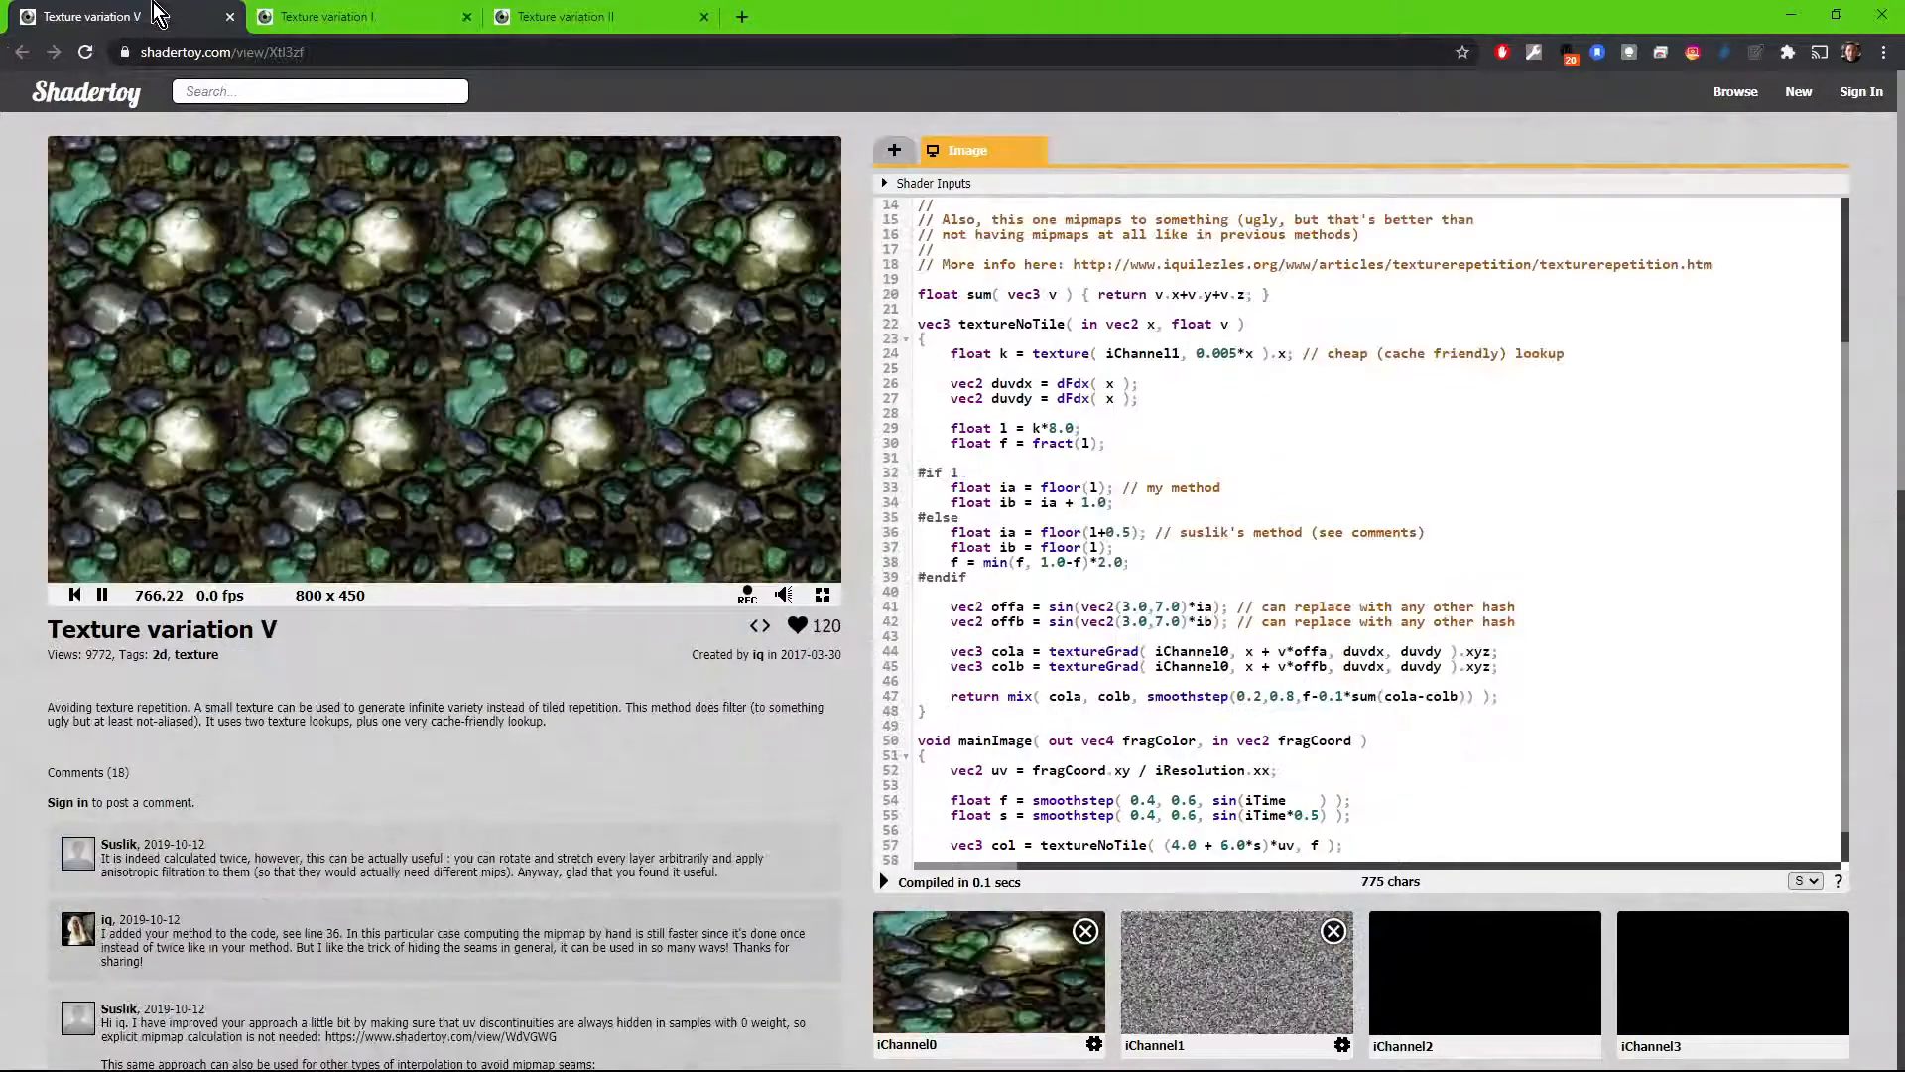
click(1086, 931)
click(1067, 1004)
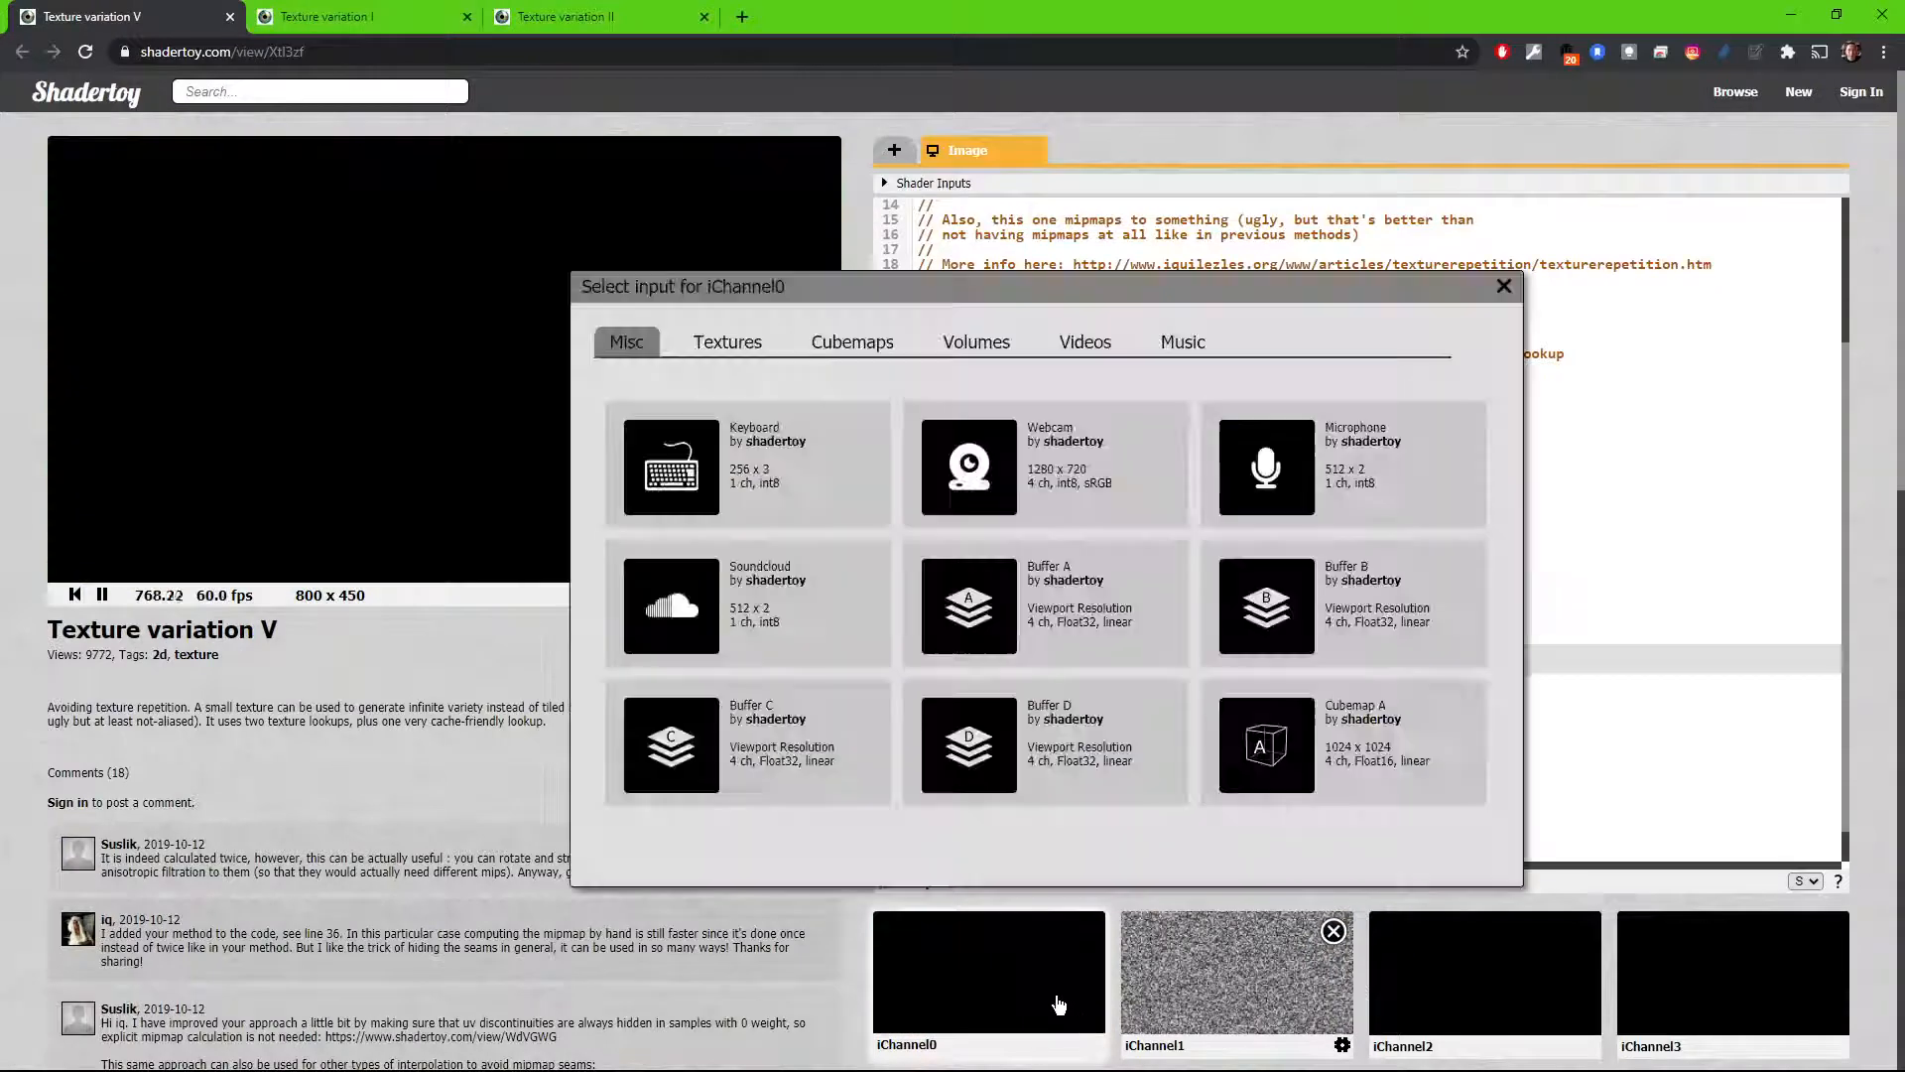
click(729, 342)
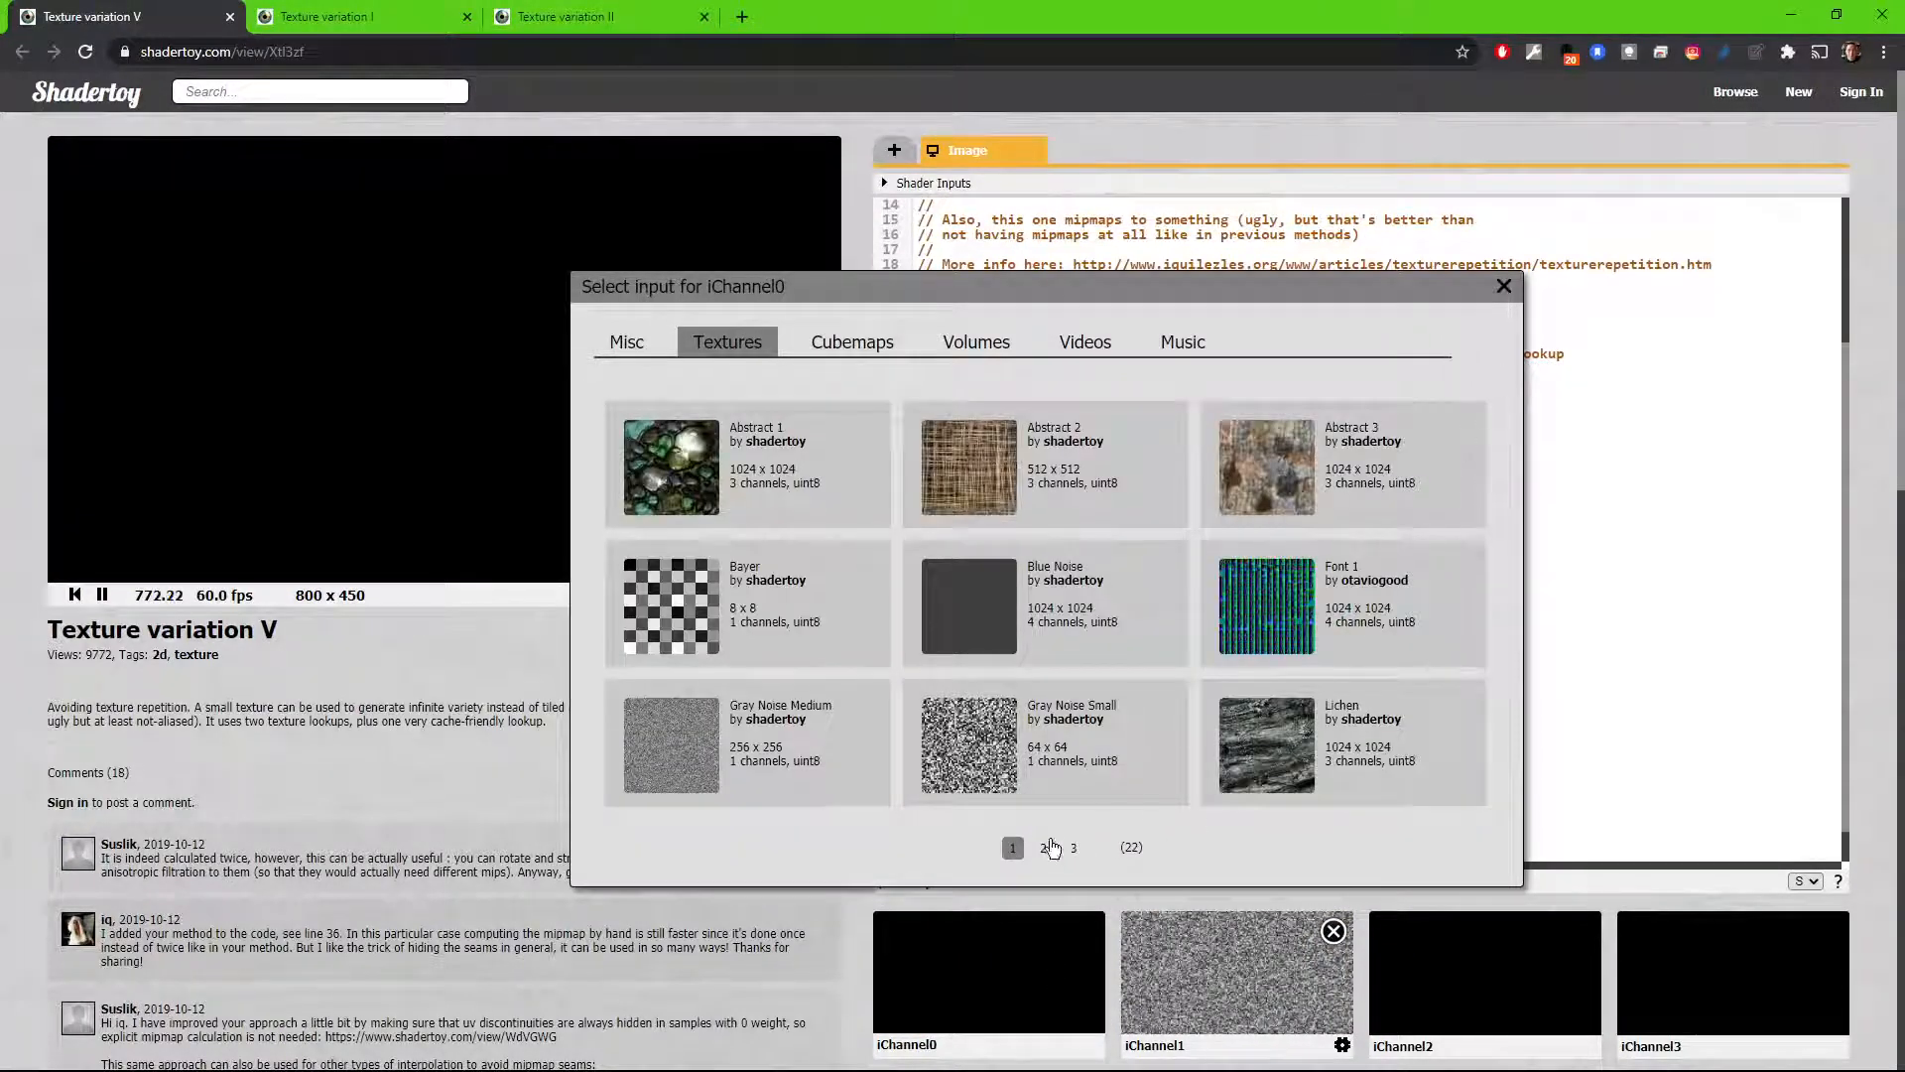
click(1045, 848)
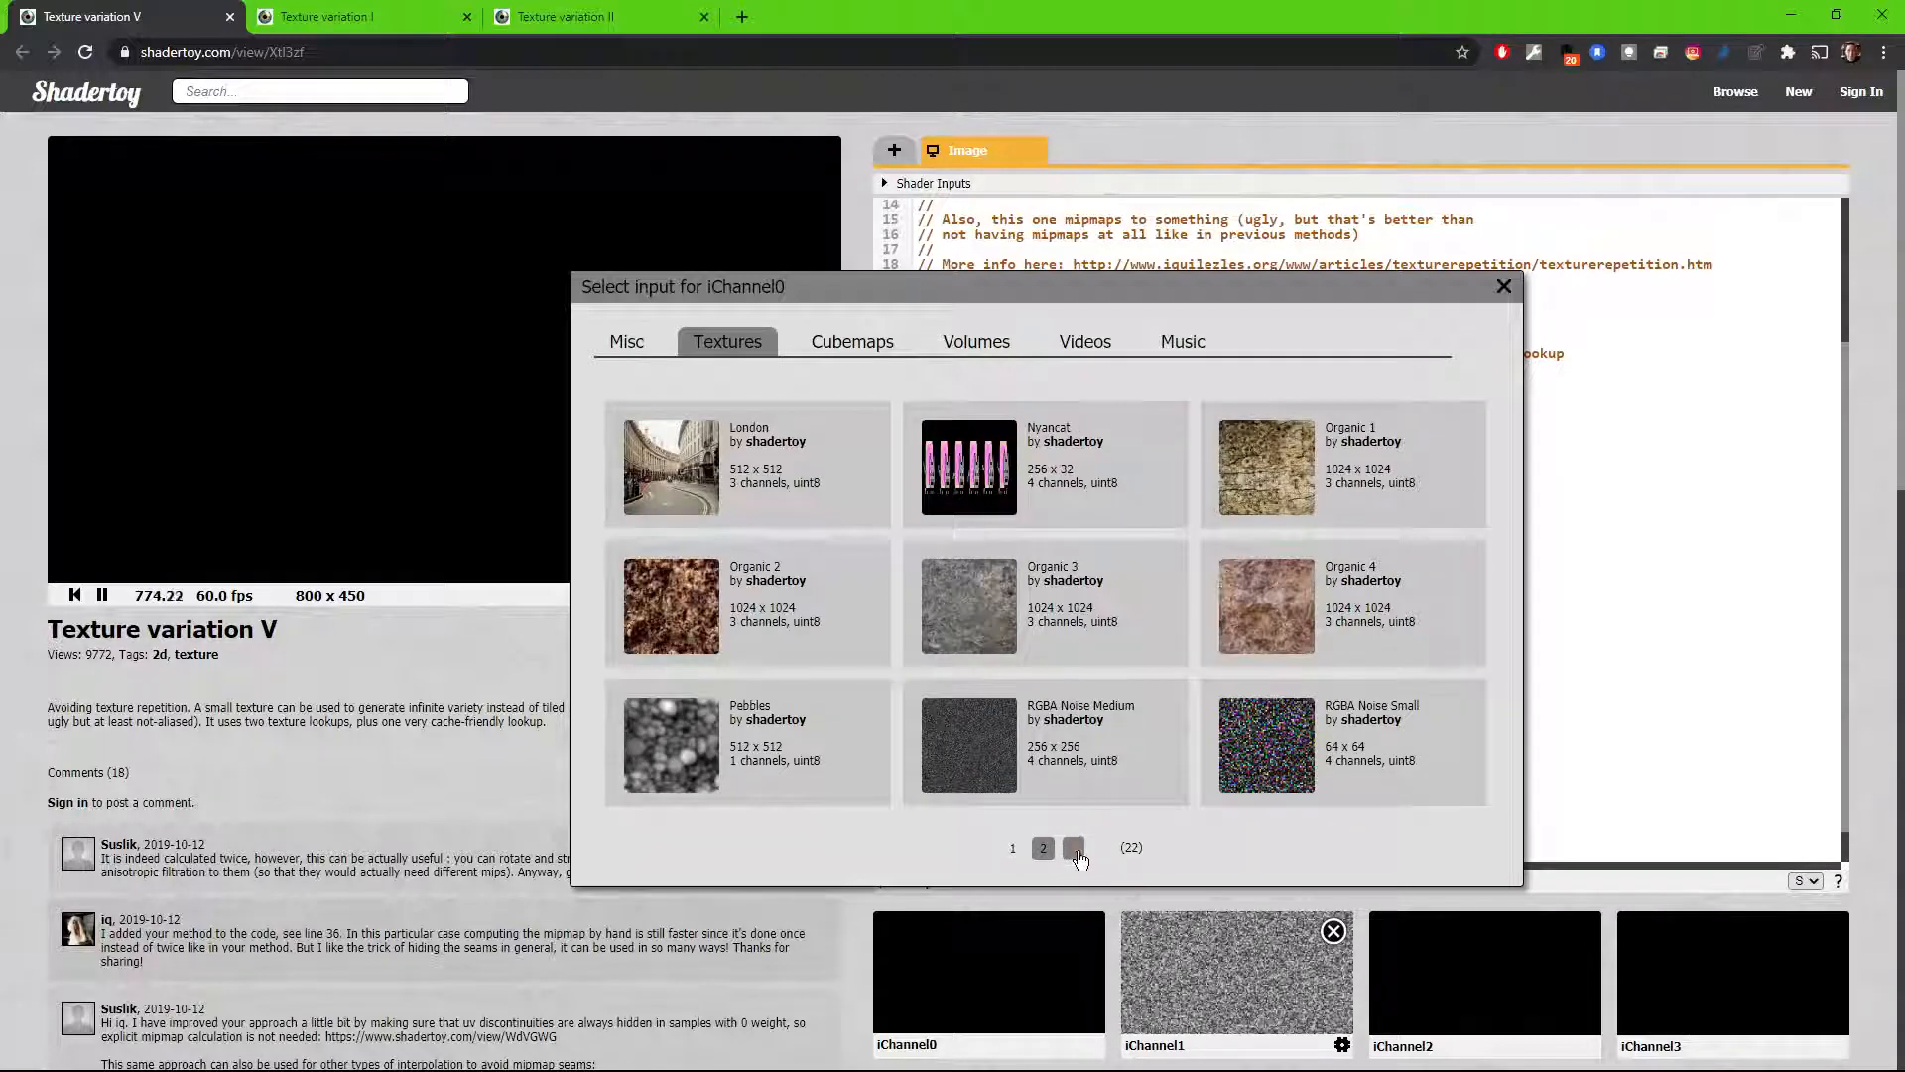
click(1075, 848)
click(685, 526)
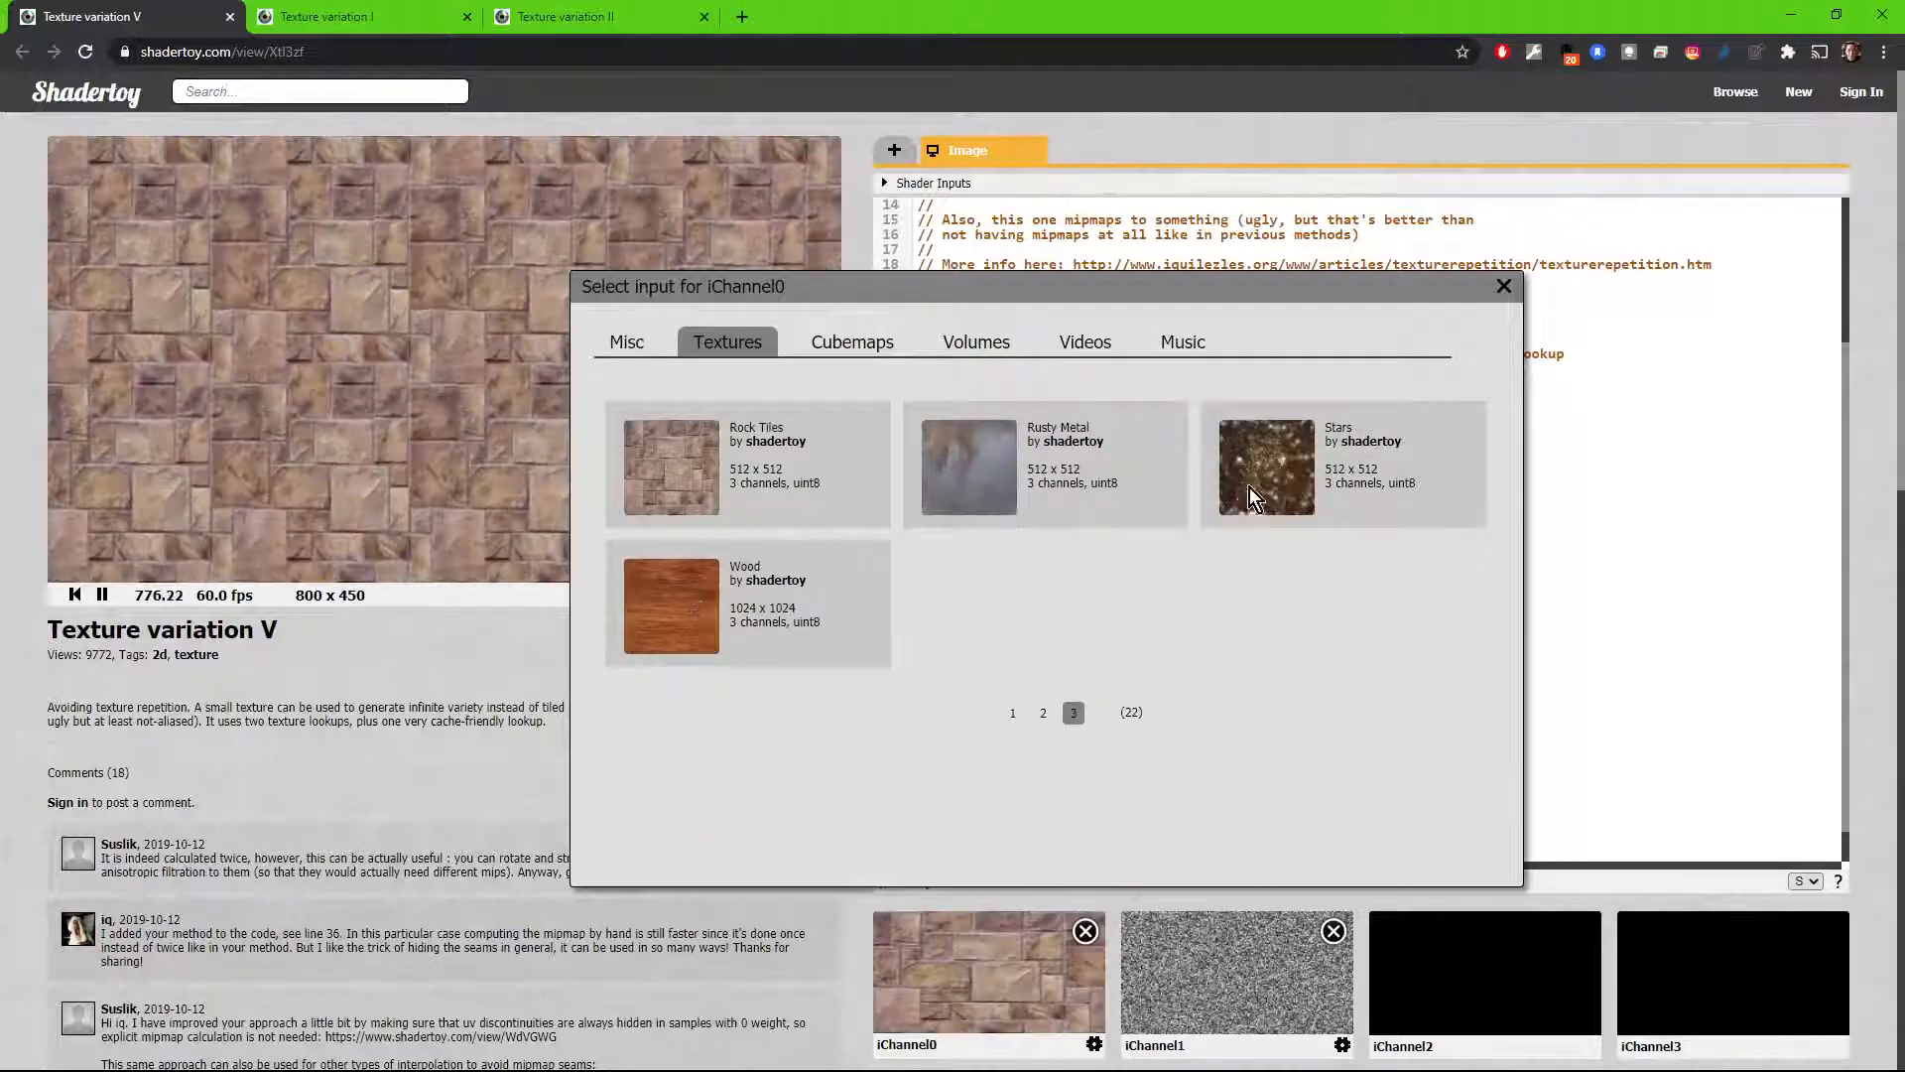
click(1503, 286)
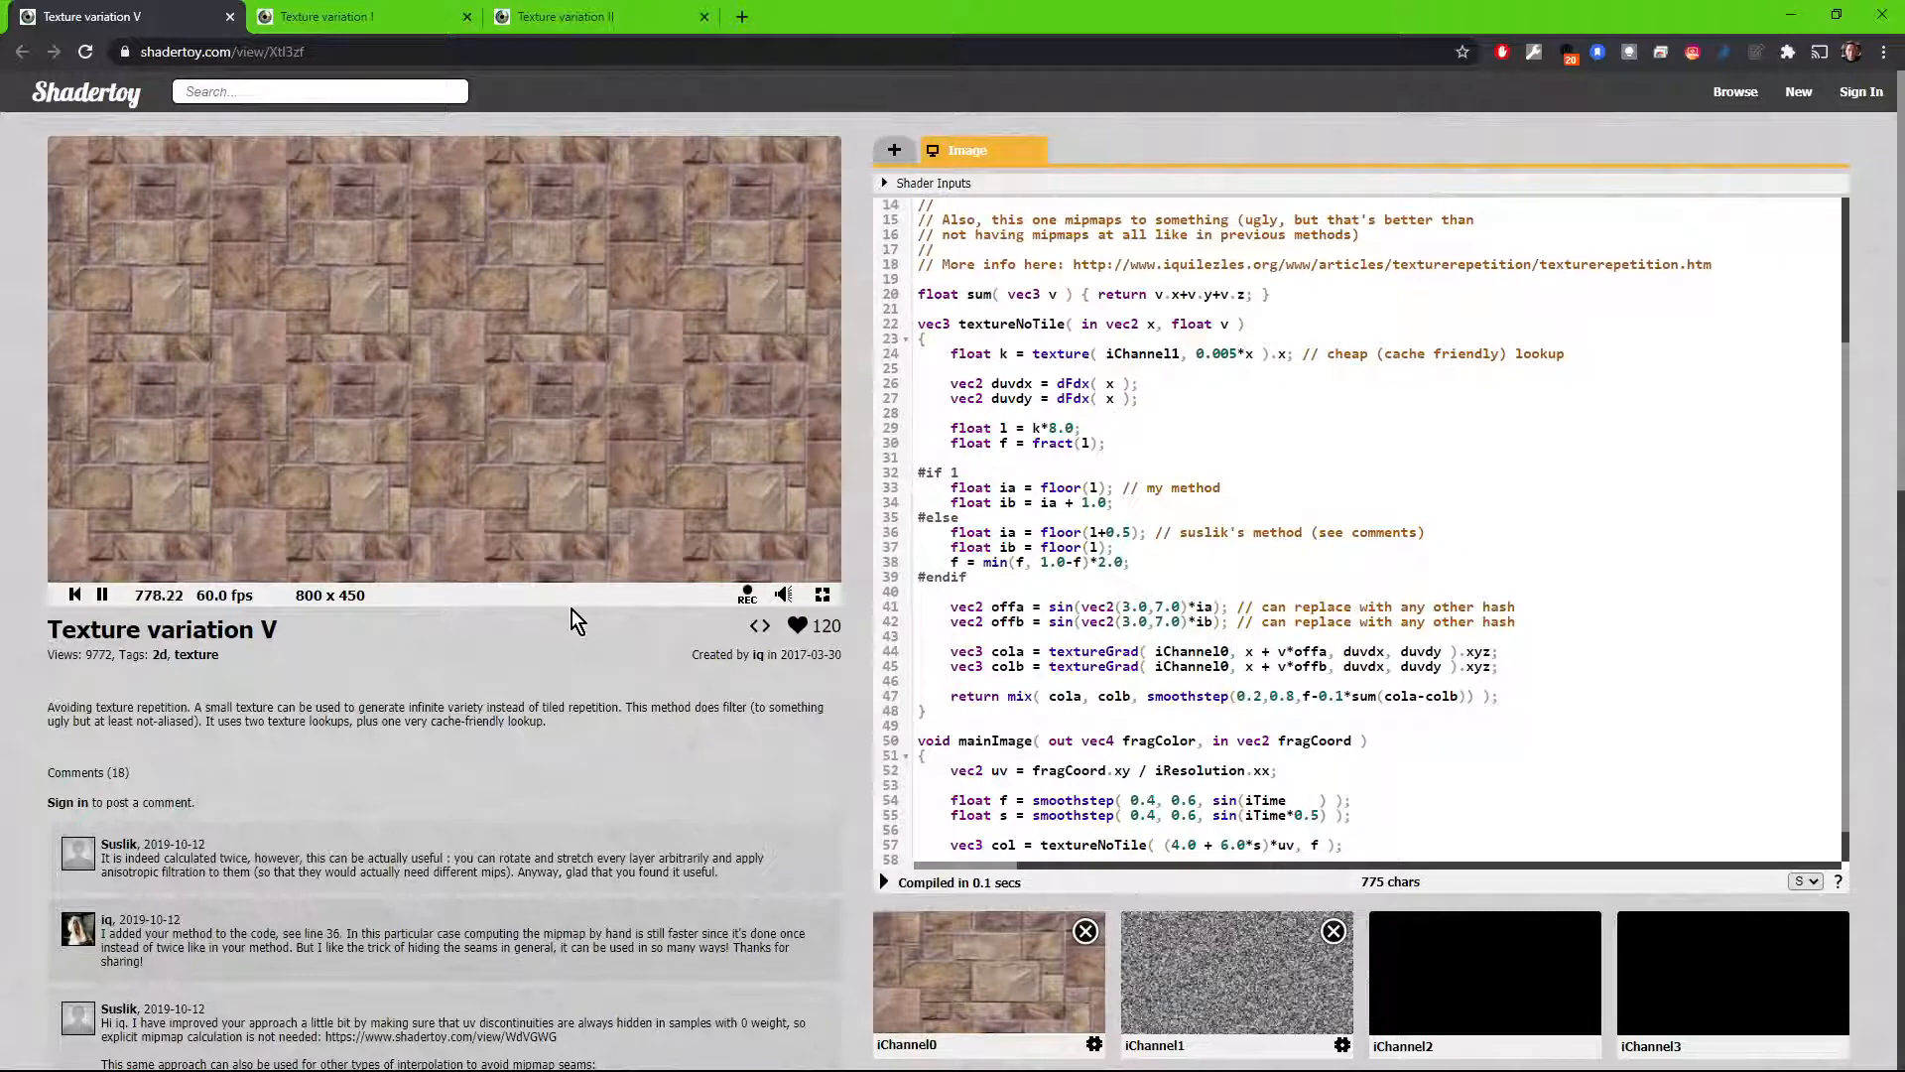
double_click(822, 593)
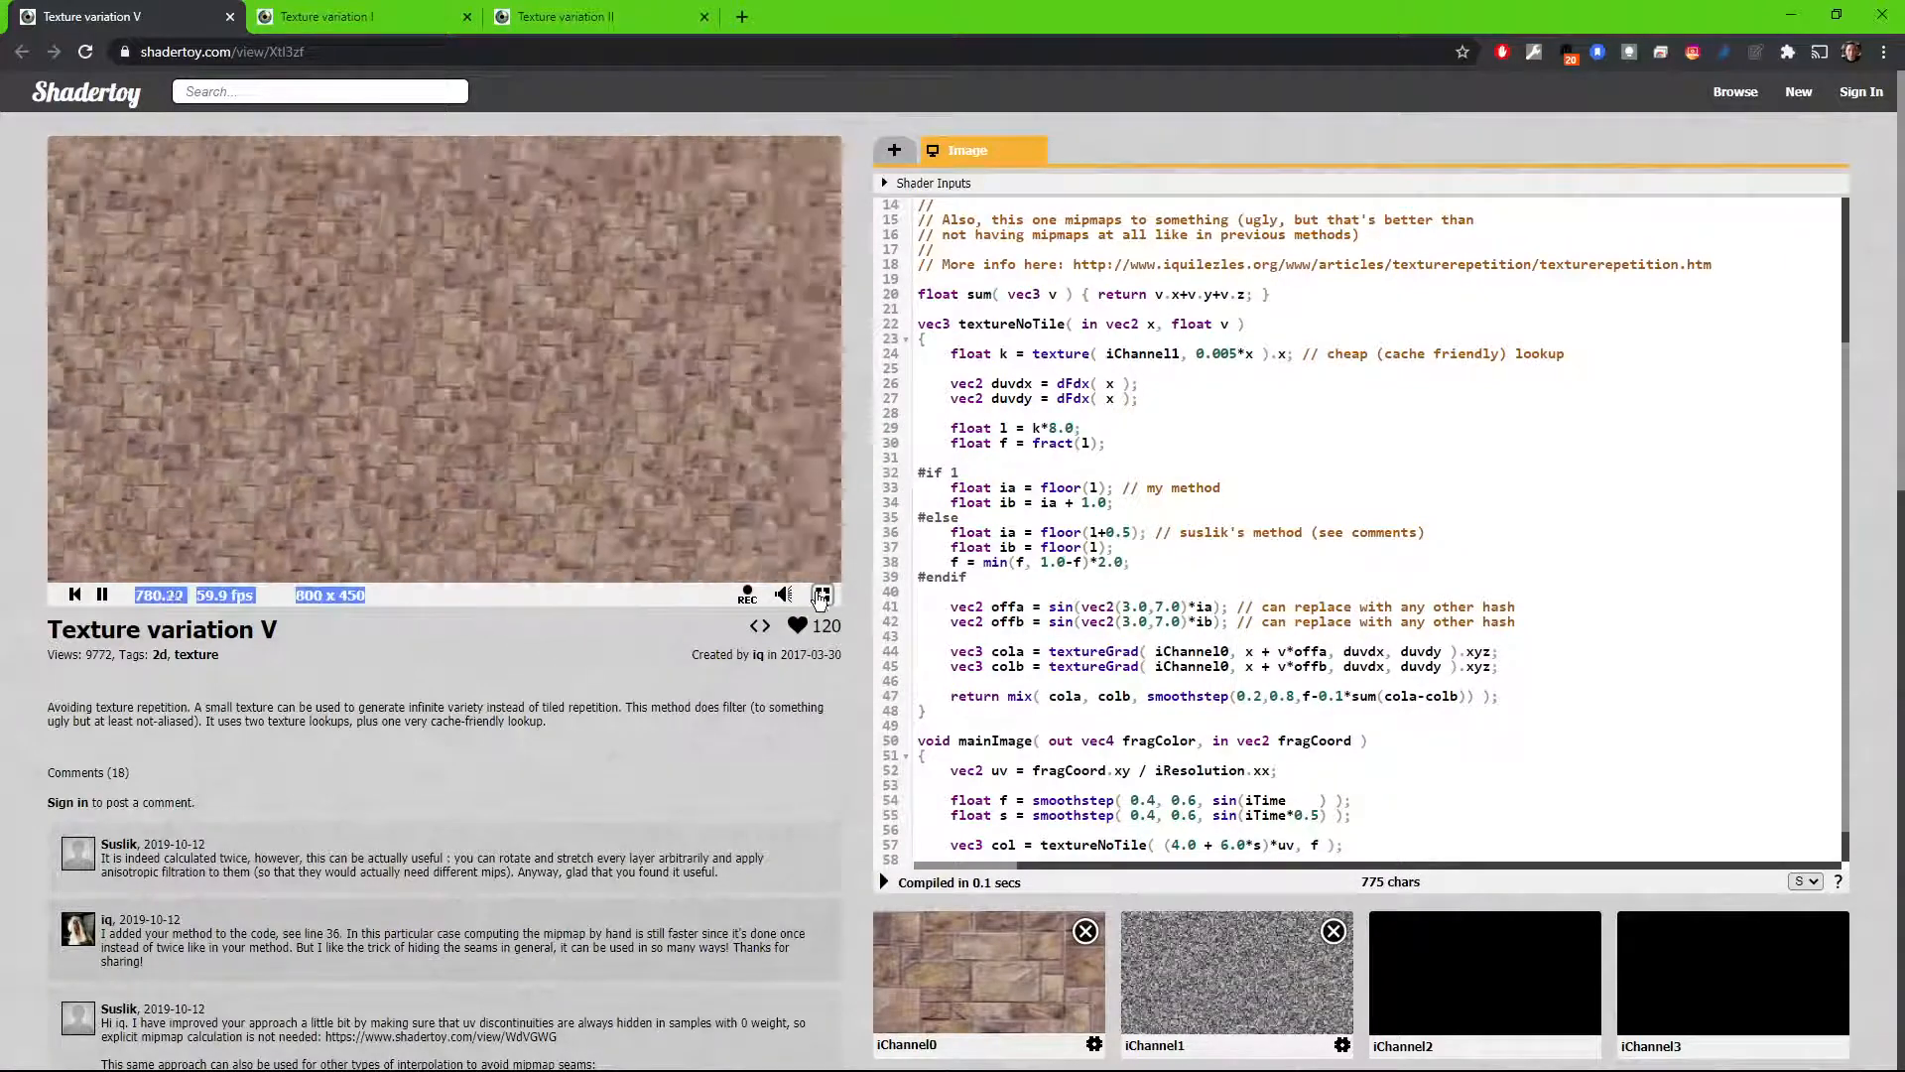
click(822, 593)
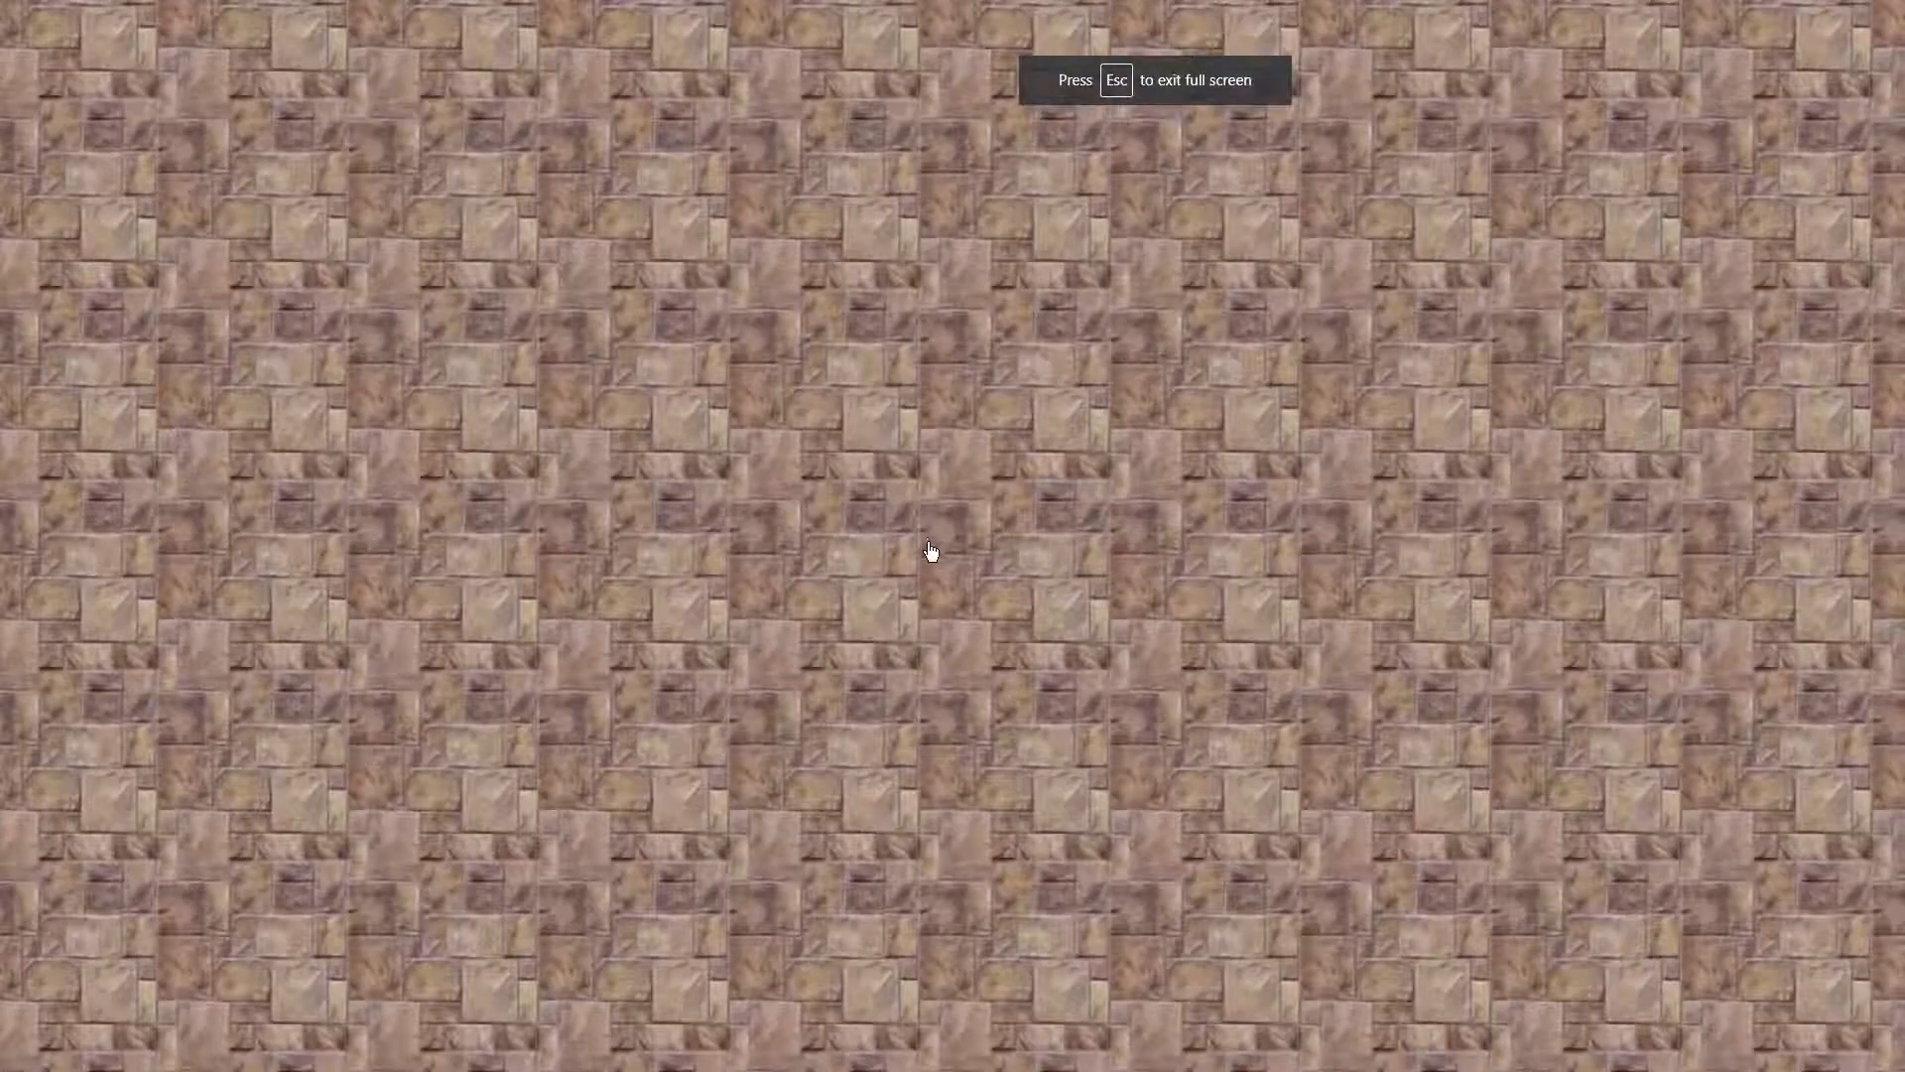
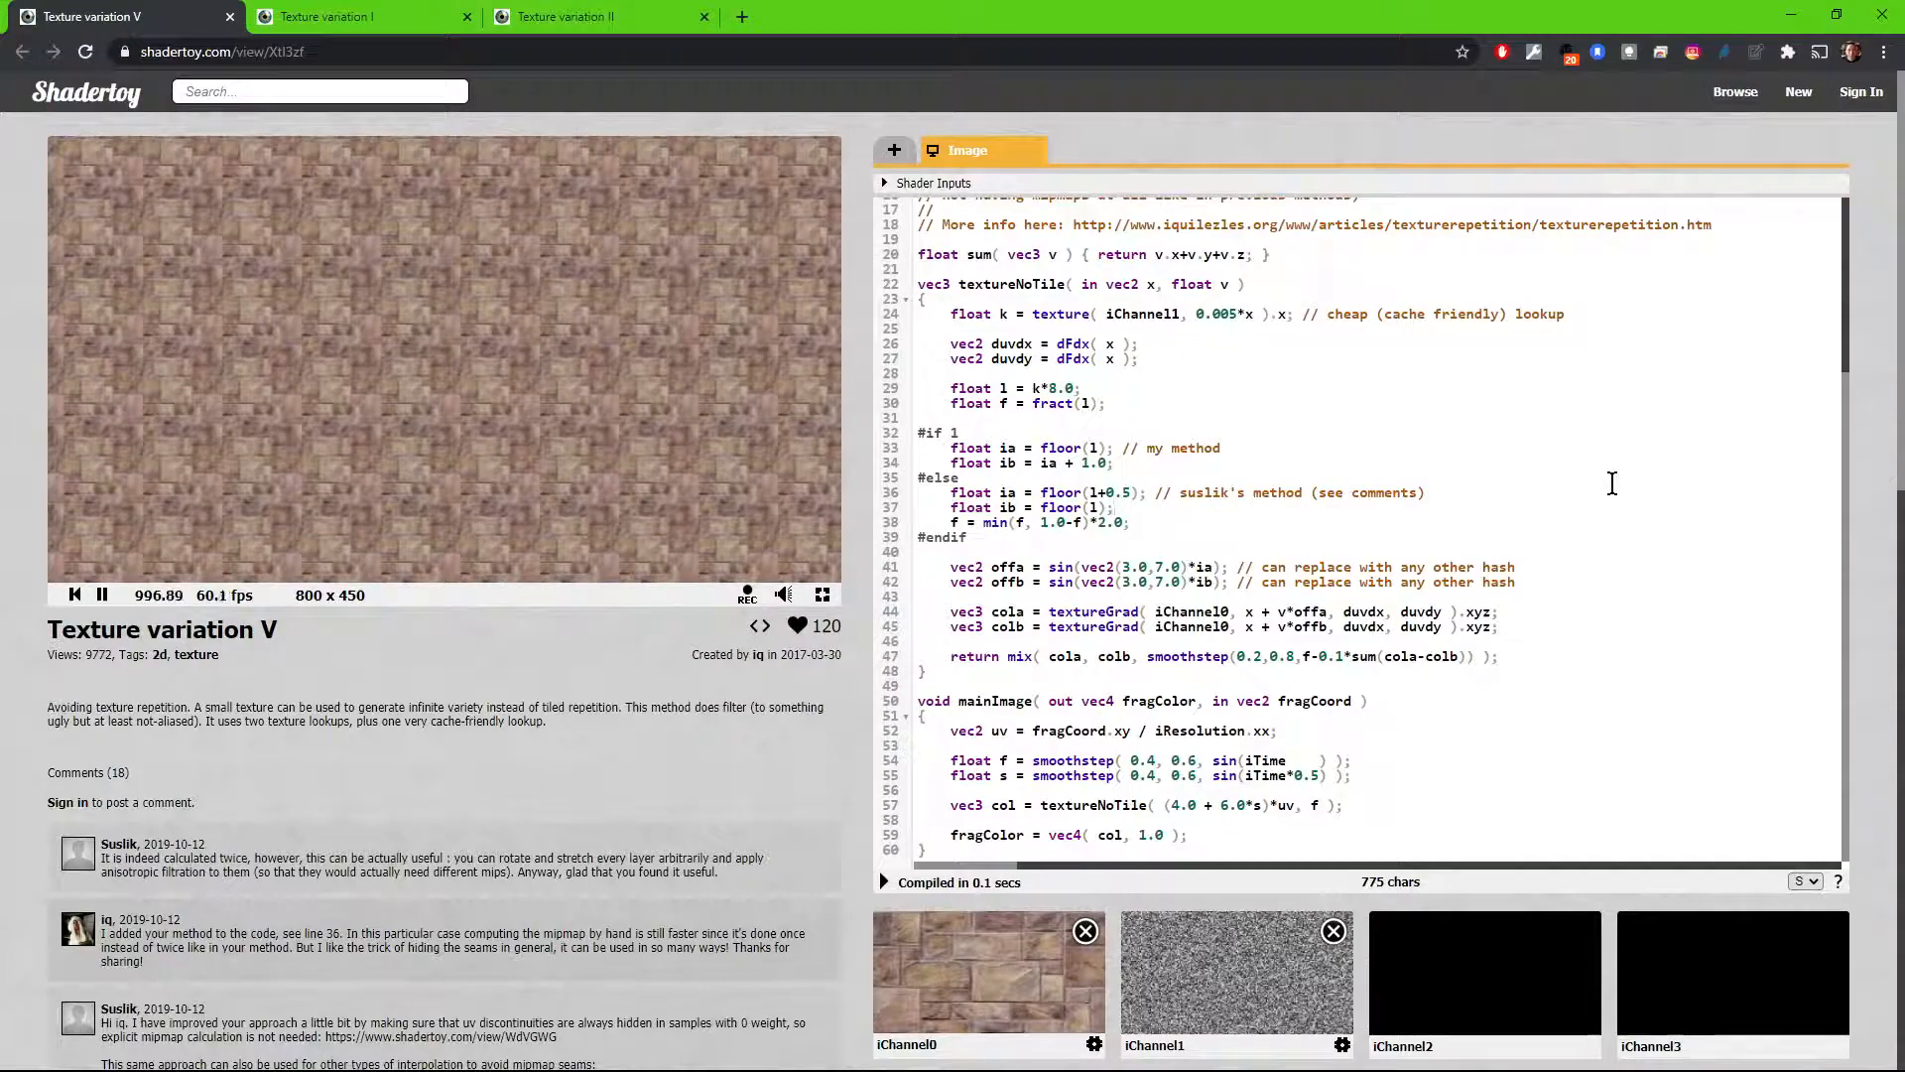
Step: Examine the Texture variation V shader's code and its list of shader inputs
click(1036, 743)
click(886, 185)
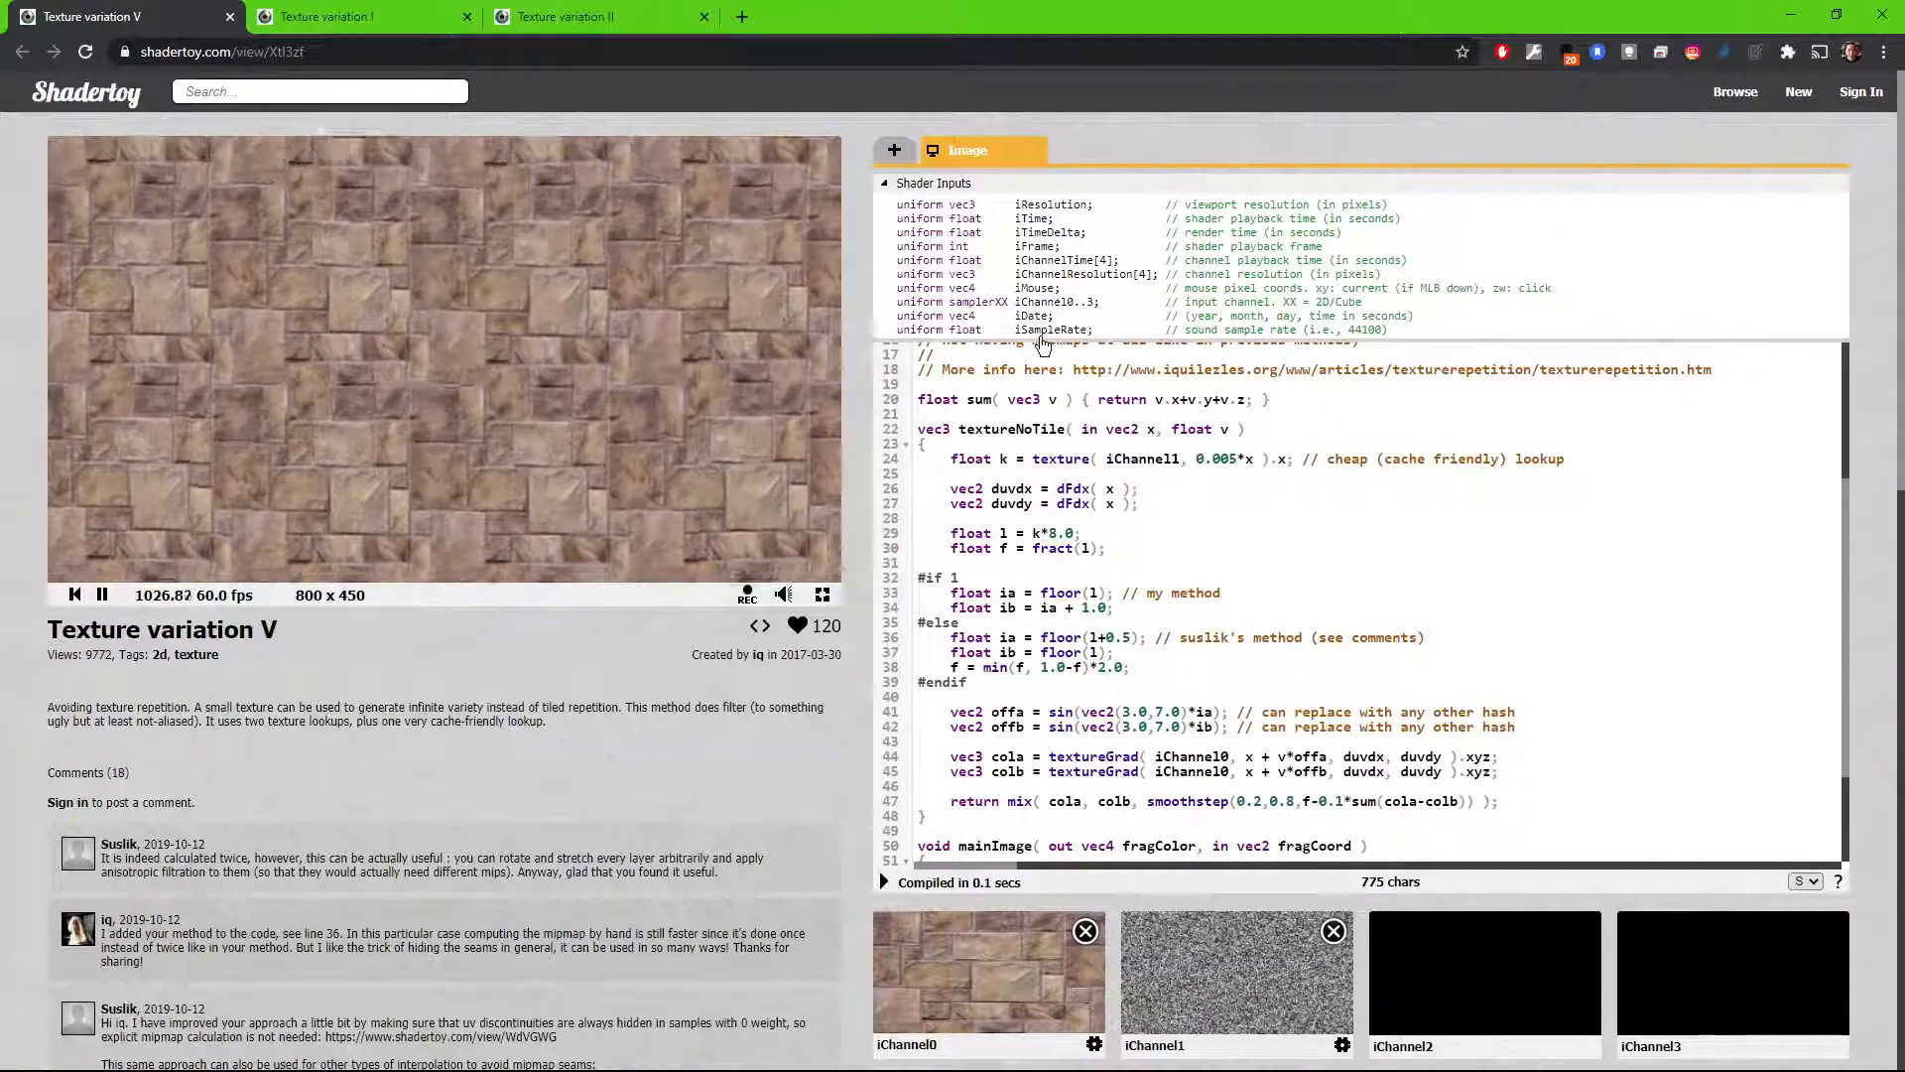
click(1002, 183)
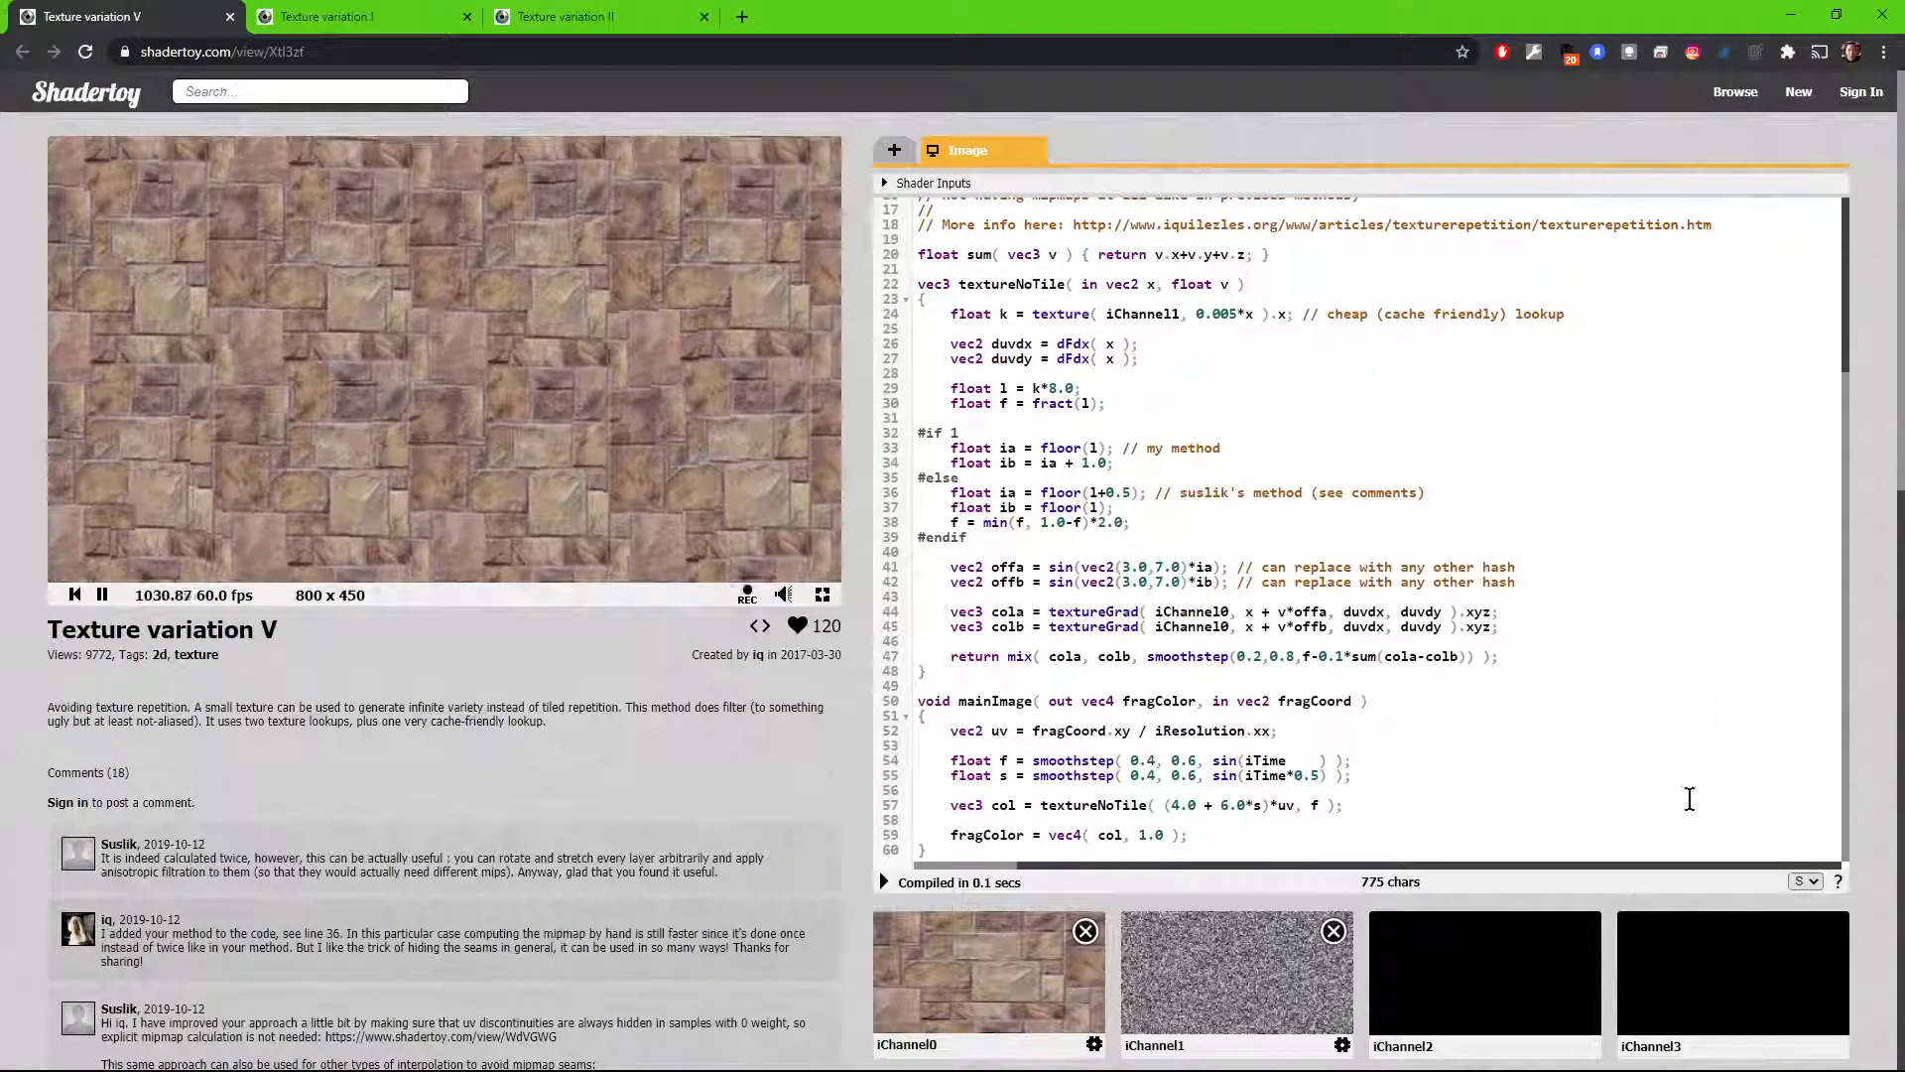
click(1806, 881)
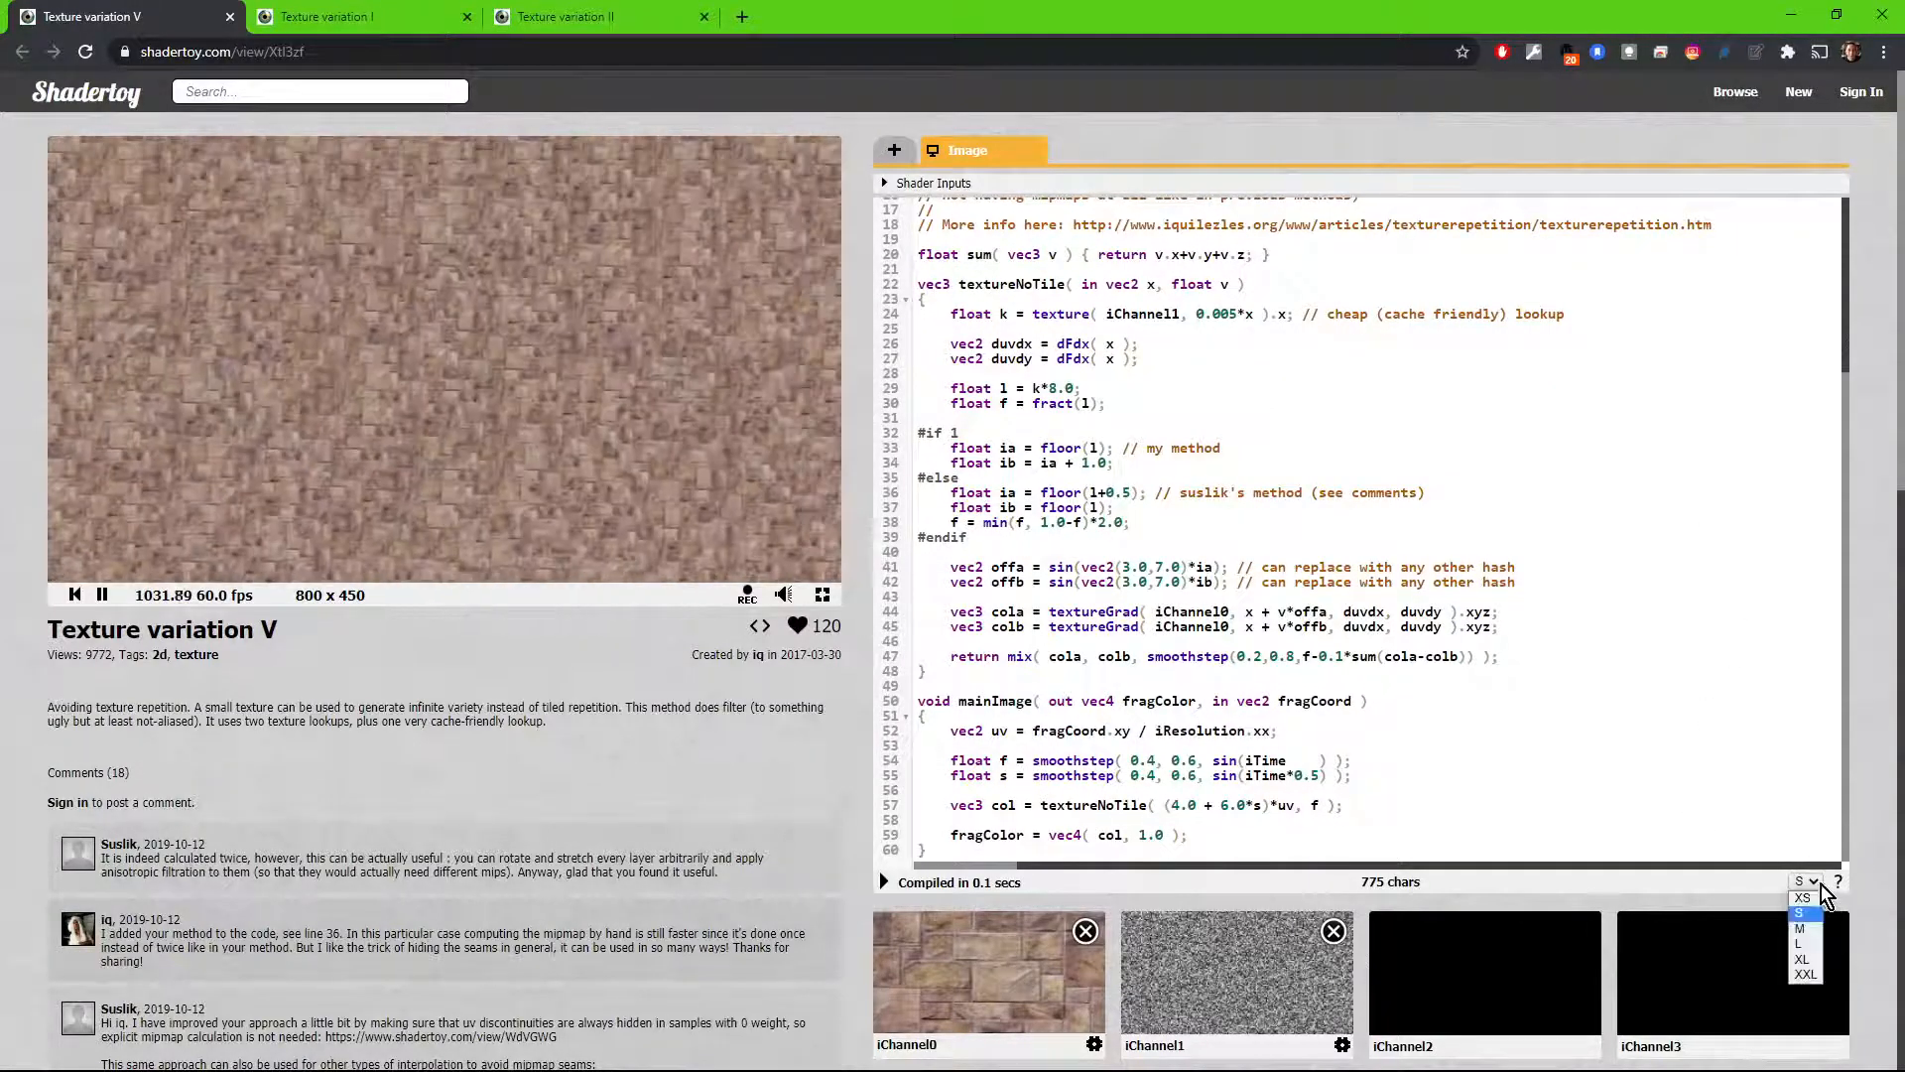
click(1876, 867)
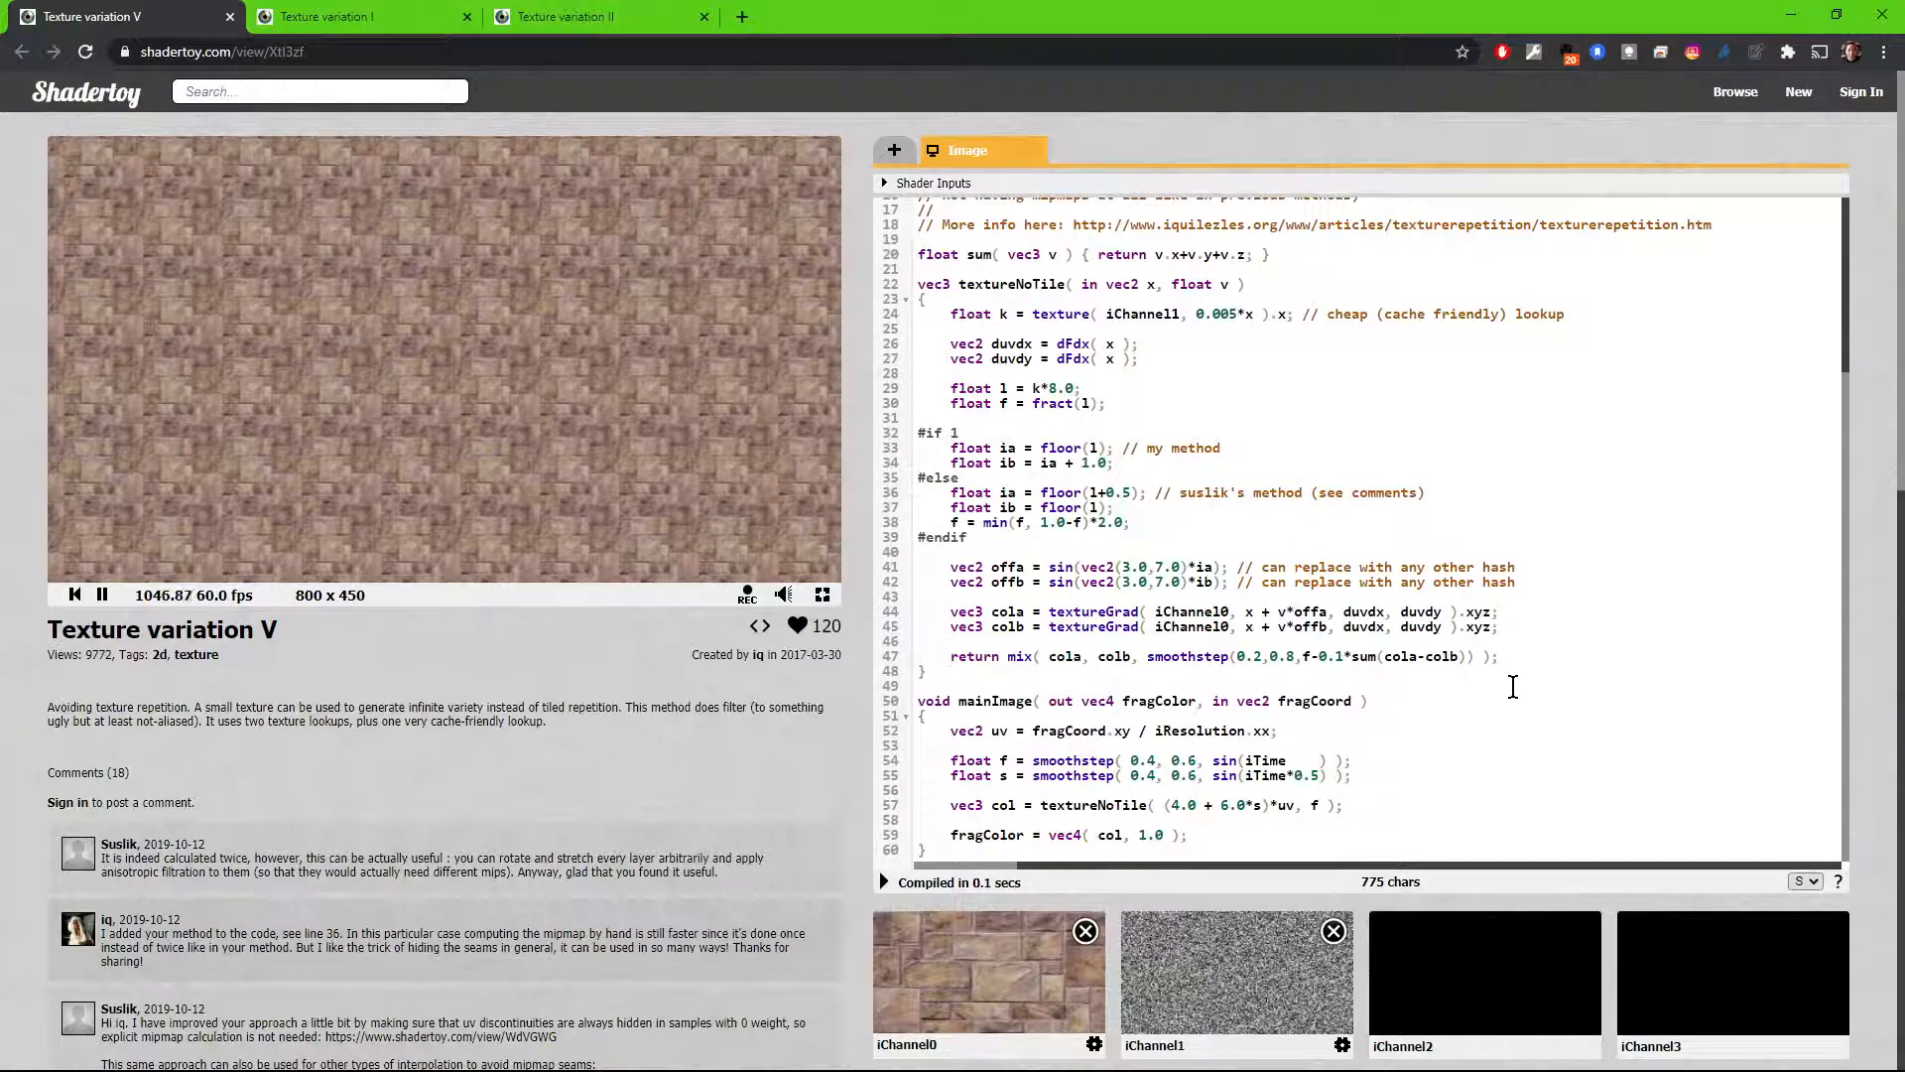
Step: Switch to LightWave Layout, close the Surface Editor, and load the recent scene TwoWheels.lws without saving the current one
key(alt+Tab)
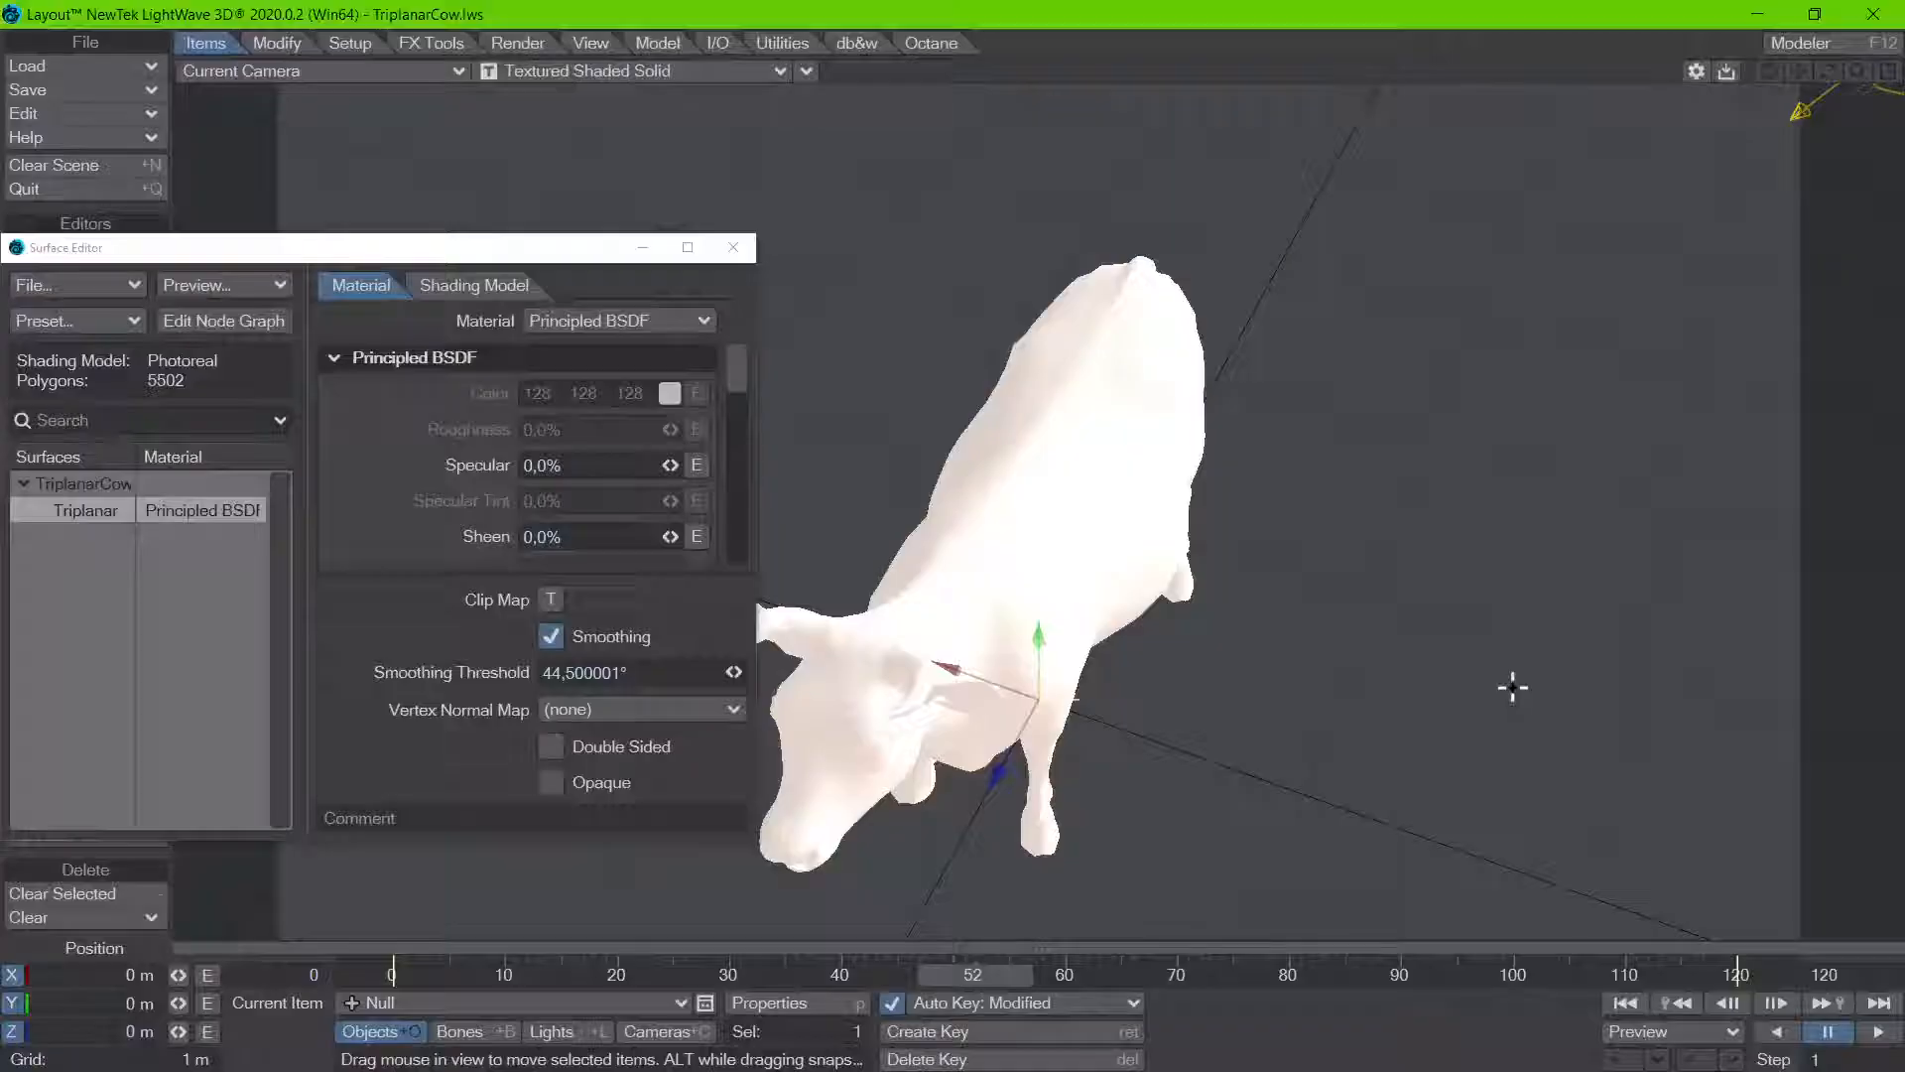
click(732, 248)
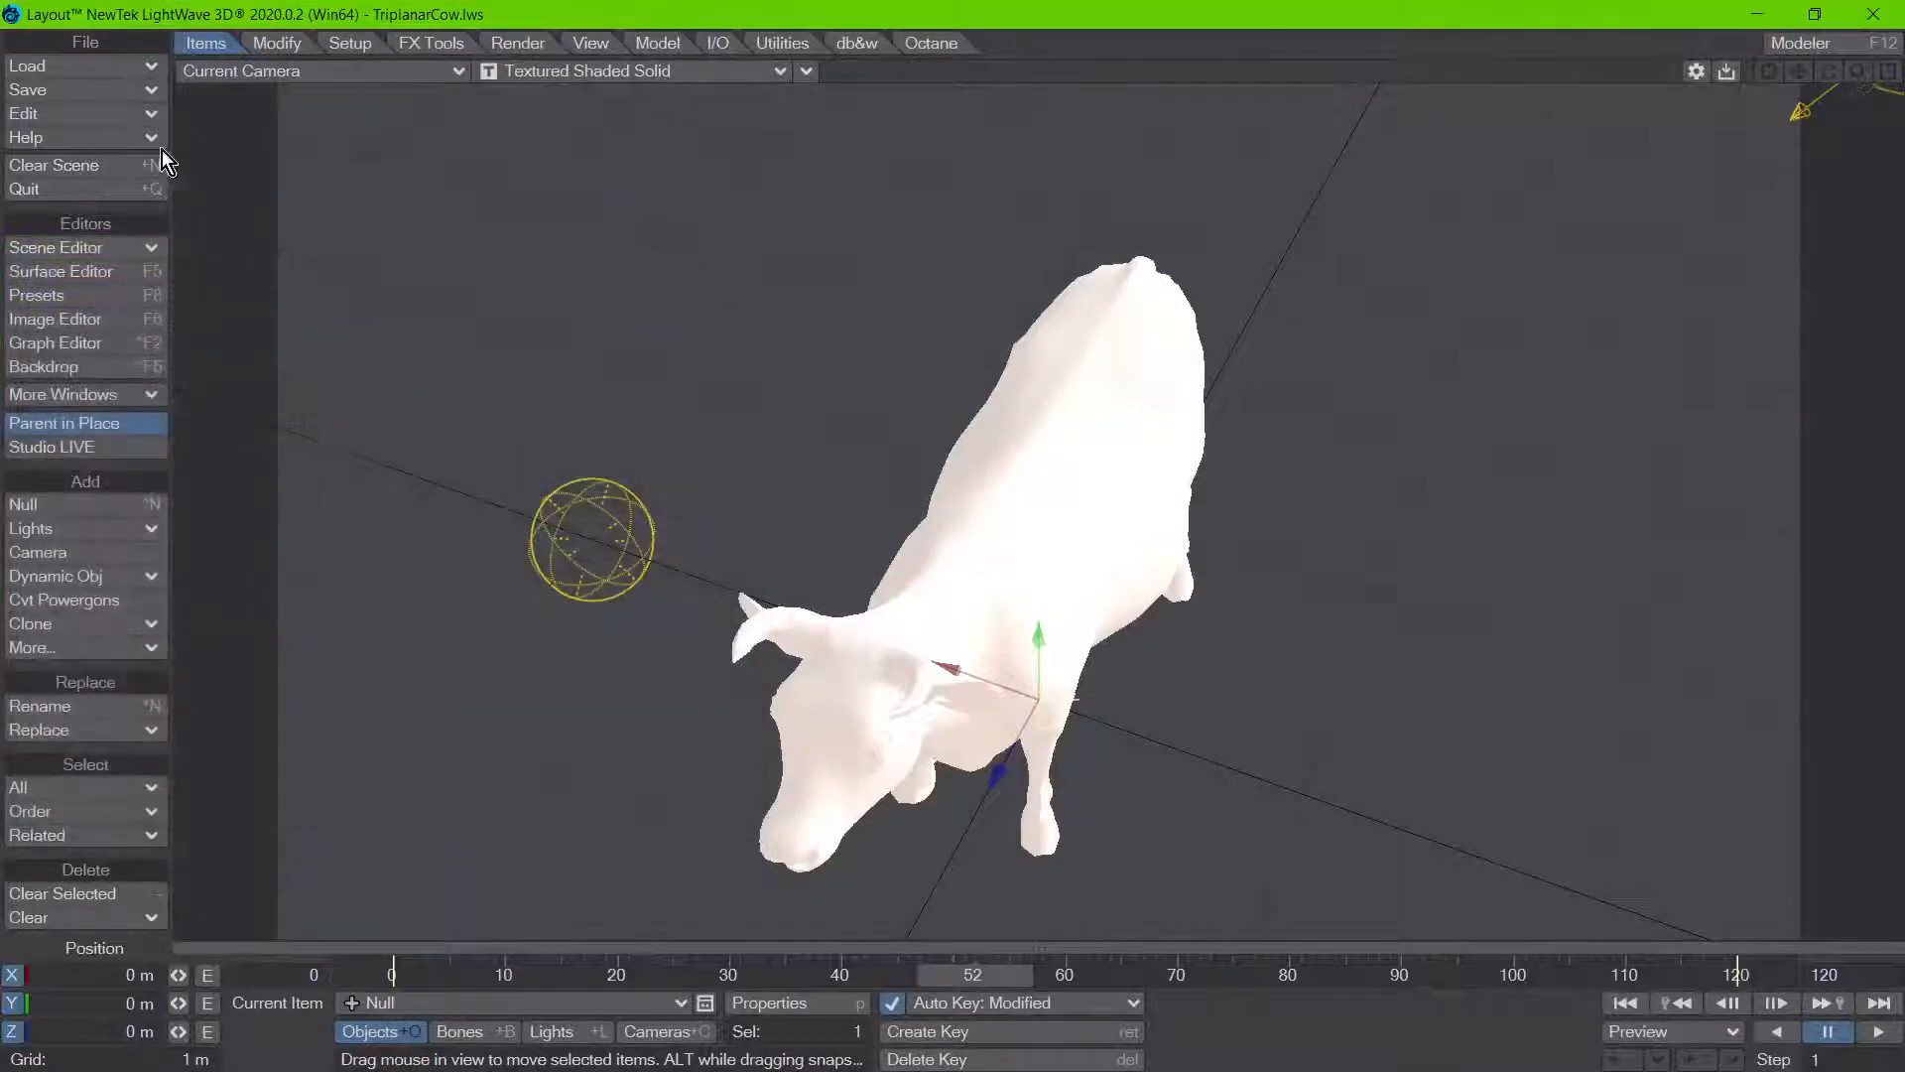
click(75, 67)
mouse_move(116, 157)
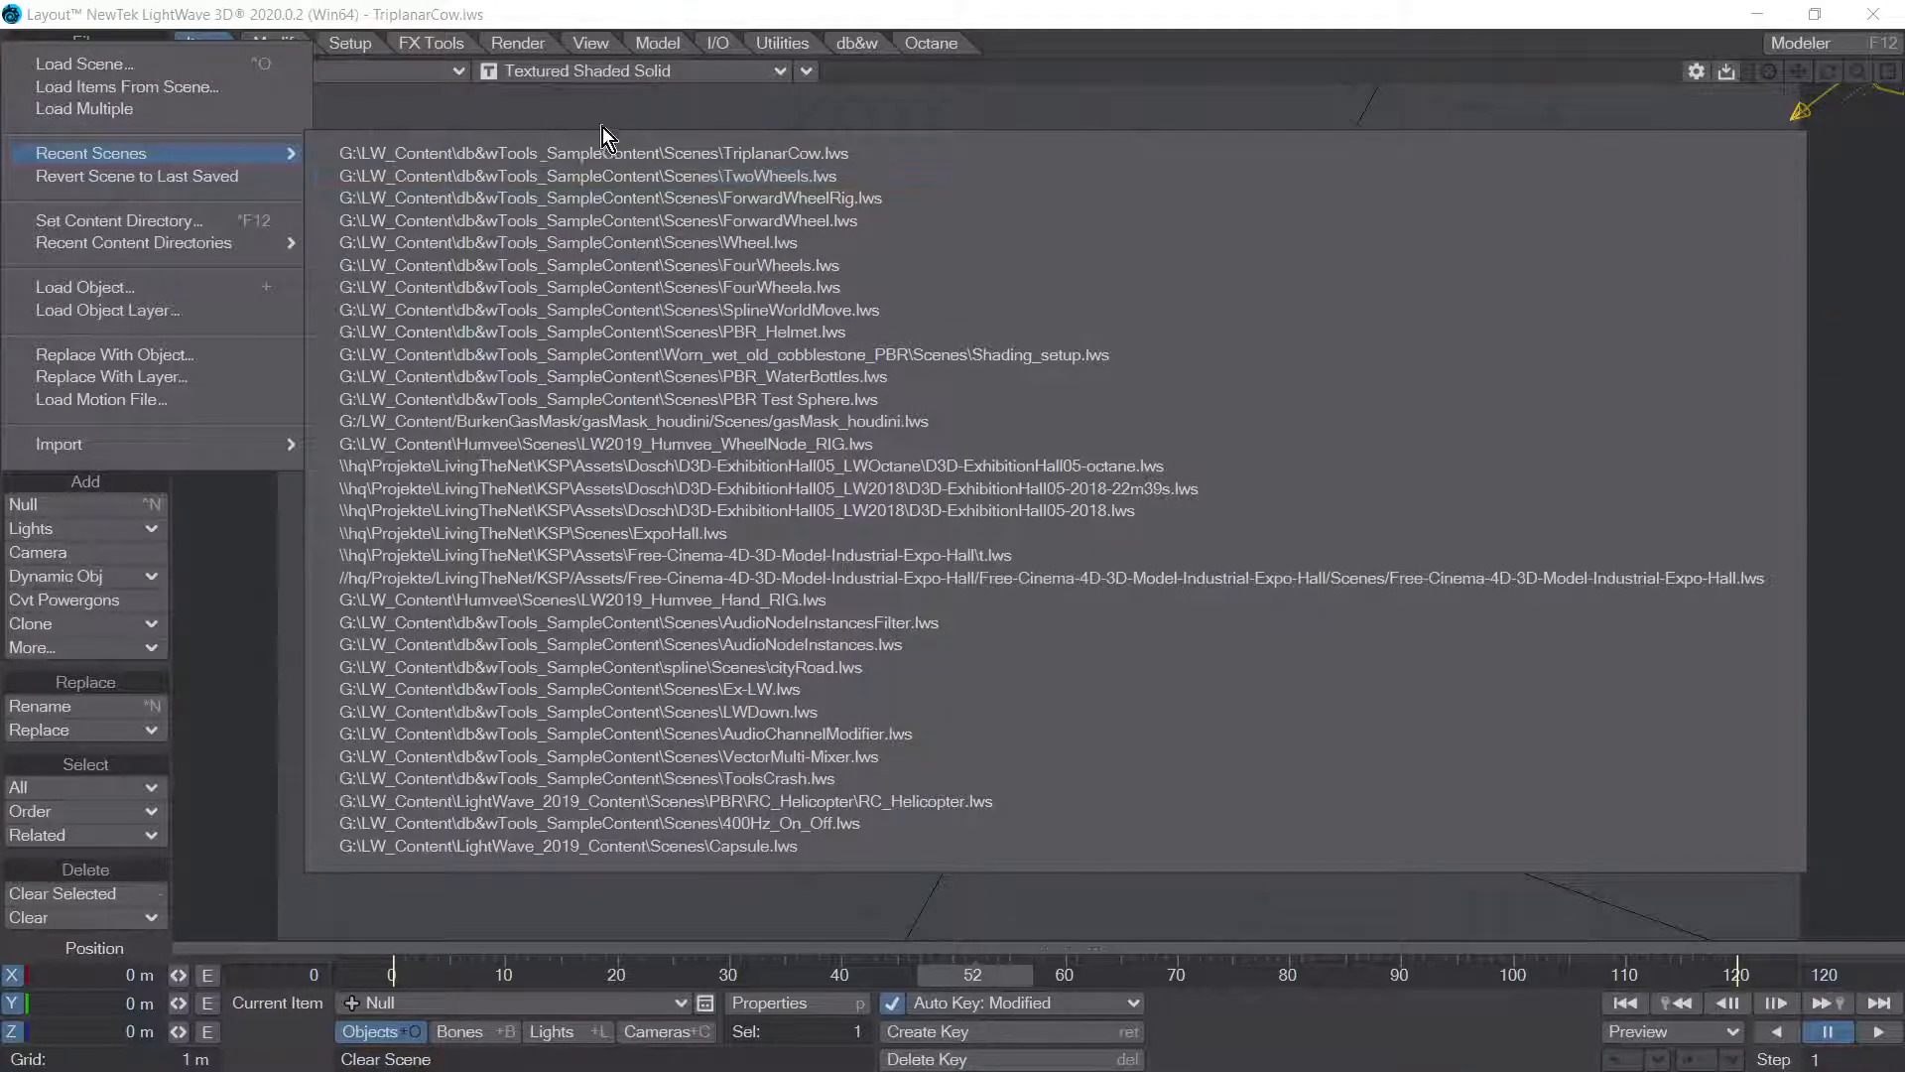
click(603, 175)
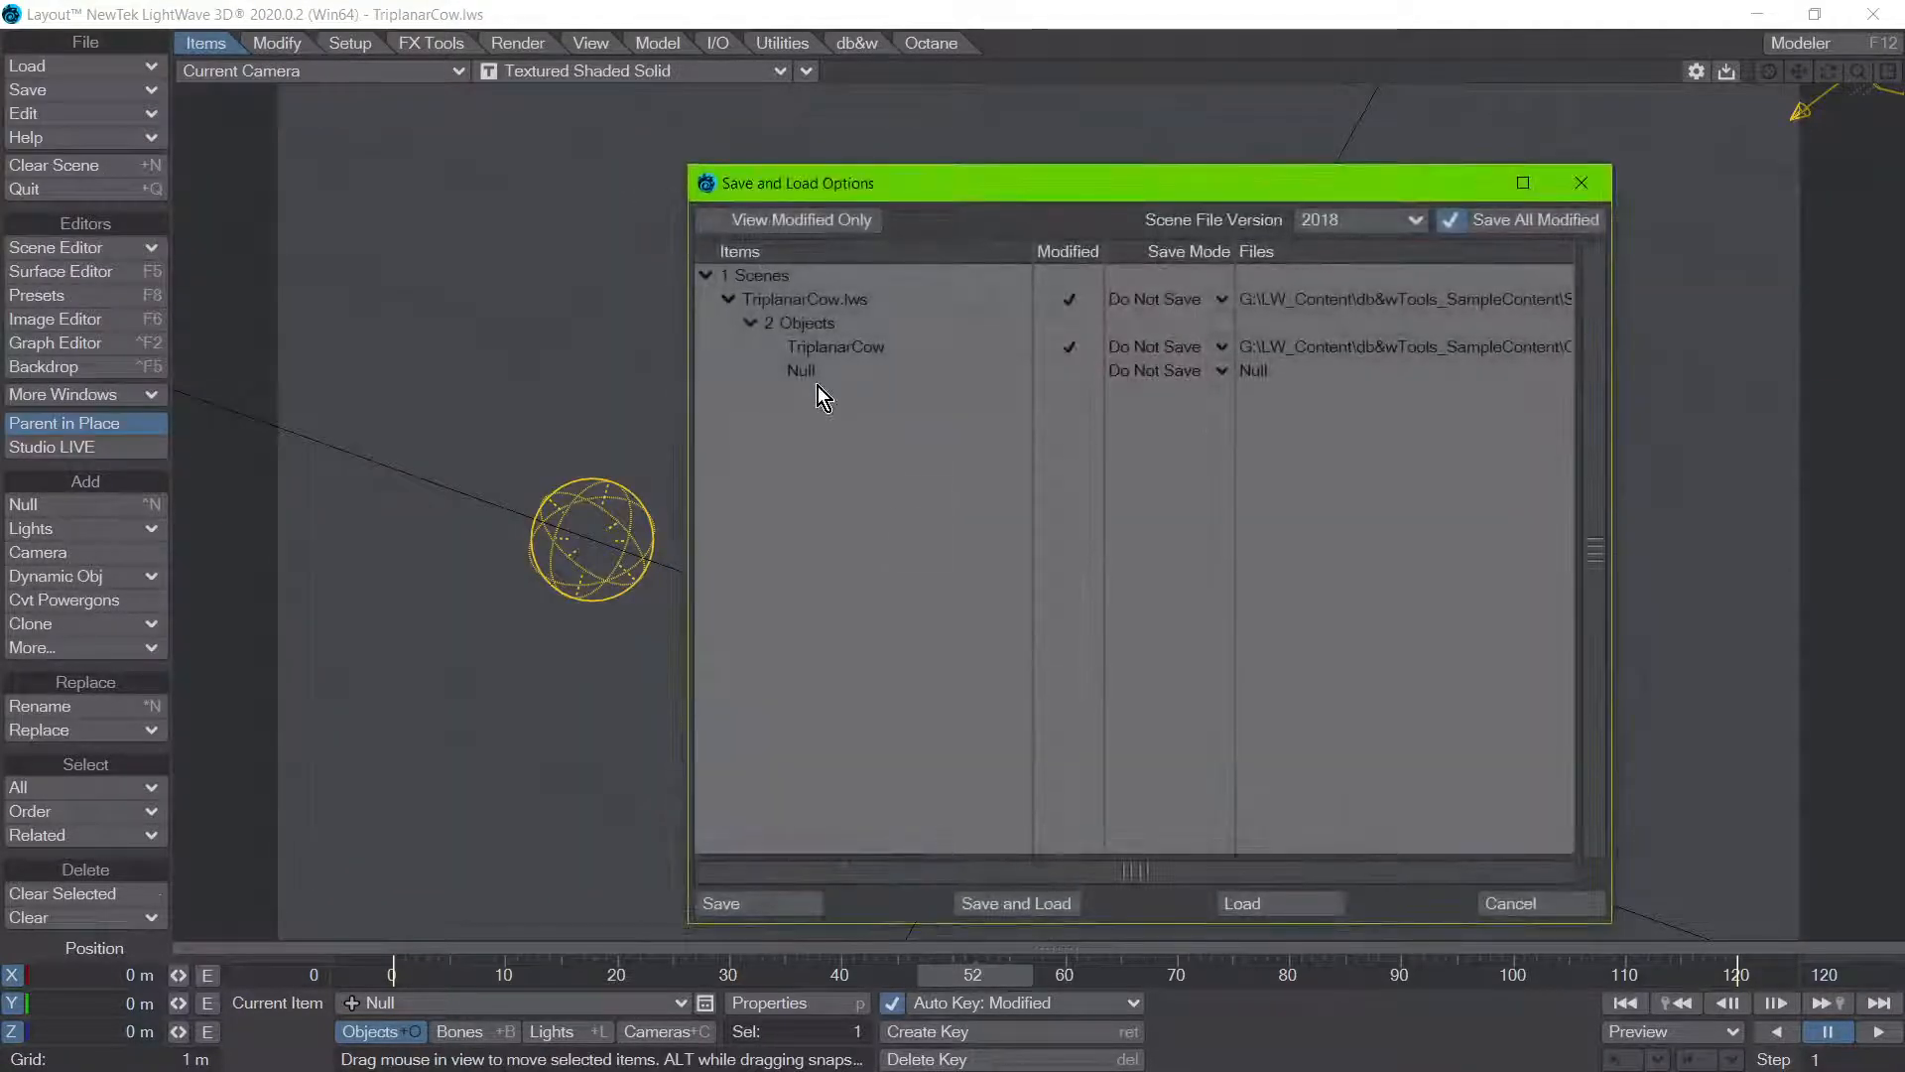
click(1252, 903)
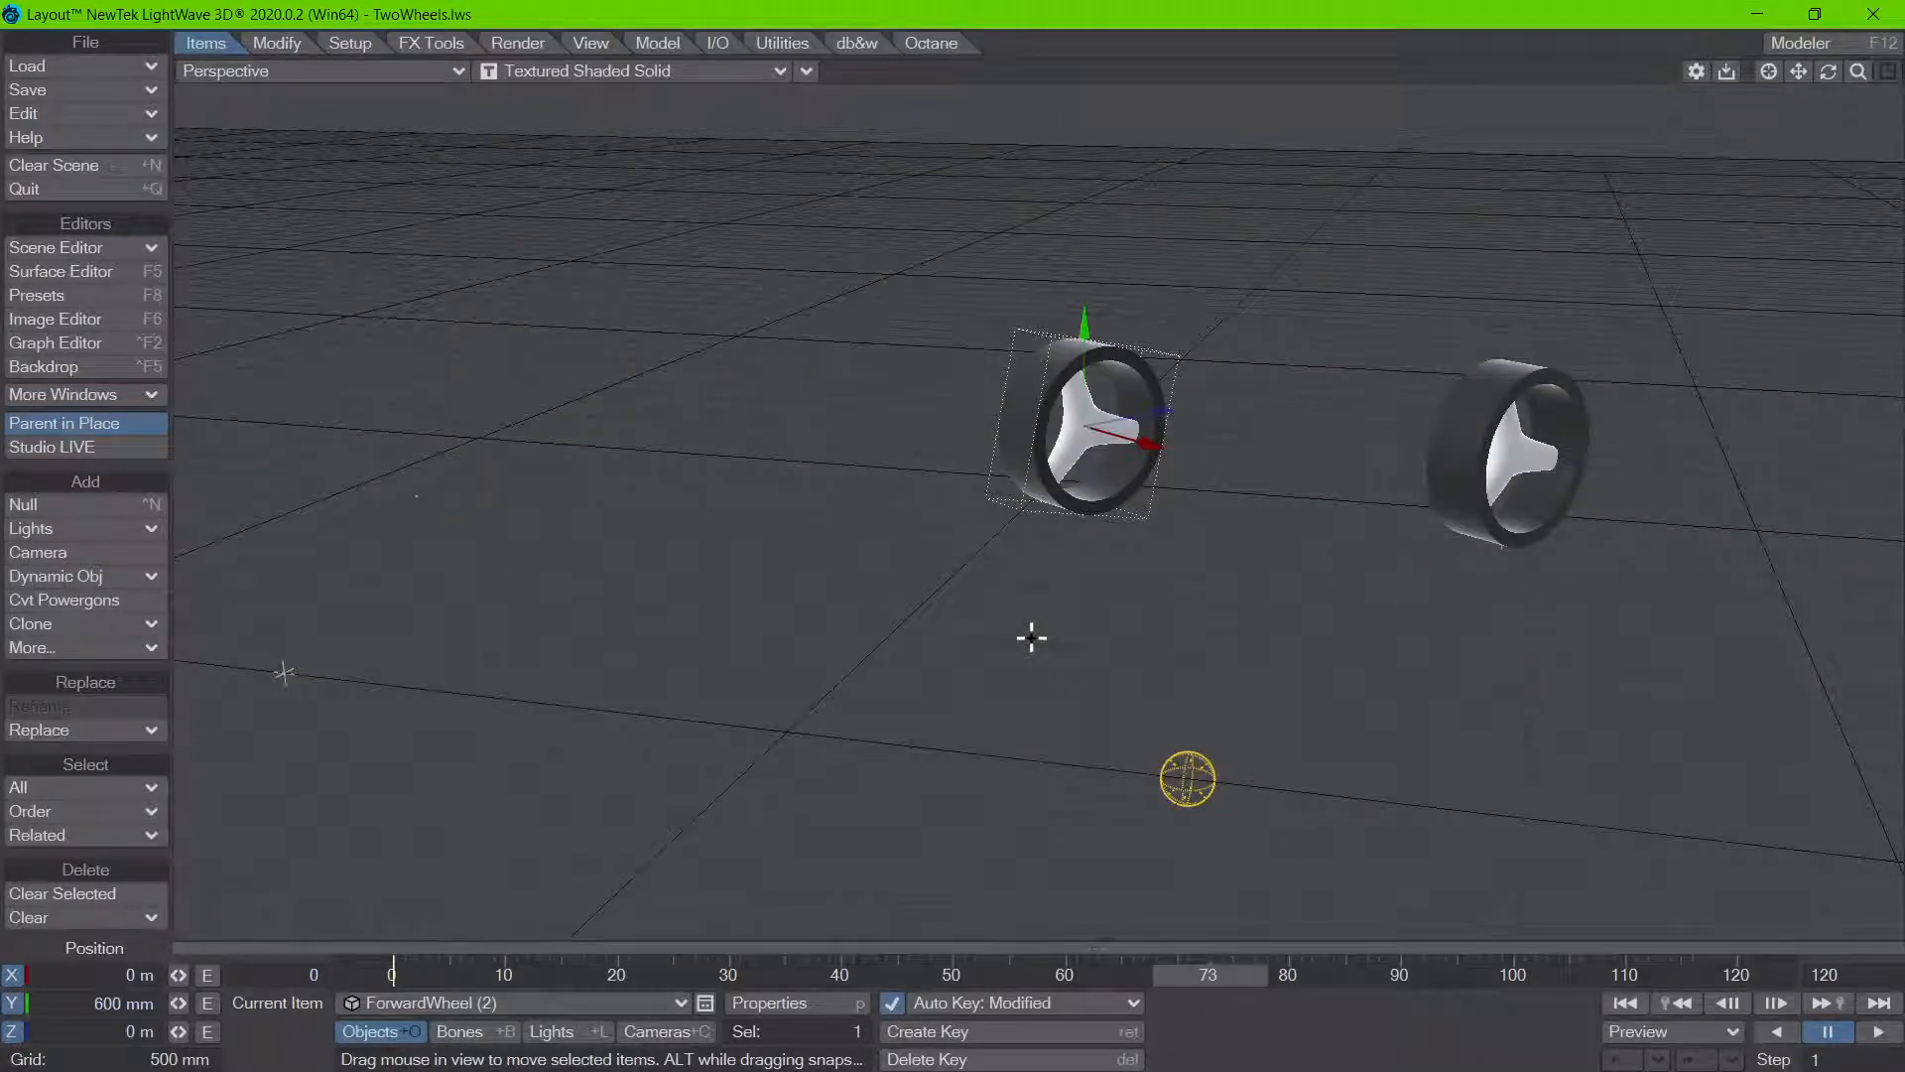
Step: Return to the first frame and open the Wheel Rotation node settings from ForwardWheel (1)'s nodal motion
click(1625, 1003)
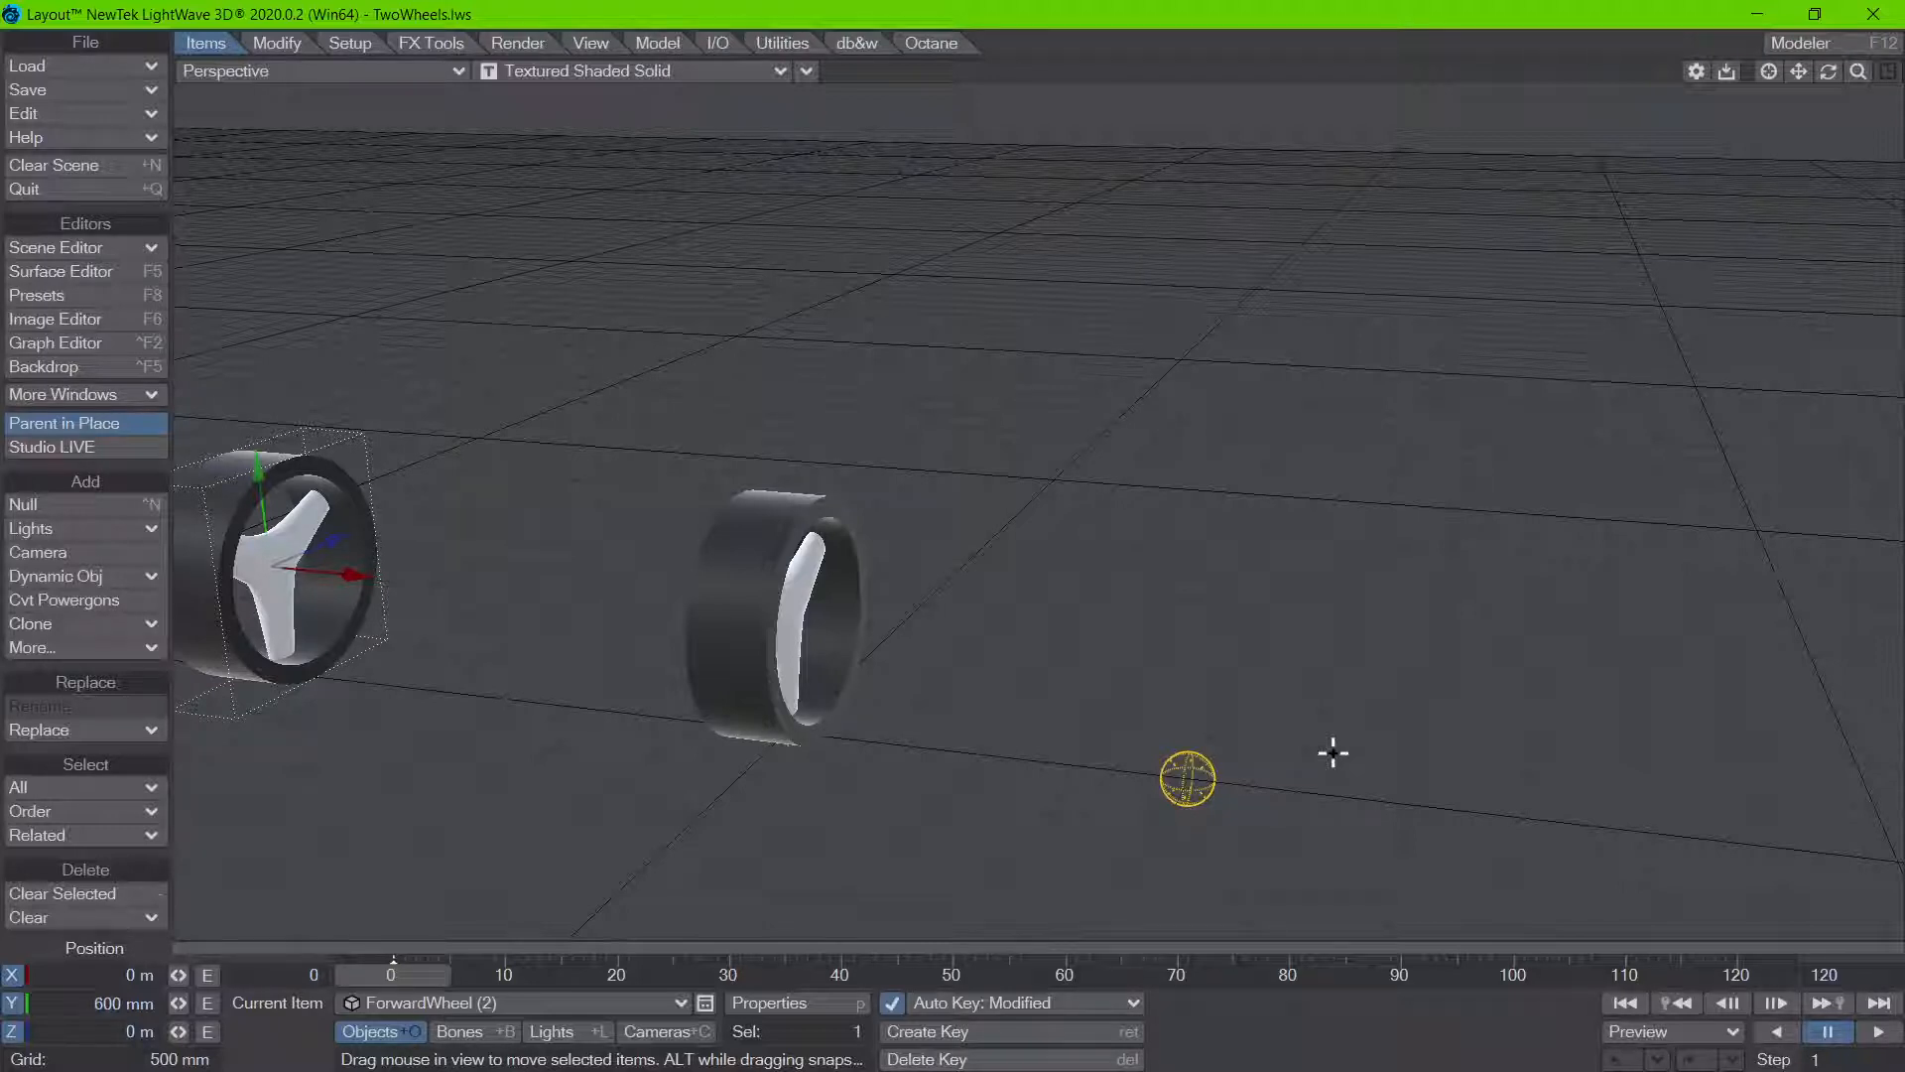
click(775, 511)
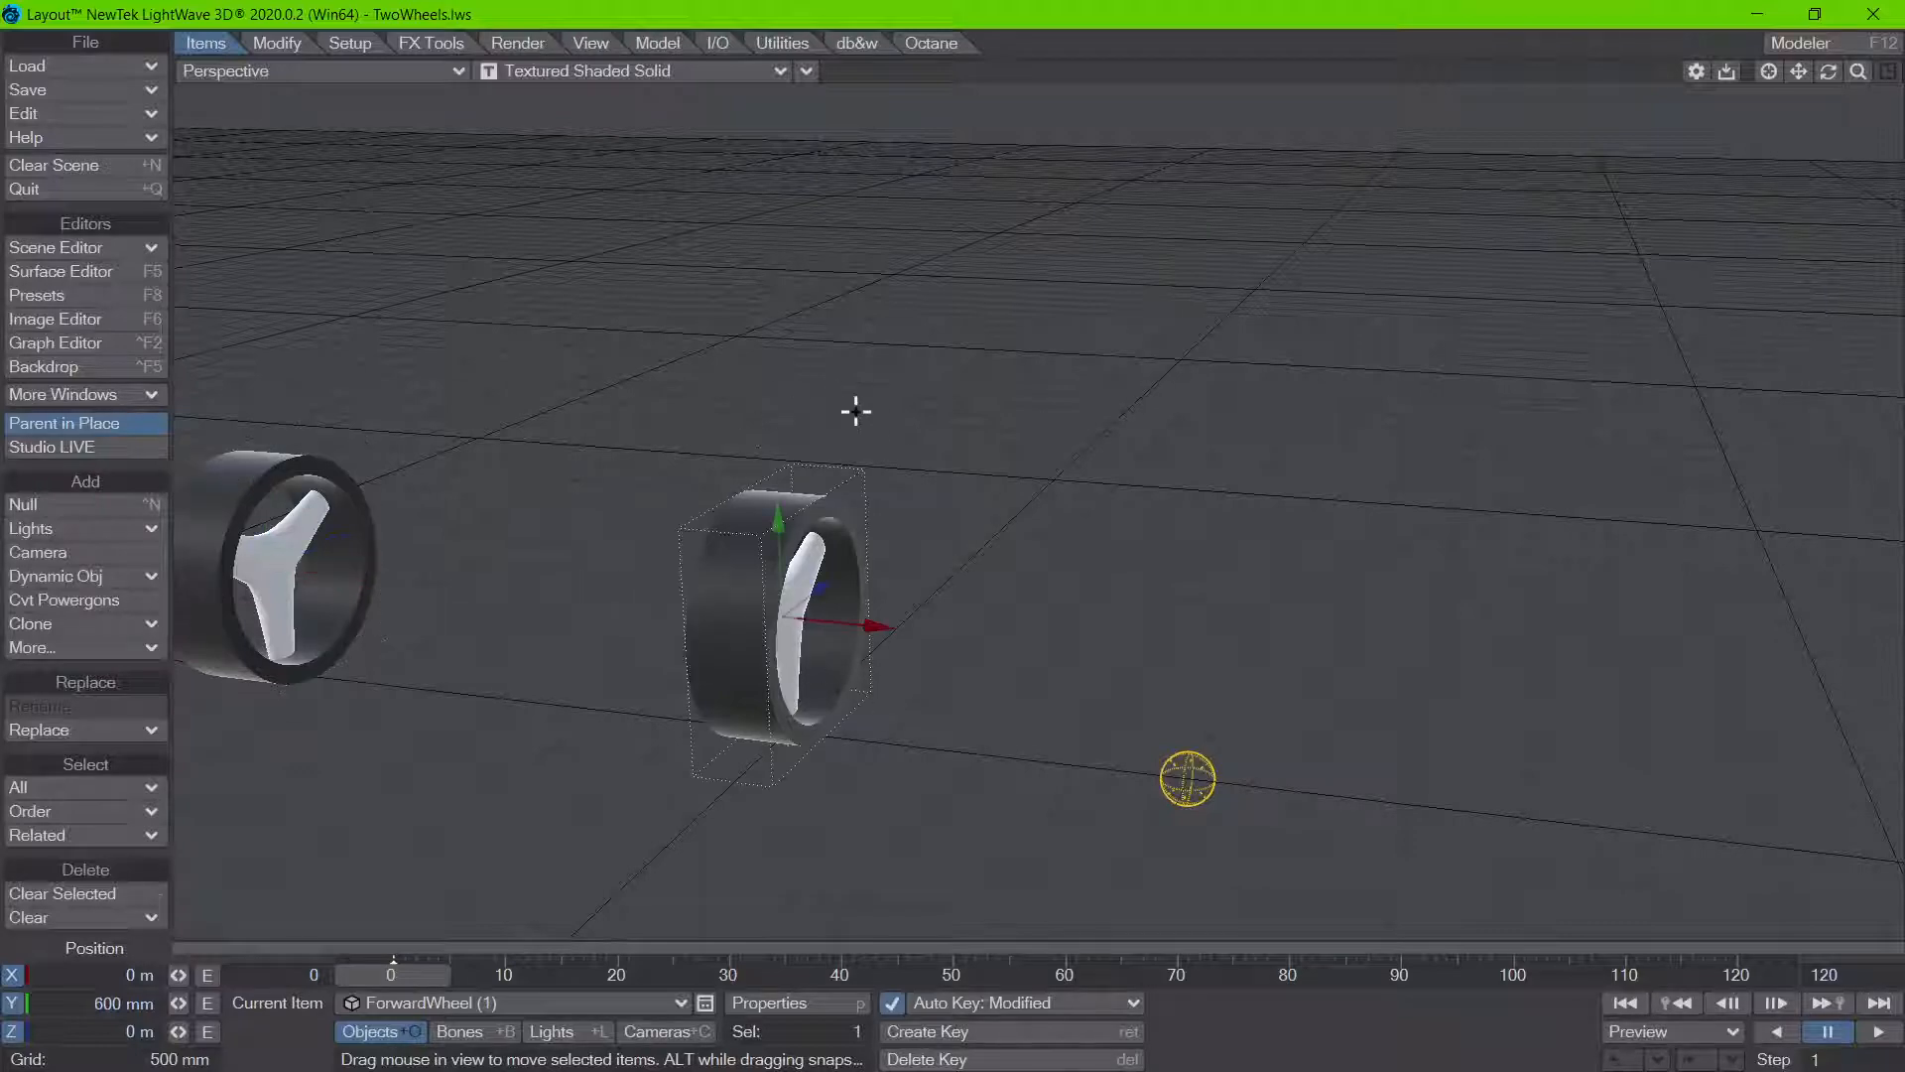
key(m)
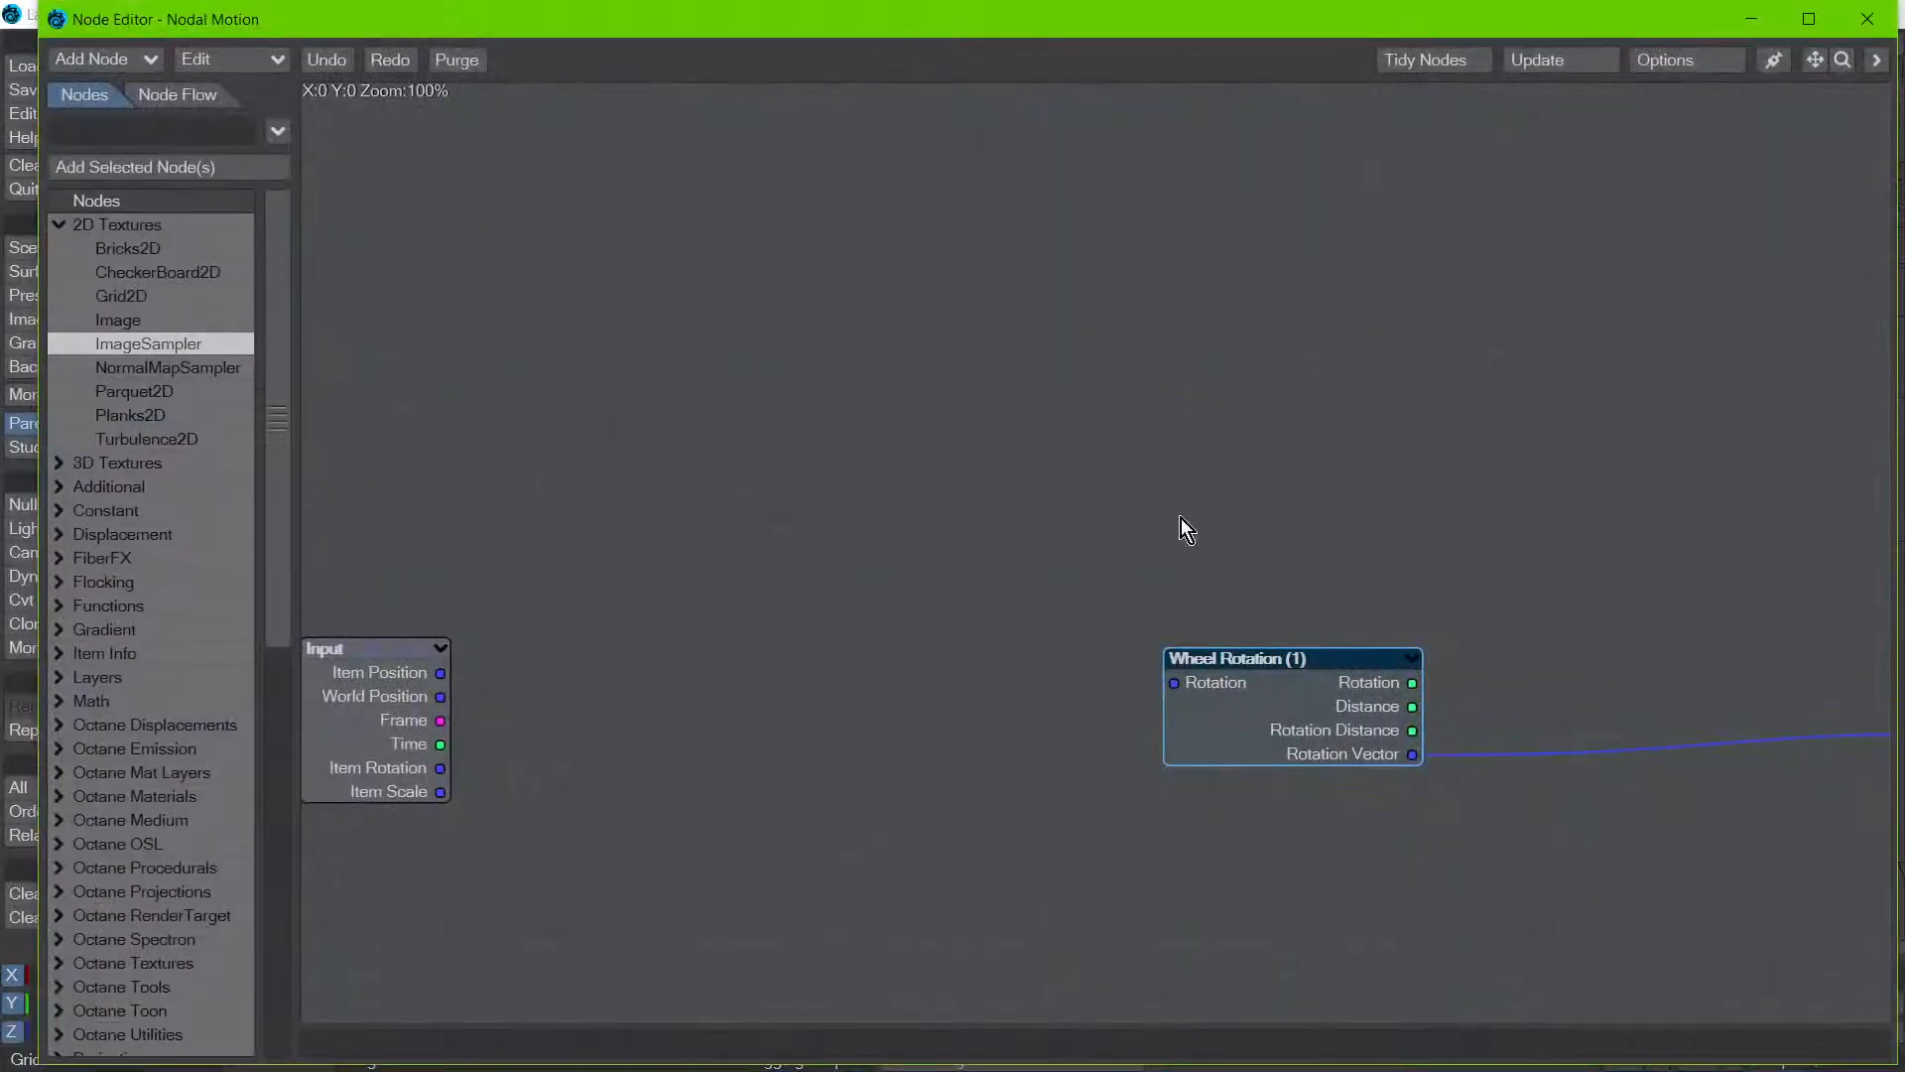
mouse_move(797, 39)
mouse_down()
mouse_move(603, 268)
mouse_move(247, 110)
mouse_move(759, 40)
mouse_up()
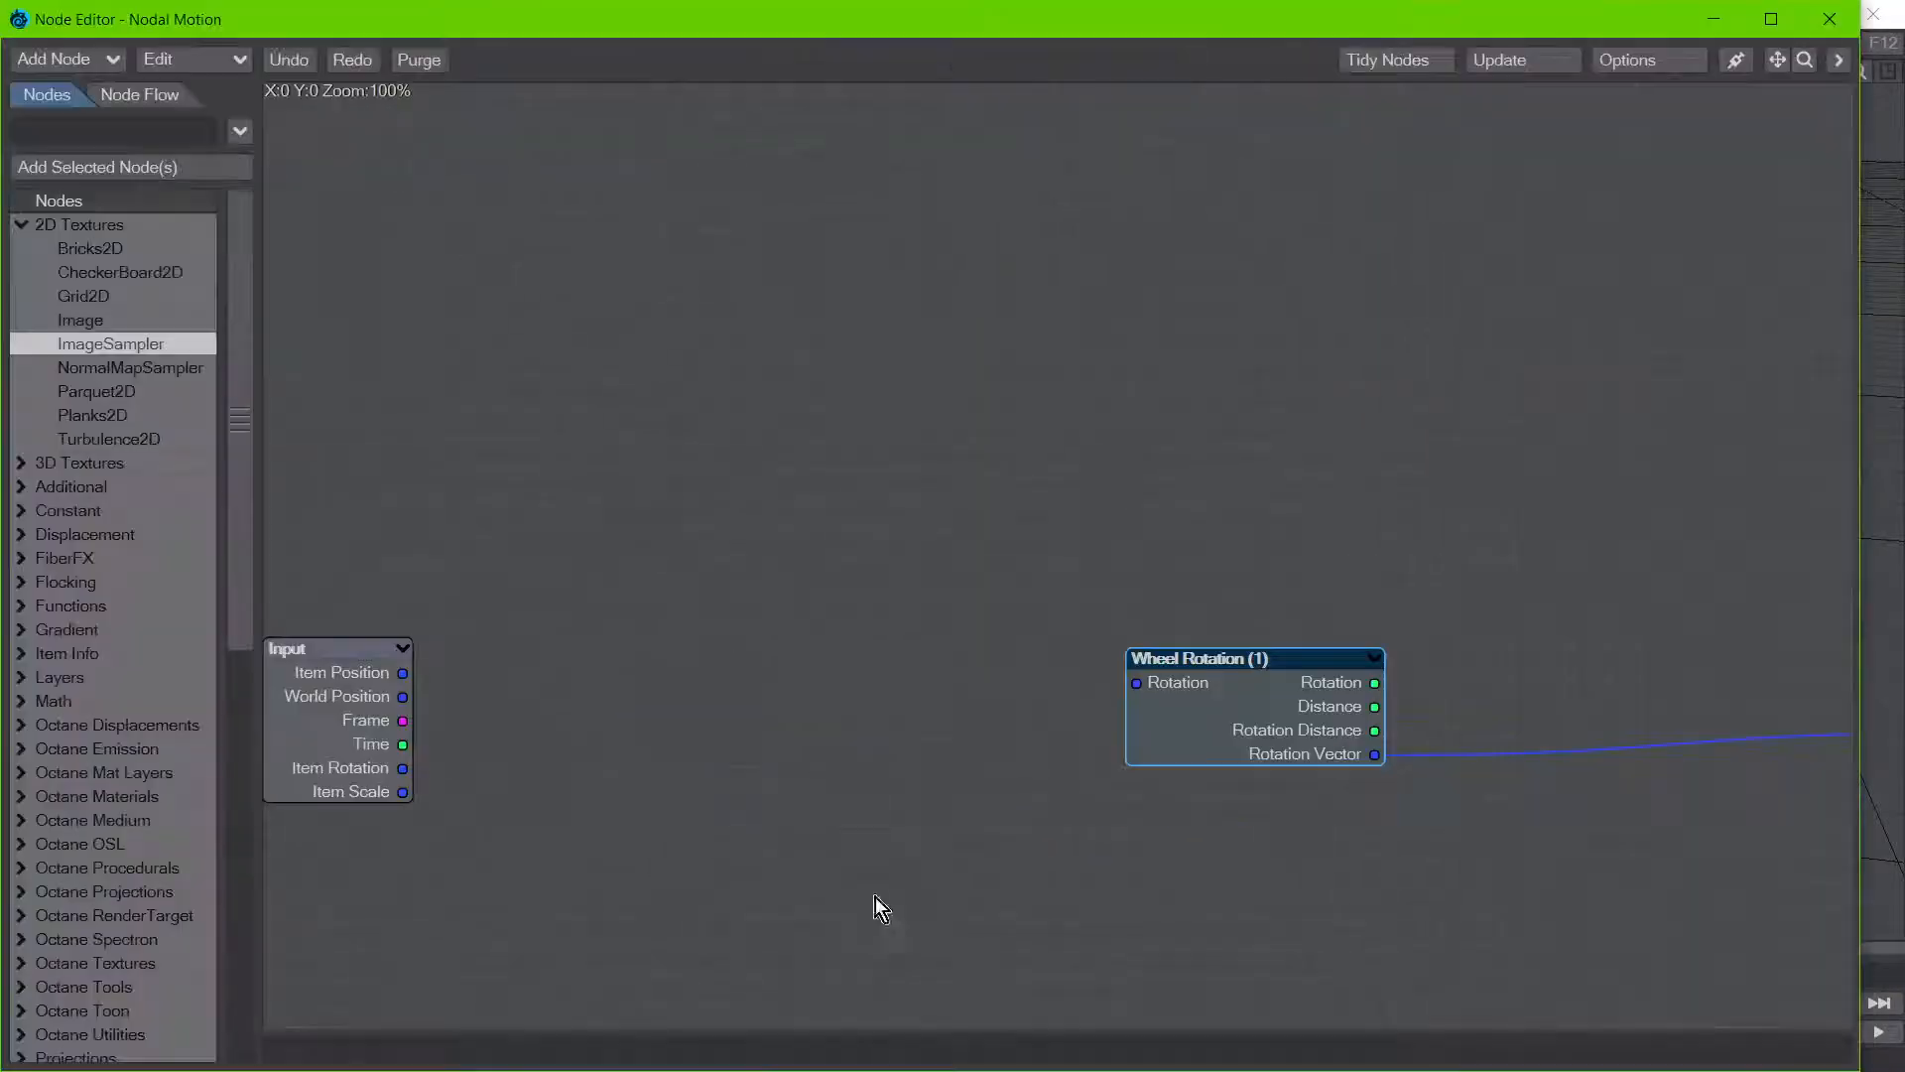
double_click(1301, 731)
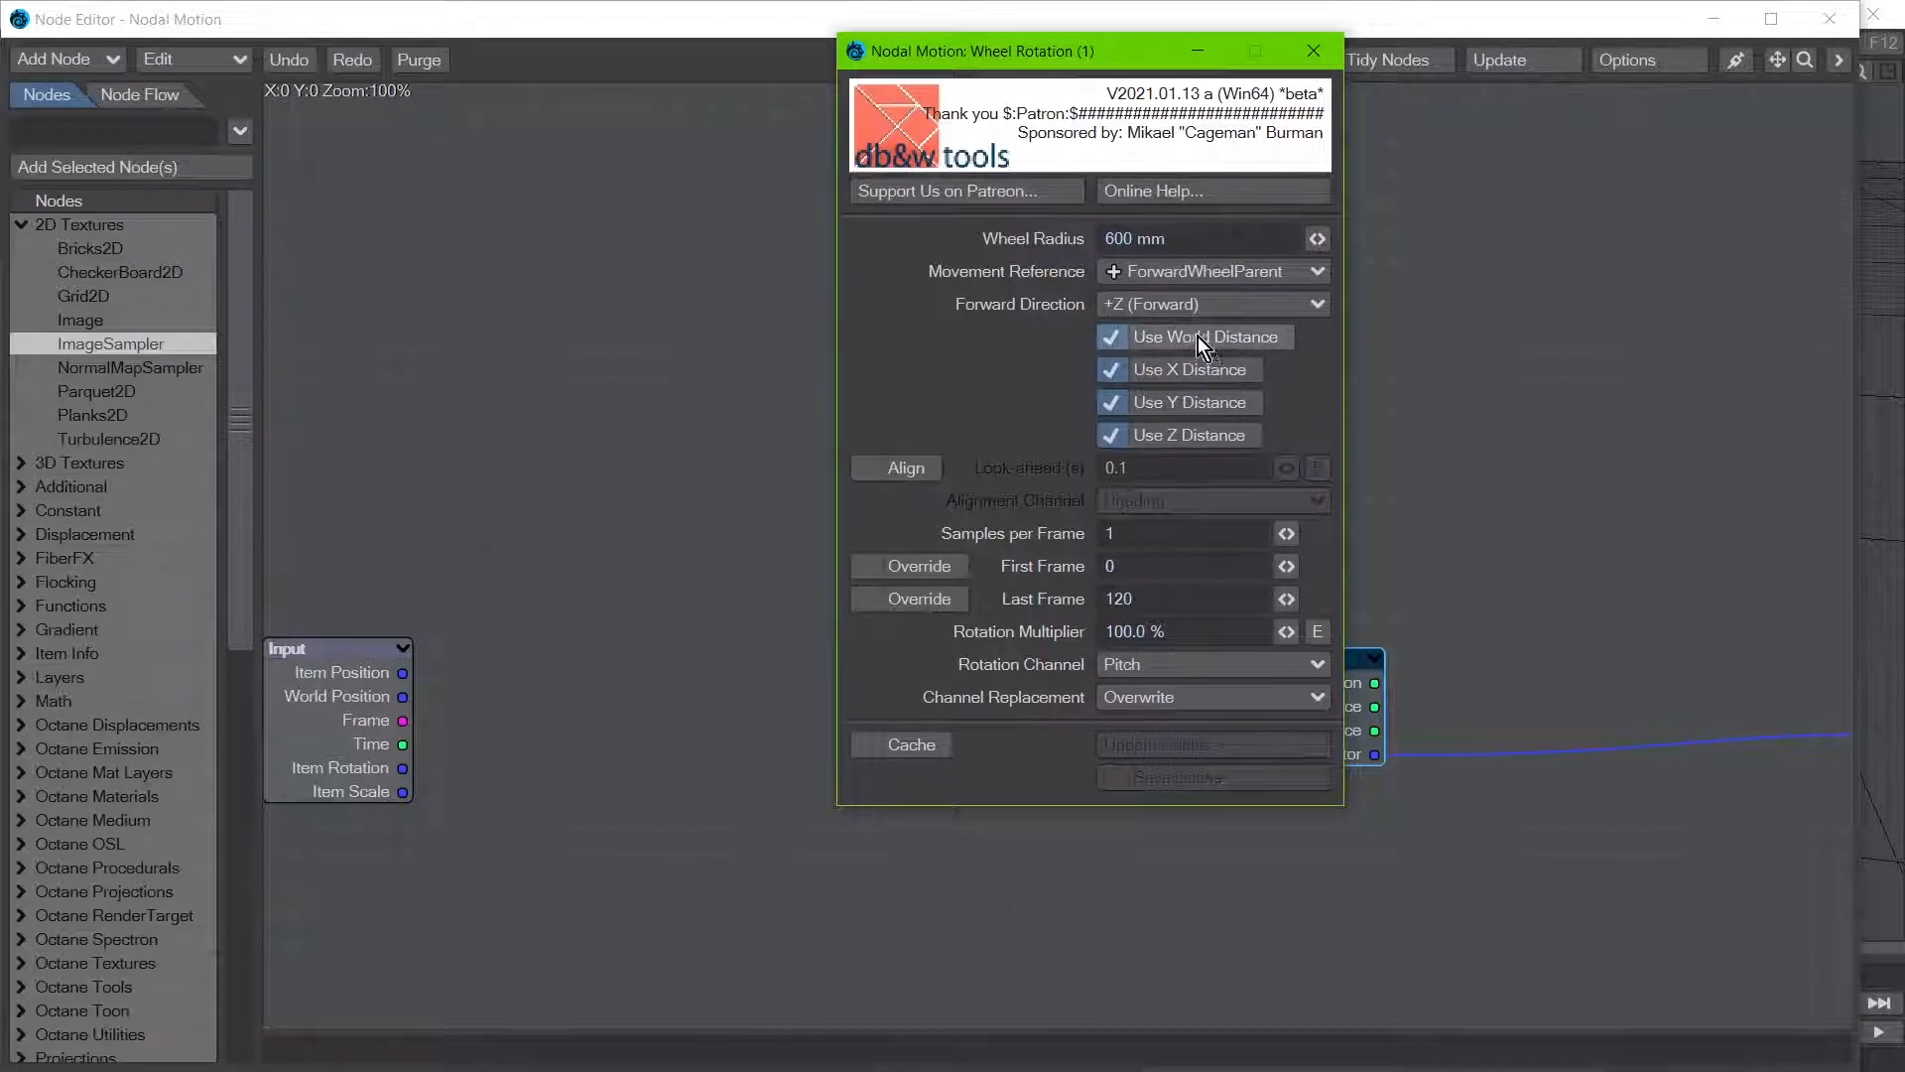
Step: Review the Forward Direction and Rotation Channel options of the Wheel Rotation node, keeping +Z (Forward) and Pitch, and close the node windows
click(1183, 304)
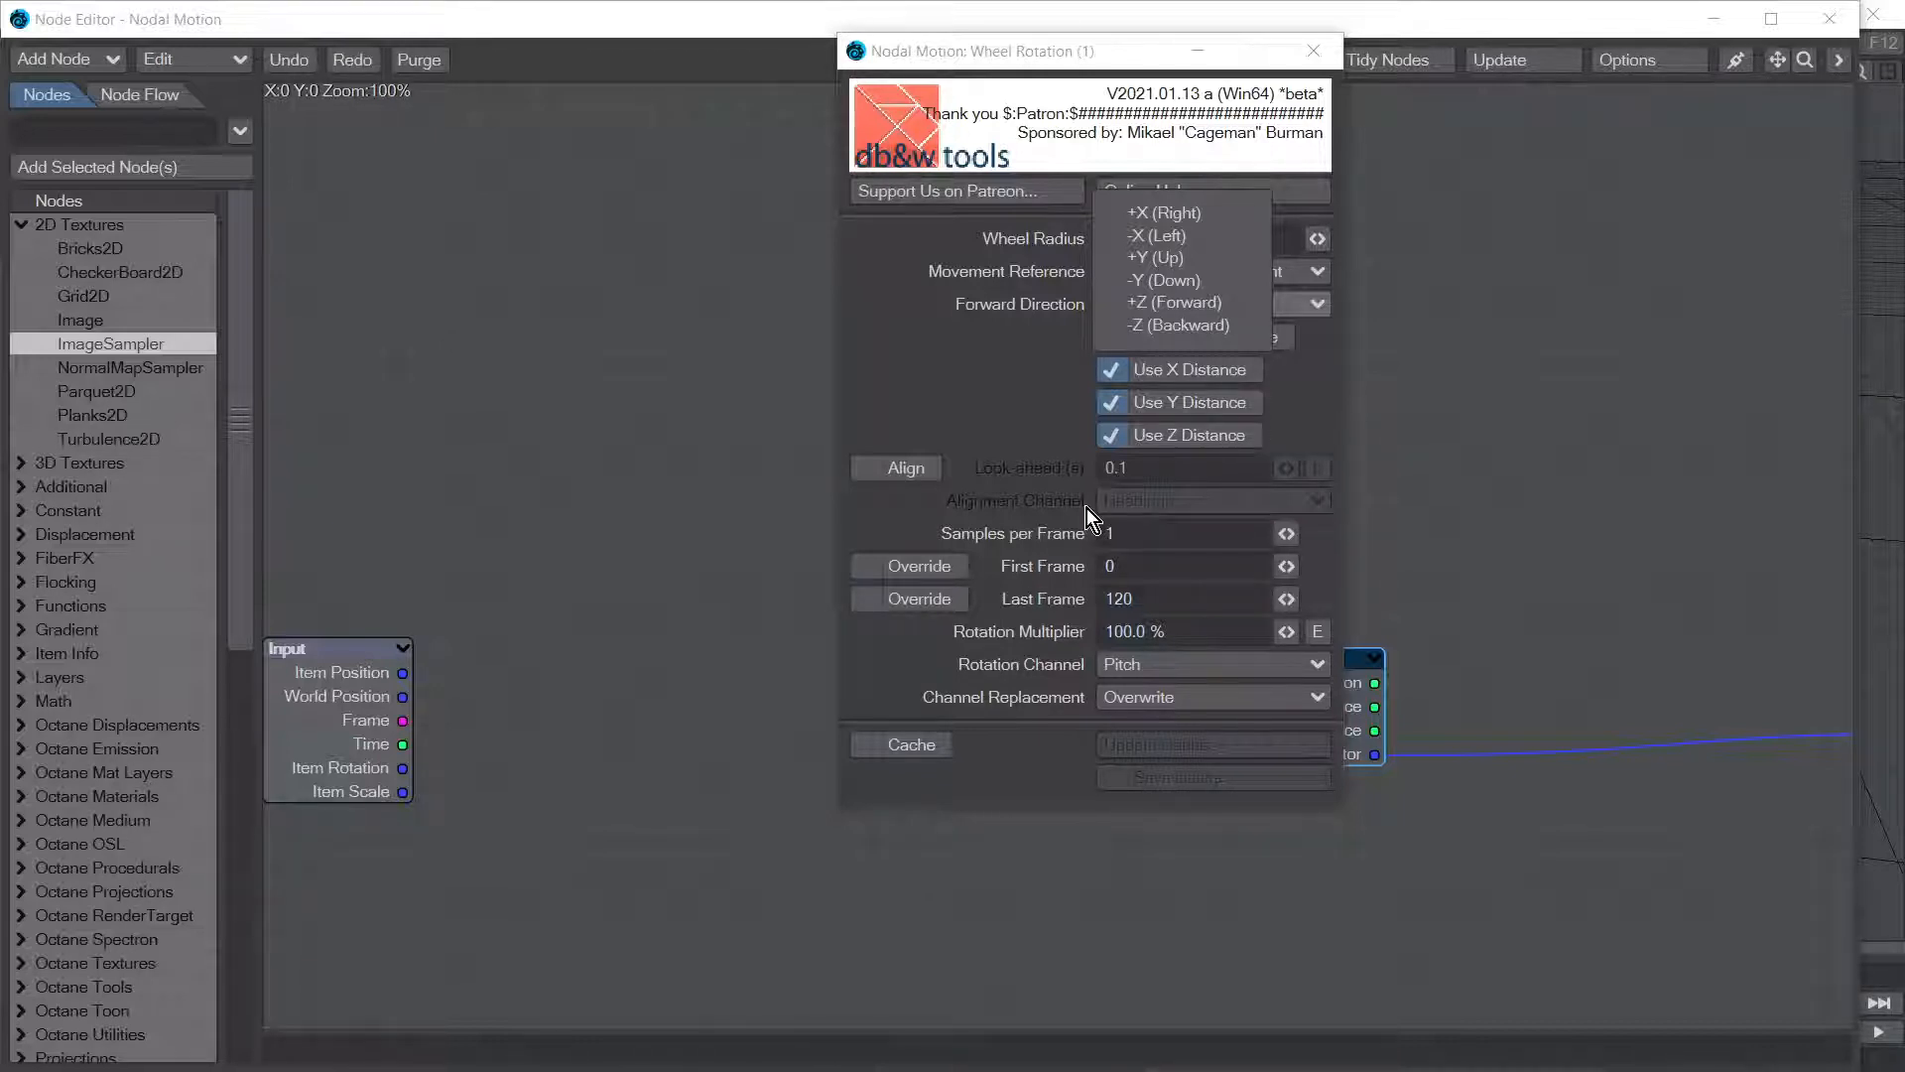
click(1016, 397)
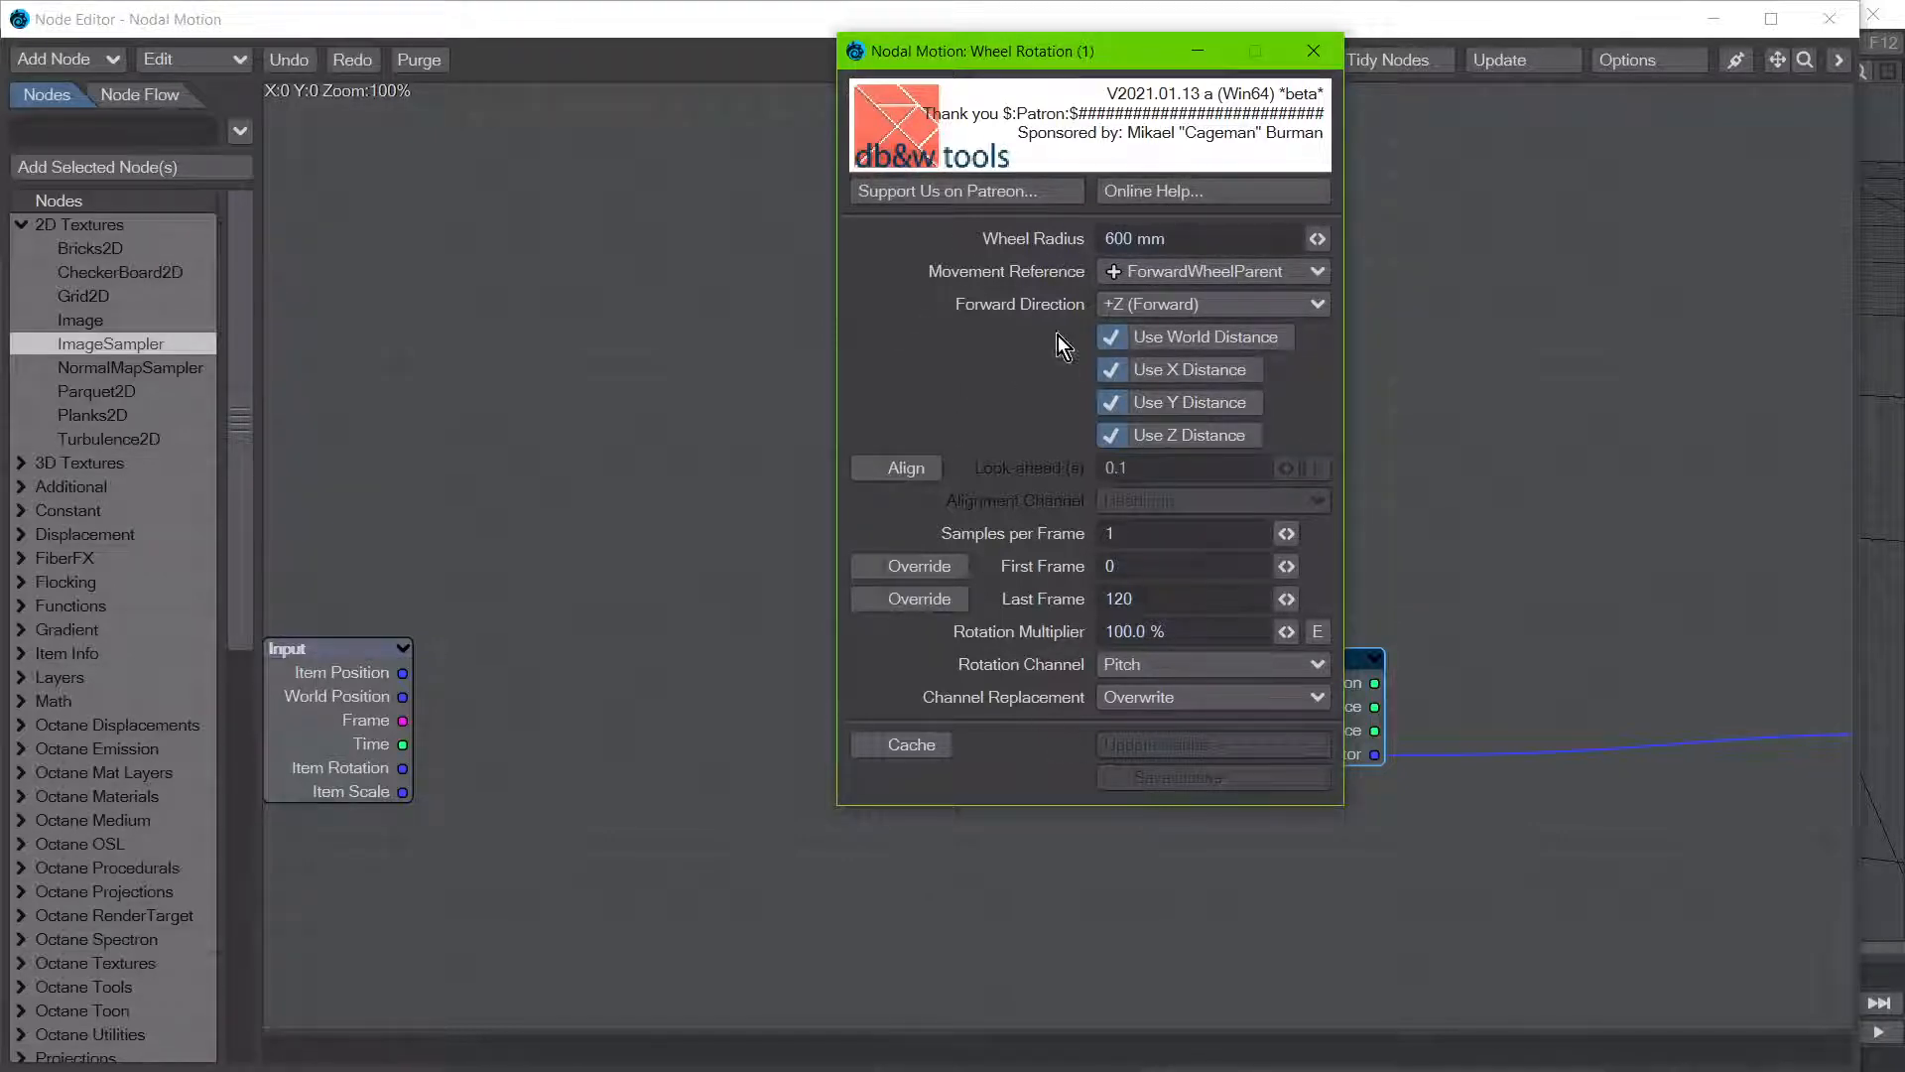
click(1159, 662)
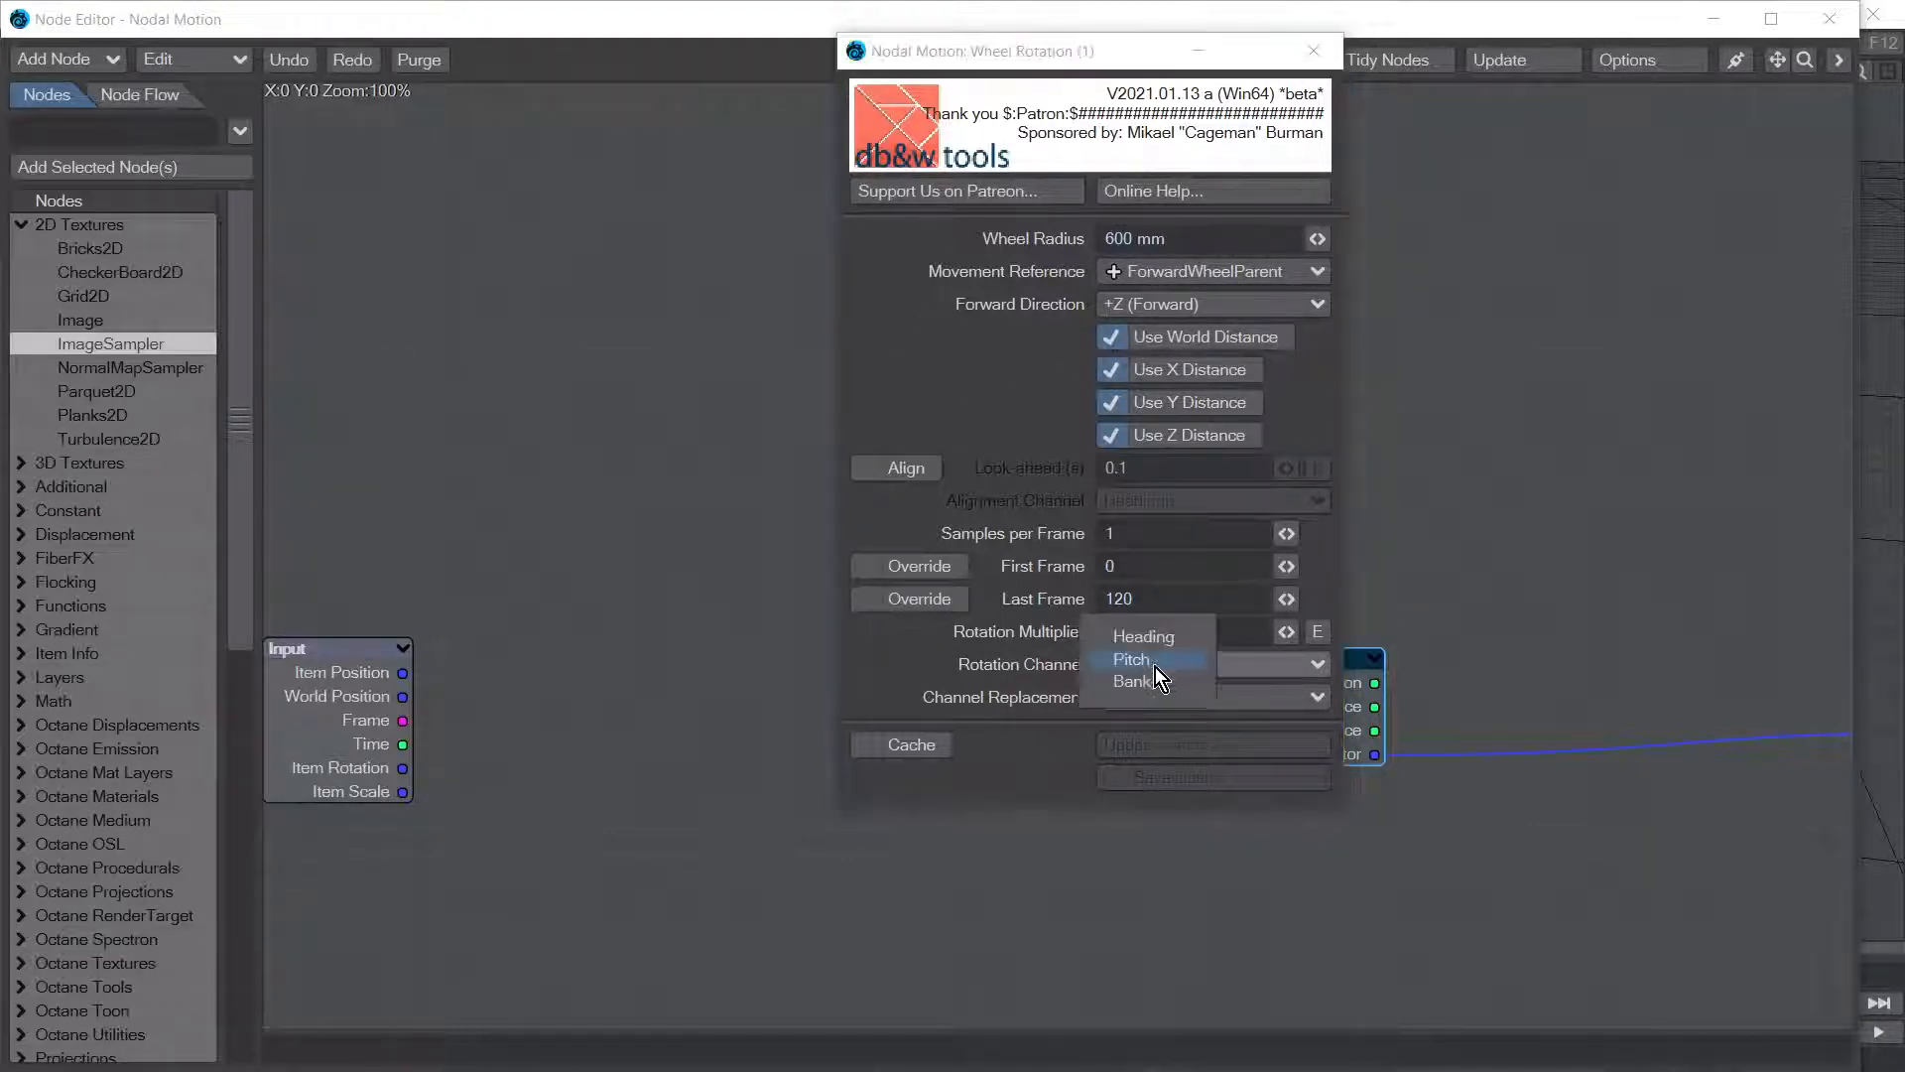
click(1149, 662)
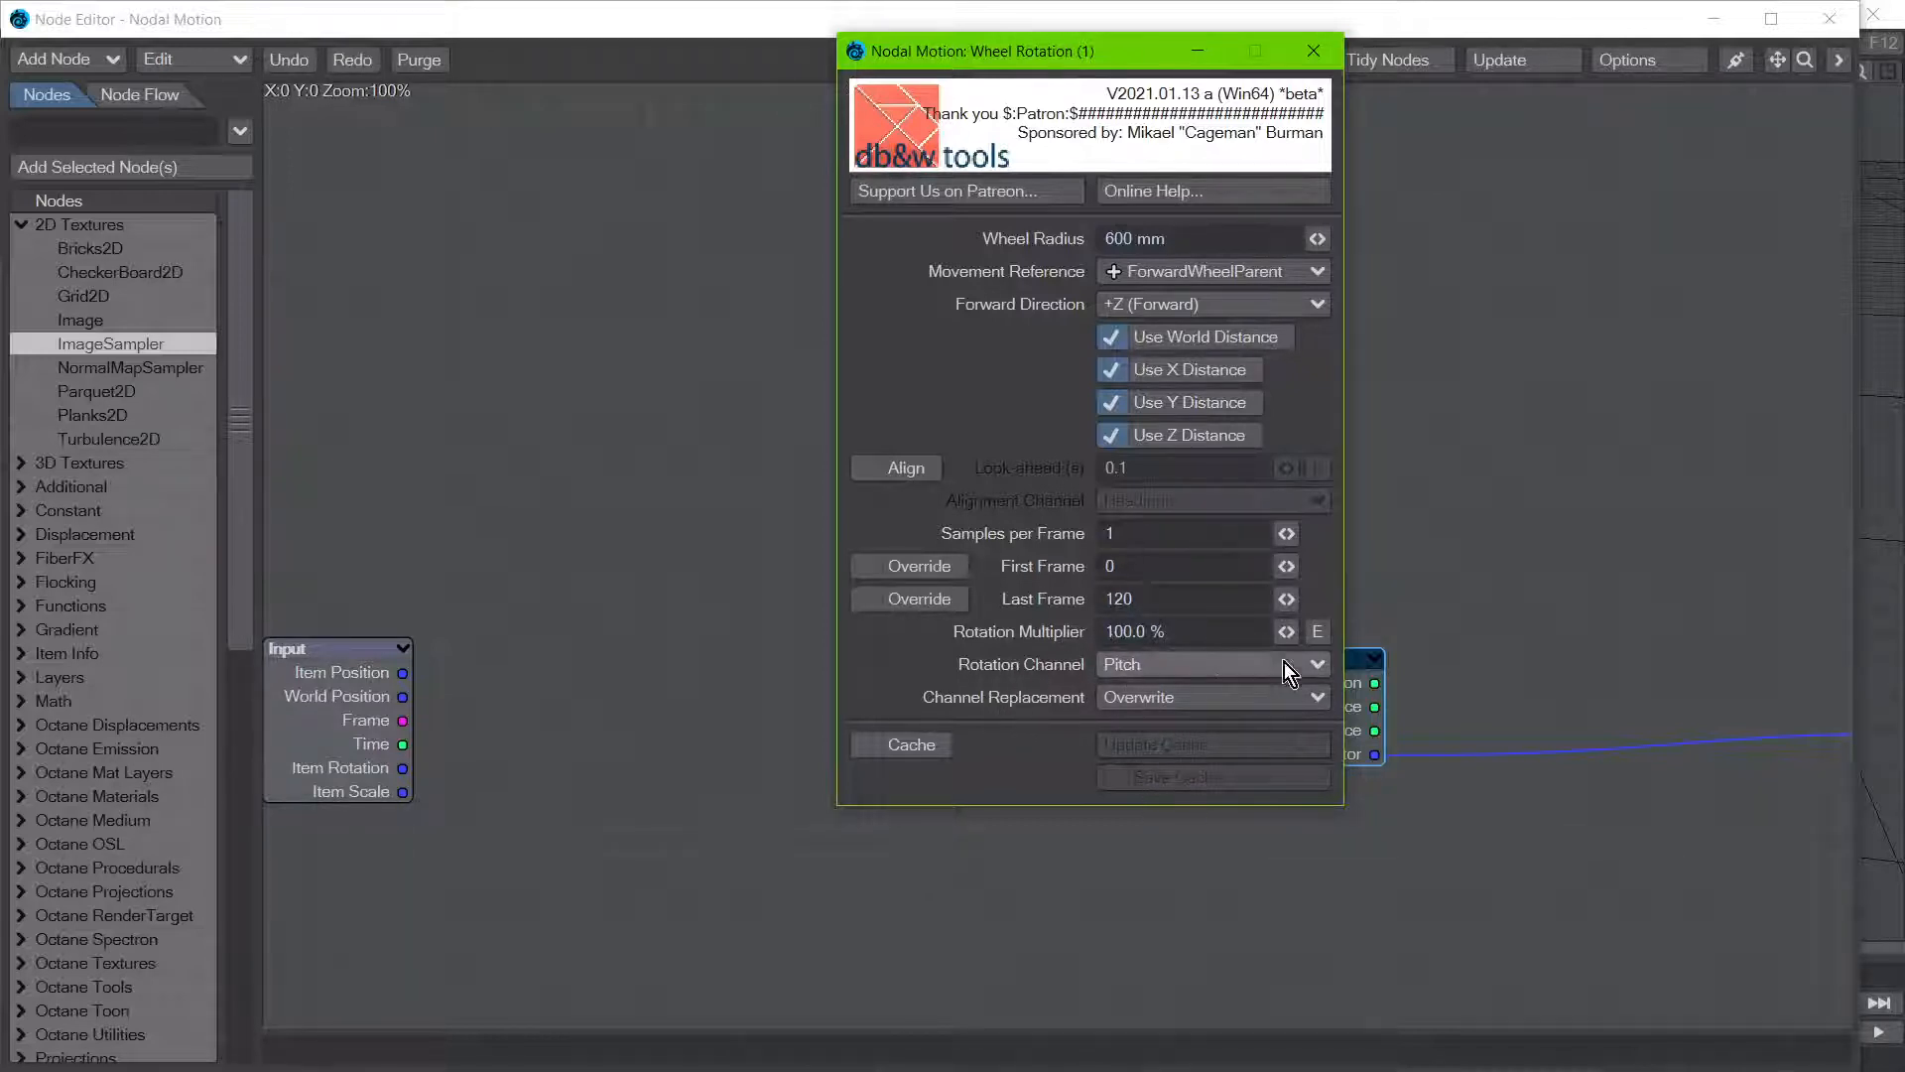
click(1171, 667)
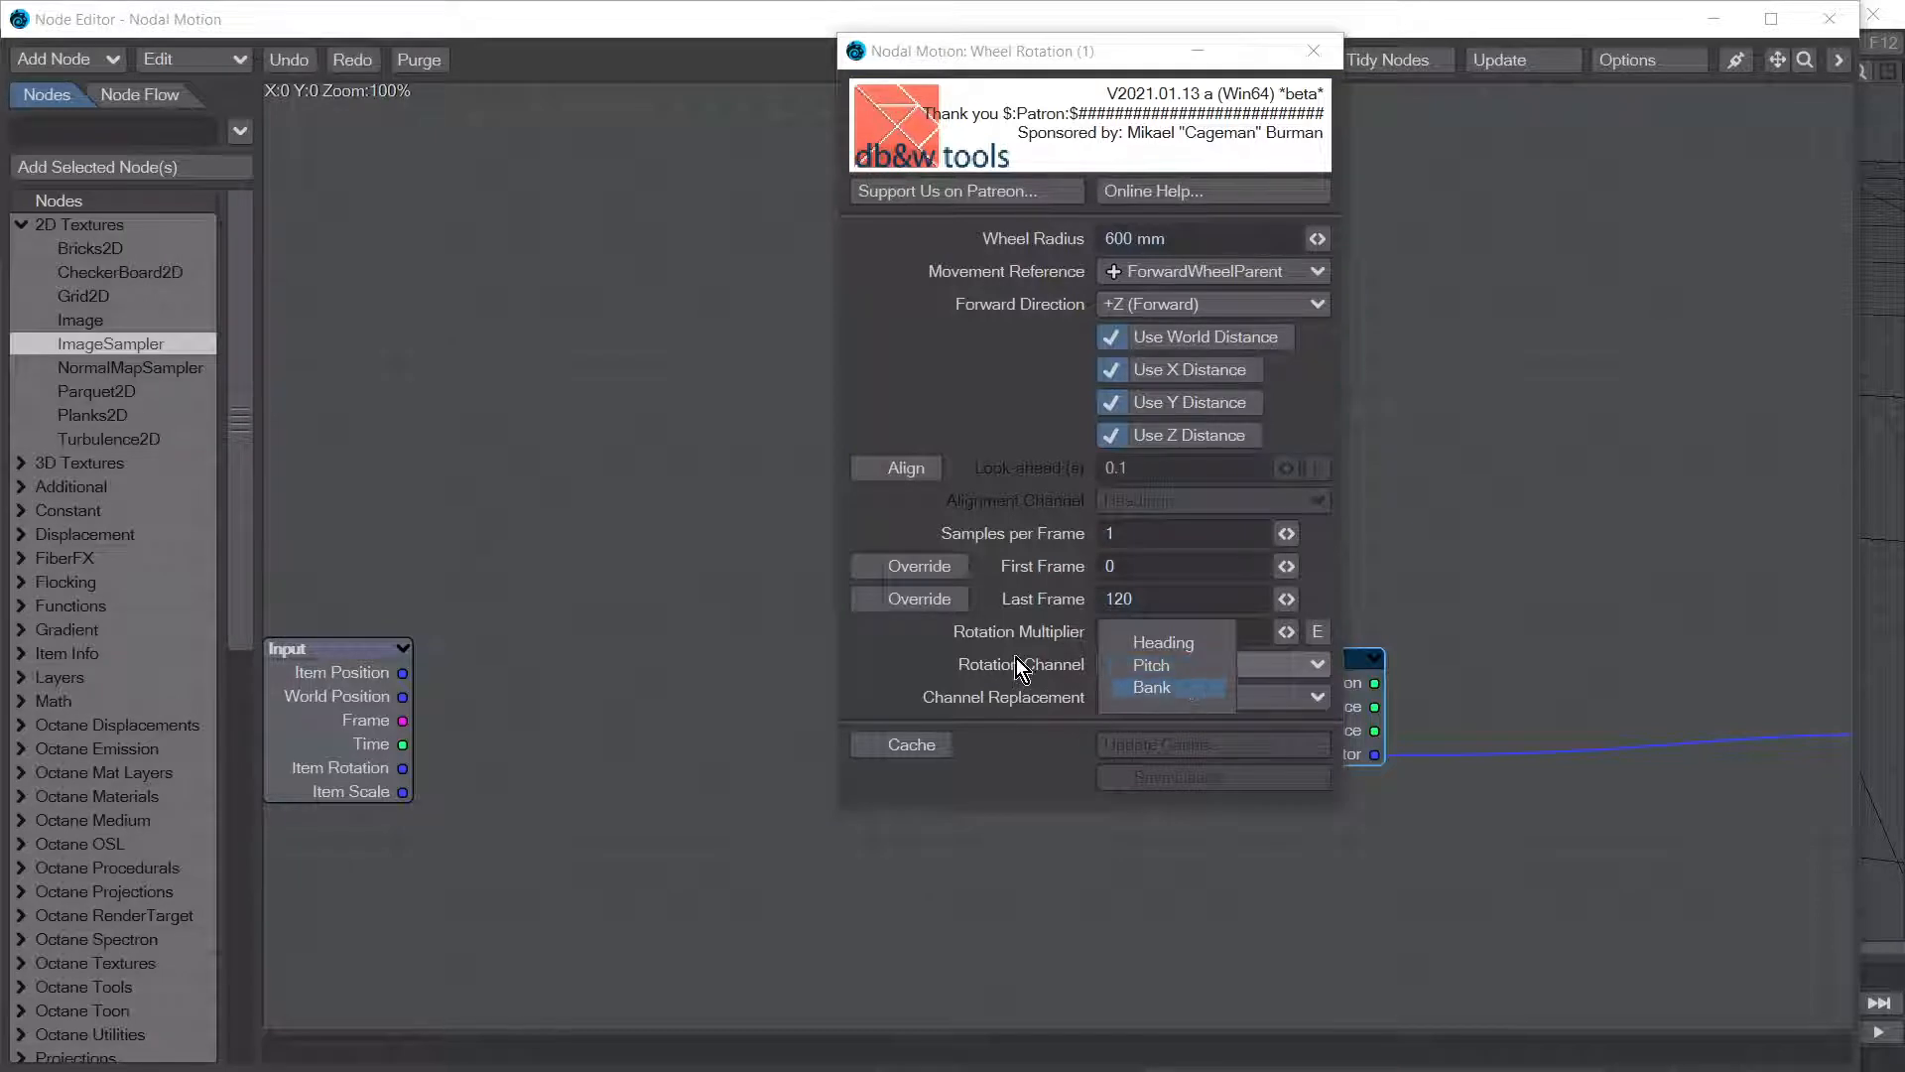
click(1151, 665)
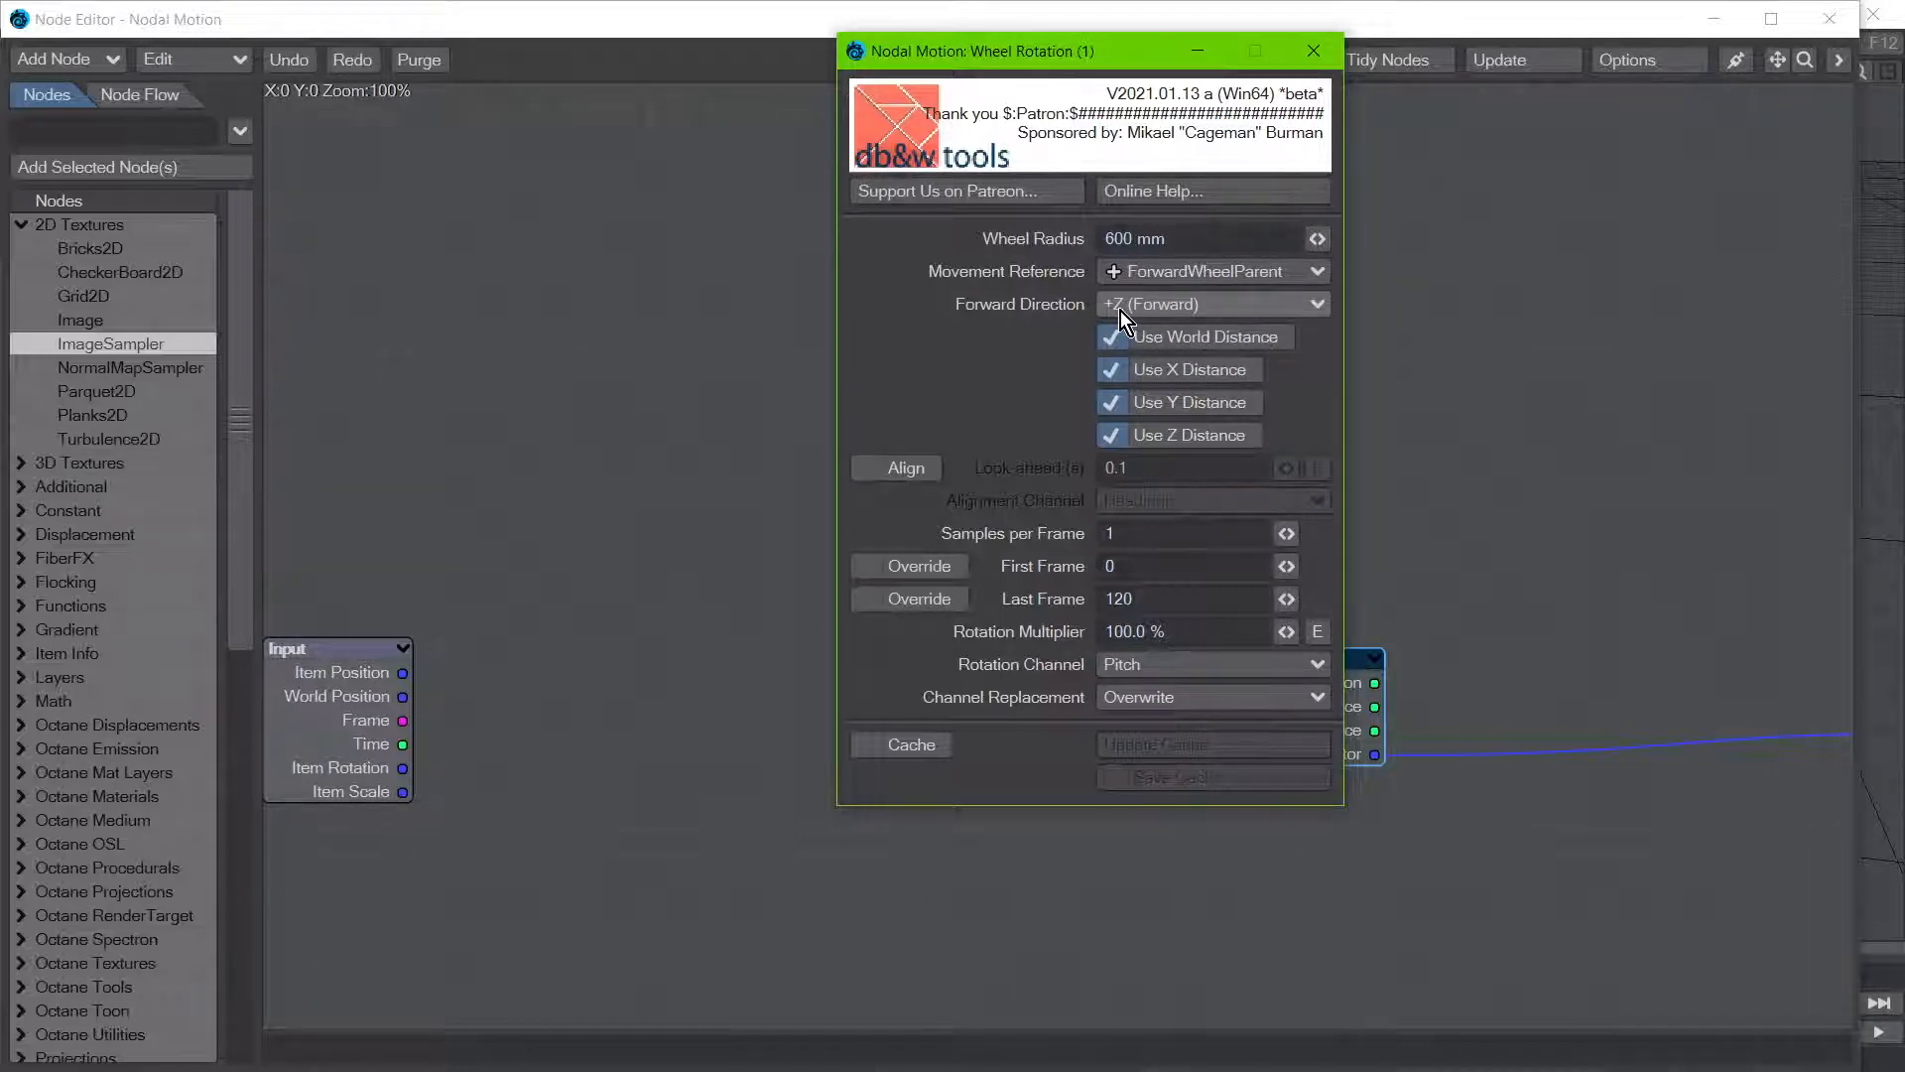
click(1177, 307)
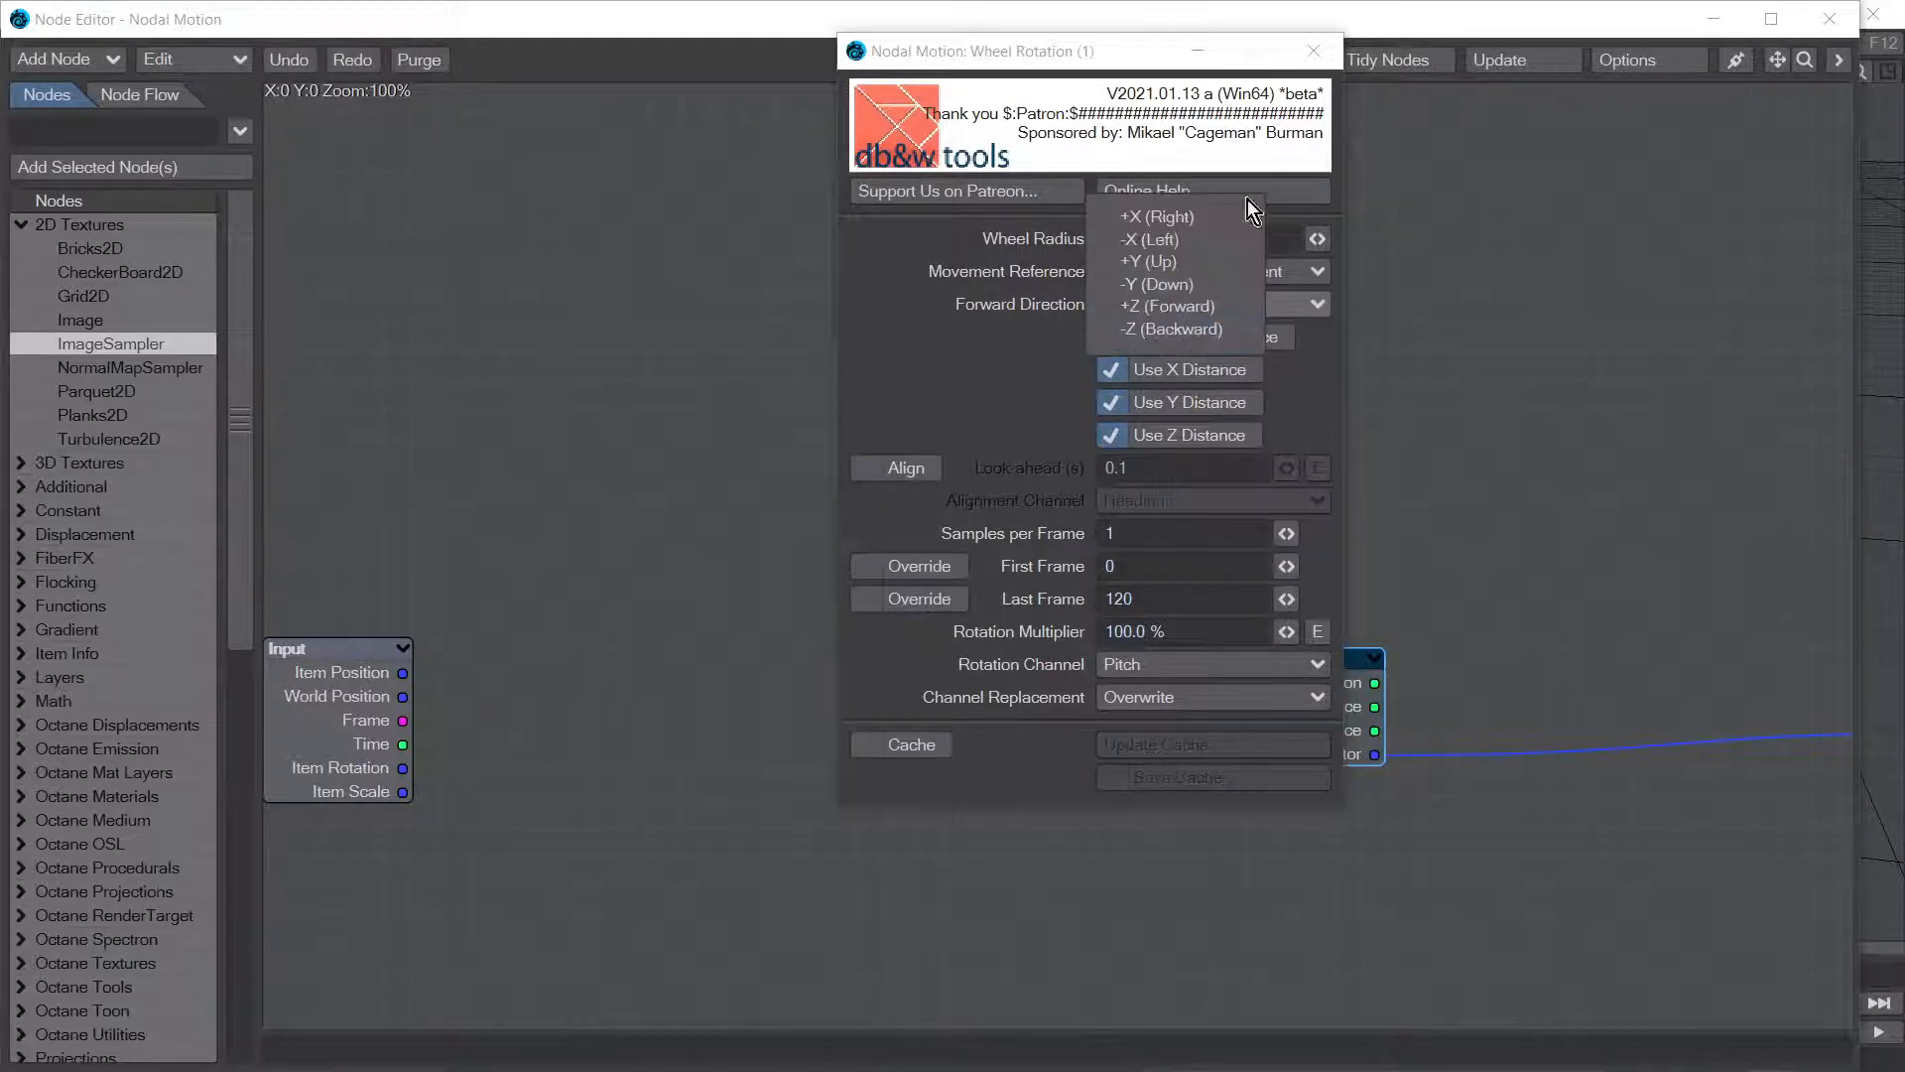
click(986, 335)
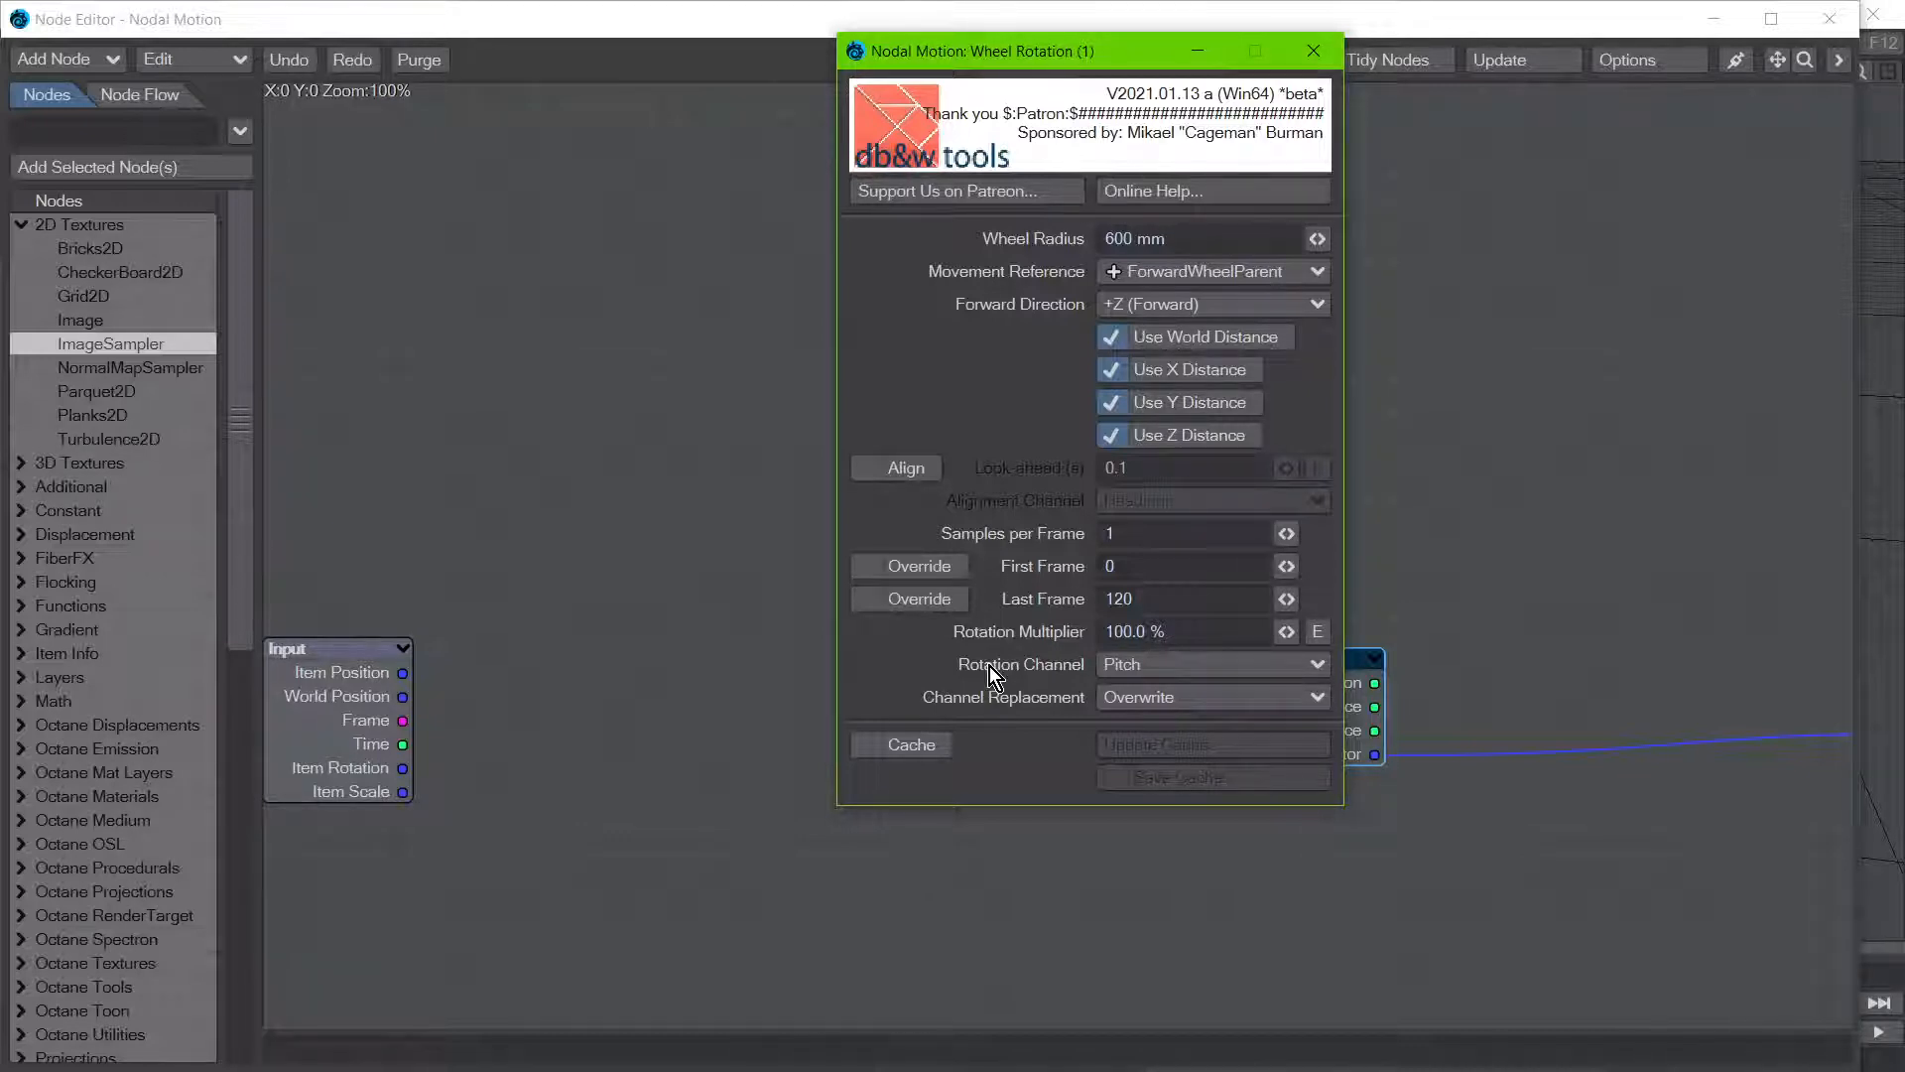
click(1314, 55)
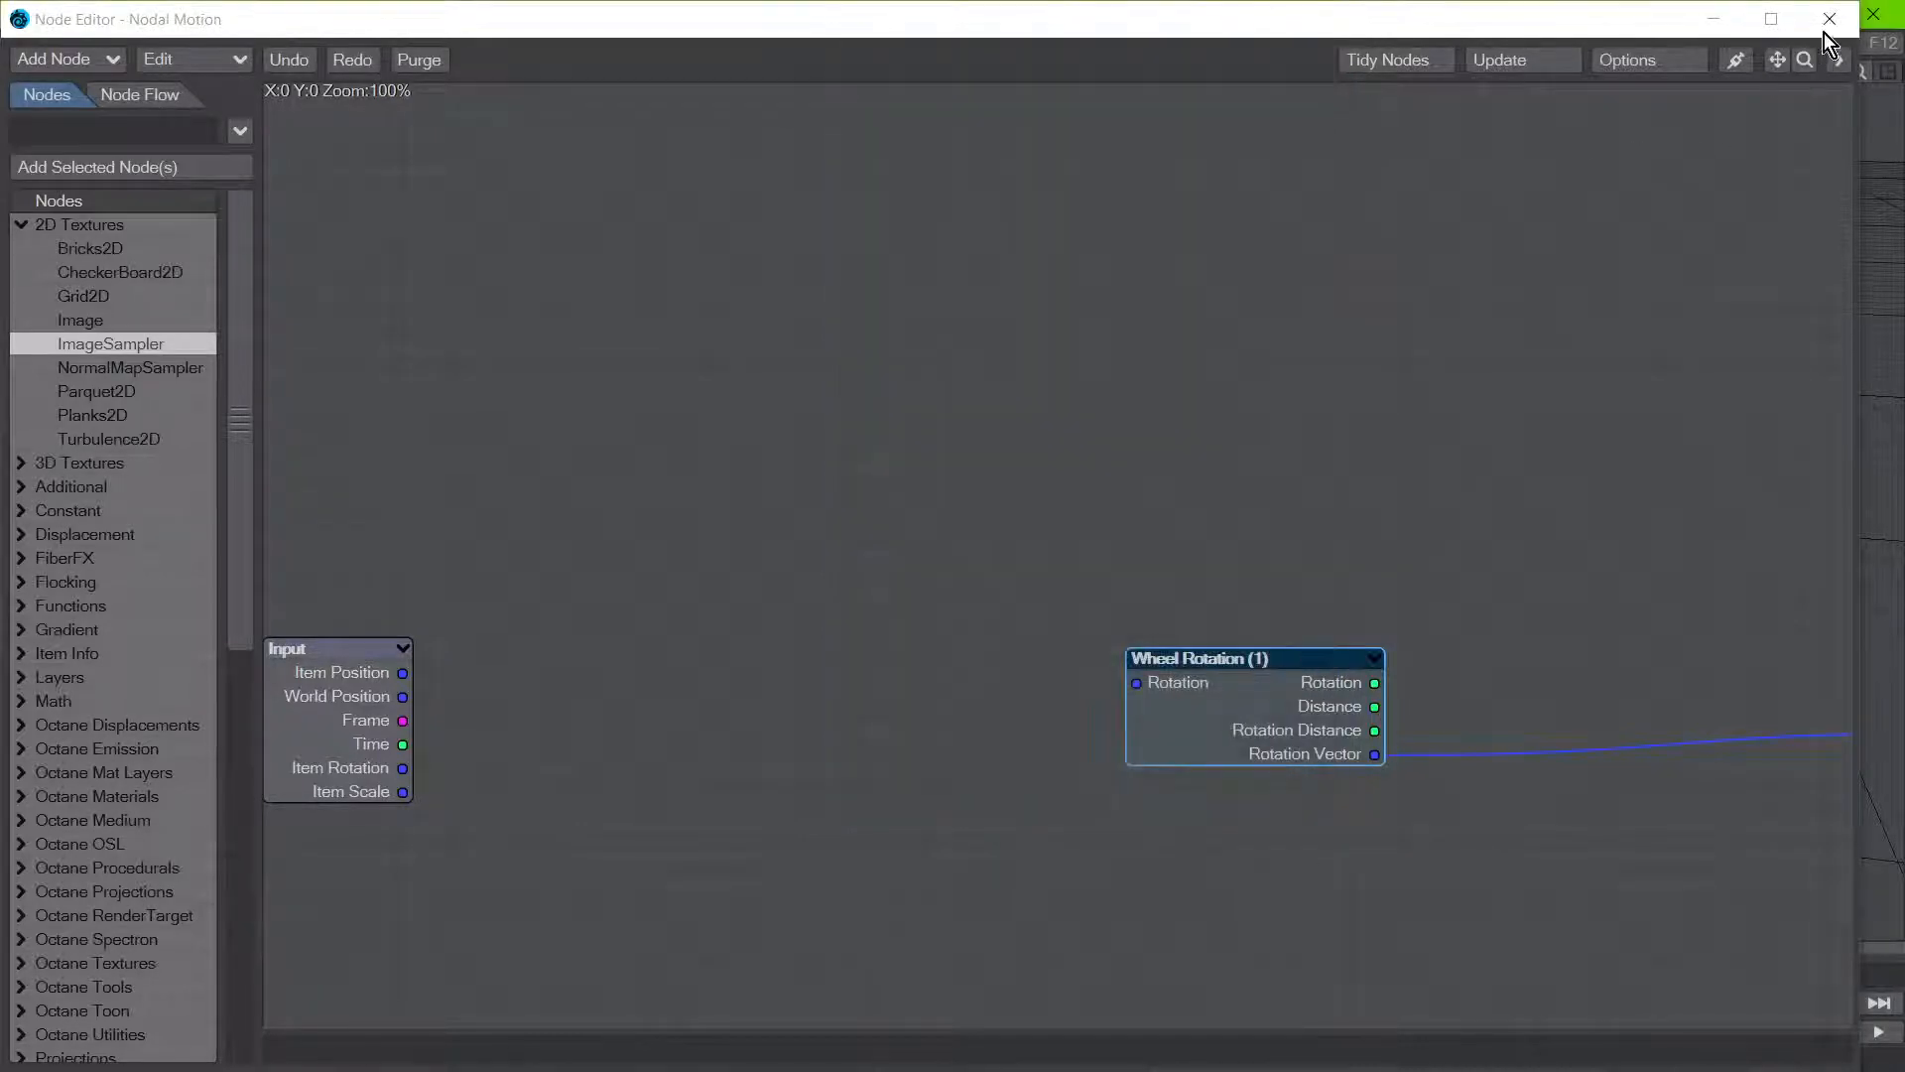
click(1828, 20)
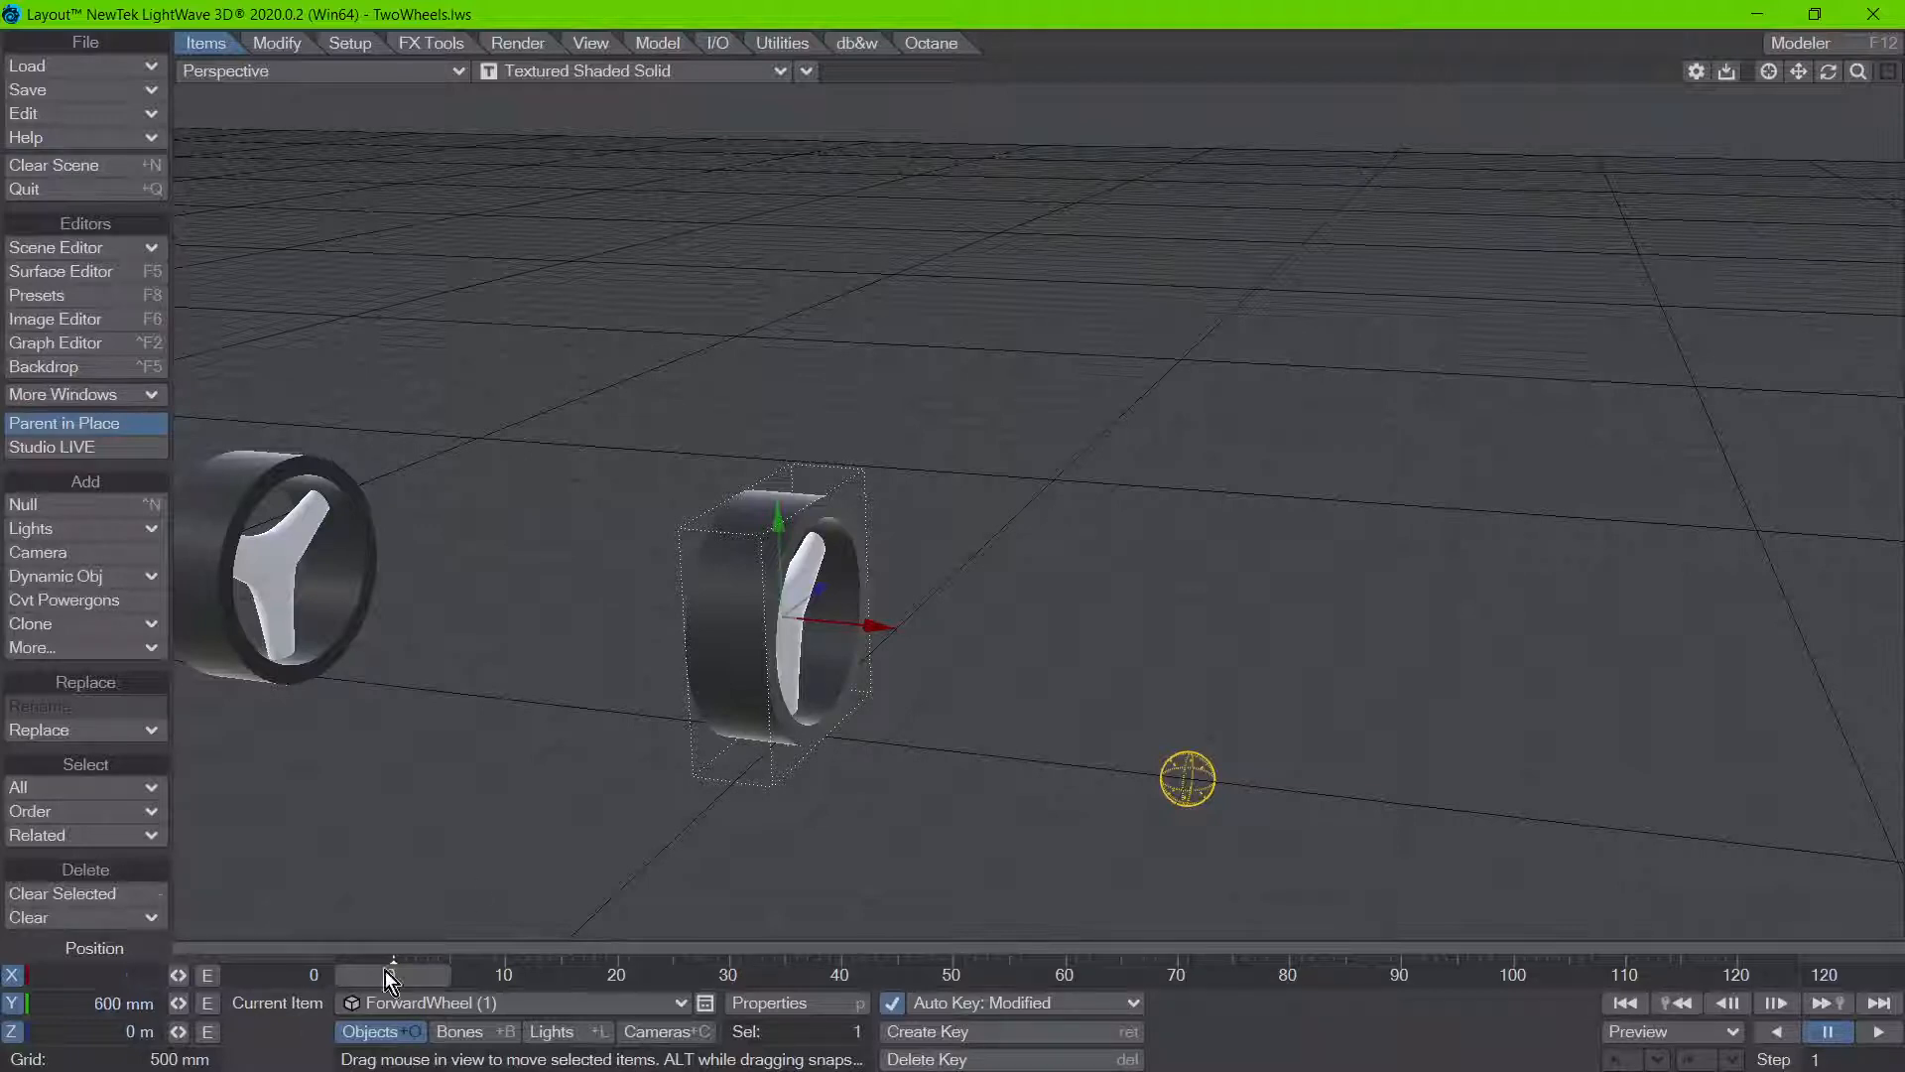
right_drag(230, 359, 457, 595)
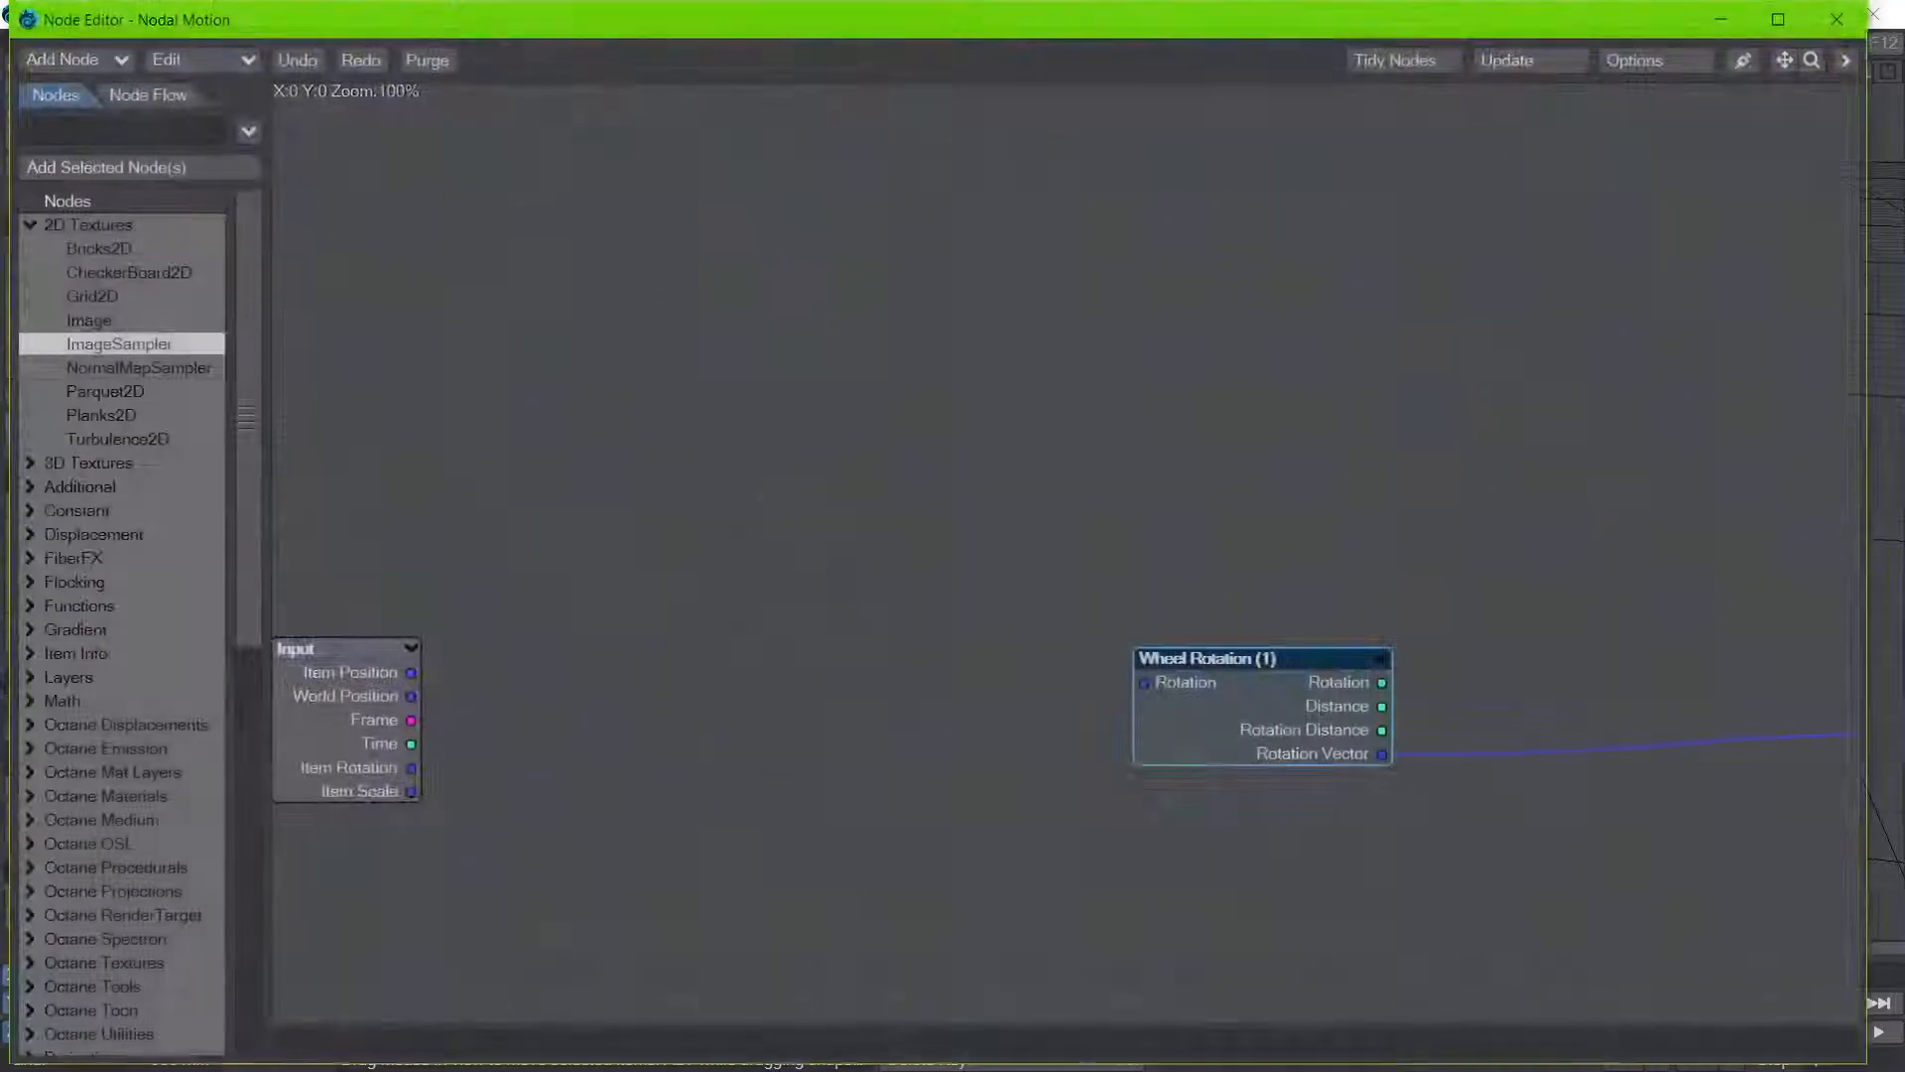
double_click(1199, 699)
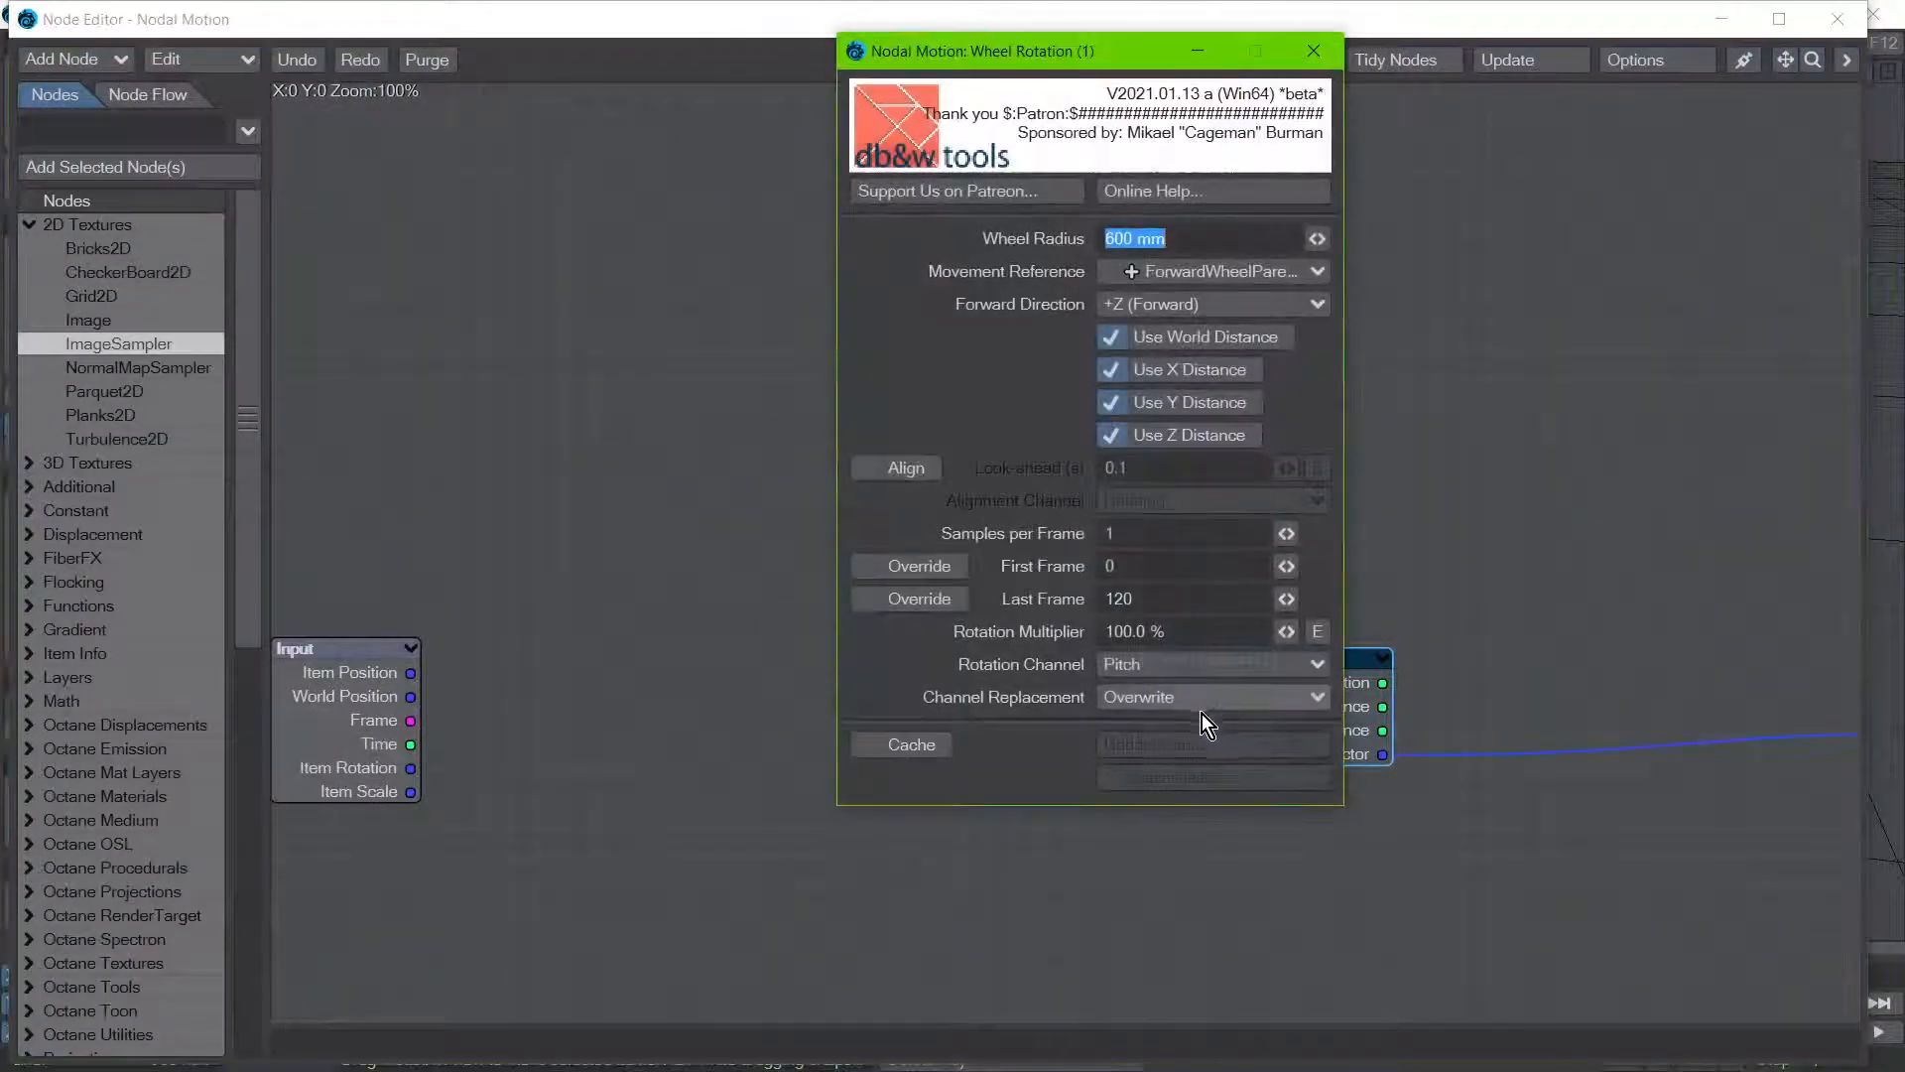
click(1313, 61)
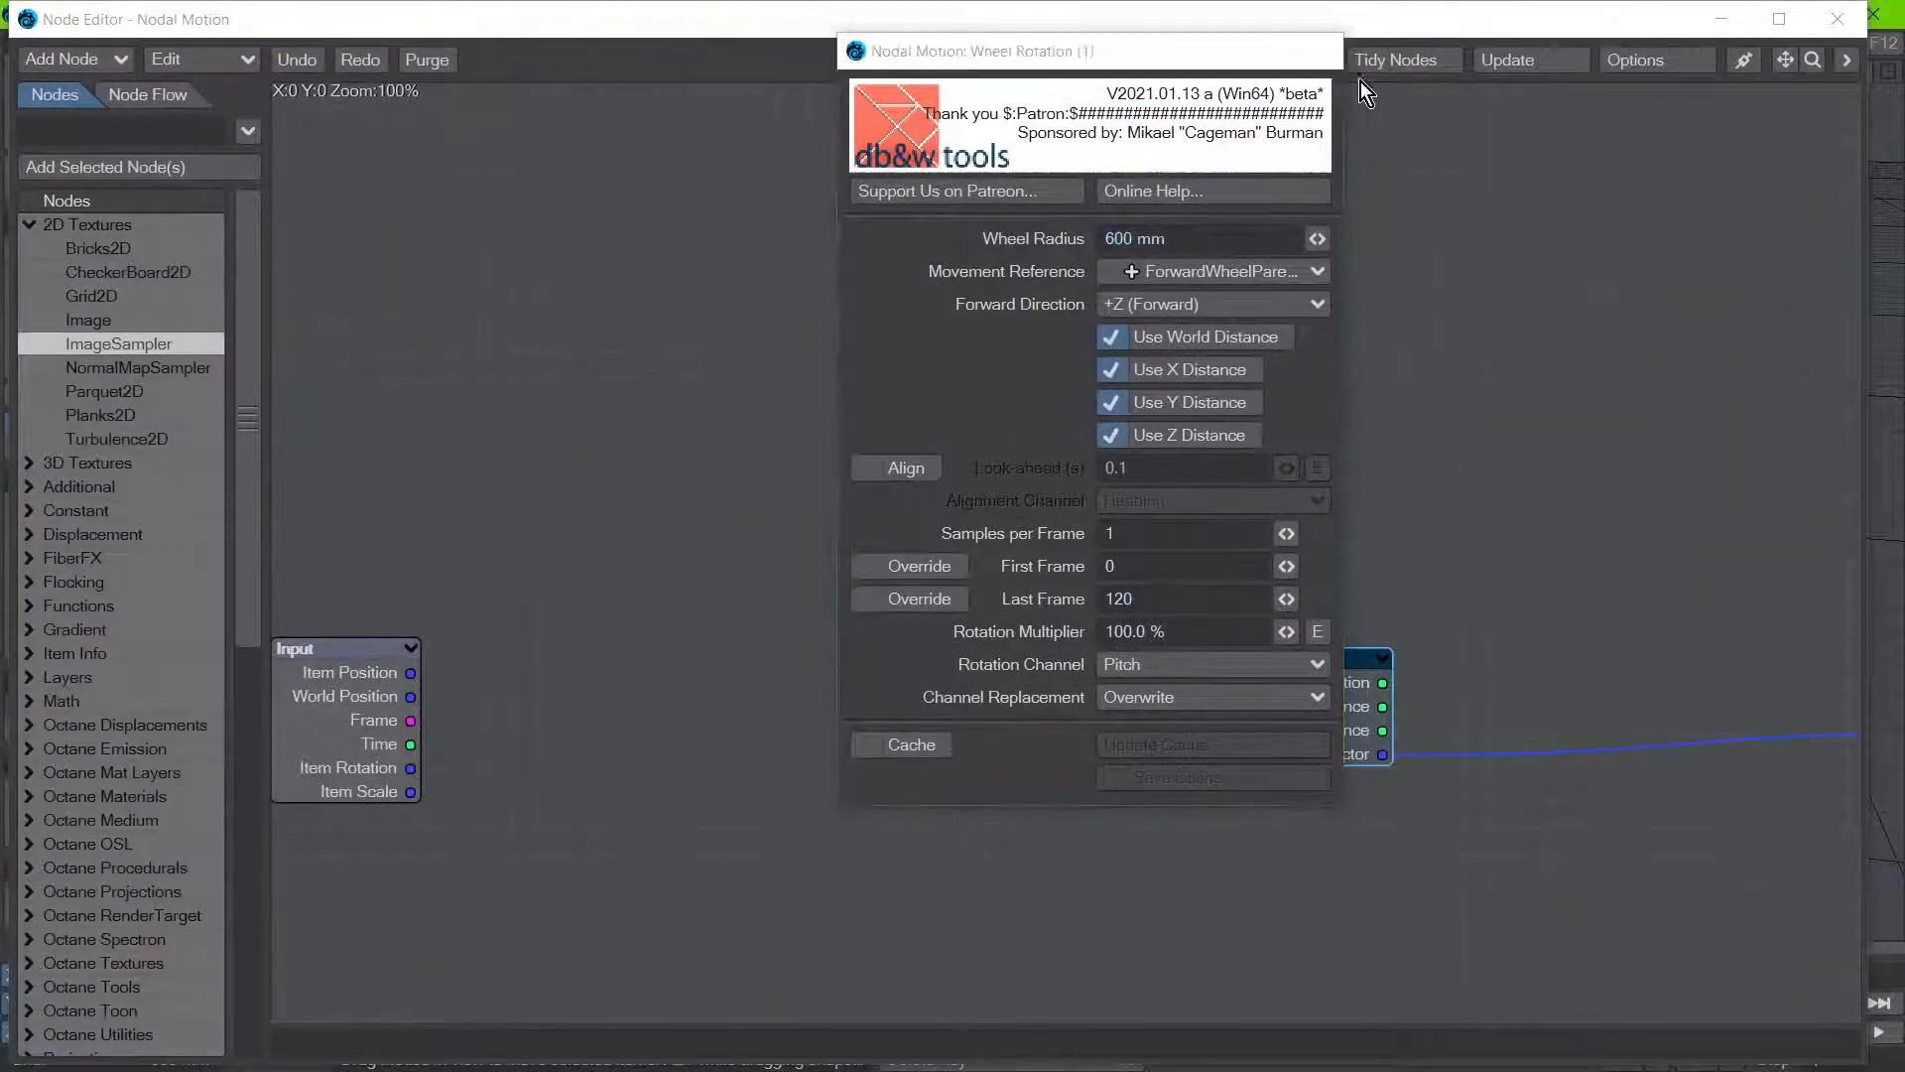
click(1837, 19)
Step: Enable Align in the Wheel Rotation node of ForwardWheel (1) and close the node windows to view the wheel
click(799, 595)
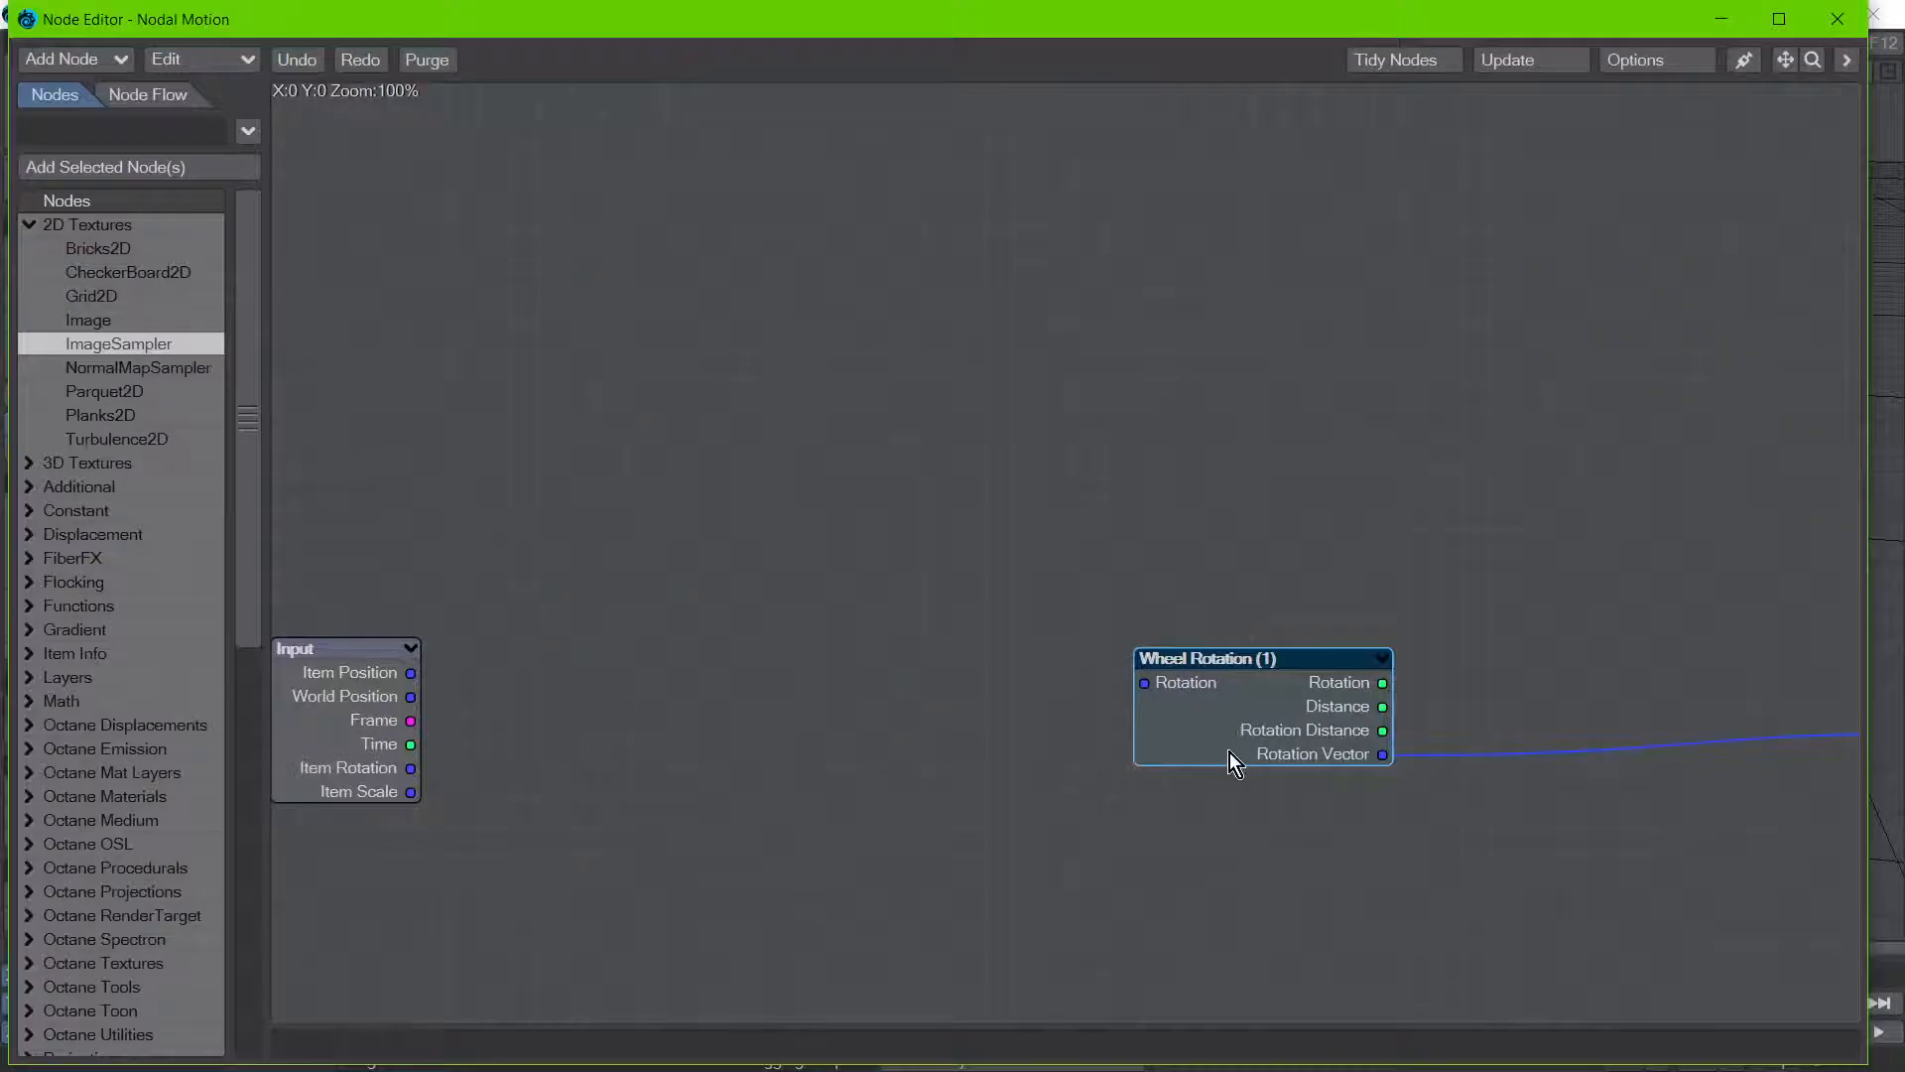
double_click(1229, 752)
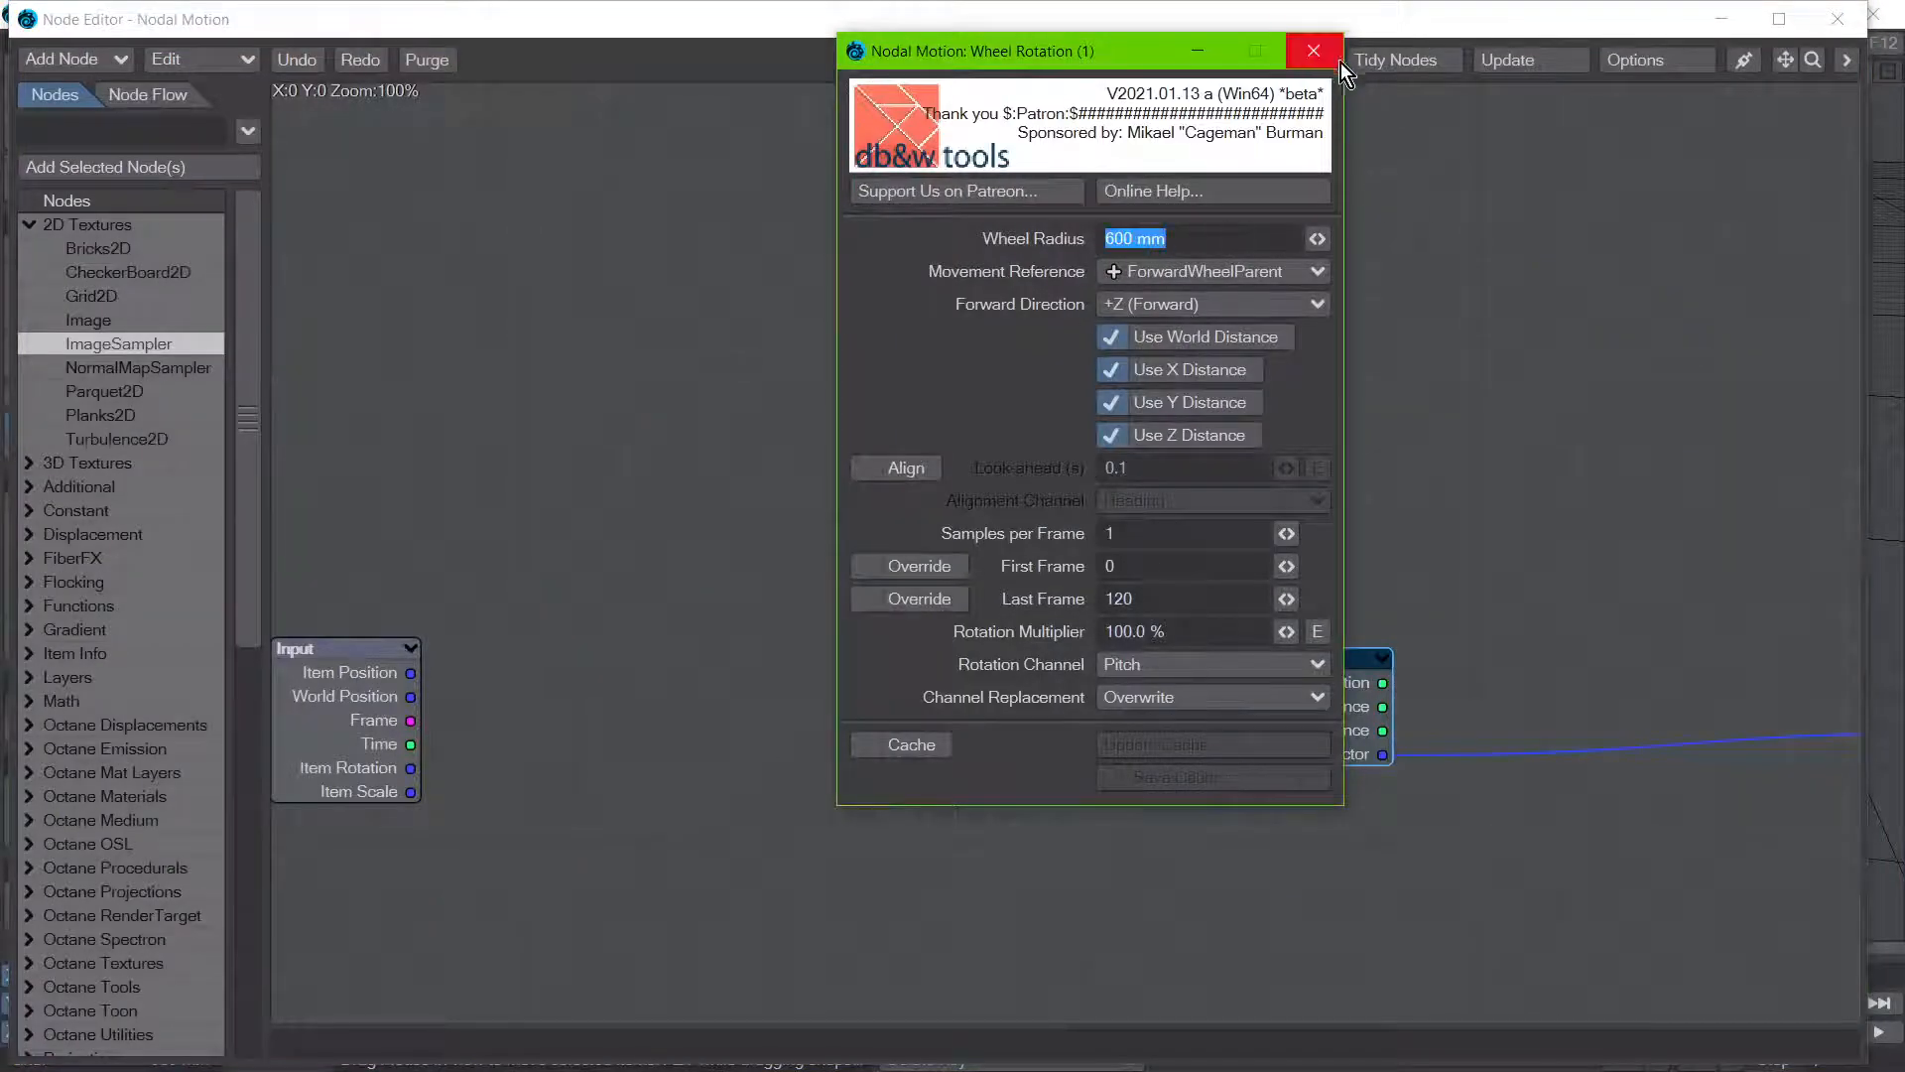
click(923, 470)
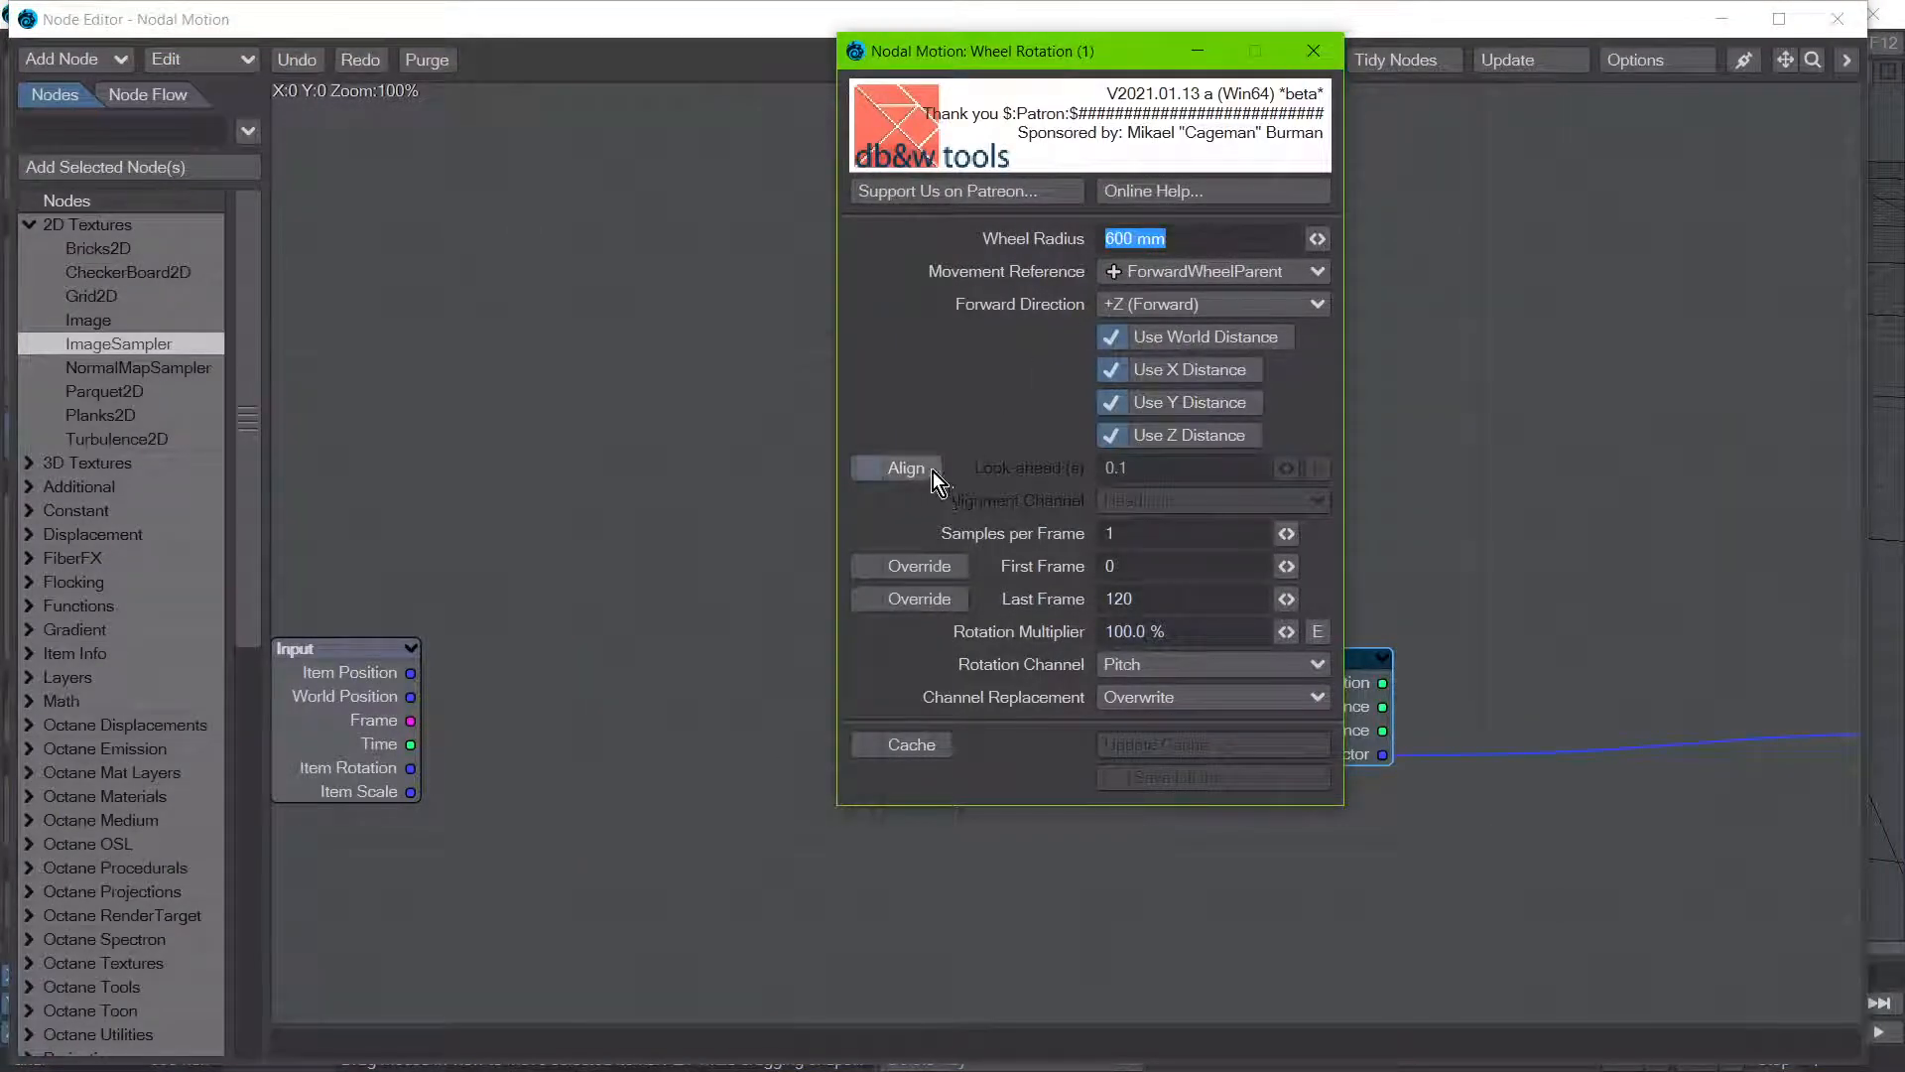
click(1325, 57)
click(1841, 22)
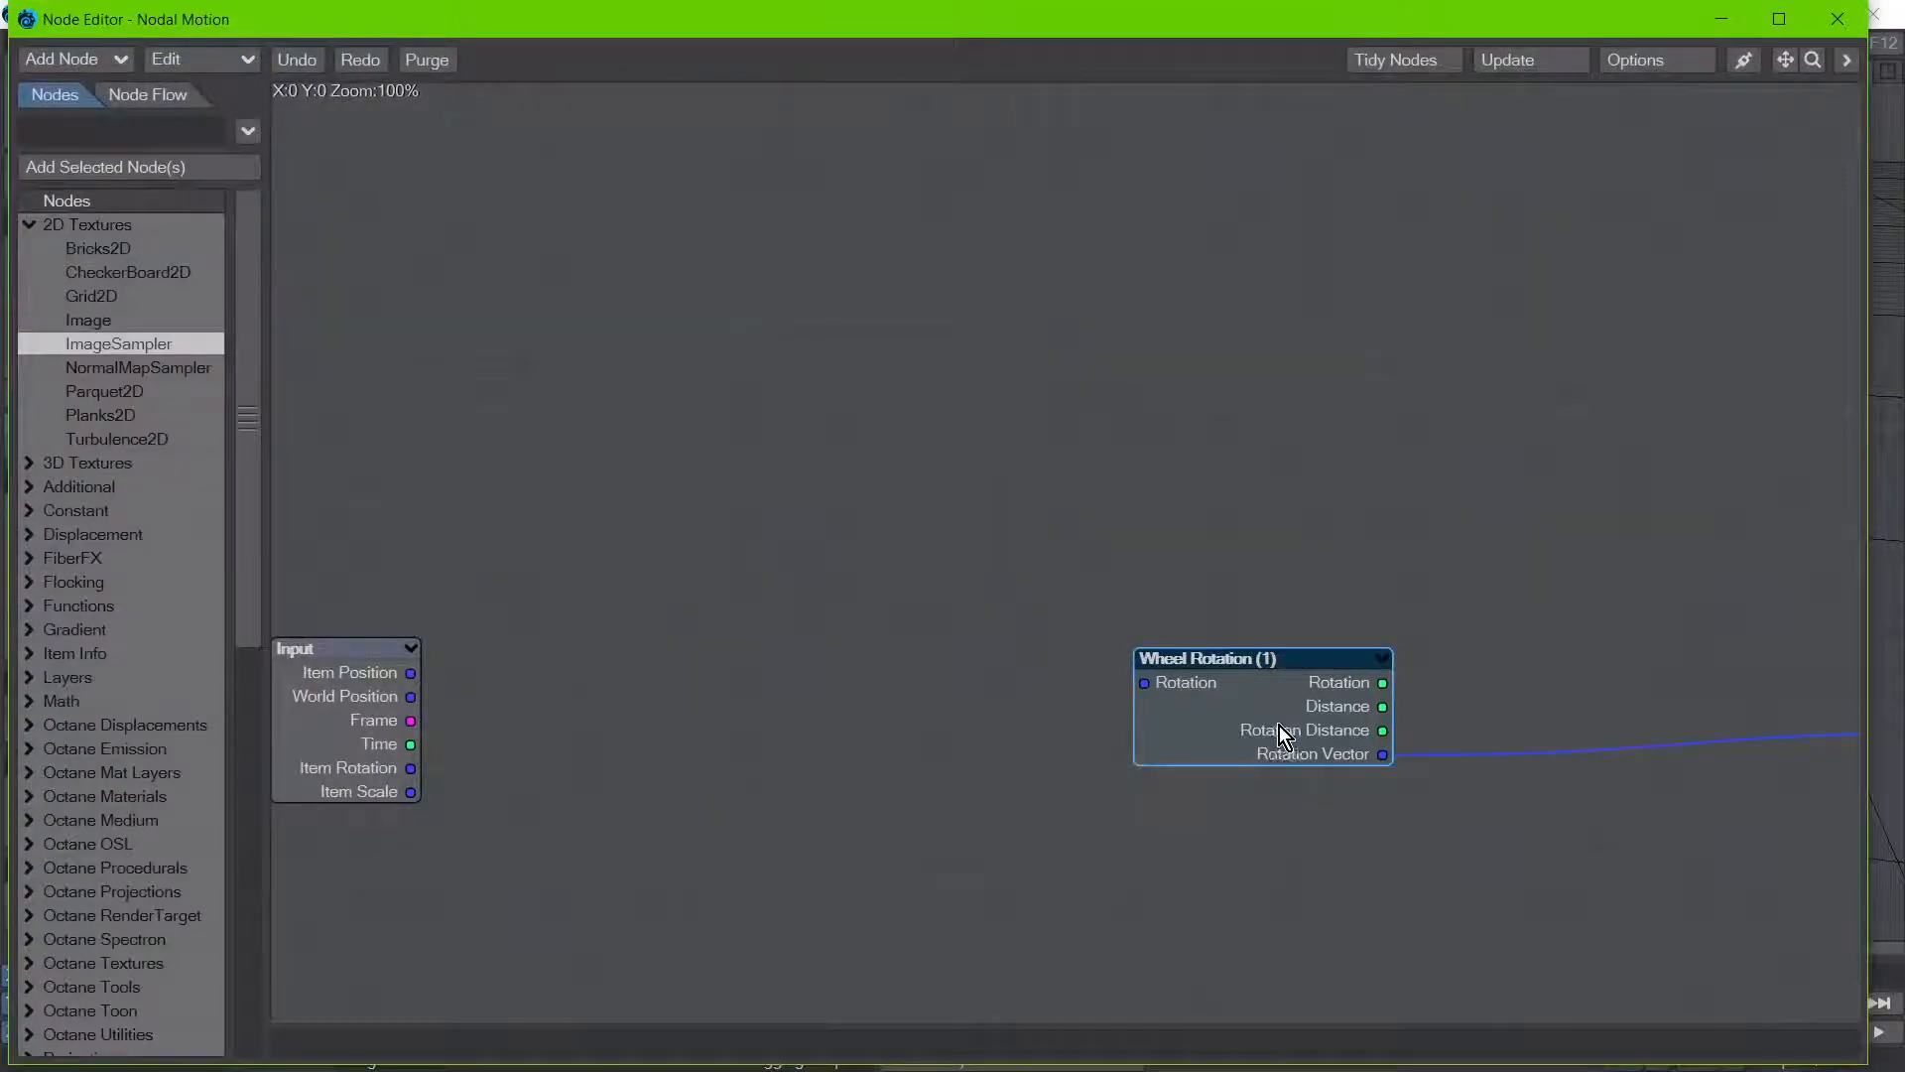
Step: Disable Align in the Wheel Rotation node of ForwardWheel (1) and return to the scene
double_click(1278, 726)
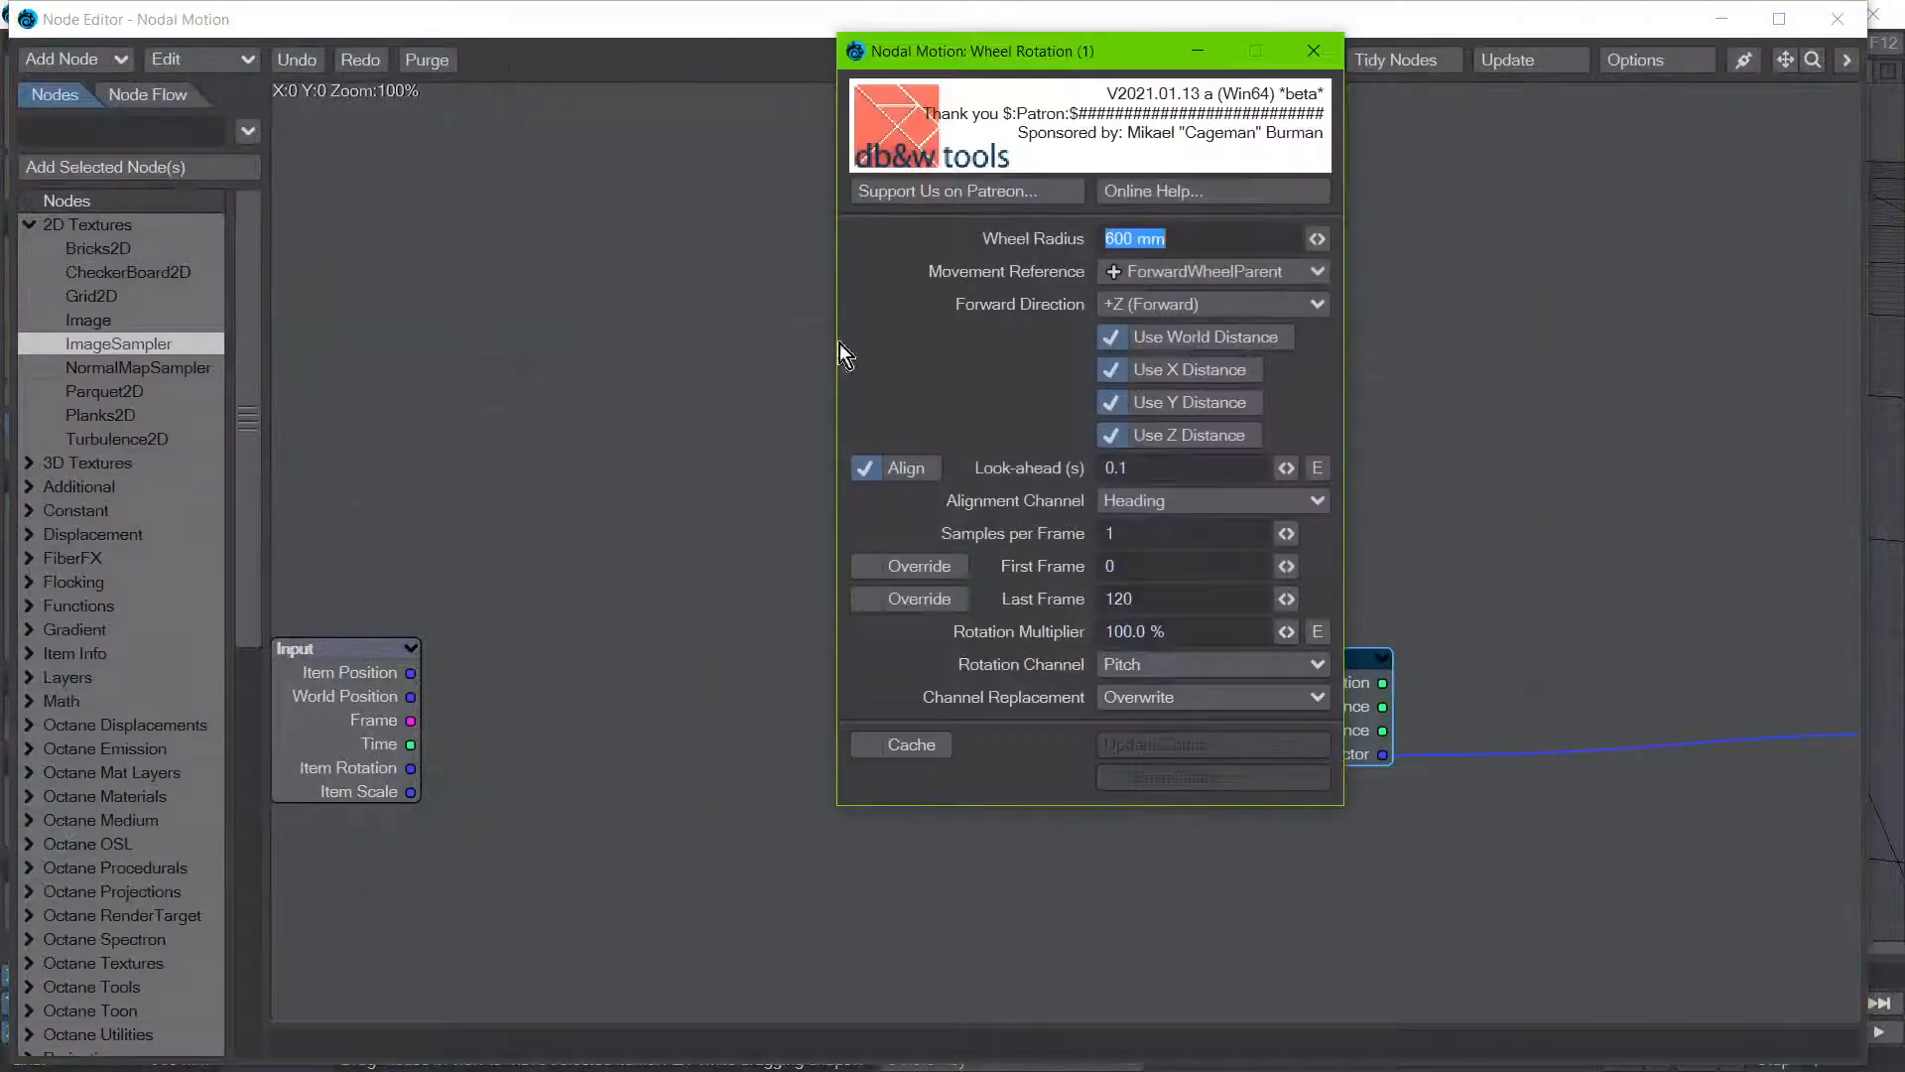
click(920, 473)
click(1313, 51)
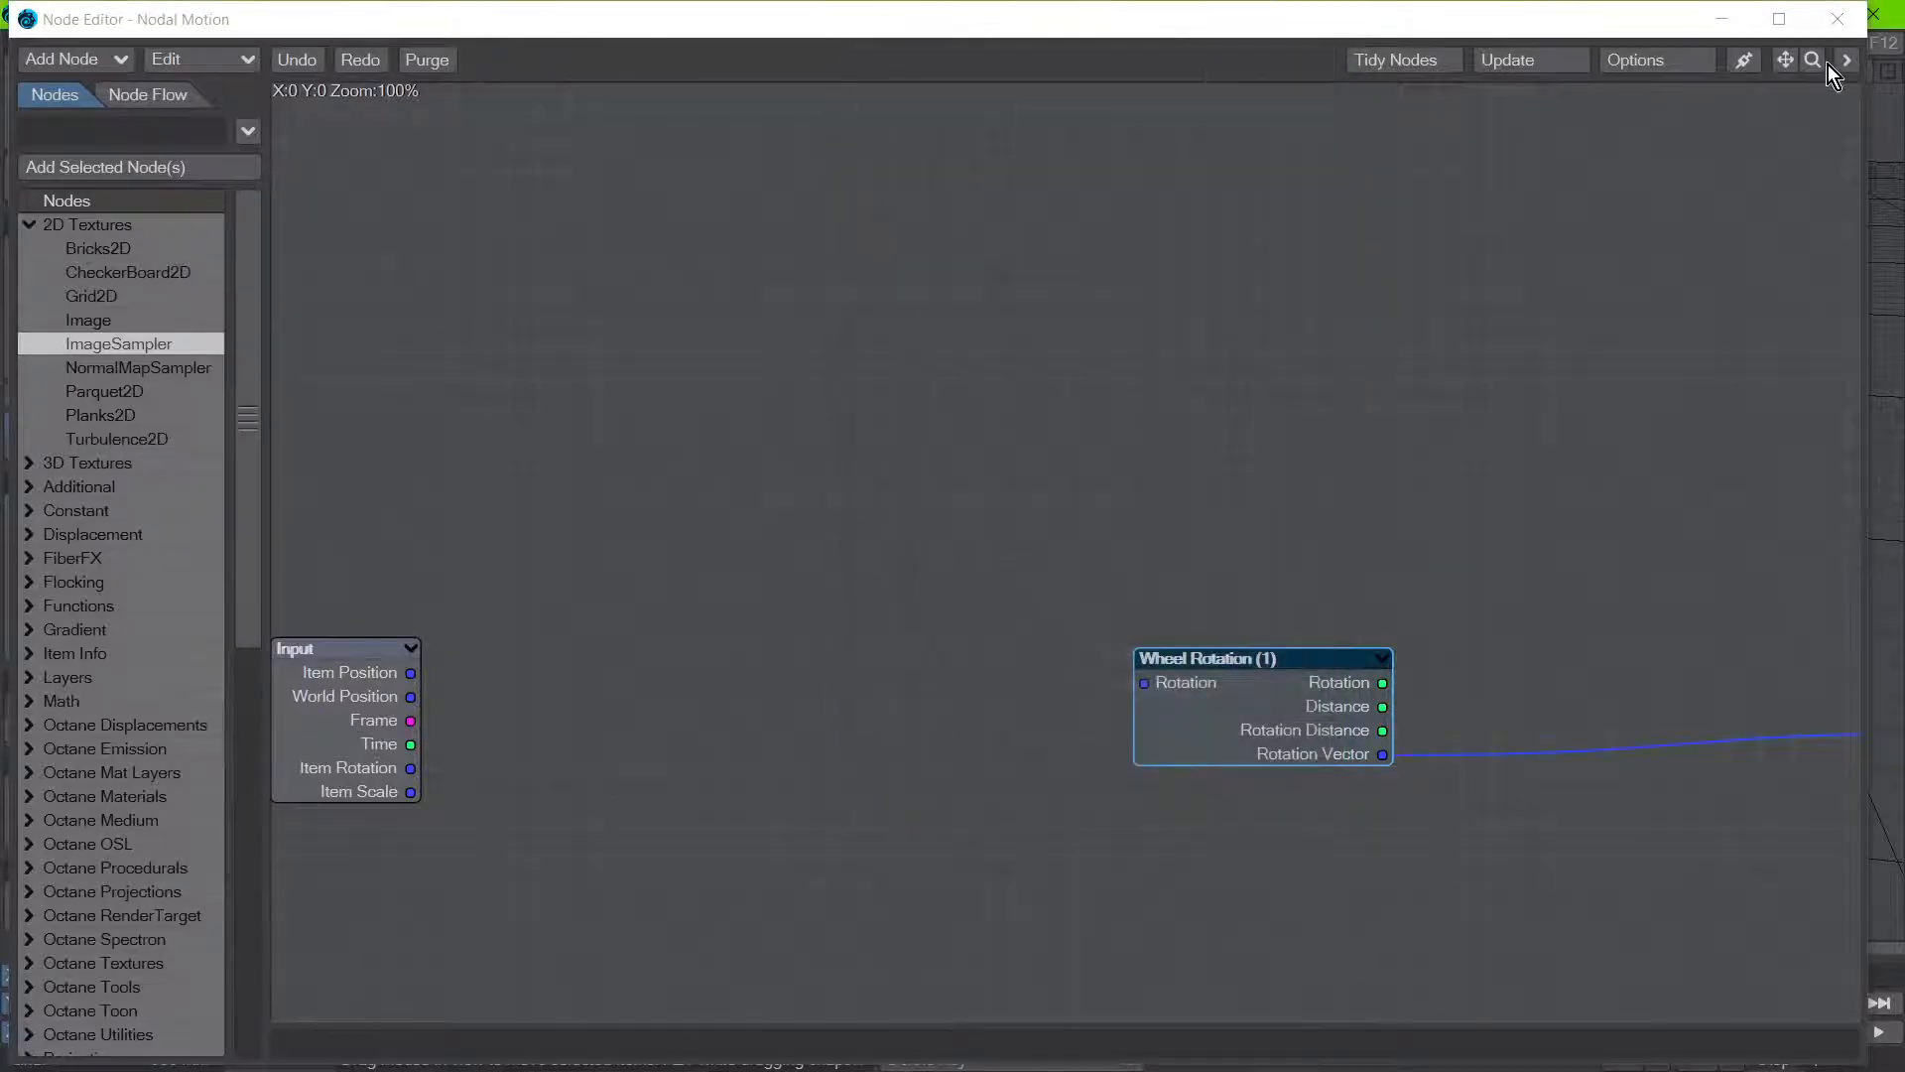
click(1873, 14)
Step: Select ForwardWheel (2), ForwardWheelParent (2) and ForwardWheelParent (1) one after another to compare the wheels and their parents' motion paths
click(586, 997)
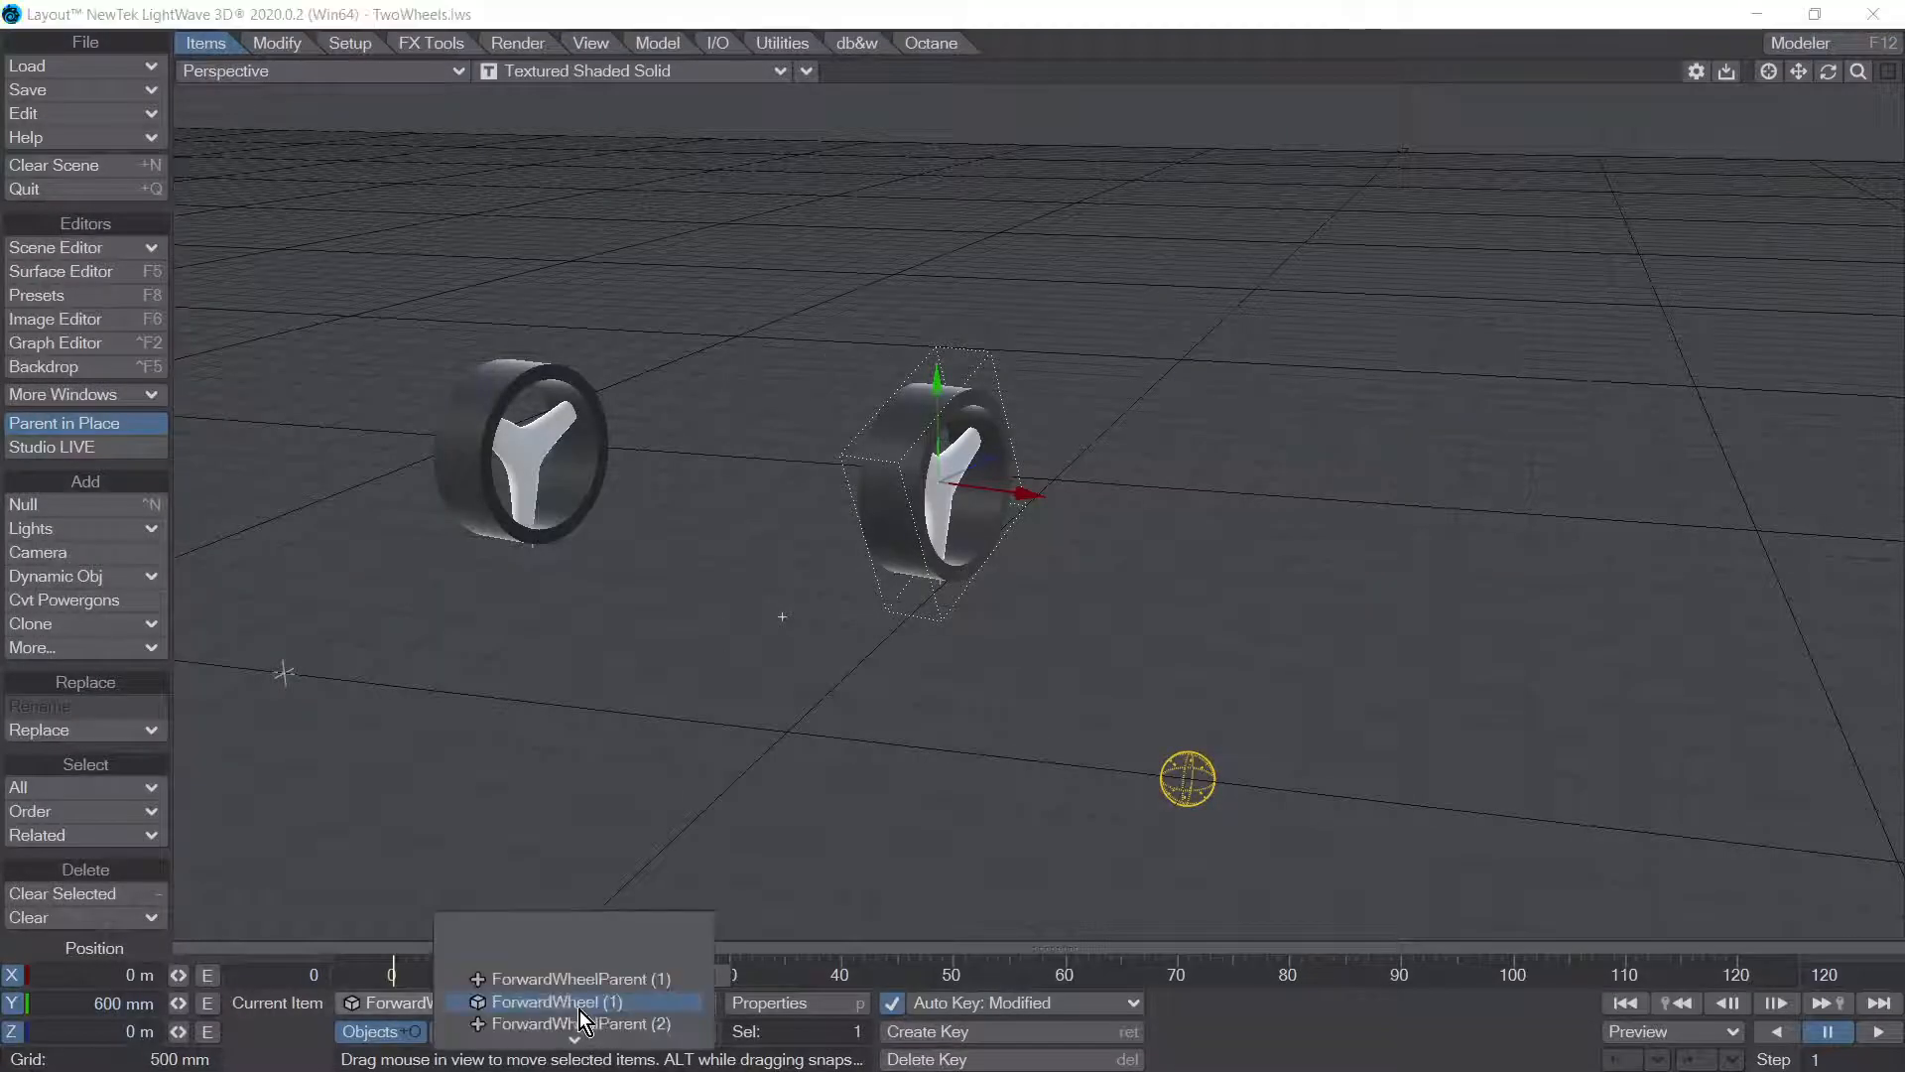
mouse_move(587, 1044)
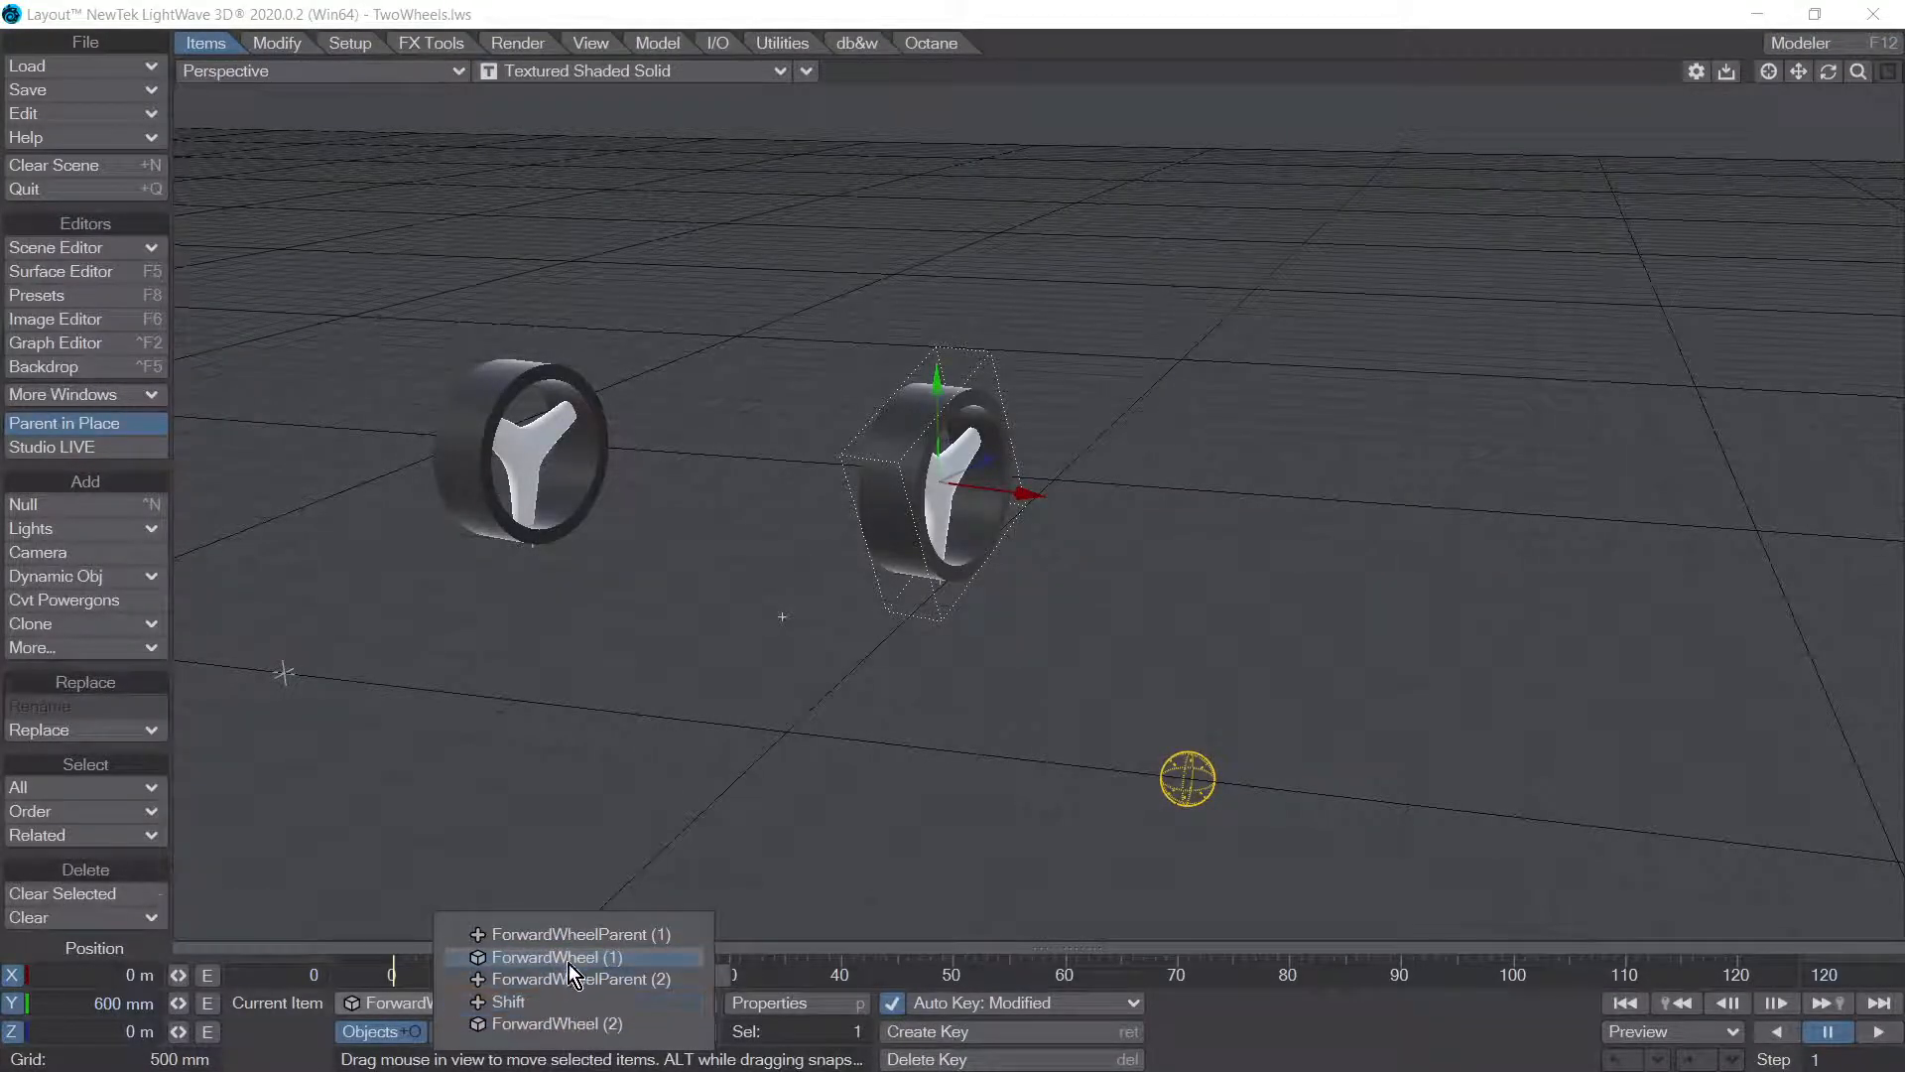
click(574, 1023)
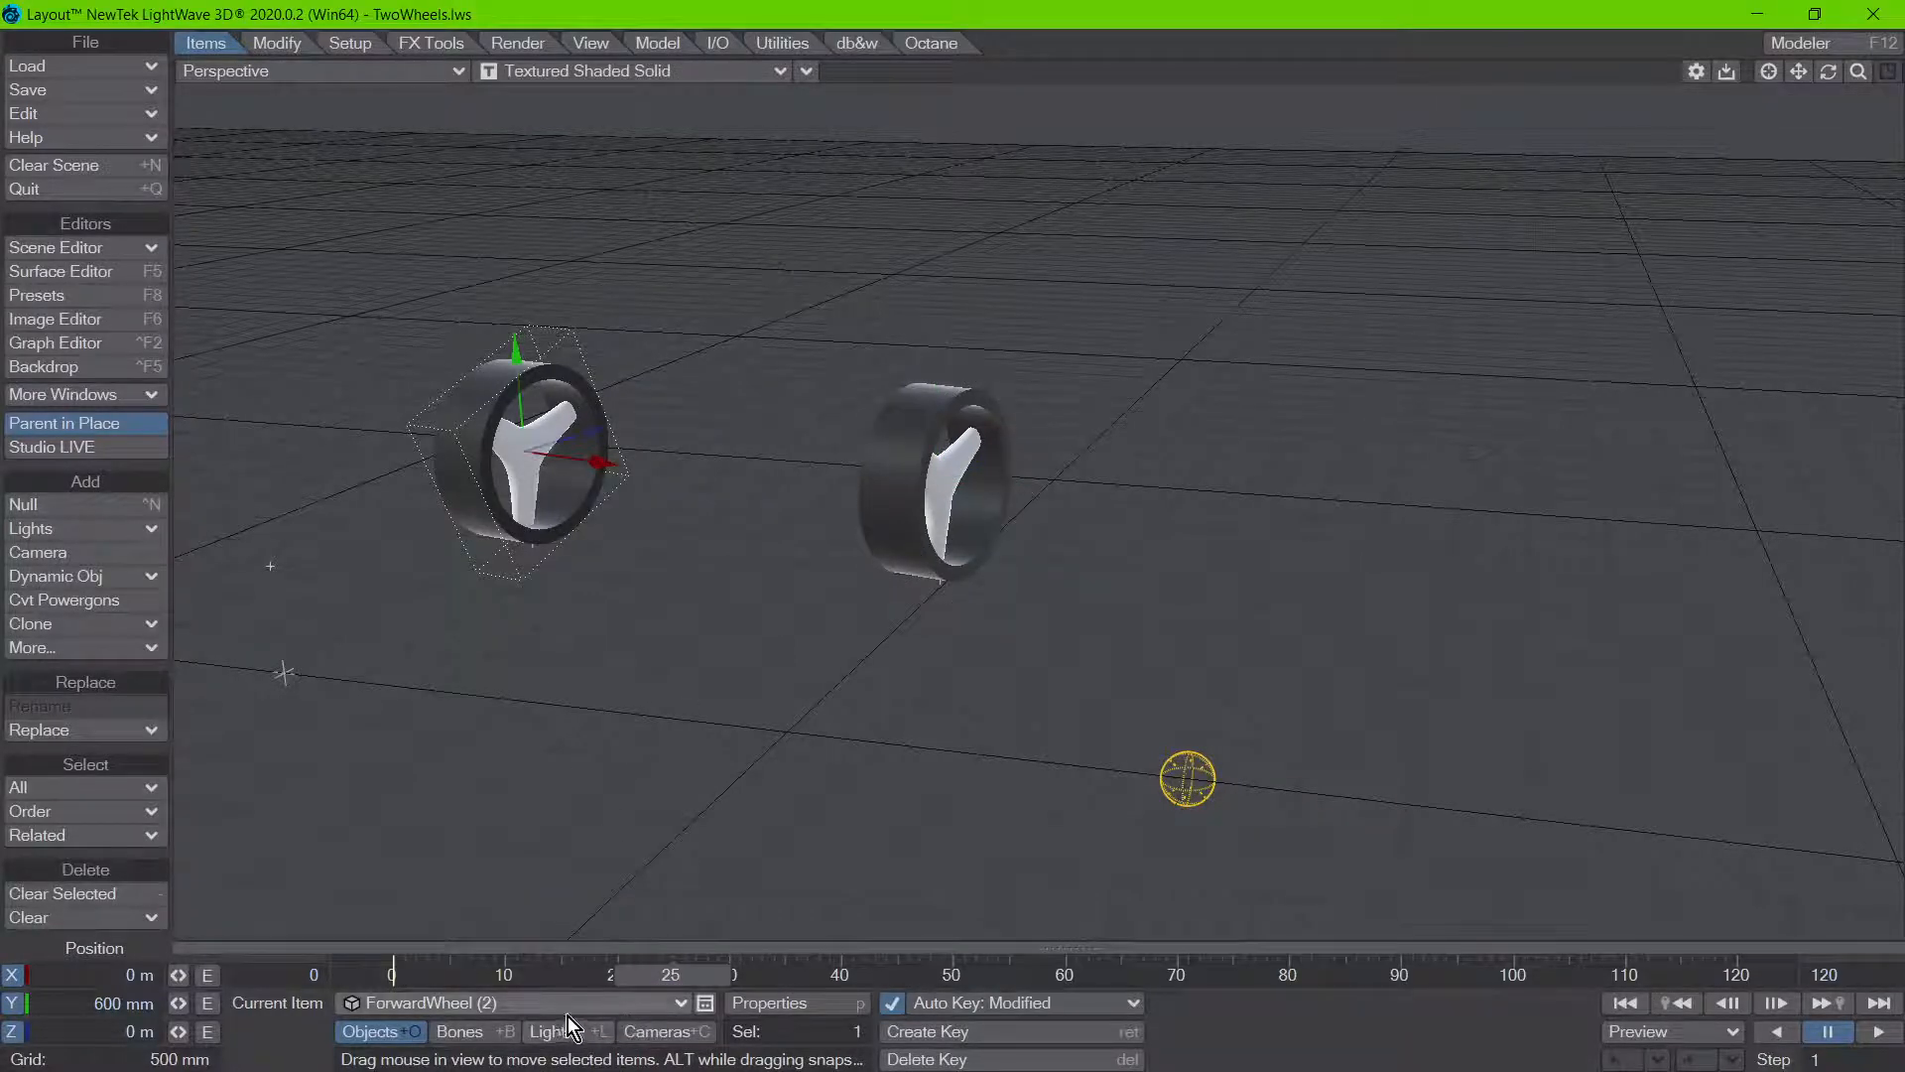
click(570, 1006)
click(558, 961)
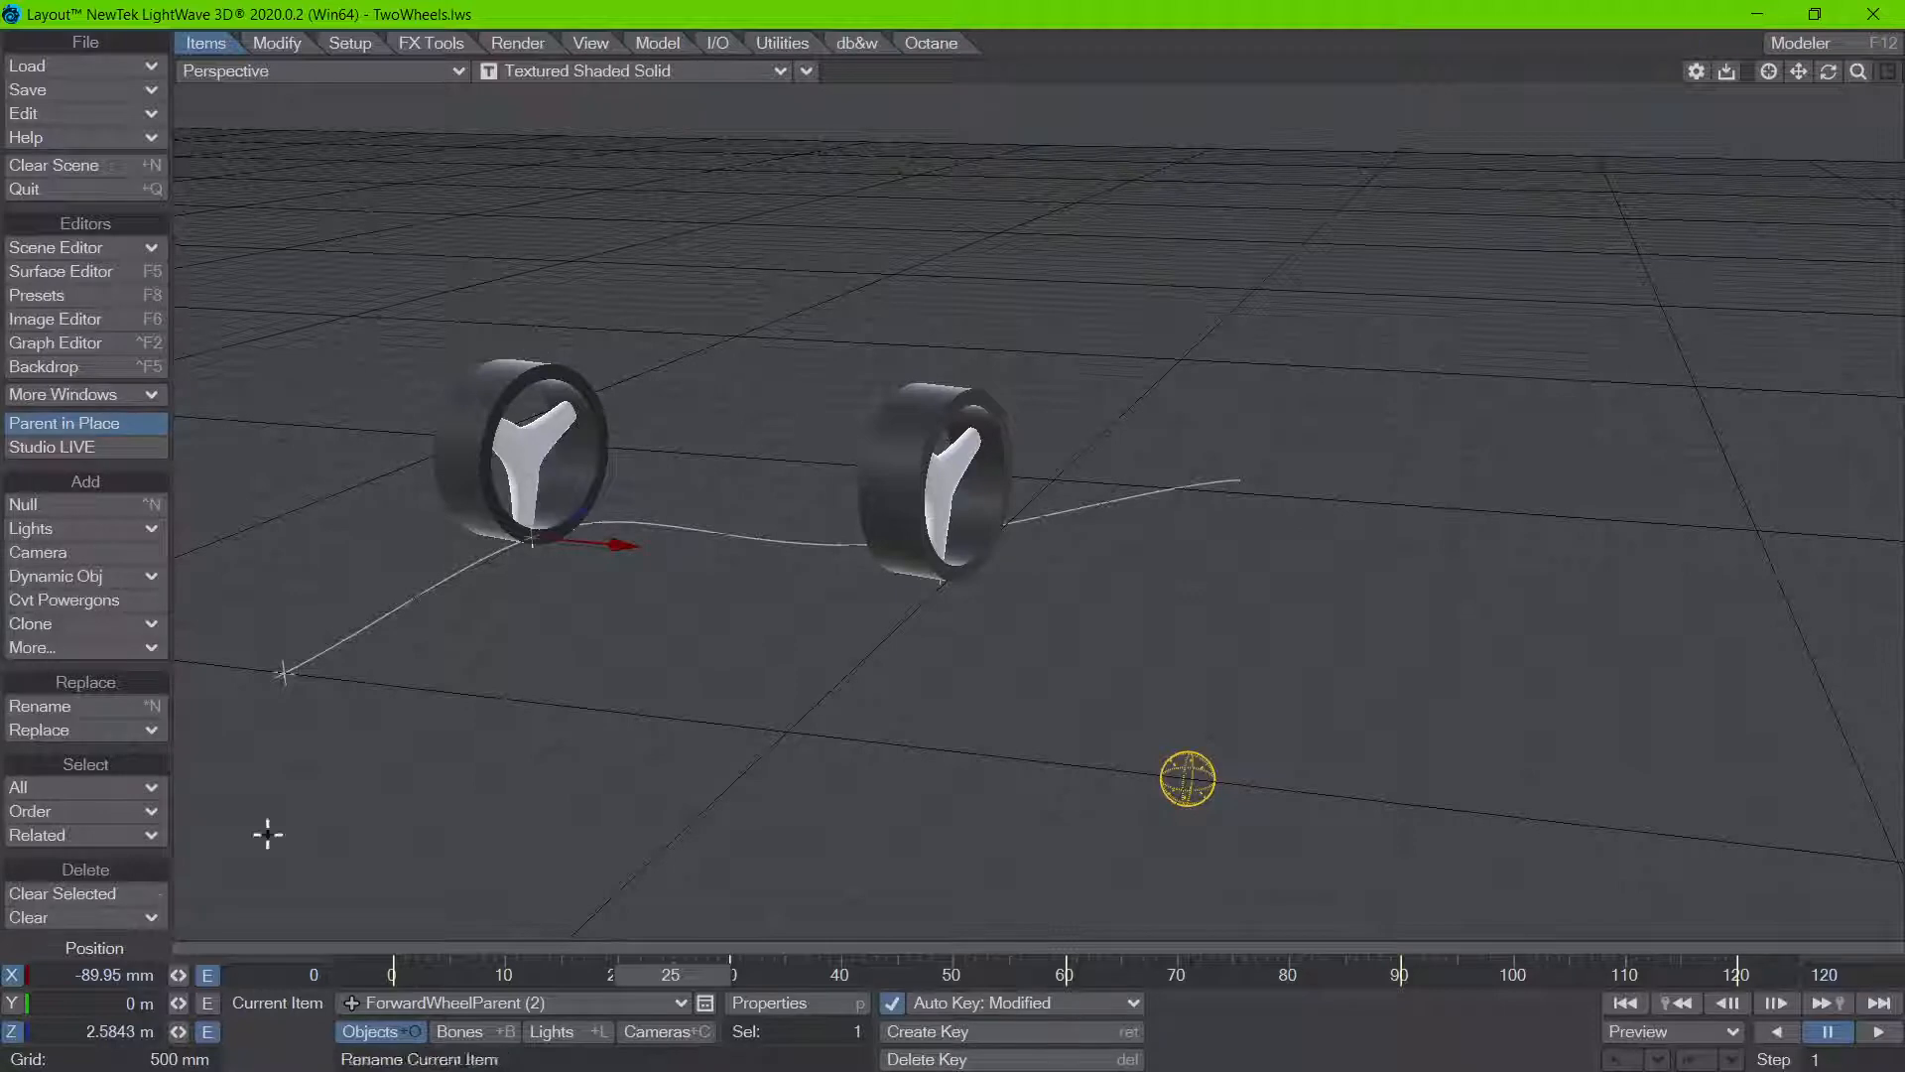
click(502, 1003)
click(483, 961)
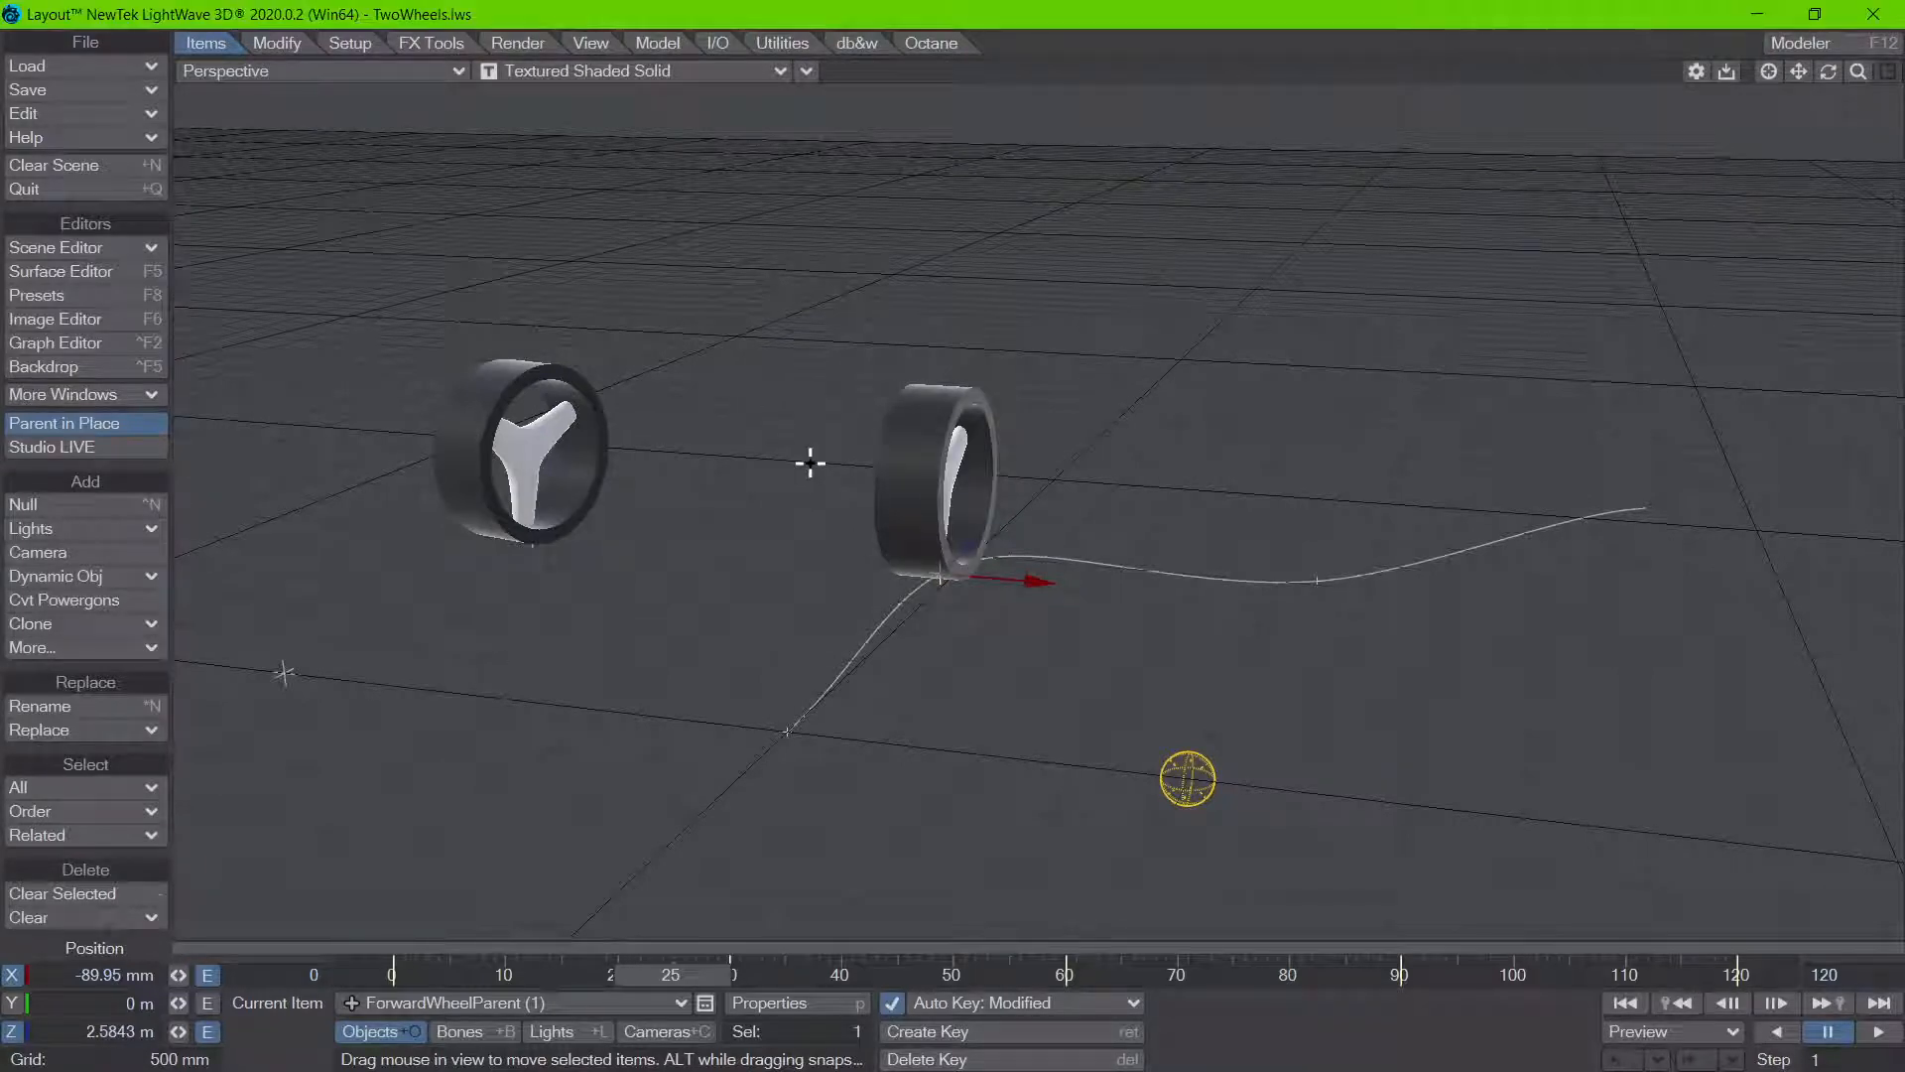
Step: Select ForwardWheel (1), enable Align in its Wheel Rotation node and close the node windows
click(981, 461)
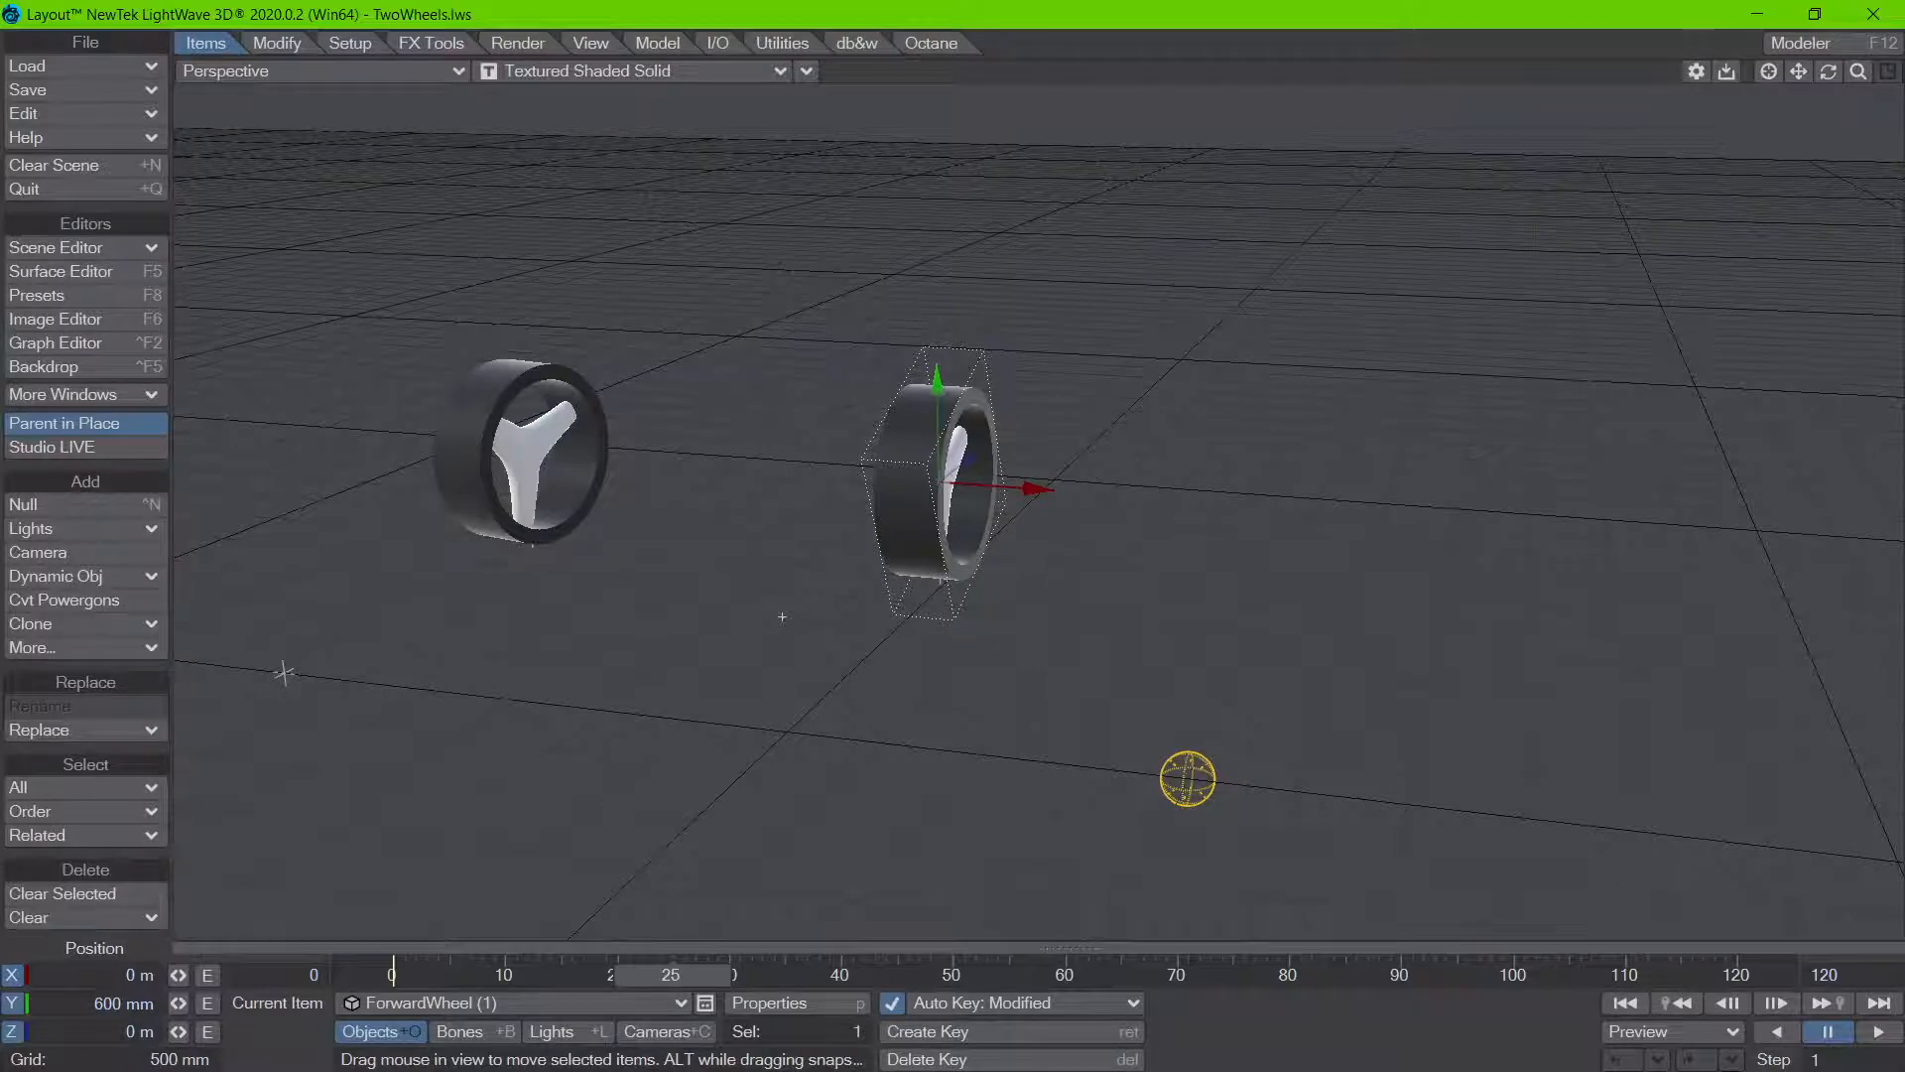
text(n)
text(p)
text(m)
key(Return)
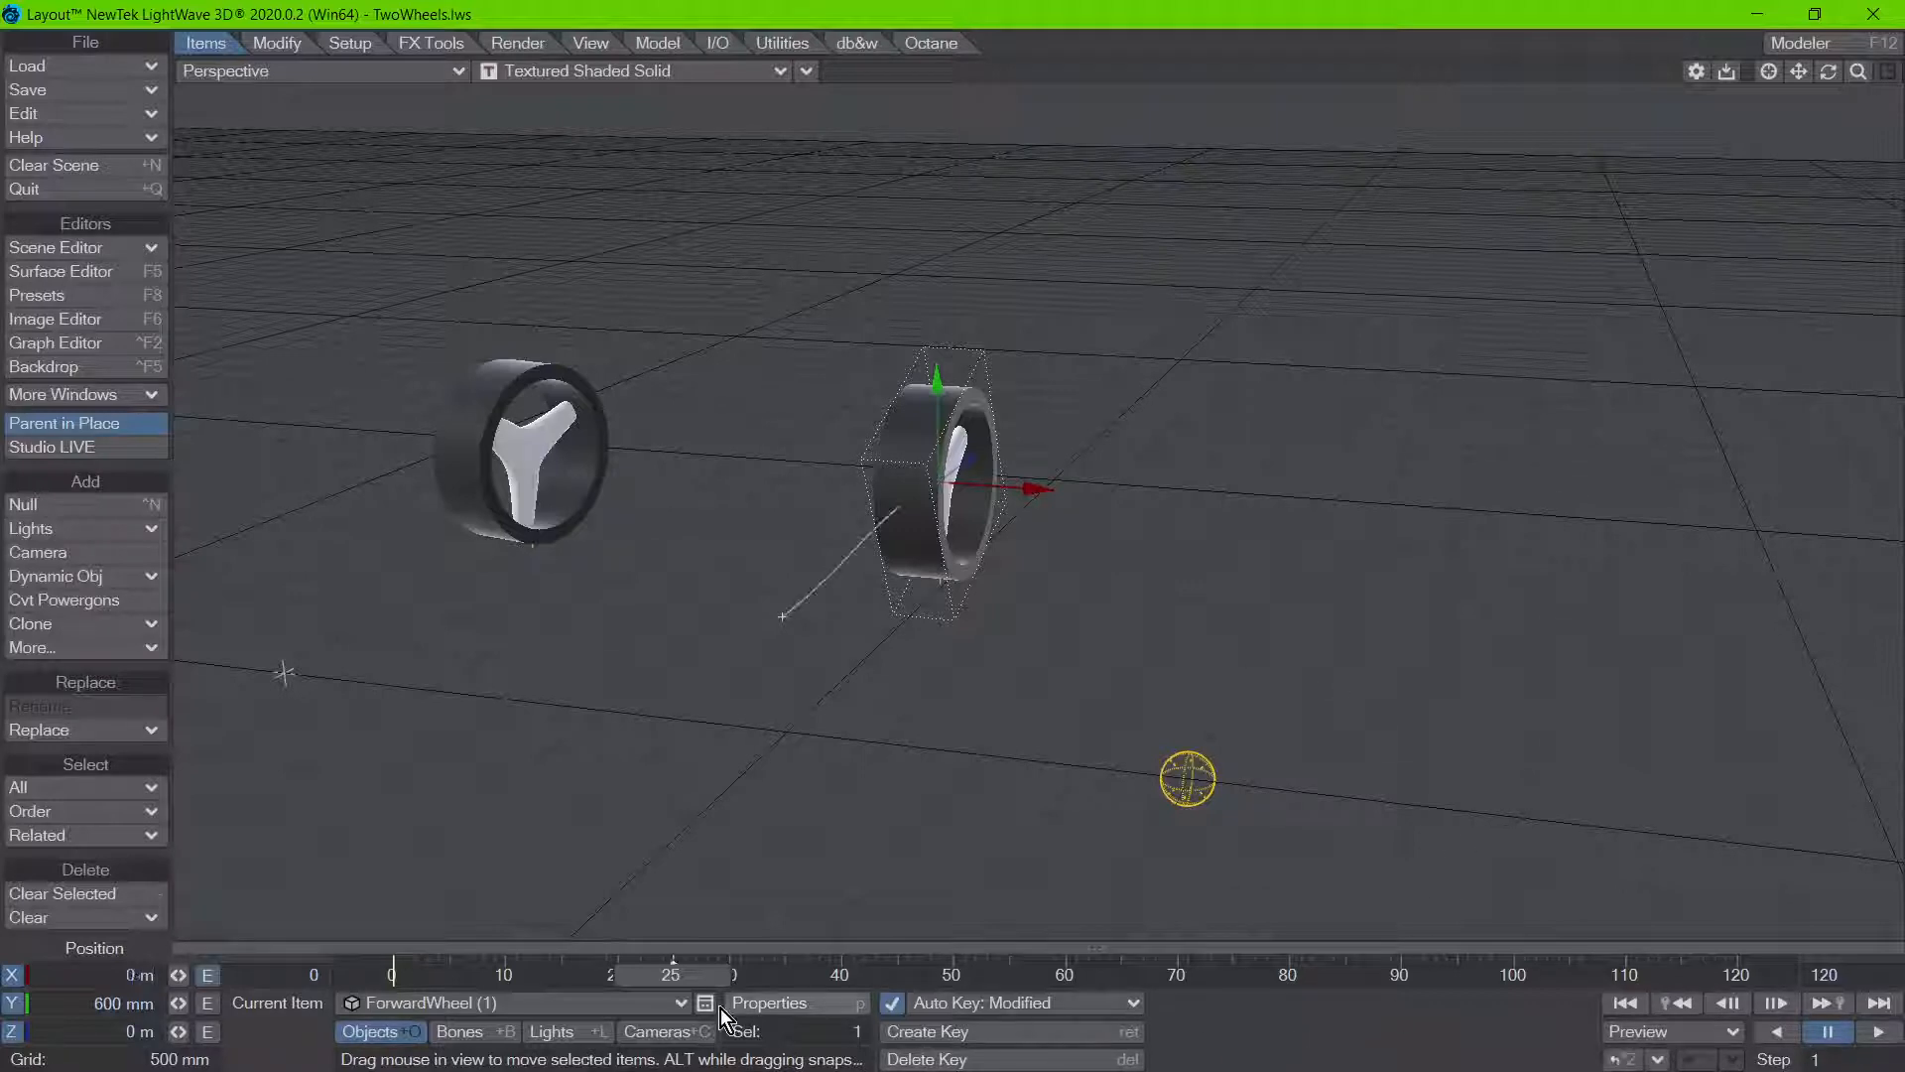
click(774, 1003)
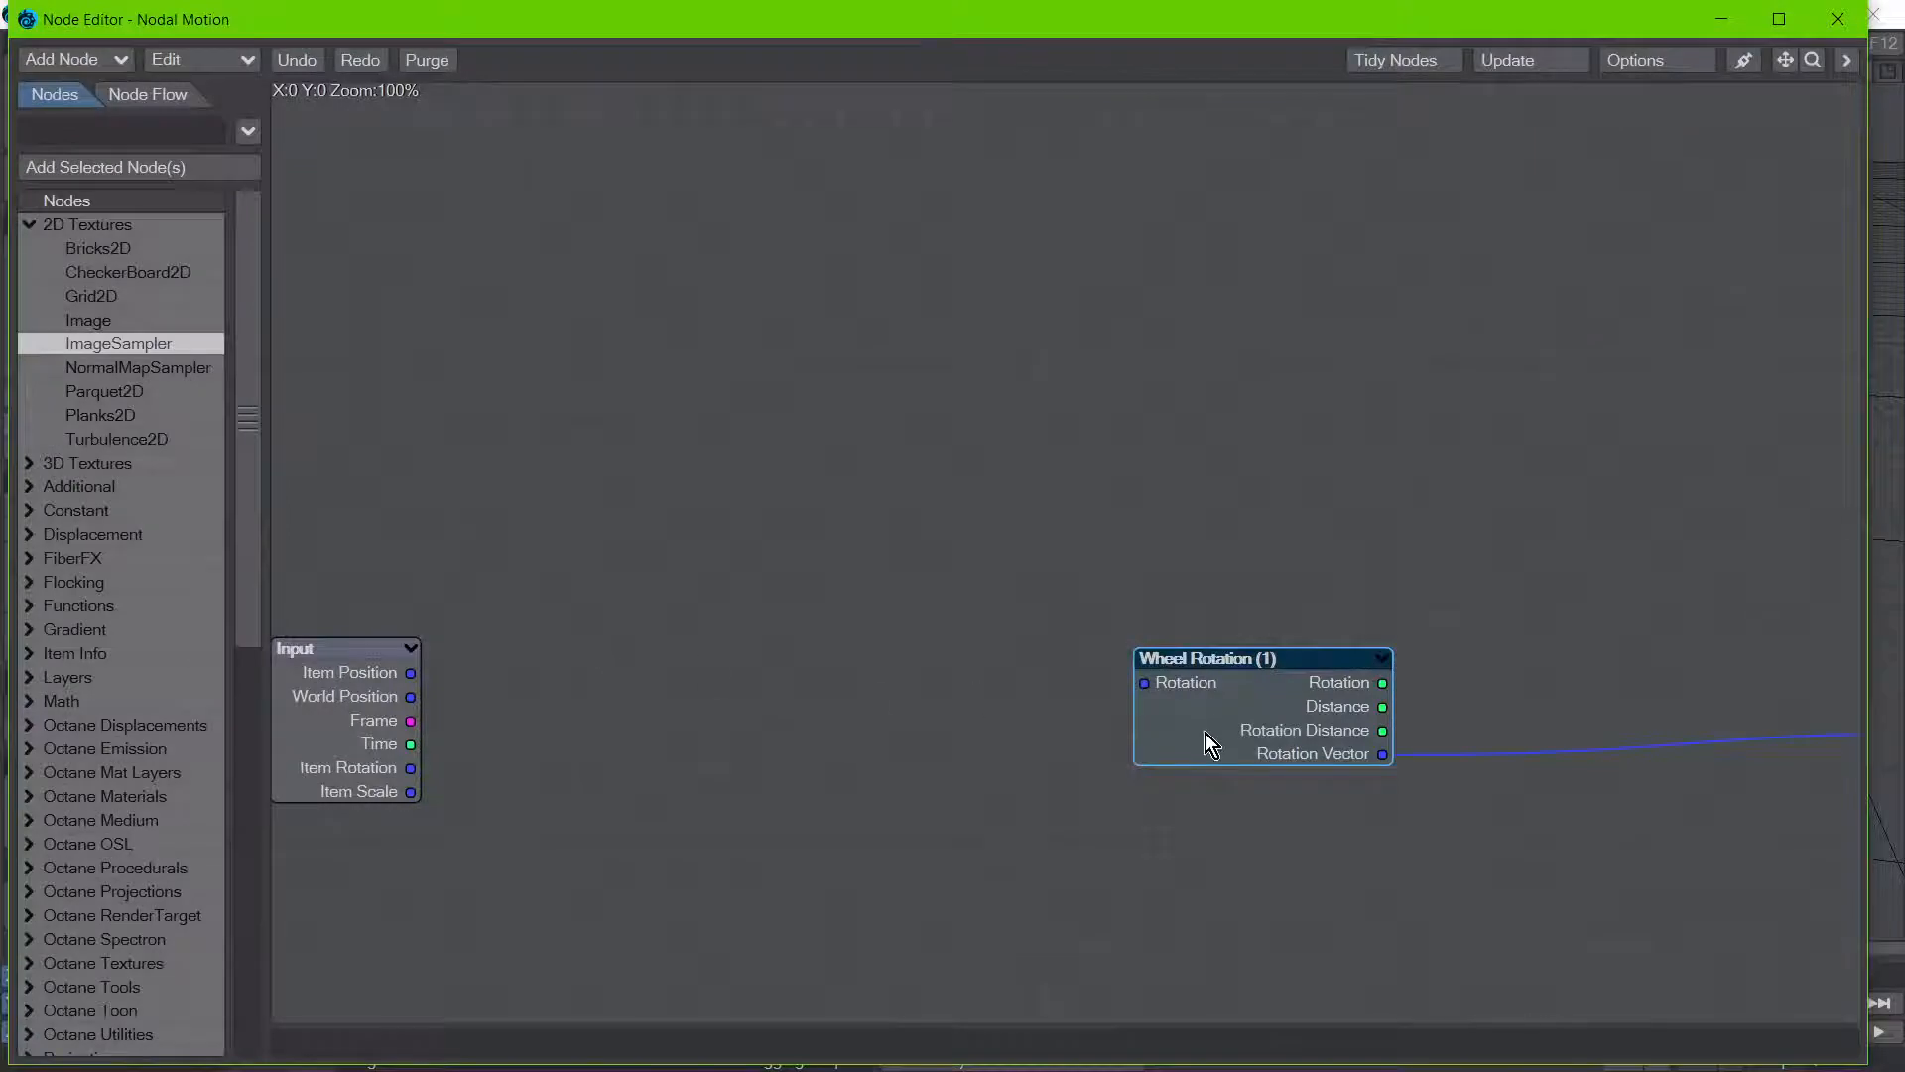
double_click(1209, 744)
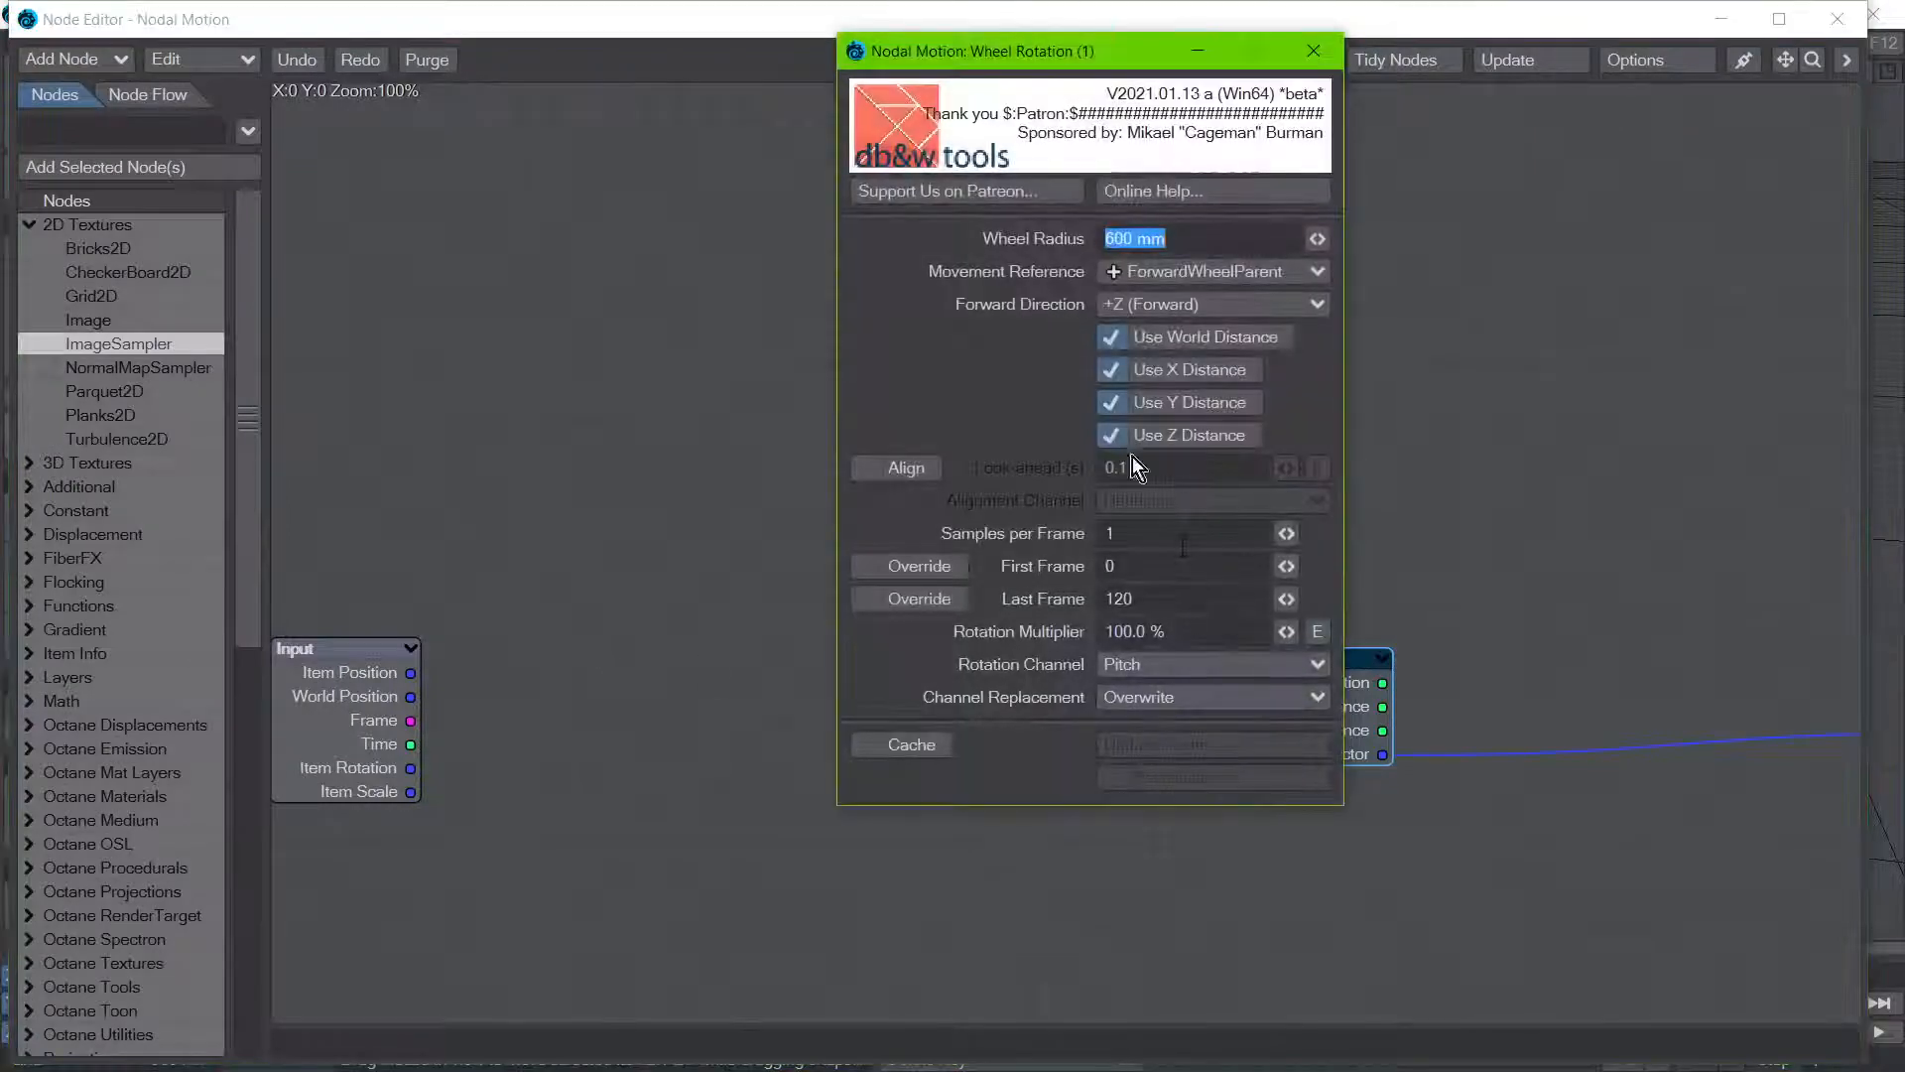
click(898, 468)
click(1313, 51)
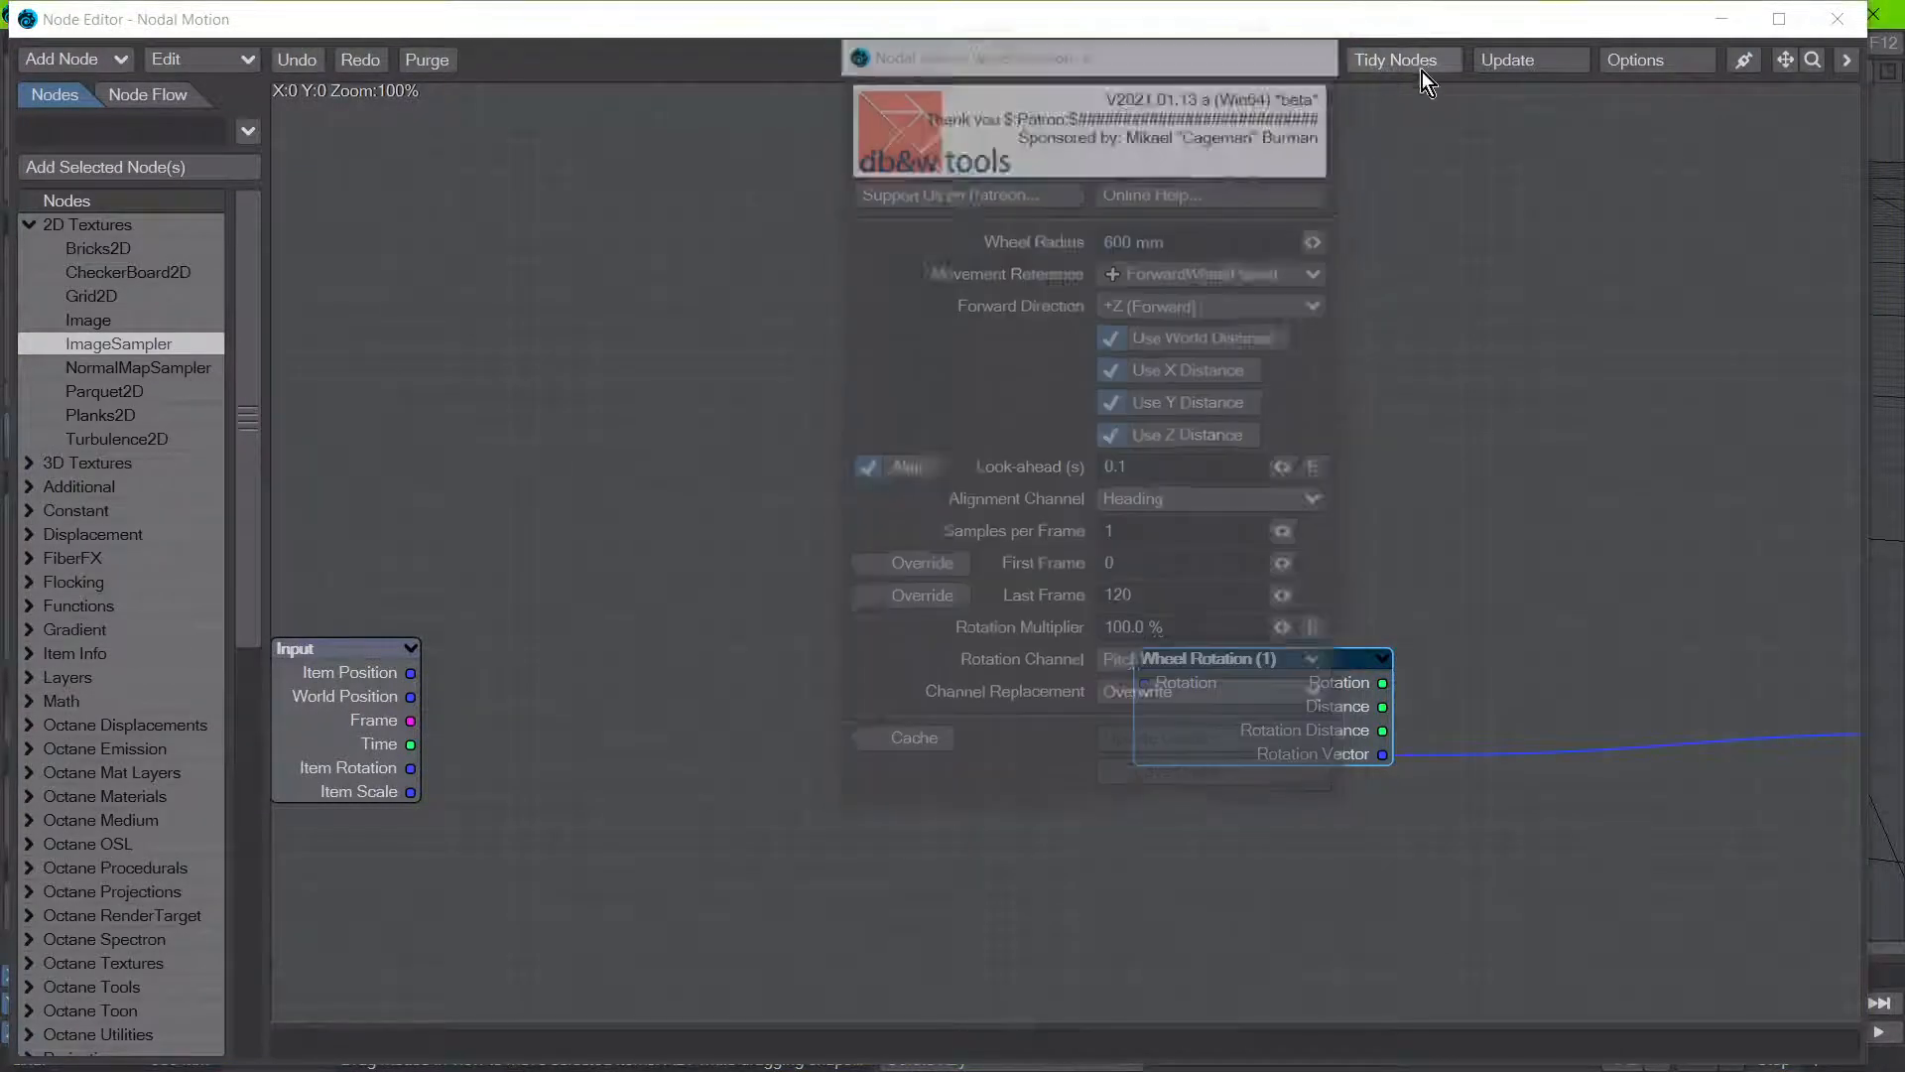
click(1835, 18)
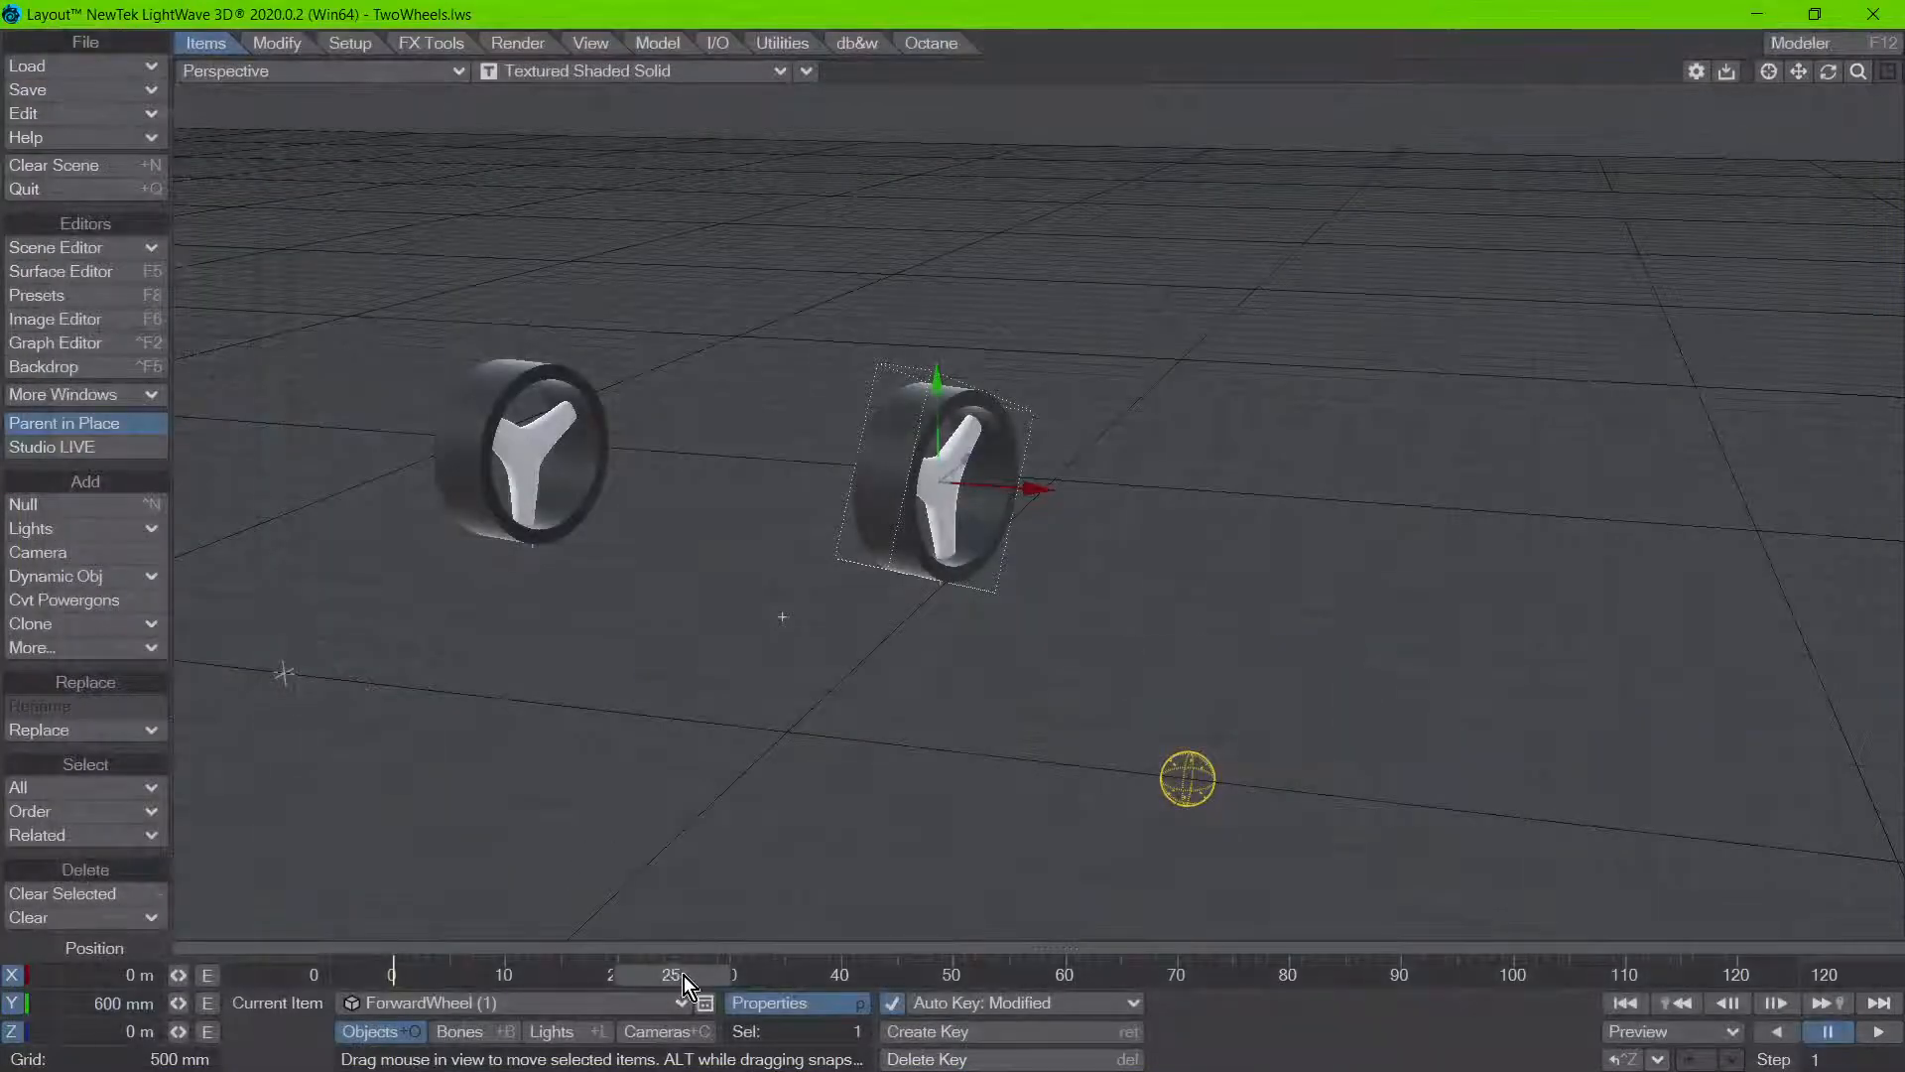
Step: Scrub to frame 9, select both wheels together with their parents, and scrub to frame 19 to compare the wheels' alignment along their paths
drag(682, 974, 446, 974)
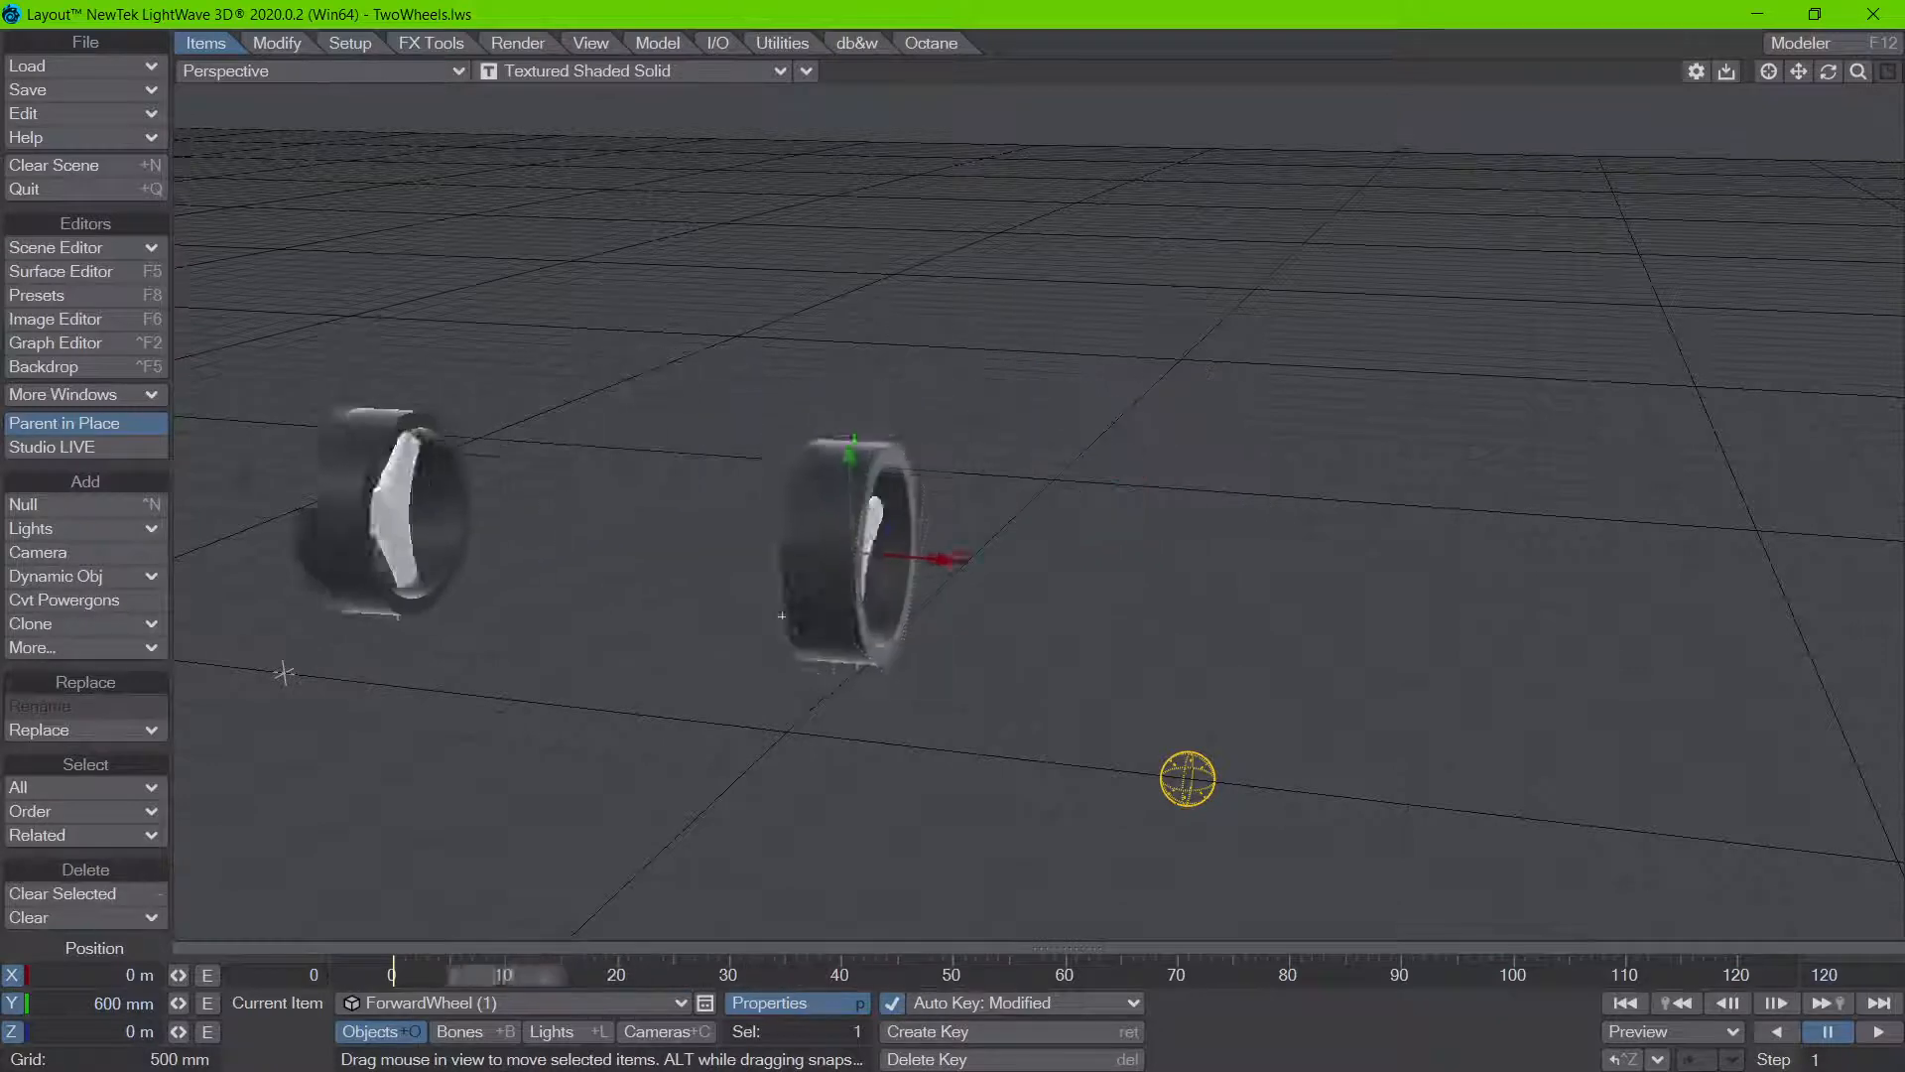
drag(470, 974, 492, 975)
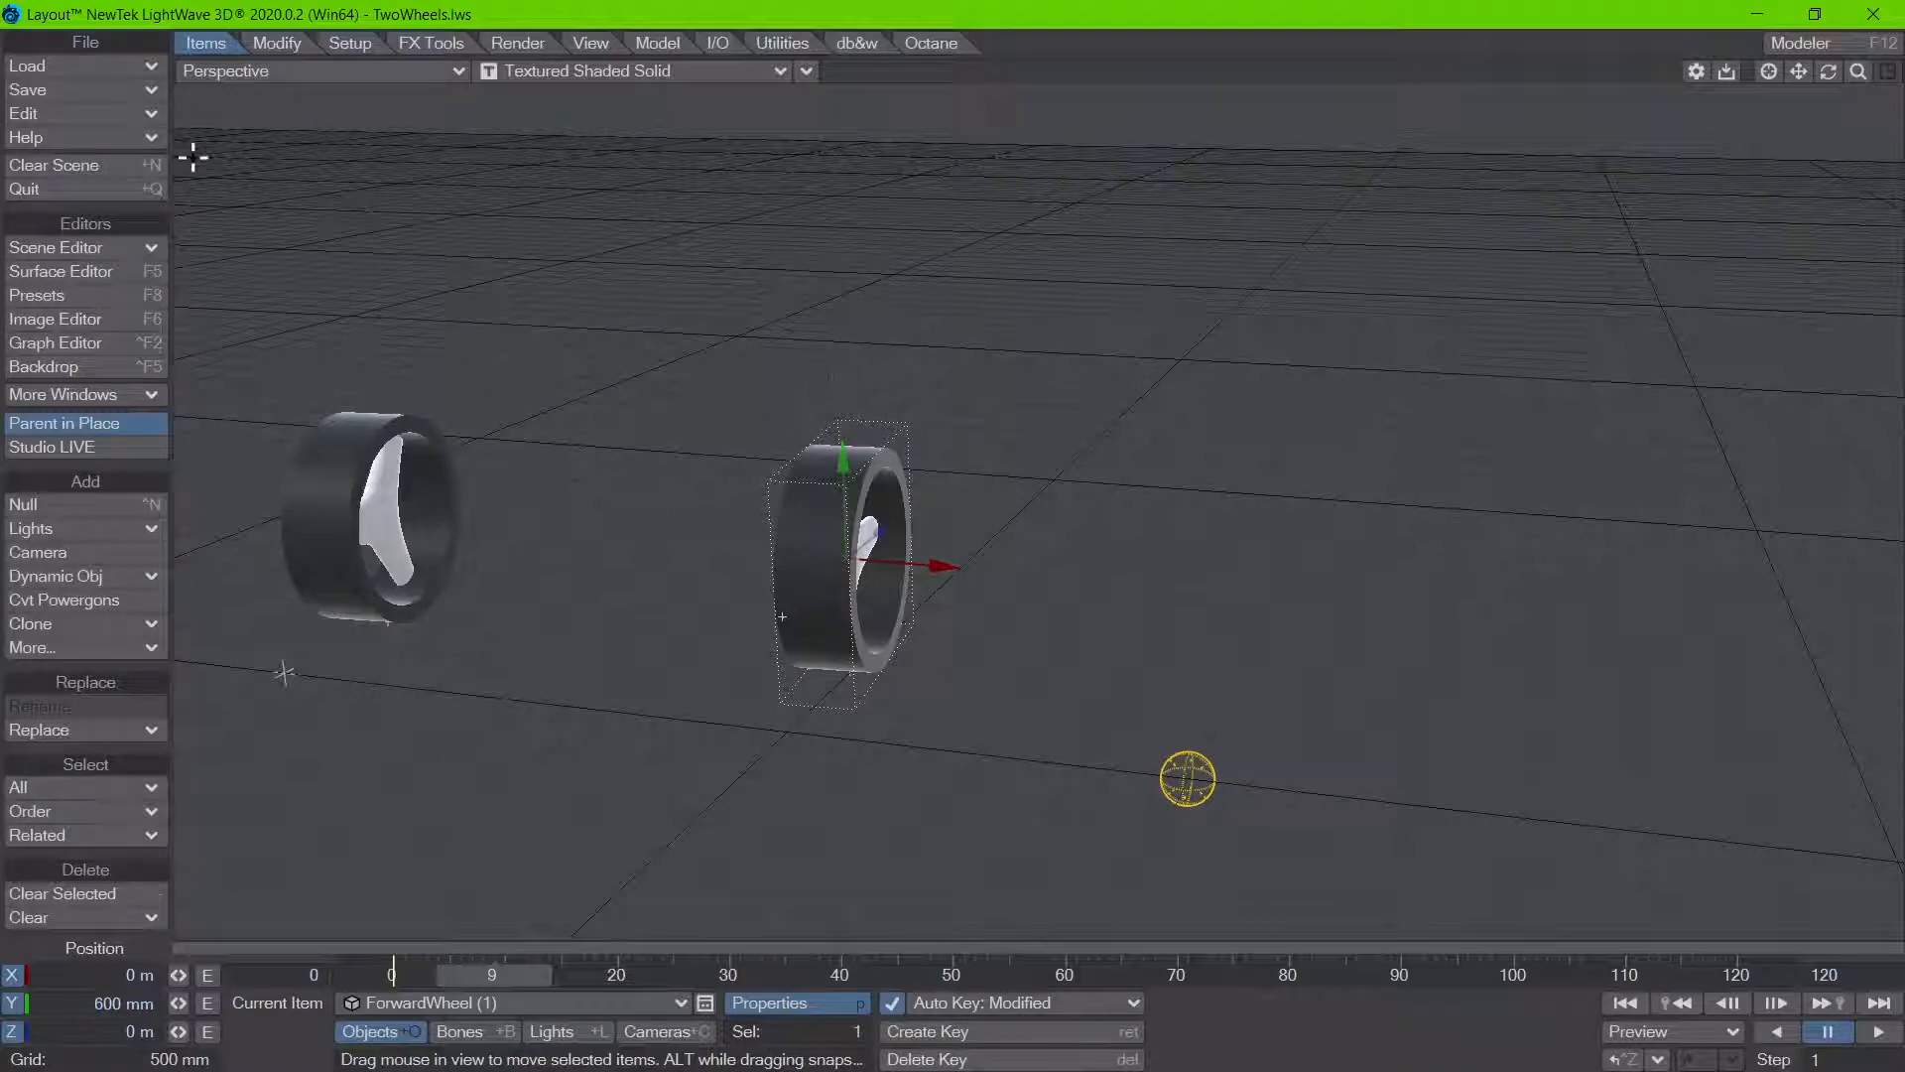
drag(193, 117, 1720, 890)
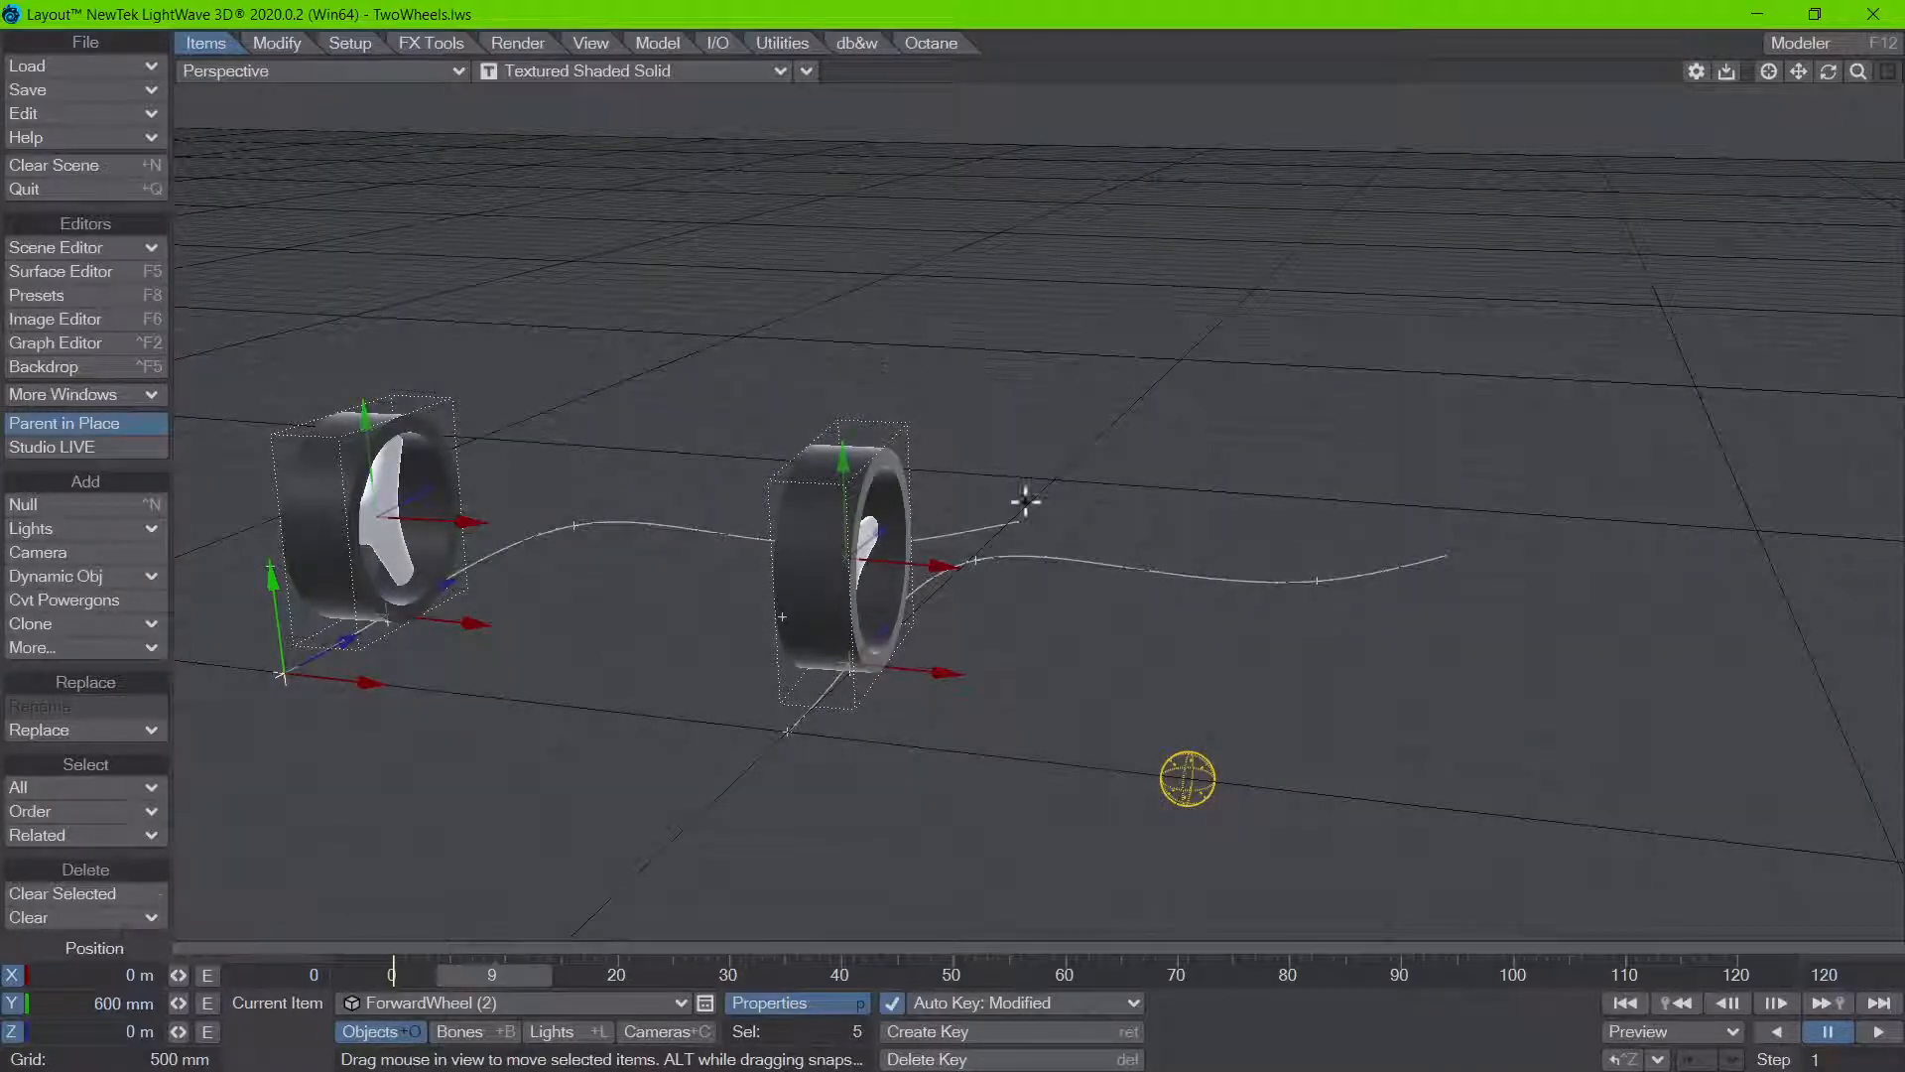
drag(492, 982, 603, 982)
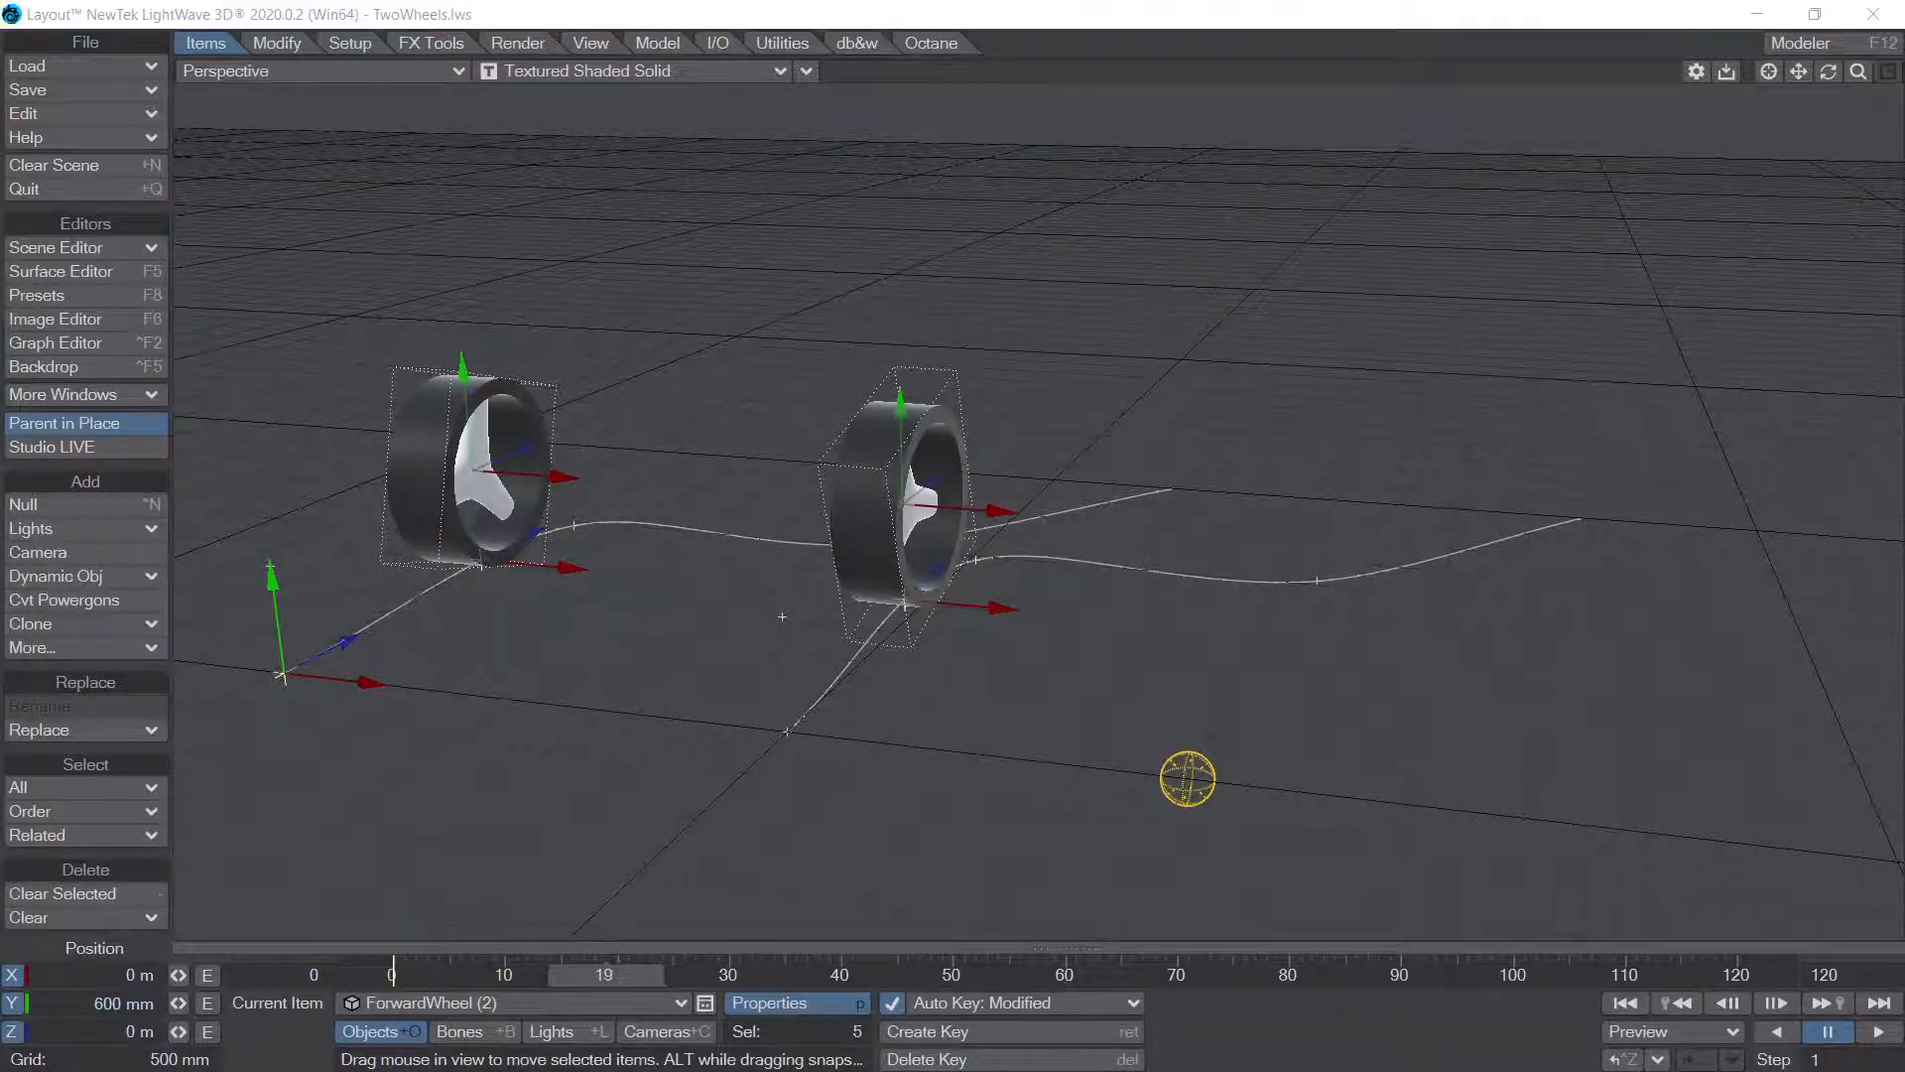
Step: Review the Heading Controller options in the rotation motion options of ForwardWheel (2), keep Key Frames and close the window
key(m)
click(573, 415)
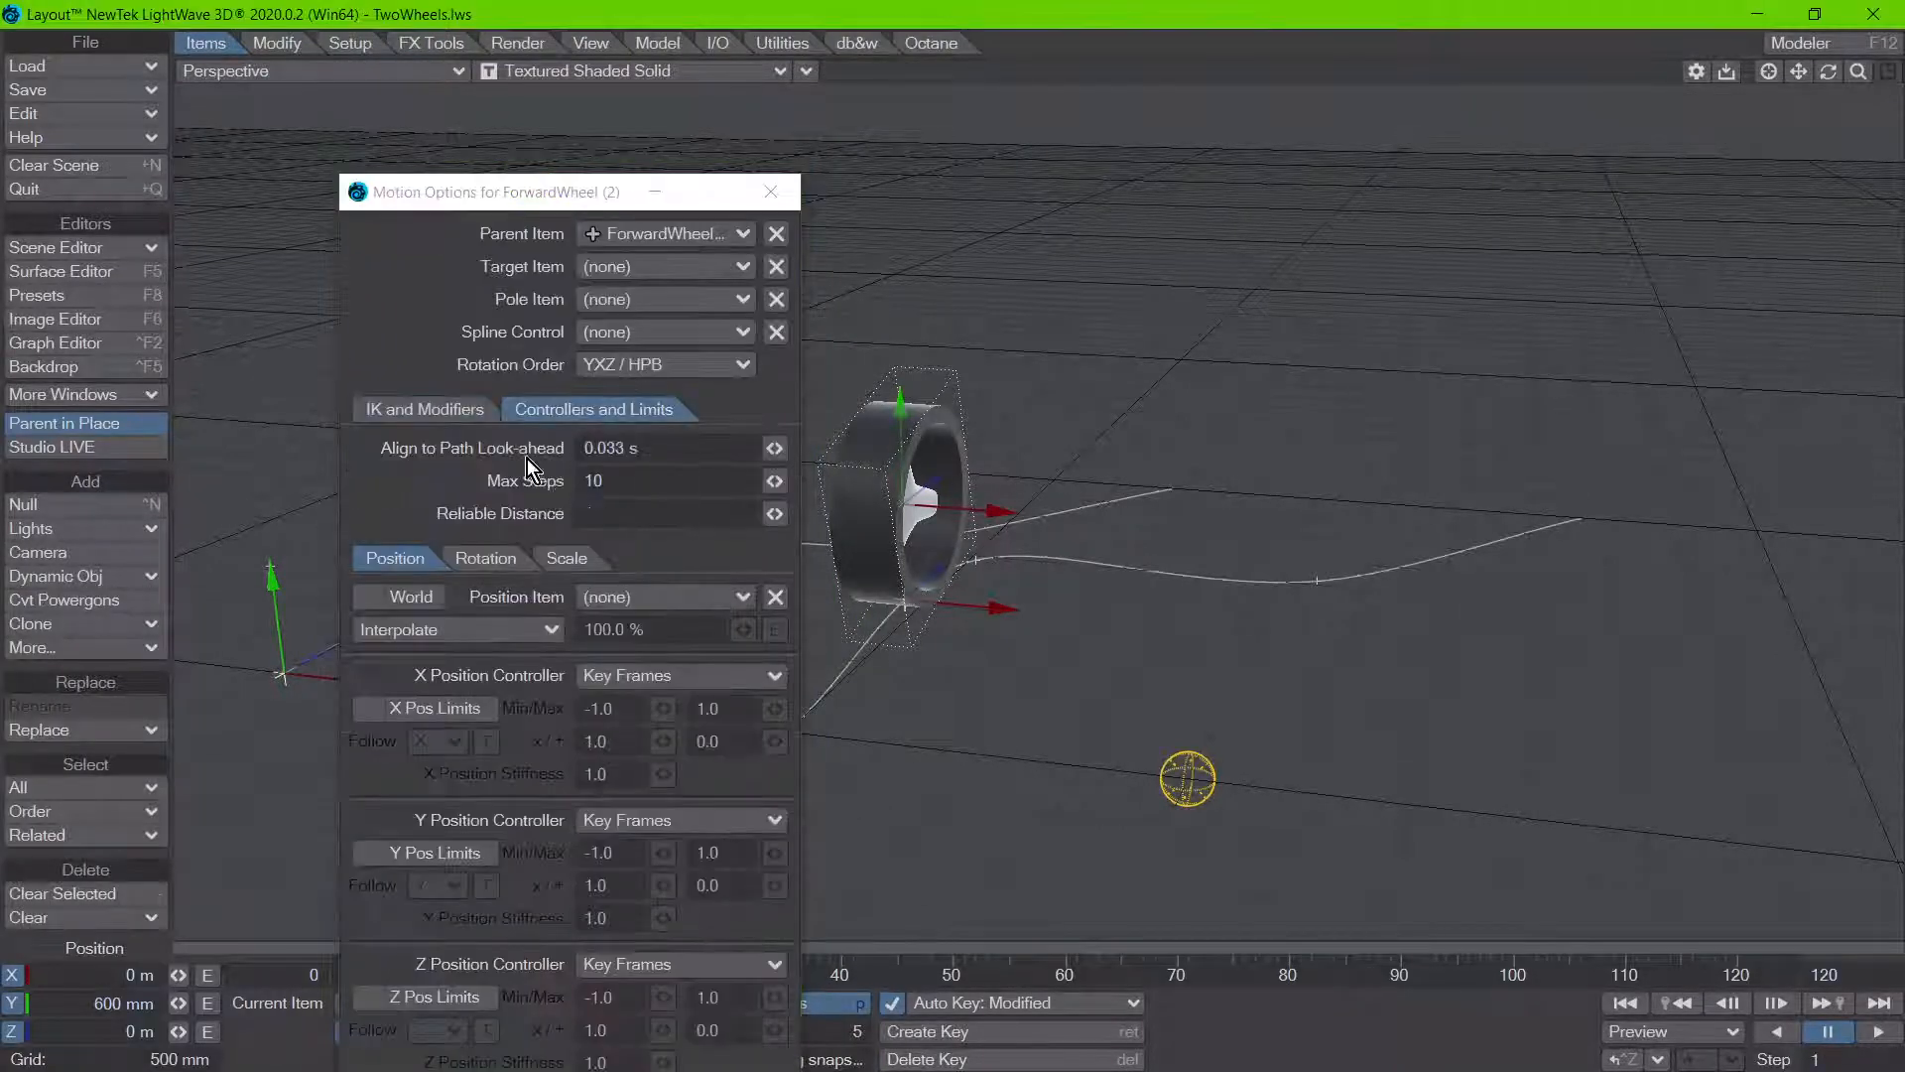
click(491, 557)
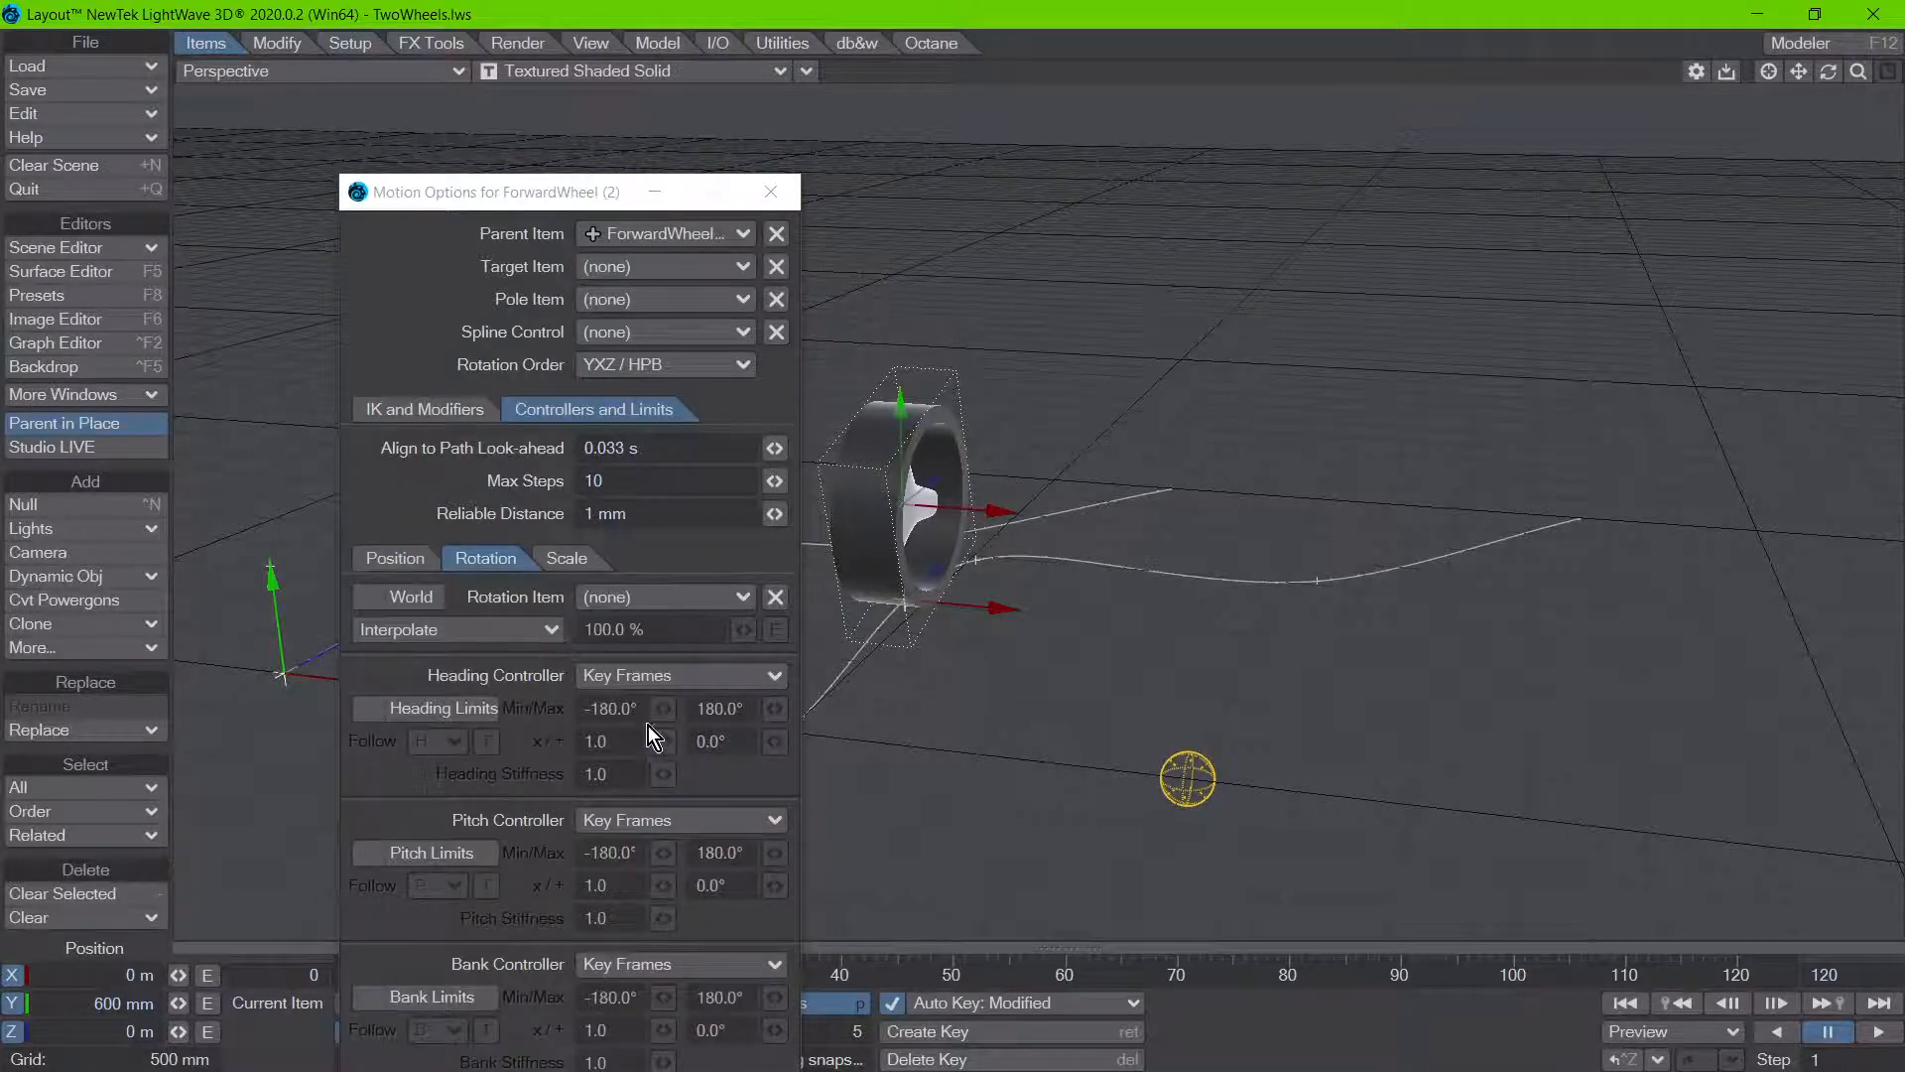
click(641, 678)
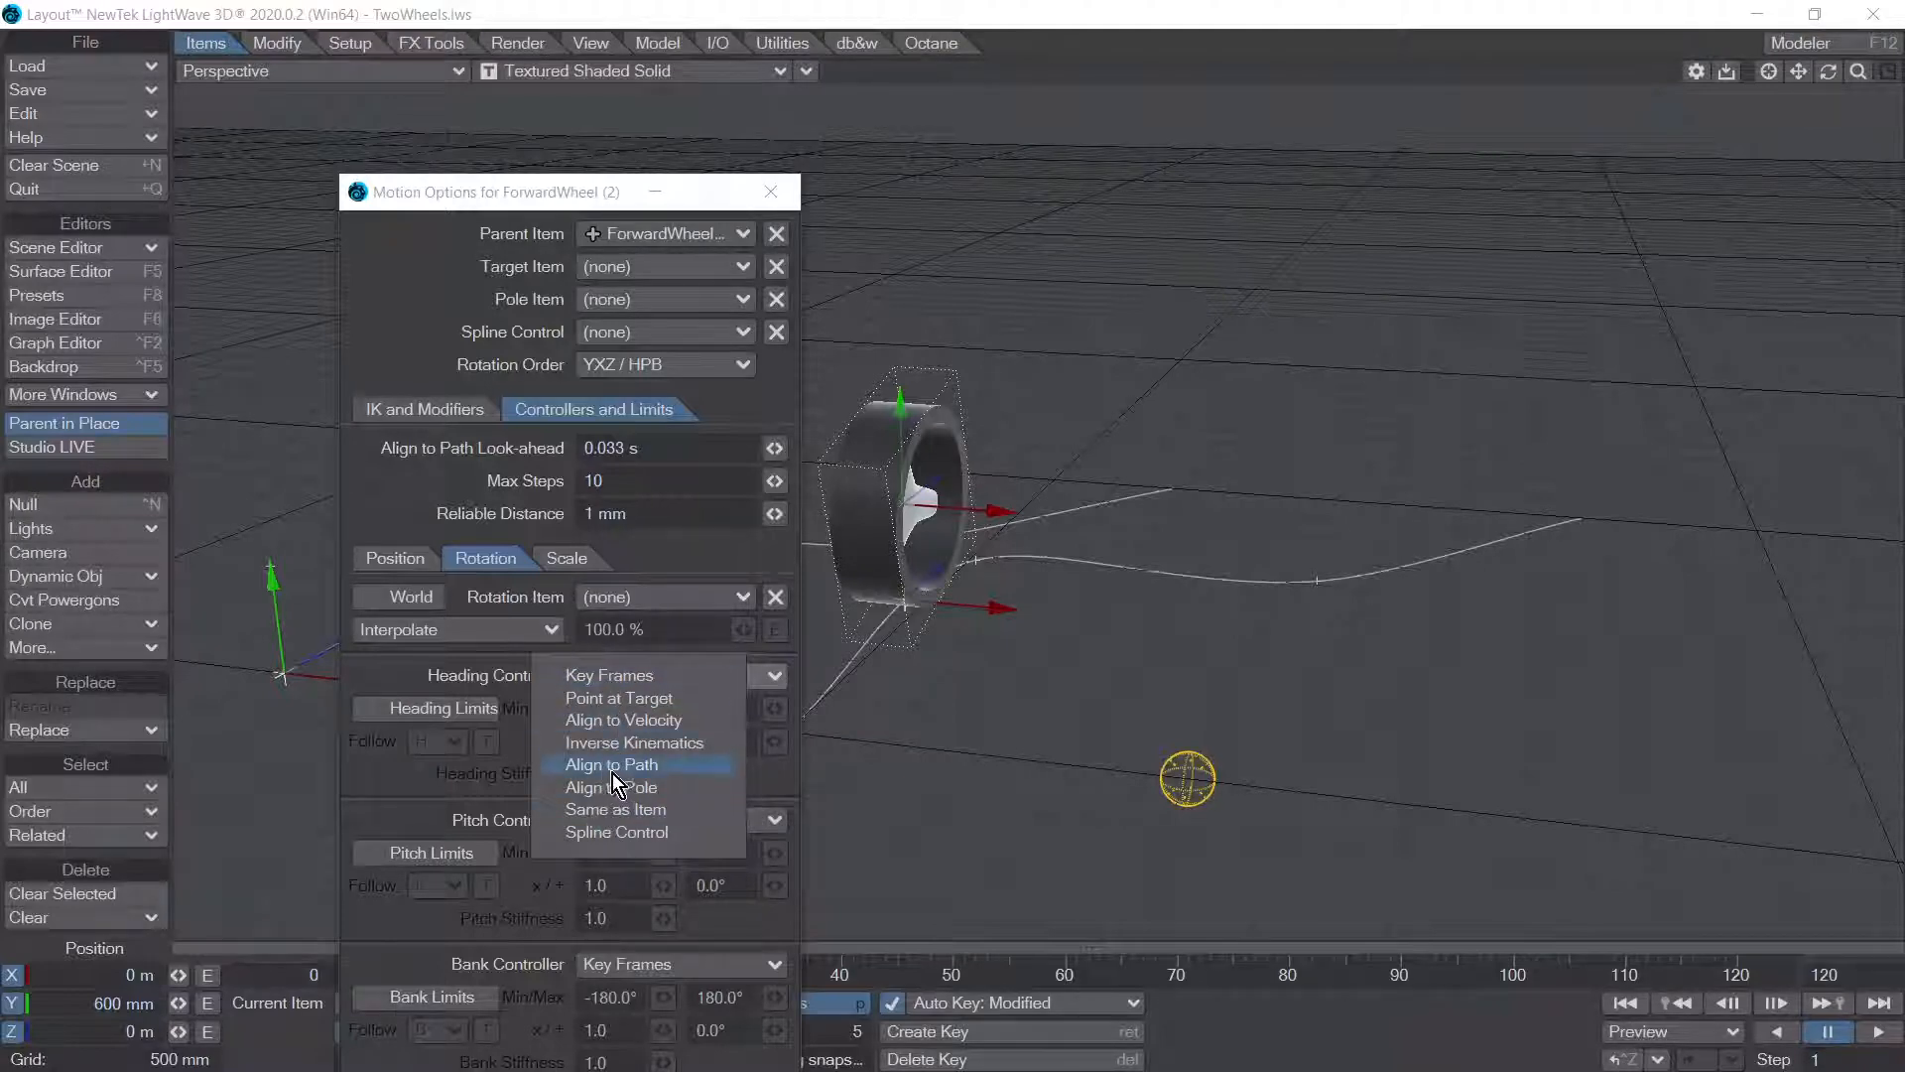
click(617, 677)
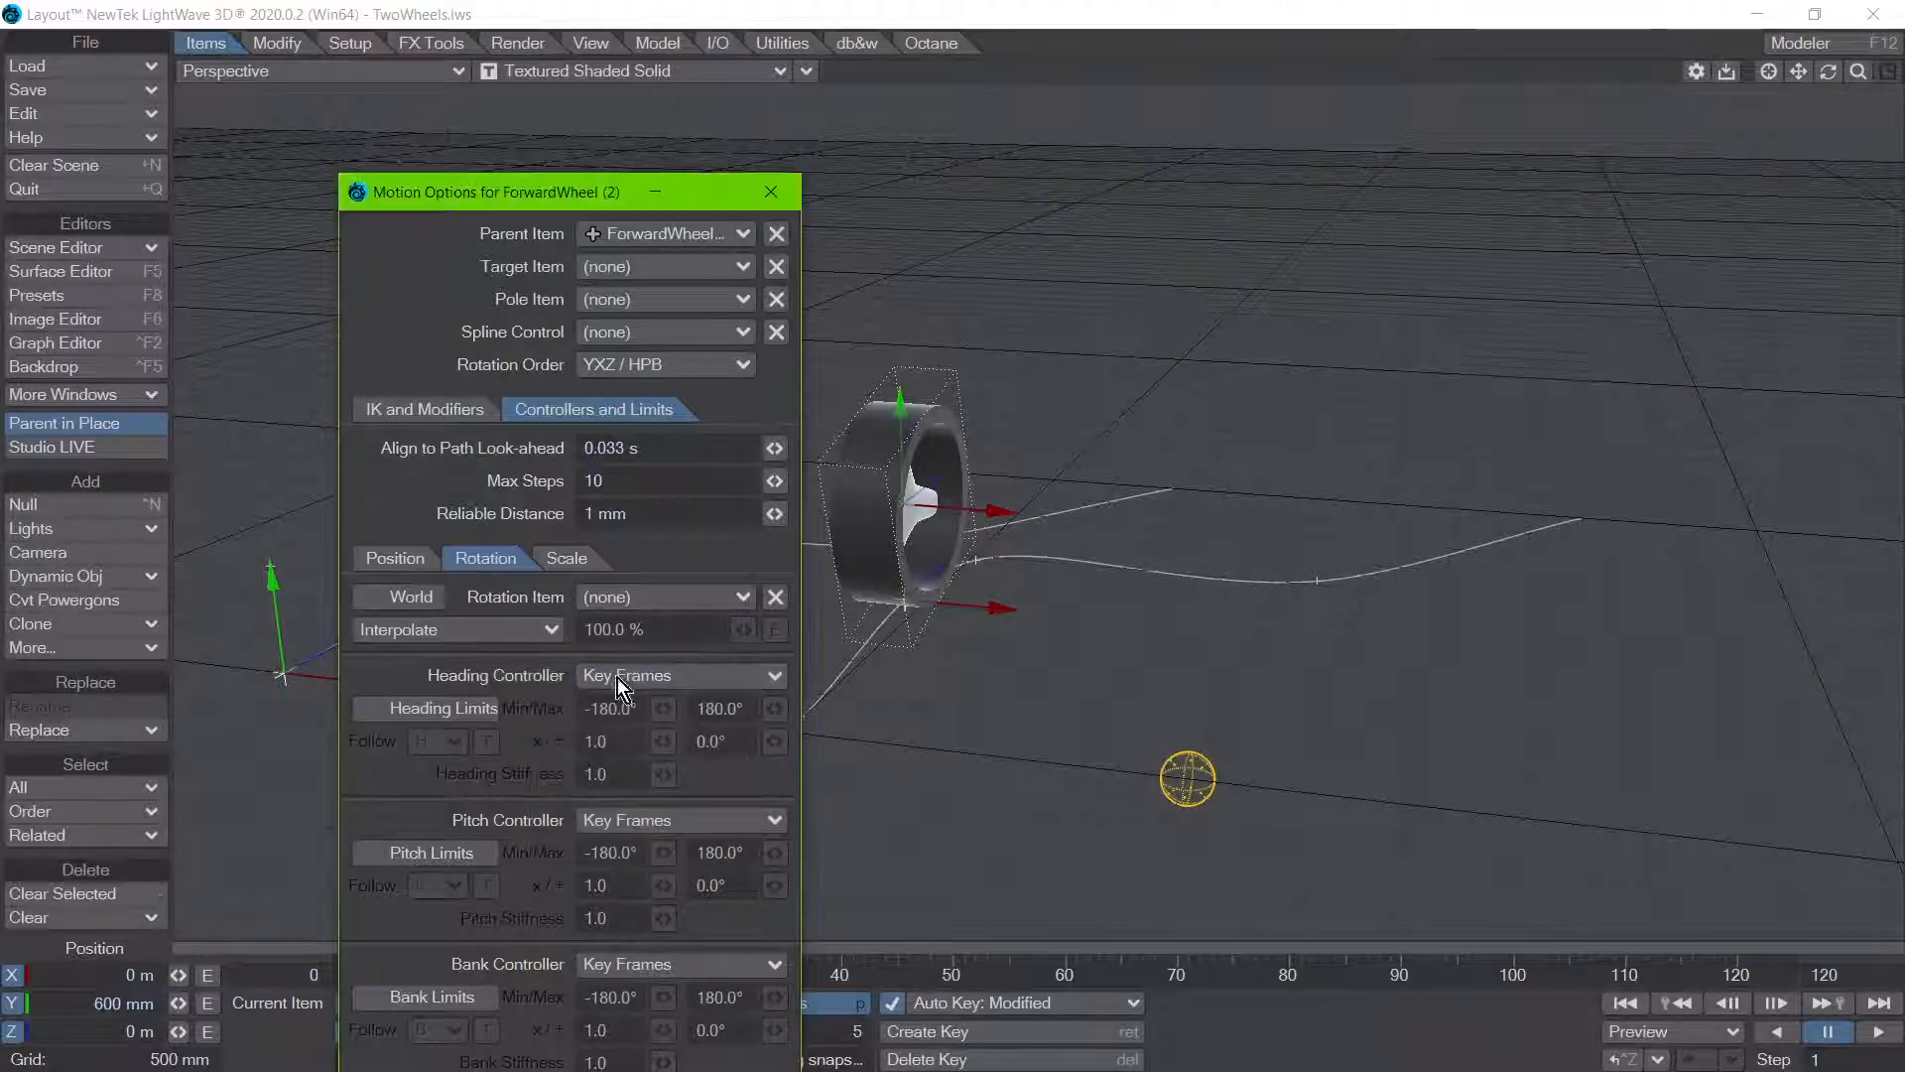
click(771, 191)
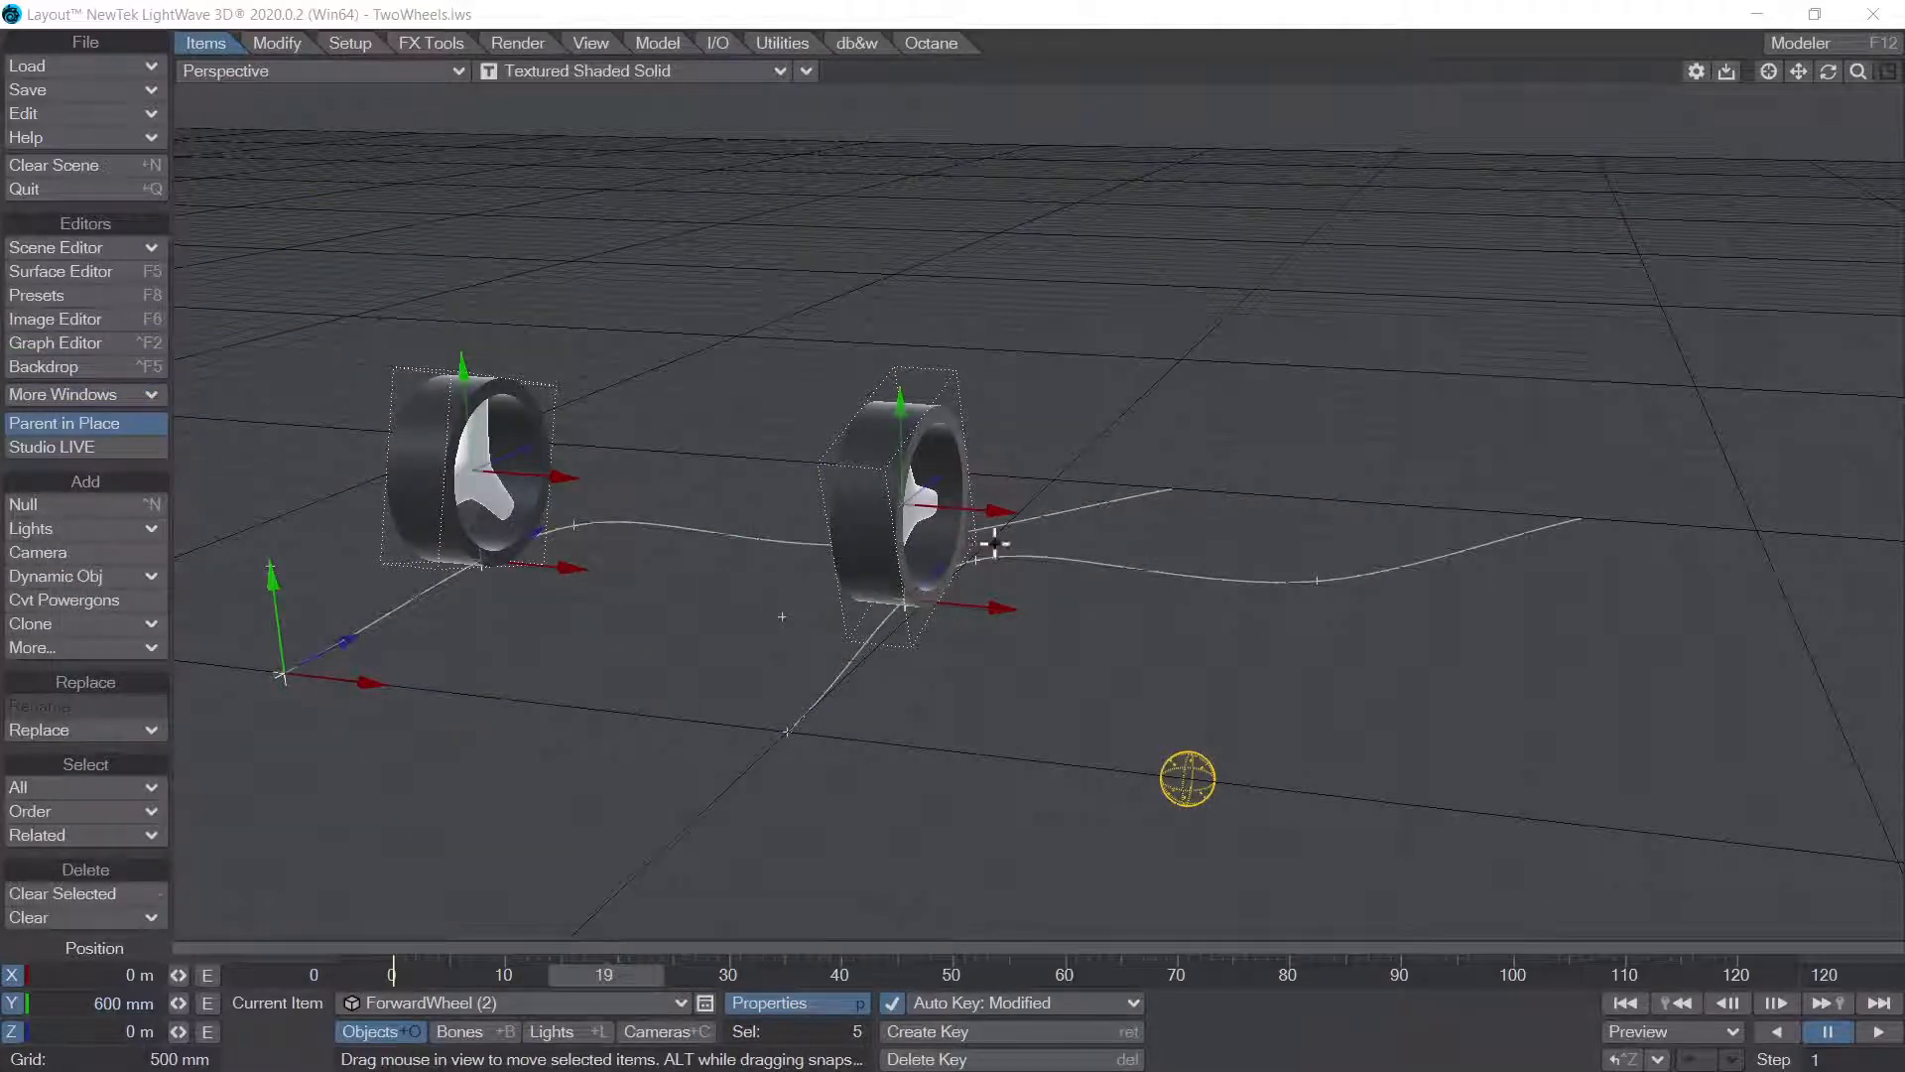
Step: Toggle Align off and on in the Wheel Rotation node of ForwardWheel (1), leave it enabled and close the node windows
drag(781, 328, 1039, 551)
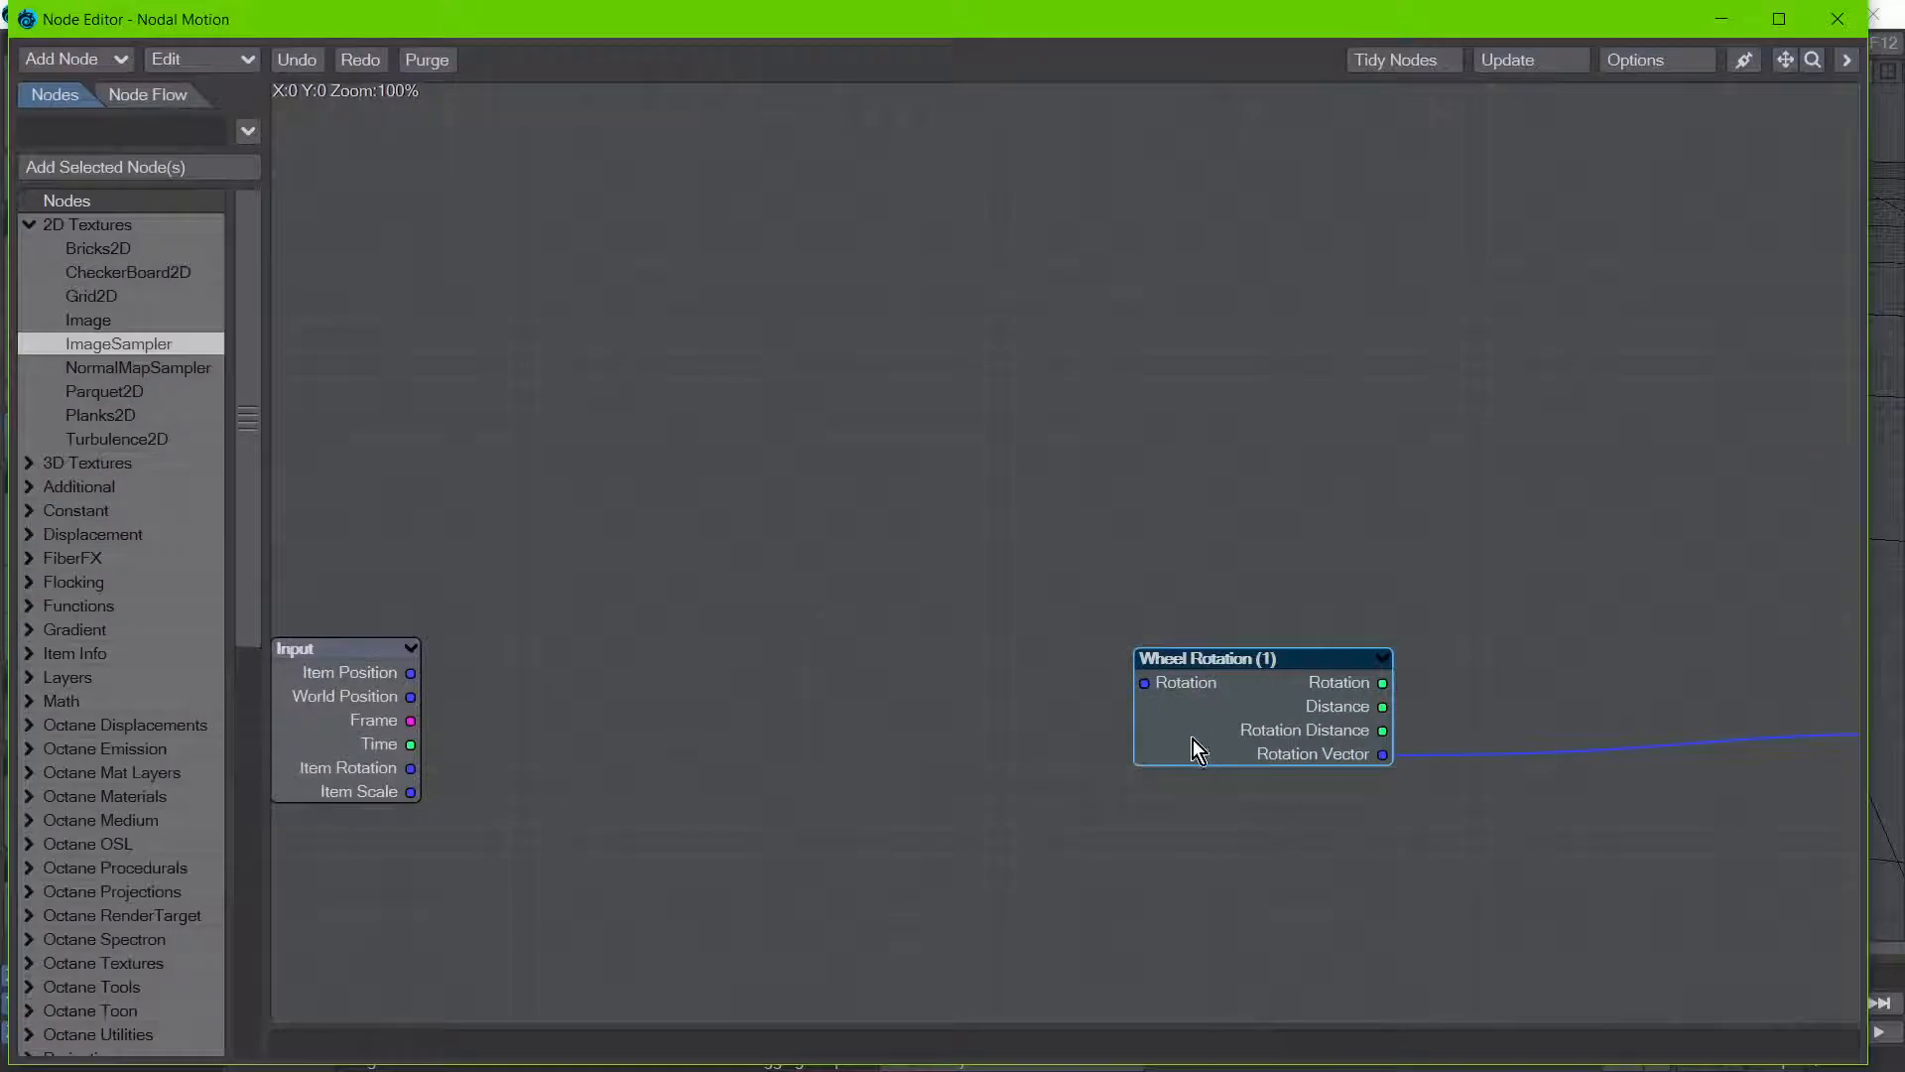
double_click(1193, 739)
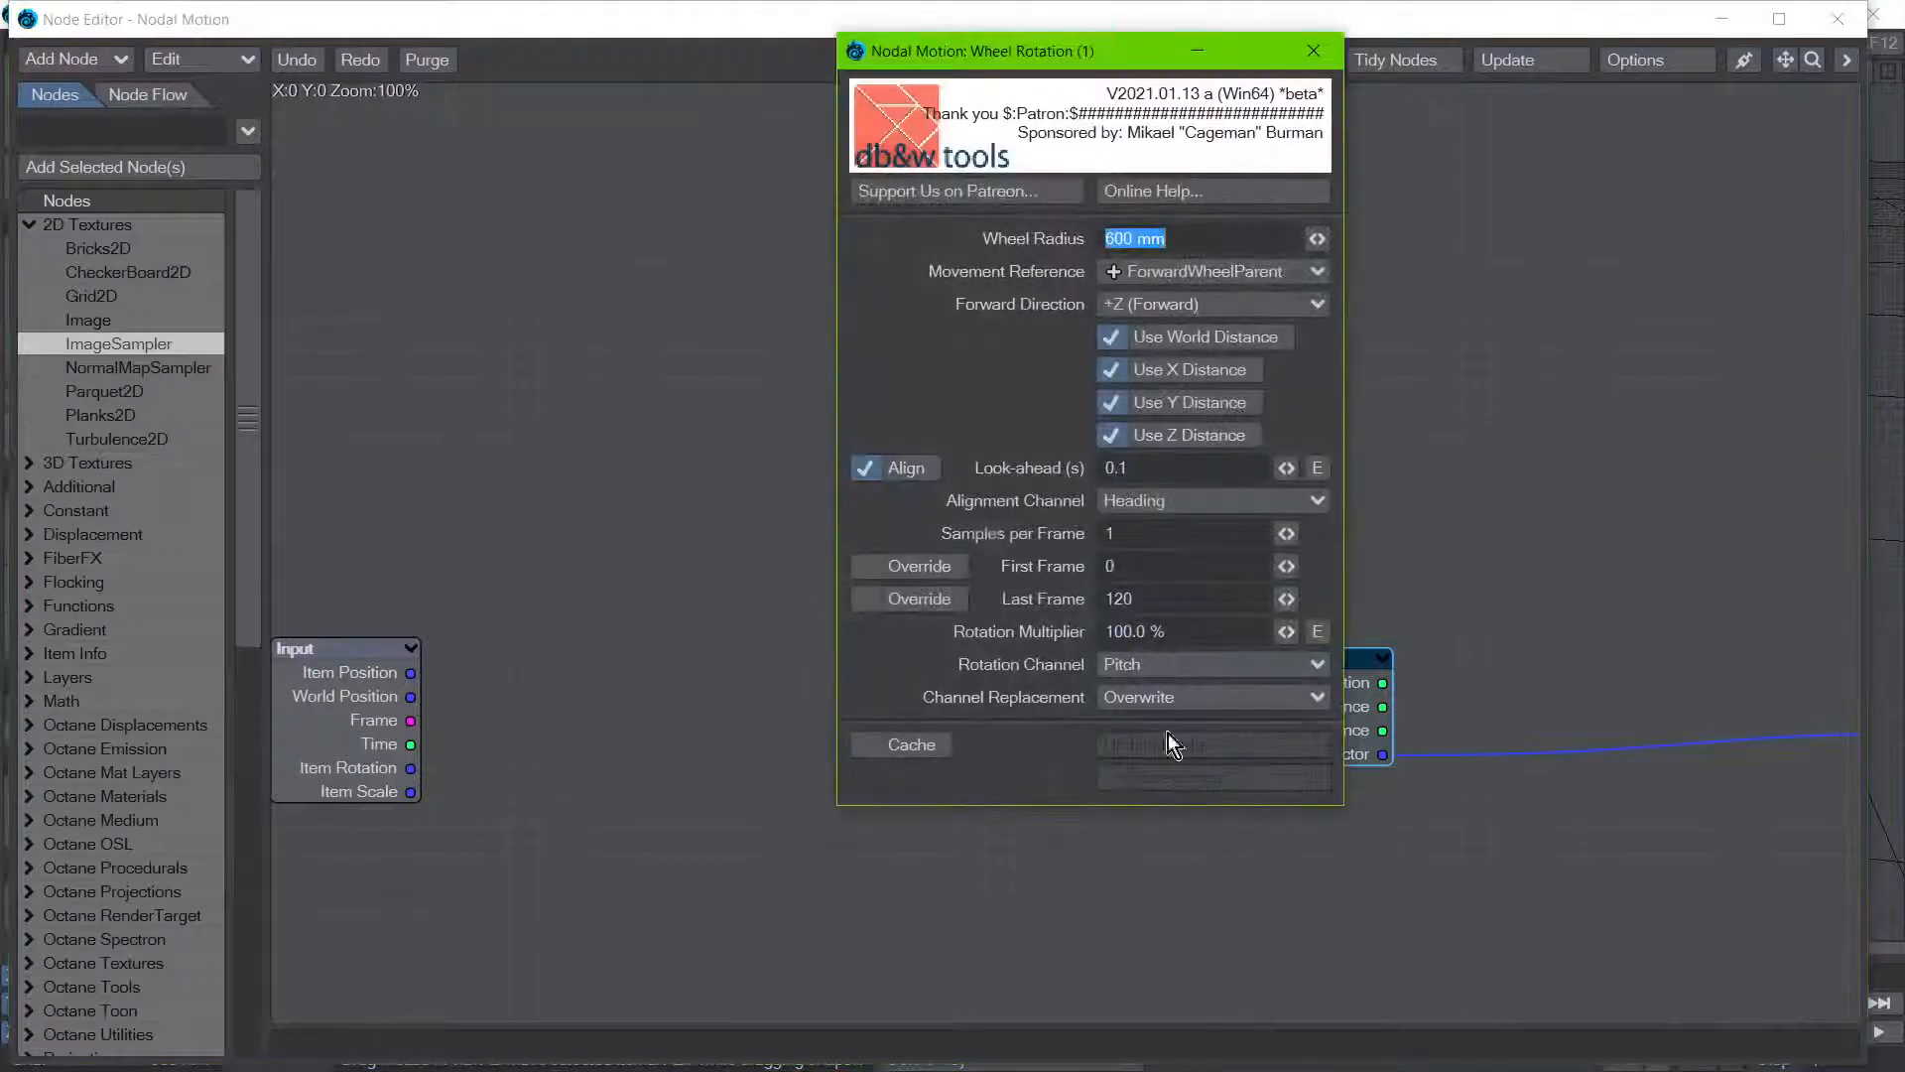
click(907, 473)
click(911, 475)
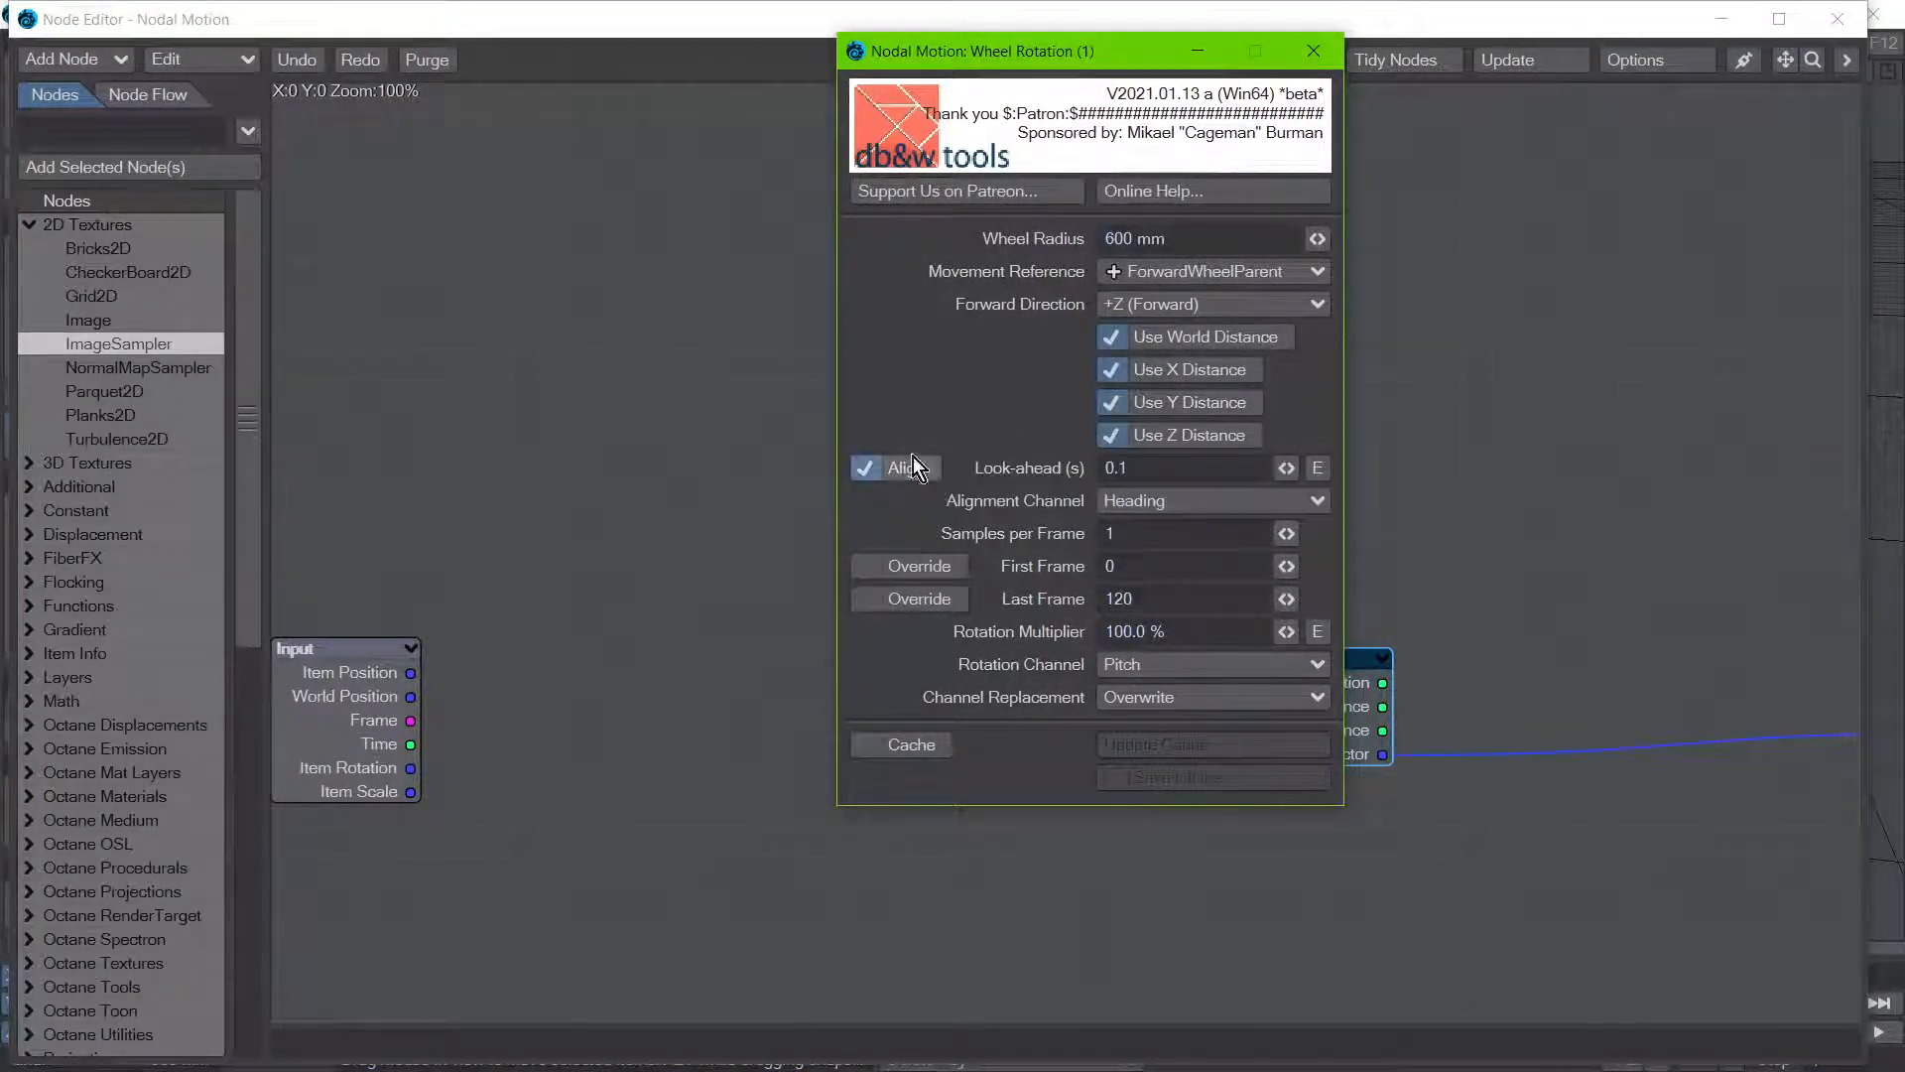
click(915, 469)
click(910, 472)
click(913, 472)
click(919, 472)
click(1313, 50)
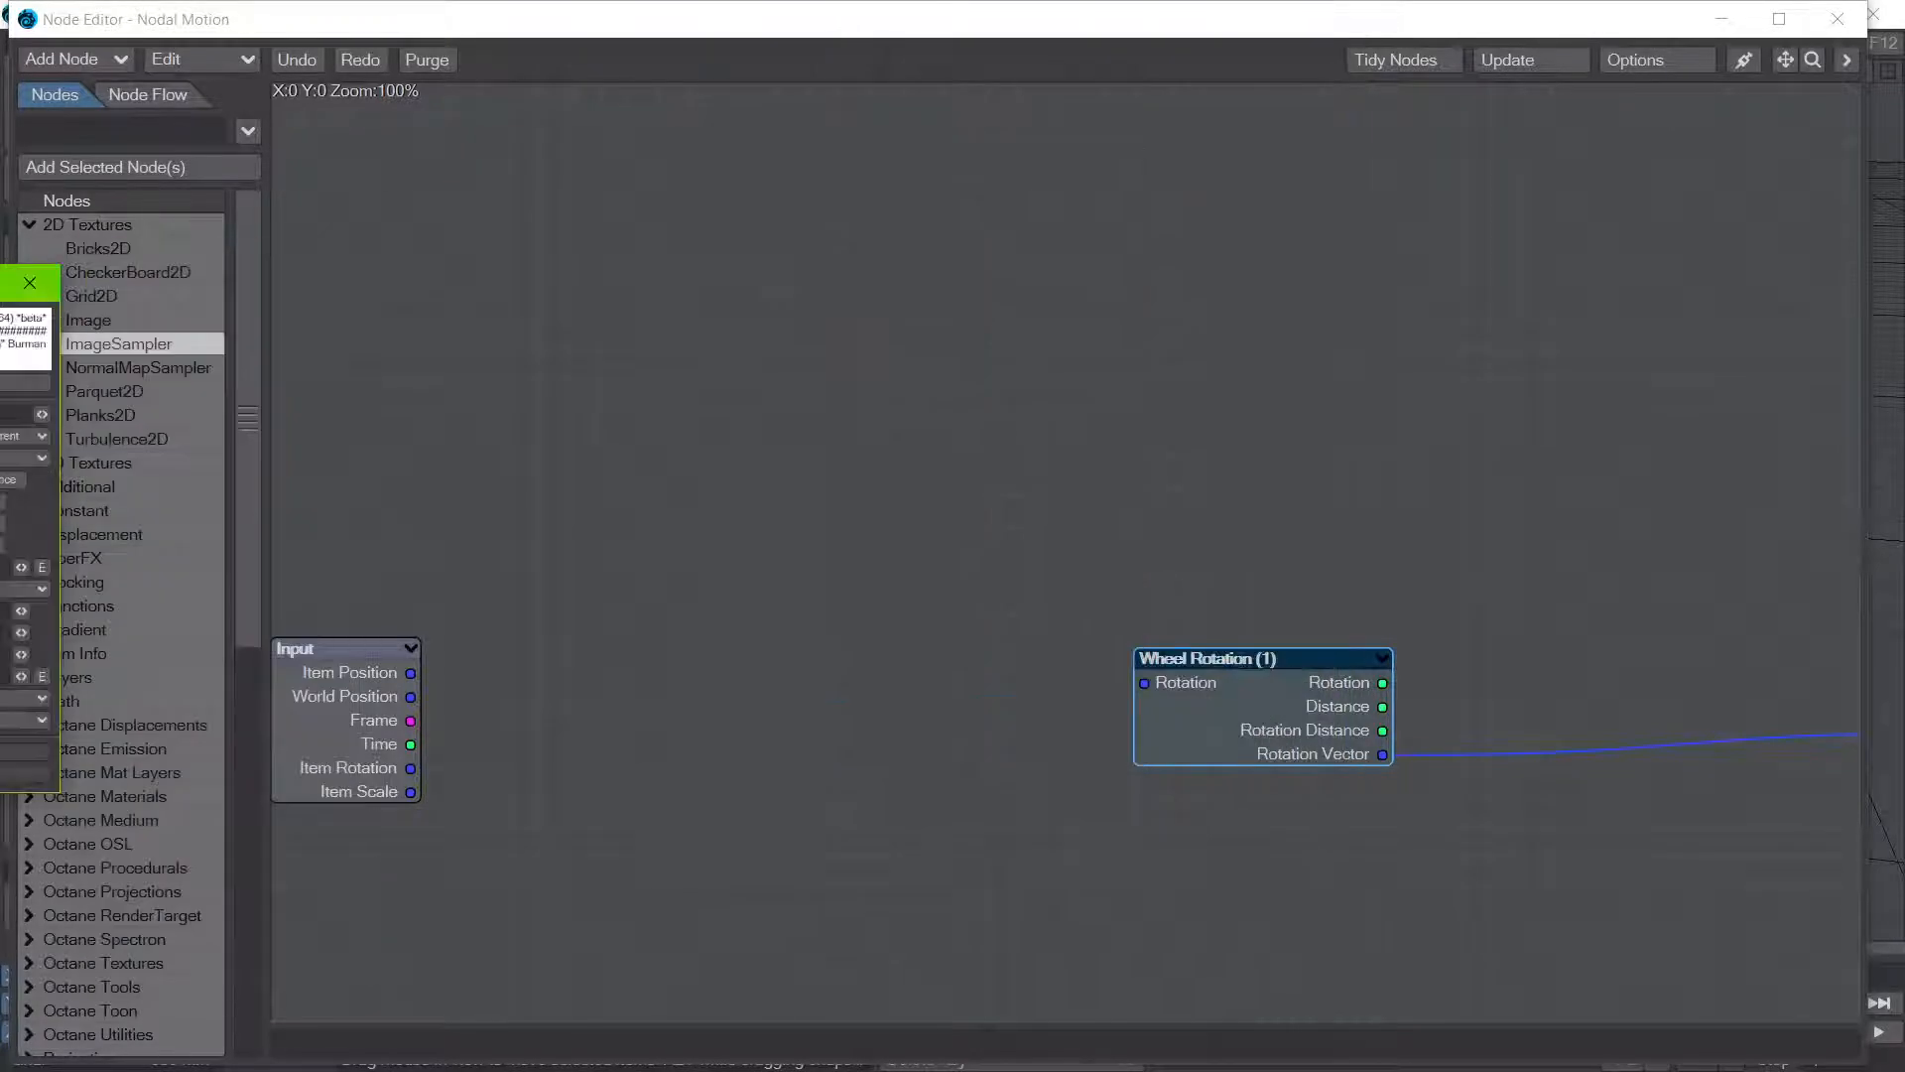
click(1836, 24)
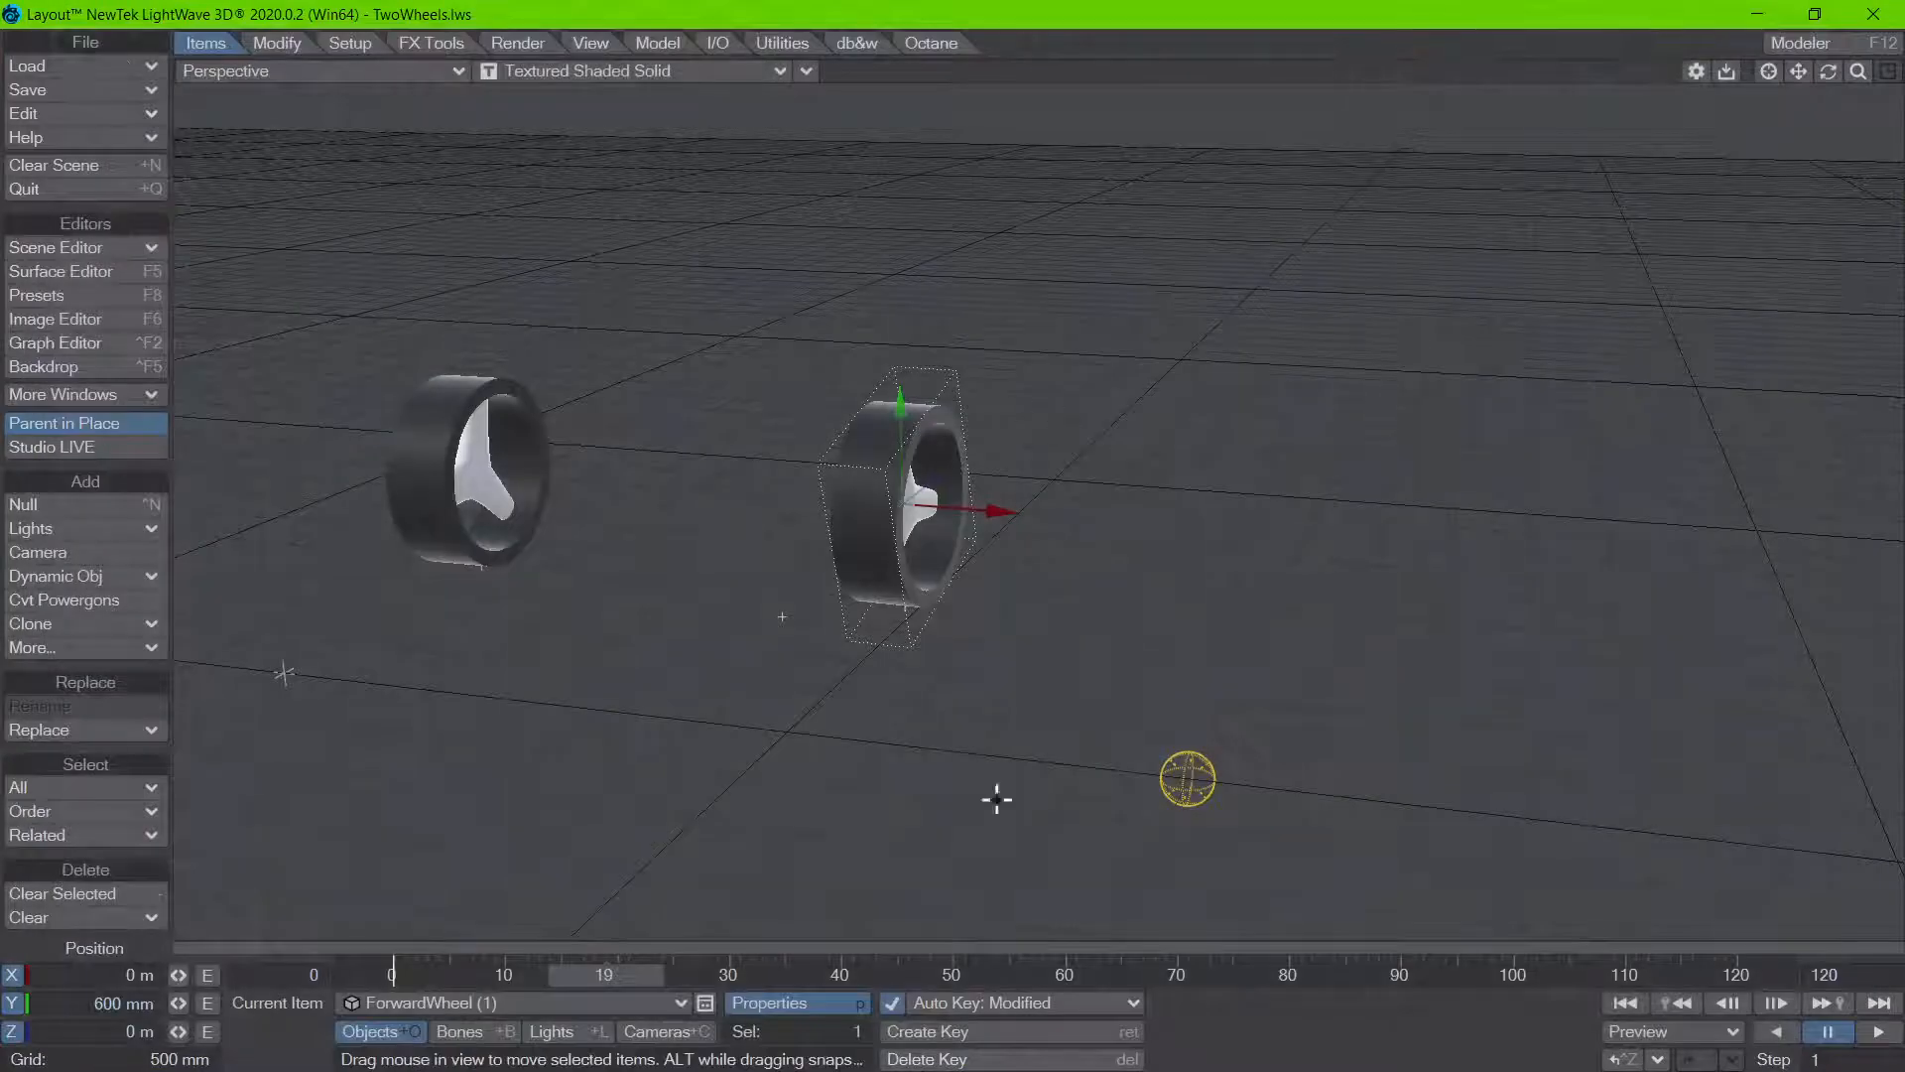
Step: Scrub further through the animation, reopen the Wheel Rotation settings of ForwardWheel (1) and review the Alignment Channel options, keeping Heading
drag(607, 975, 1040, 976)
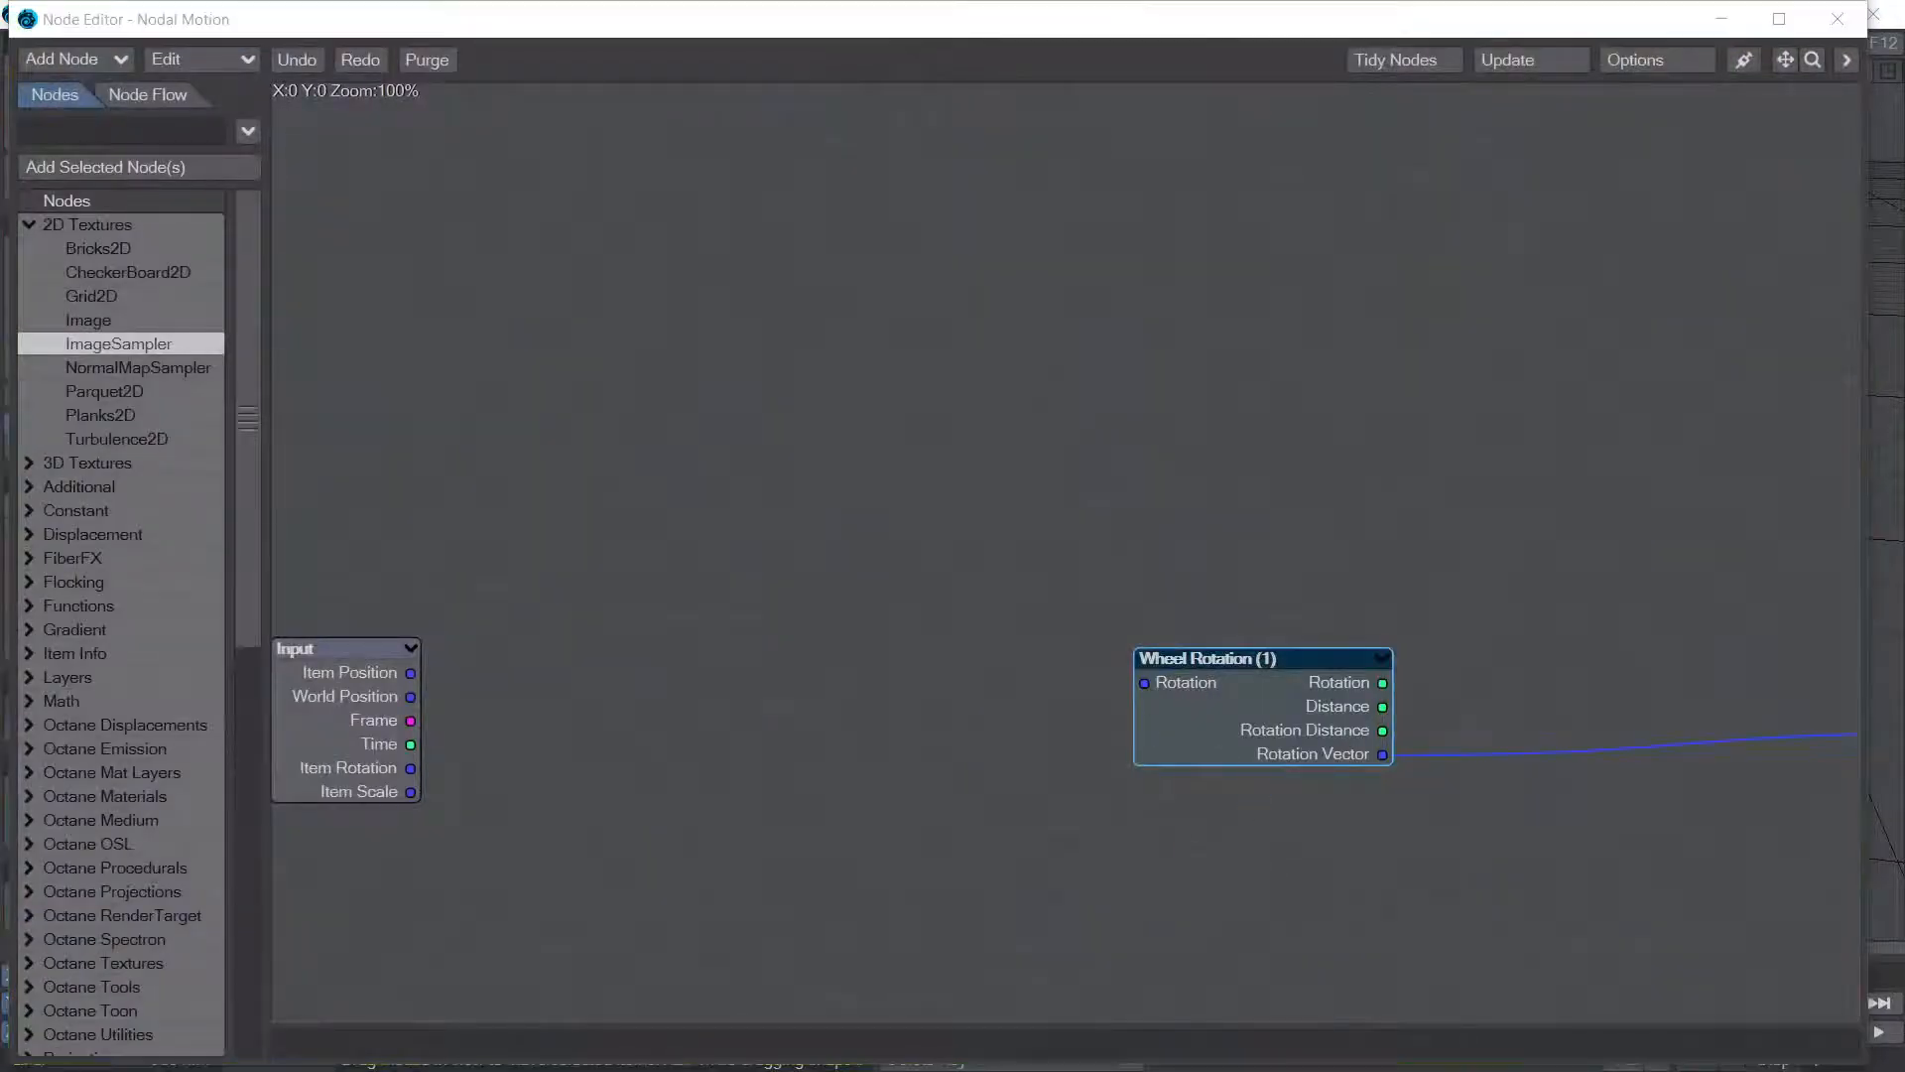
drag(0, 496, 895, 94)
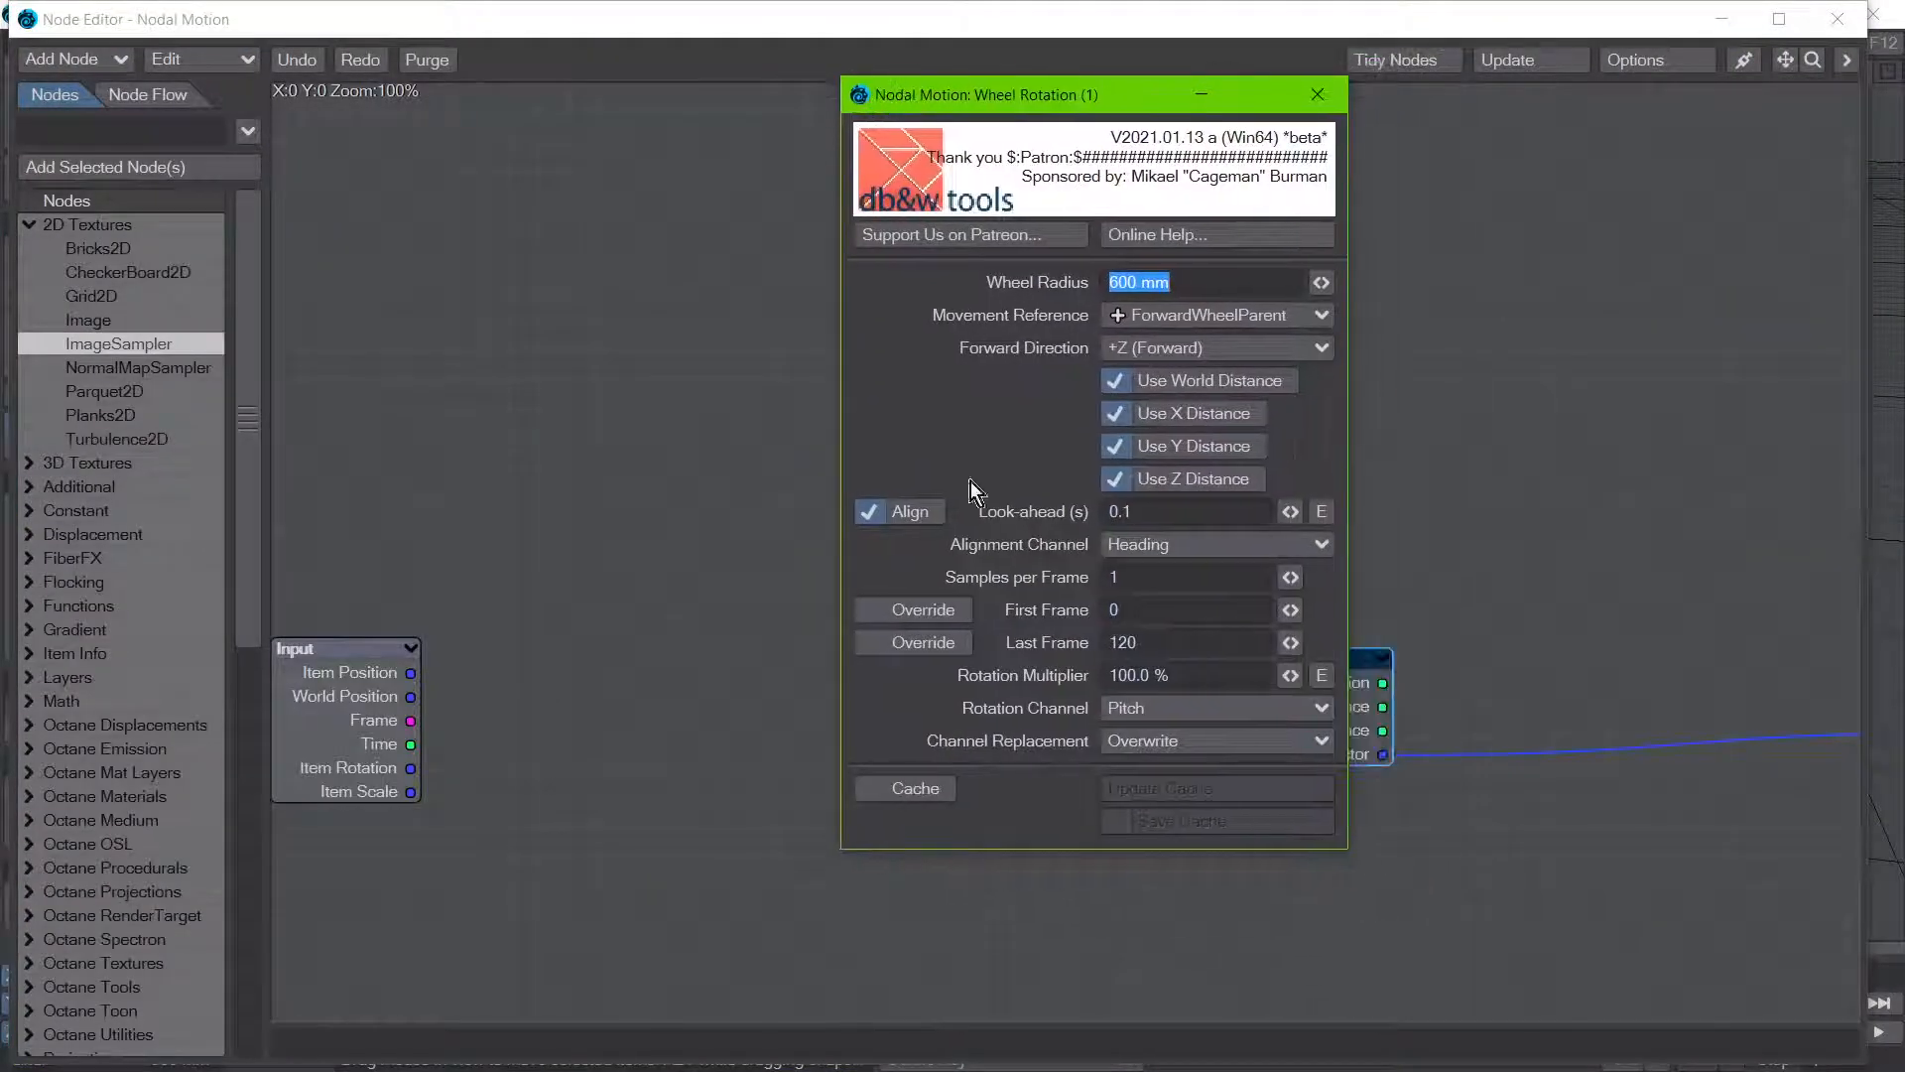
click(911, 512)
click(911, 512)
click(1170, 546)
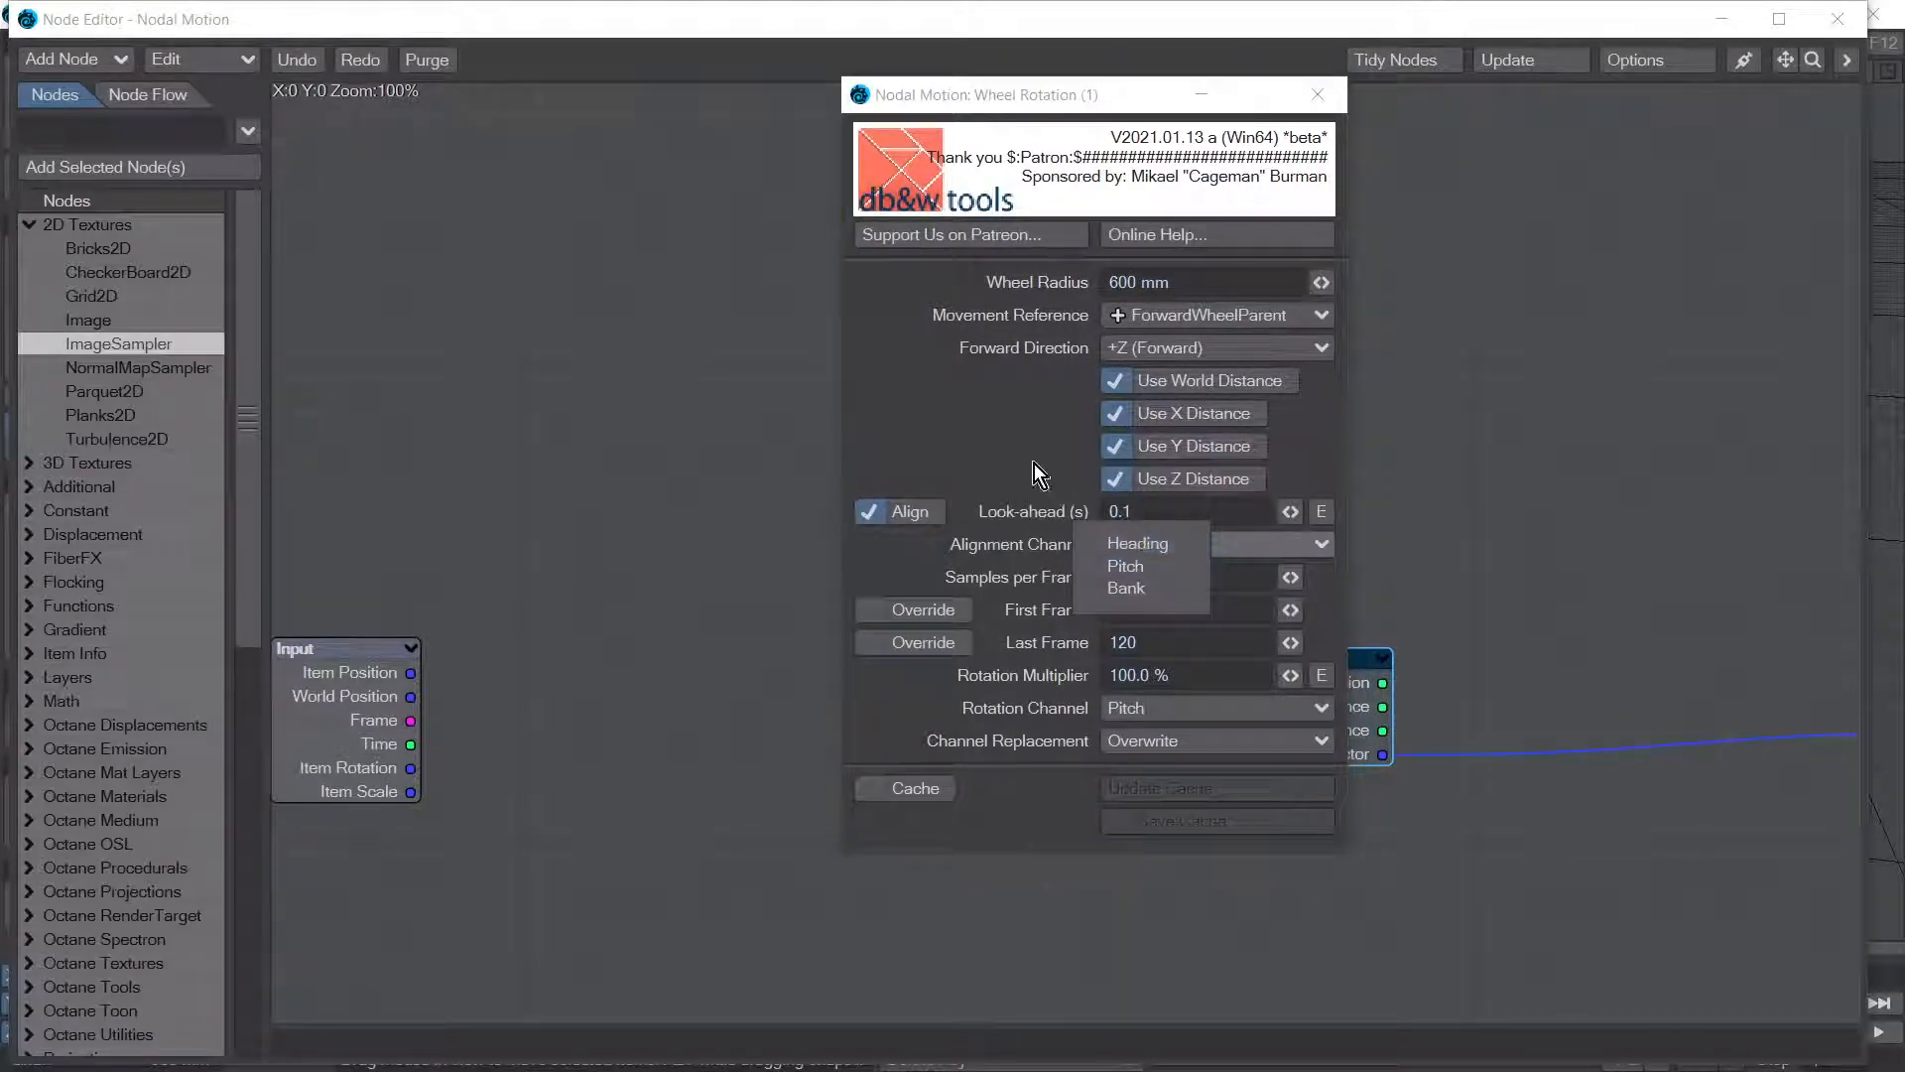
click(969, 402)
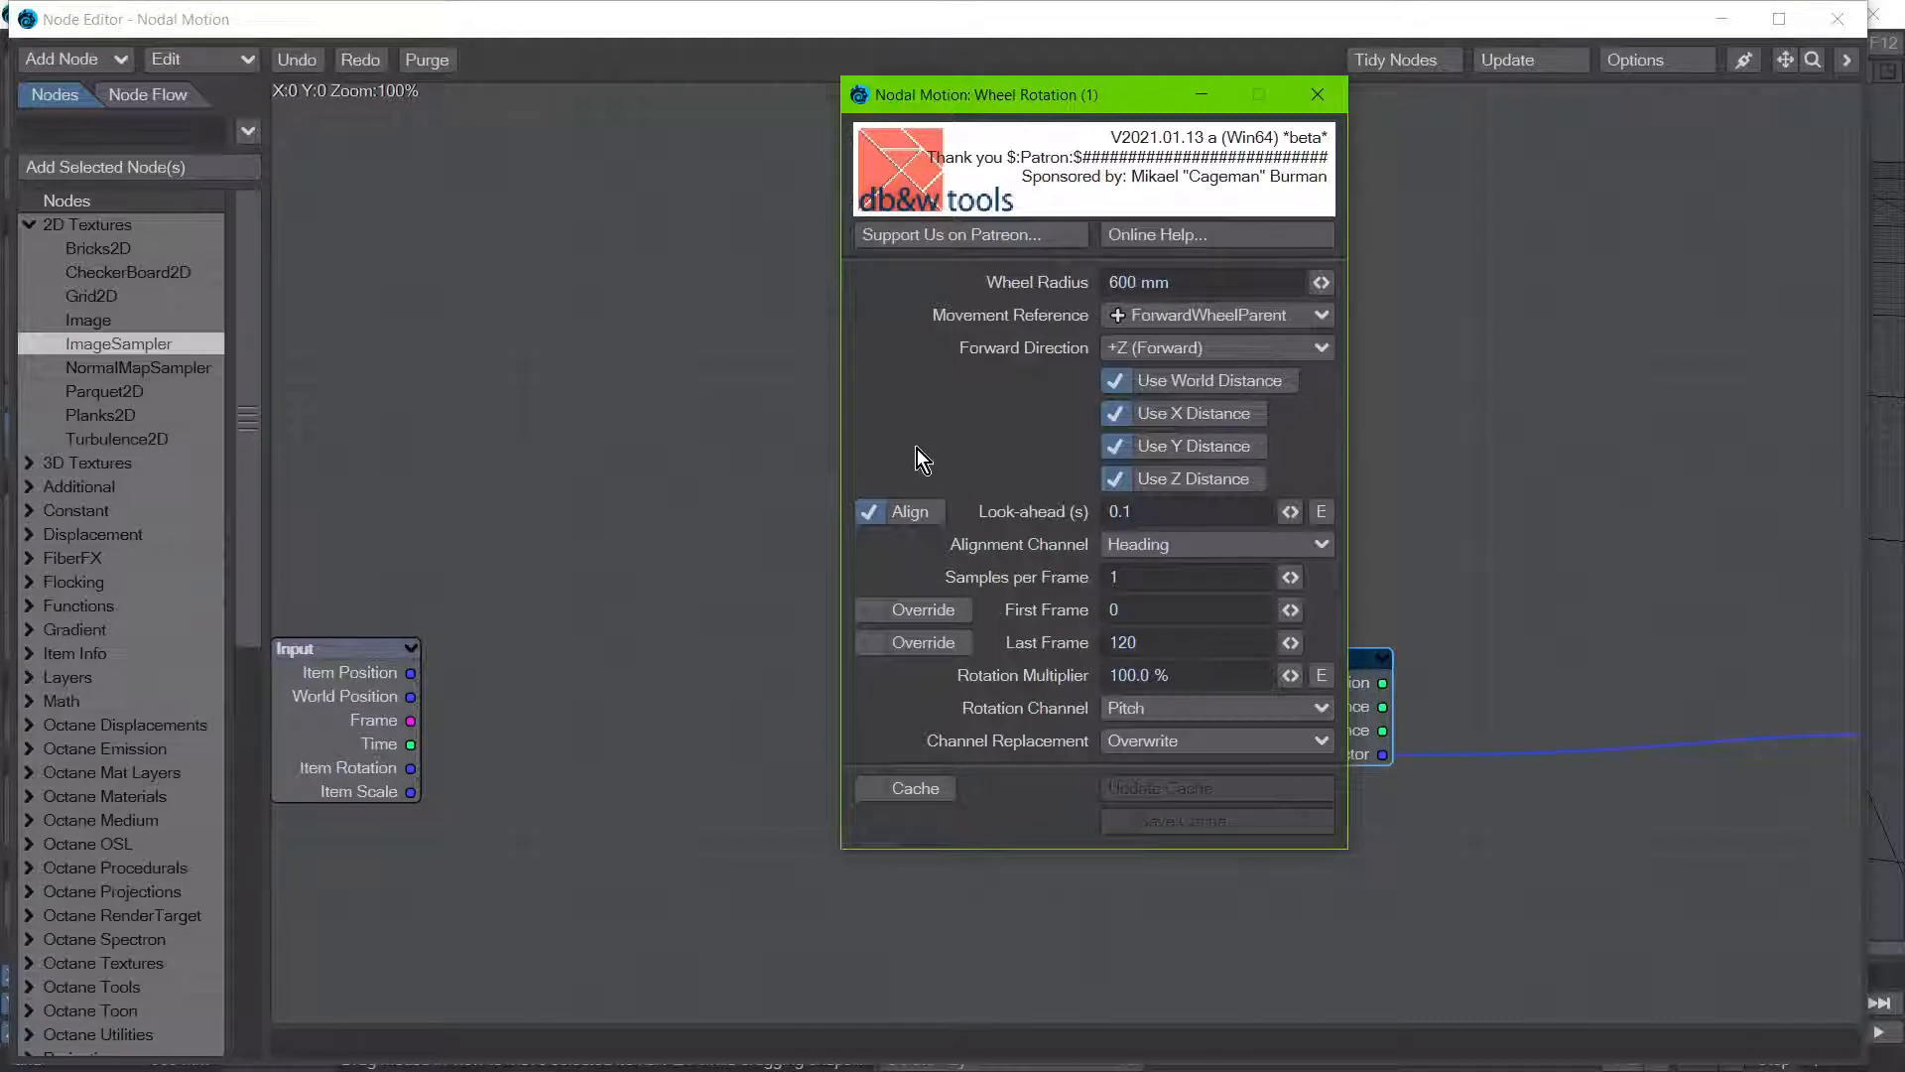
Step: Toggle Align repeatedly in the Wheel Rotation settings to compare the available alignment options, leaving Align enabled
click(913, 515)
click(914, 516)
click(915, 517)
click(914, 516)
click(916, 515)
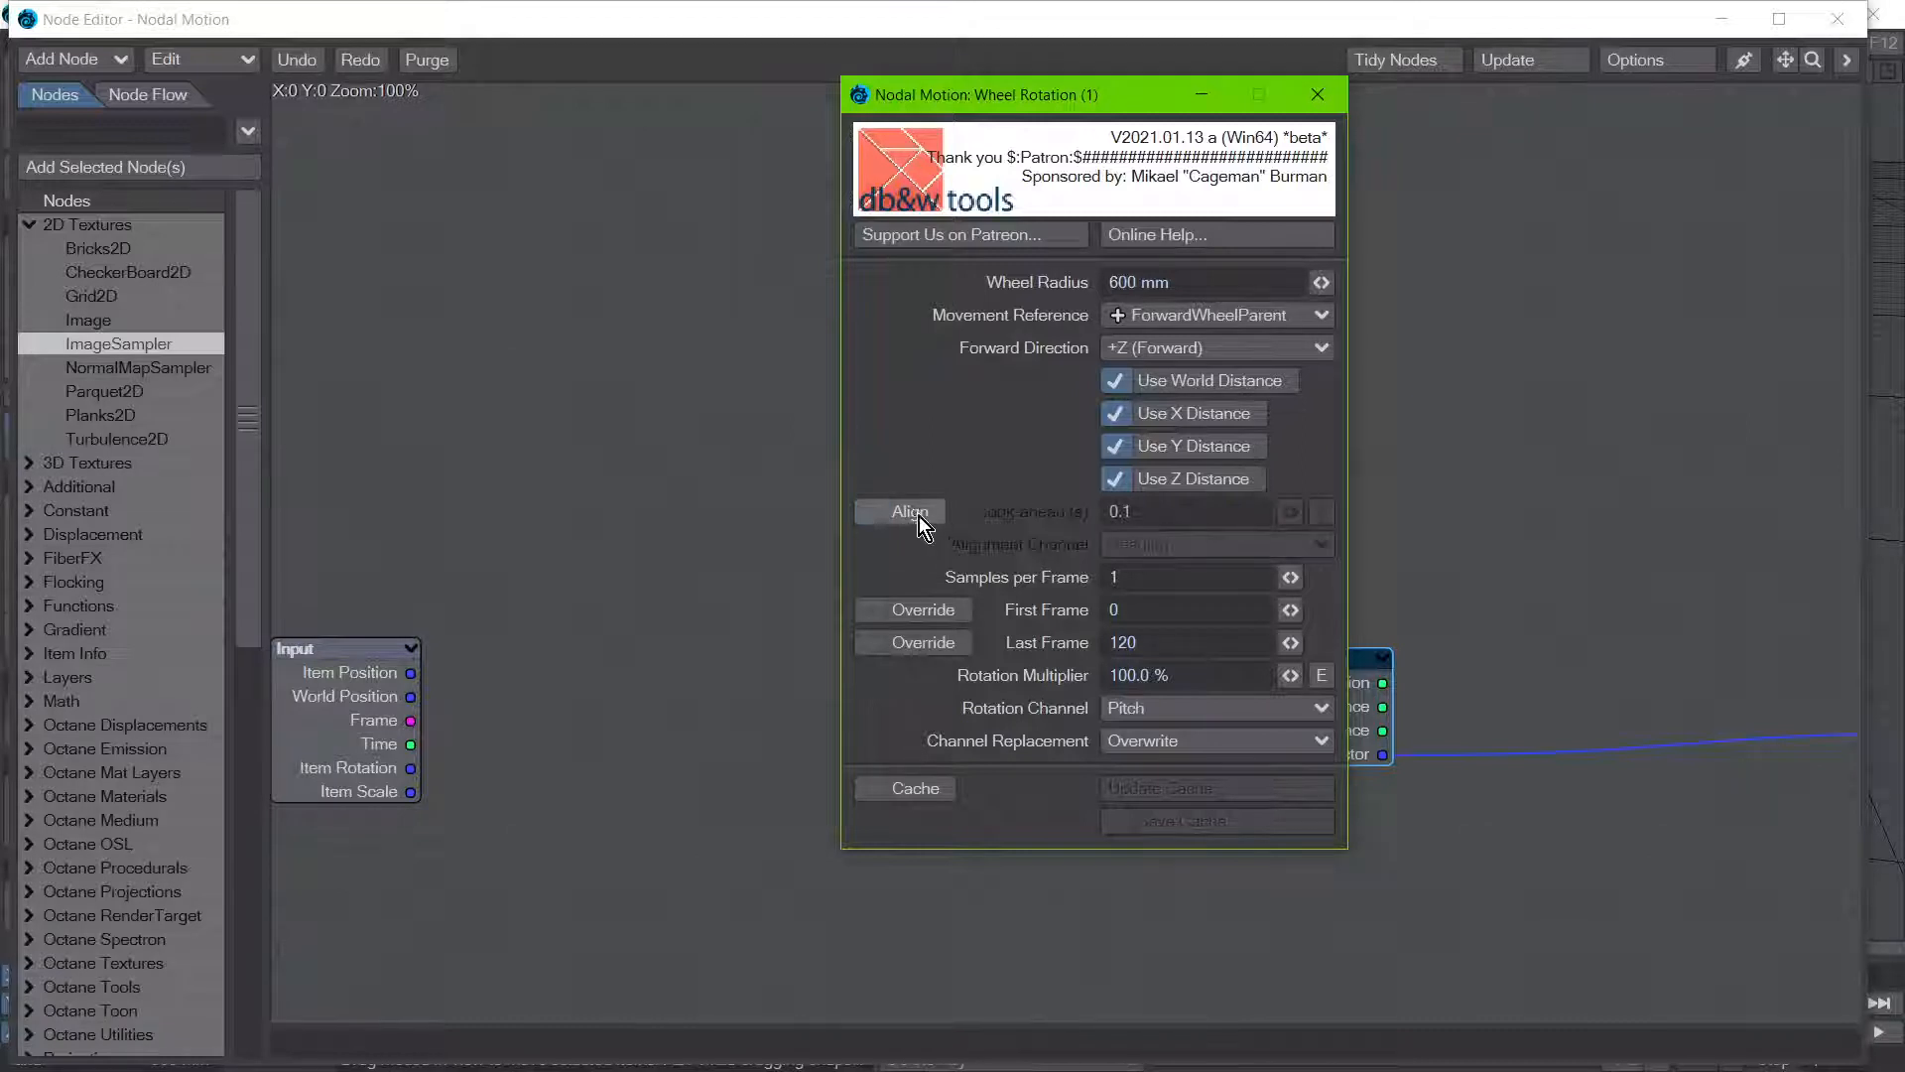
click(919, 516)
click(919, 516)
click(923, 523)
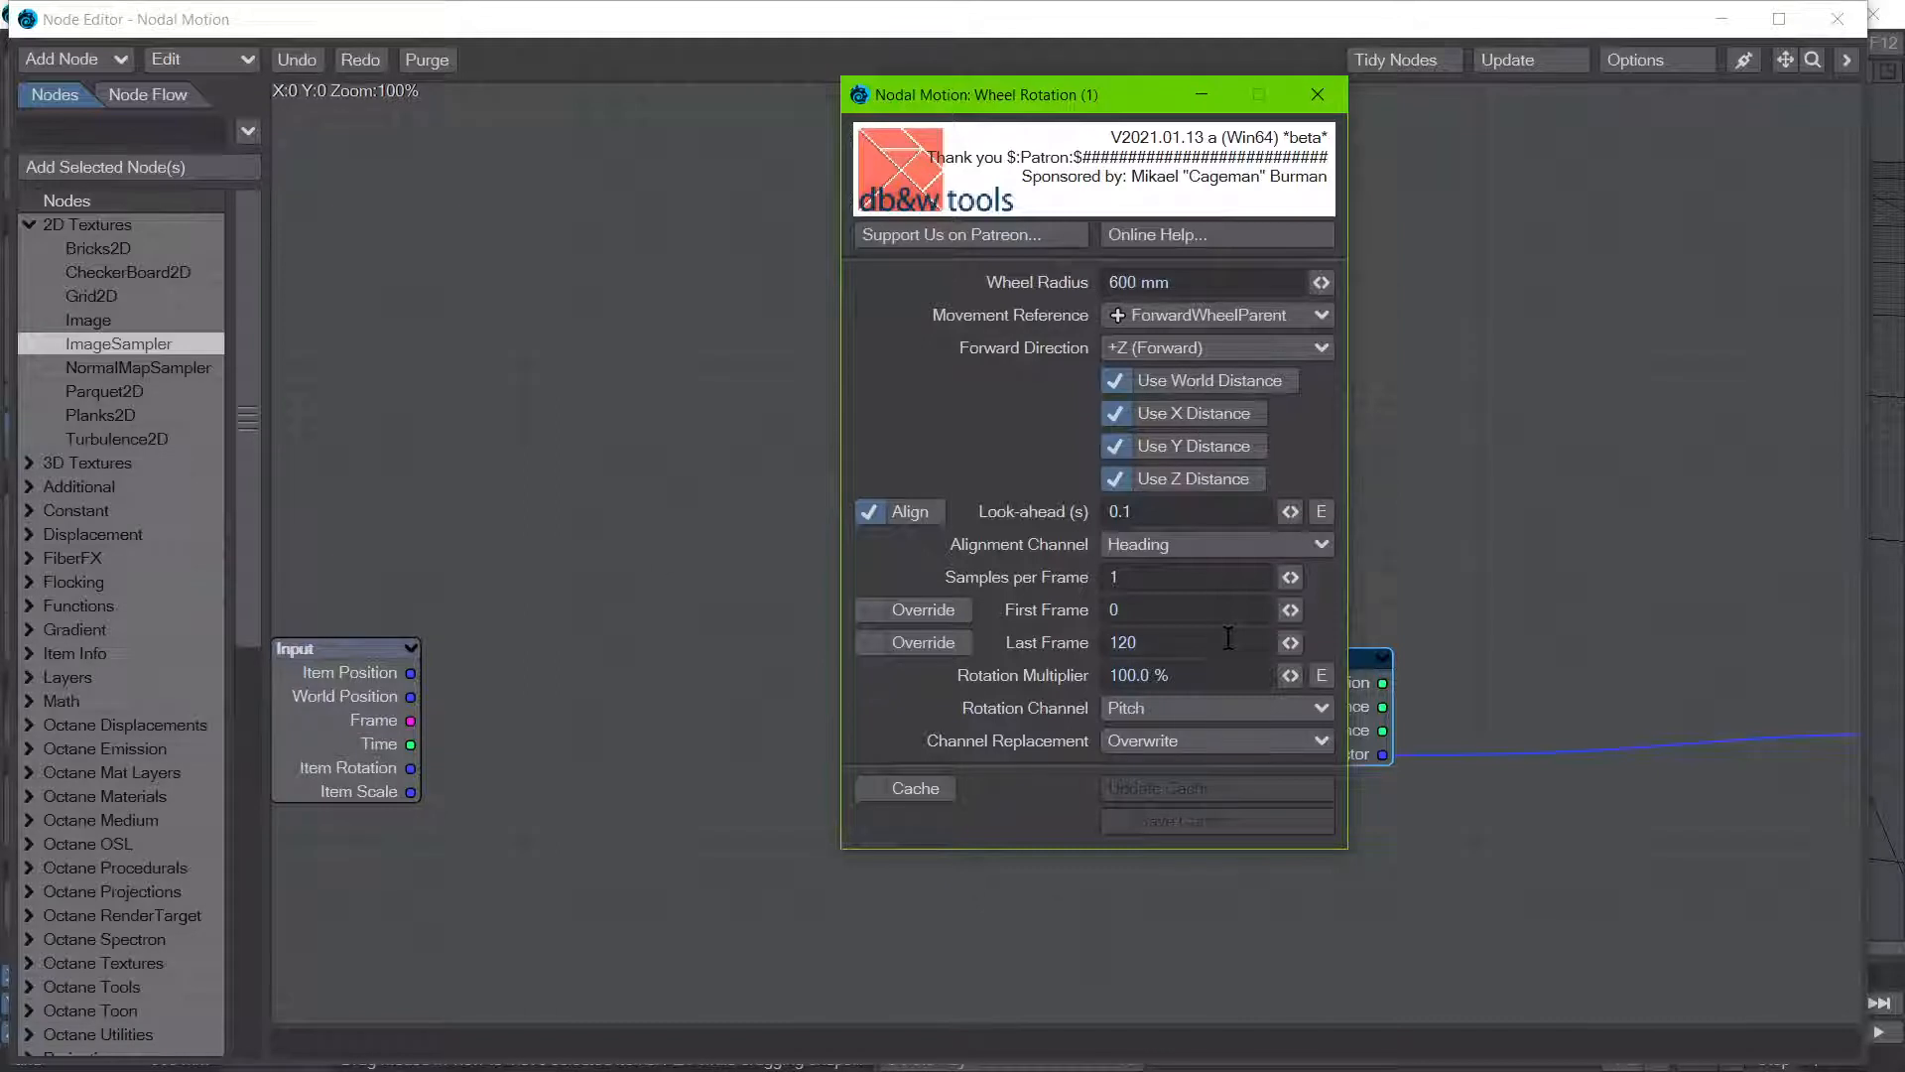
click(925, 510)
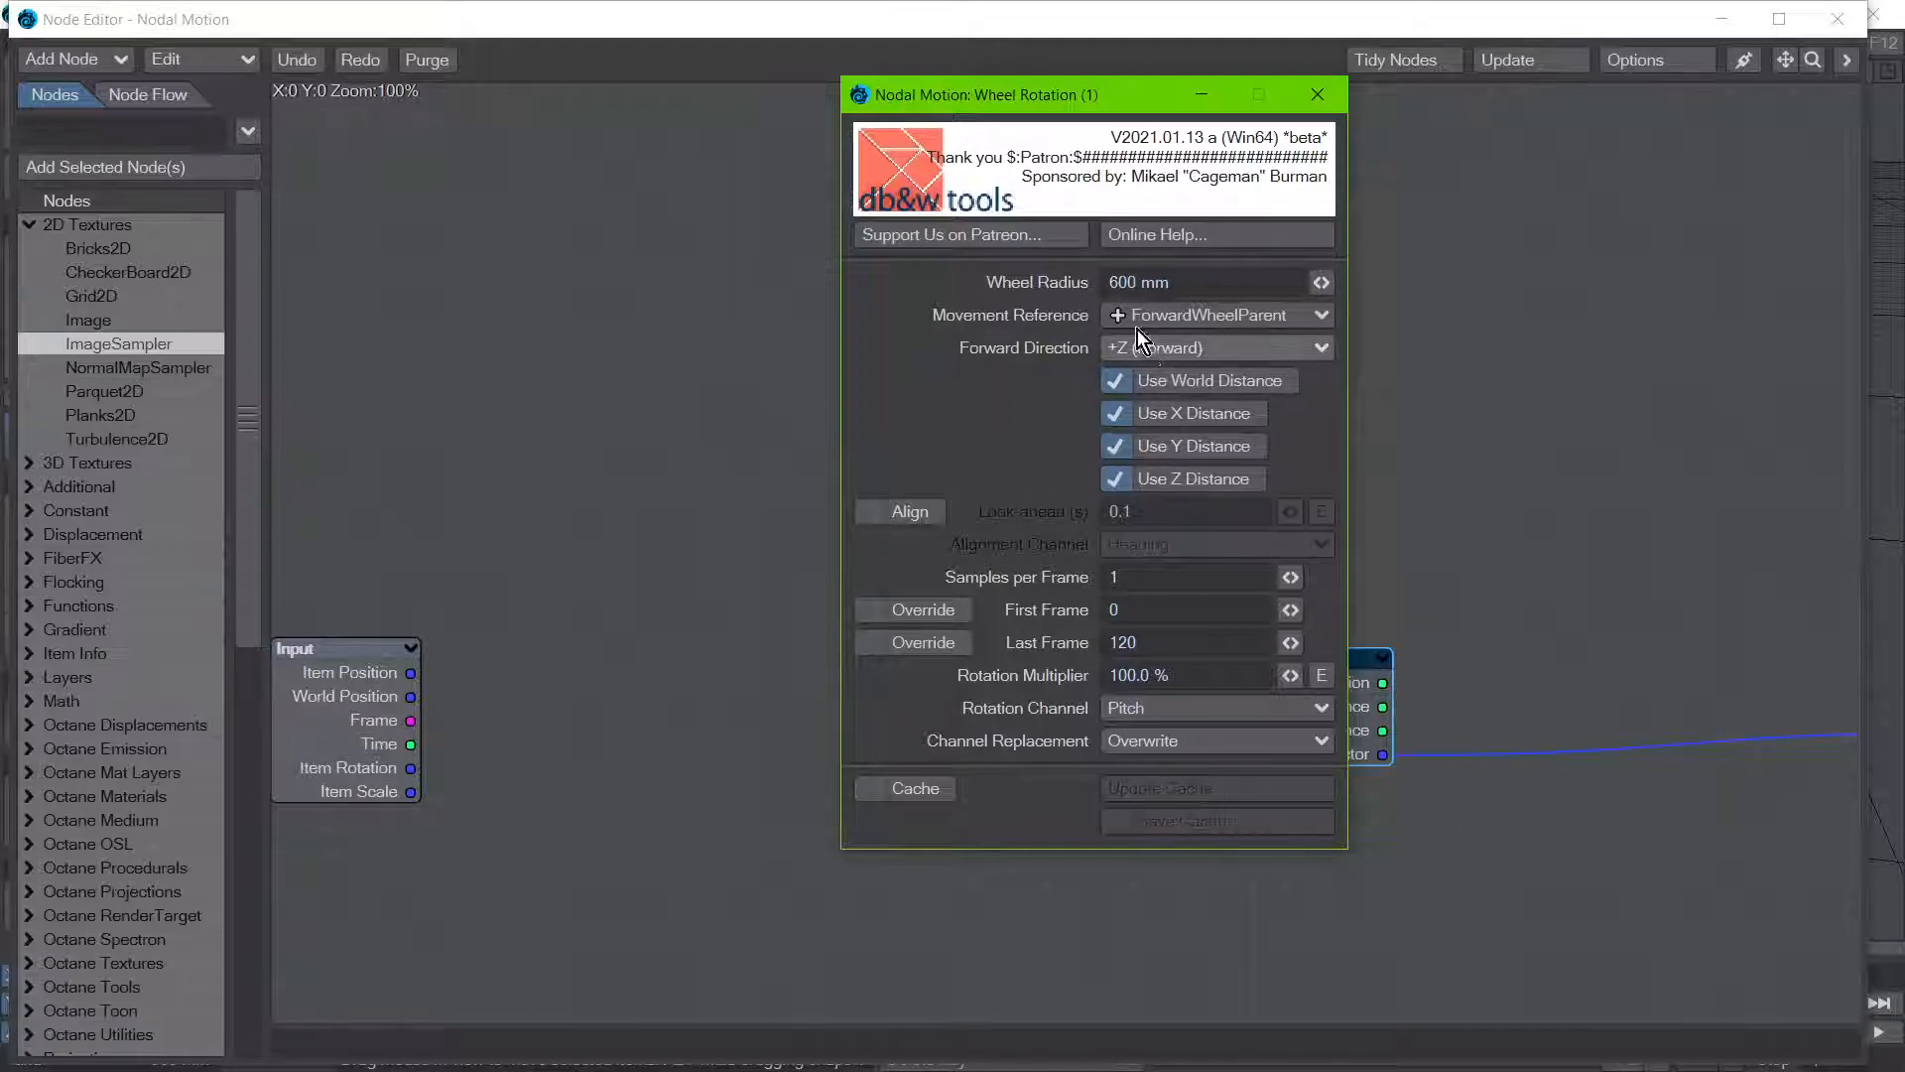
click(919, 515)
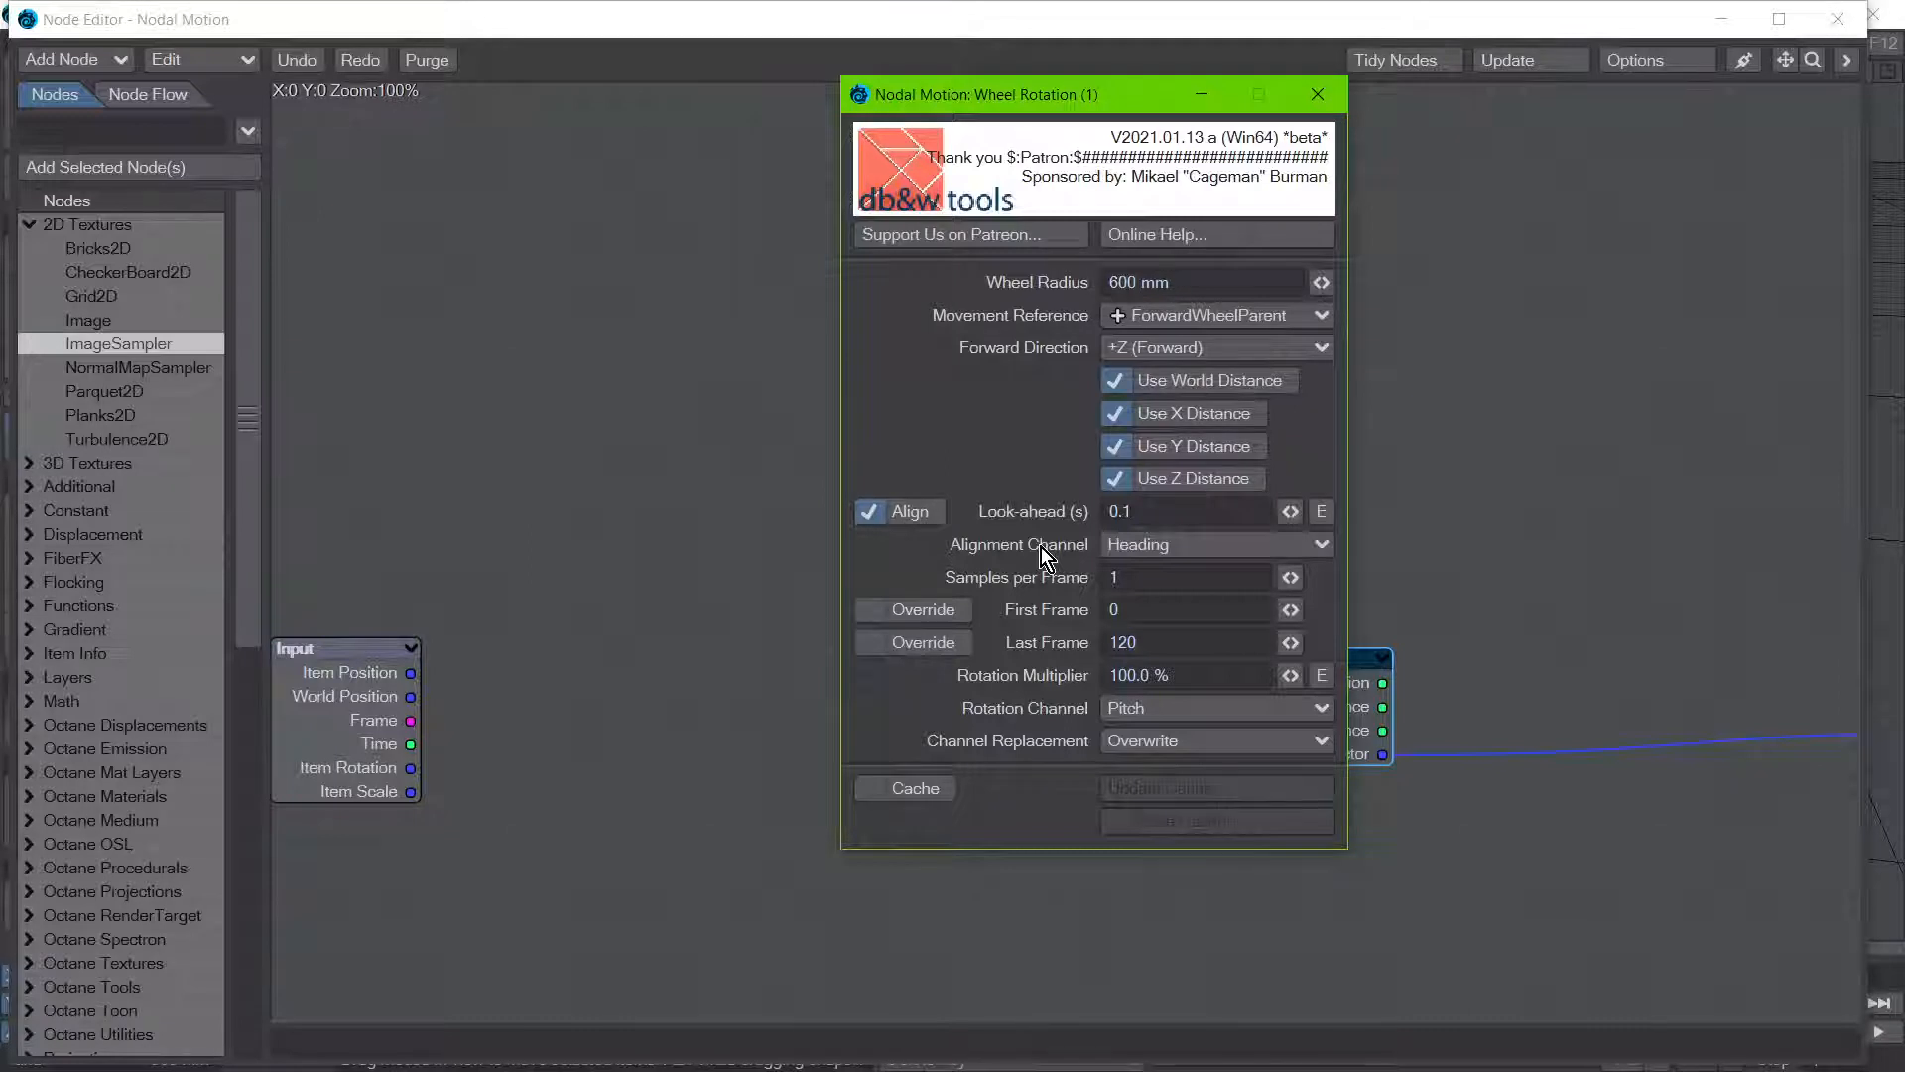
Step: Enable Cache in the Wheel Rotation node and close the node windows
click(911, 790)
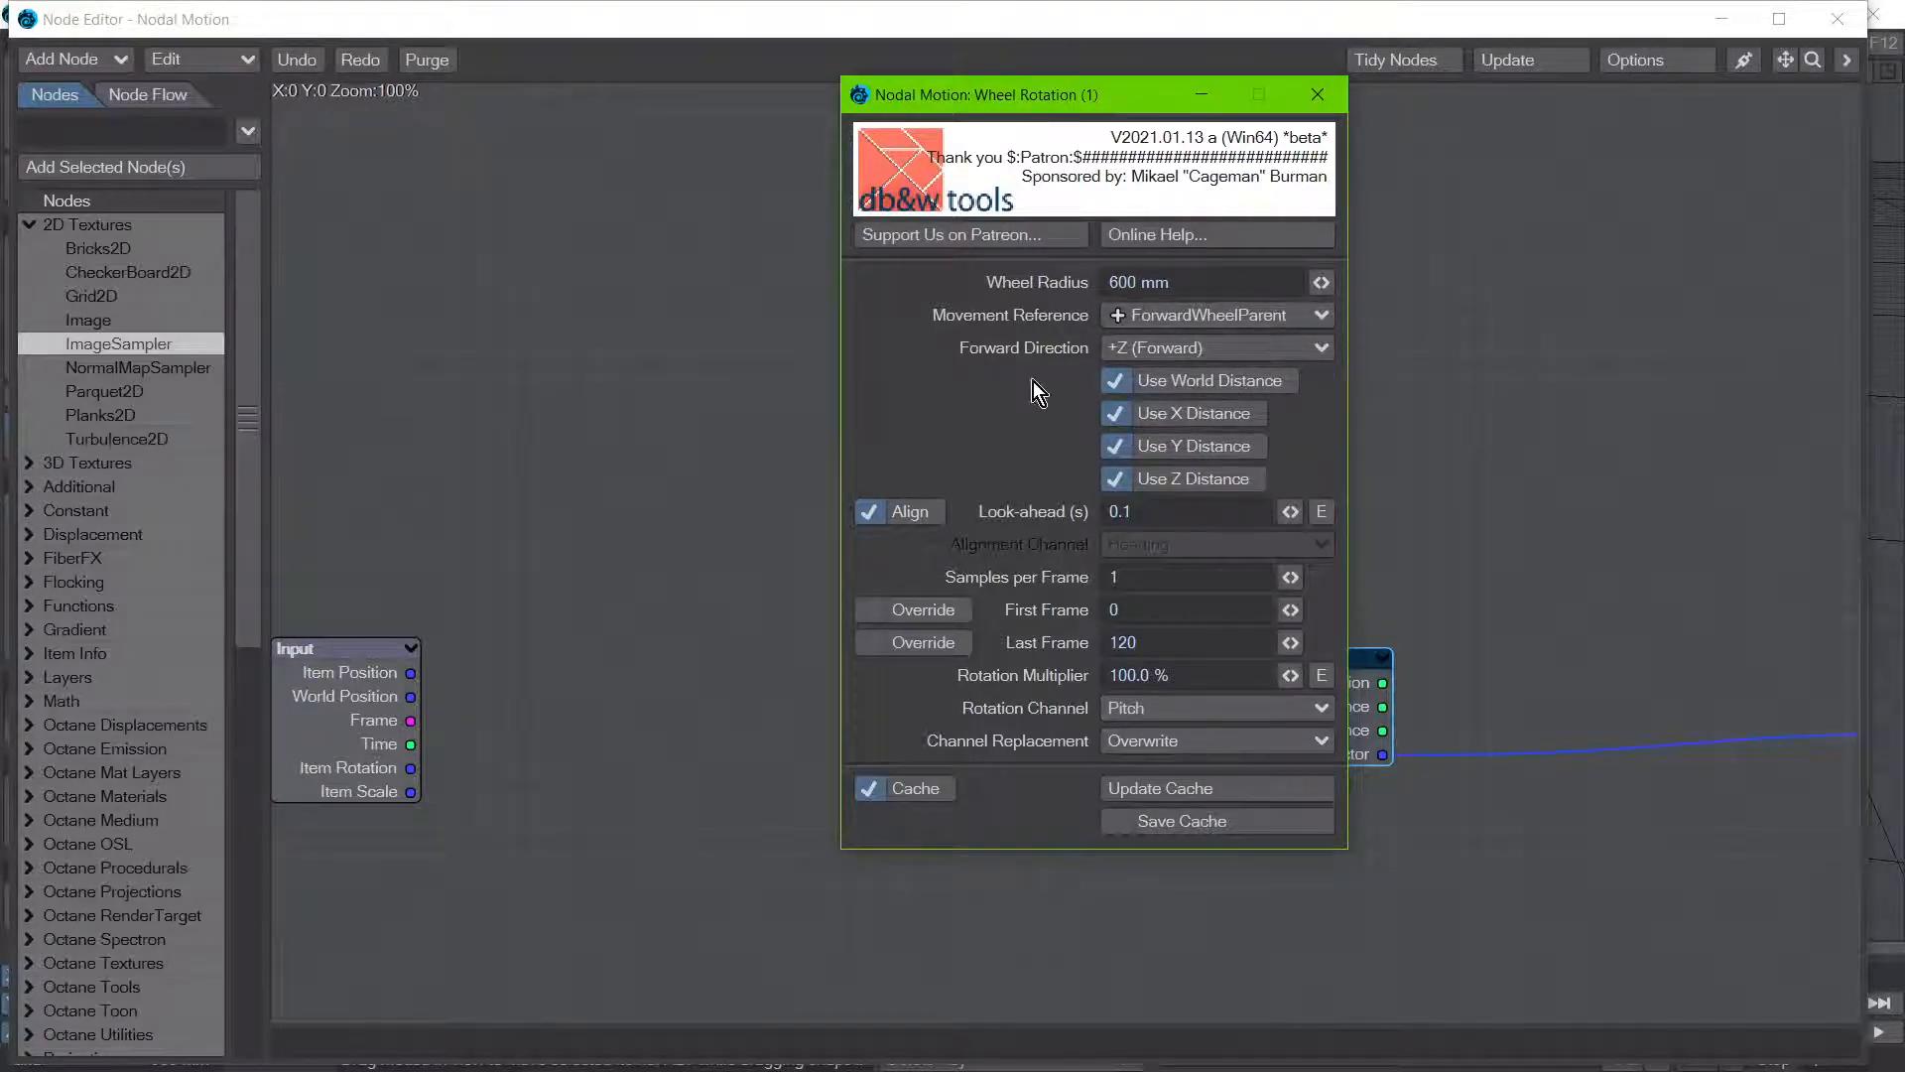
click(1122, 685)
click(1839, 20)
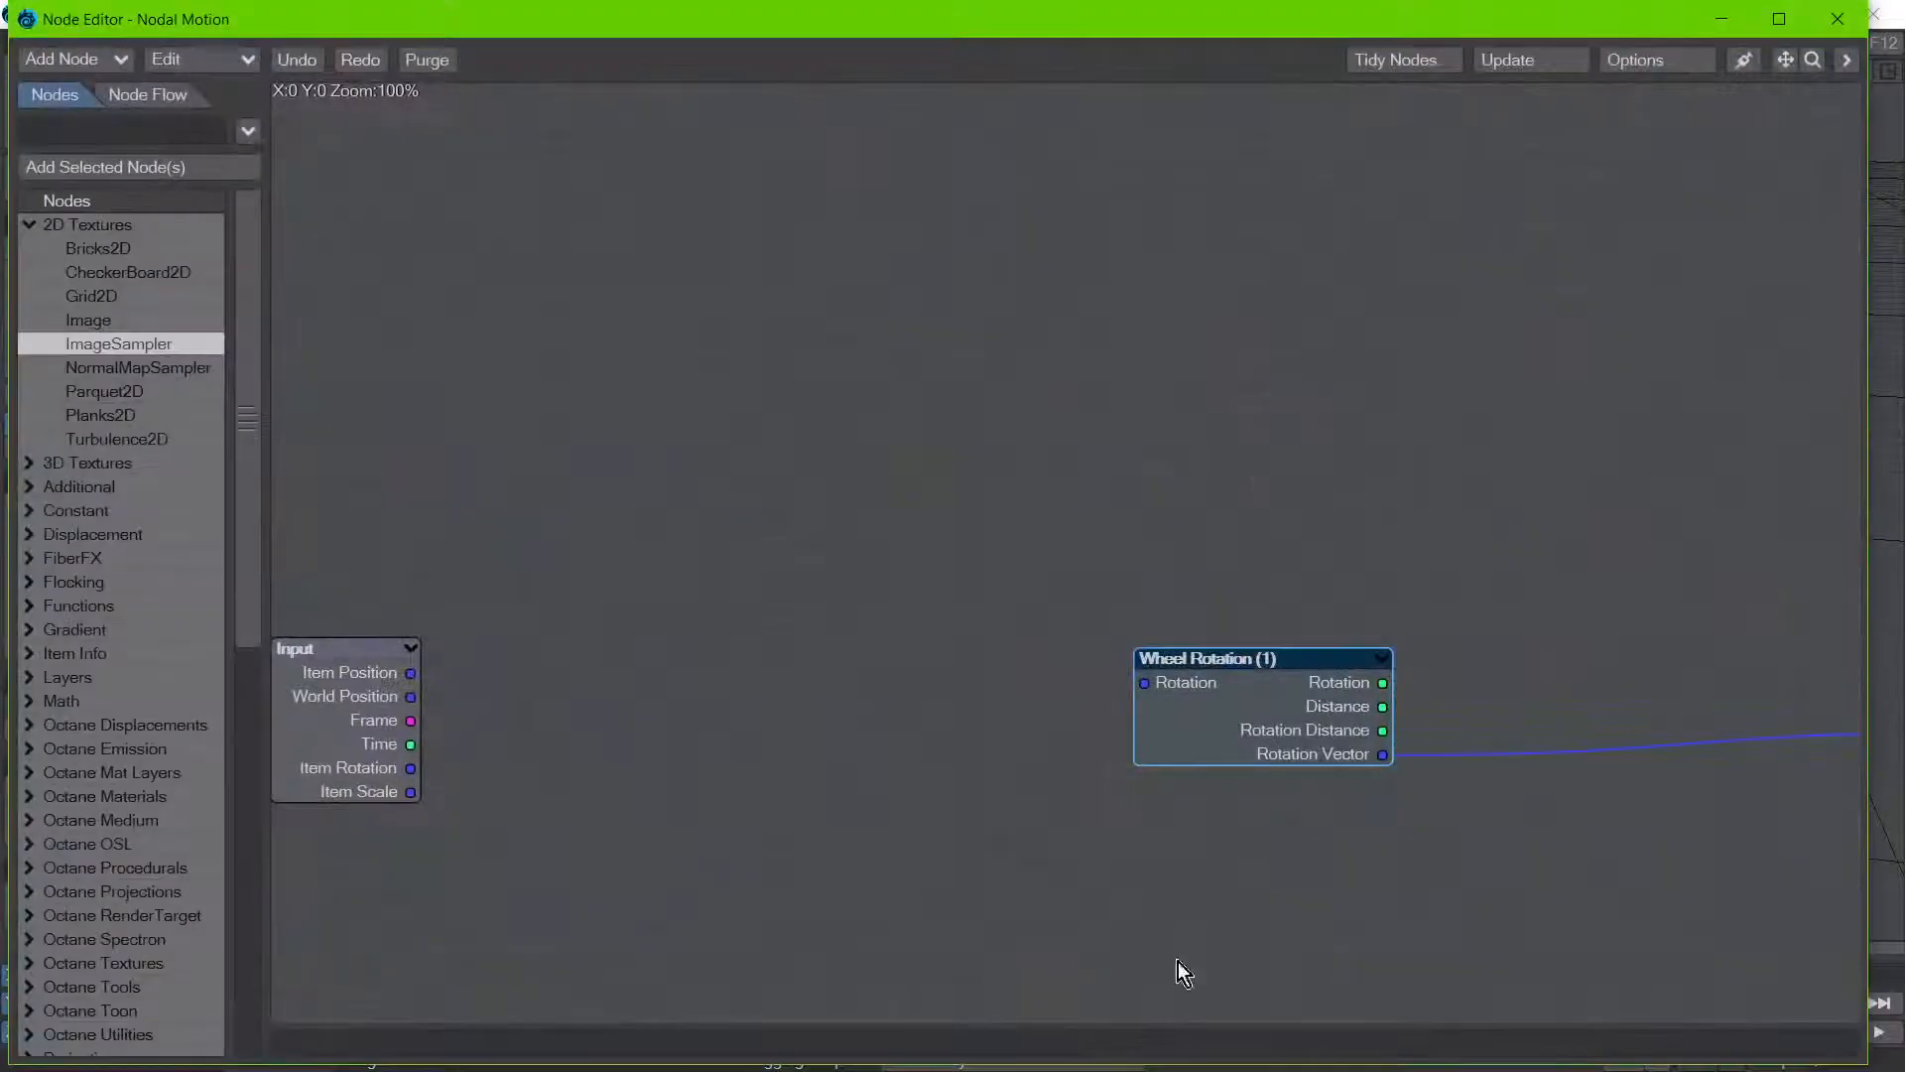
Step: Review the Wheel Rotation (1) node's settings, including the cache options, and close the node windows
double_click(1247, 746)
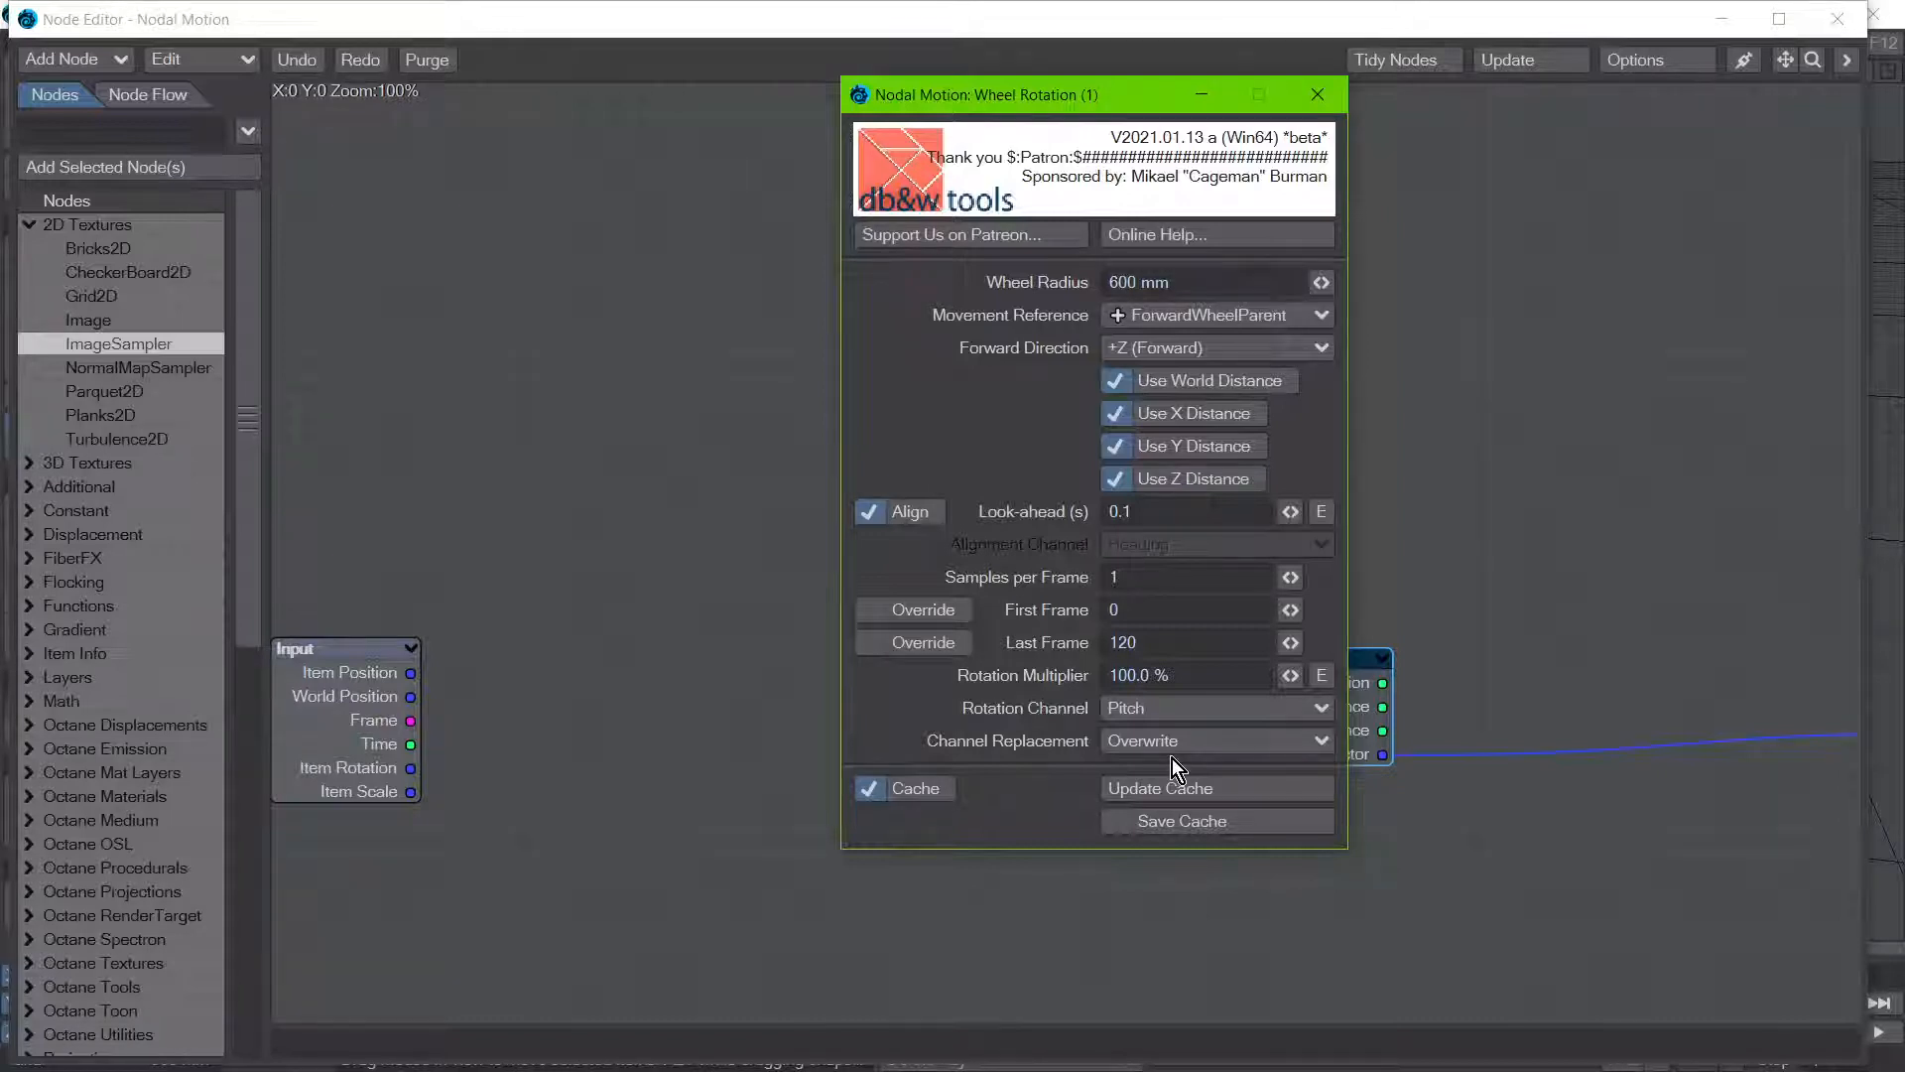
click(1317, 95)
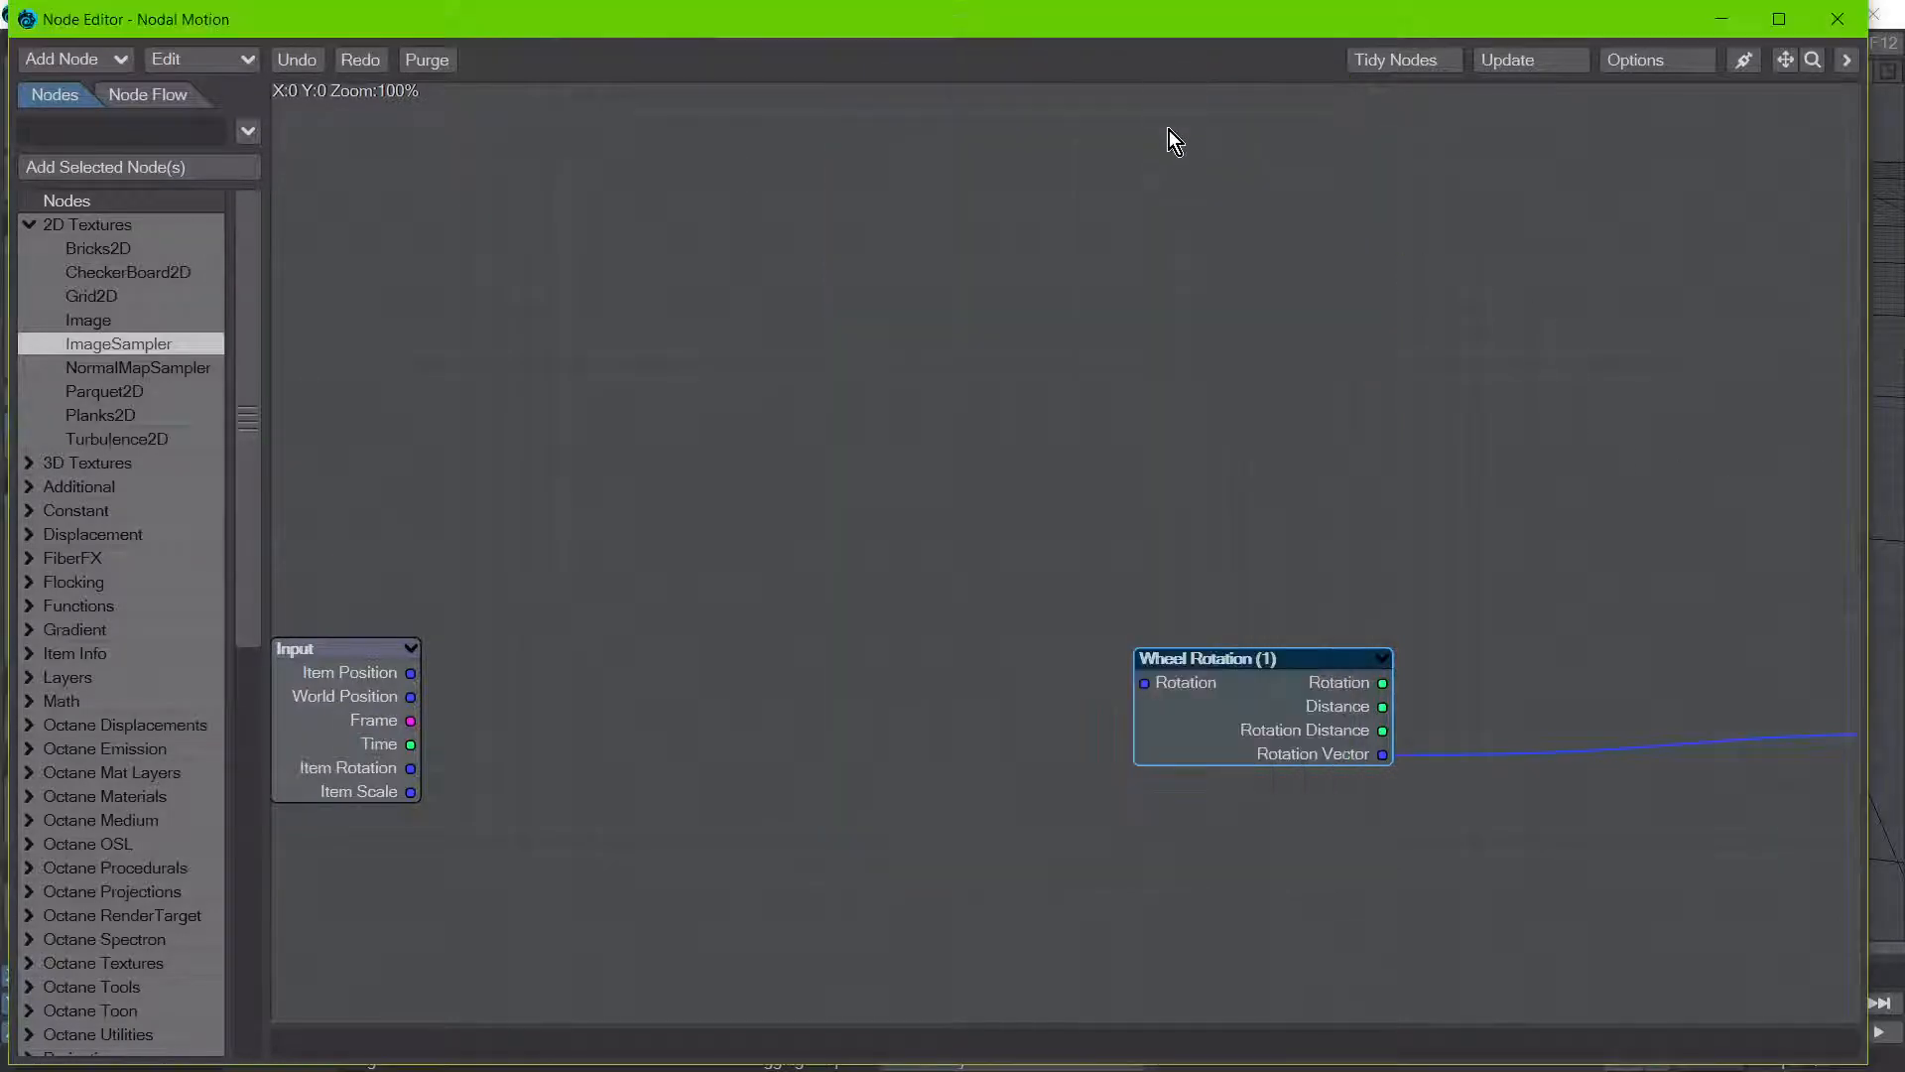
double_click(1230, 742)
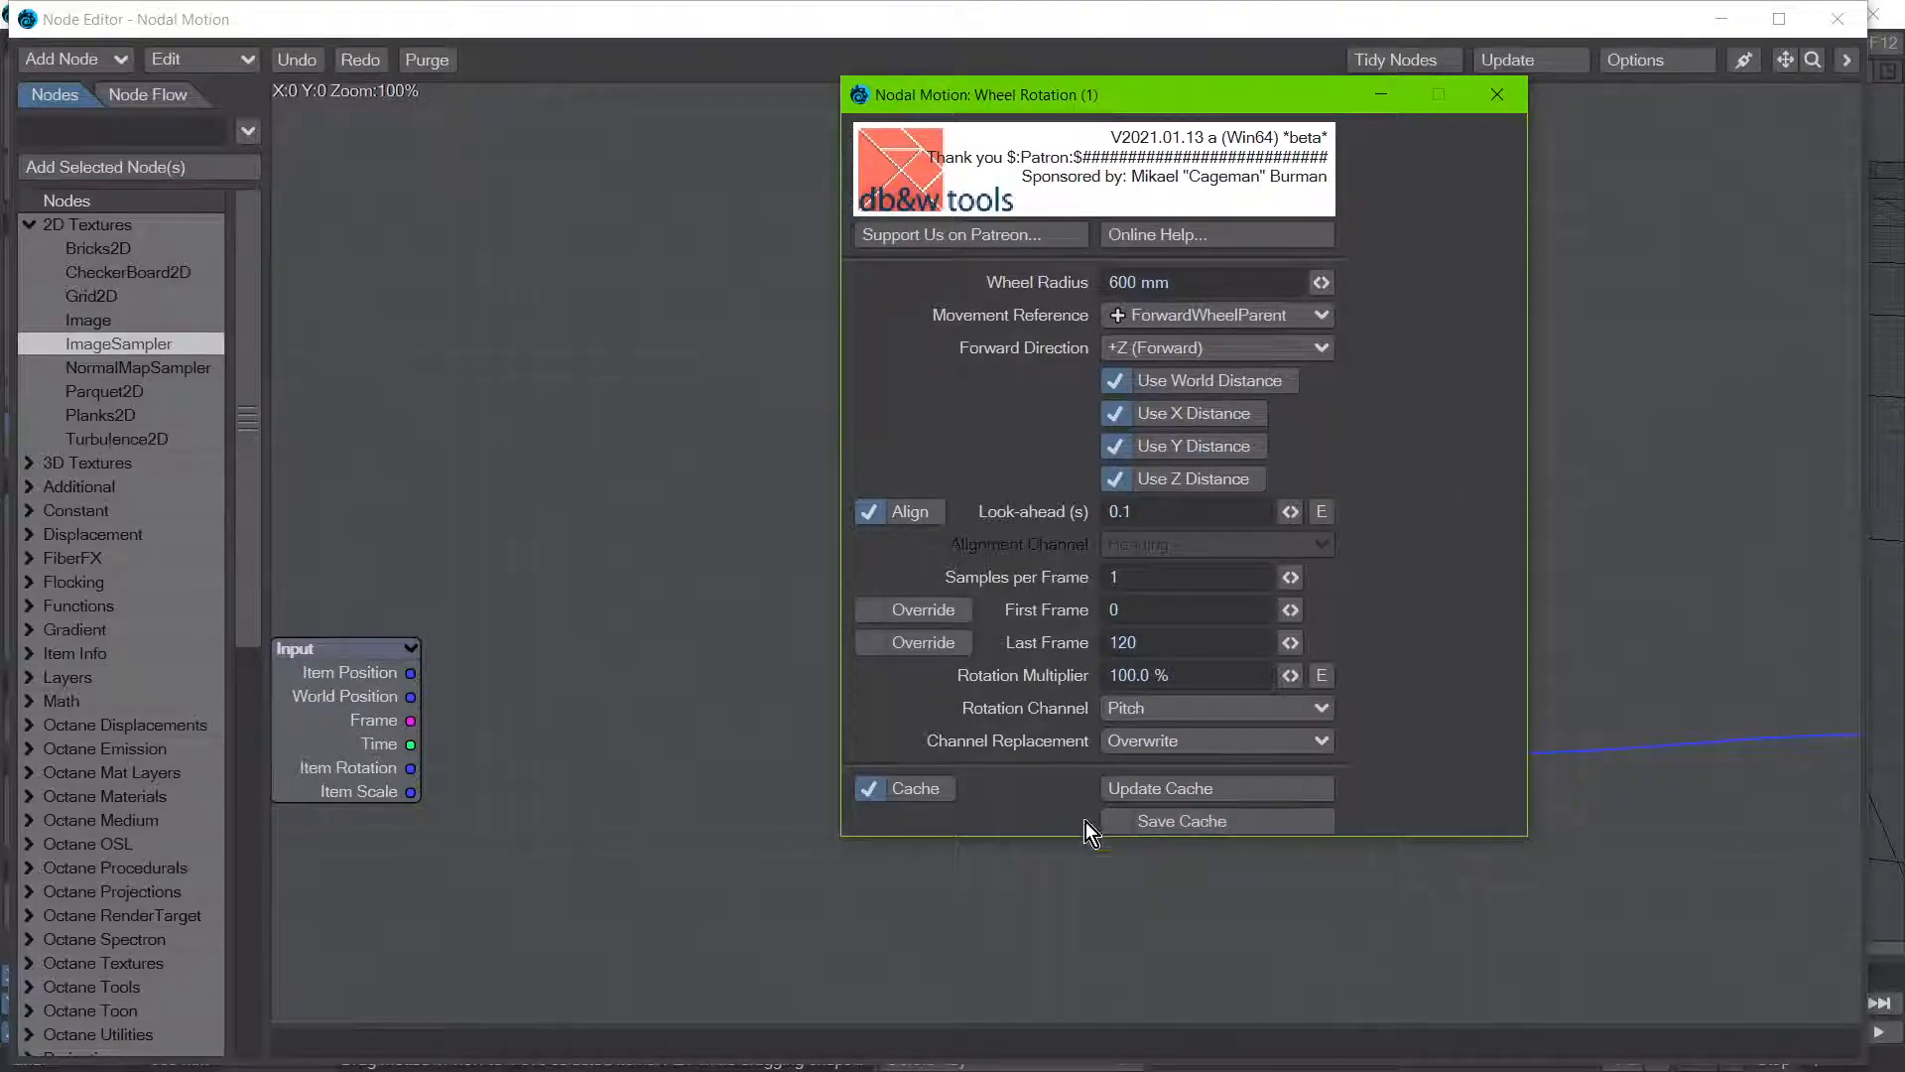
click(1509, 105)
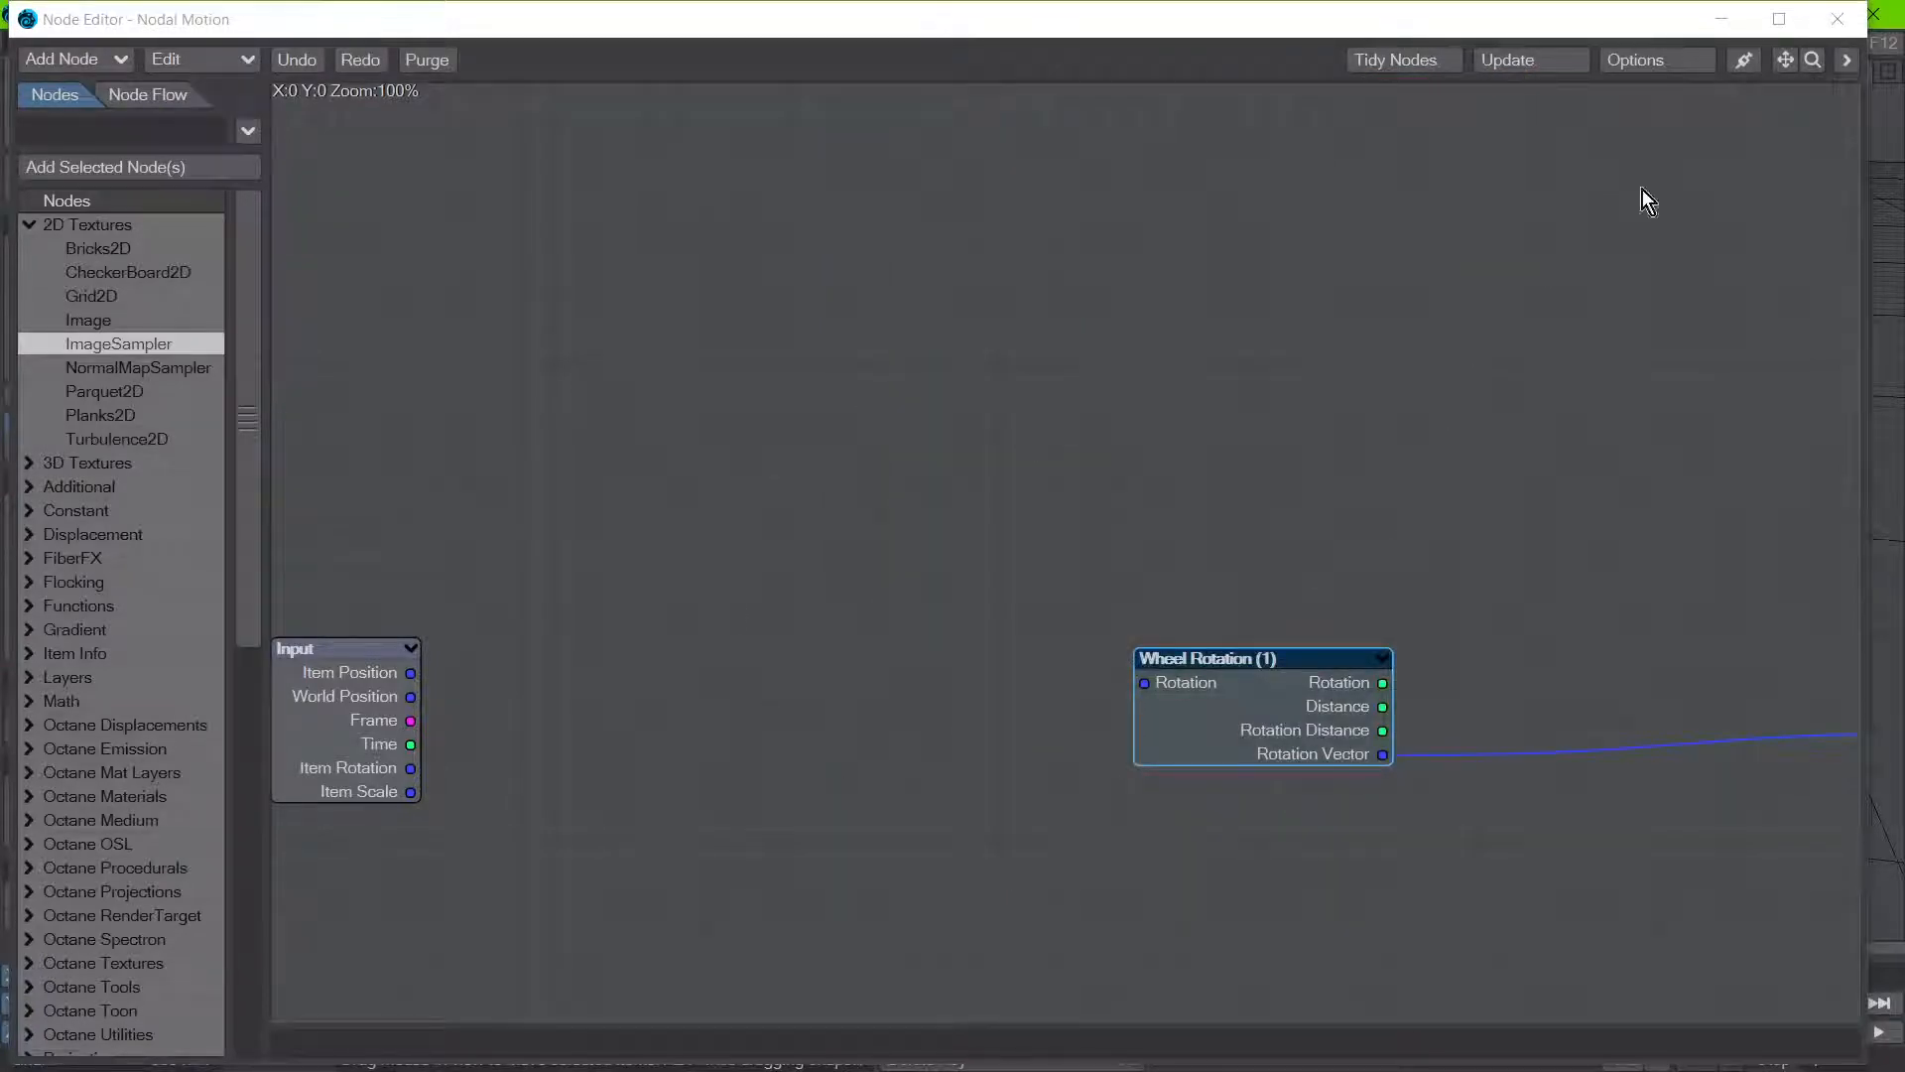
click(1840, 31)
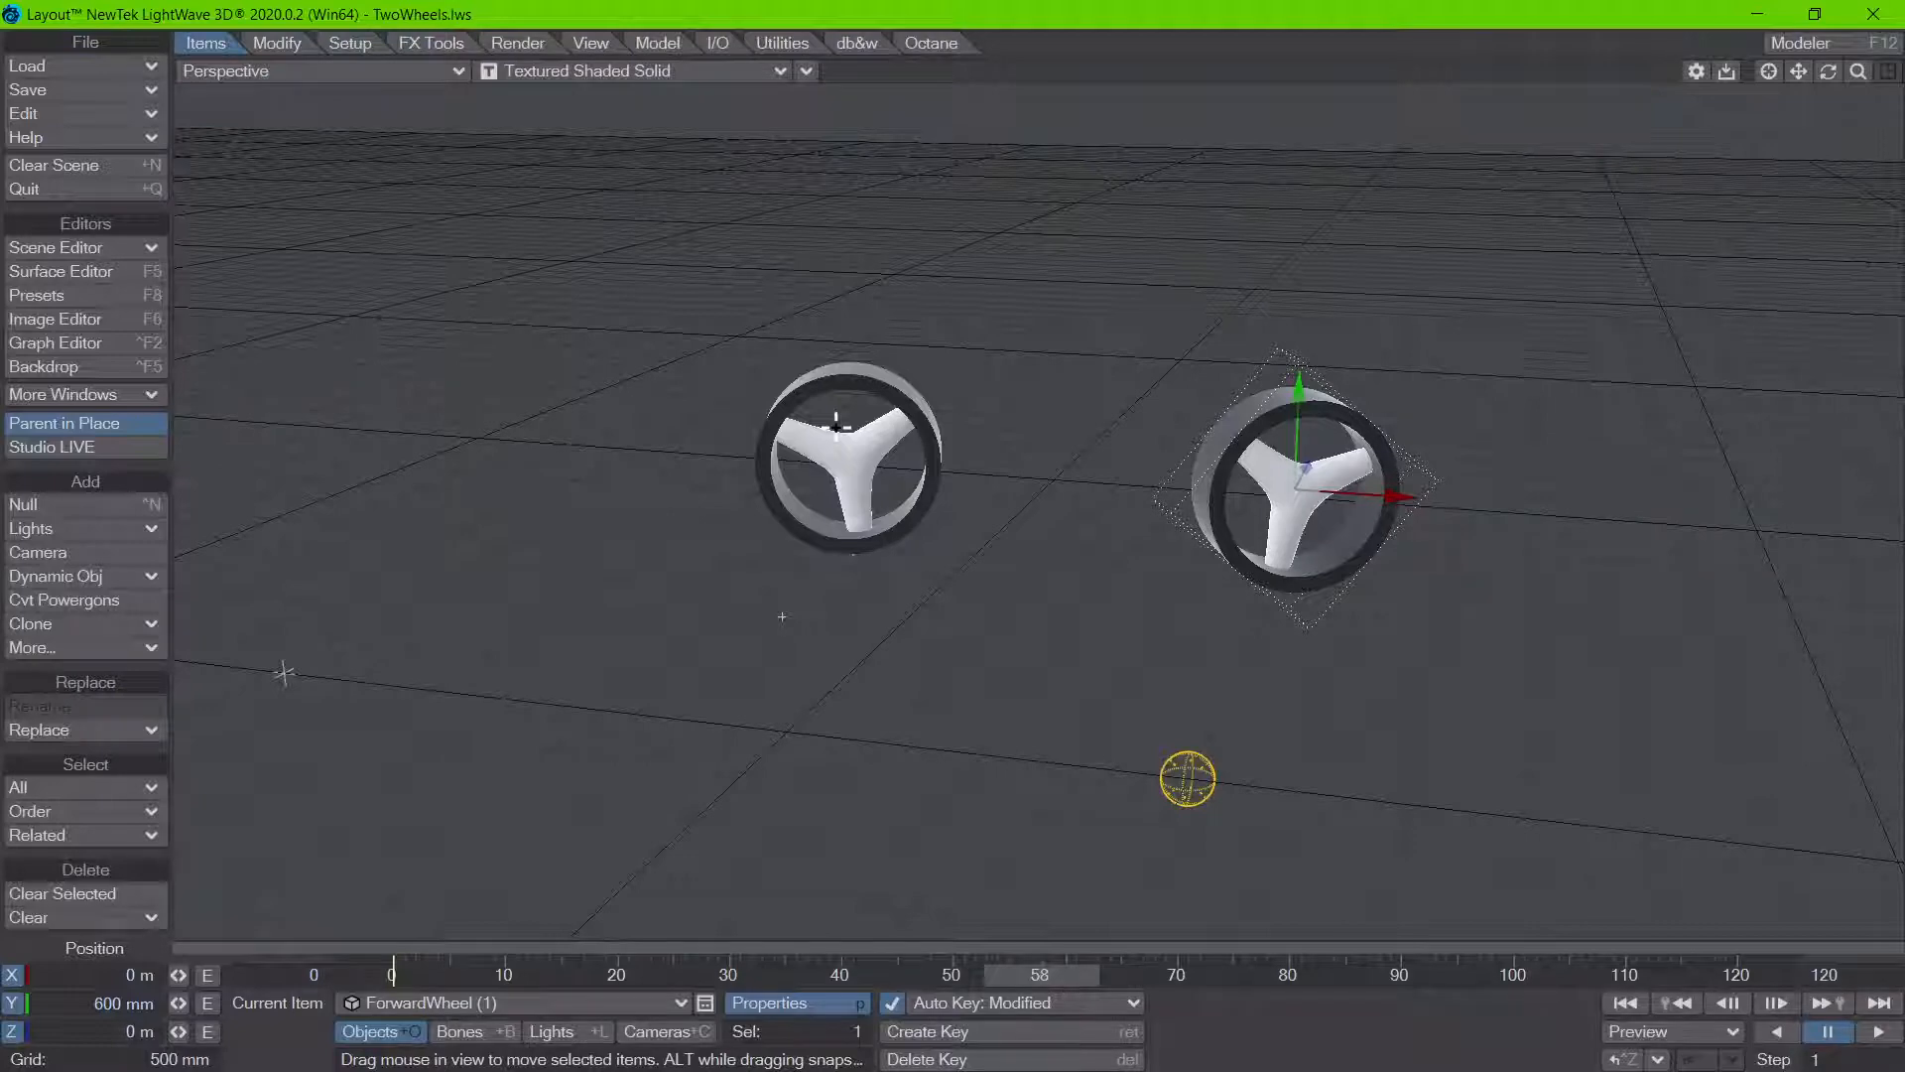
Step: Open the db&w Wheel Rotation Control, place it clear of the selected wheel and update the caches
click(857, 43)
click(71, 671)
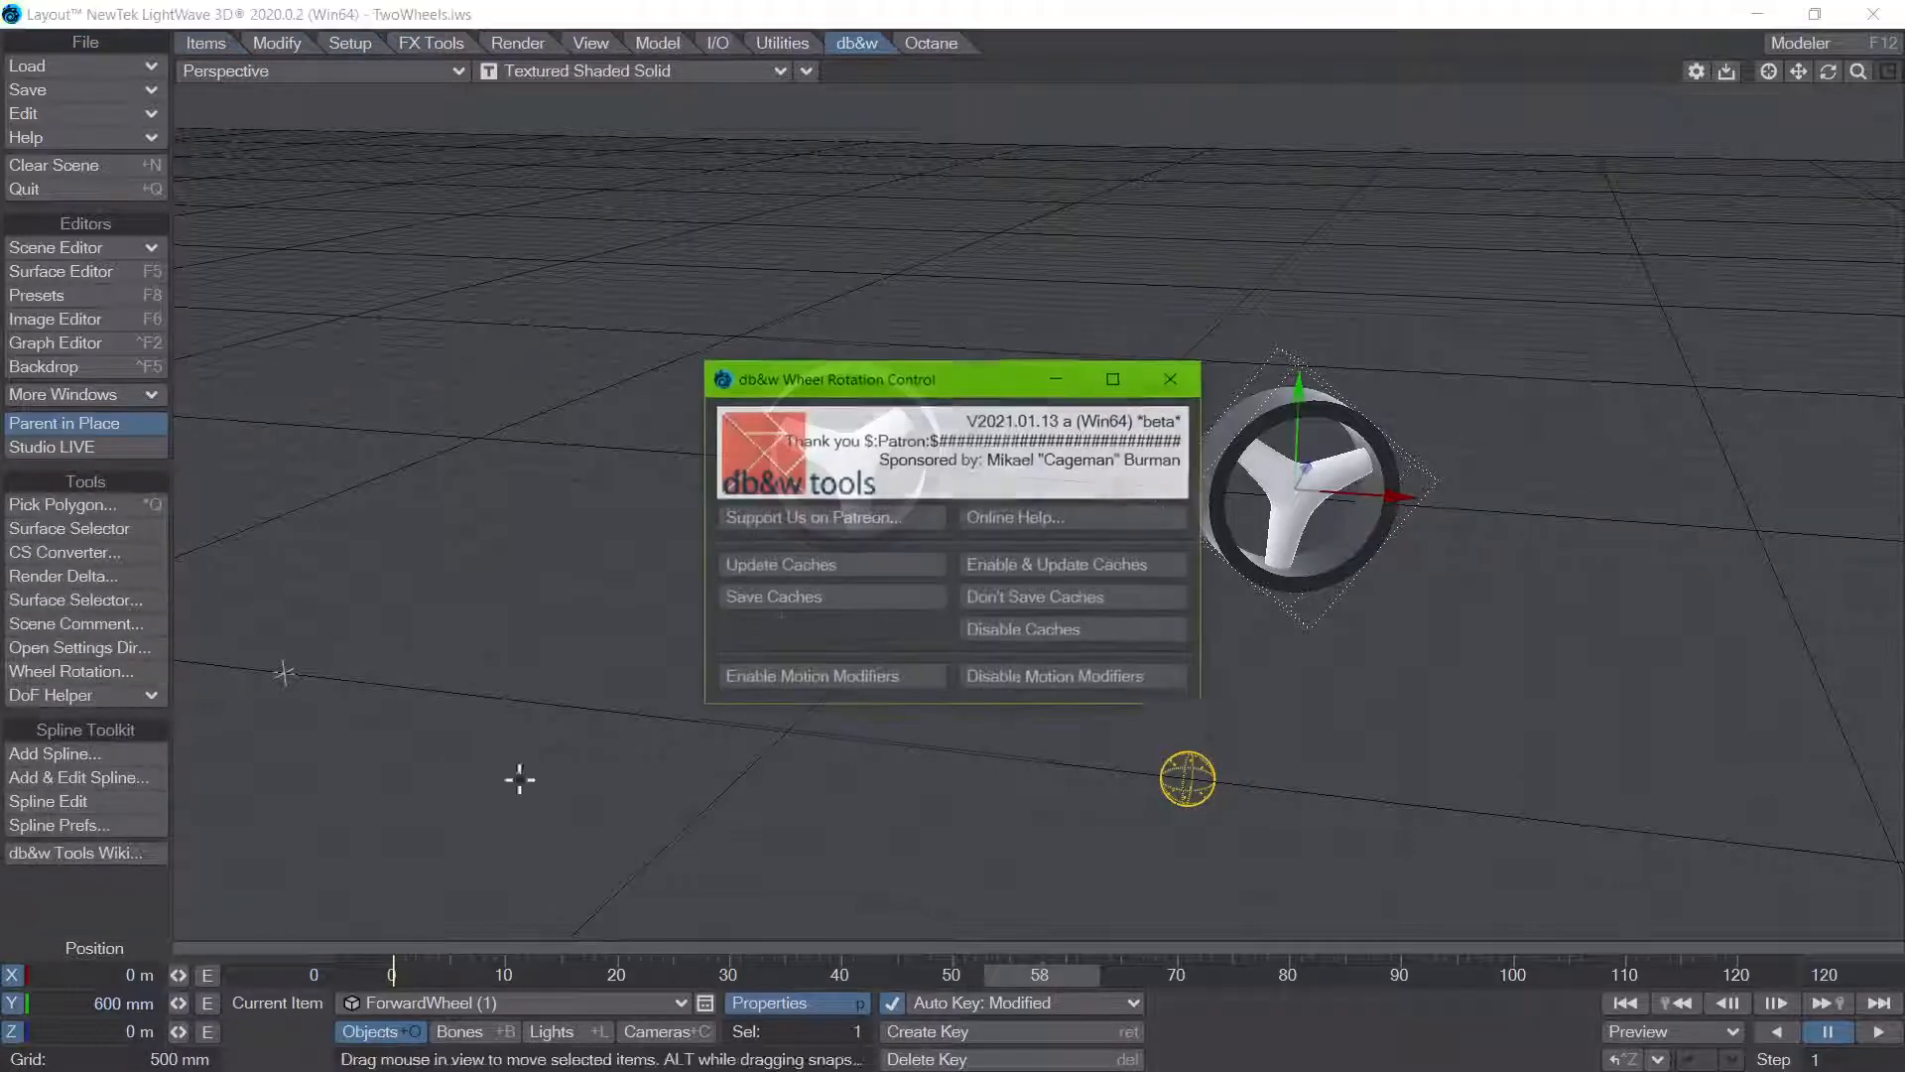
drag(920, 390, 831, 415)
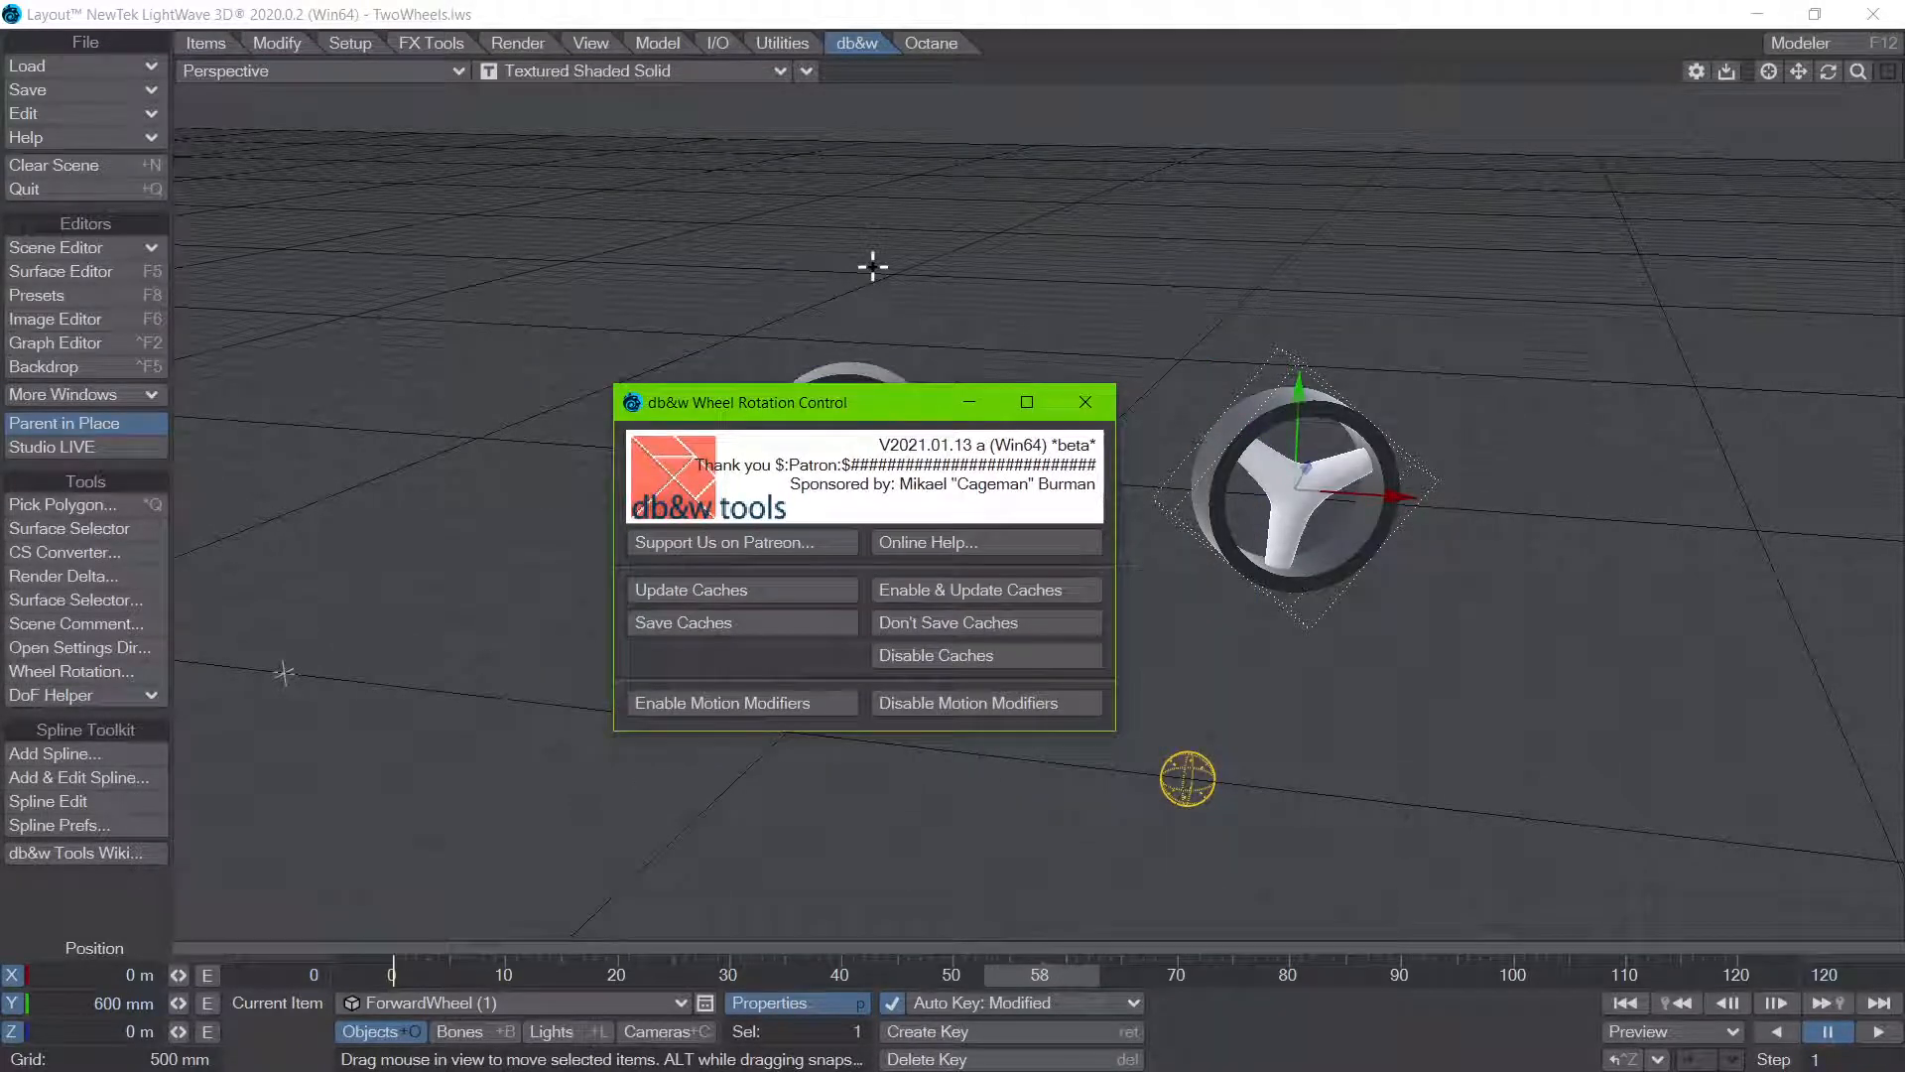
click(714, 597)
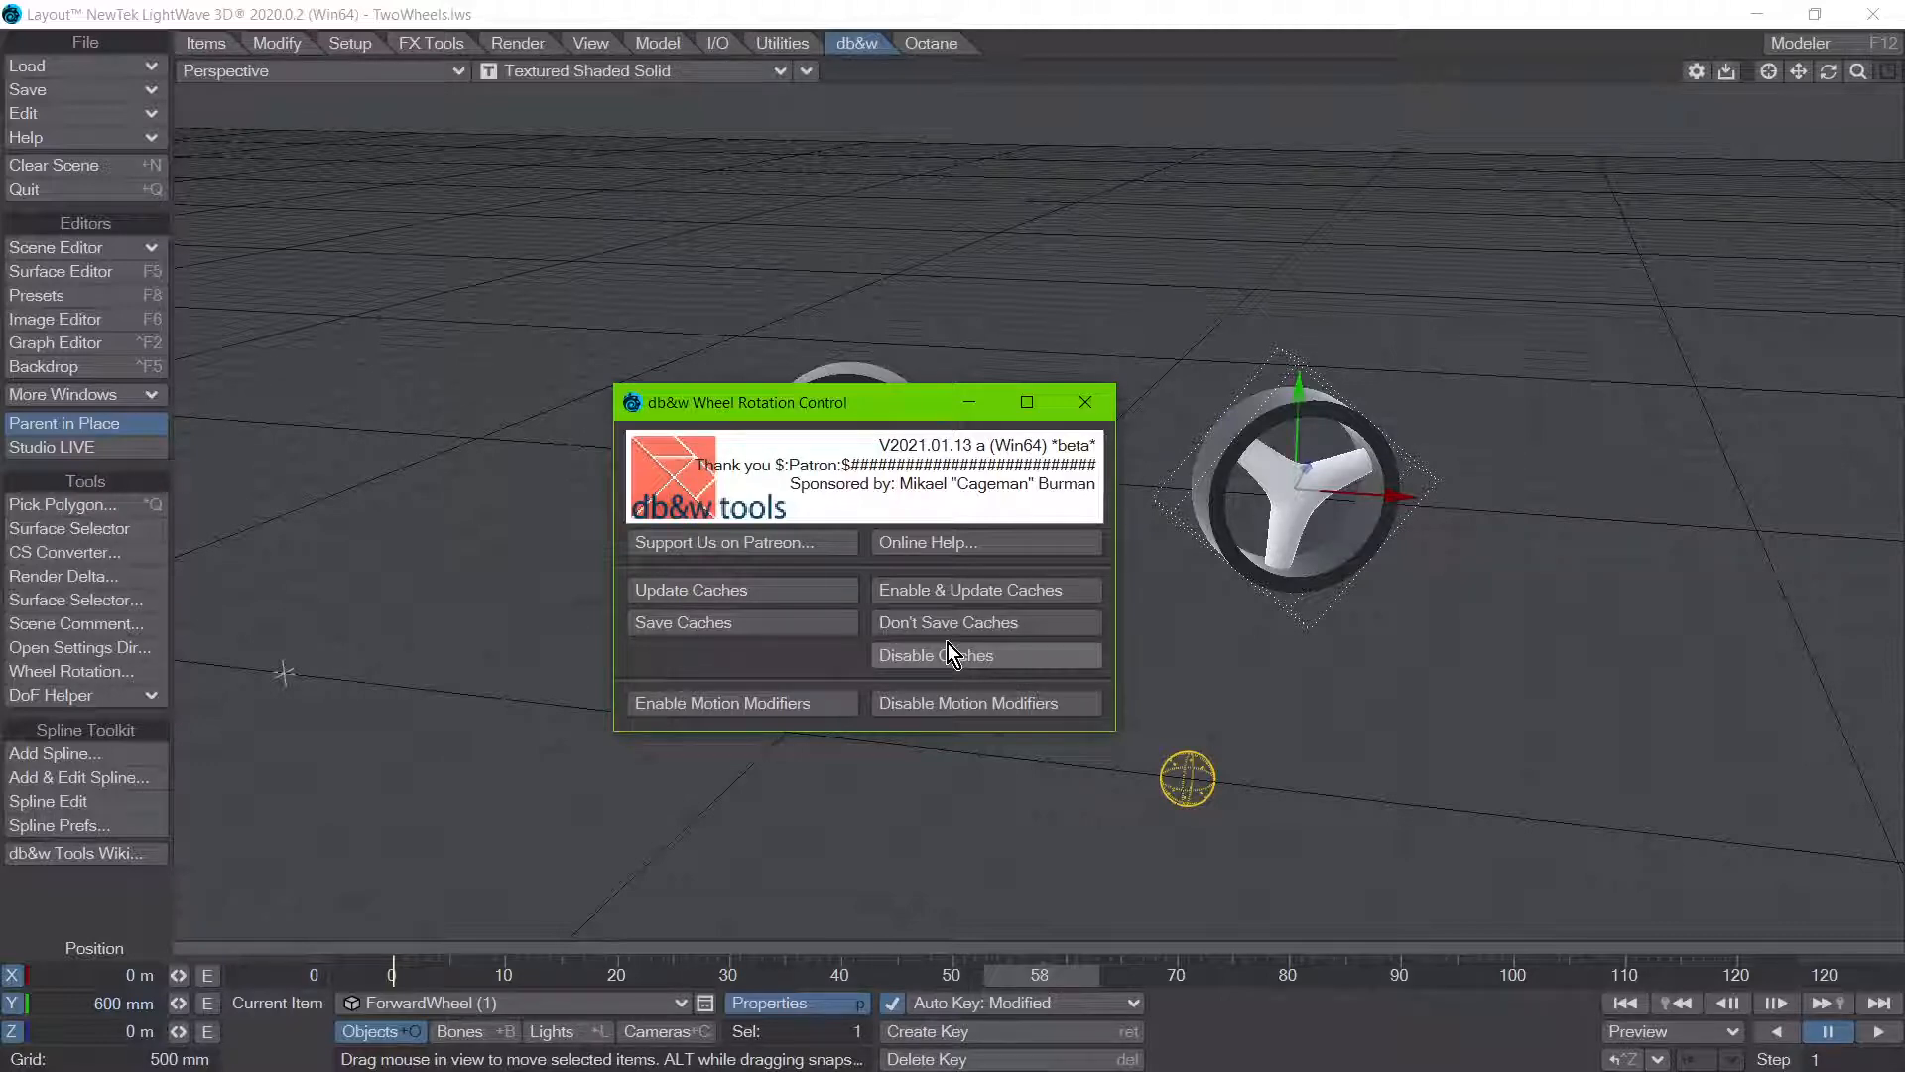
Step: Open the Motion Options for ForwardWheel (1), dismiss its Object Properties and place the options beside the Wheel Rotation Control
key(p)
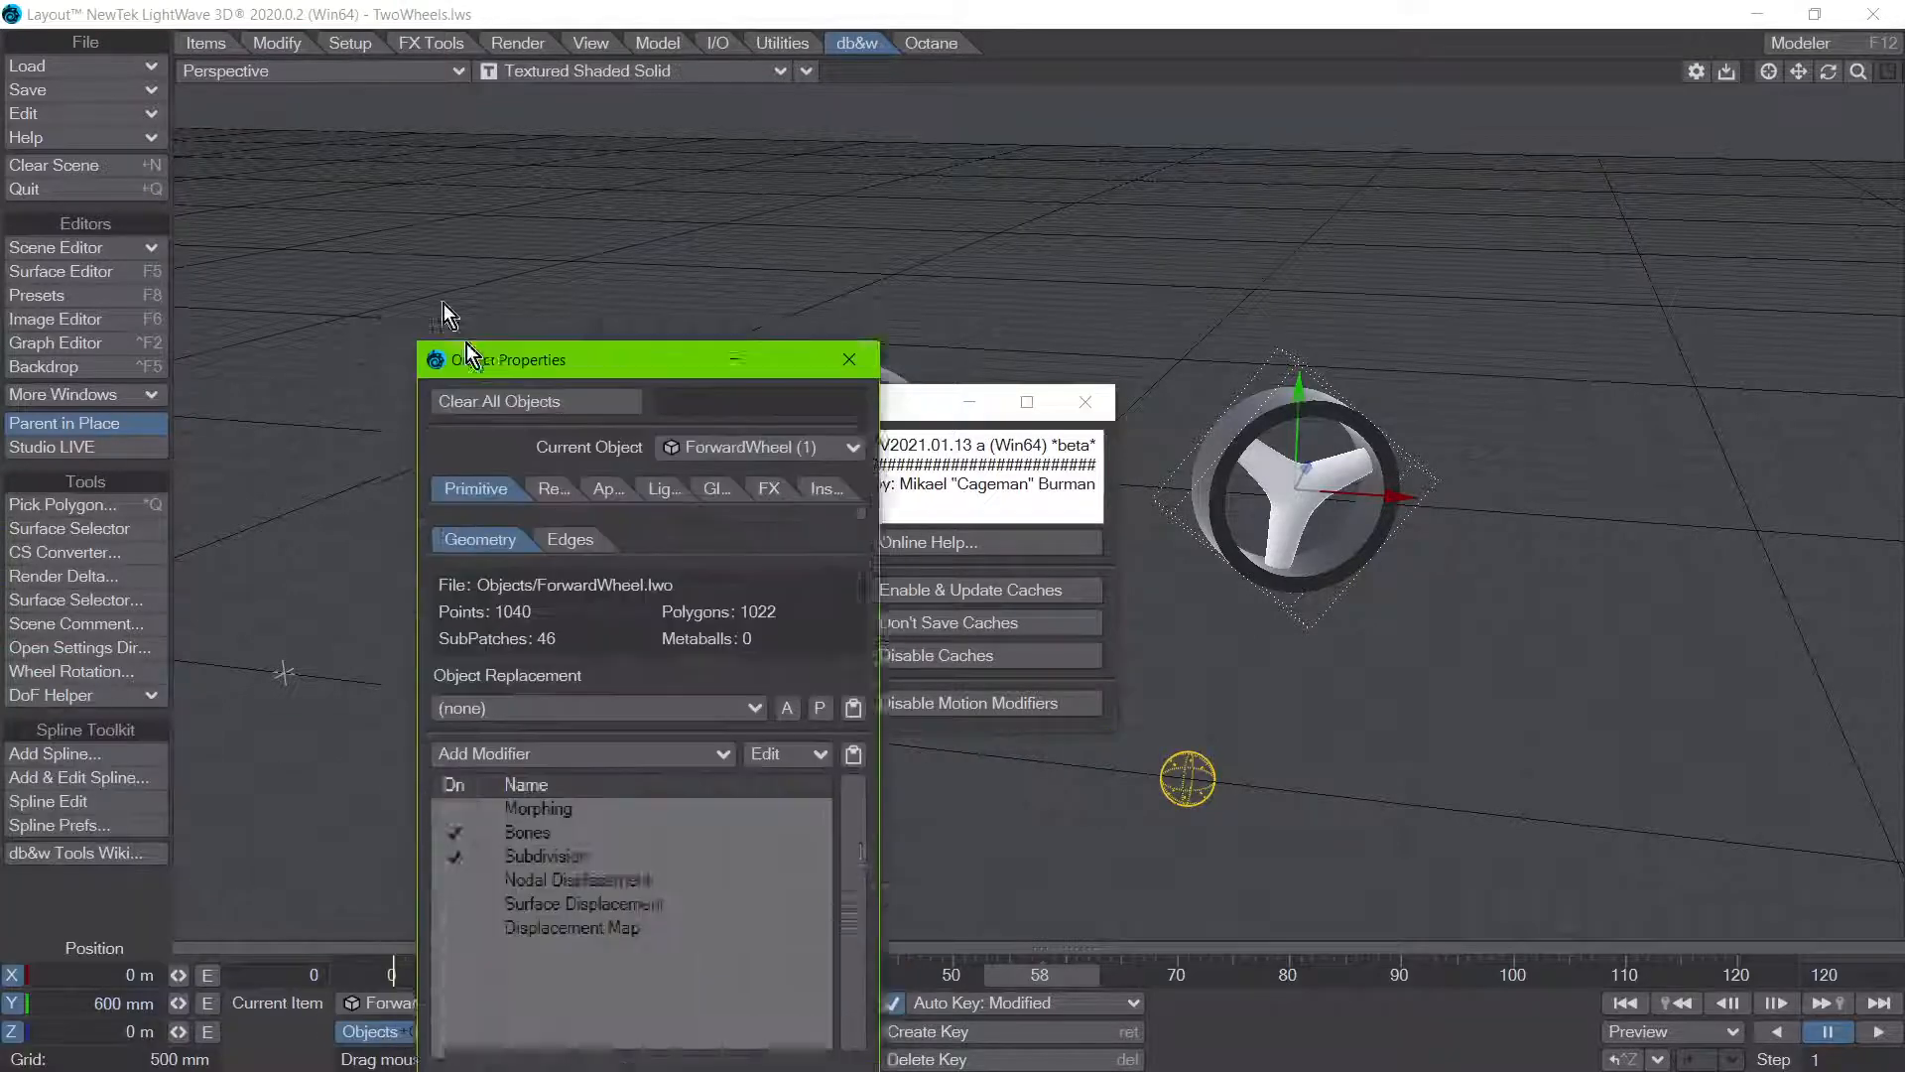
drag(466, 355, 203, 141)
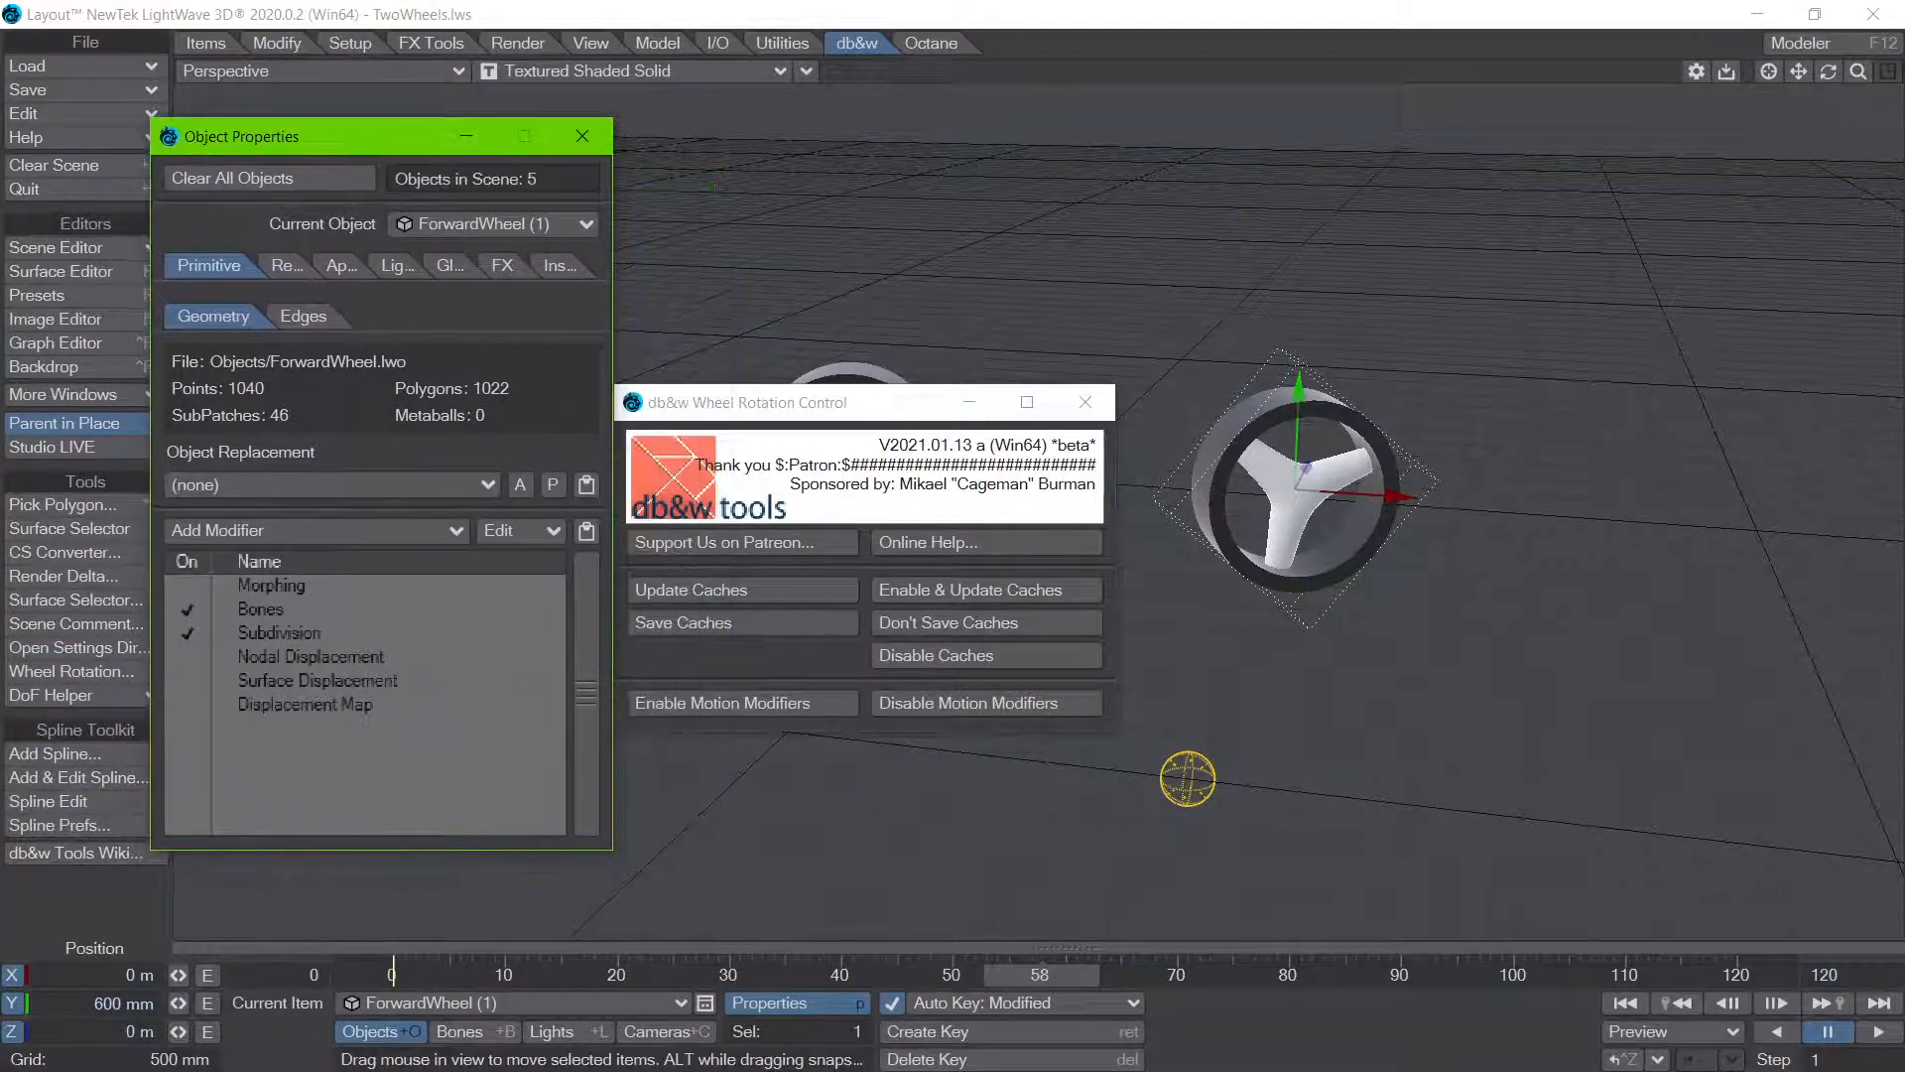
key(m)
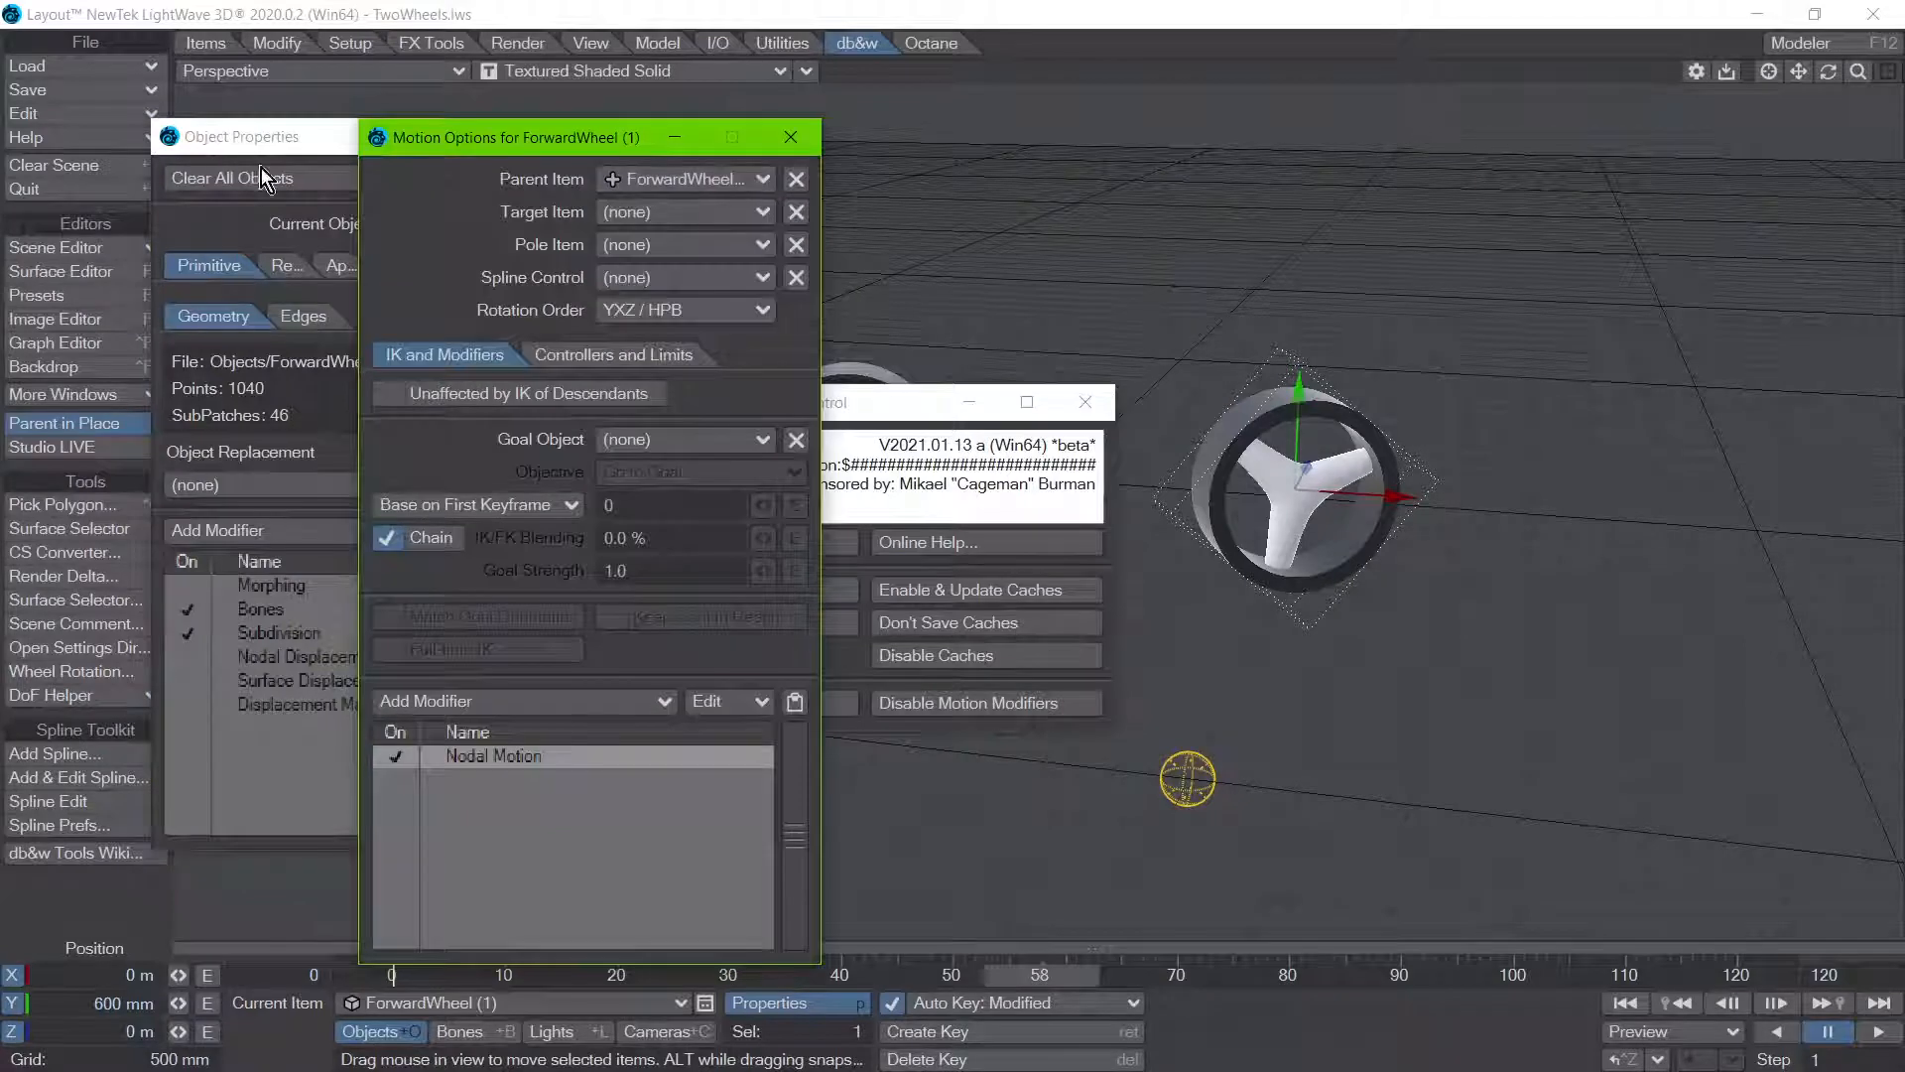
key(p)
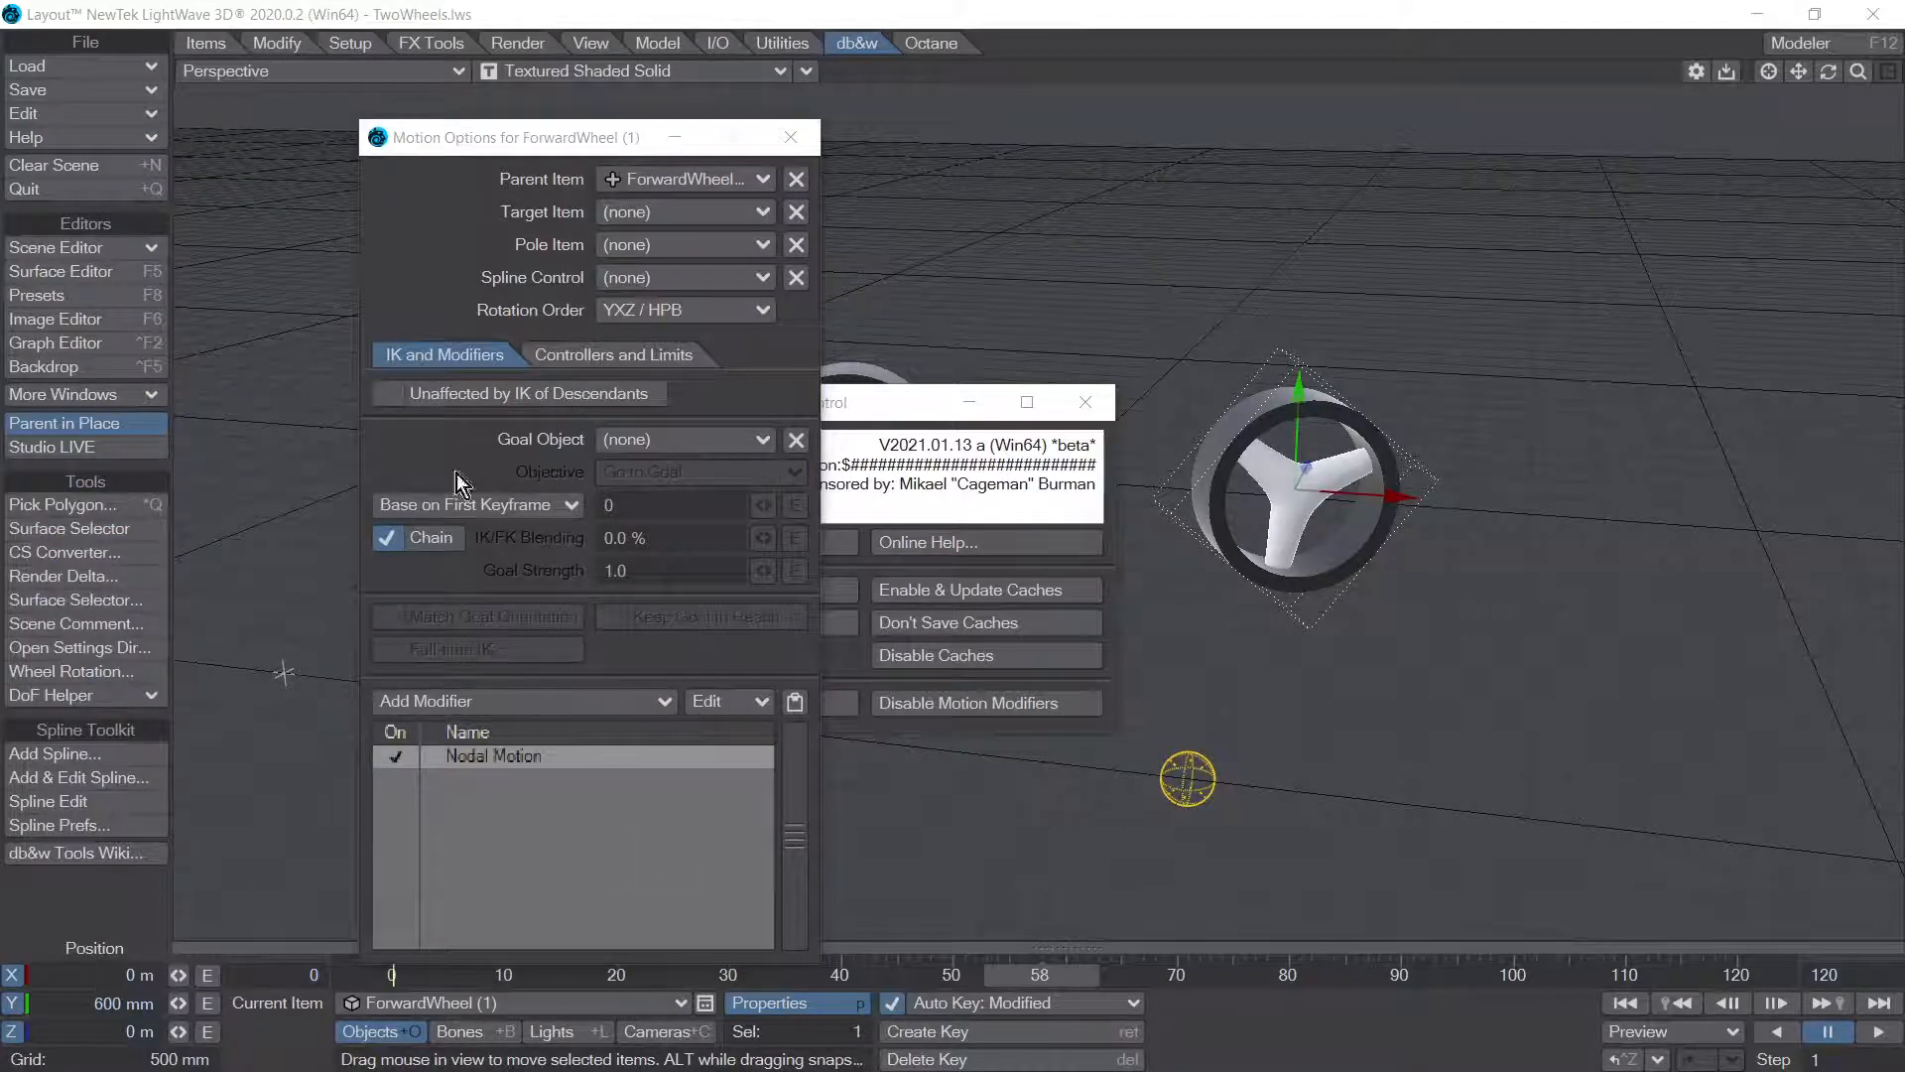
drag(456, 143, 244, 81)
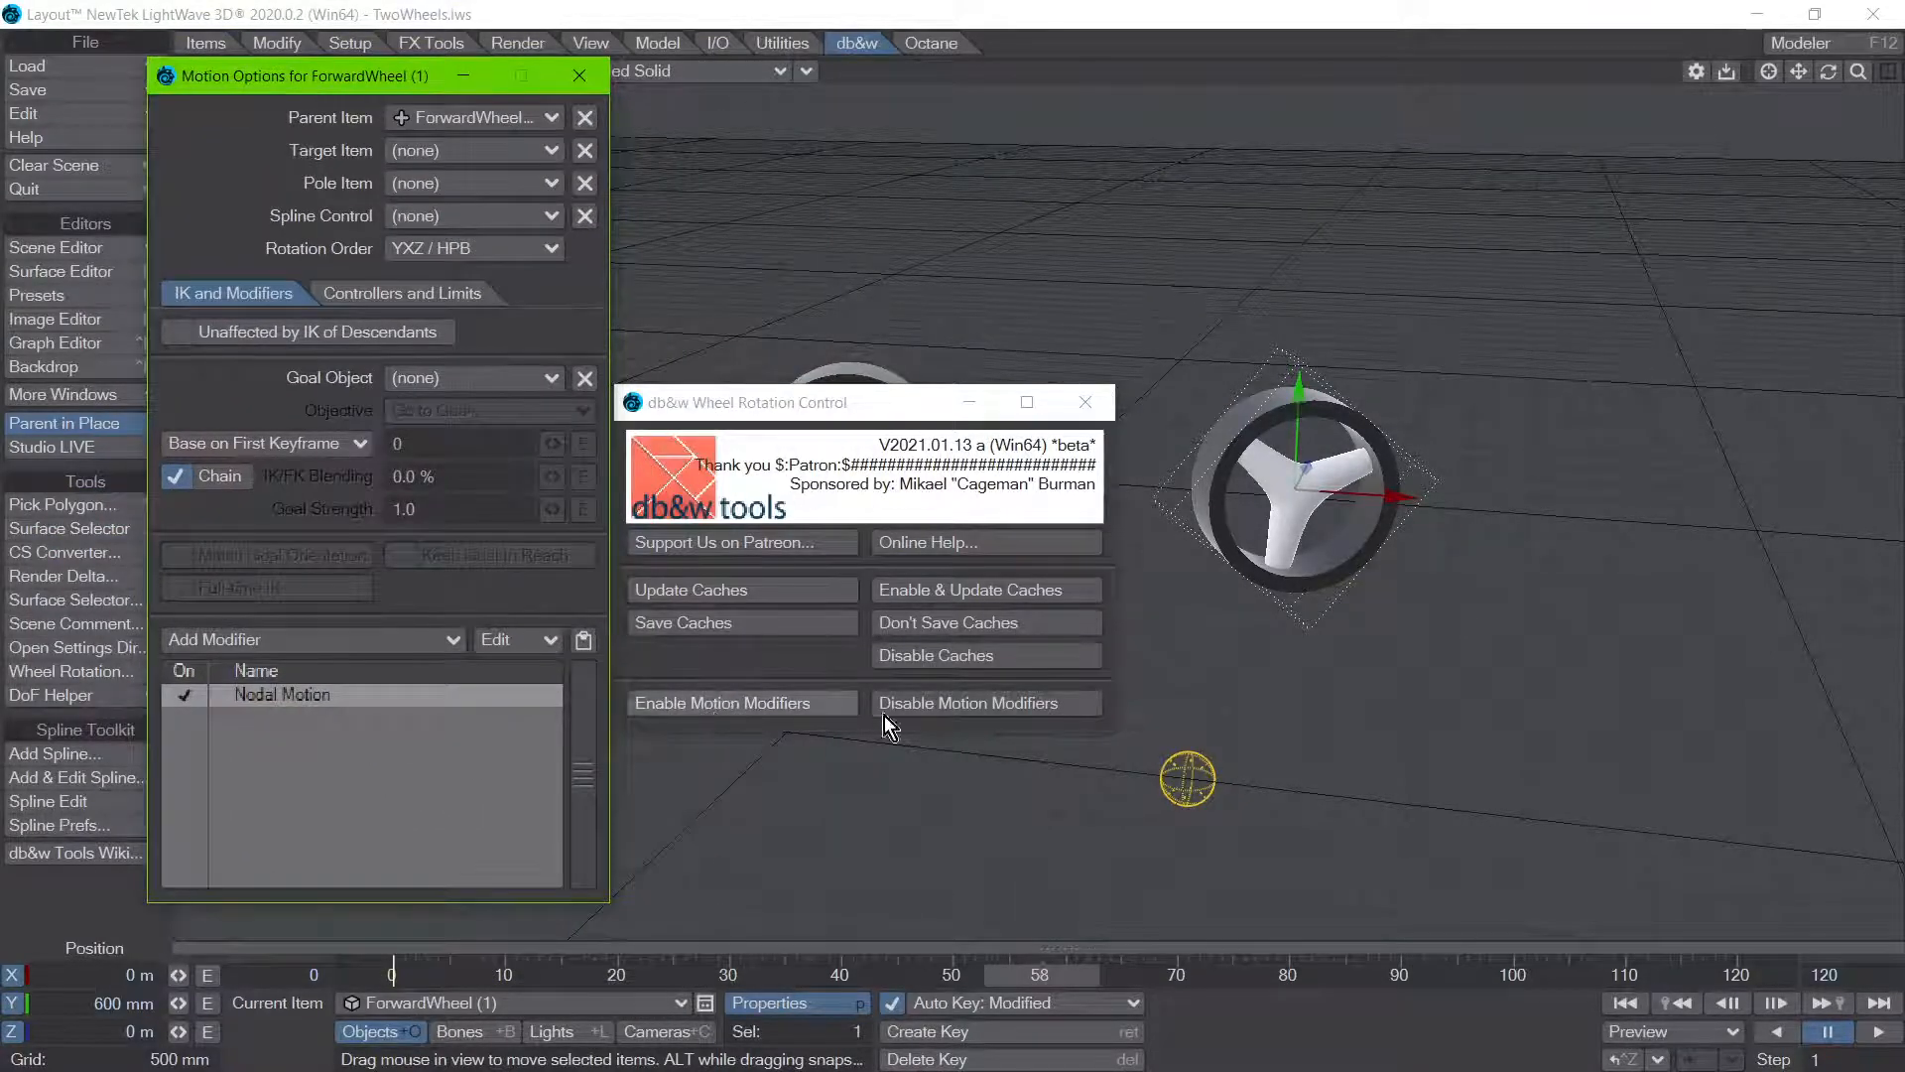
Step: Browse the motion modifiers available for ForwardWheel (1) without adding one, and put the Motion Options away
click(225, 641)
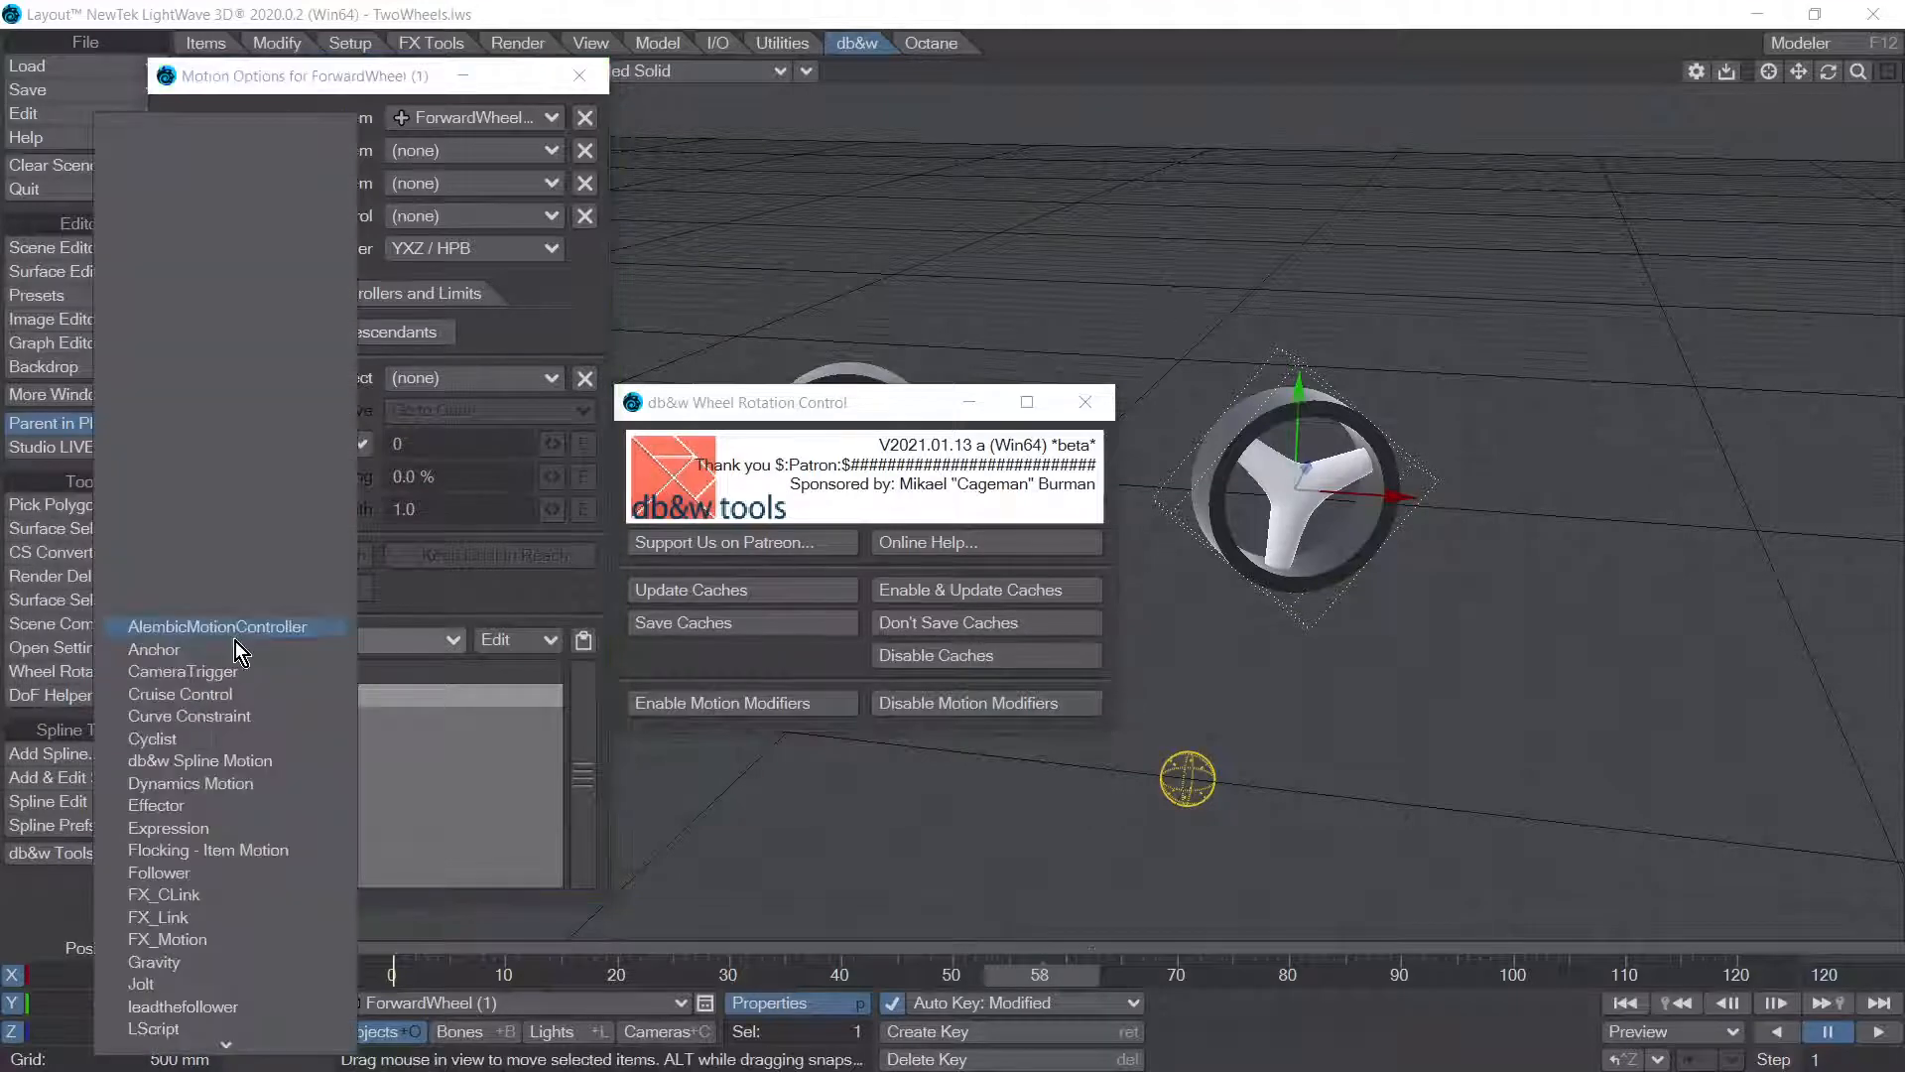
scroll(373, 689, down, 5)
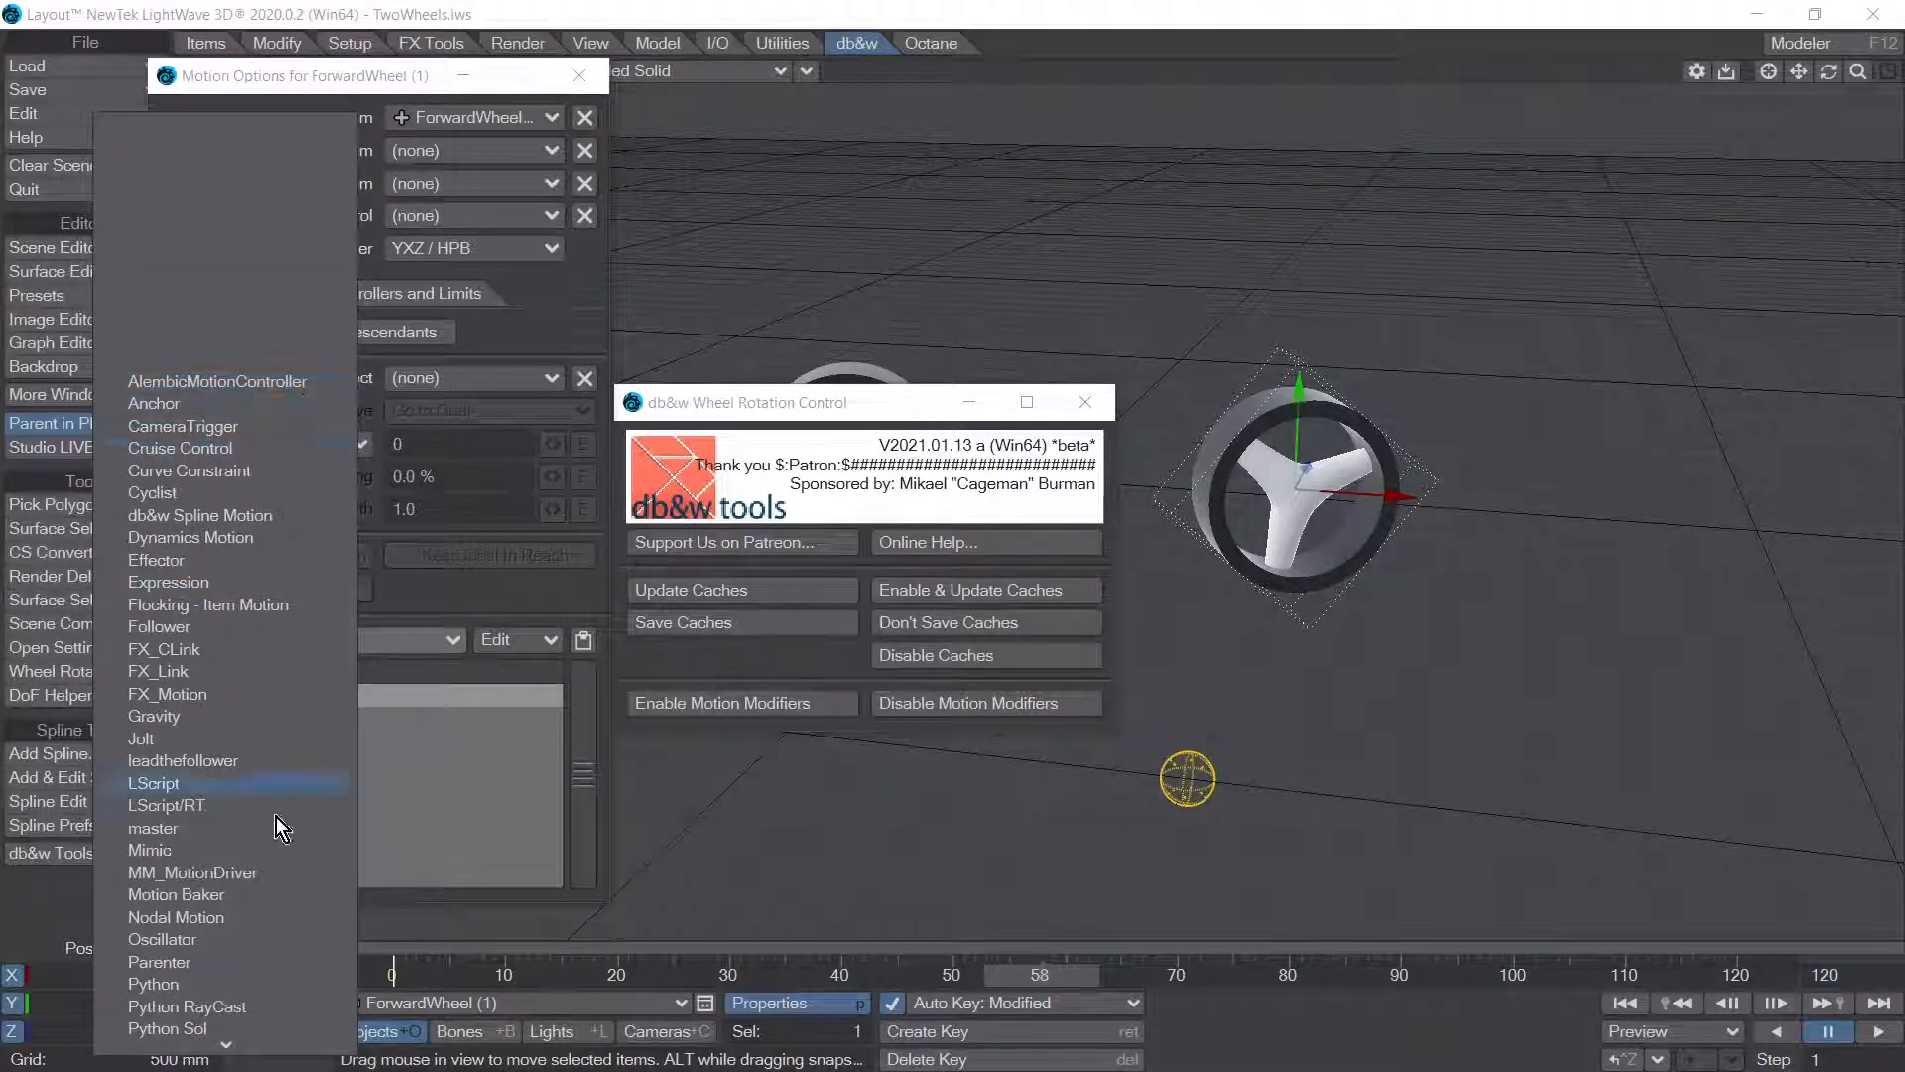
scroll(276, 818, down, 3)
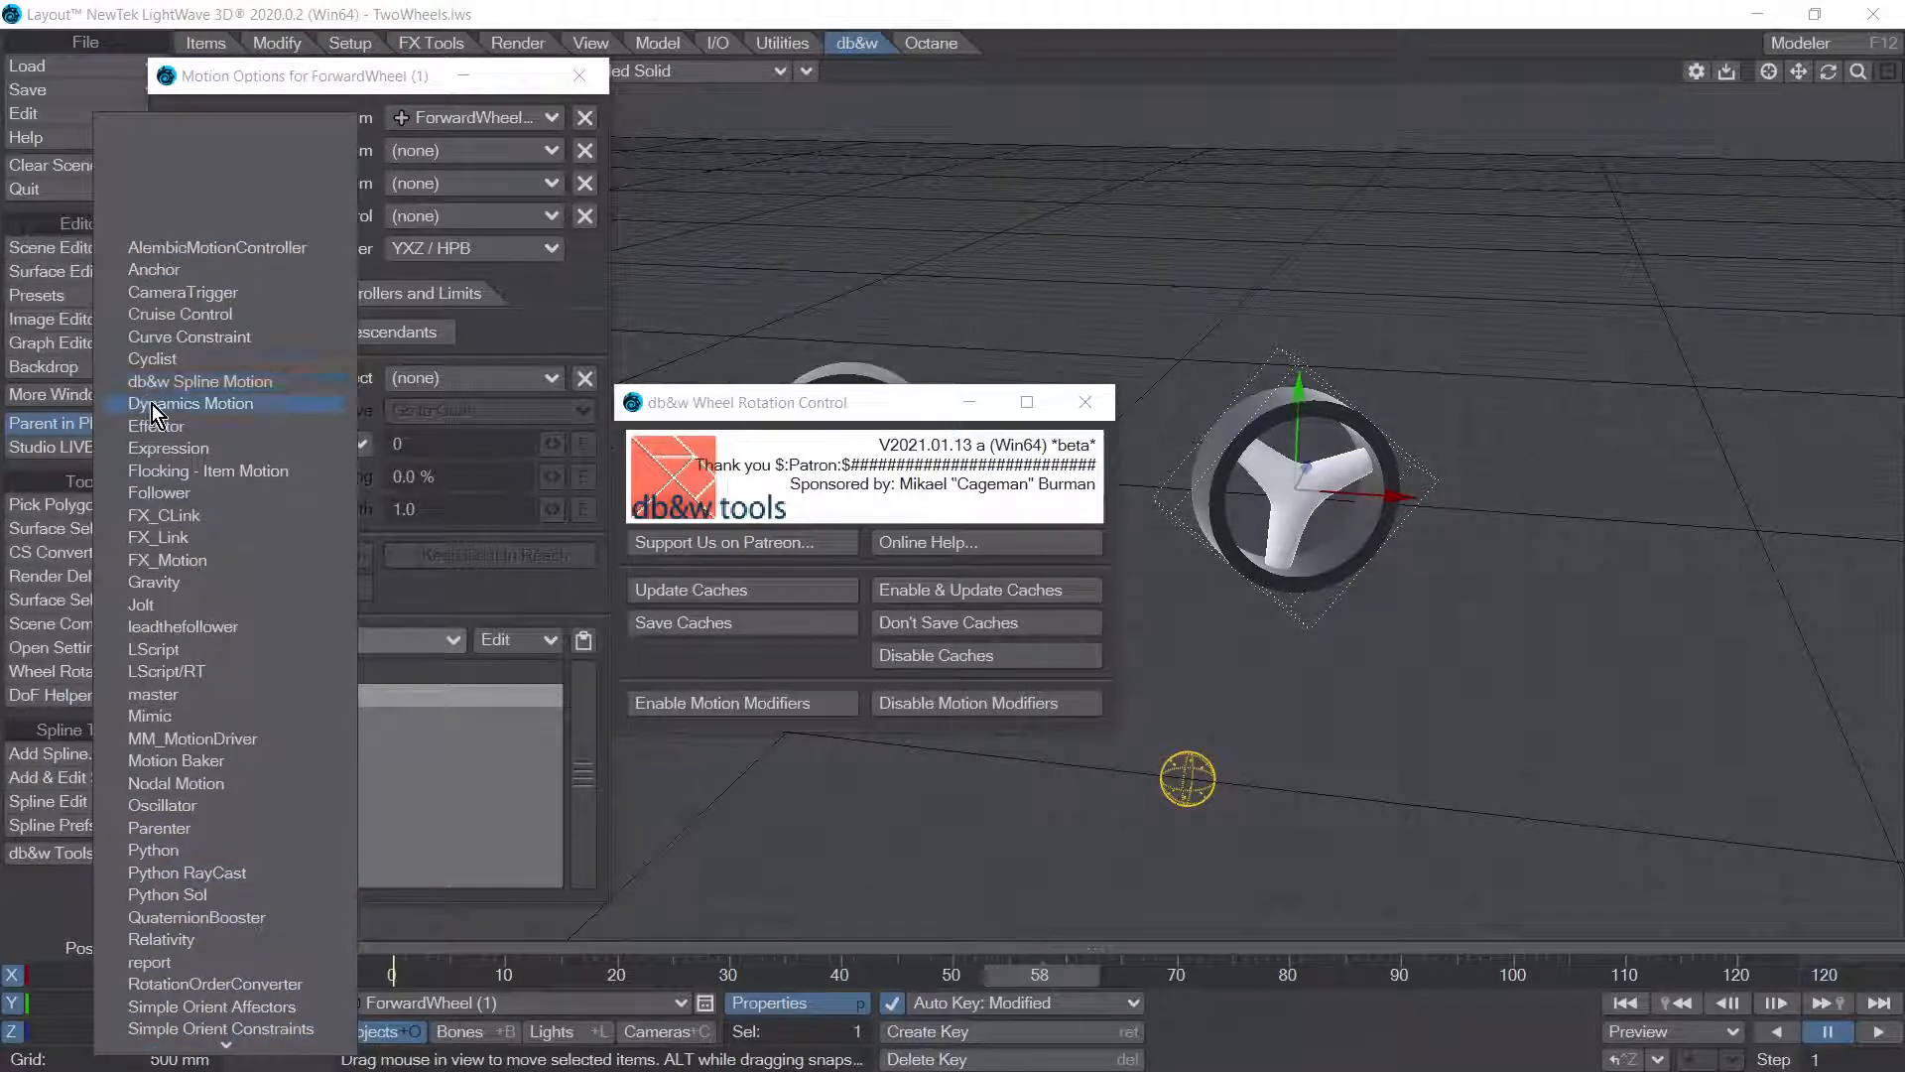
scroll(395, 491, down, 5)
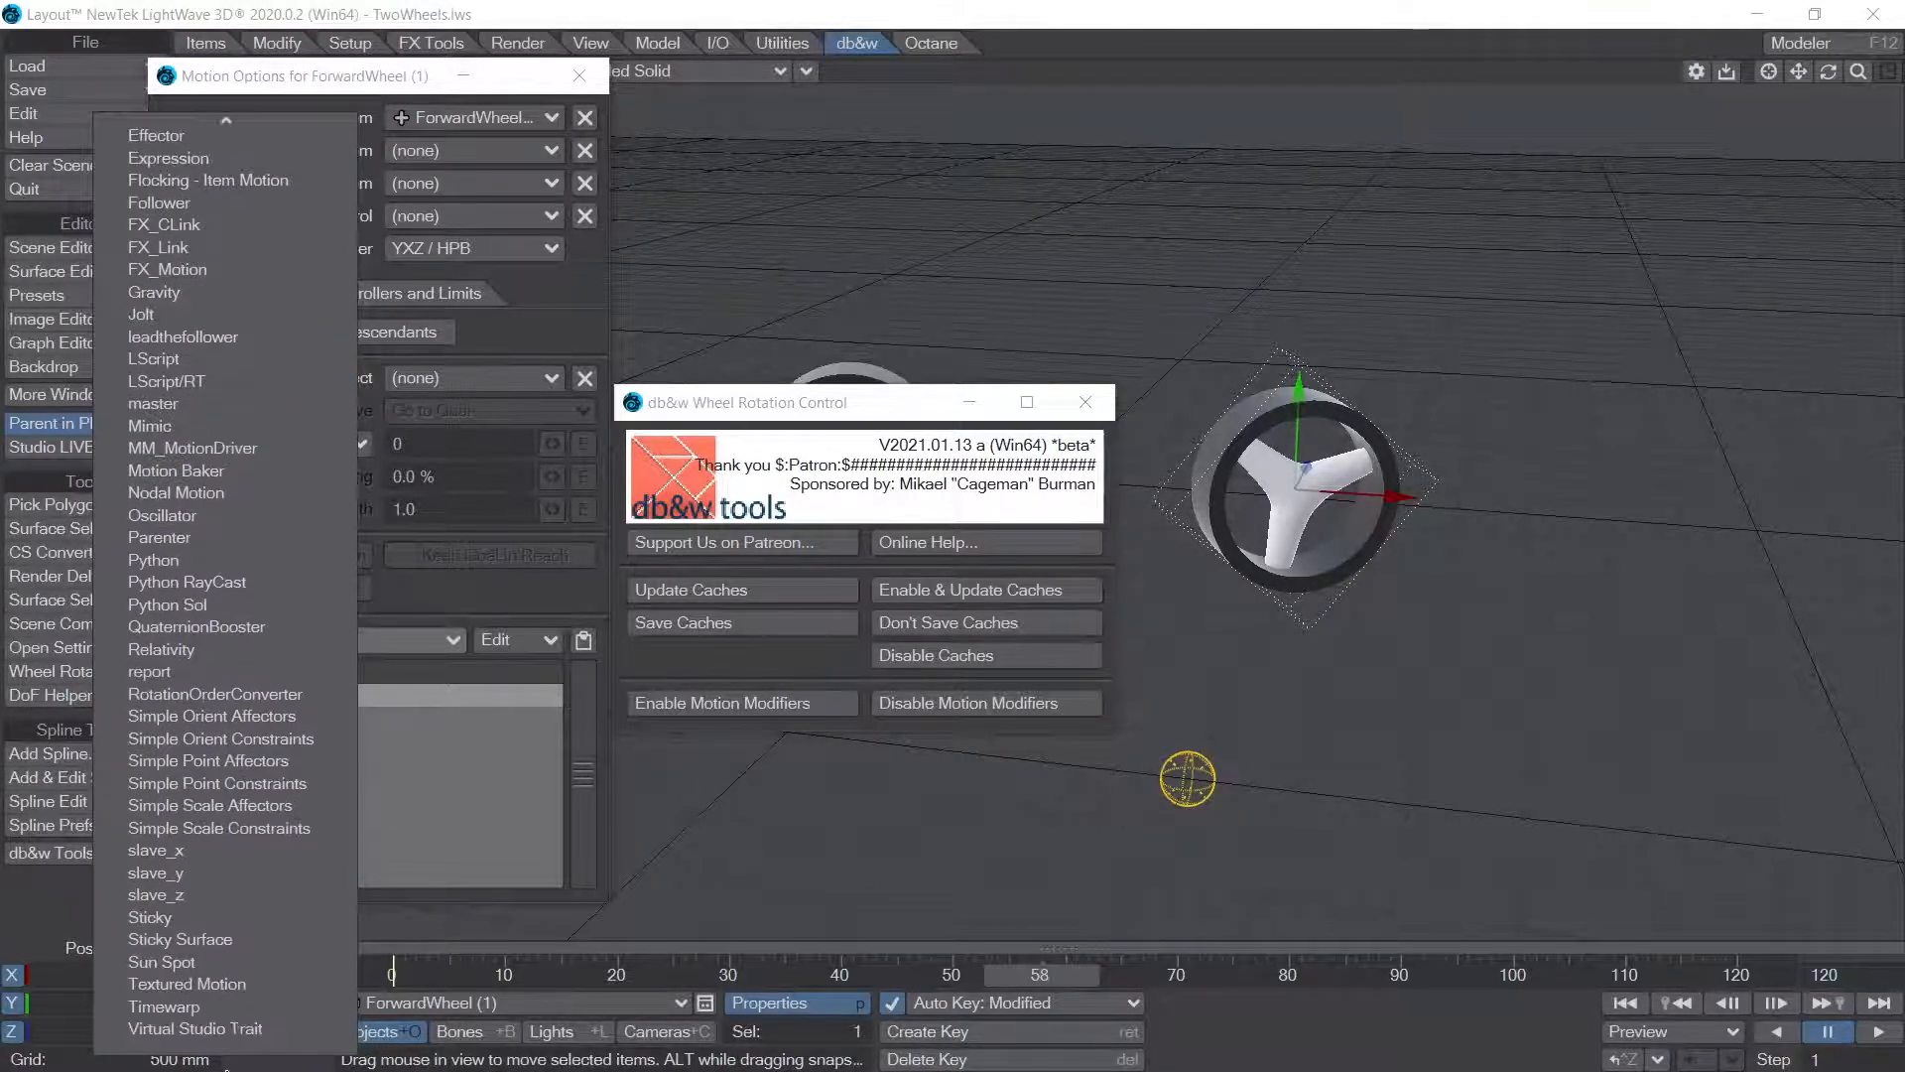
click(468, 613)
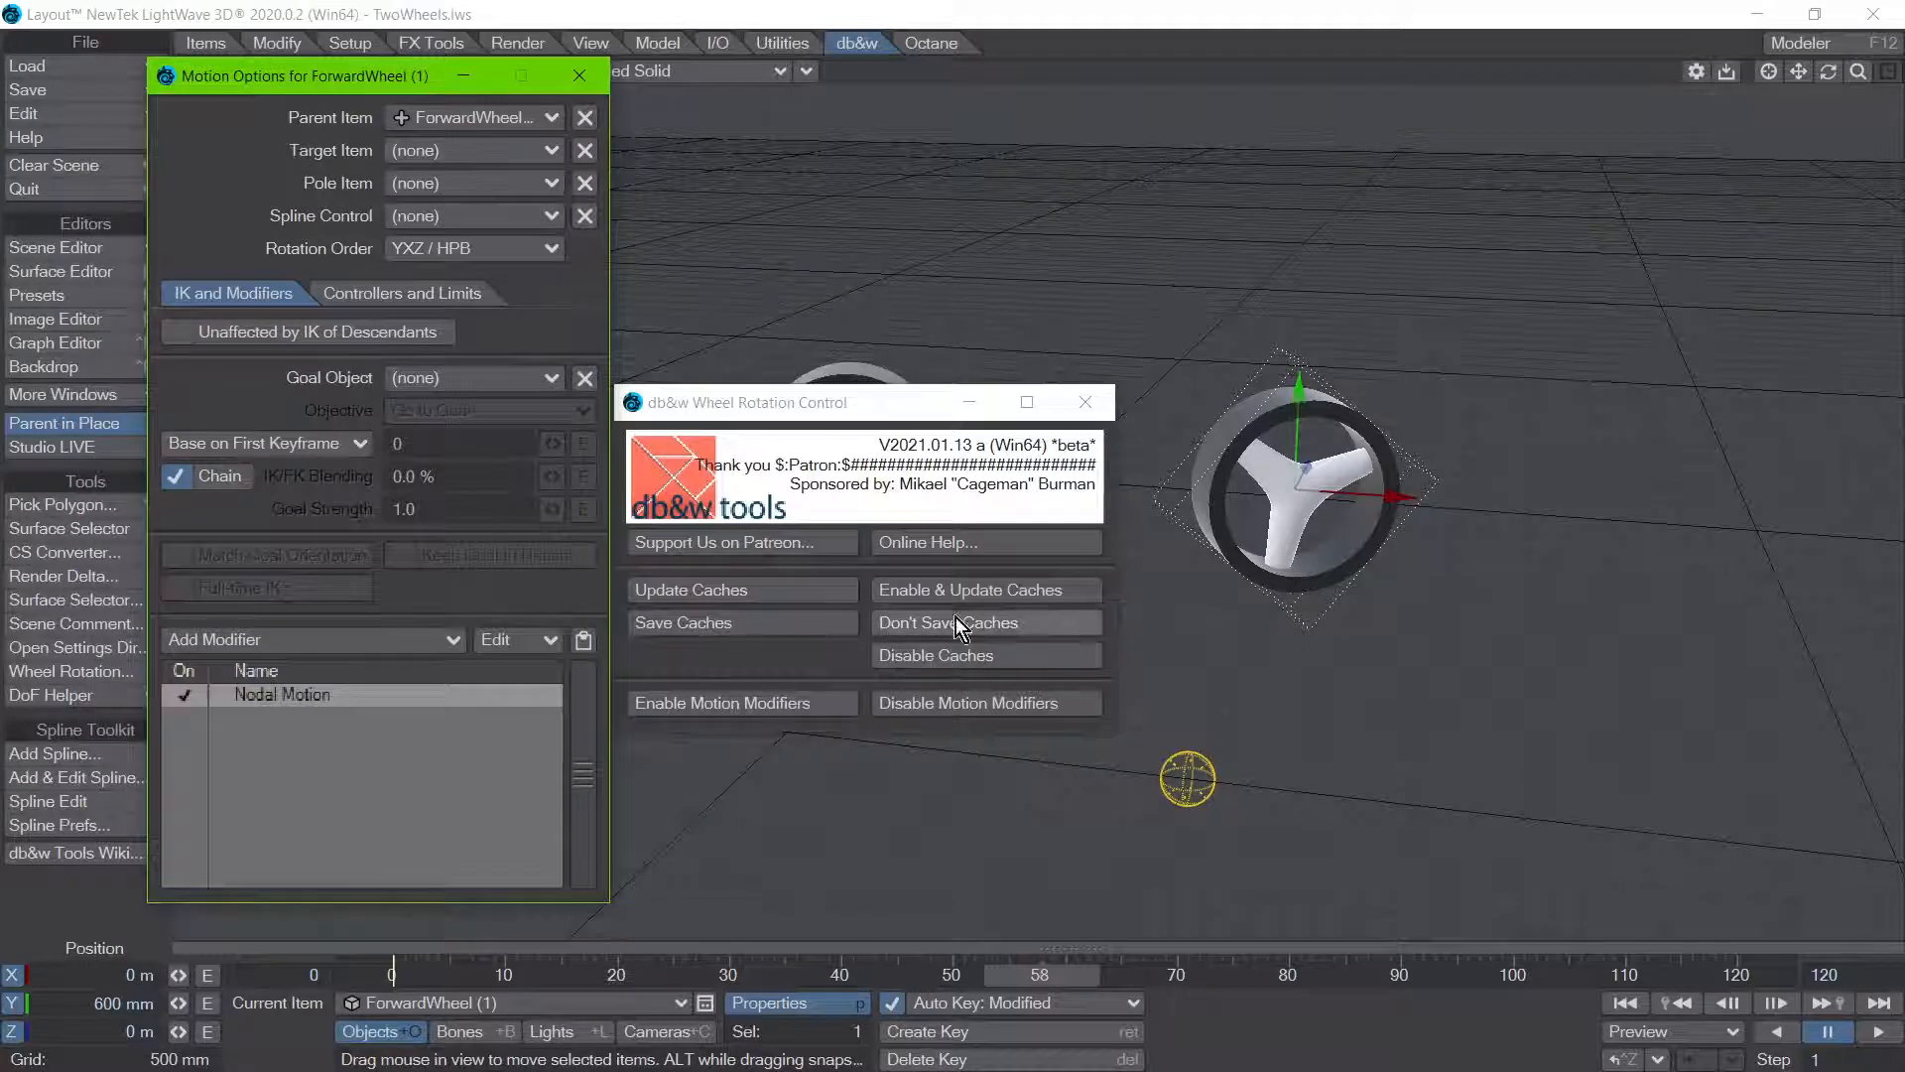
drag(318, 85, 0, 687)
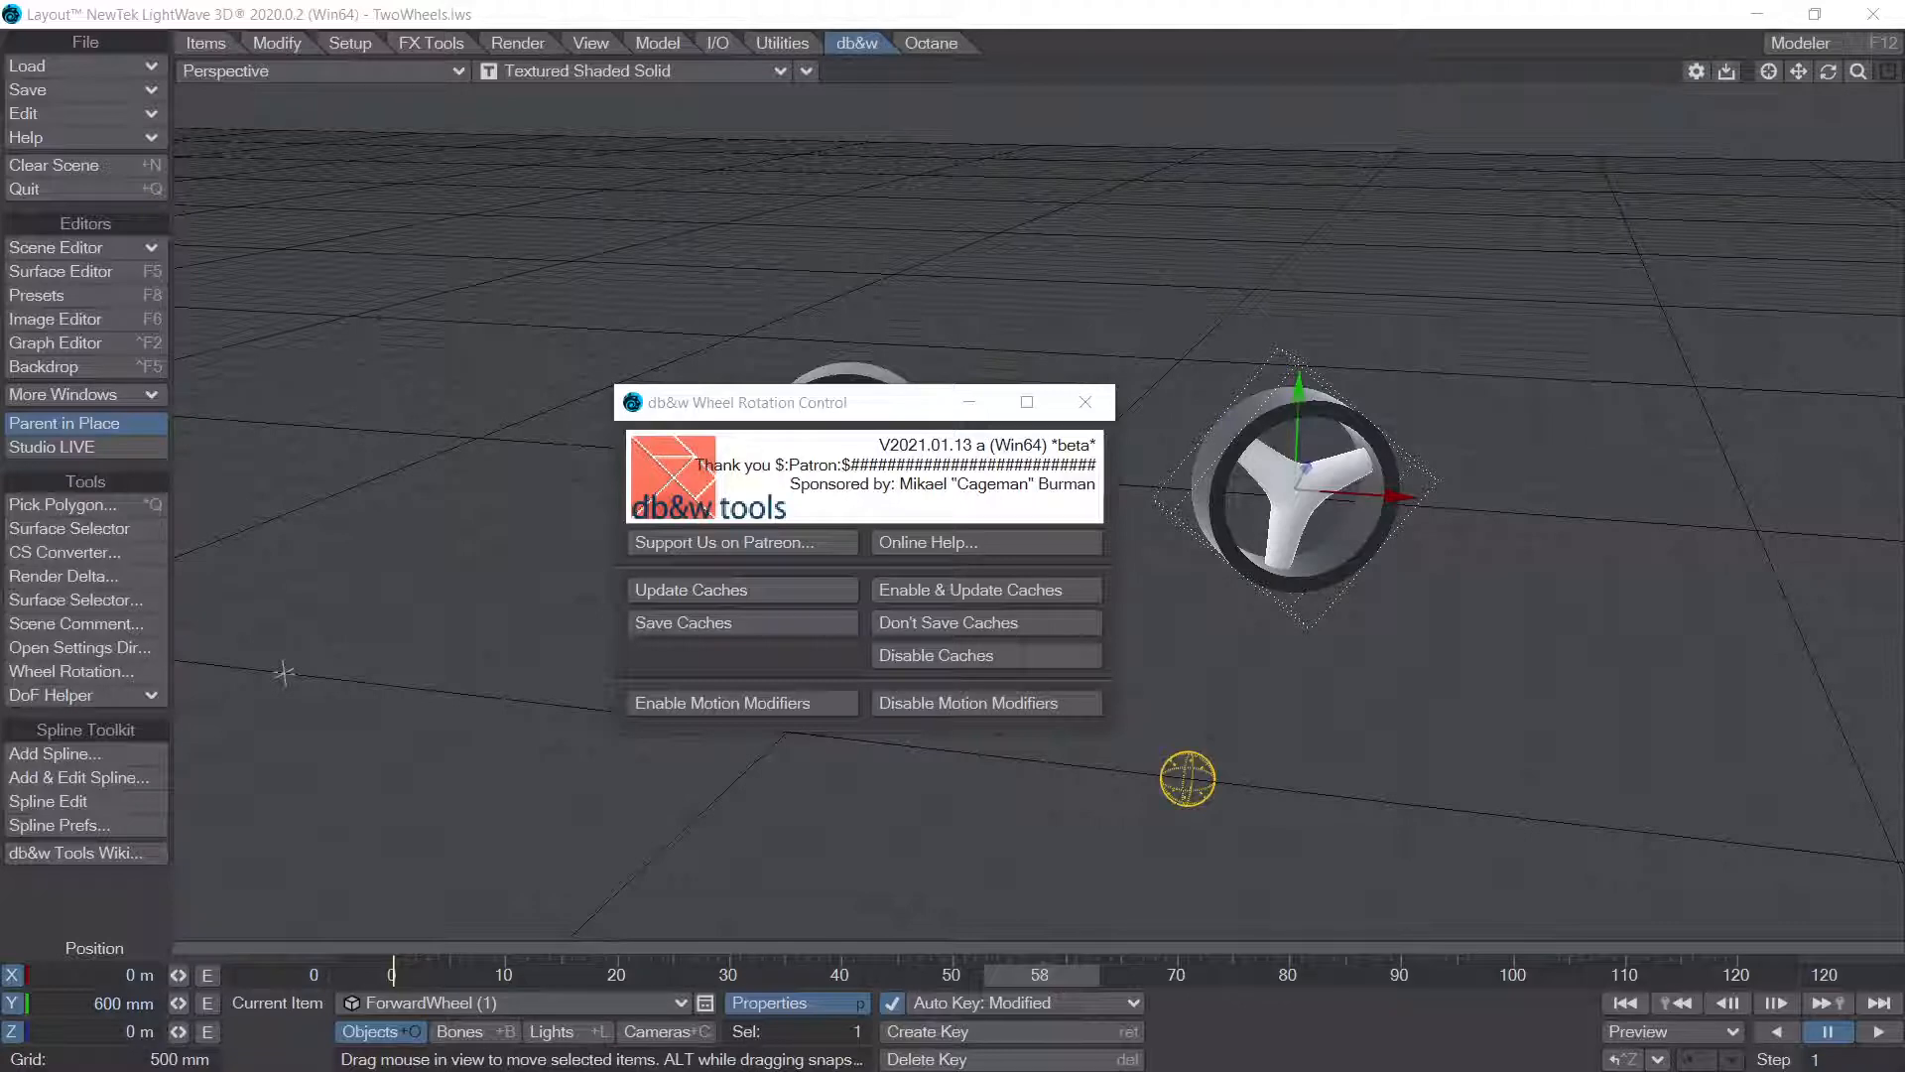
Step: Rearrange the Wheel Rotation Control and show both the Motion Options and Object Properties of ForwardWheel (1) side by side
drag(729, 402, 555, 397)
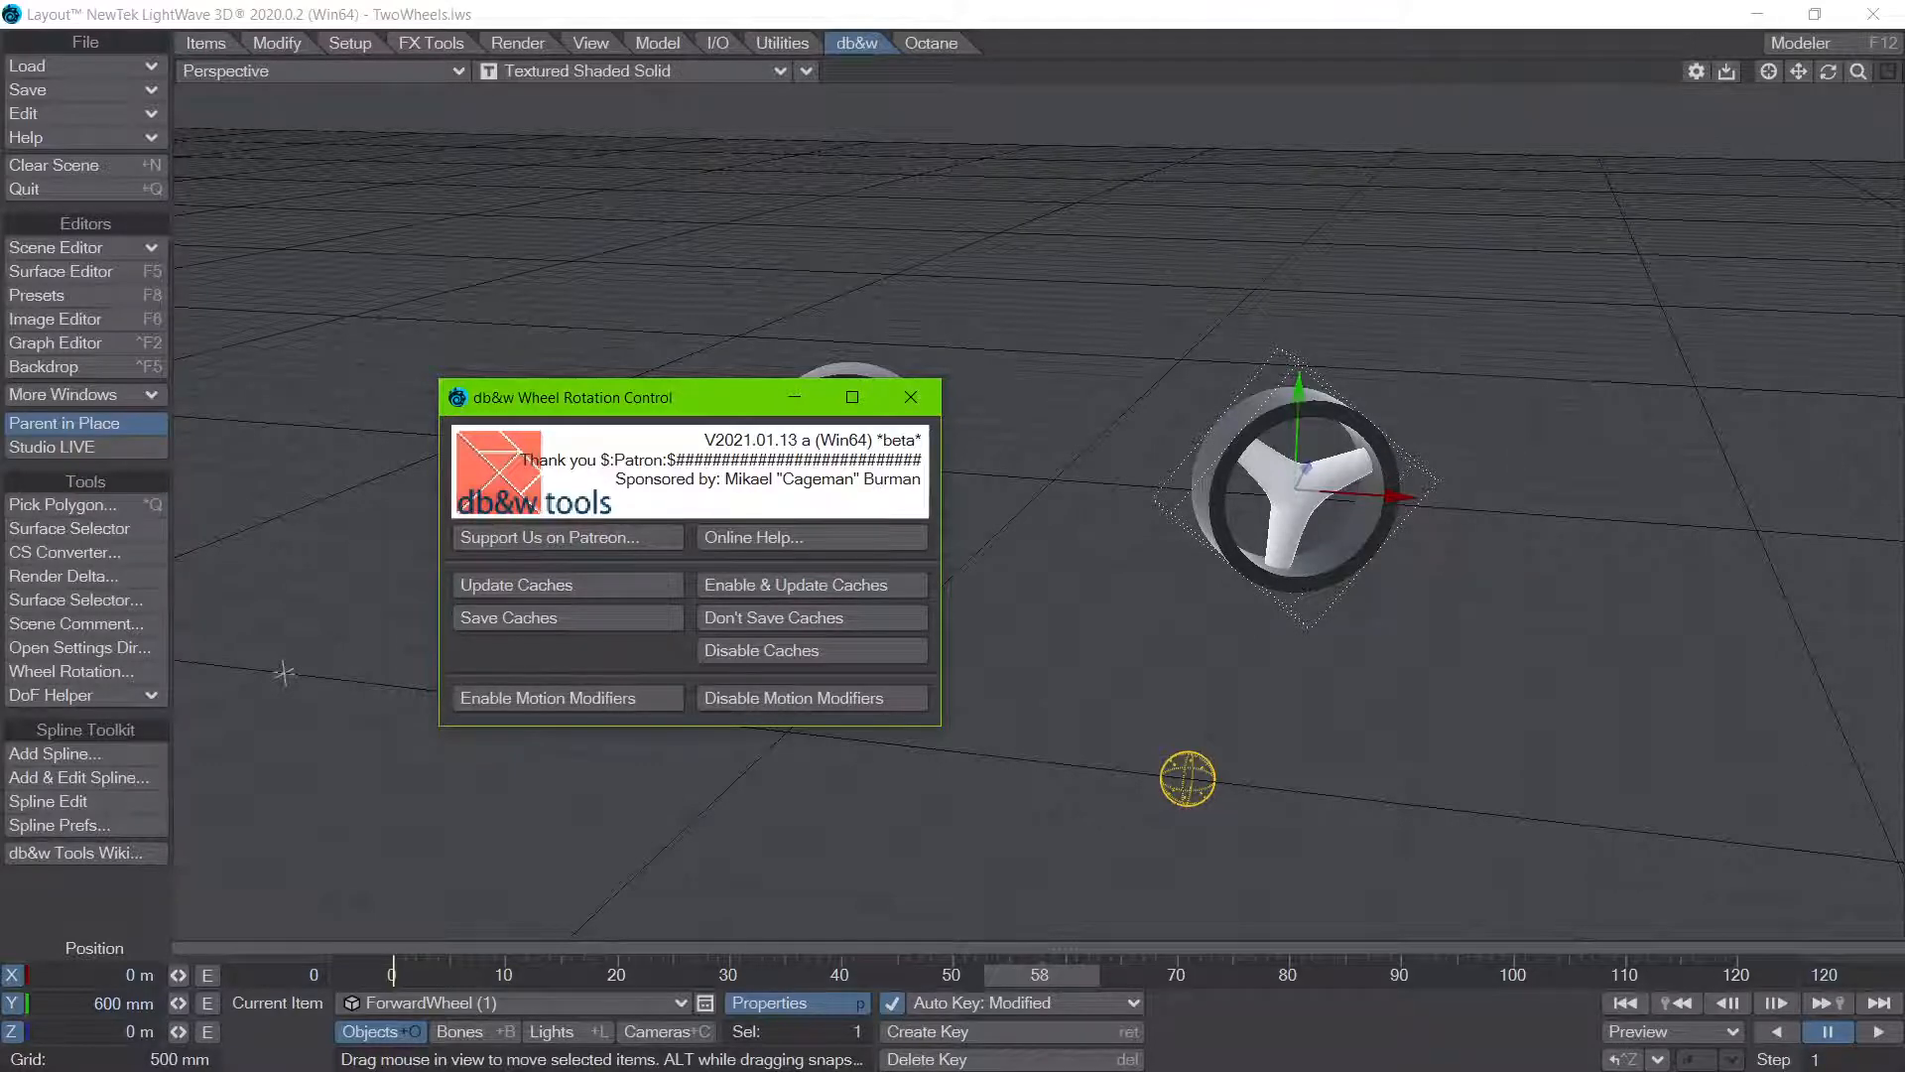
key(m)
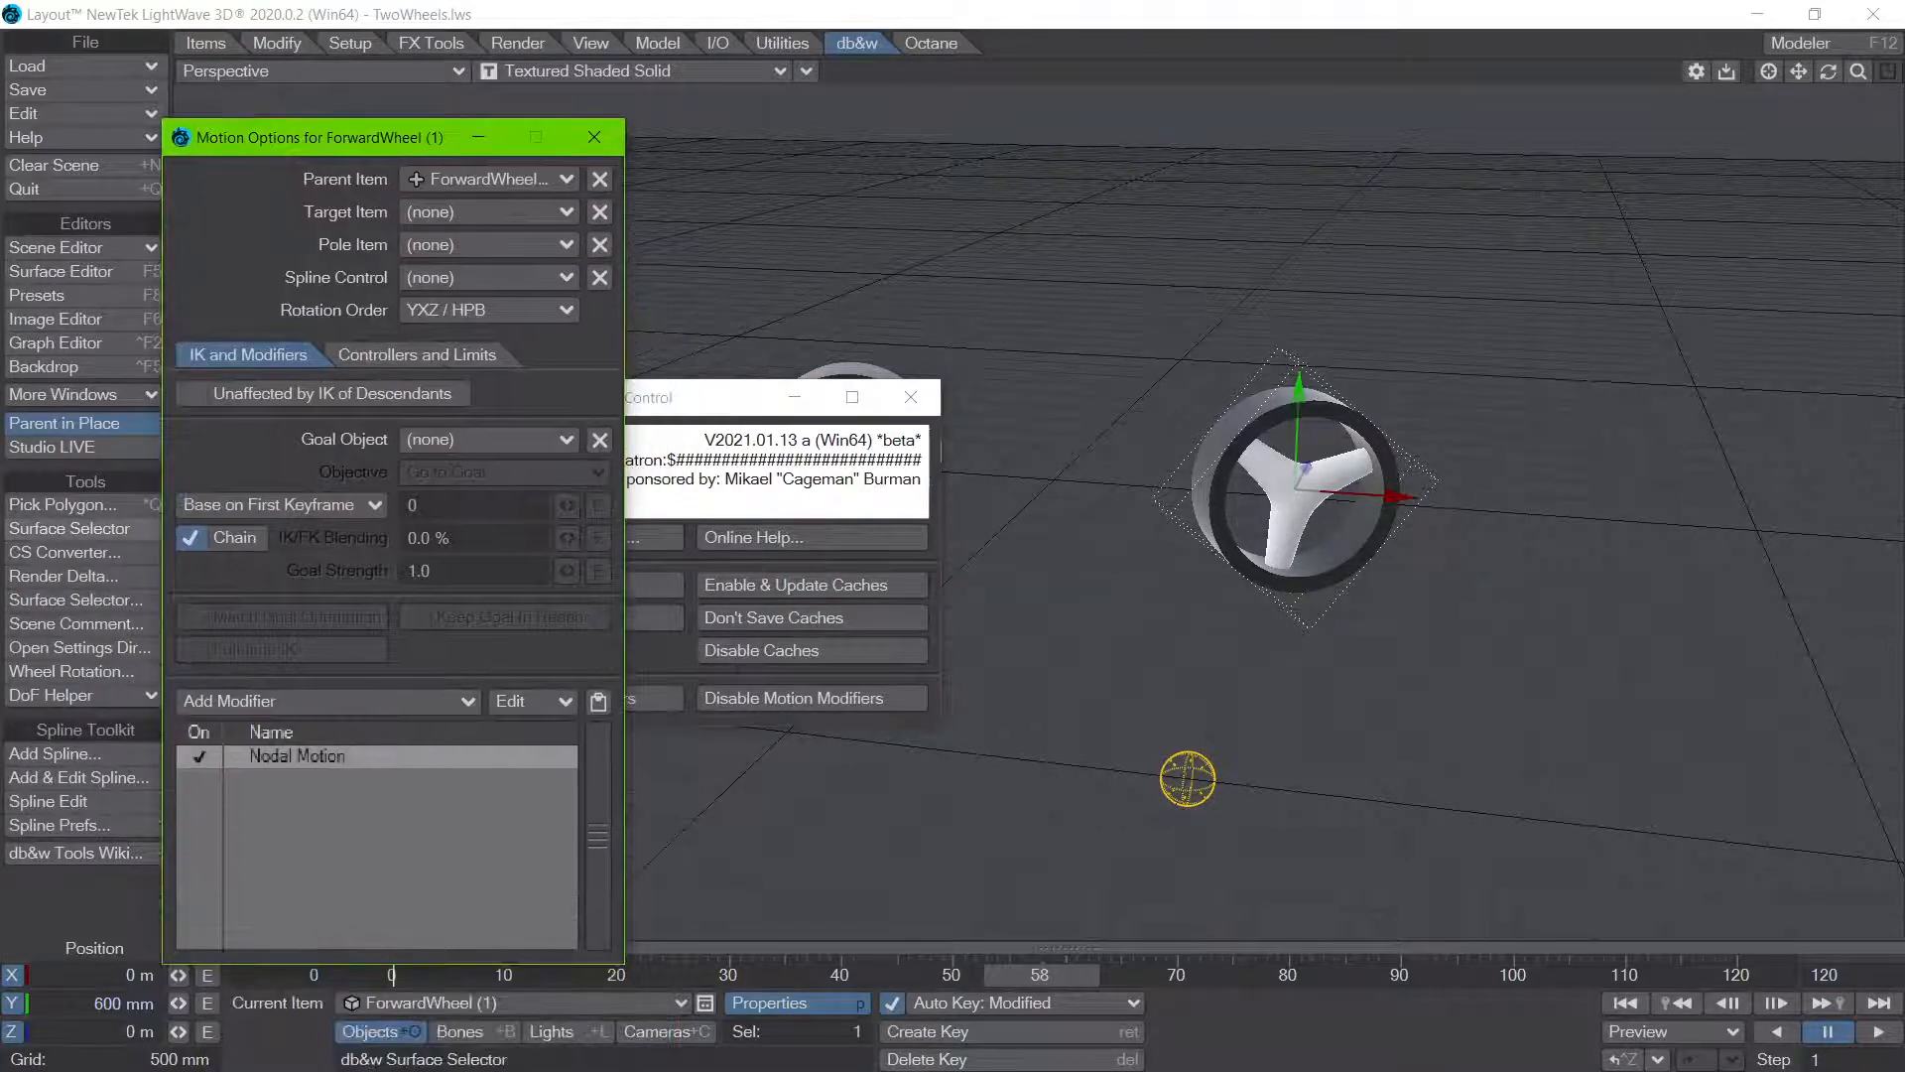
key(p)
drag(1230, 212, 1085, 198)
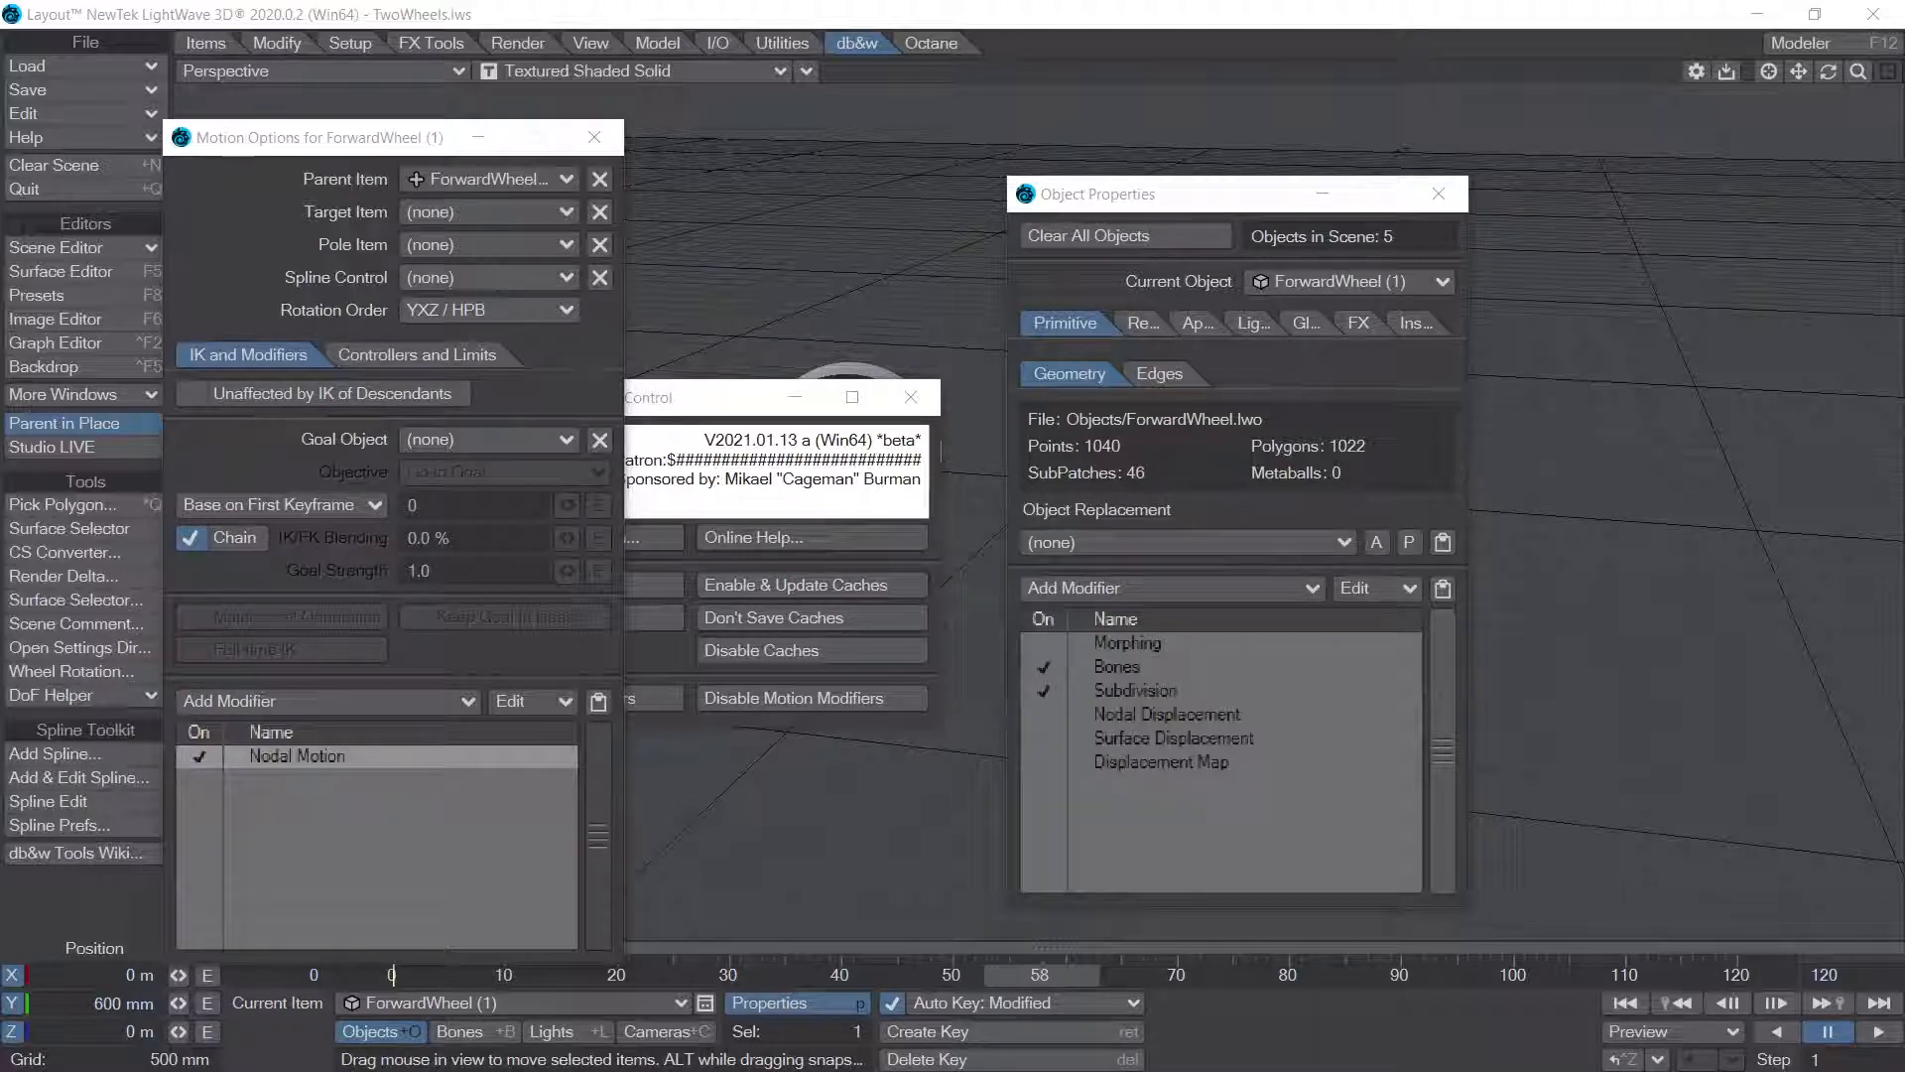
Step: Switch to the Shadertoy page in the browser and examine the Texture variation V shader in full screen
key(alt+Tab)
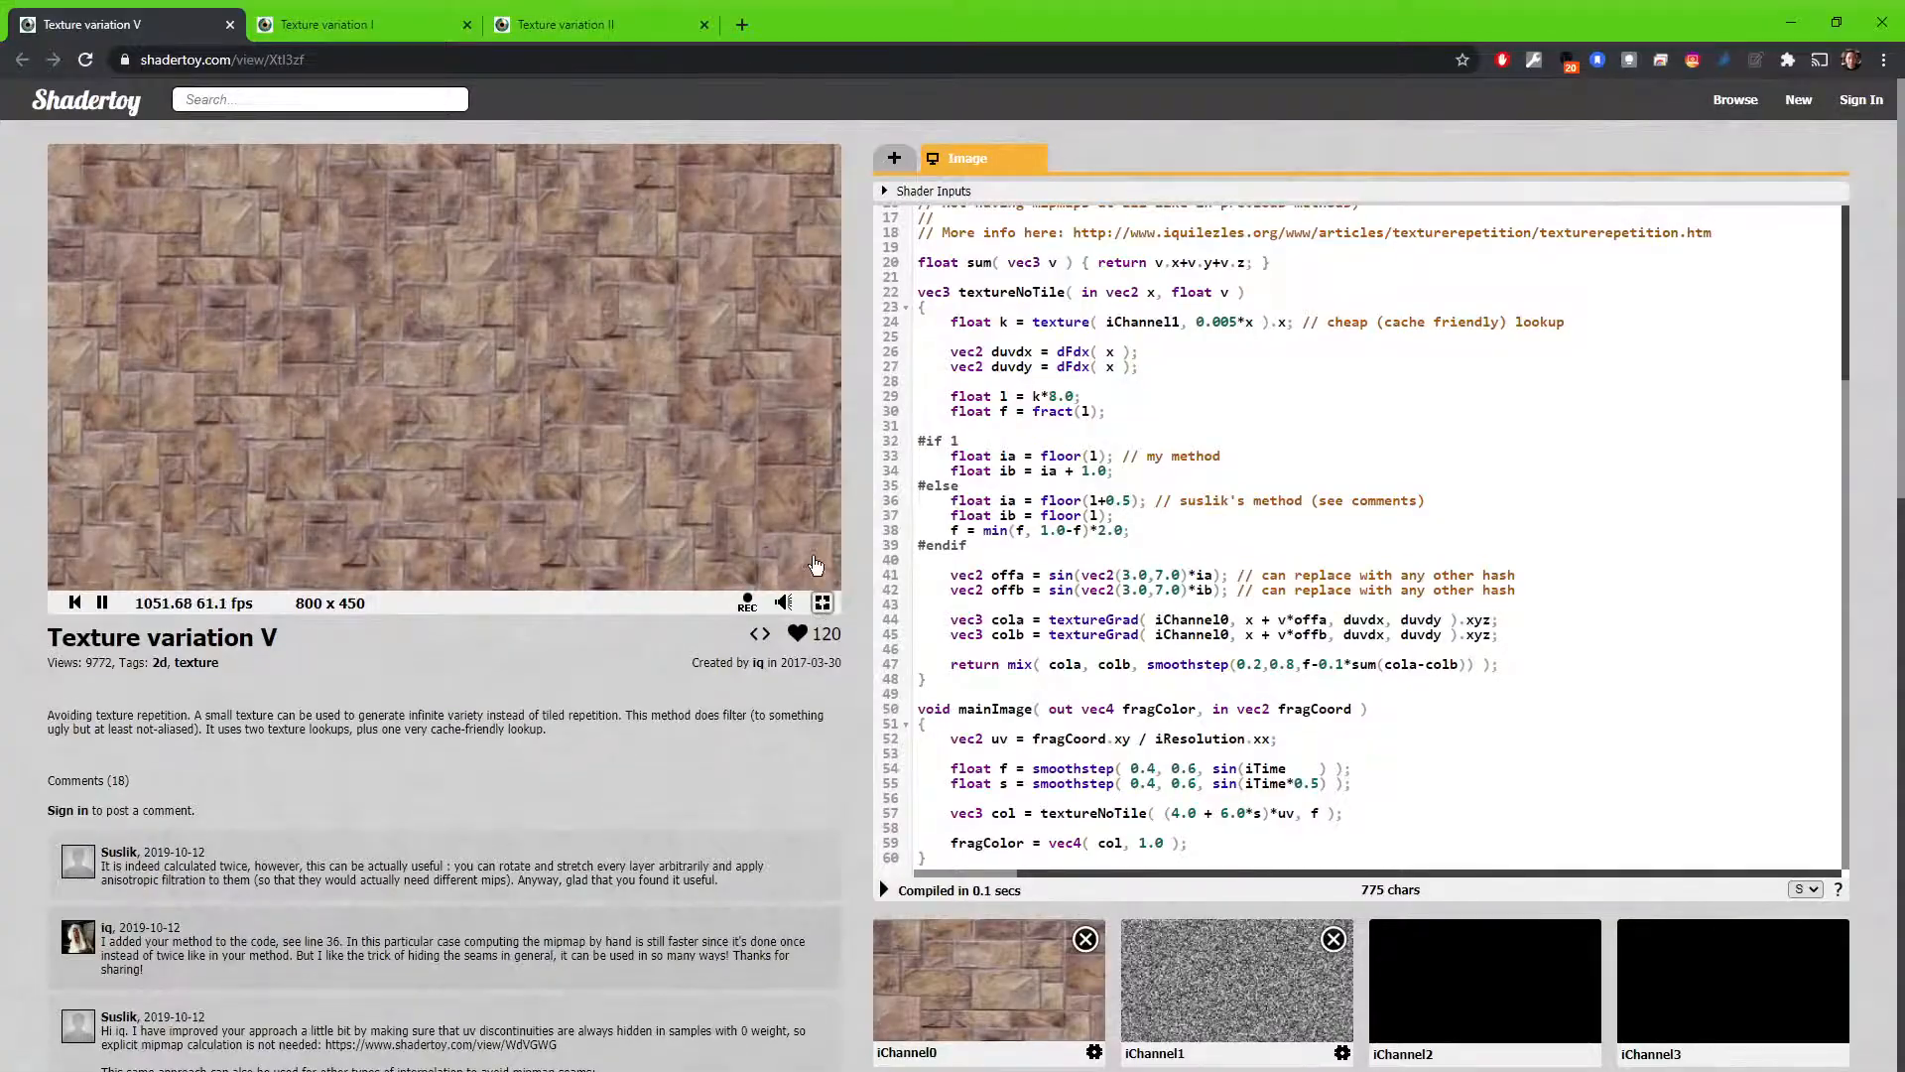
click(821, 602)
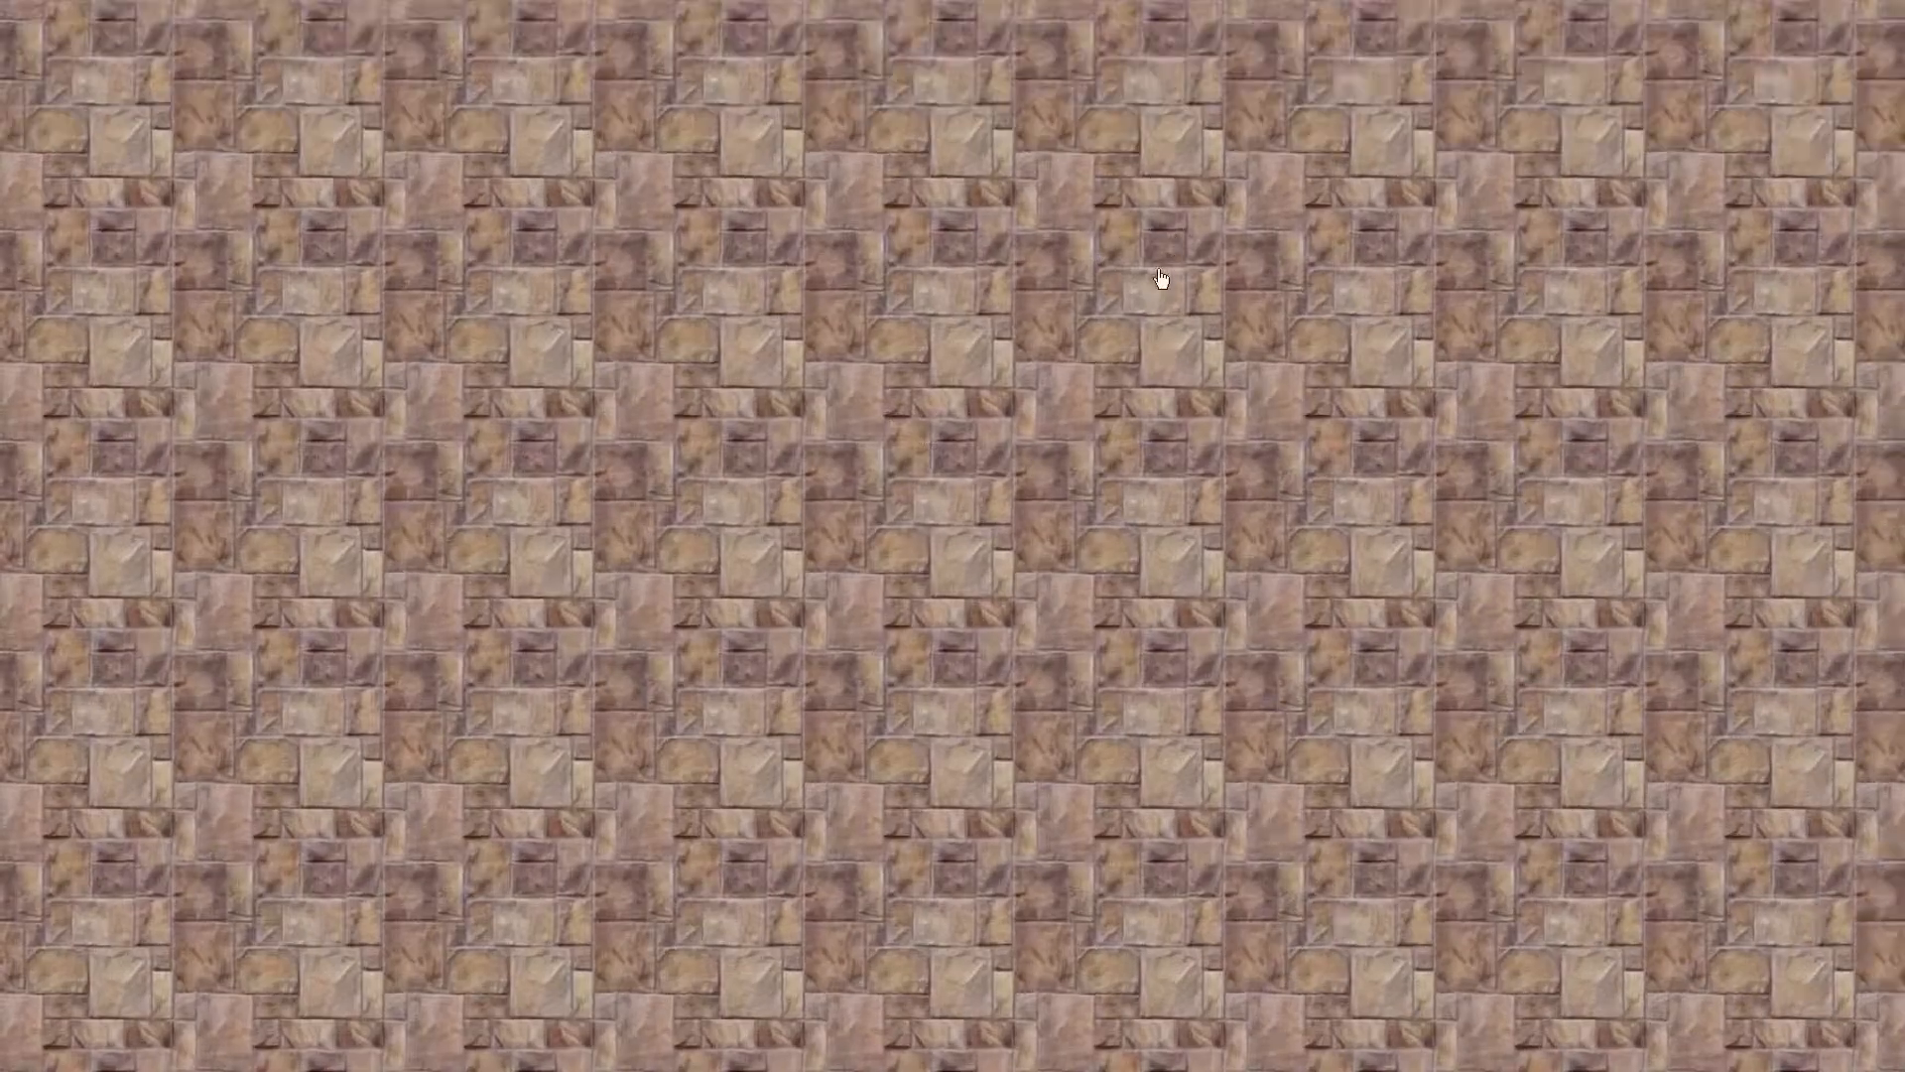
key(Escape)
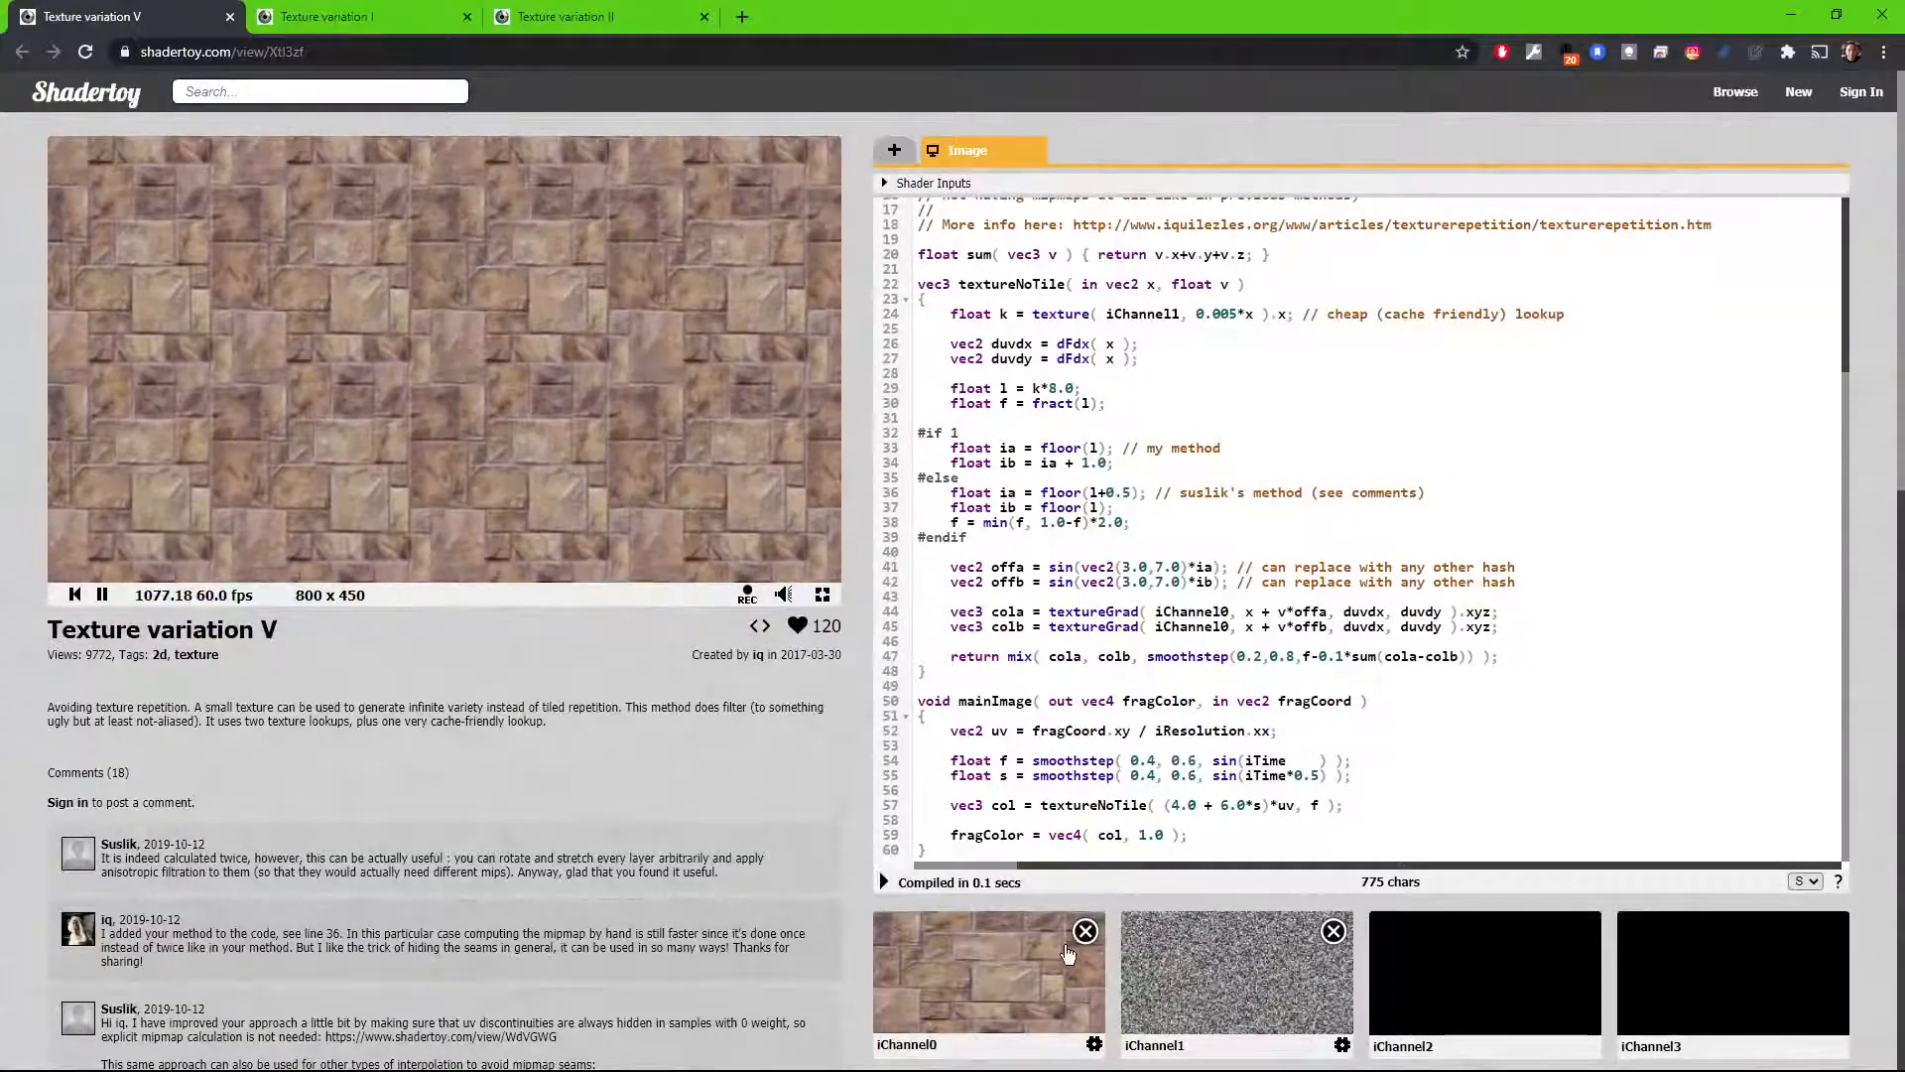
Step: Replace the iChannel0 input of Texture variation V with the Rusty Metal texture and view the shader in full screen
click(1085, 931)
click(1054, 969)
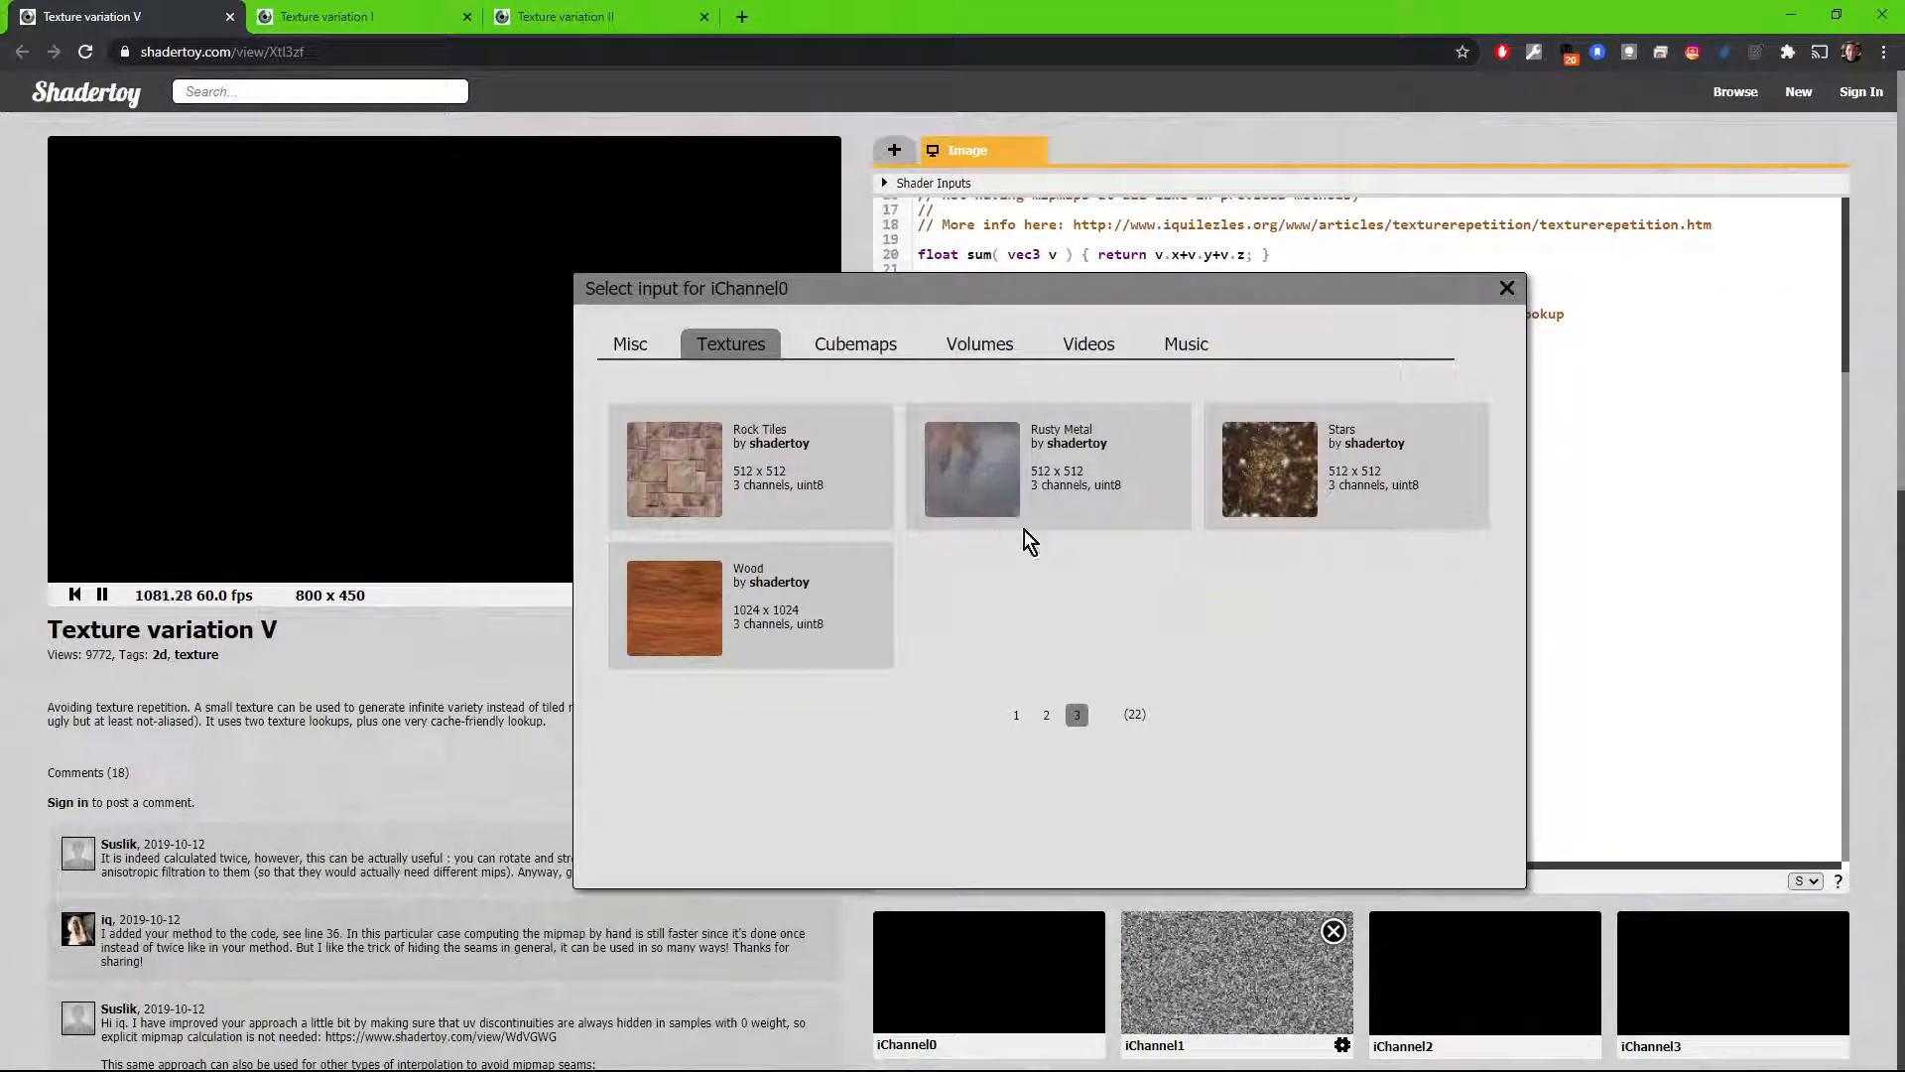
click(987, 489)
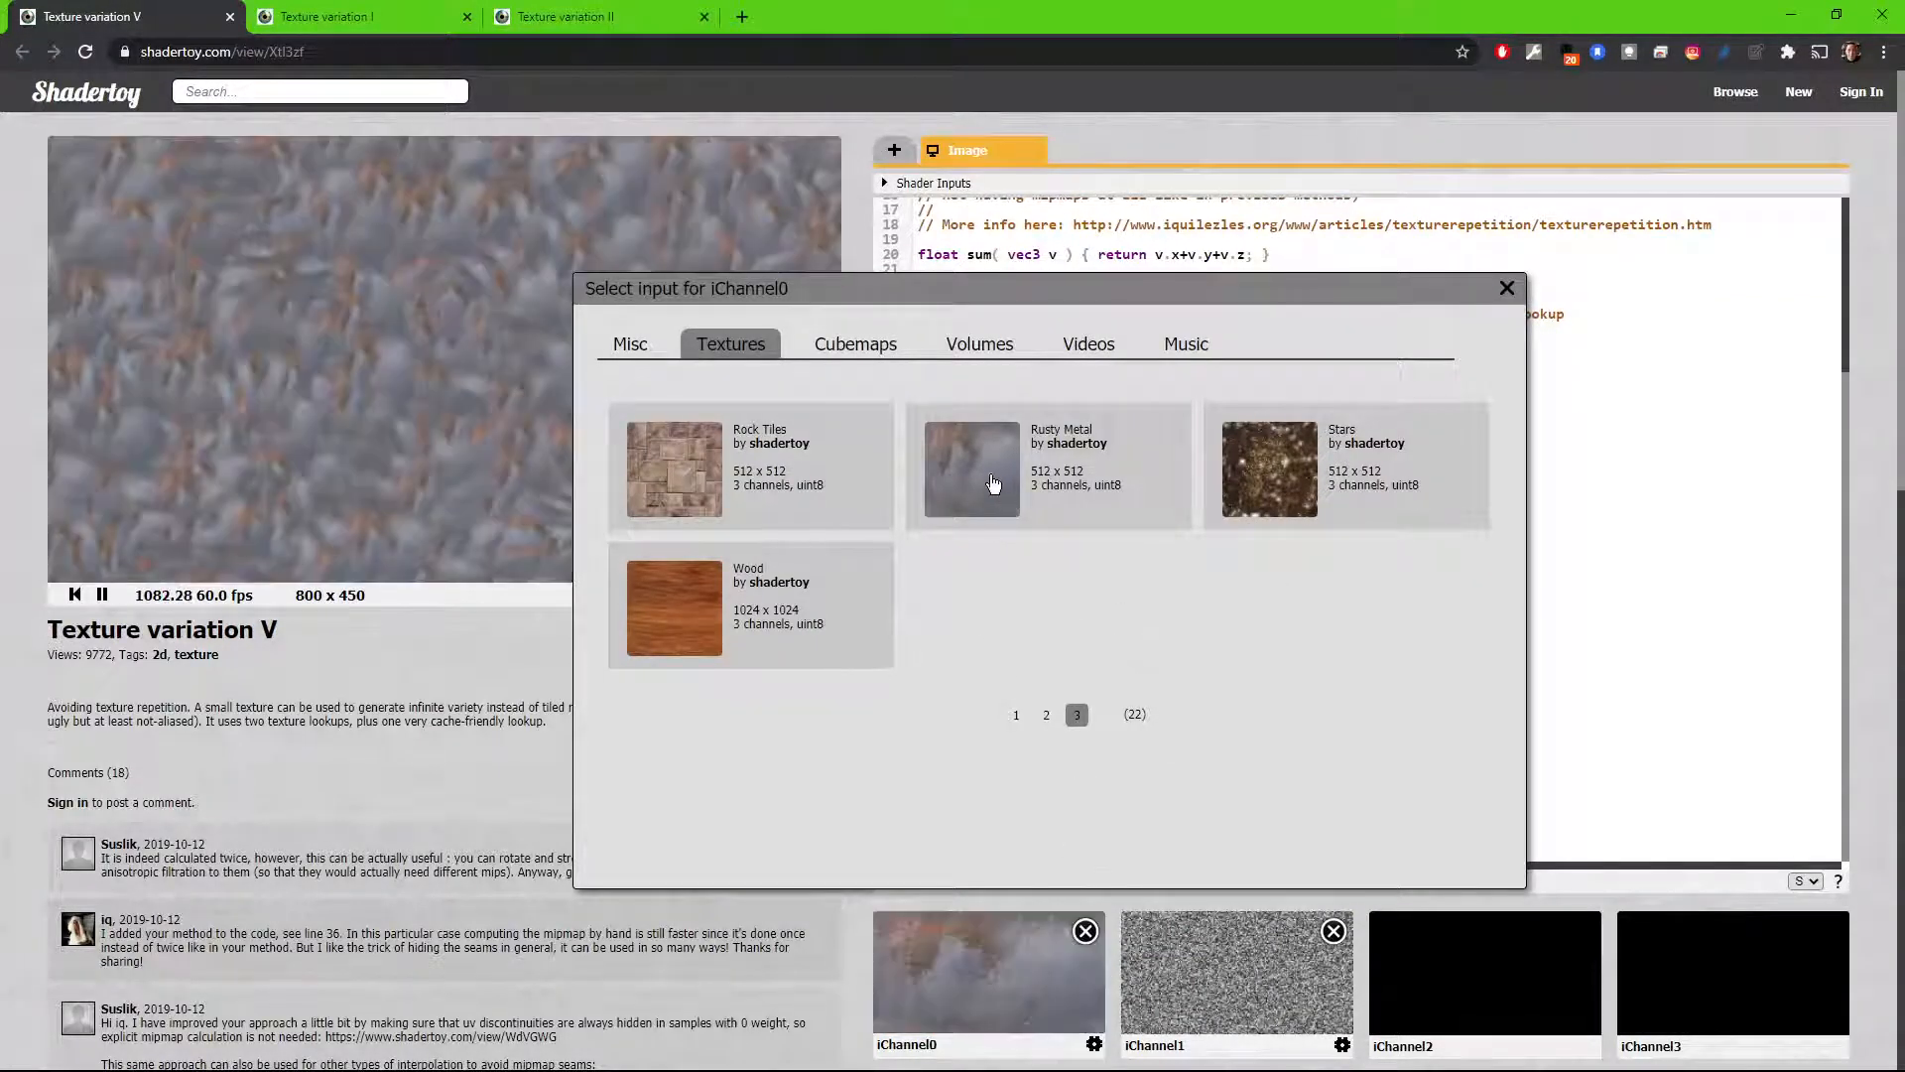
click(1505, 288)
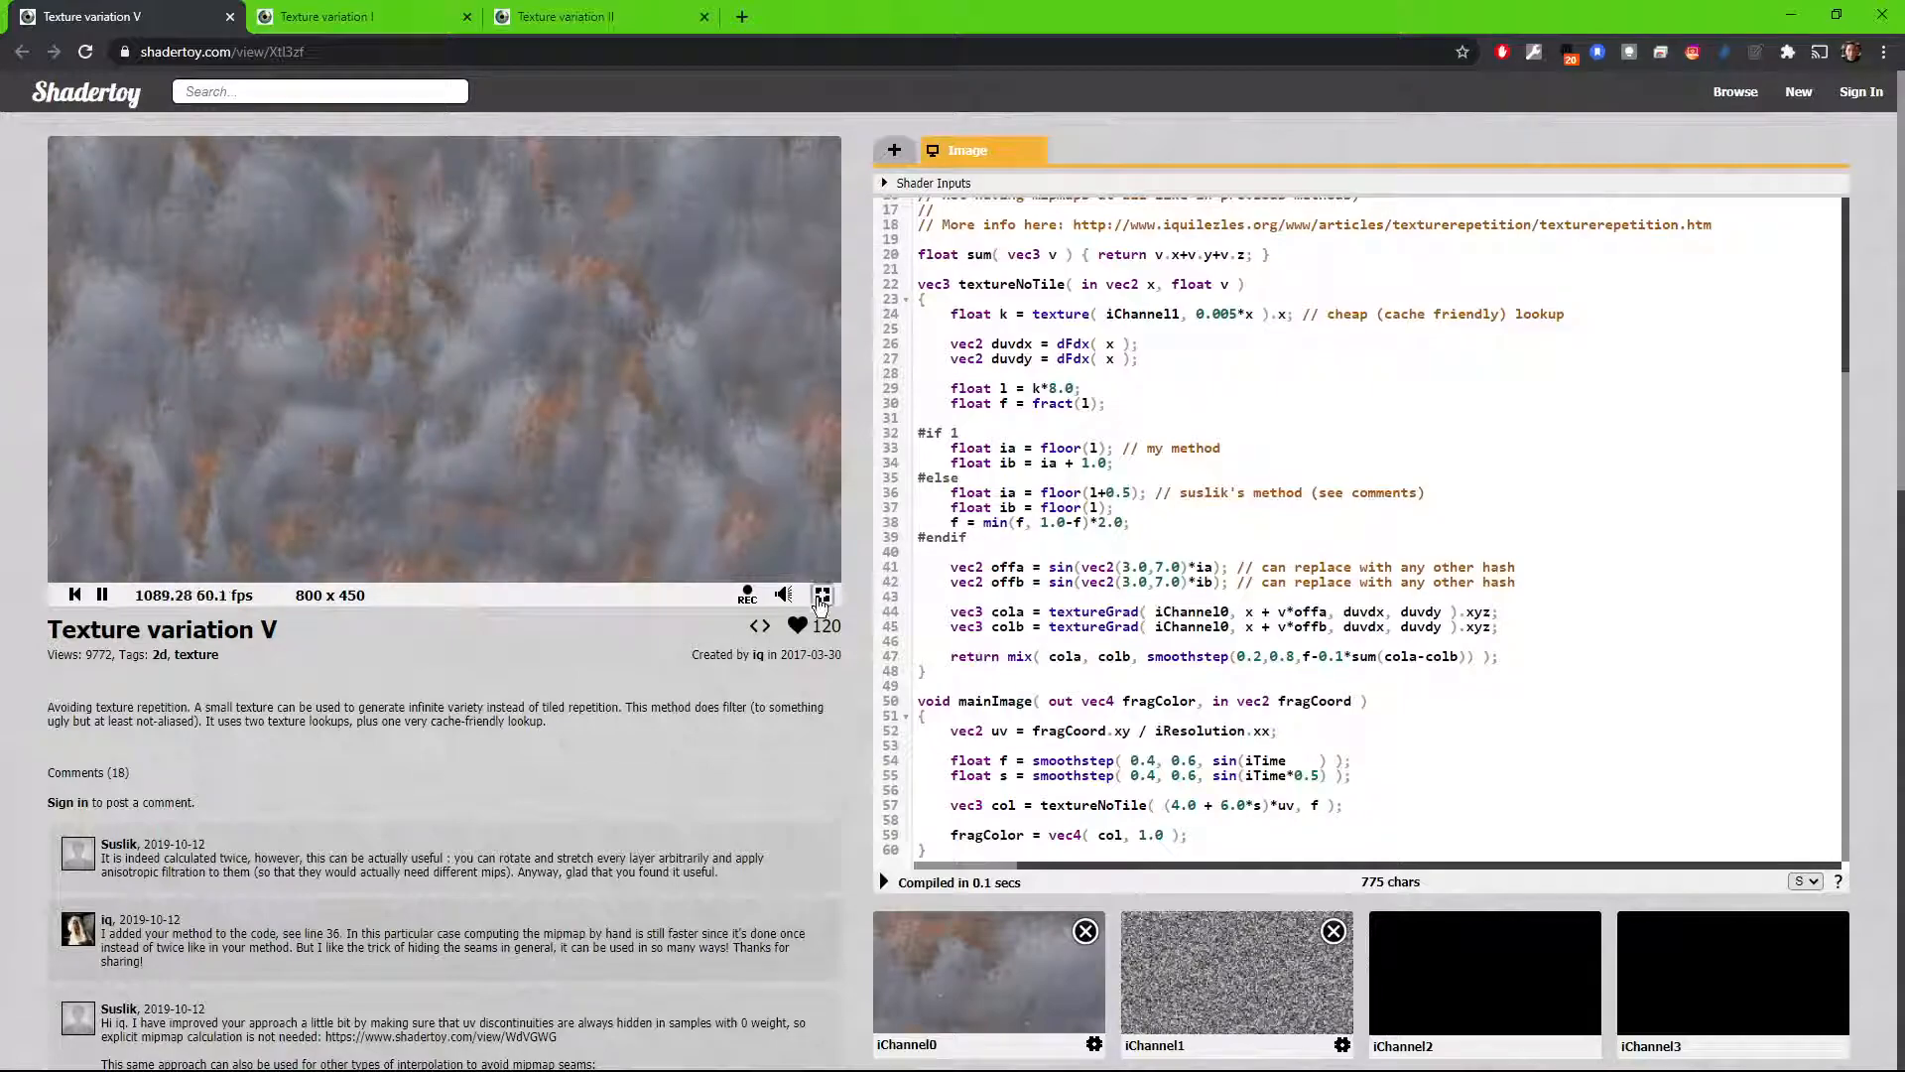
click(822, 593)
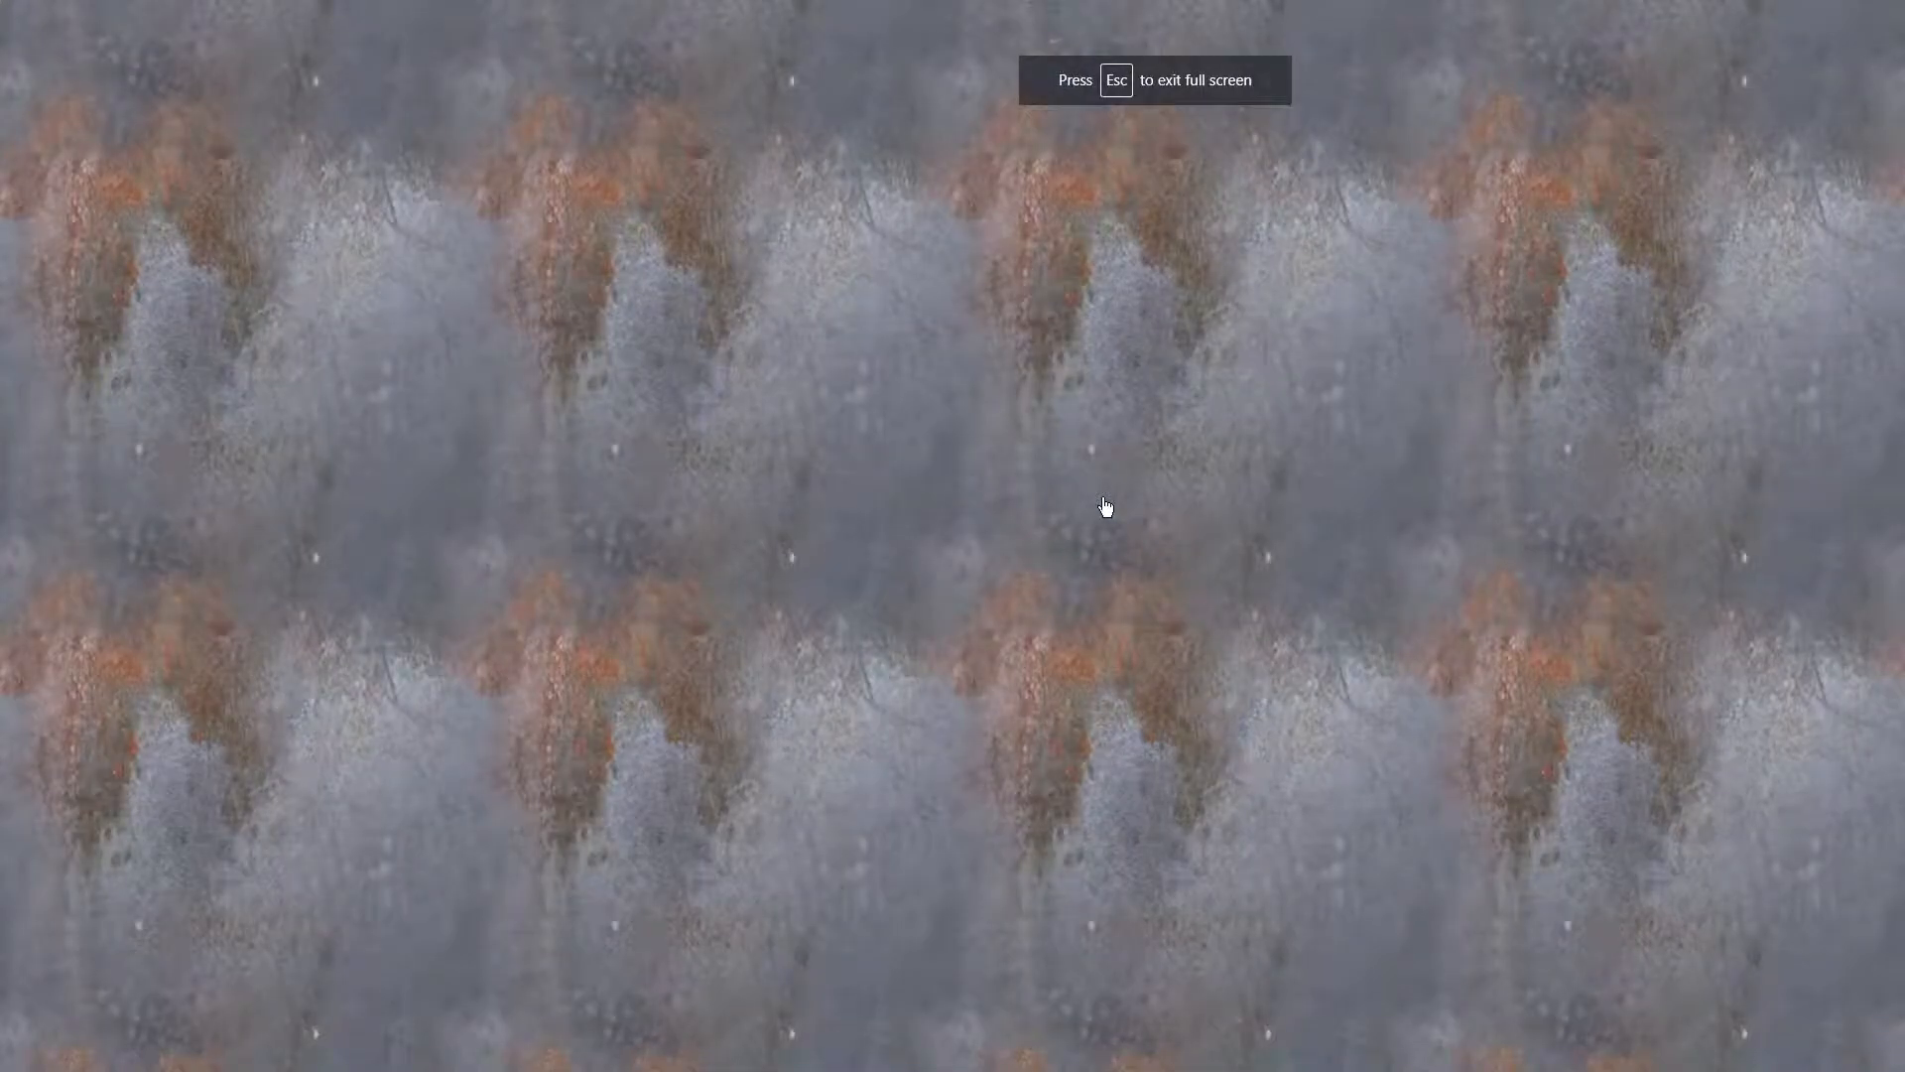
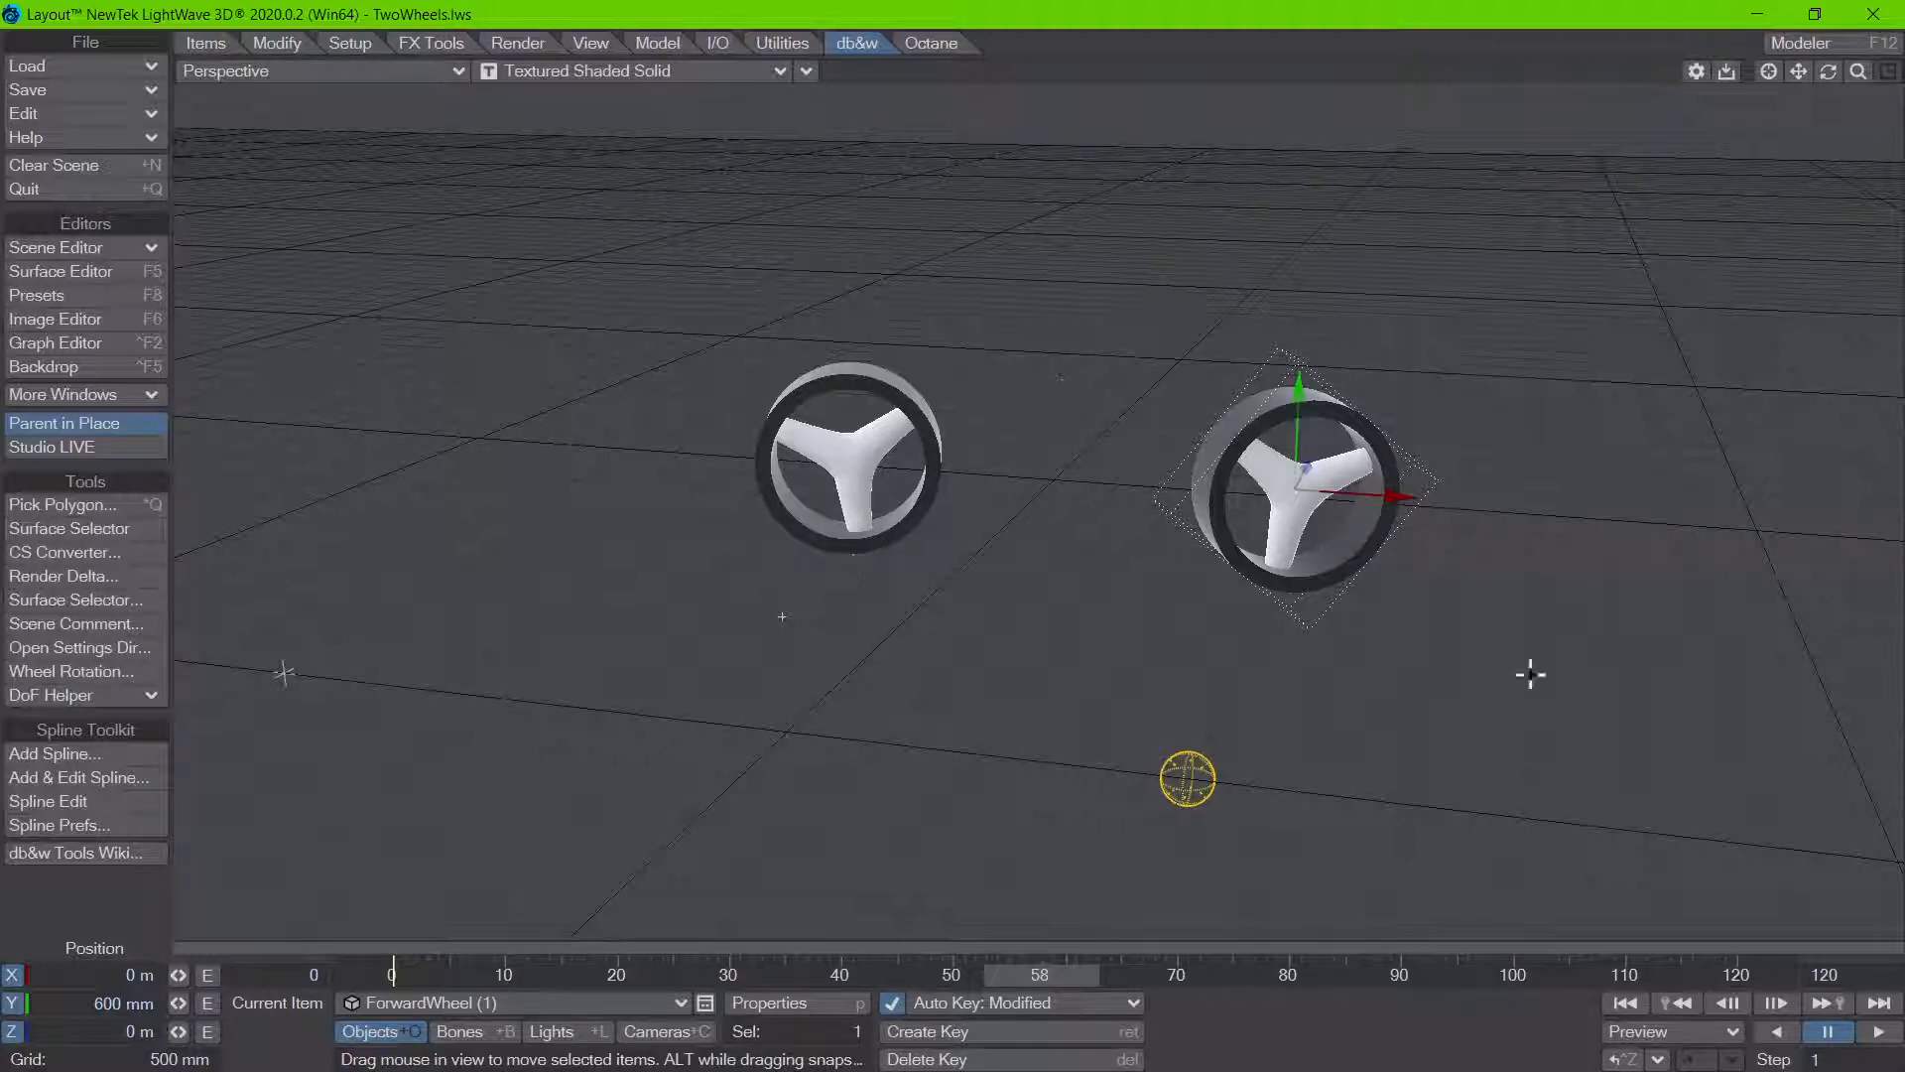
Step: Dismiss the new null object and clear the current scene
key(ctrl+n)
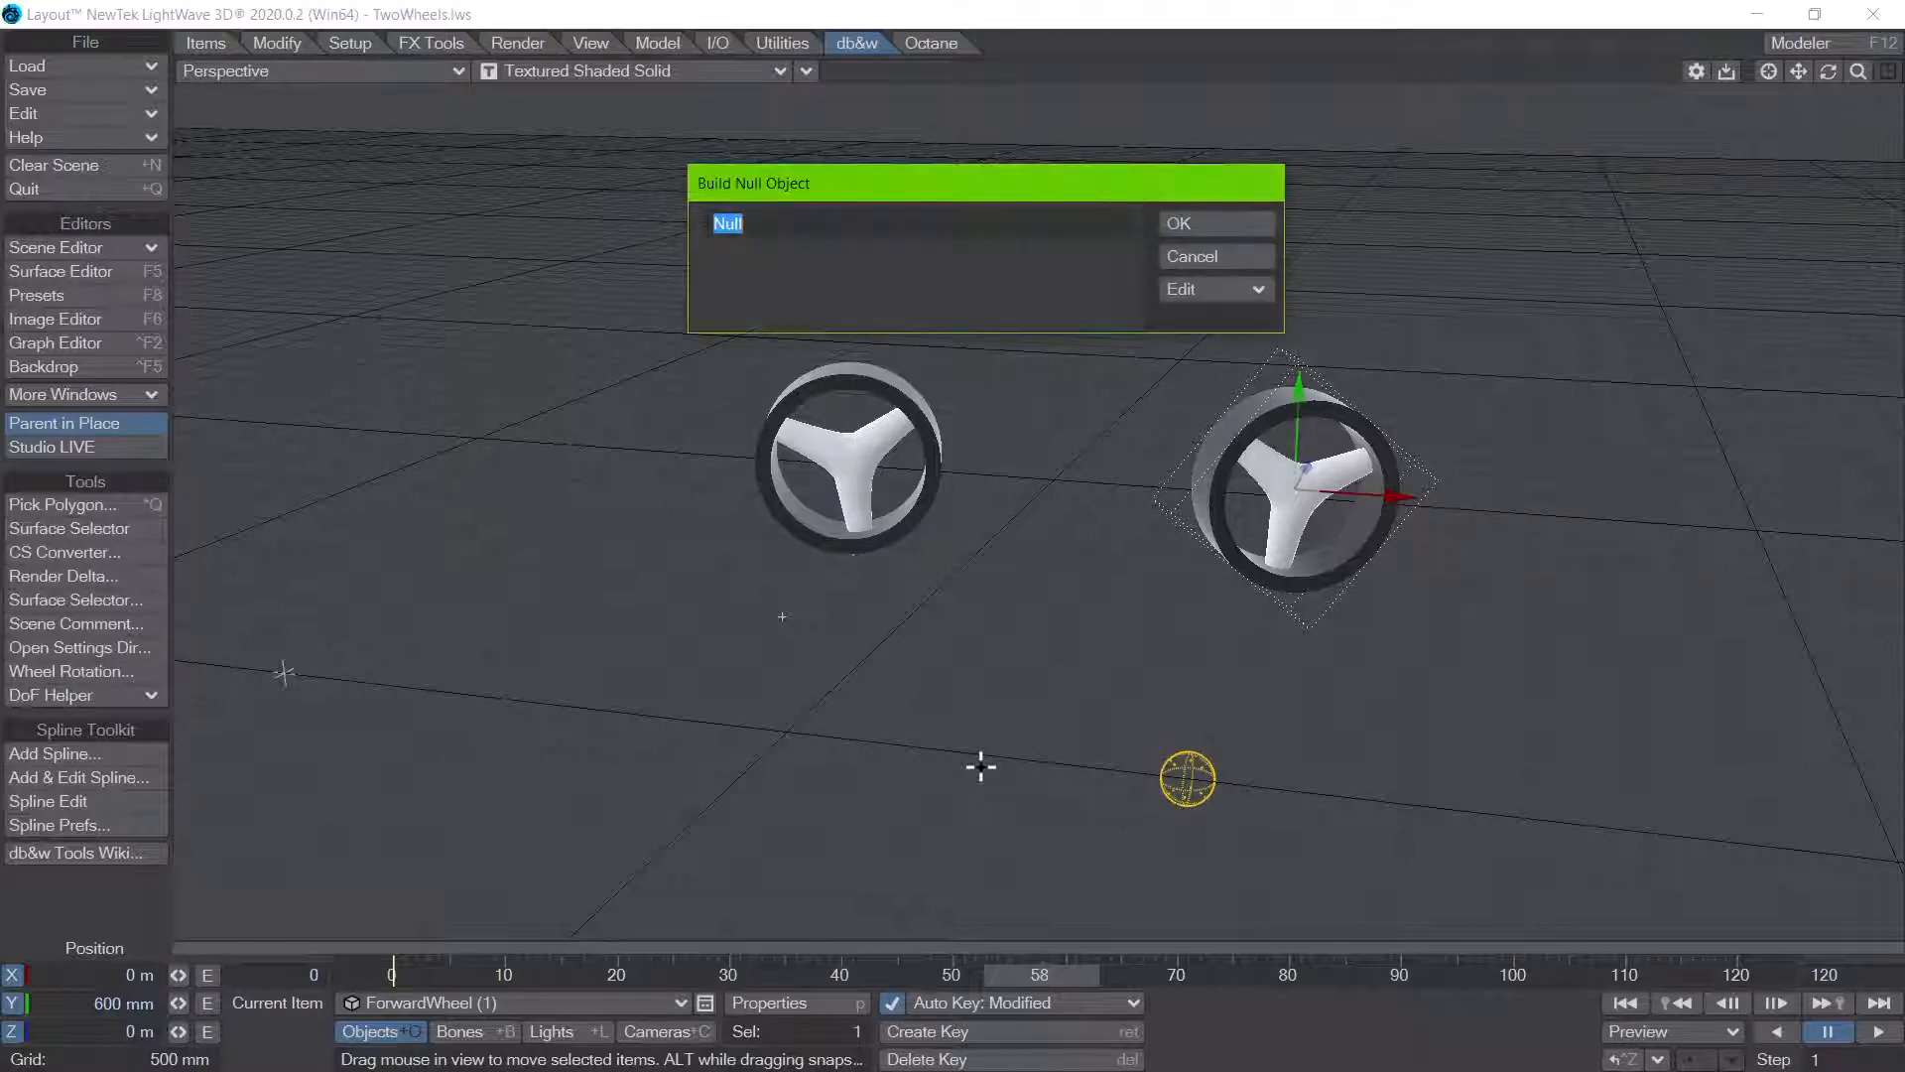
click(1199, 257)
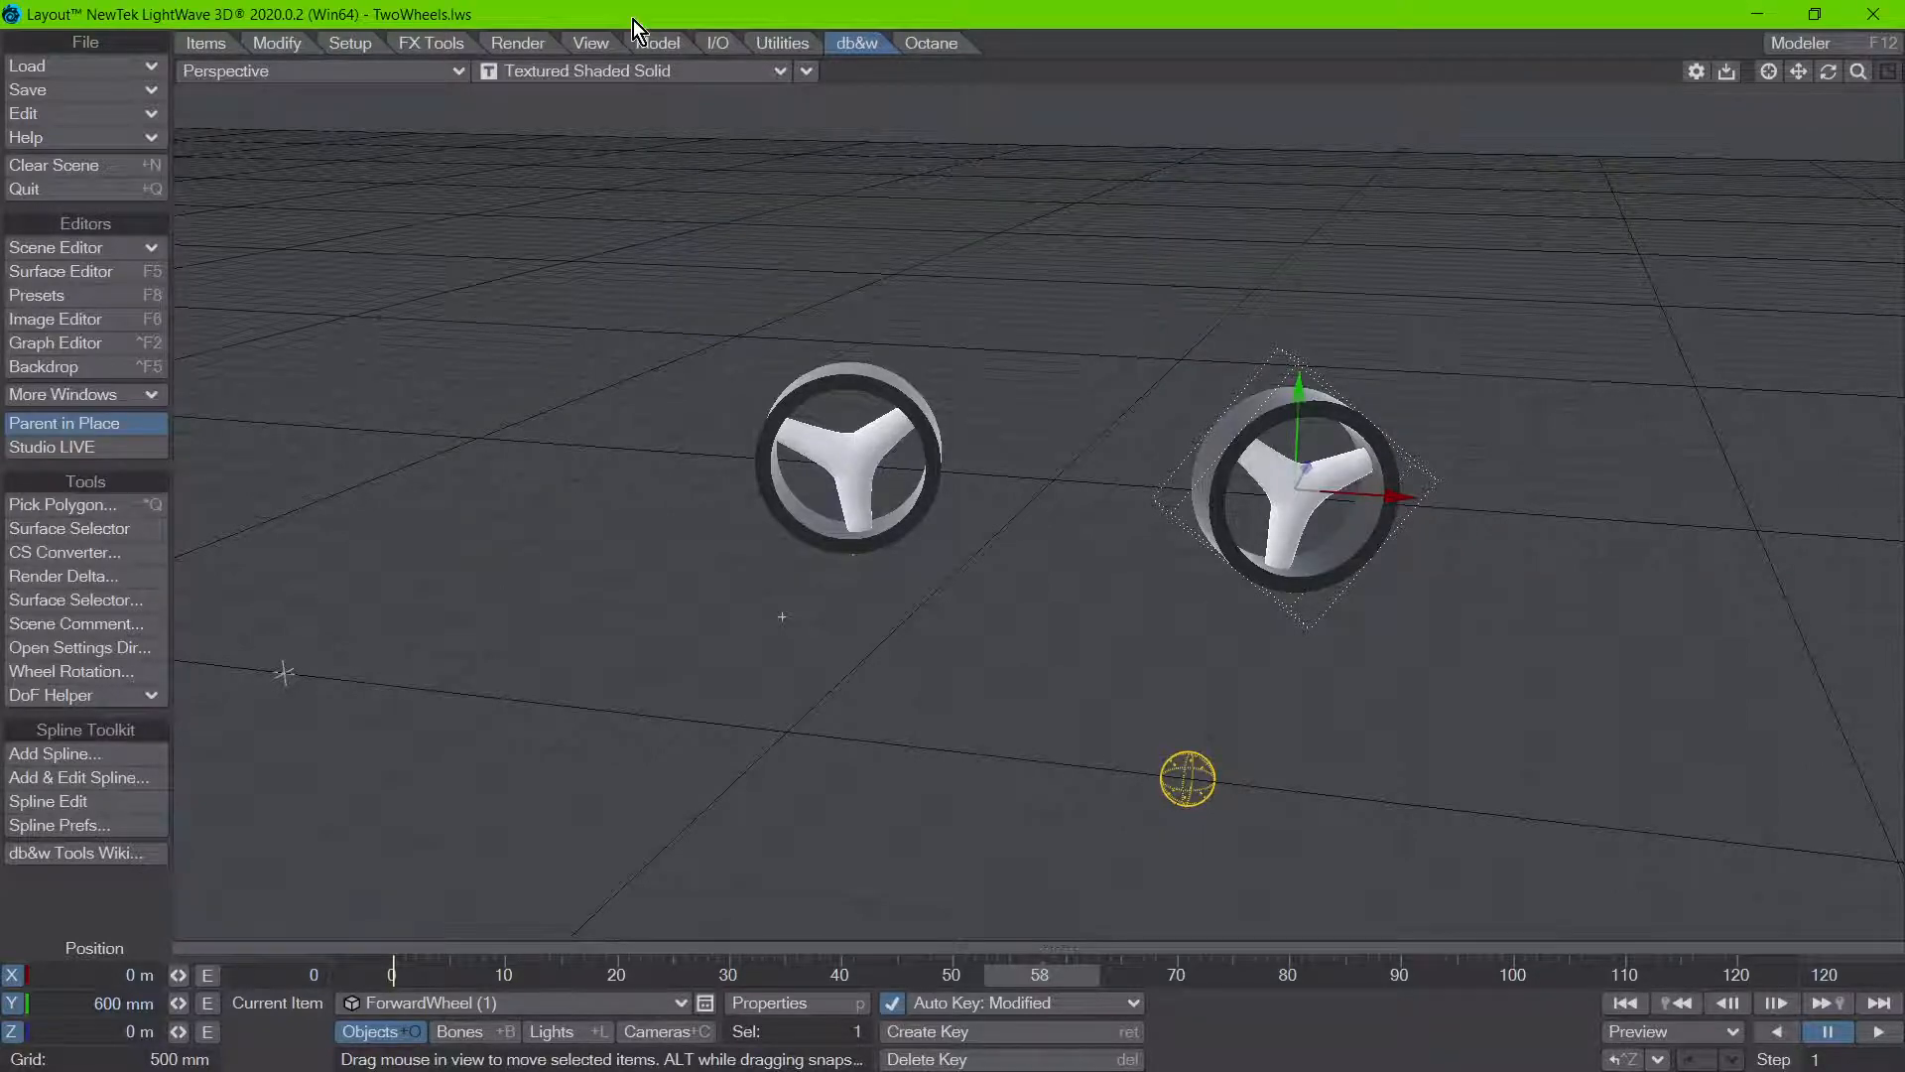
key(shift+n)
click(1308, 902)
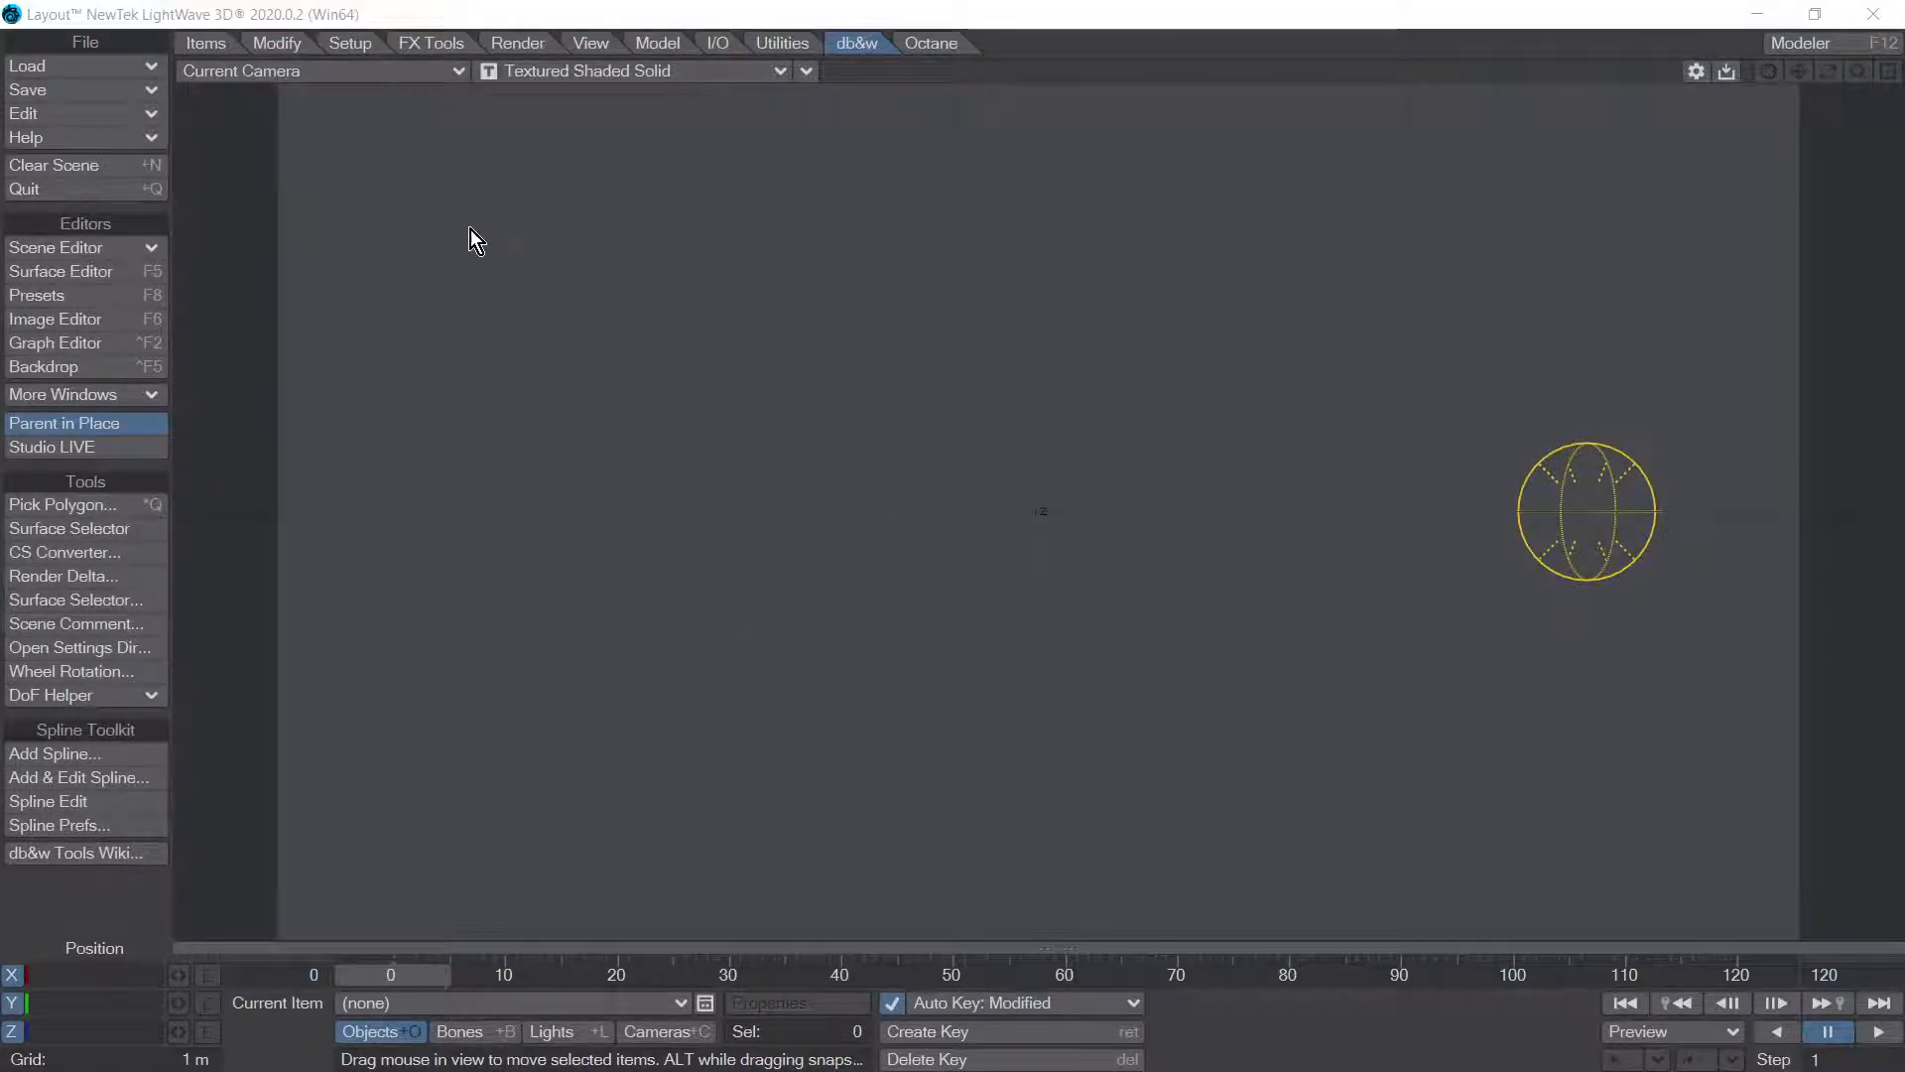
Step: Load the ForwardWheel.lwo object from the sample content and show it in the Perspective view
key(plus)
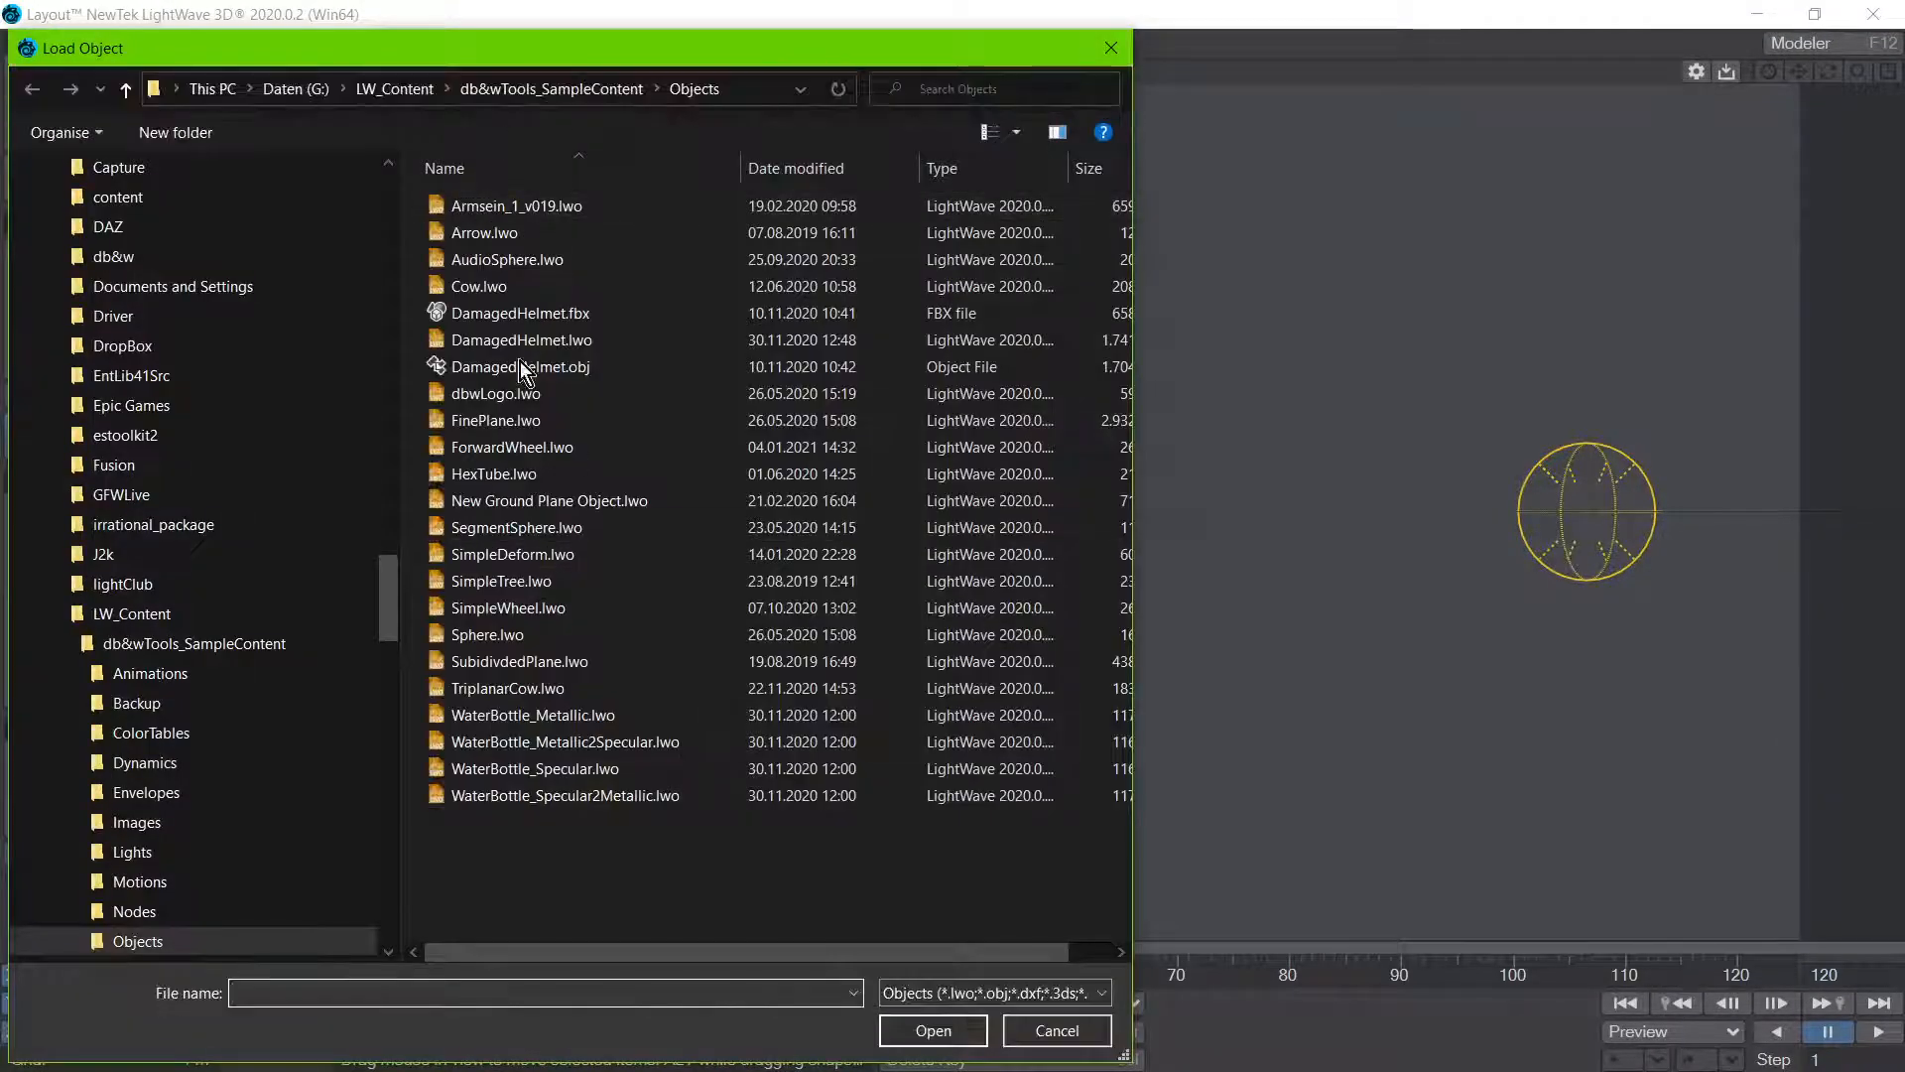
click(493, 288)
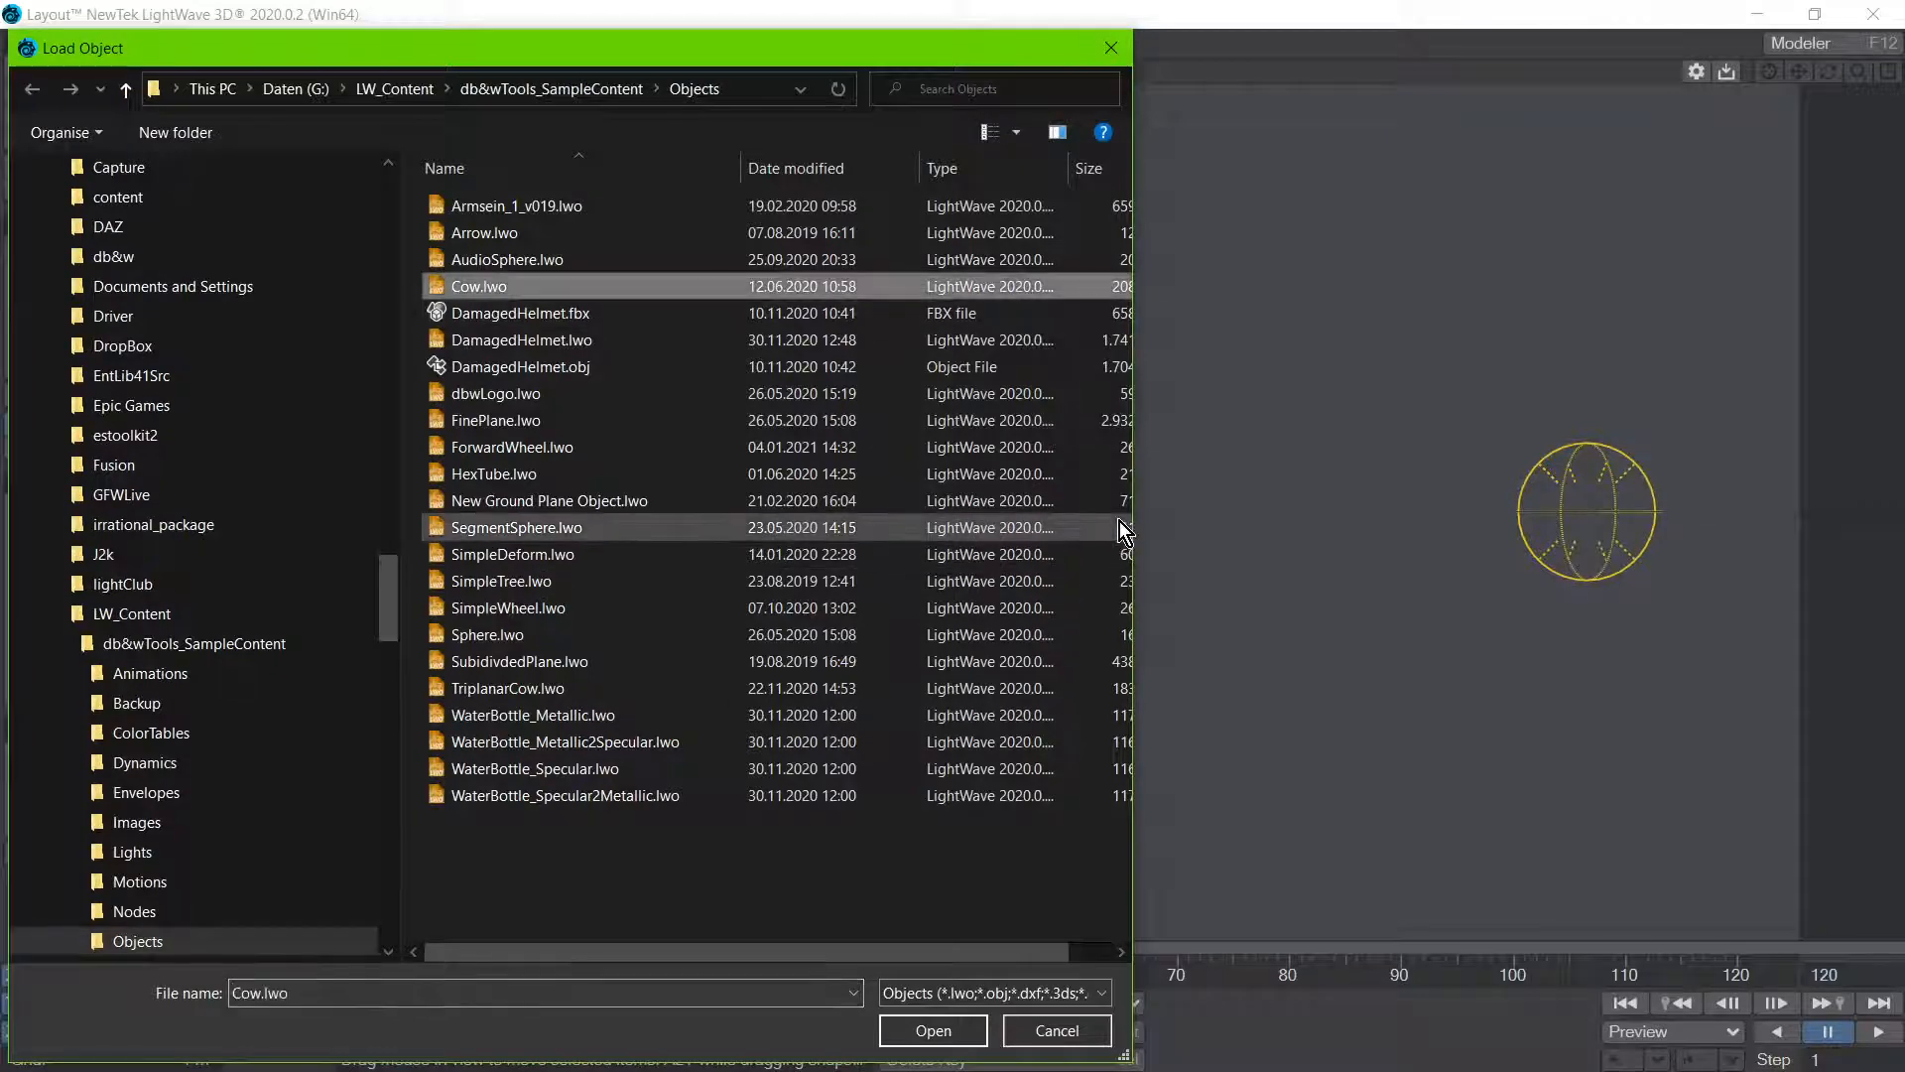
click(1120, 524)
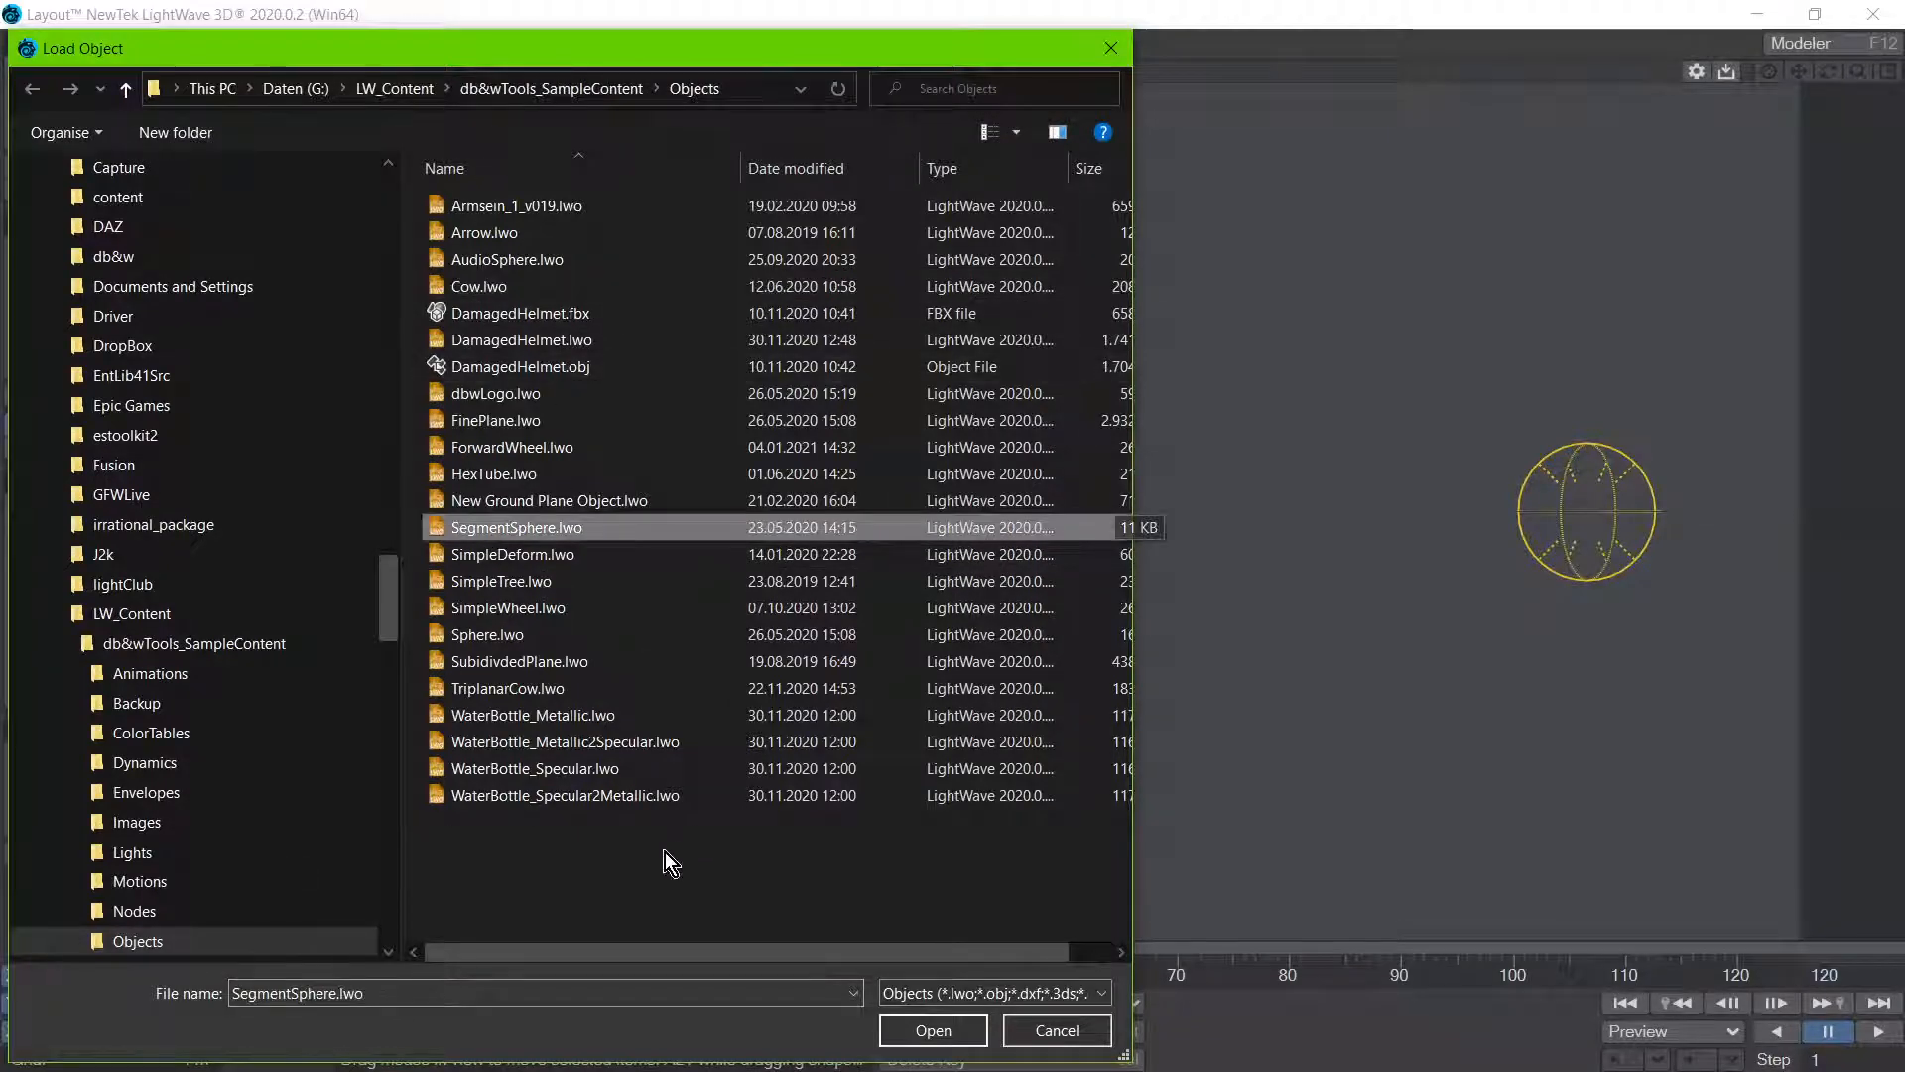
double_click(548, 452)
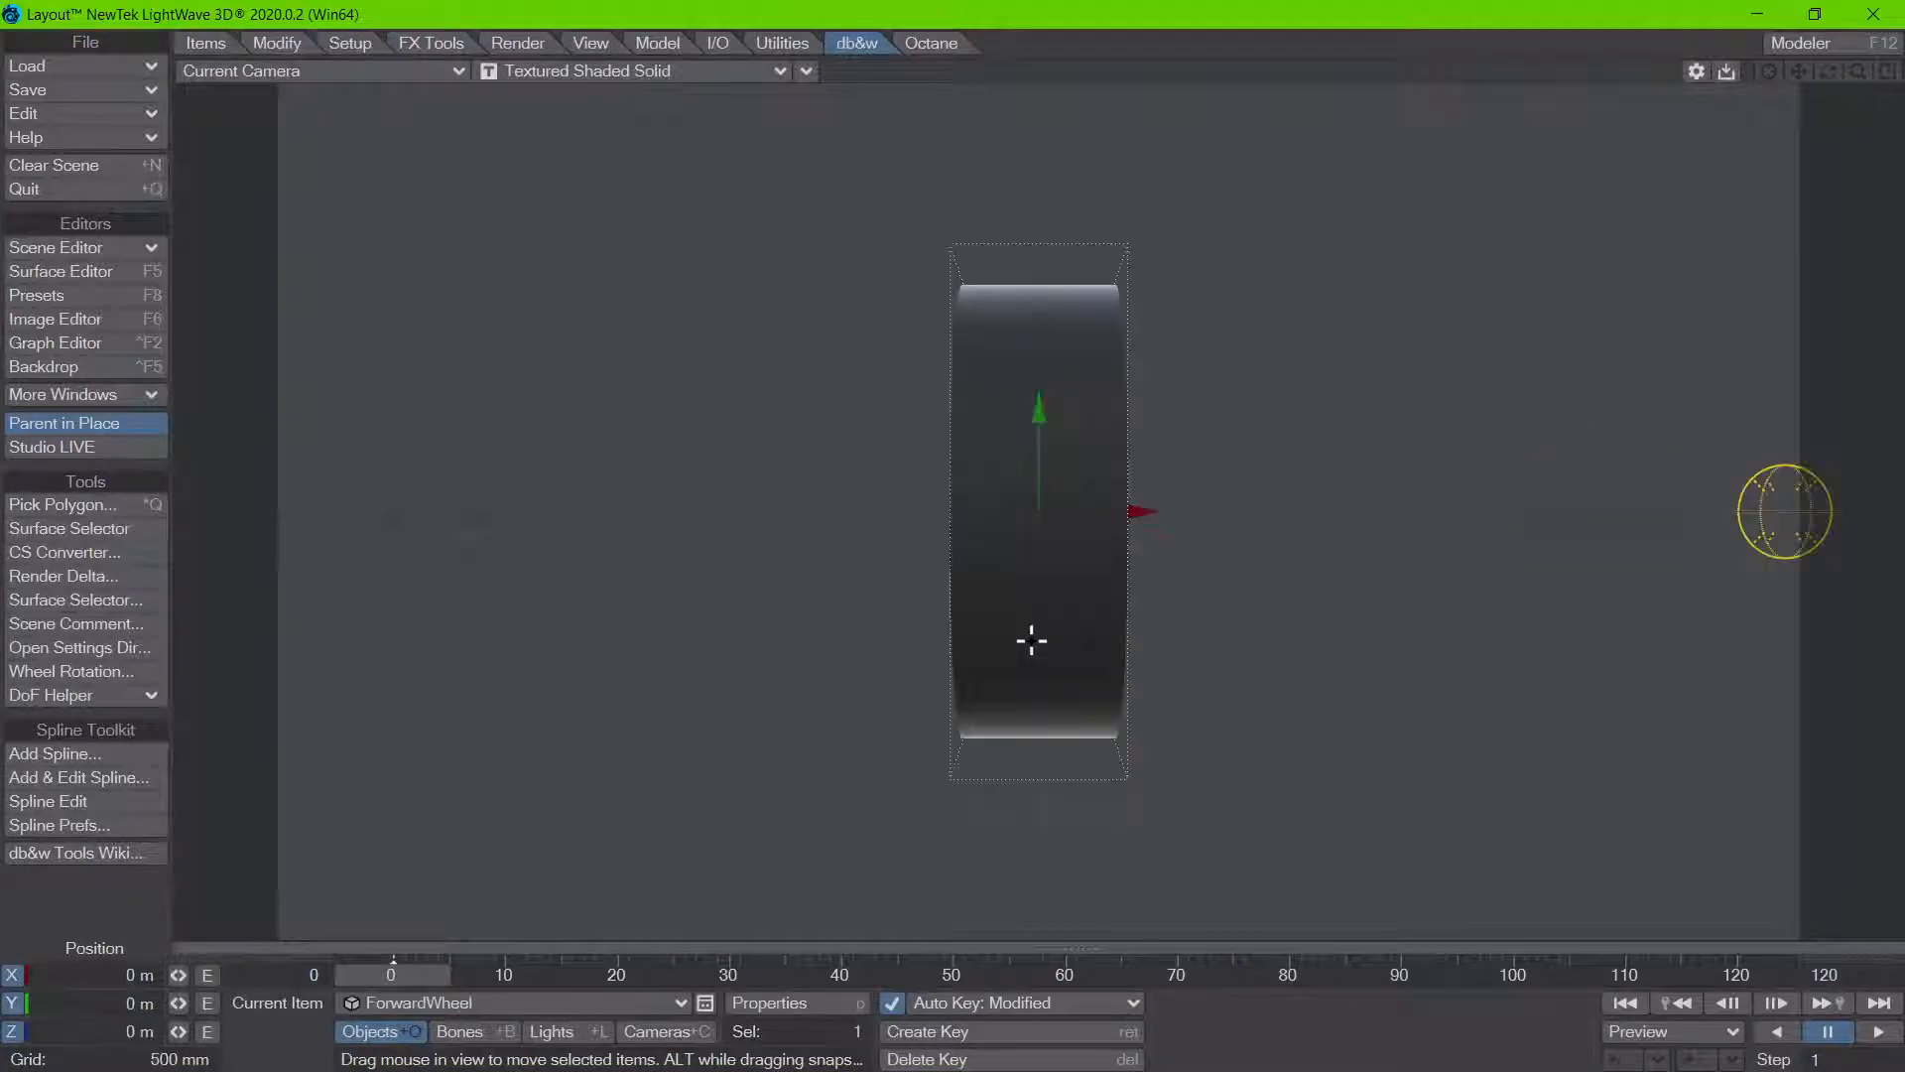
key(4)
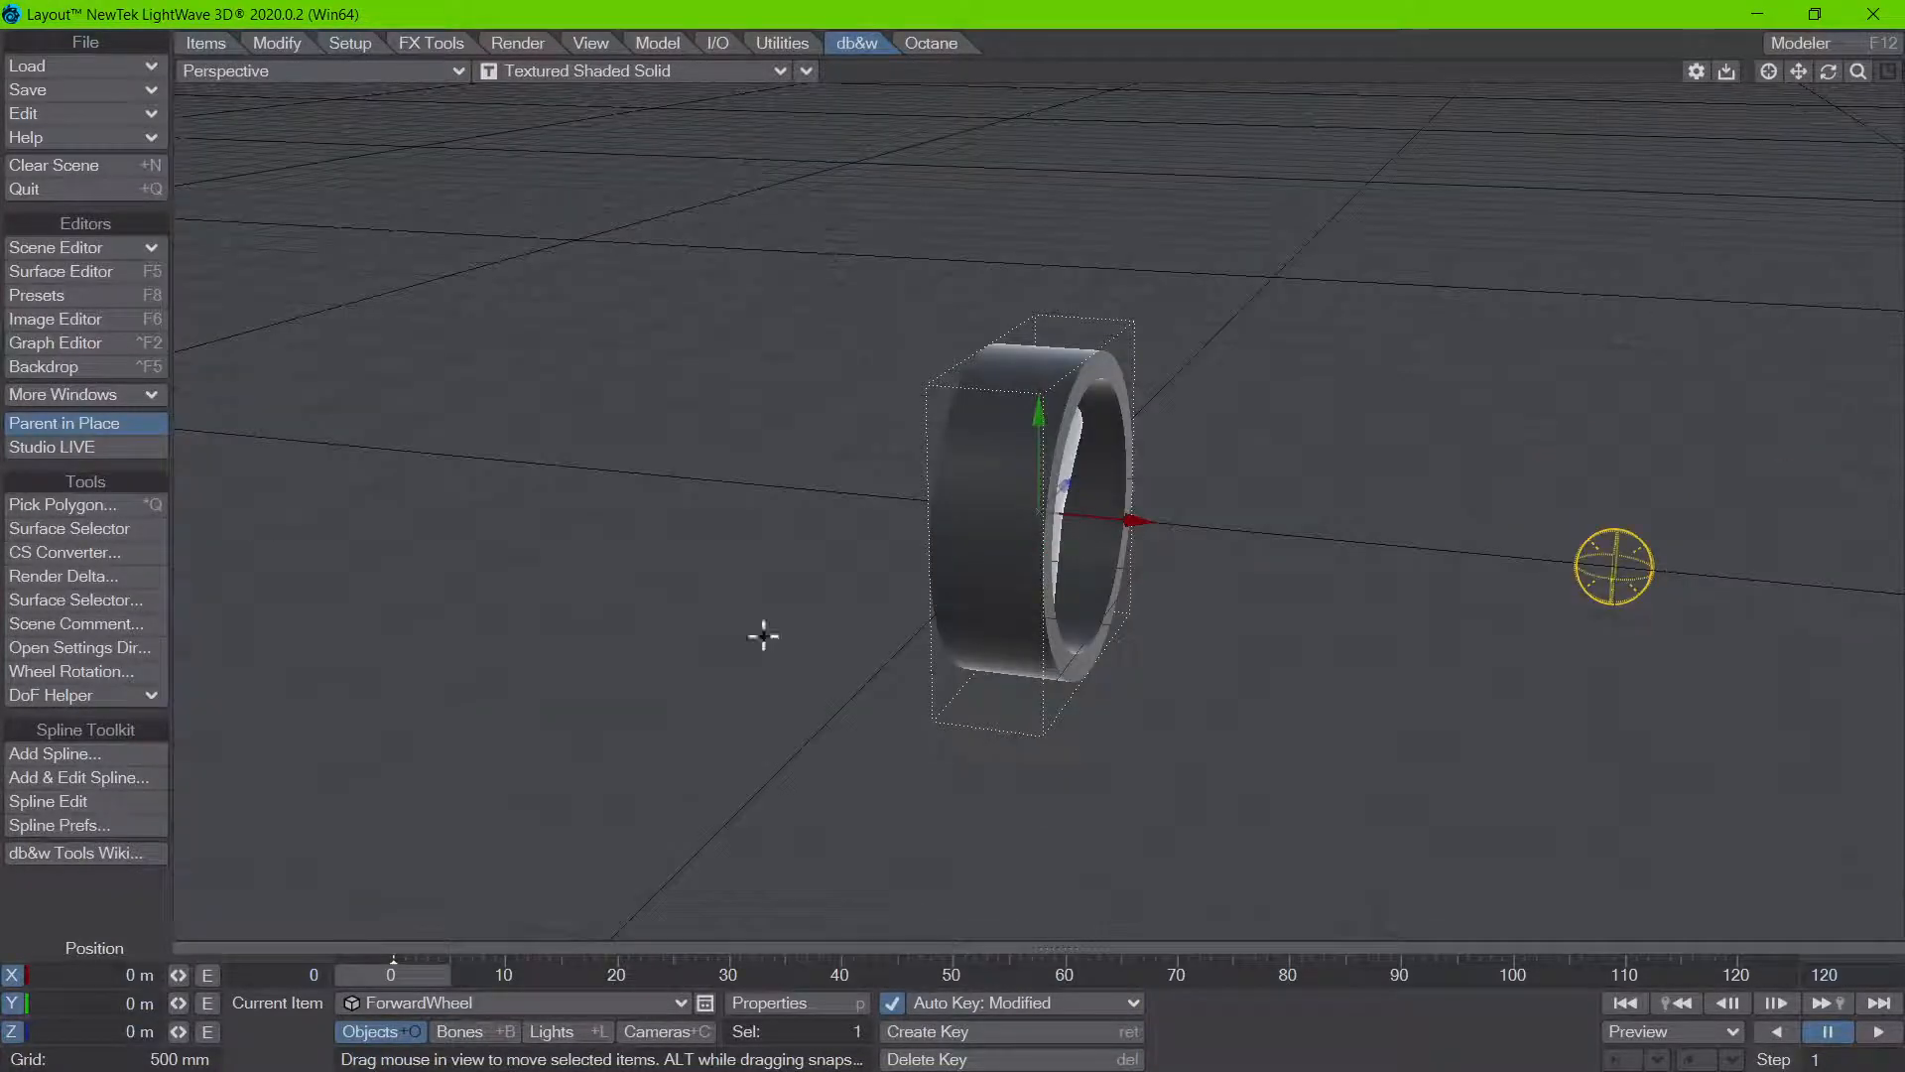
Step: Keyframe the wheel at frame 60 with a Z position of 5 m
scroll(1199, 772, down, 5)
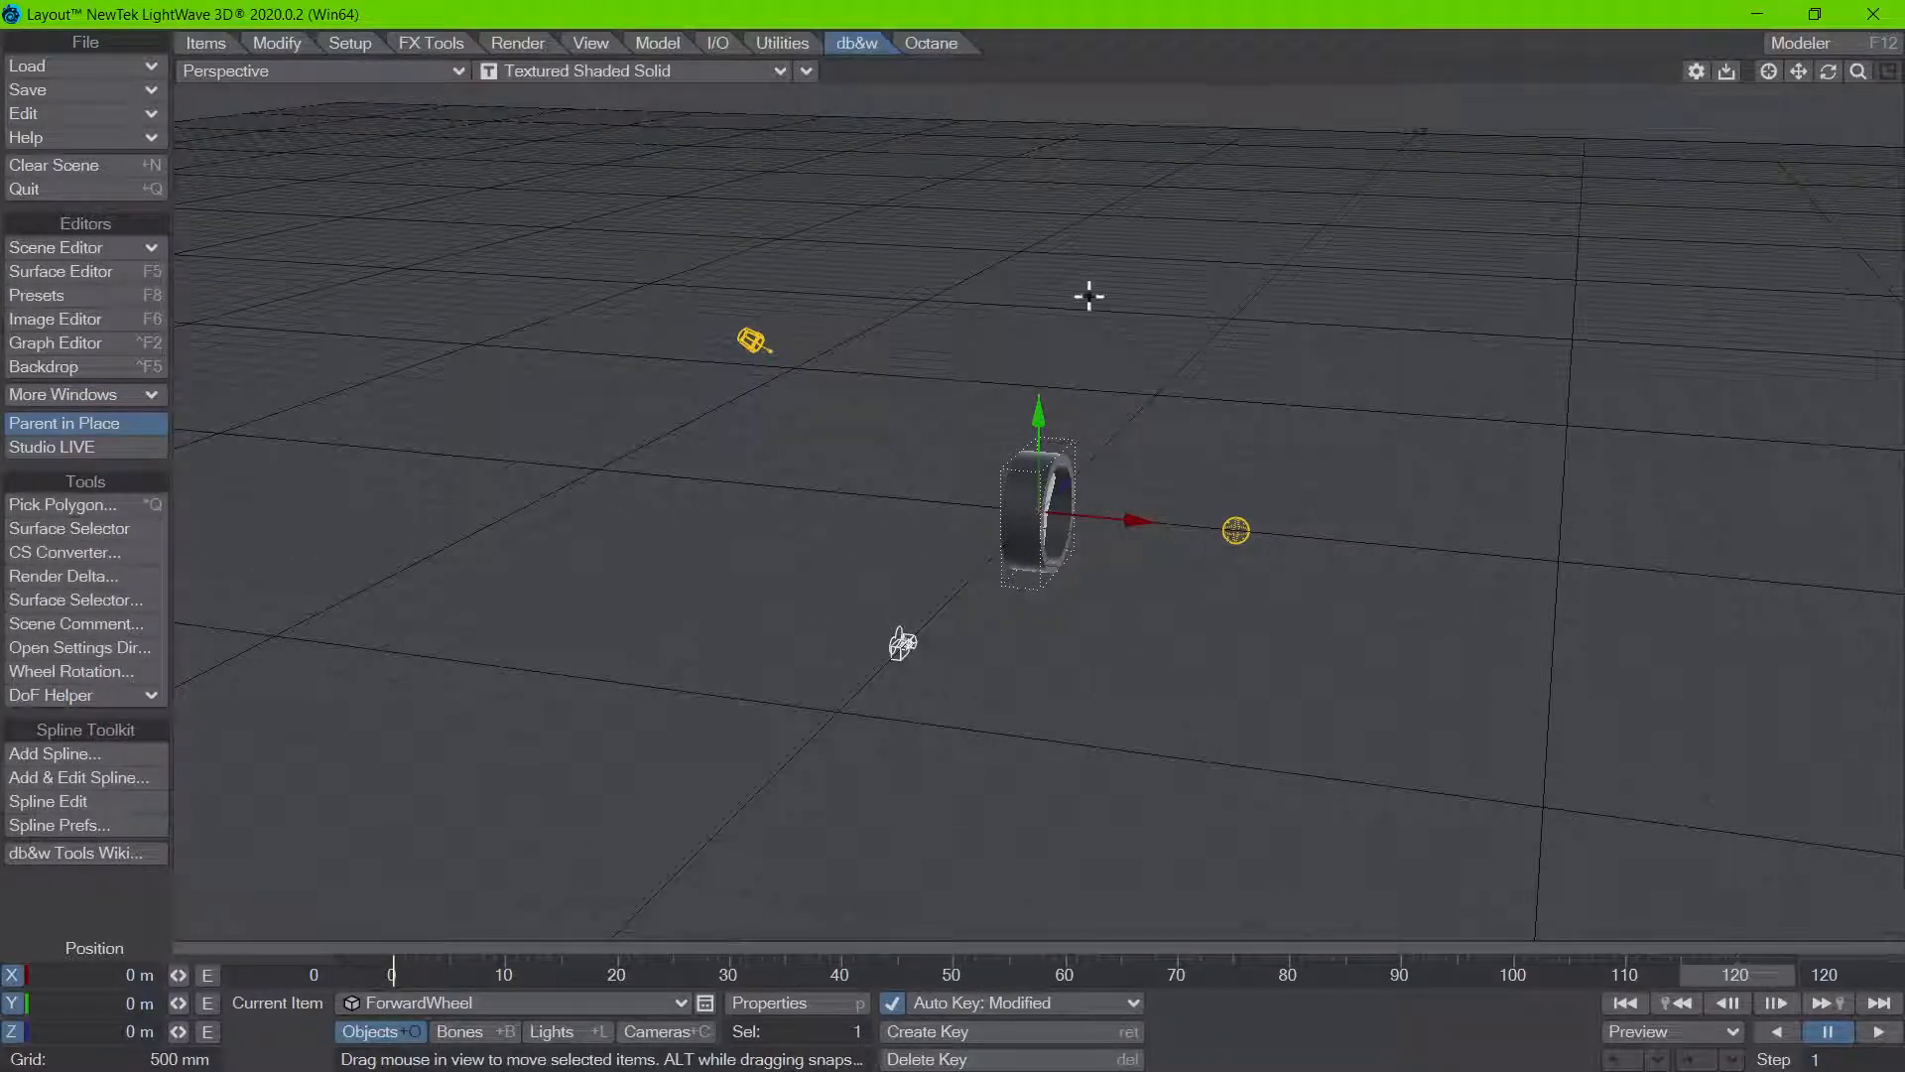
alt+drag(1182, 791, 555, 734)
alt+drag(972, 685, 946, 651)
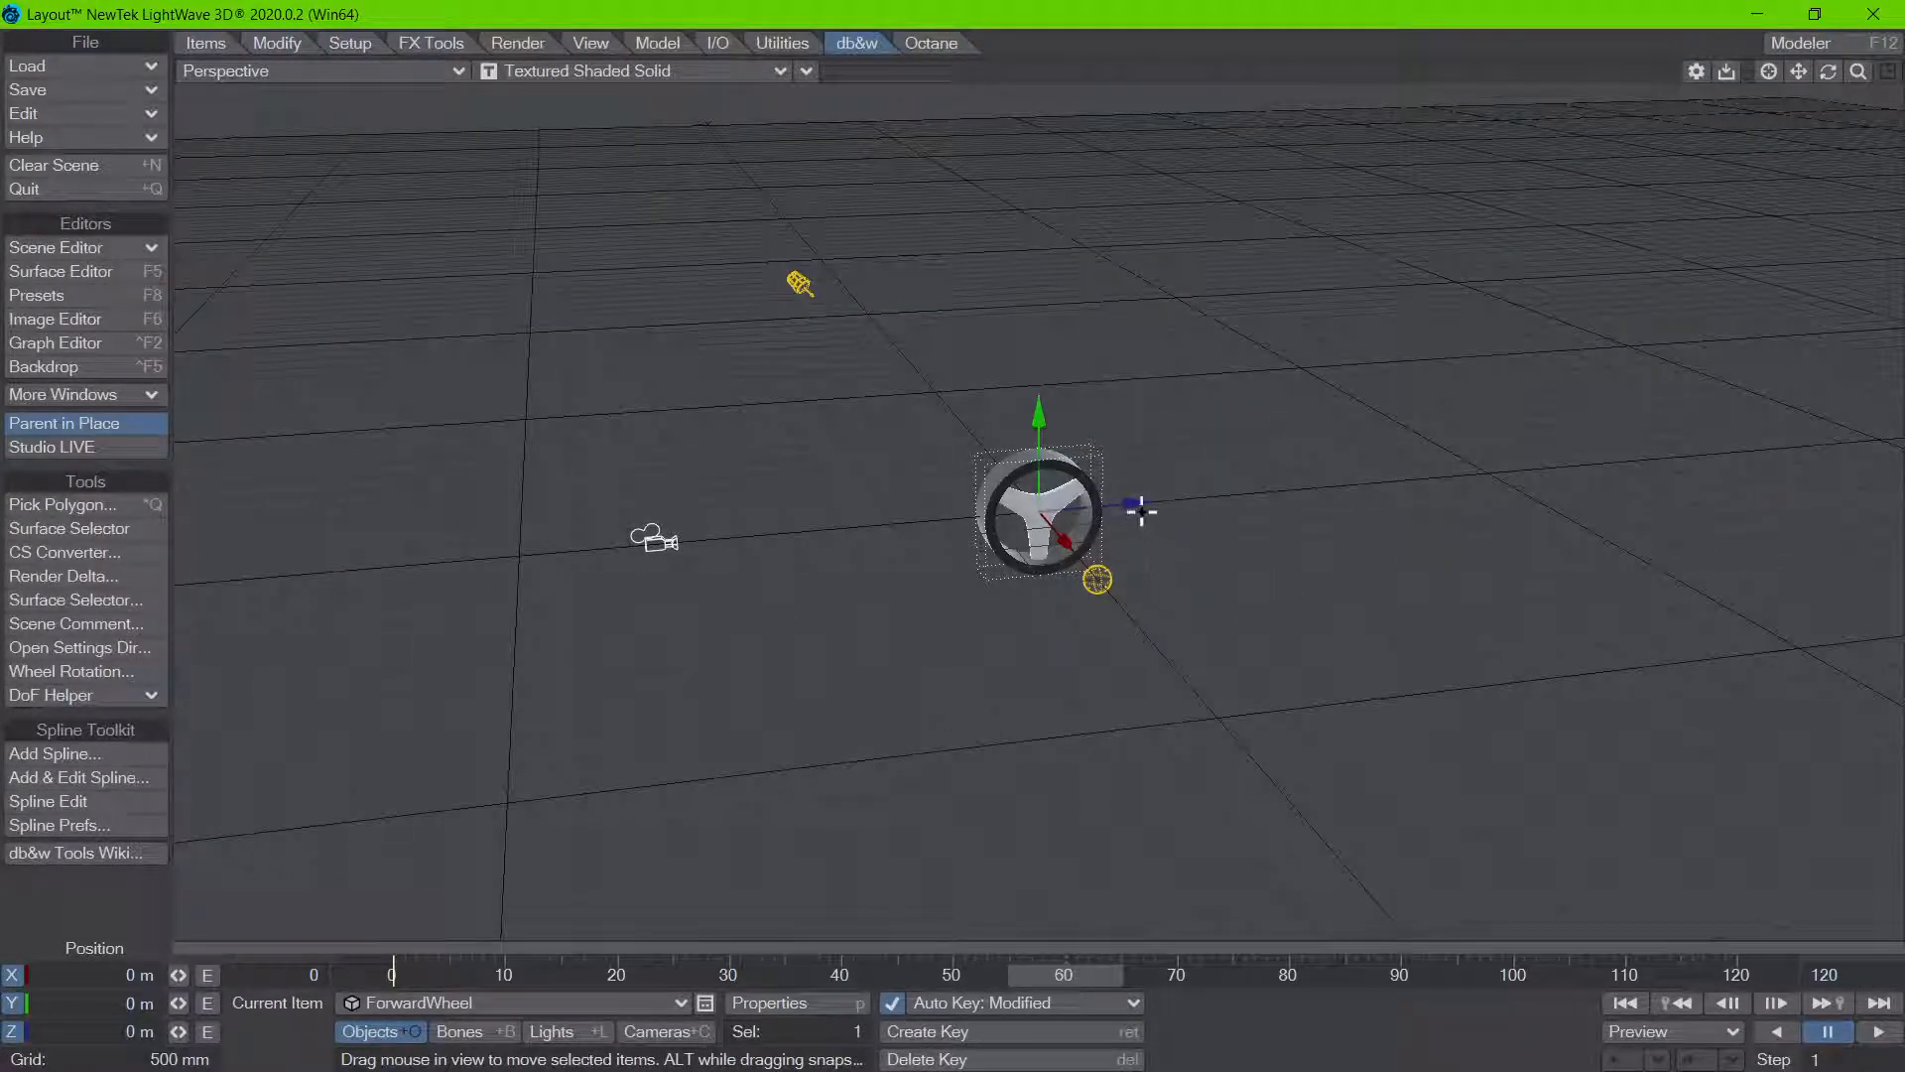
drag(1137, 505, 1389, 483)
click(109, 1031)
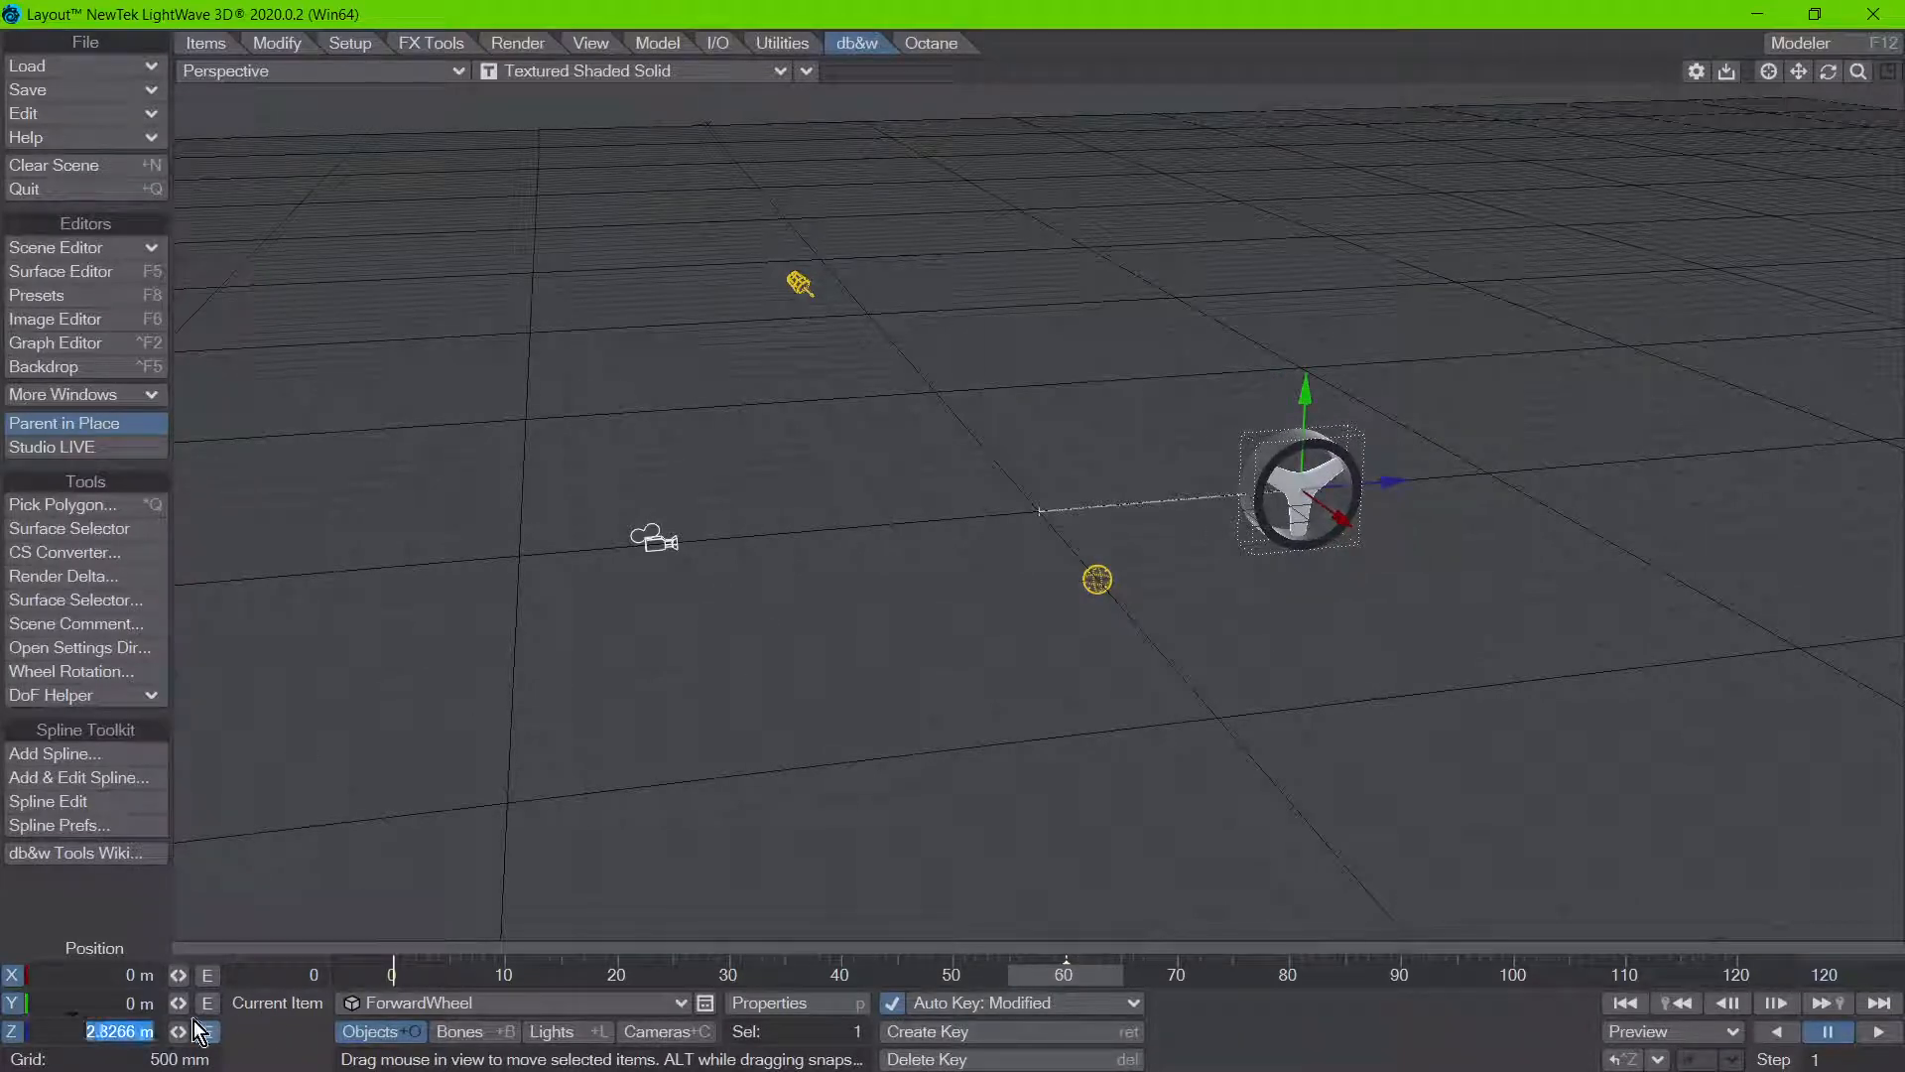
text(5)
key(Return)
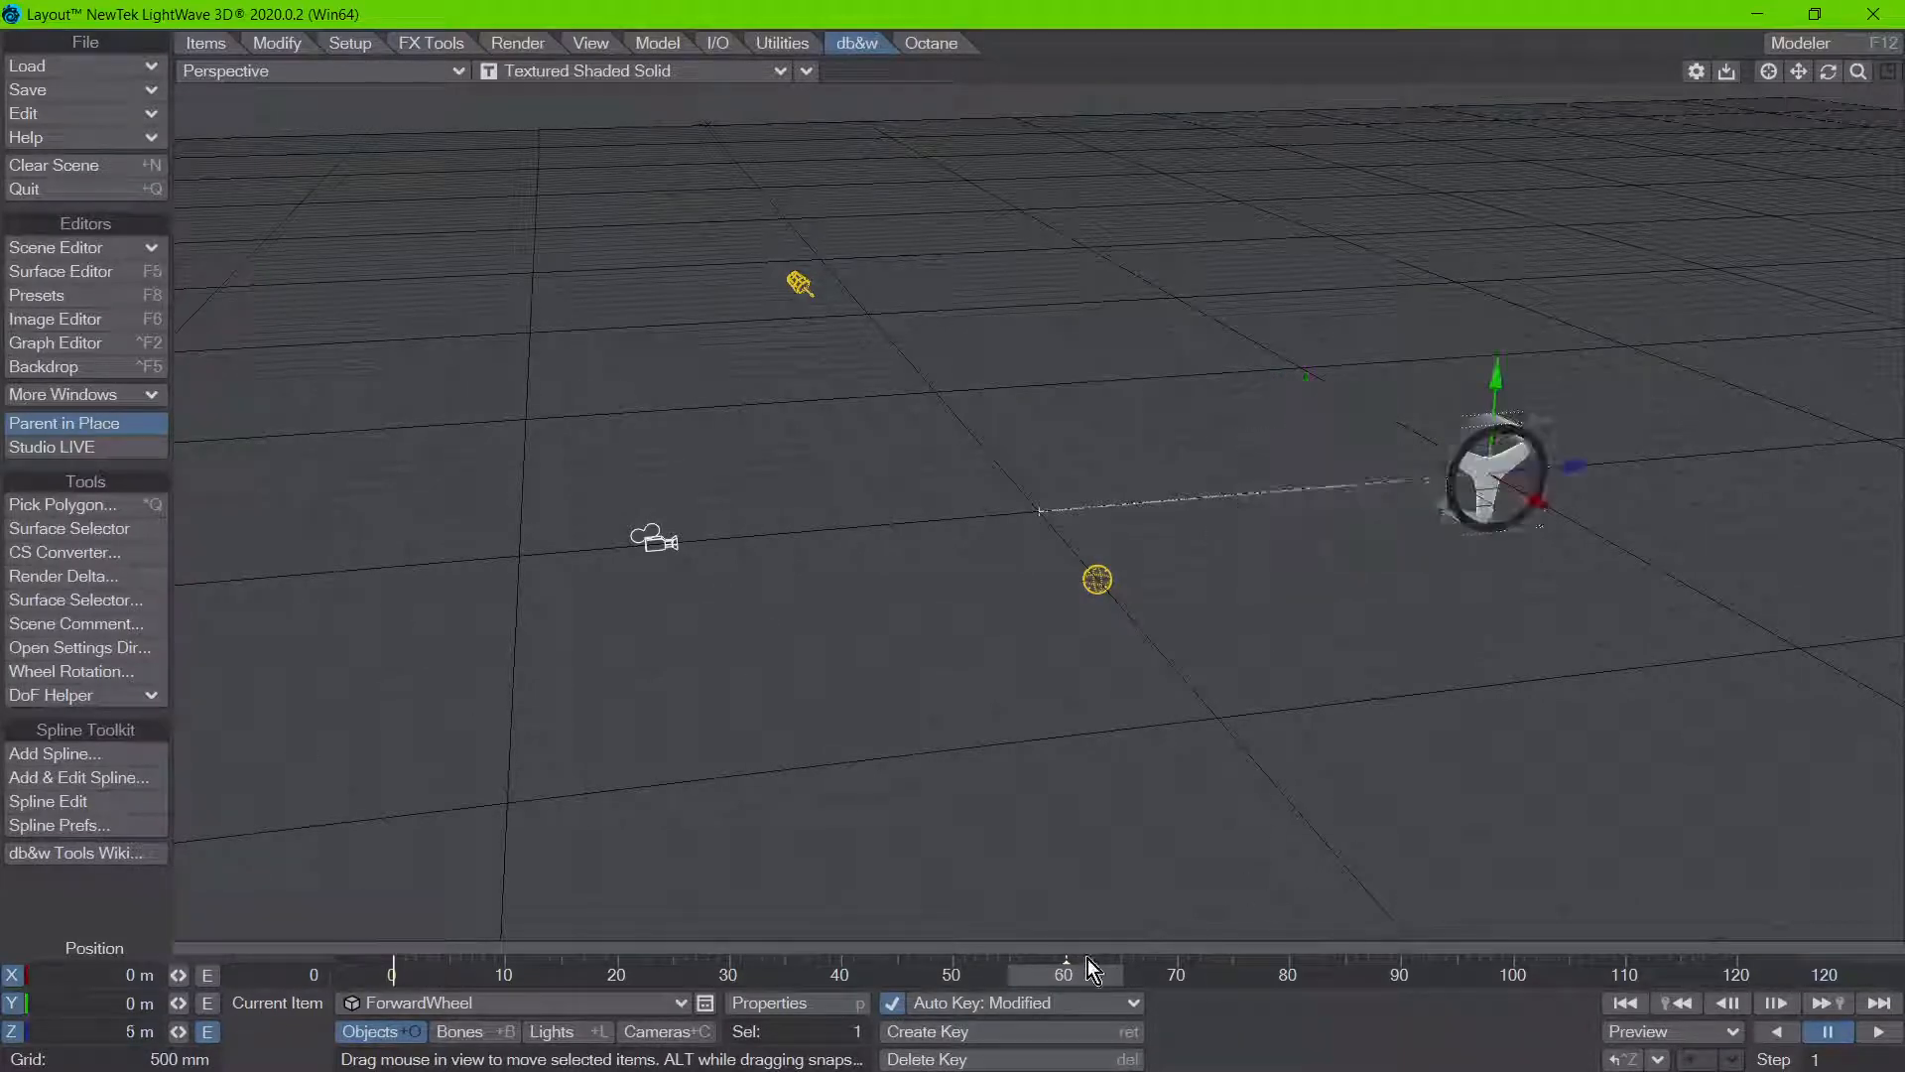
Step: At frame 120, try a Z position of -10 m for the wheel and replace it with -6 m
drag(1093, 970, 1796, 978)
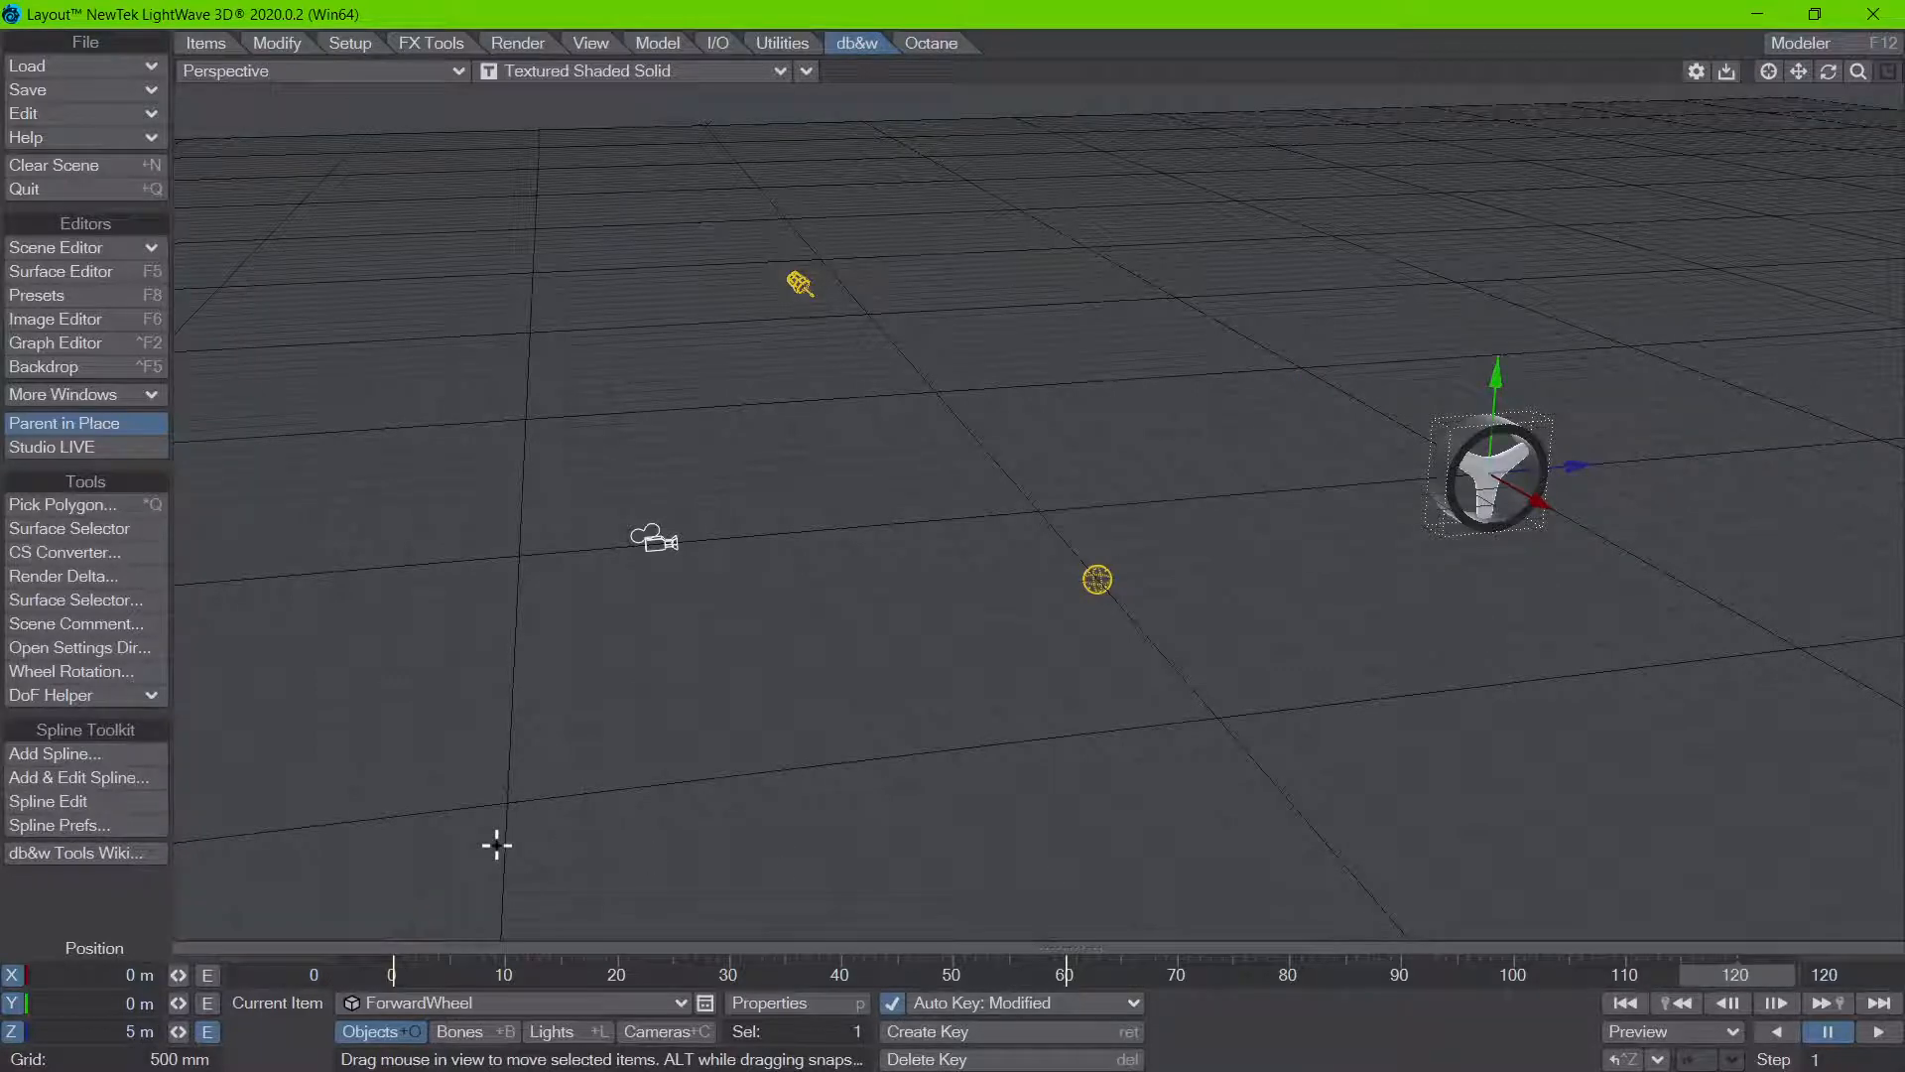
key(n)
key(Tab)
key(Tab)
text(-10)
key(Return)
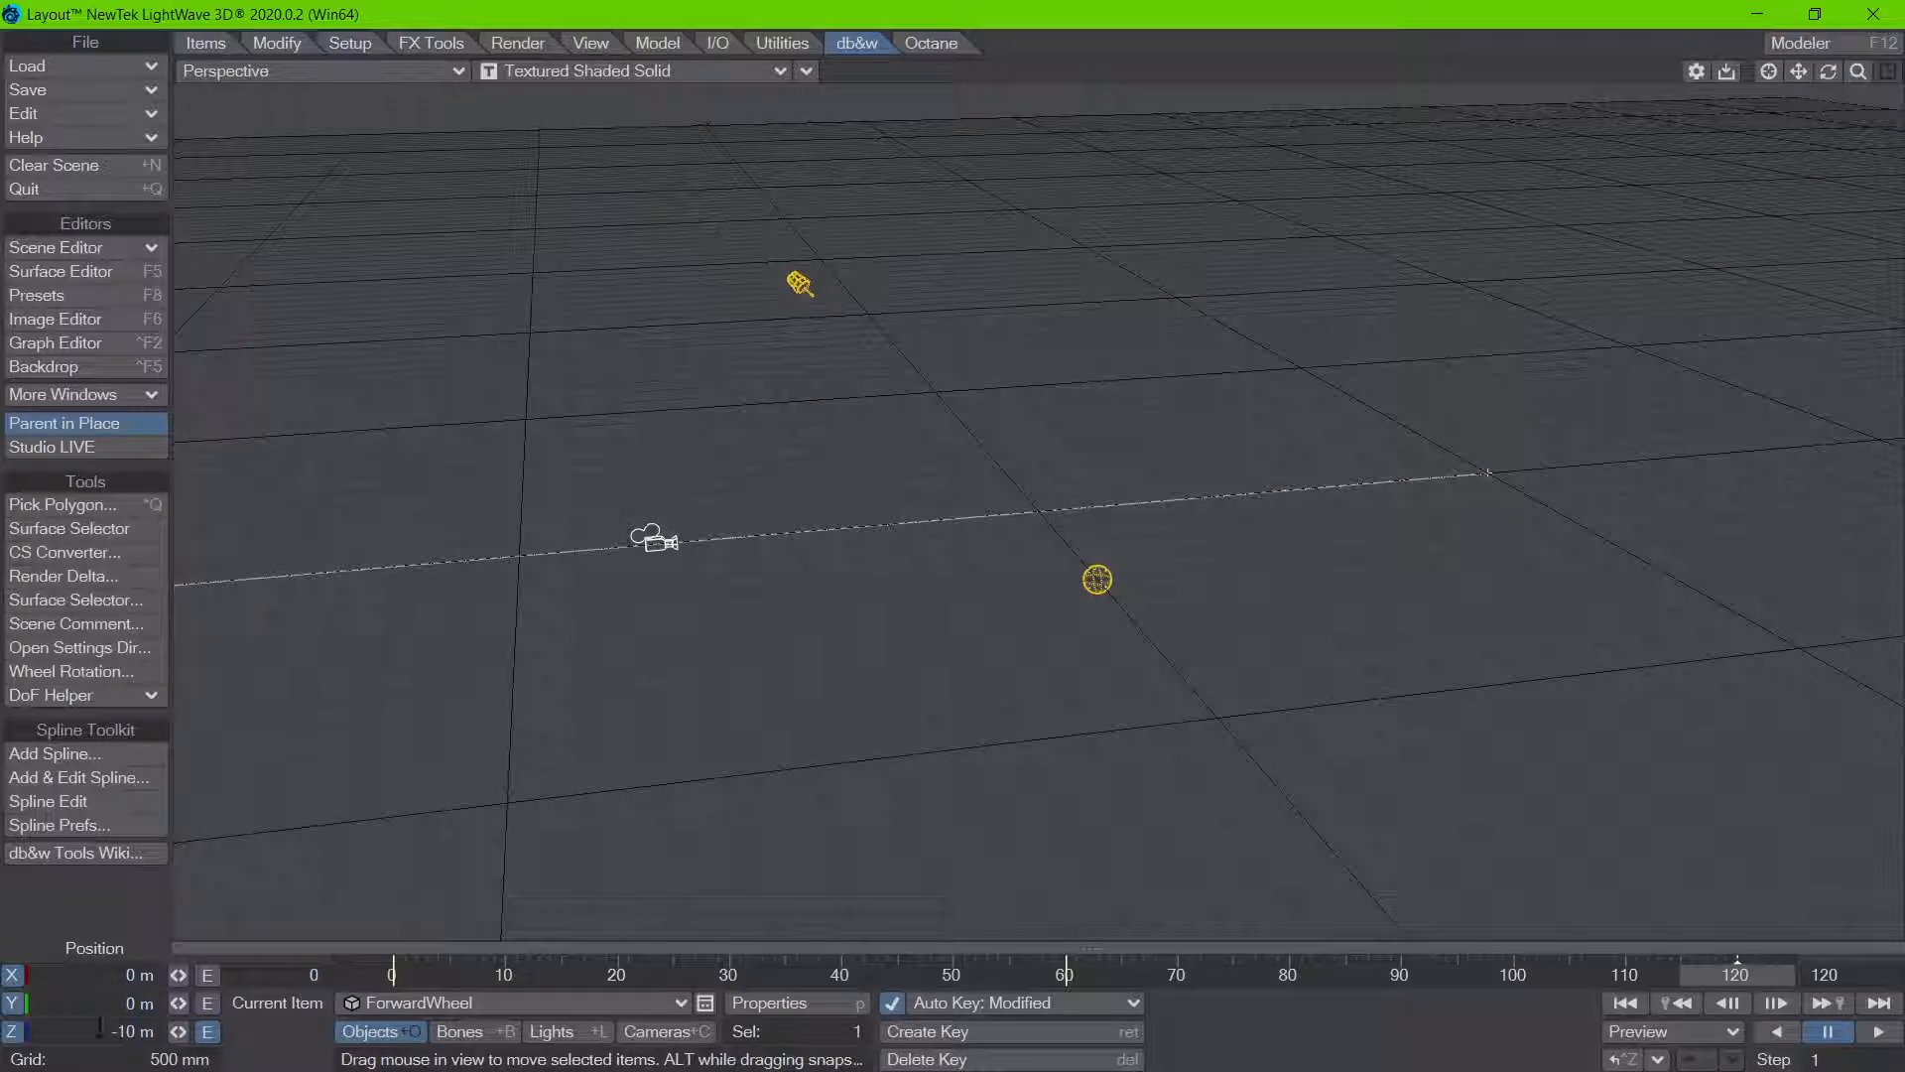
key(n)
key(Tab)
key(Tab)
text(-6)
key(Return)
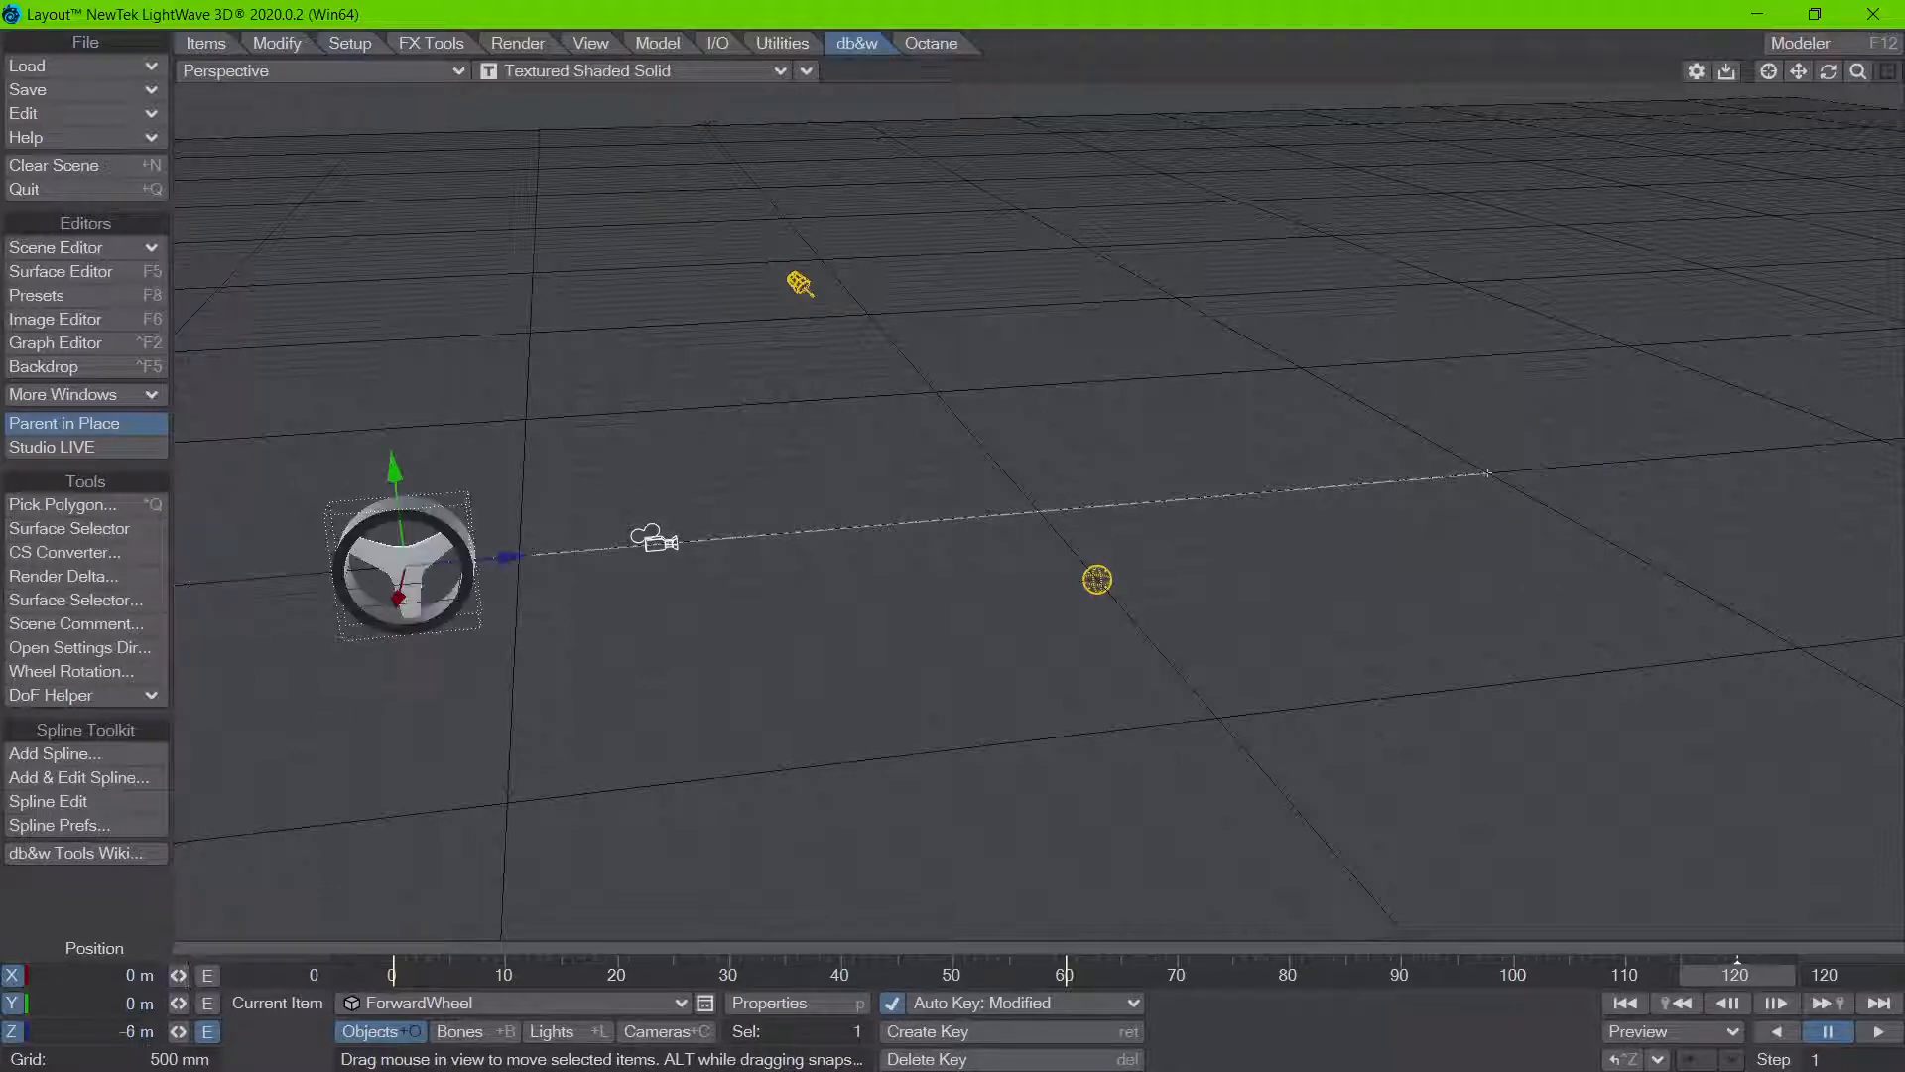
Step: In the Graph Editor, set the Tension of all ForwardWheel Position.Z keys to 1
key(ctrl+F2)
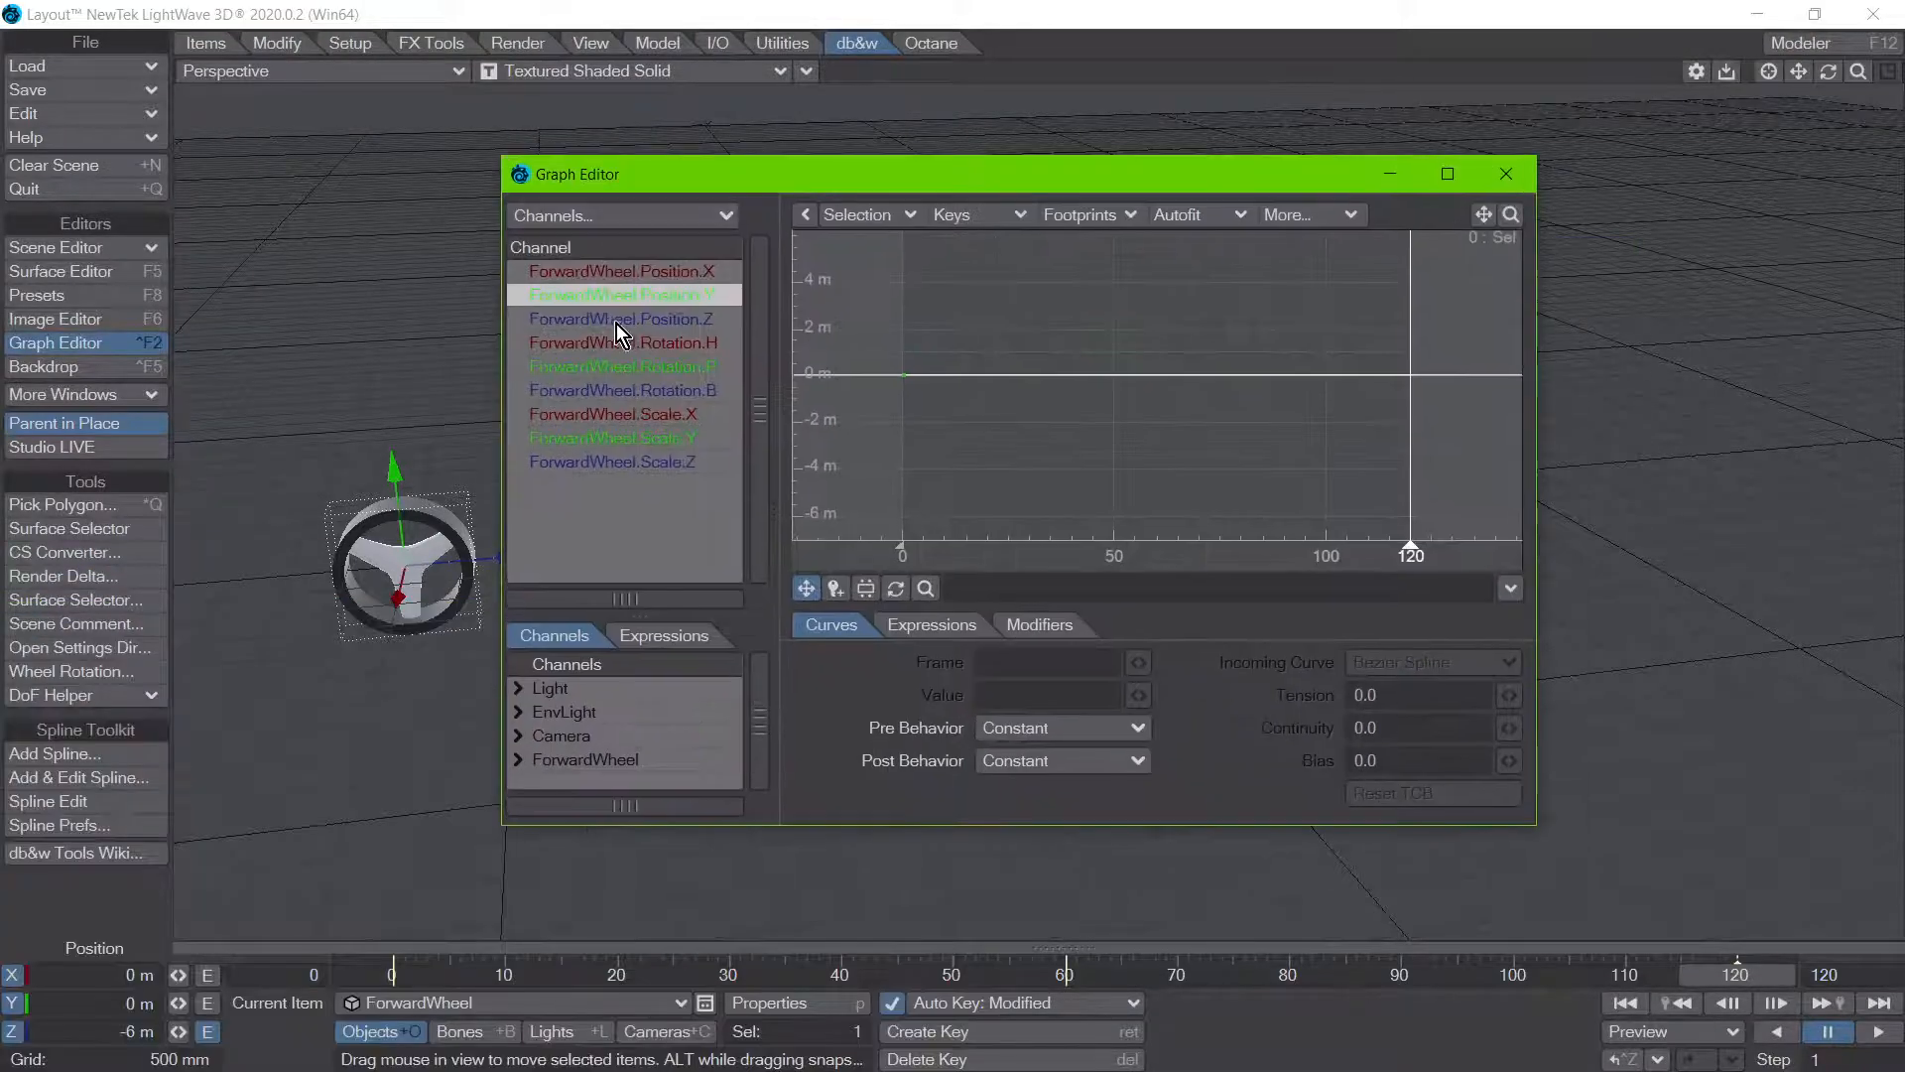
click(616, 320)
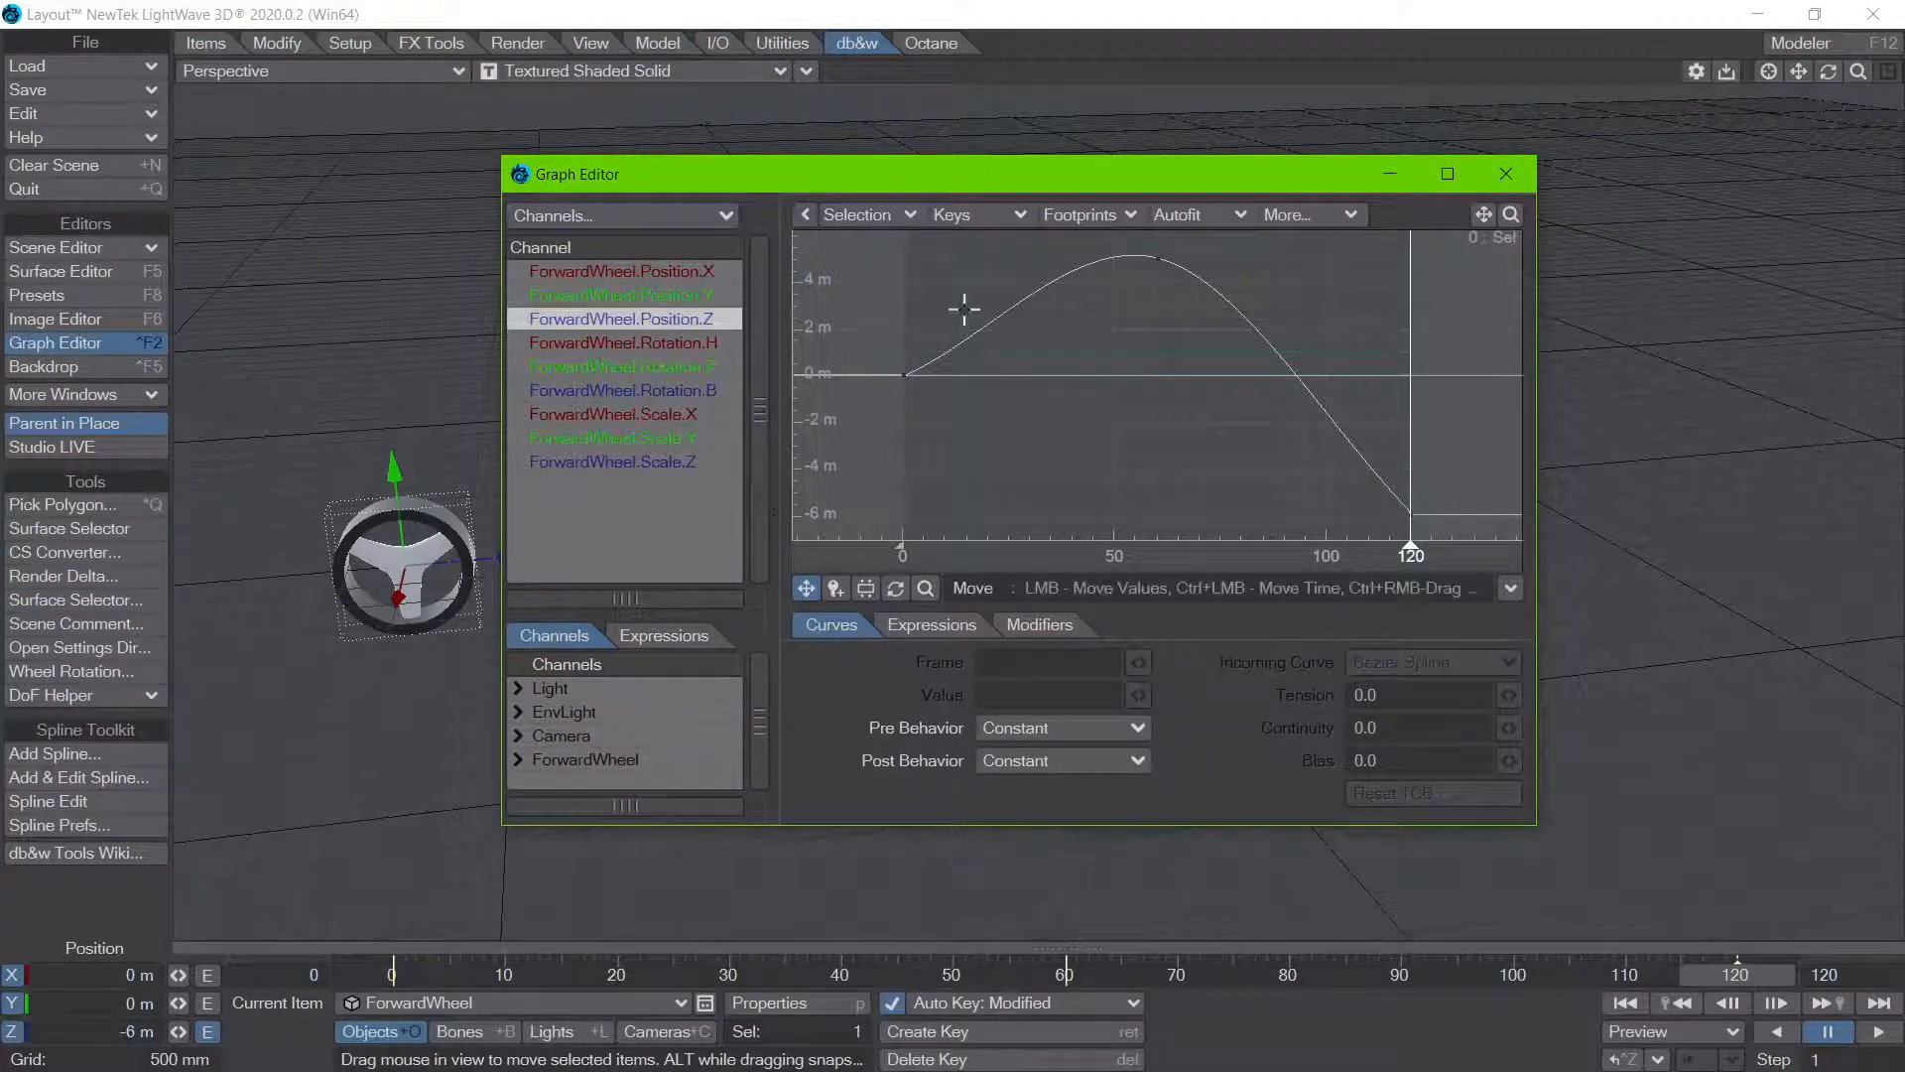
drag(866, 231, 1509, 623)
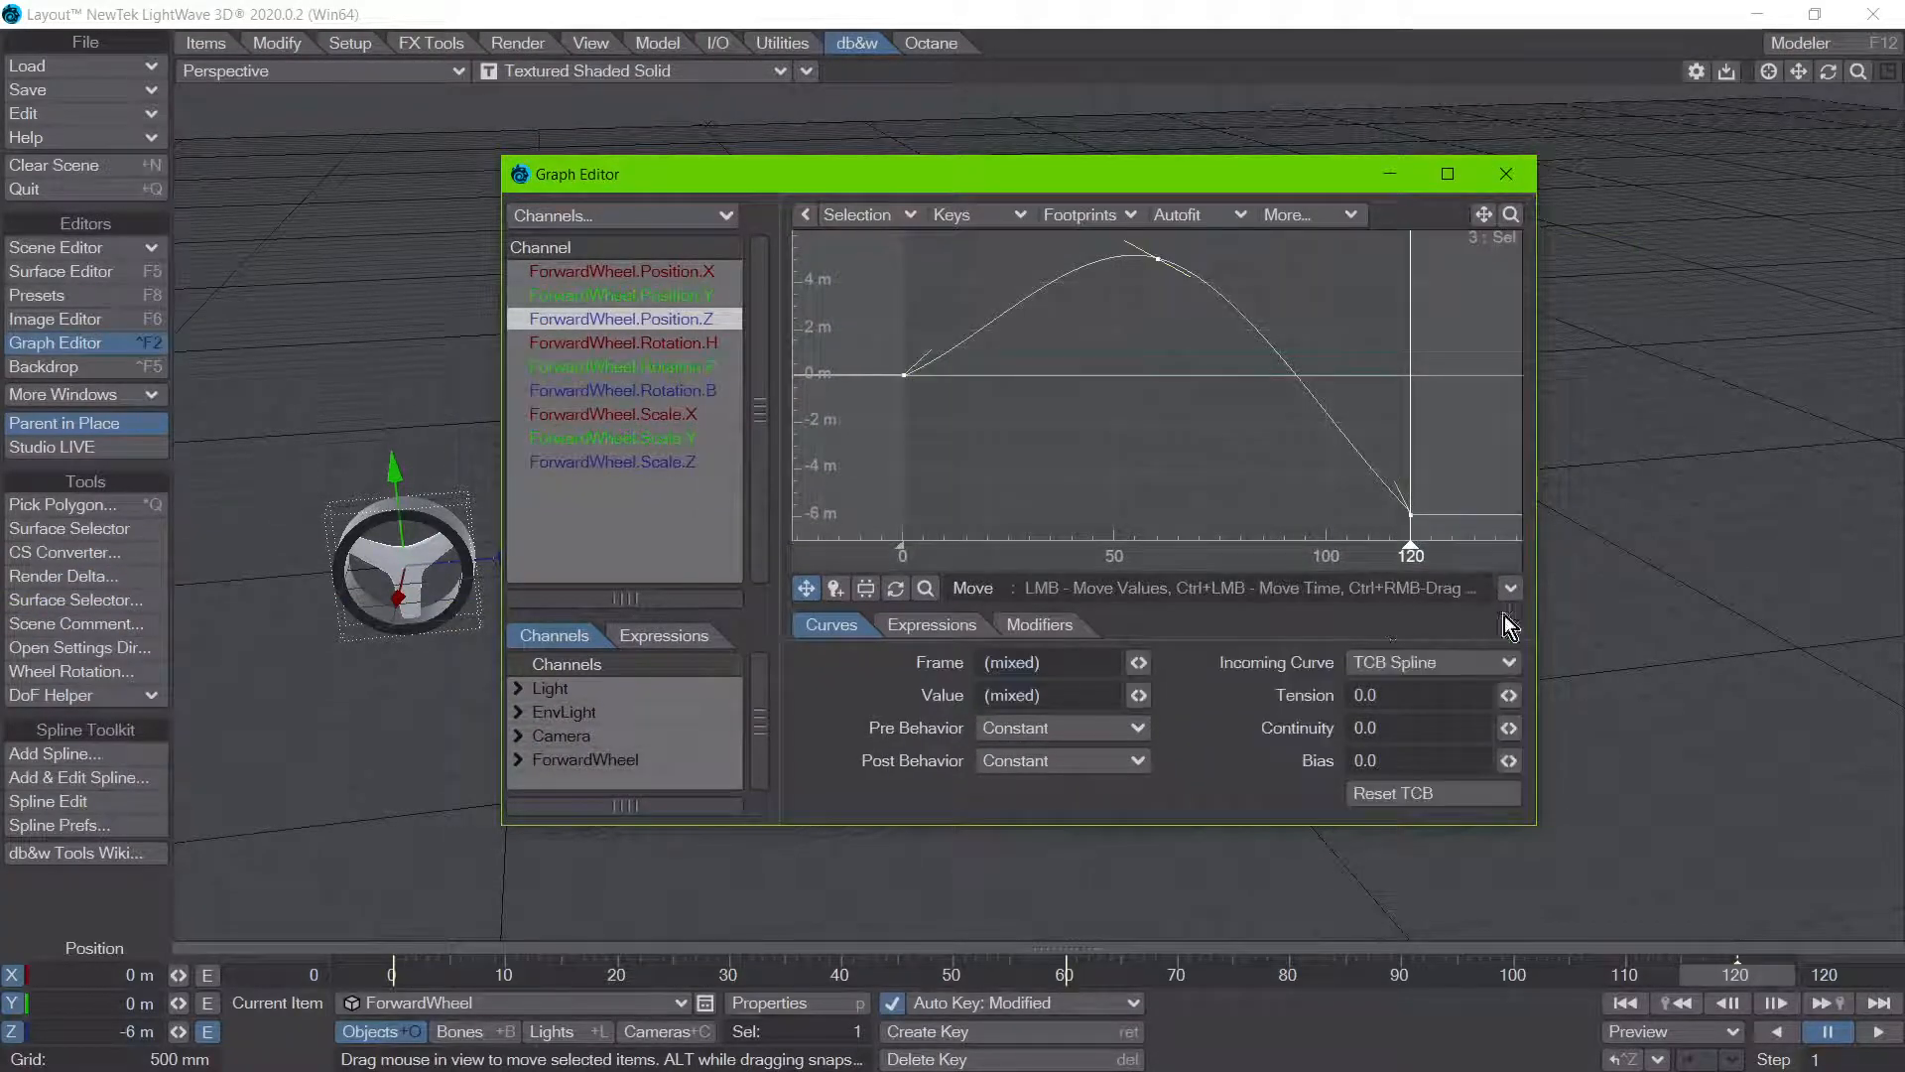
click(1390, 699)
text(1)
key(Return)
click(1507, 174)
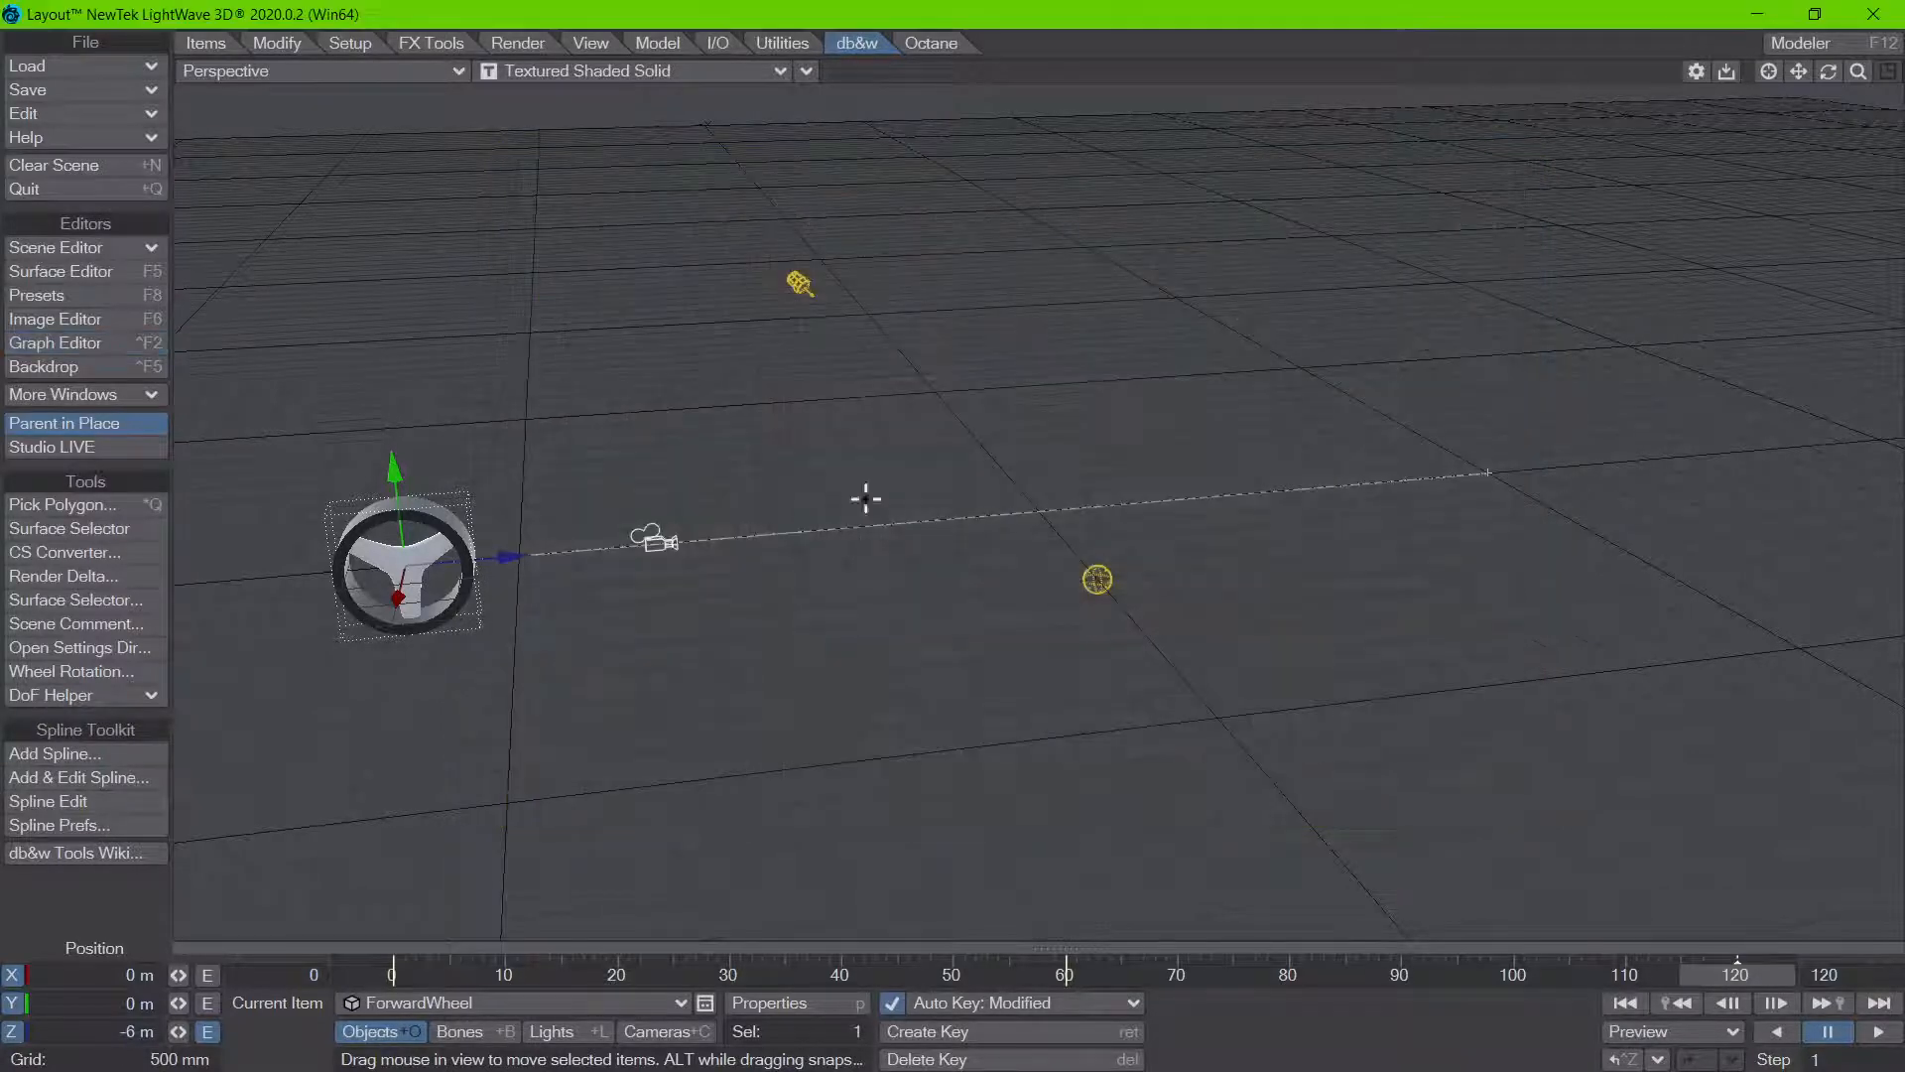
Step: Add a Nodal Motion modifier to ForwardWheel and open its node editor
key(m)
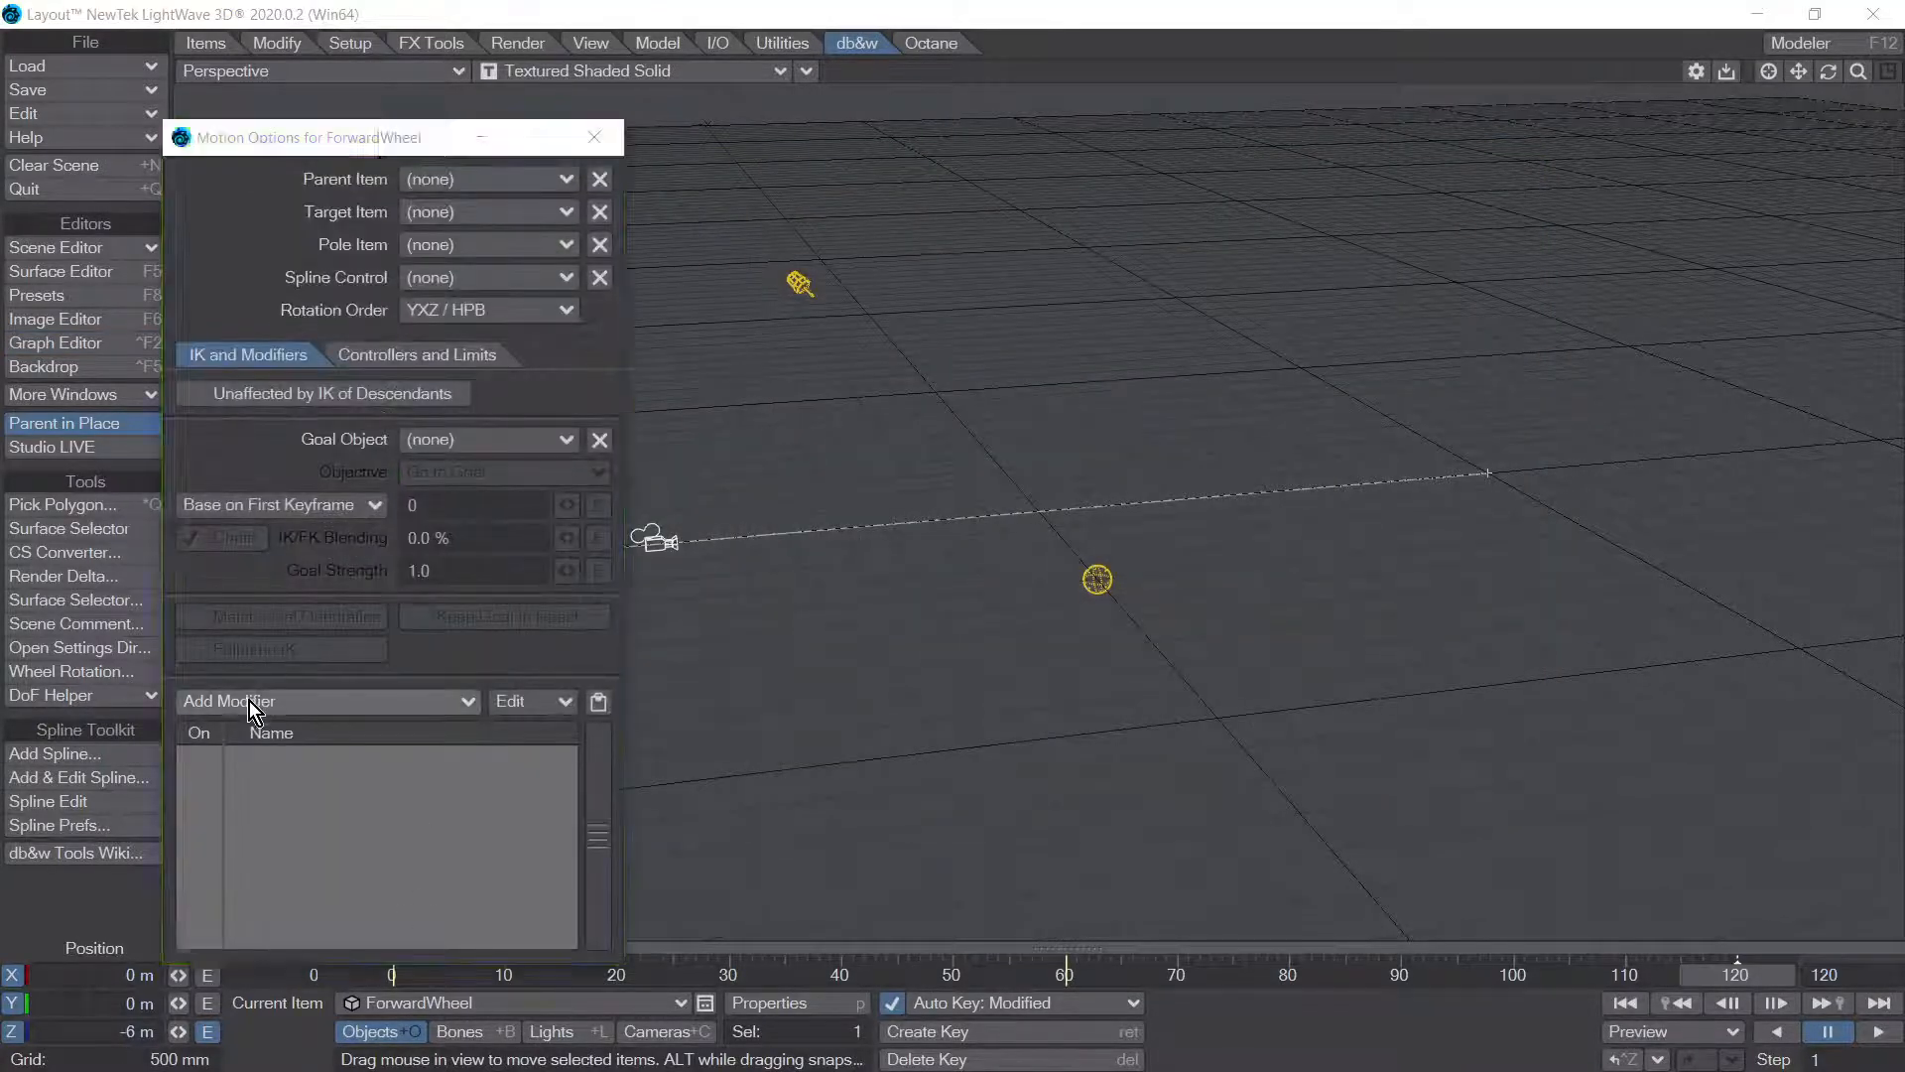
click(249, 700)
text(no)
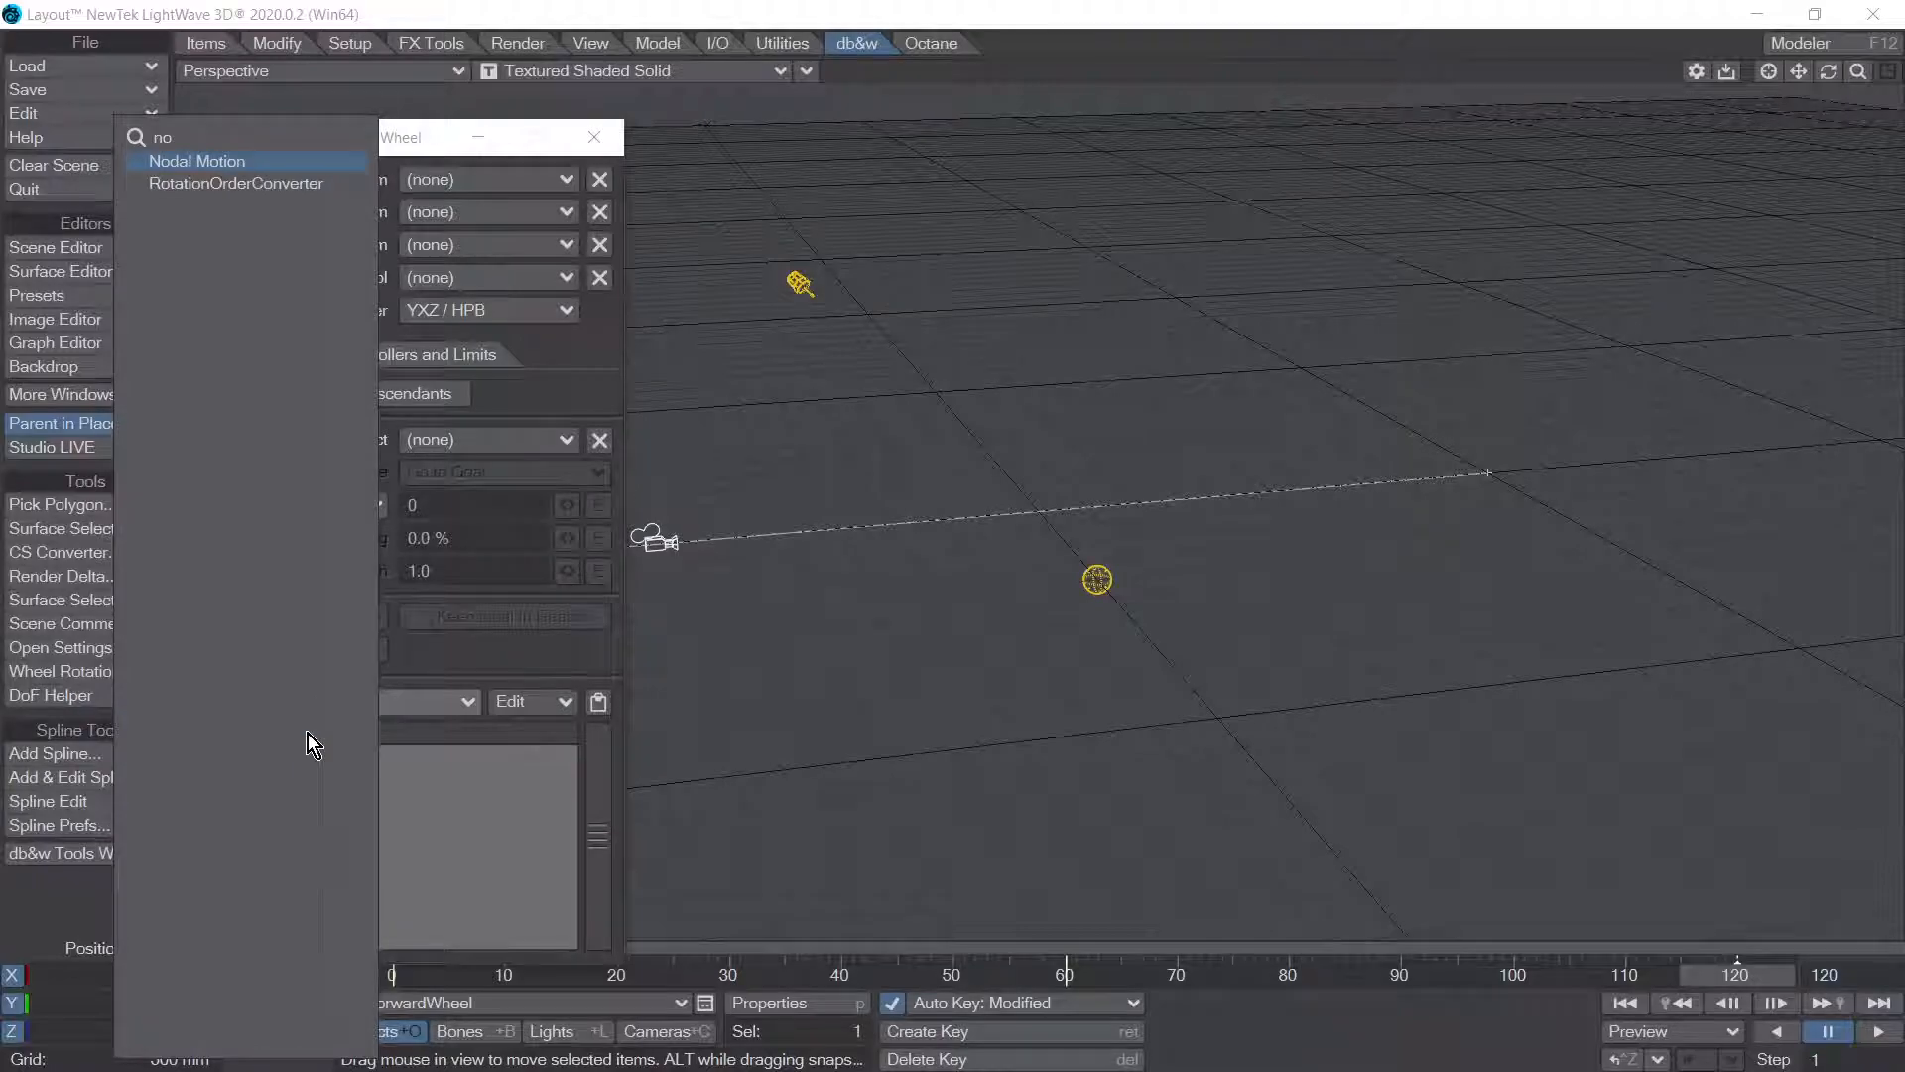
key(Return)
double_click(369, 759)
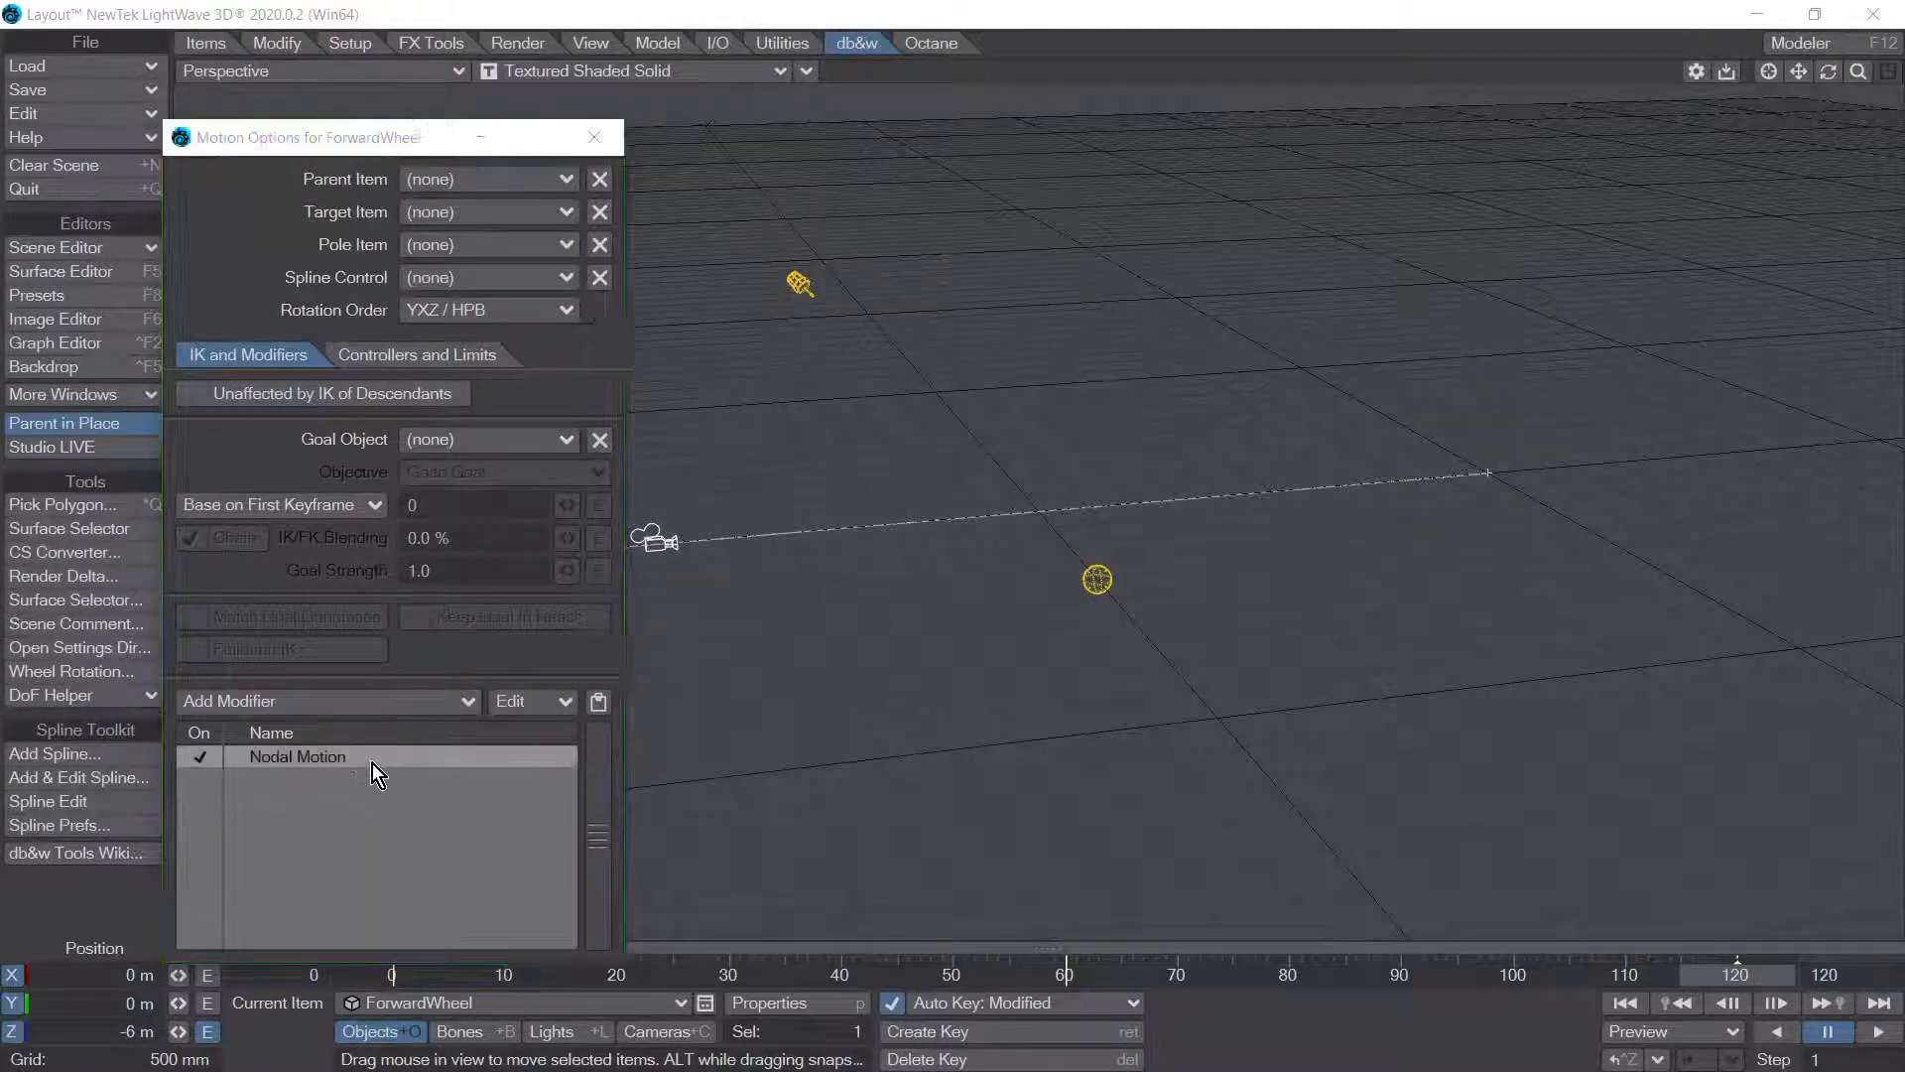
Step: Add a Wheel Rotation node from the db&w Maths category and place it between the Input and NodalMotion nodes
scroll(119, 814, down, 4)
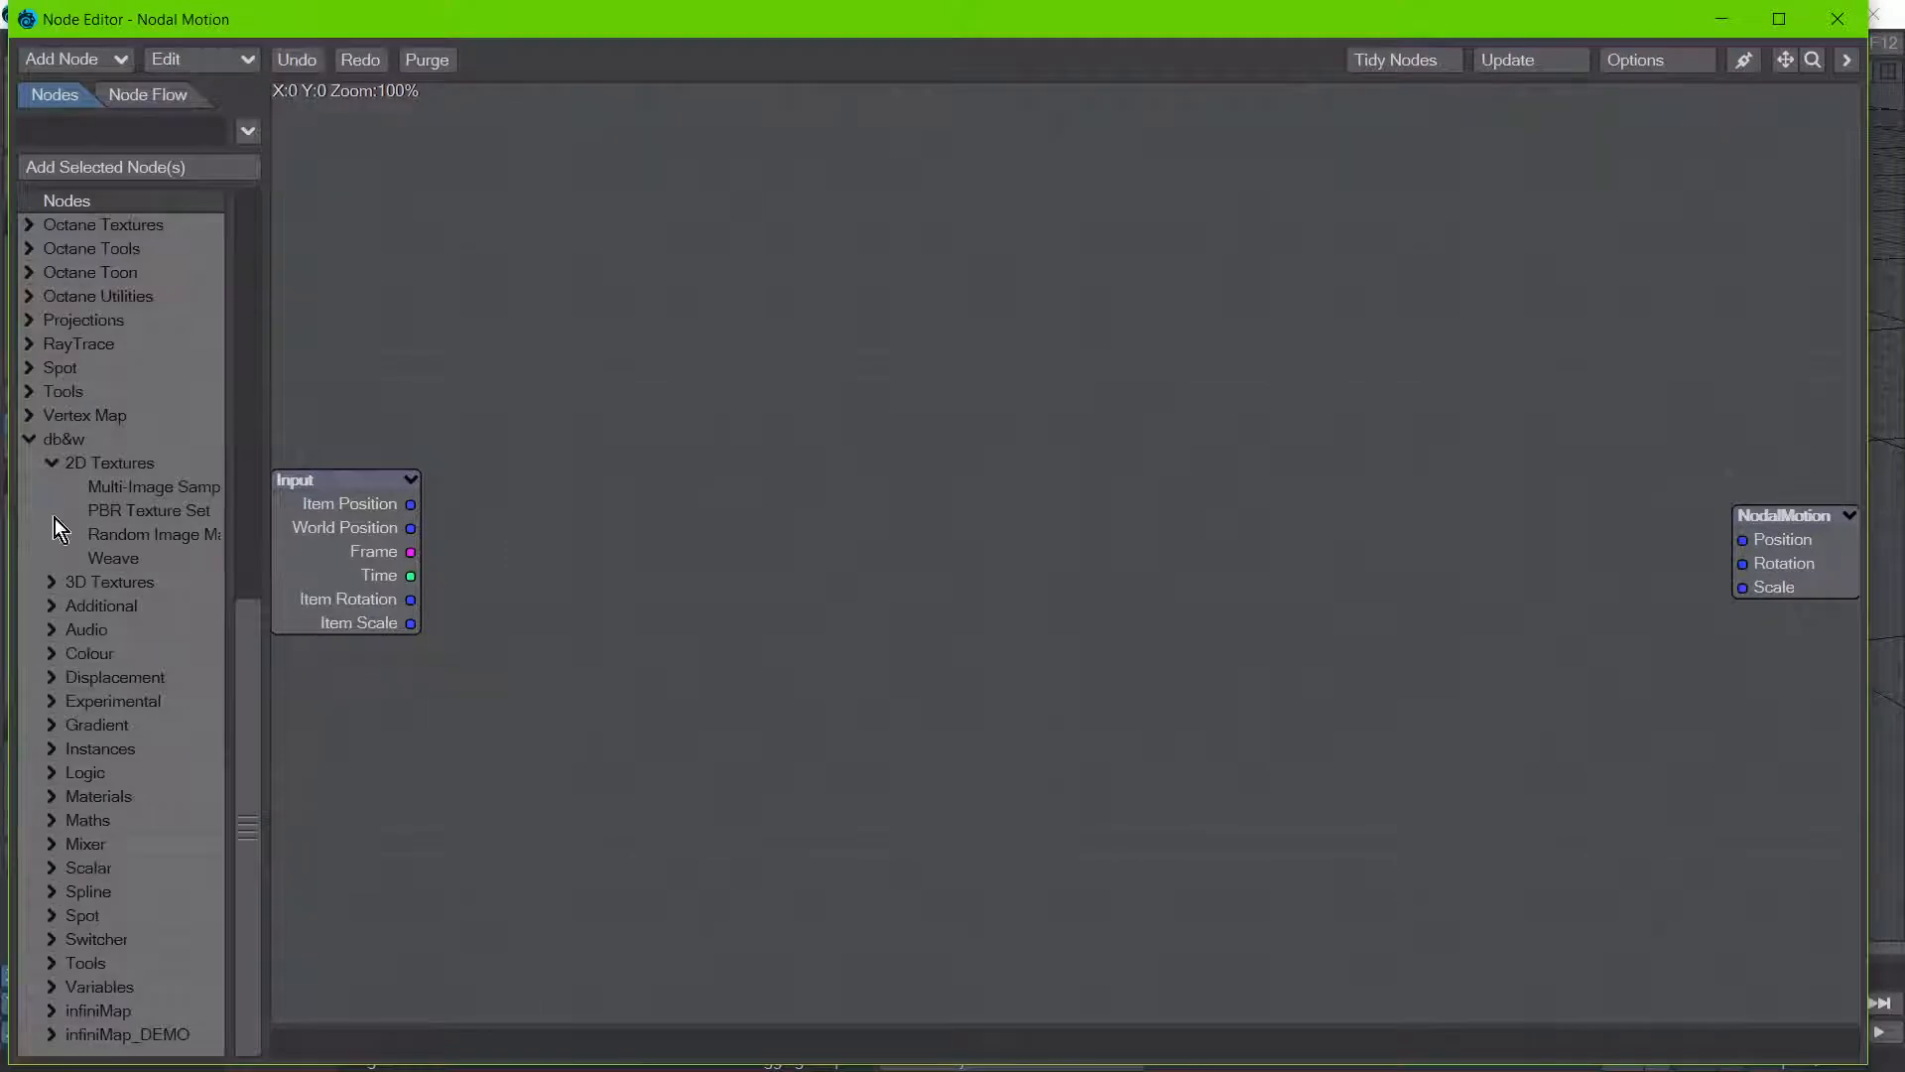
click(48, 463)
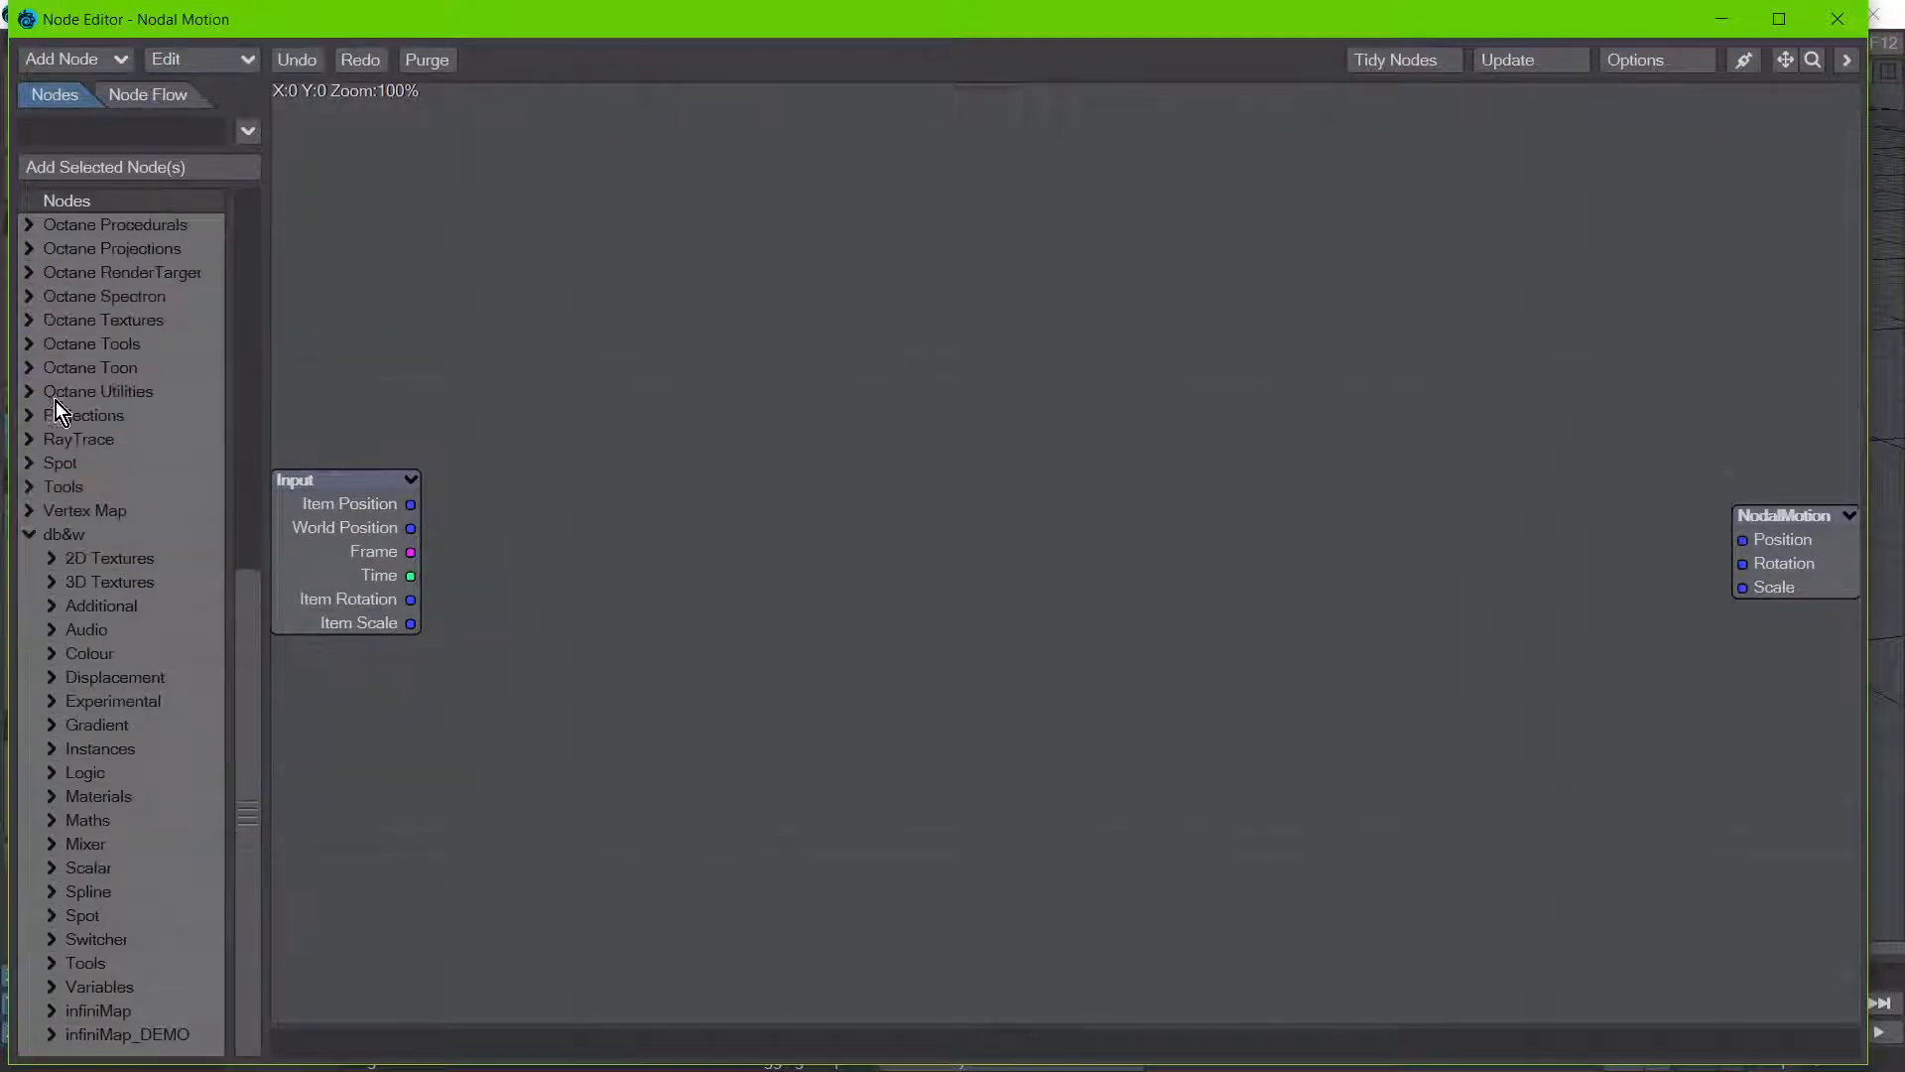
click(53, 820)
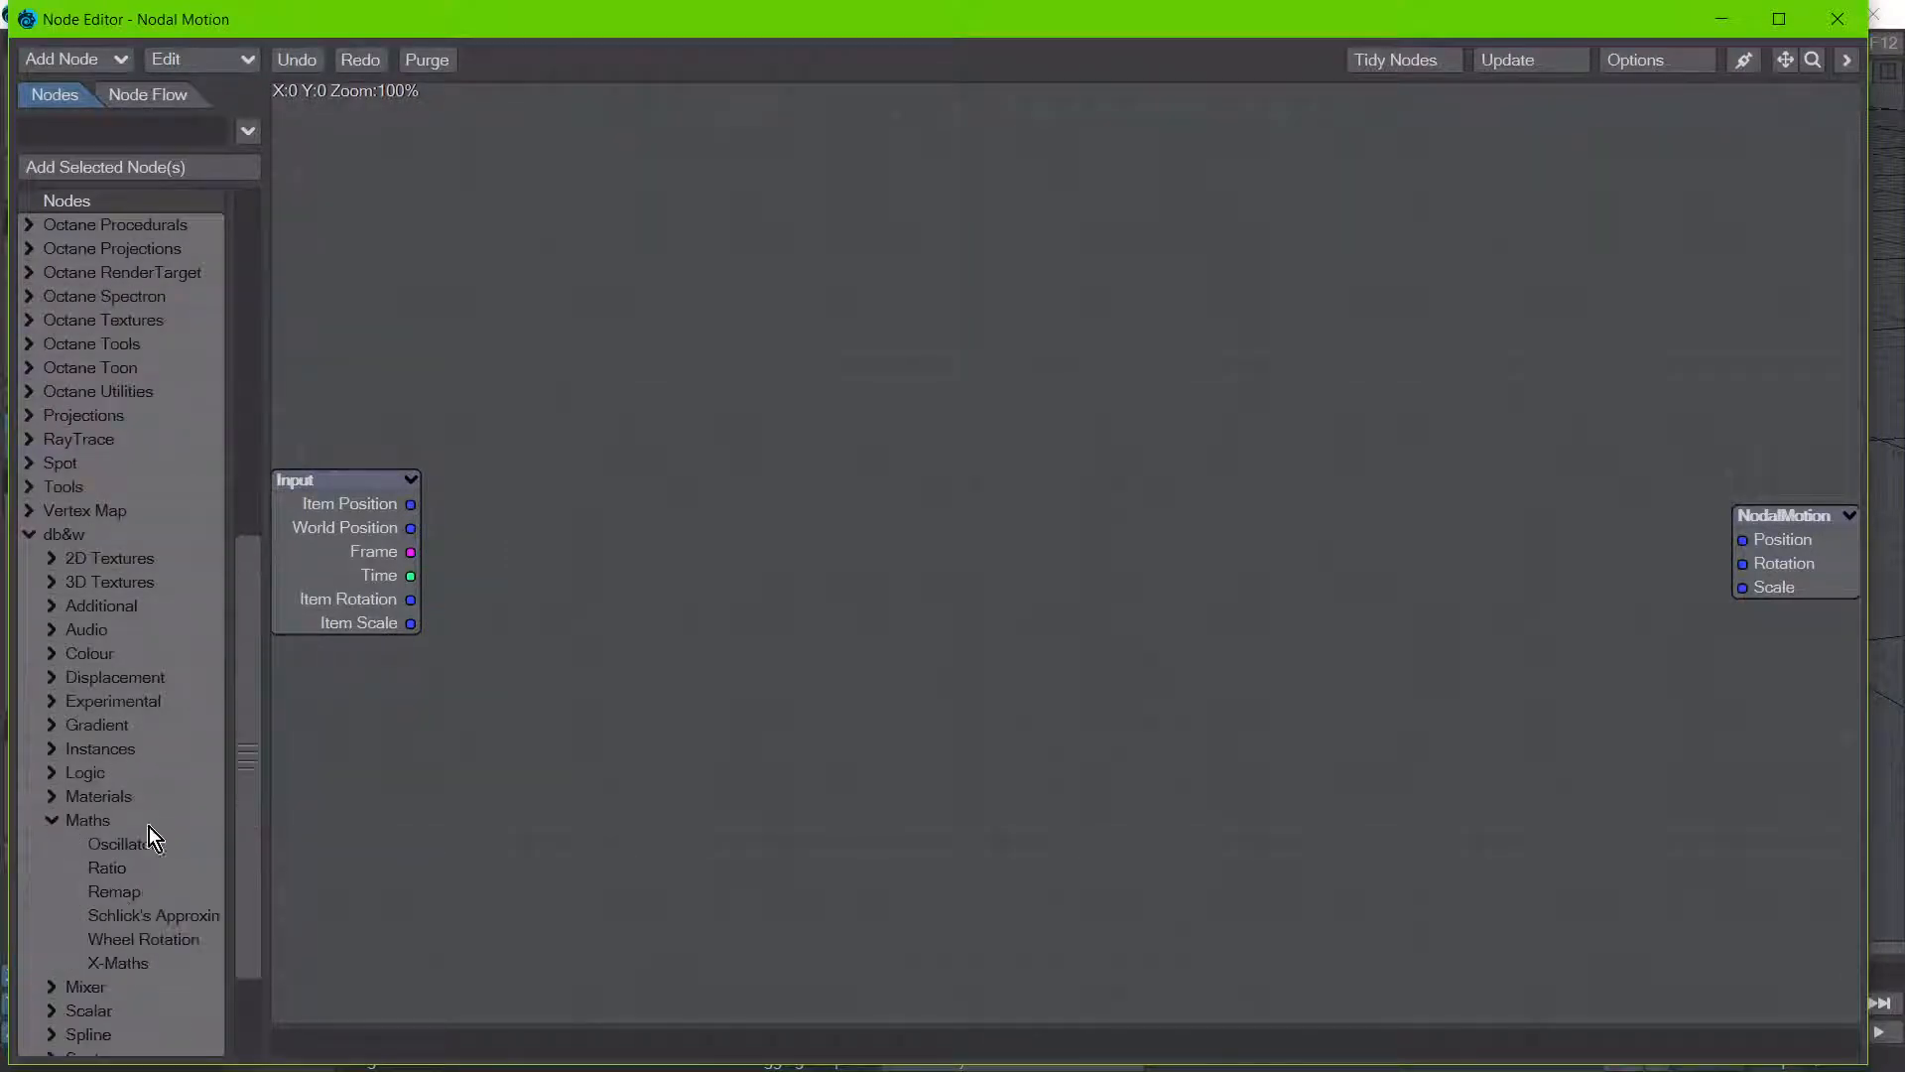
double_click(140, 941)
drag(1020, 561, 955, 587)
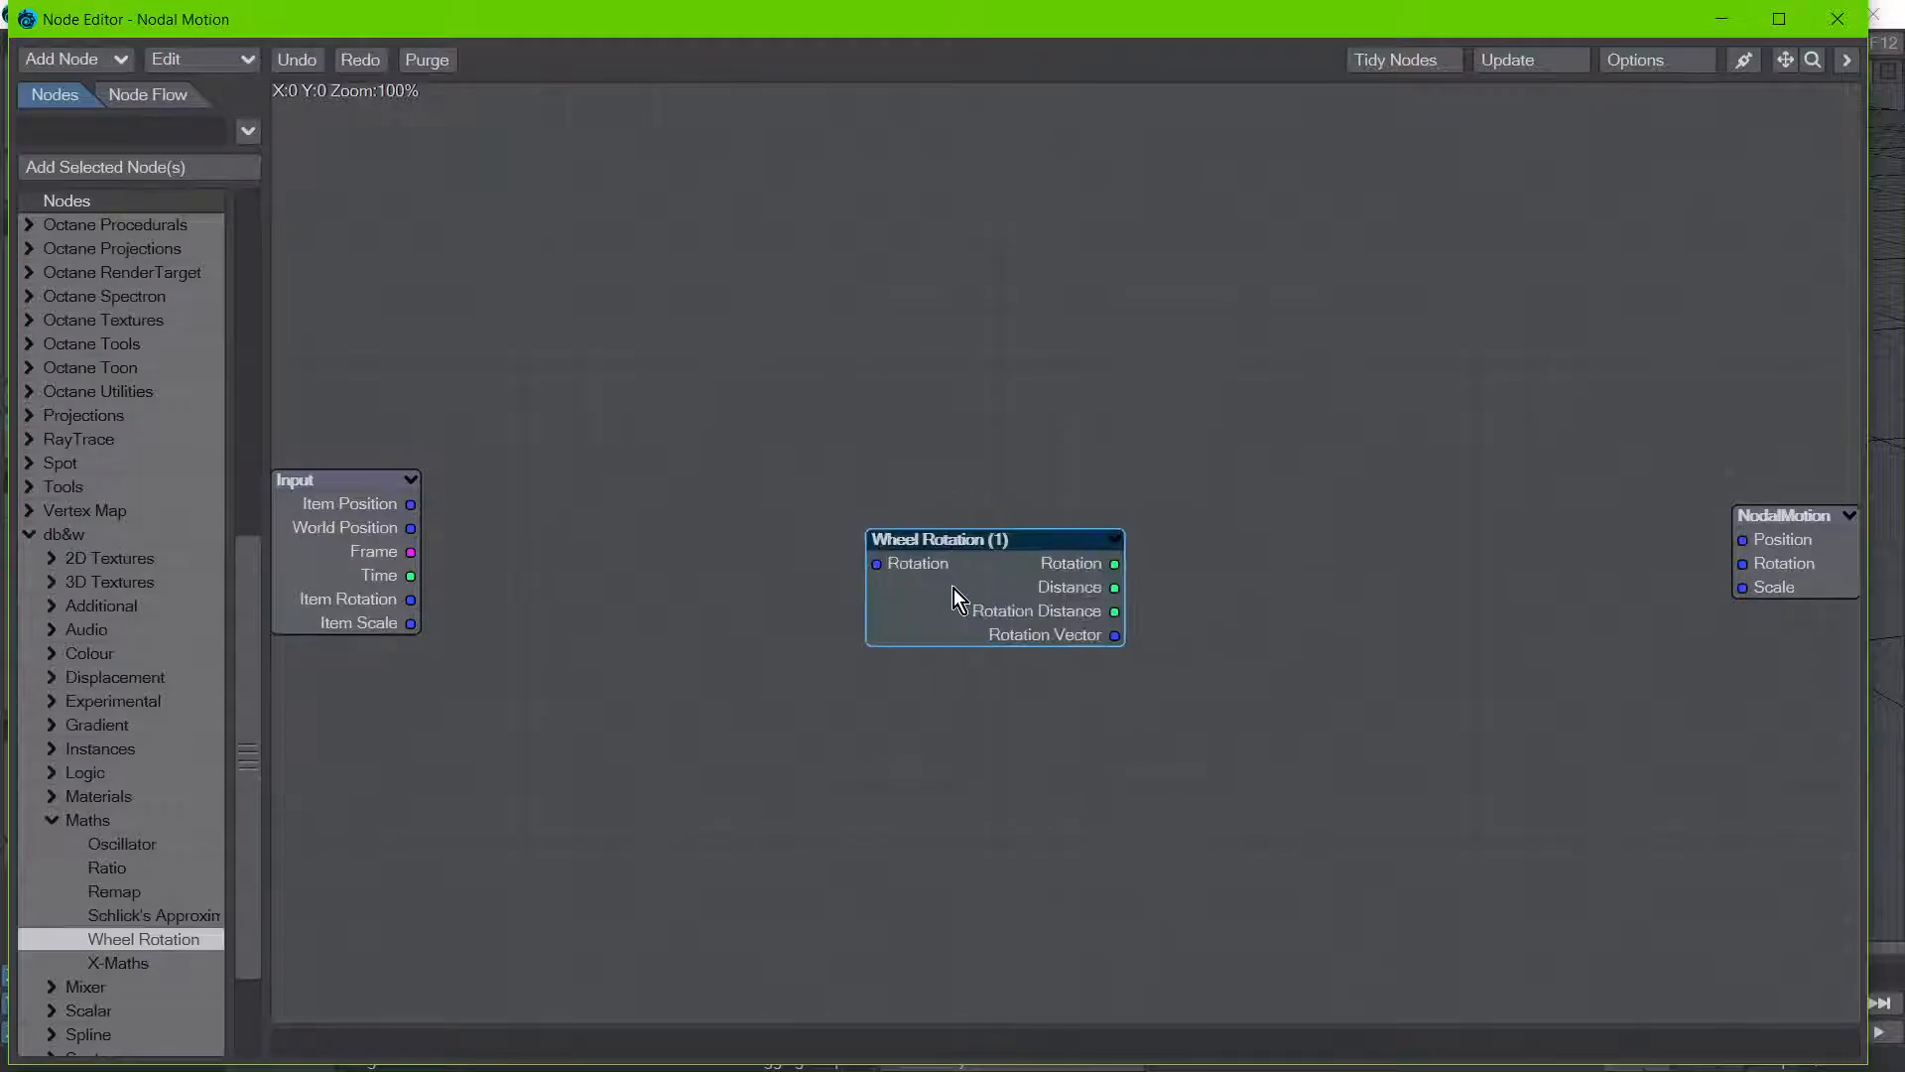
Step: Set the Wheel Rotation node's Wheel Radius to 600 mm and its Movement Reference to ForwardWheel
double_click(1012, 583)
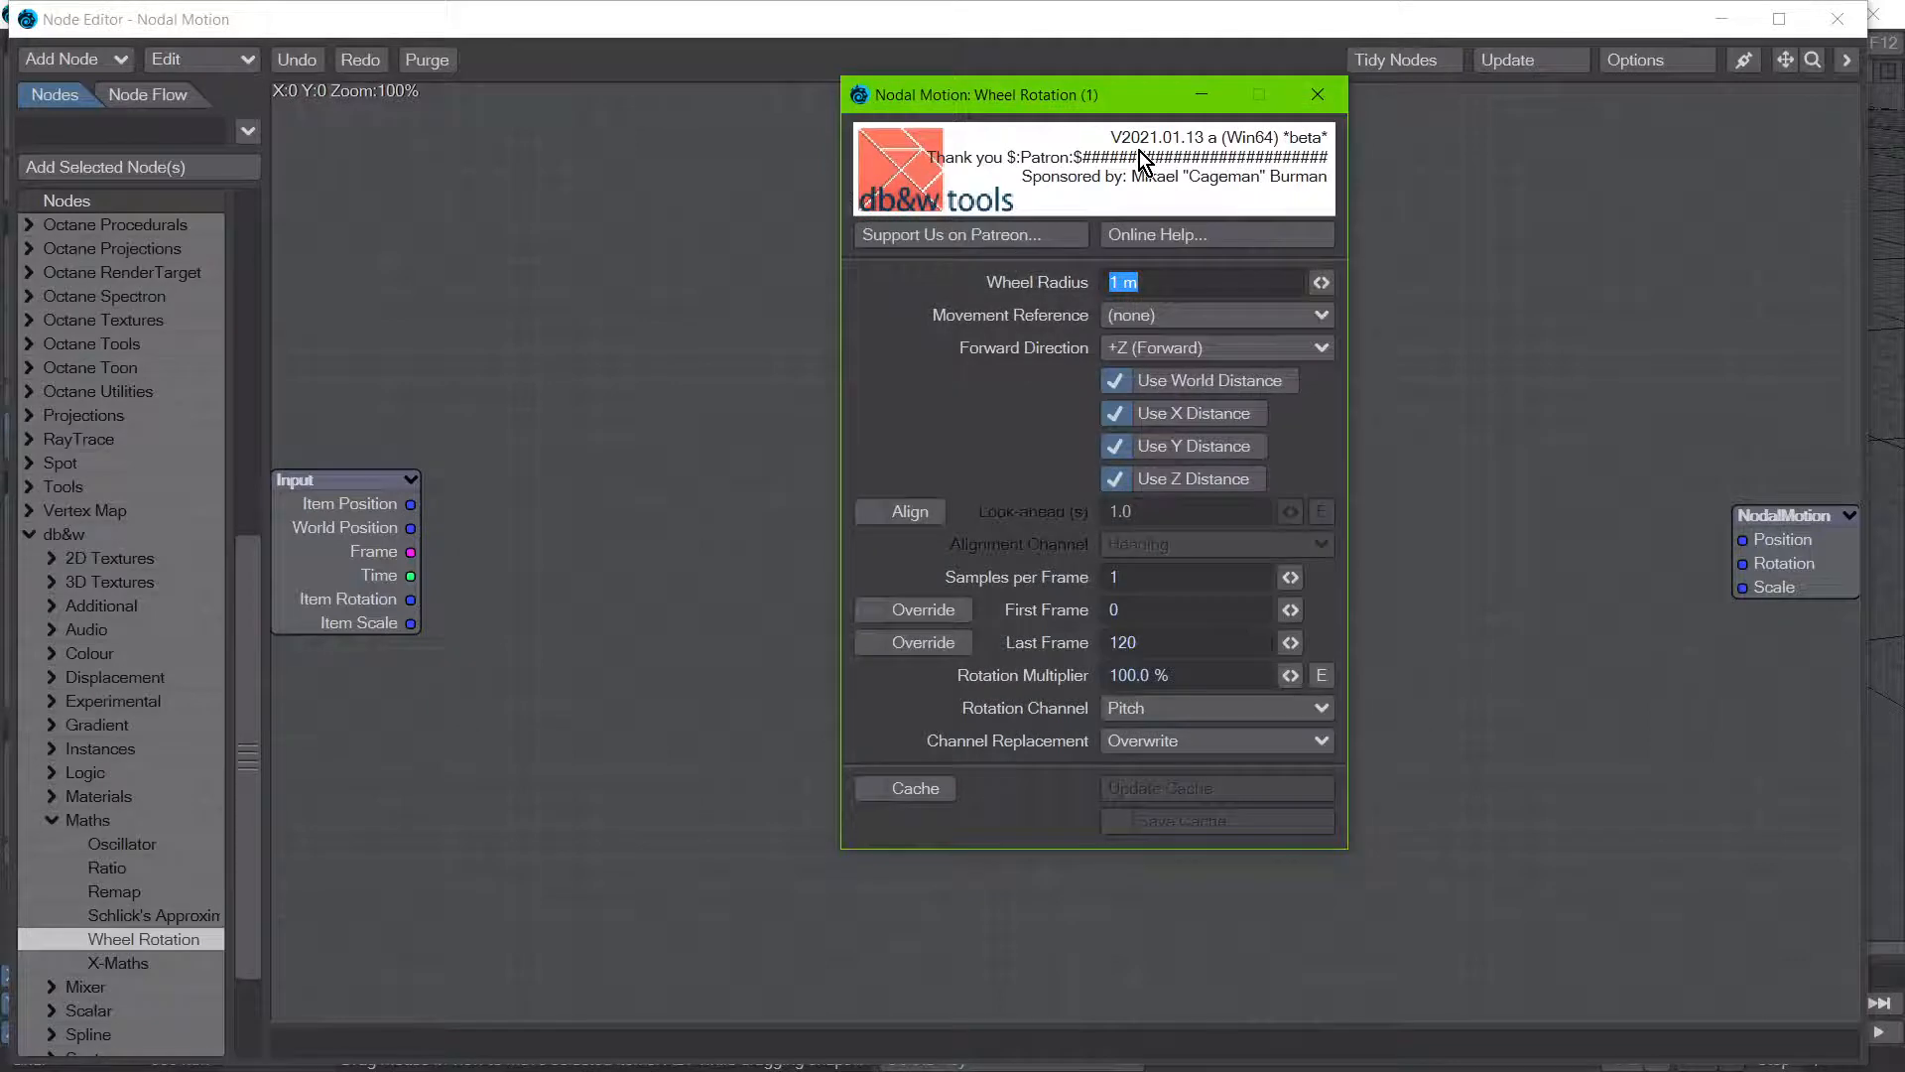
text(600 mm)
click(1169, 313)
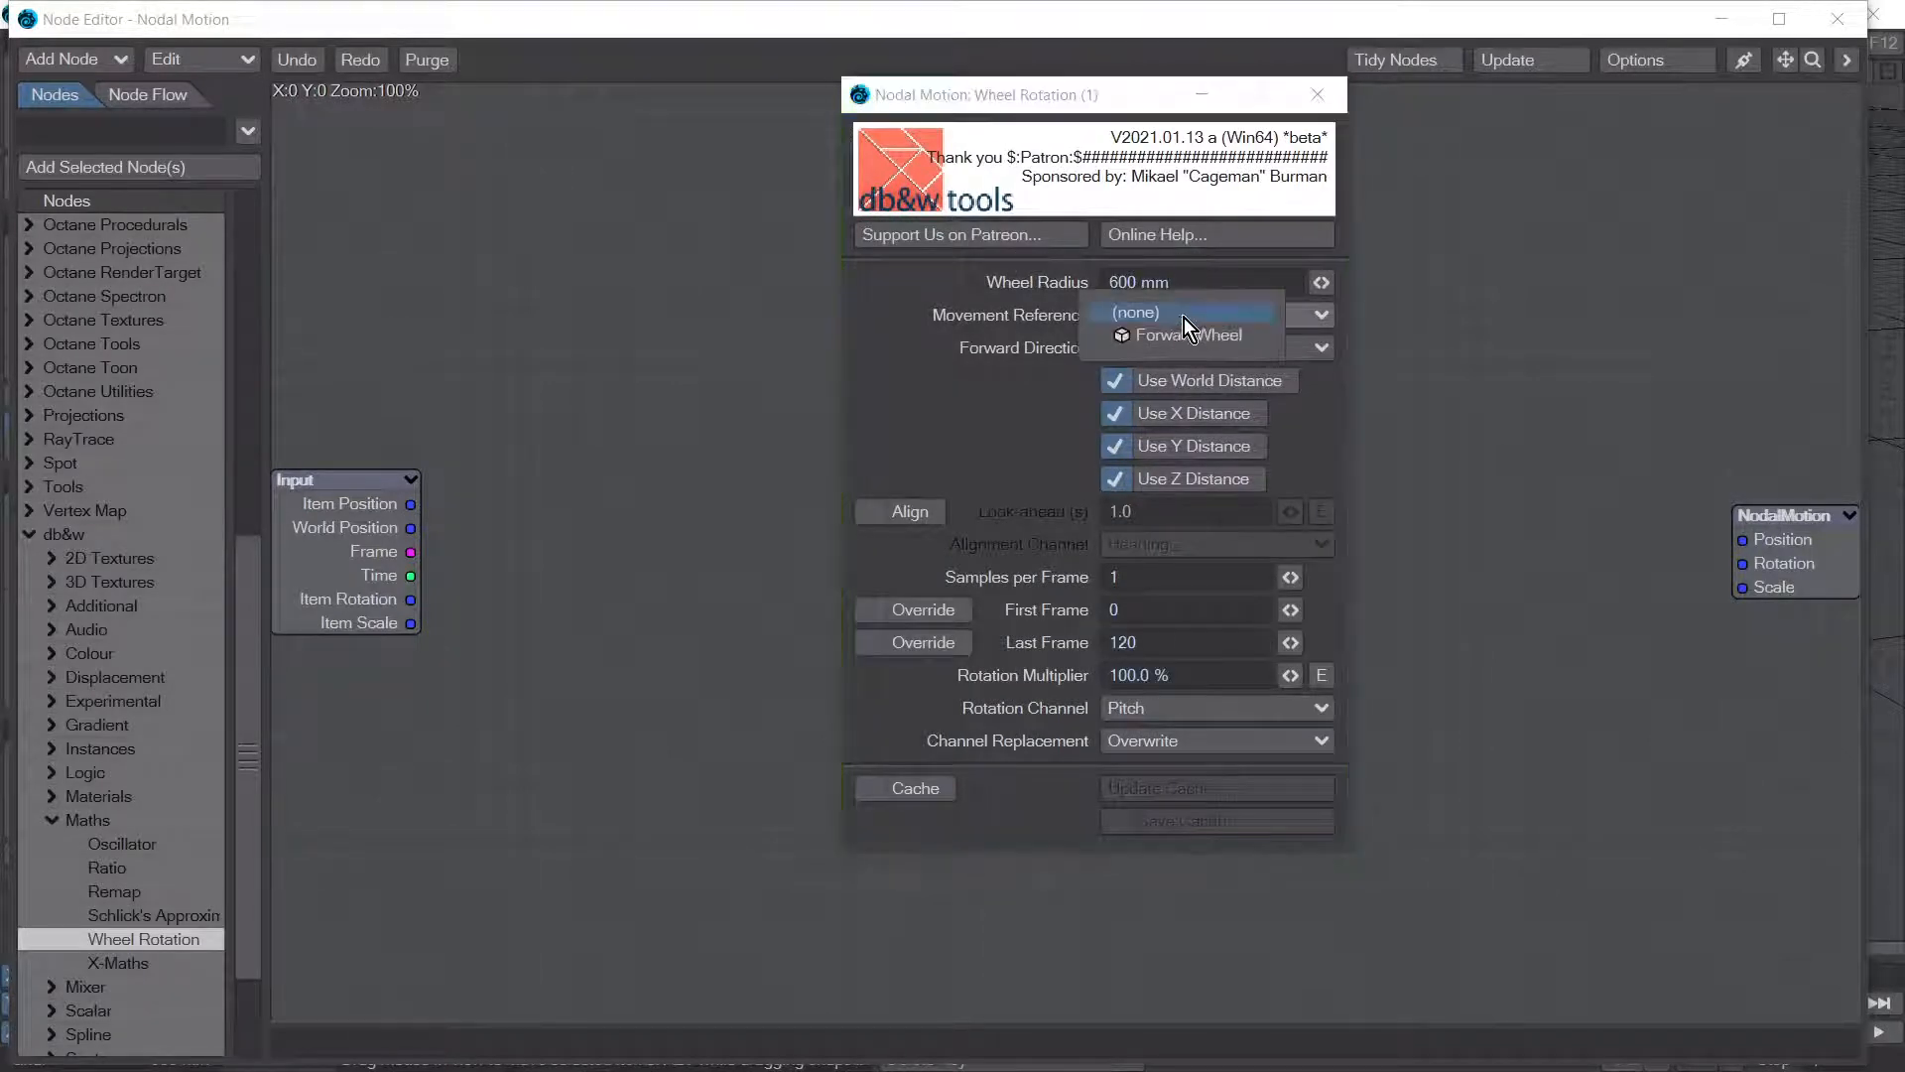
click(1191, 338)
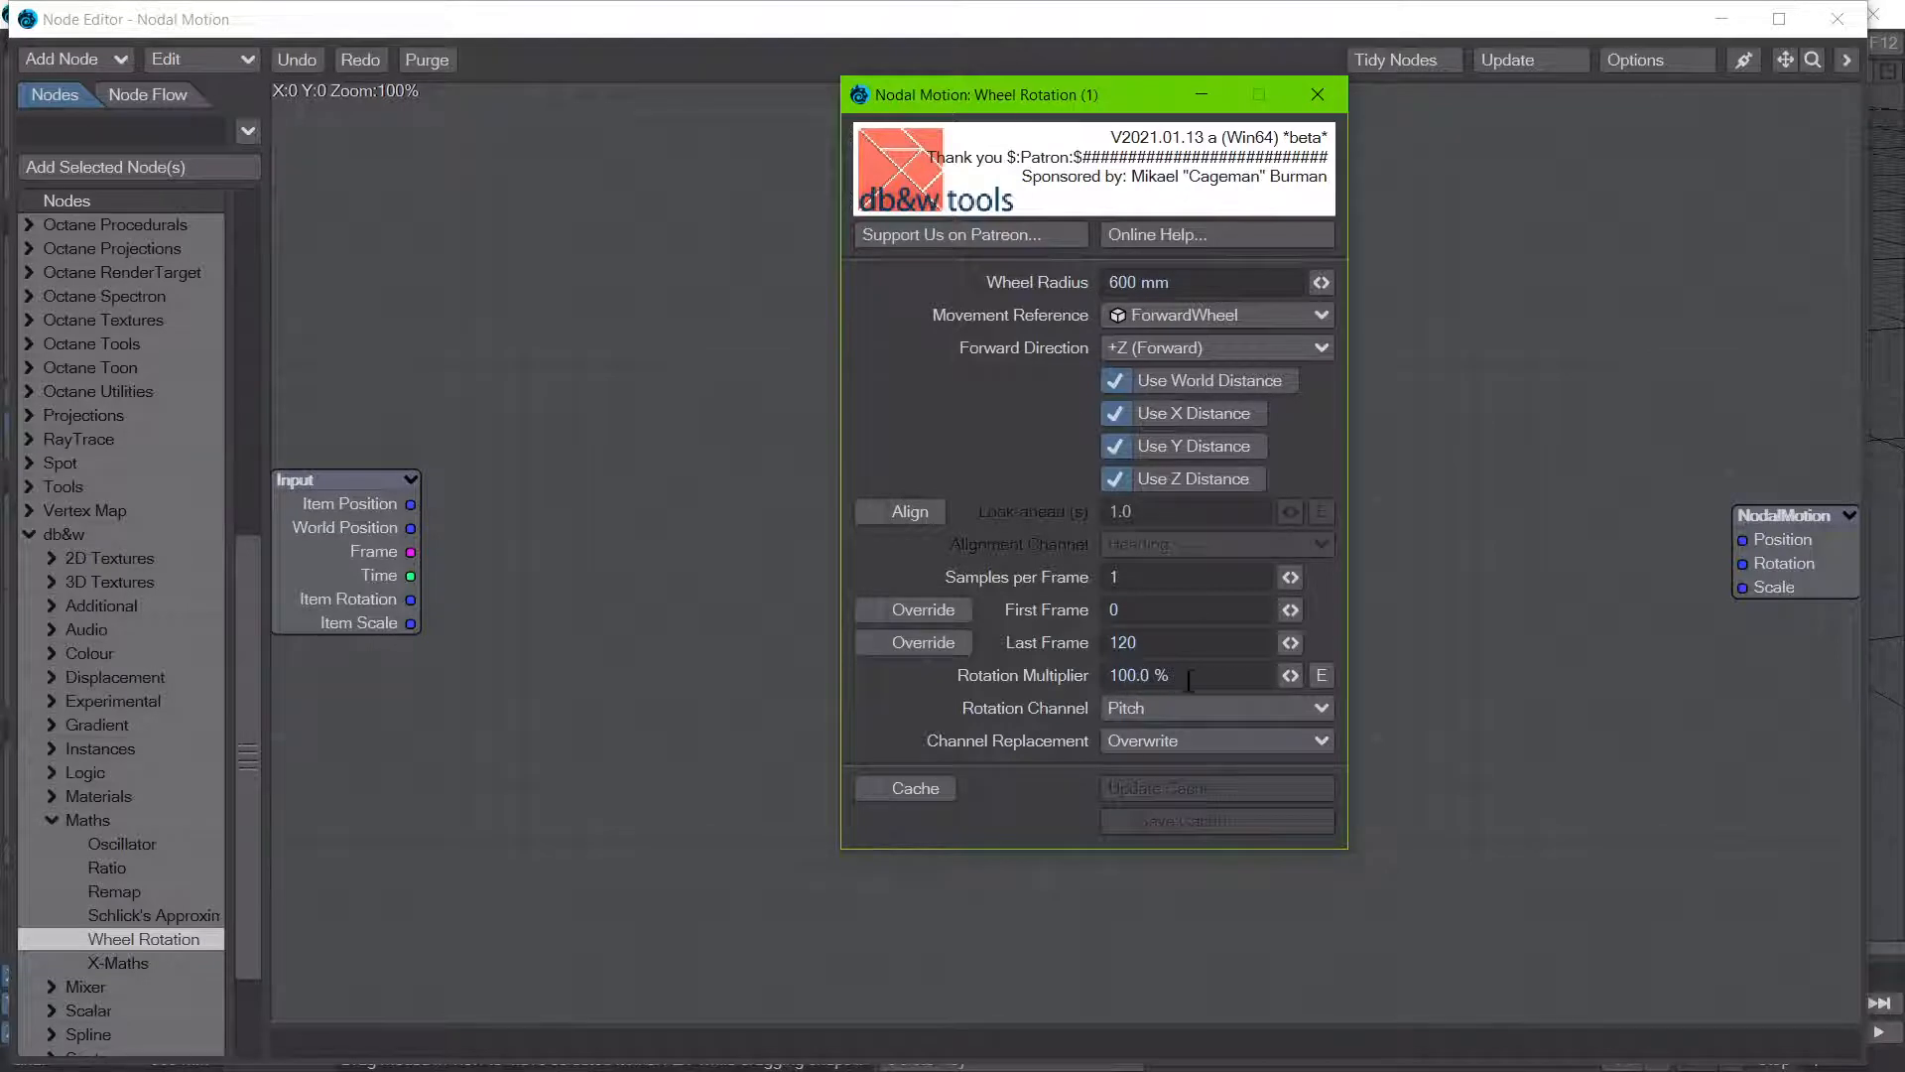
click(1317, 94)
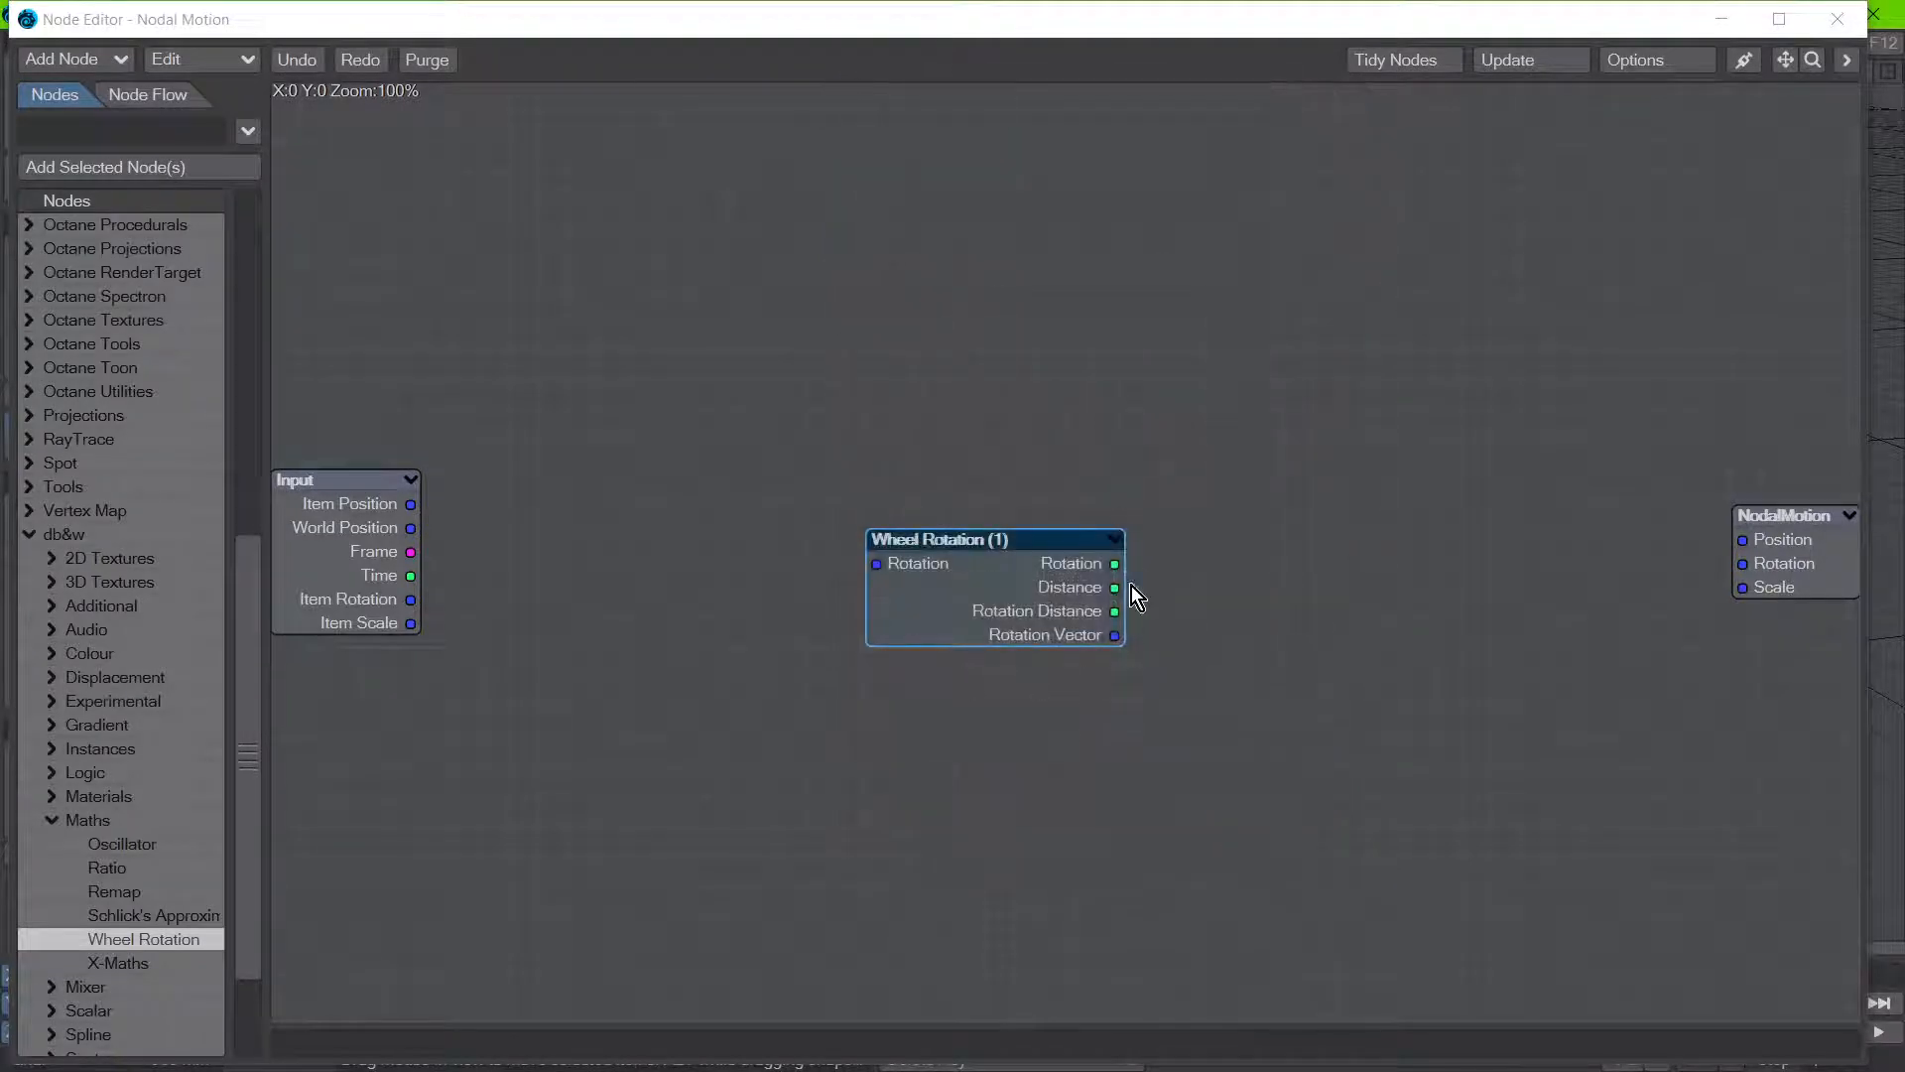
Step: Connect the Wheel Rotation node's Rotation Vector output to the NodalMotion Rotation input and recheck the node's settings
drag(1115, 637, 1808, 576)
double_click(1044, 600)
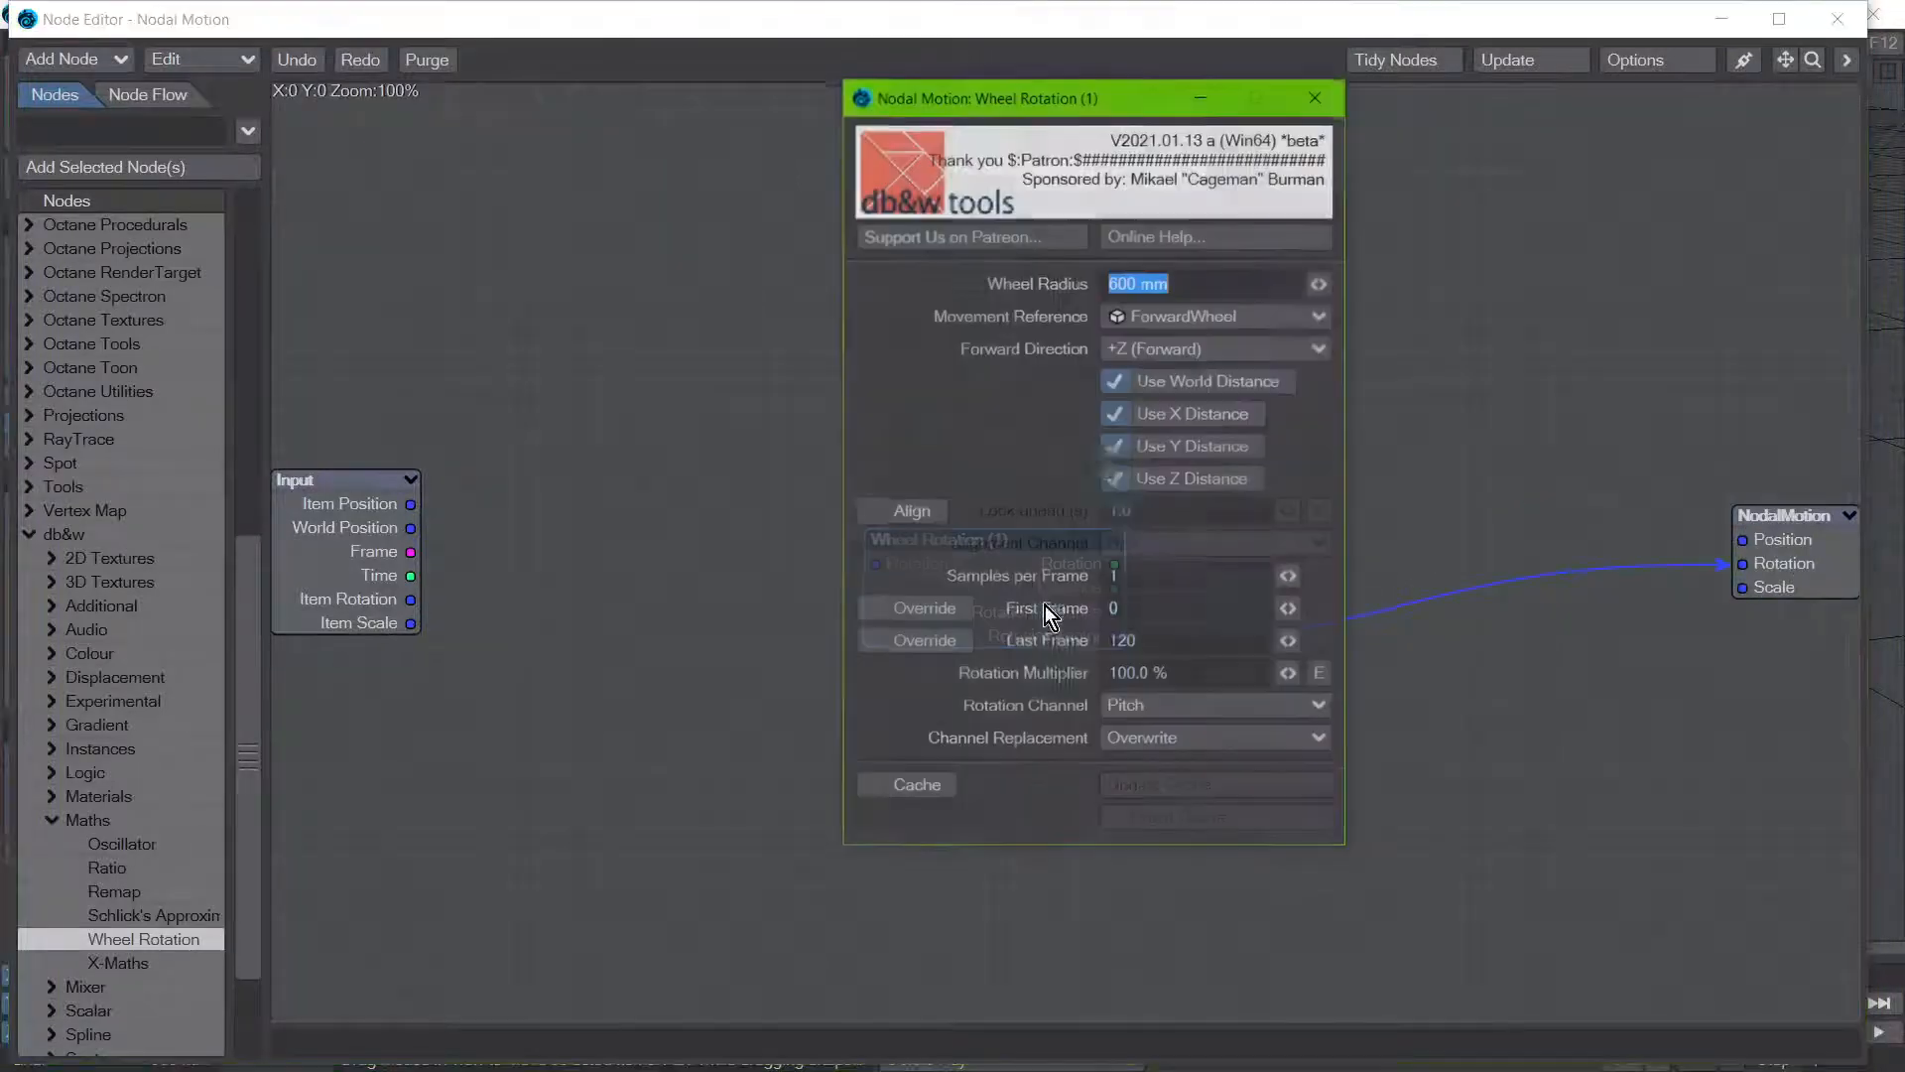
click(1315, 102)
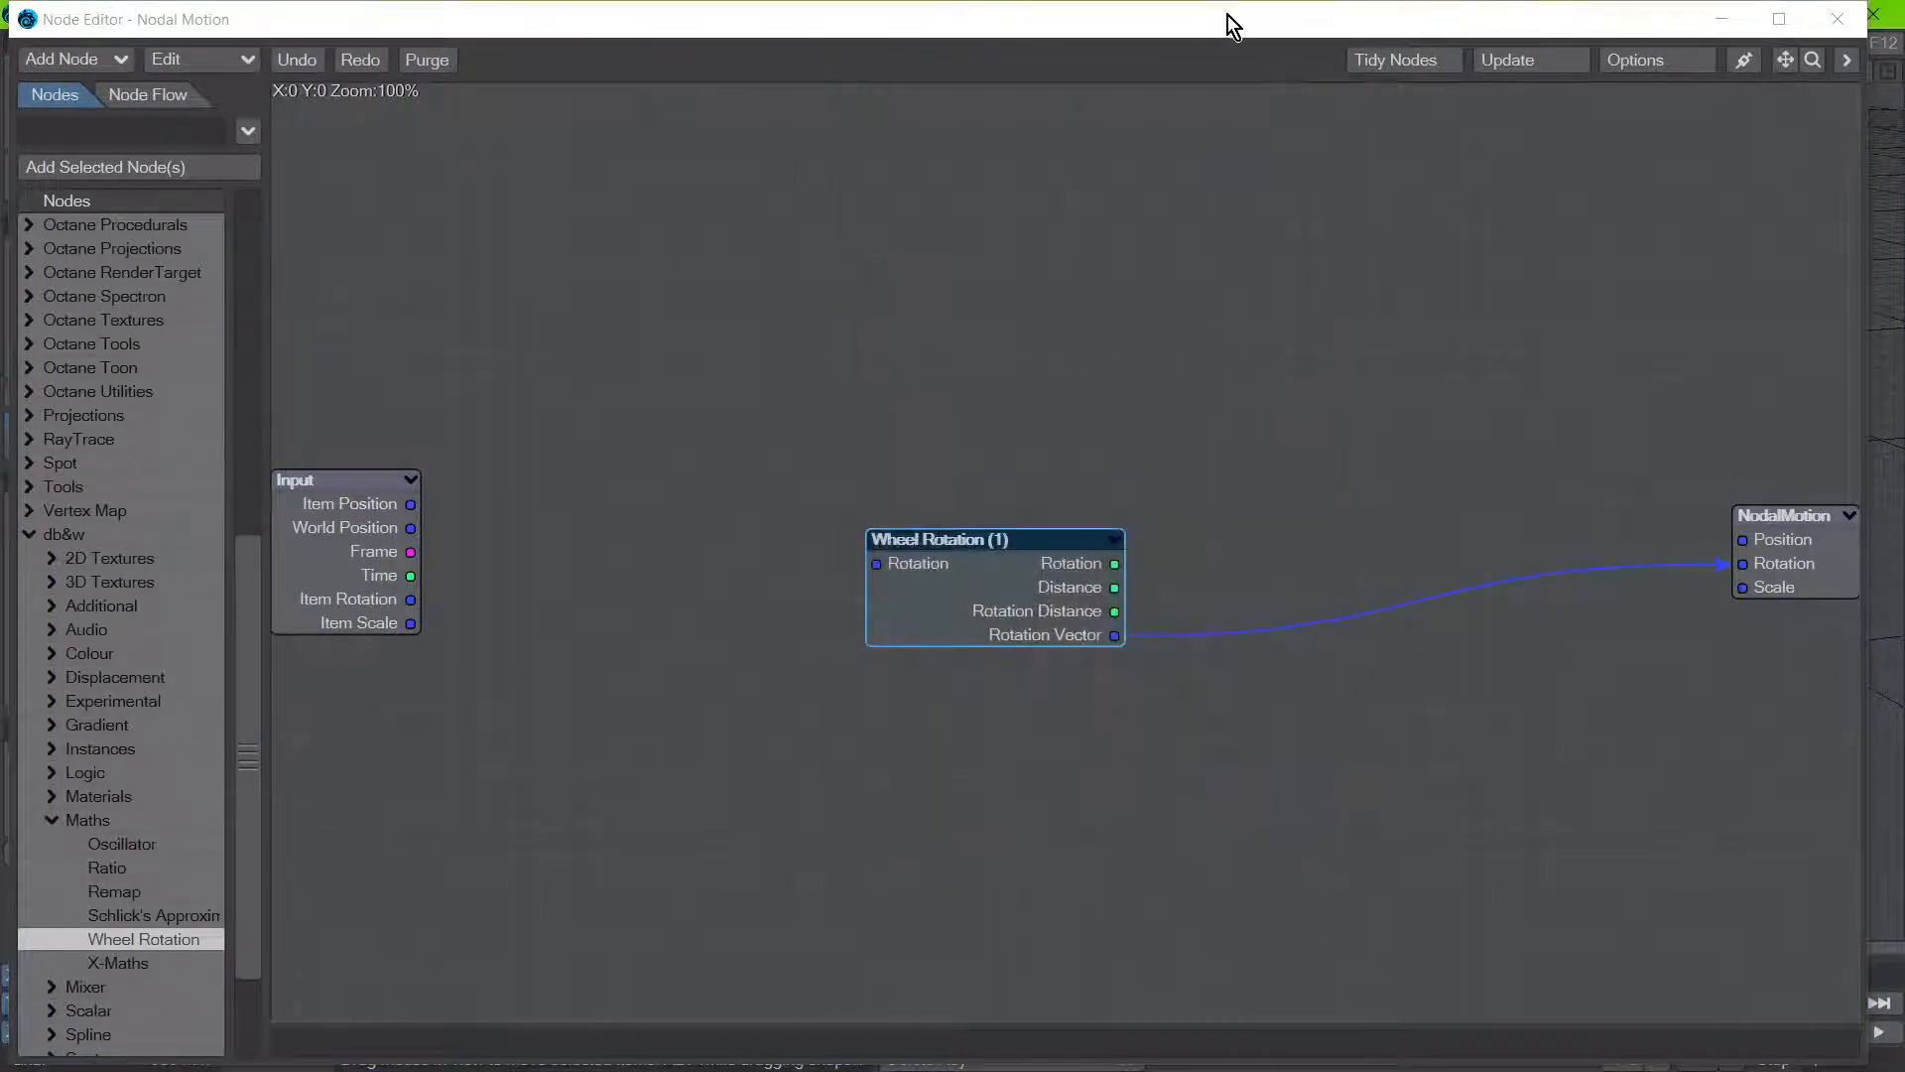
Step: Move the node editor and Motion Options out of view and scrub the timeline to examine the wheel's rolling motion
drag(1229, 14, 0, 555)
drag(318, 149, 0, 536)
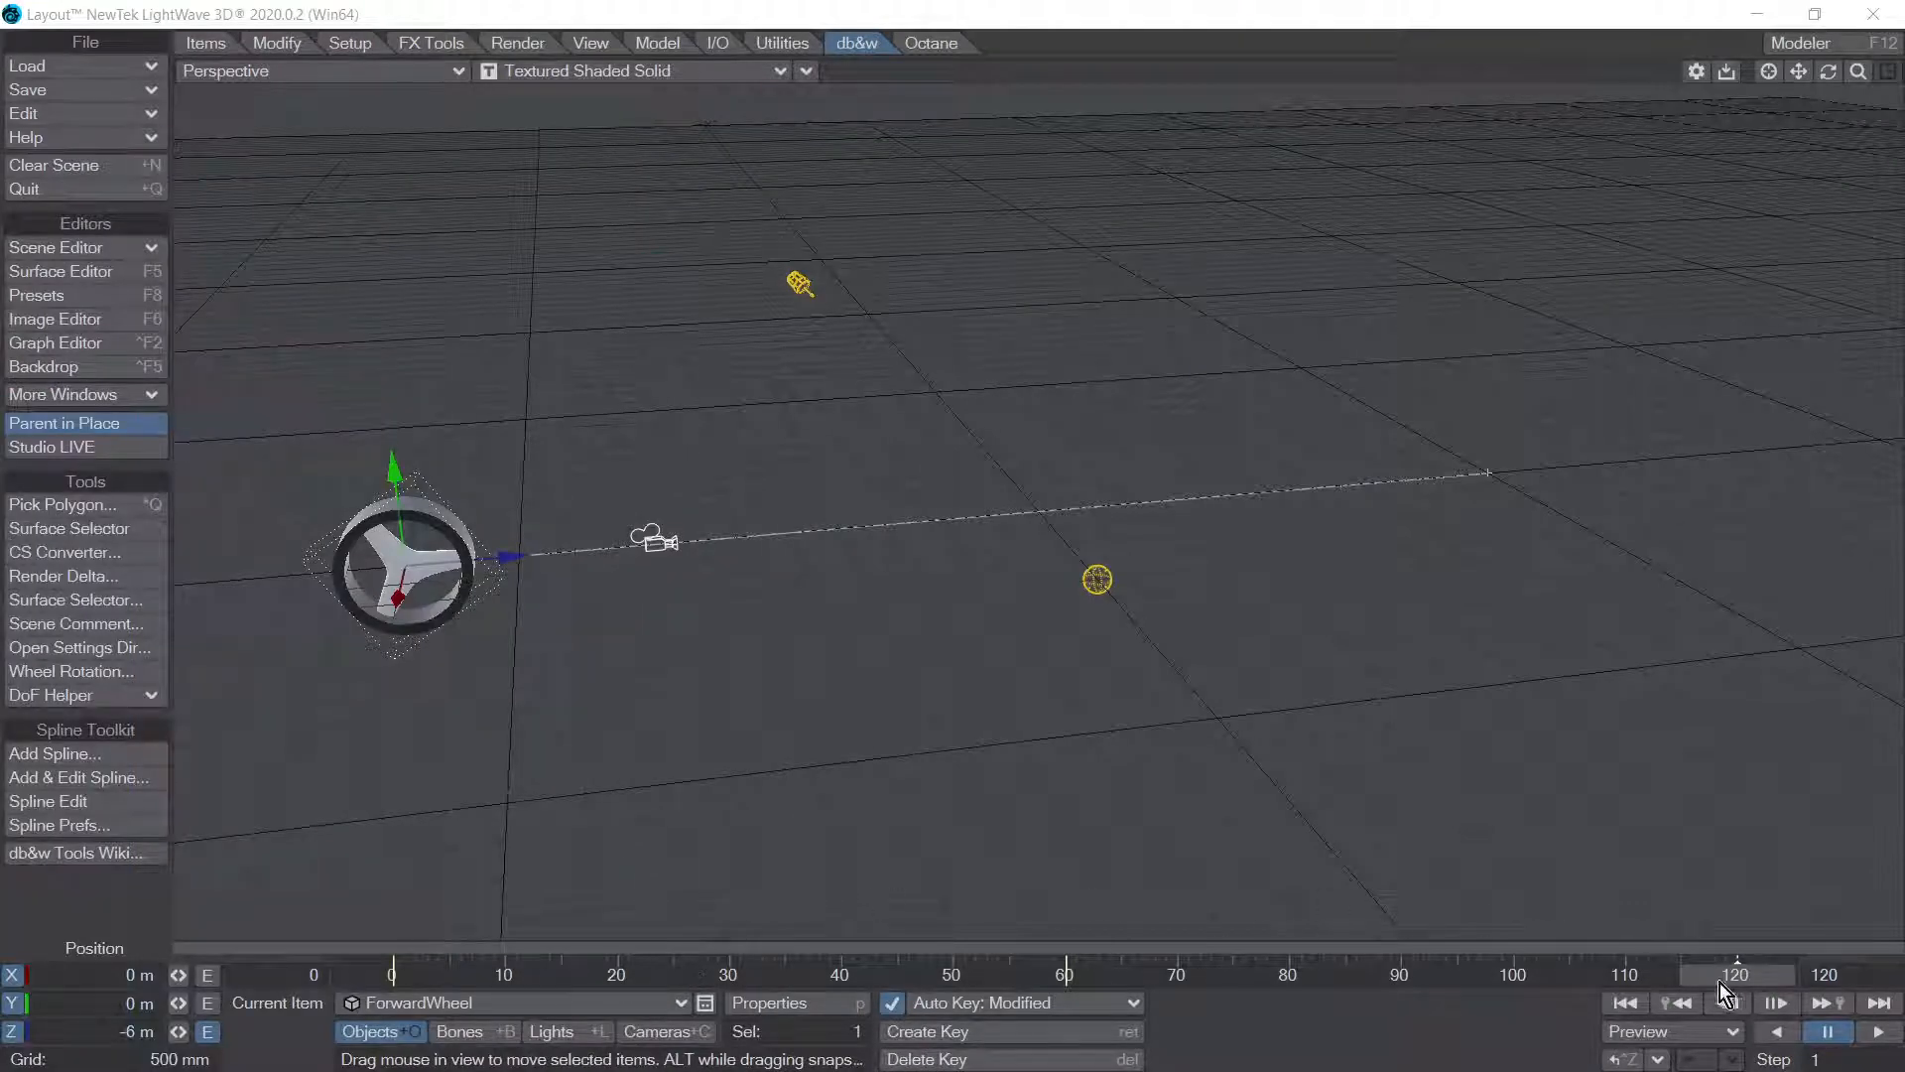
drag(1721, 983, 412, 982)
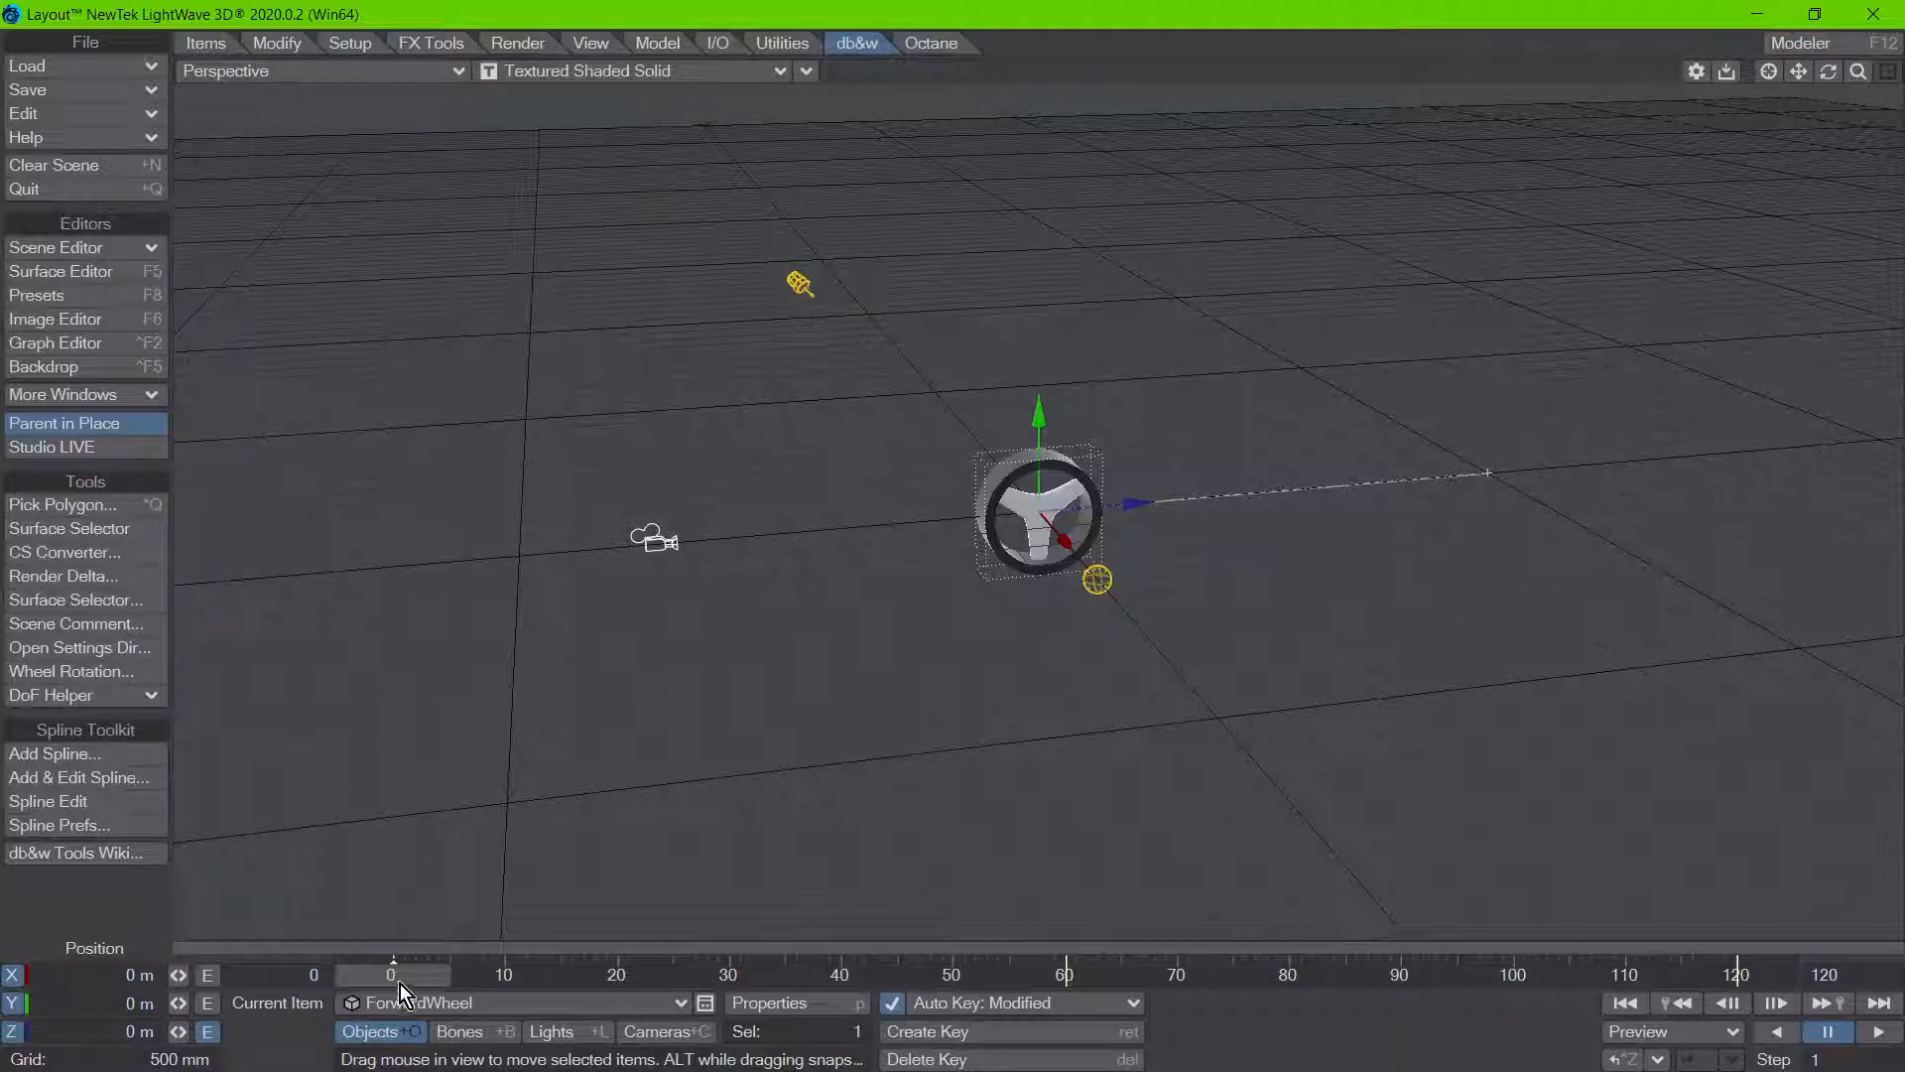
drag(392, 975, 1478, 975)
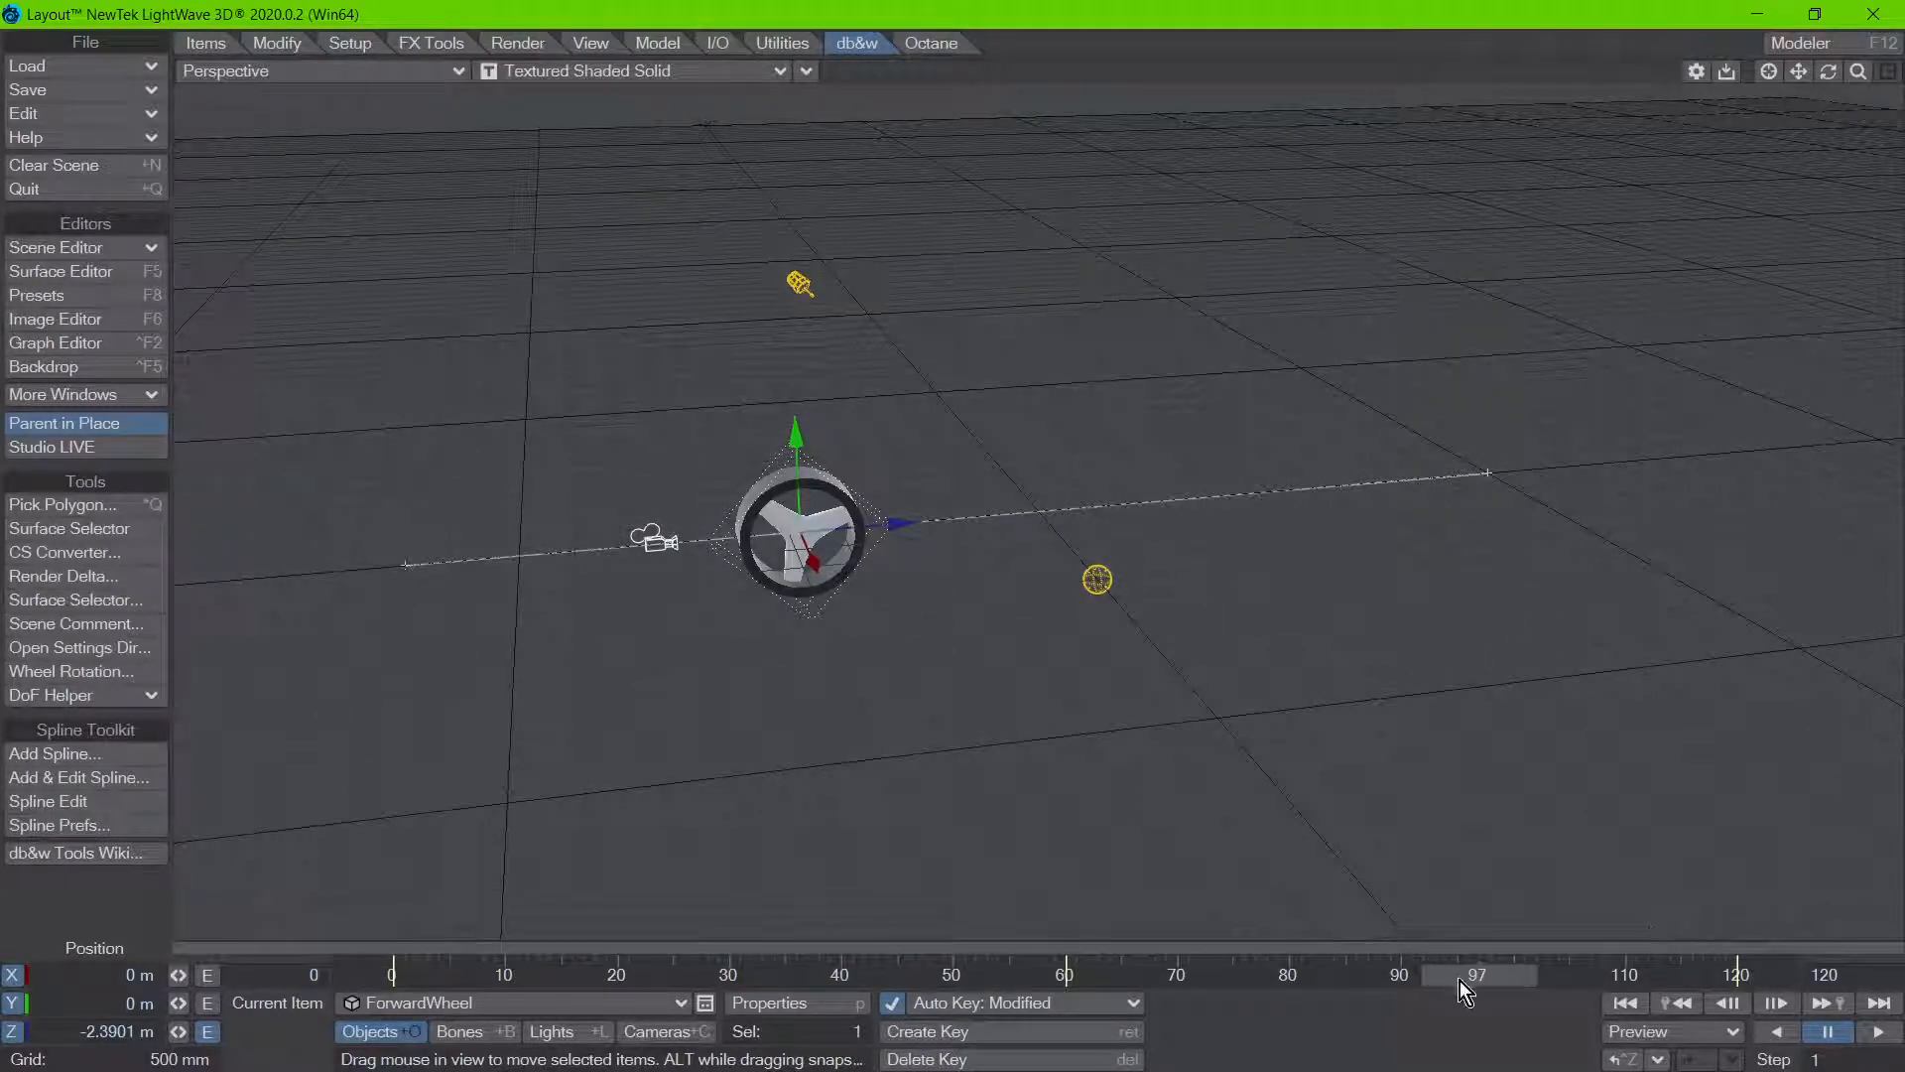
Step: Scrub between the early frames, the frame 60 keyframe and the return stretch to compare the wheel's forward and backward rolling
drag(1474, 978, 481, 975)
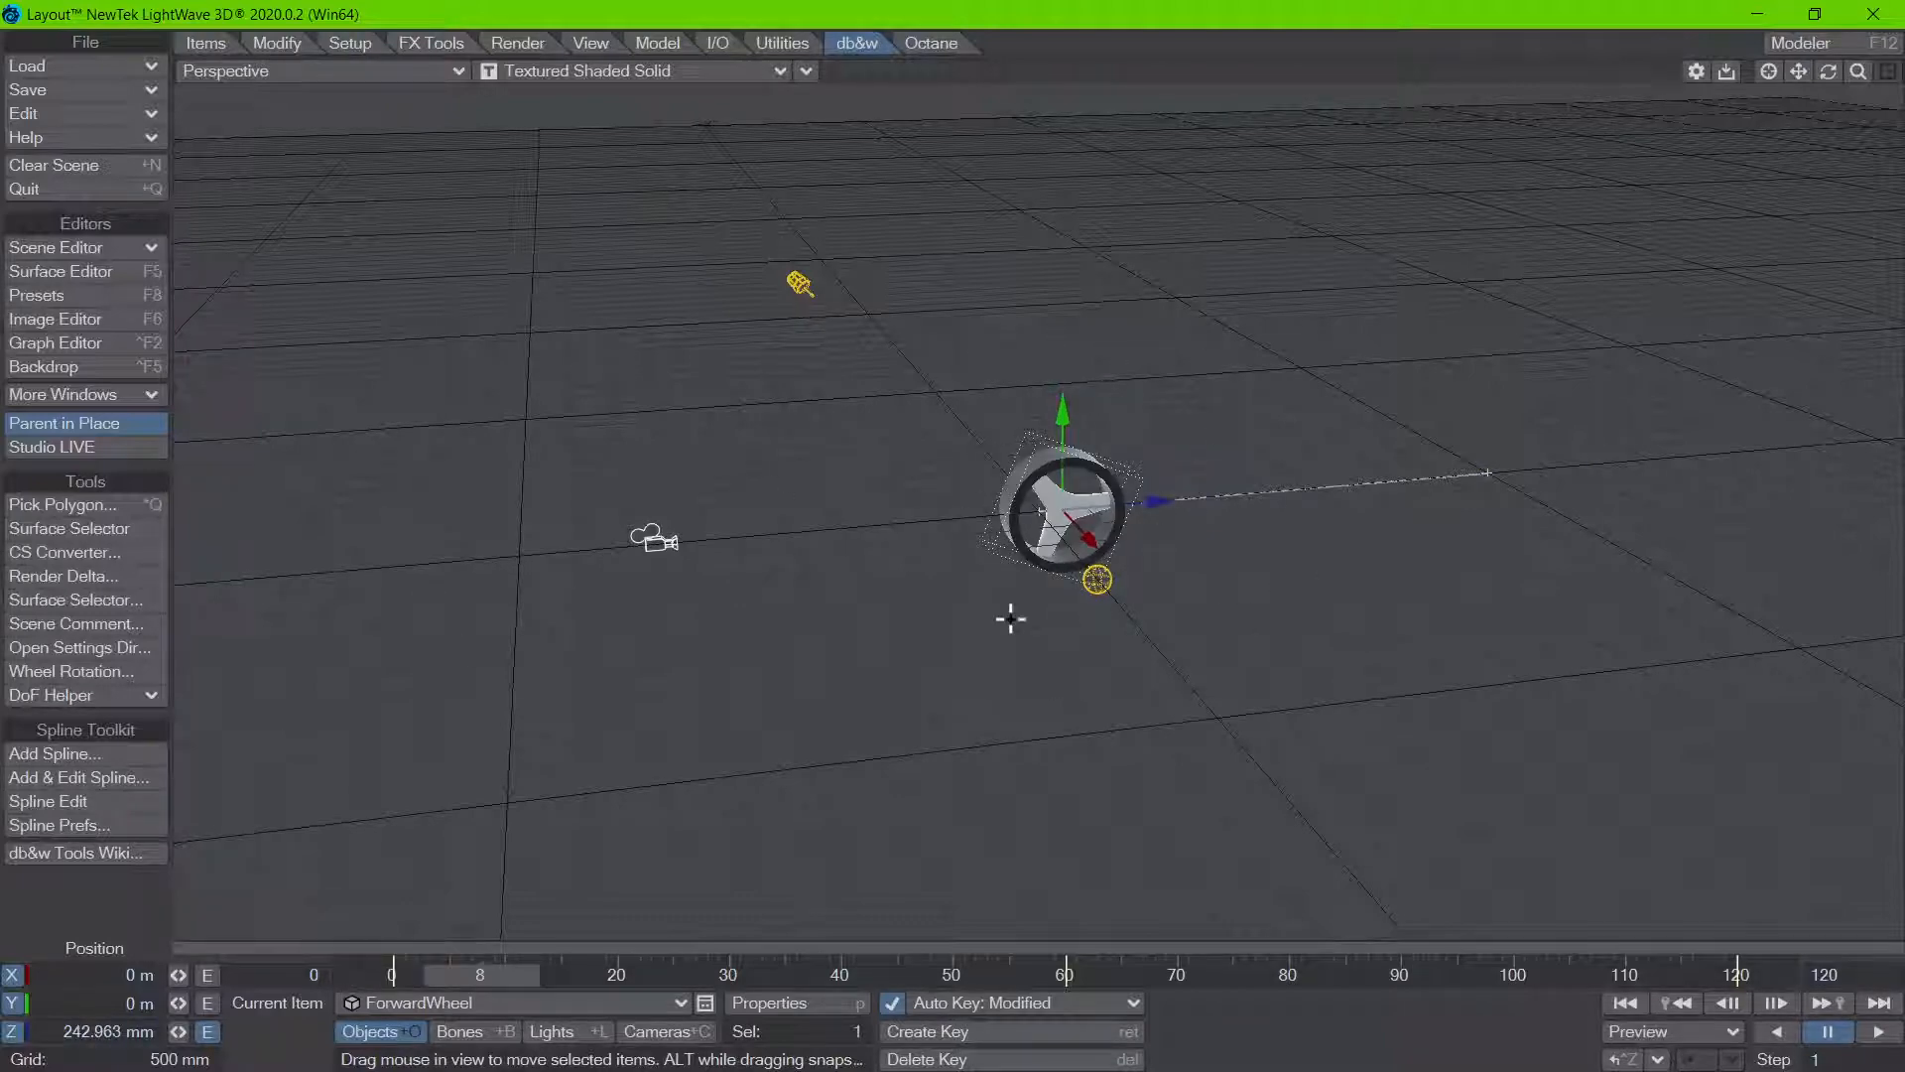
drag(480, 975, 1067, 974)
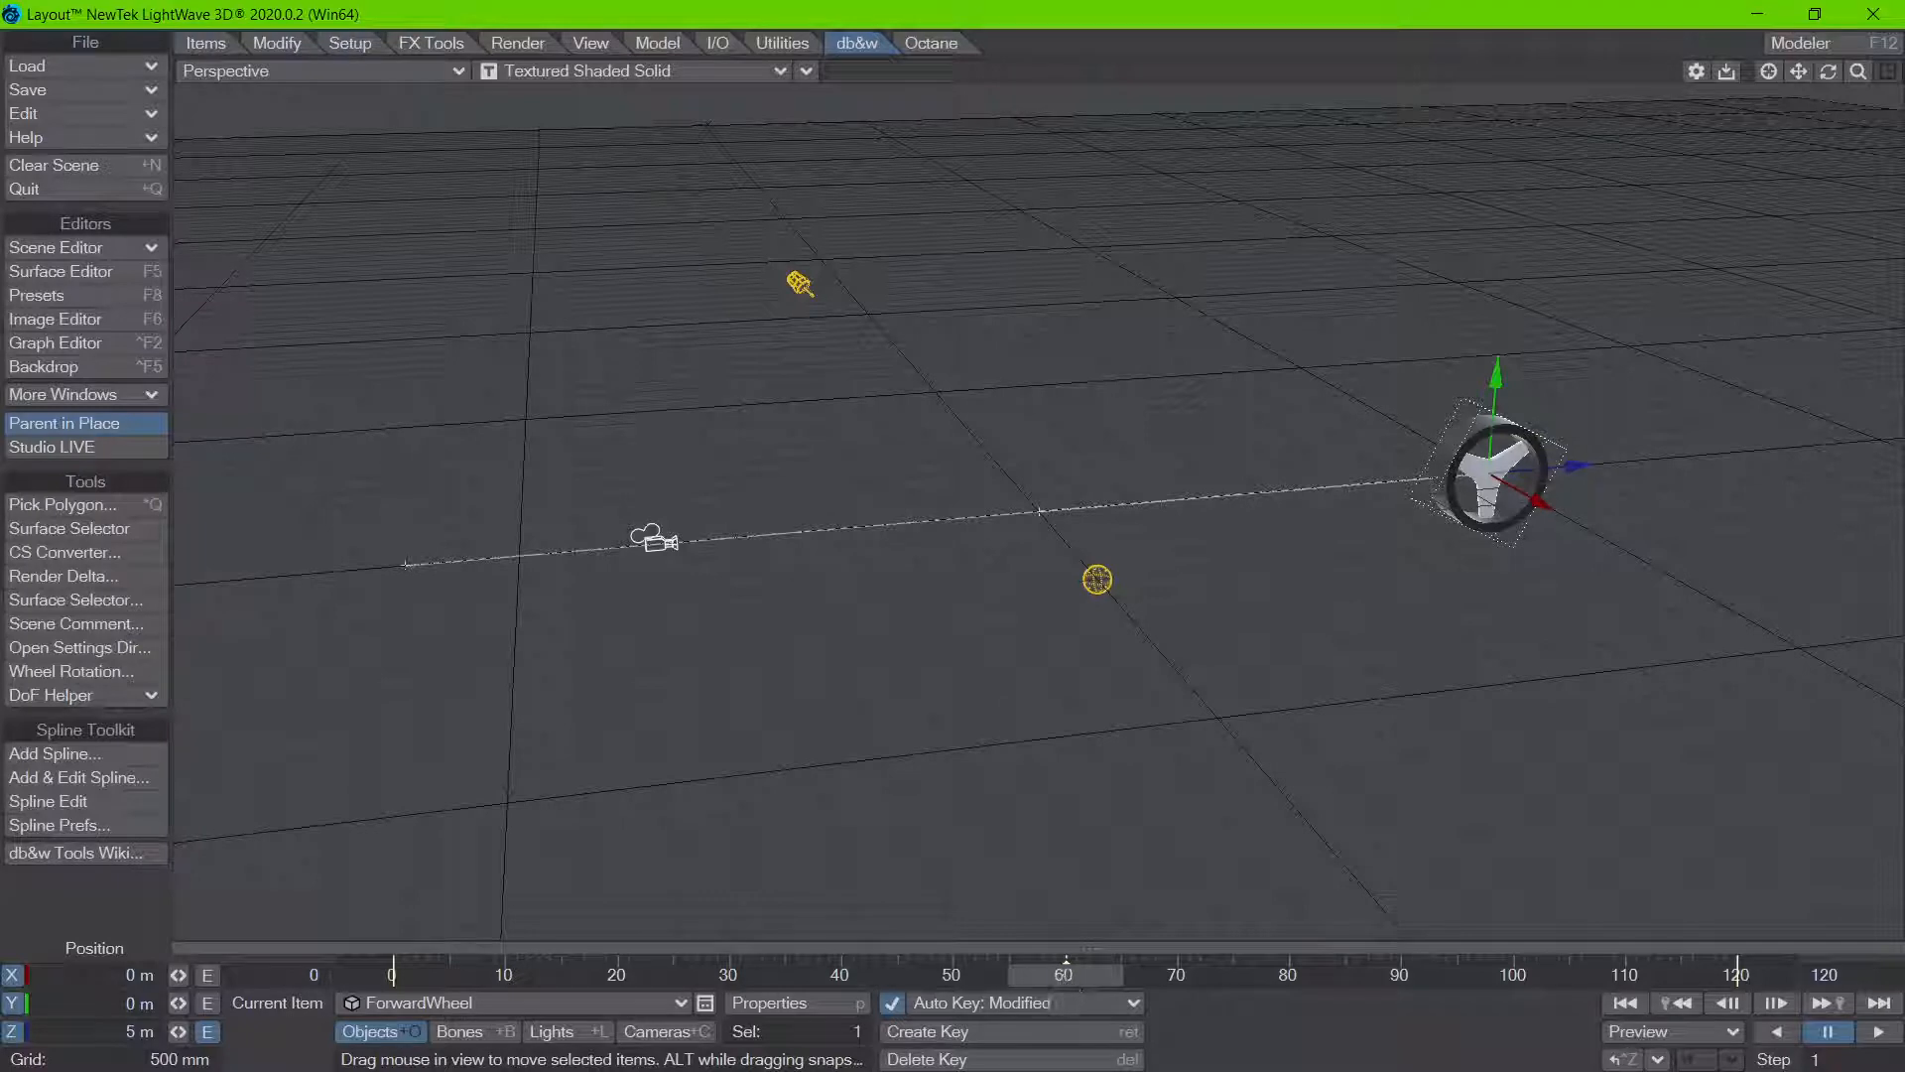
mouse_move(1065, 974)
mouse_down()
mouse_move(1590, 975)
mouse_move(1095, 975)
mouse_up()
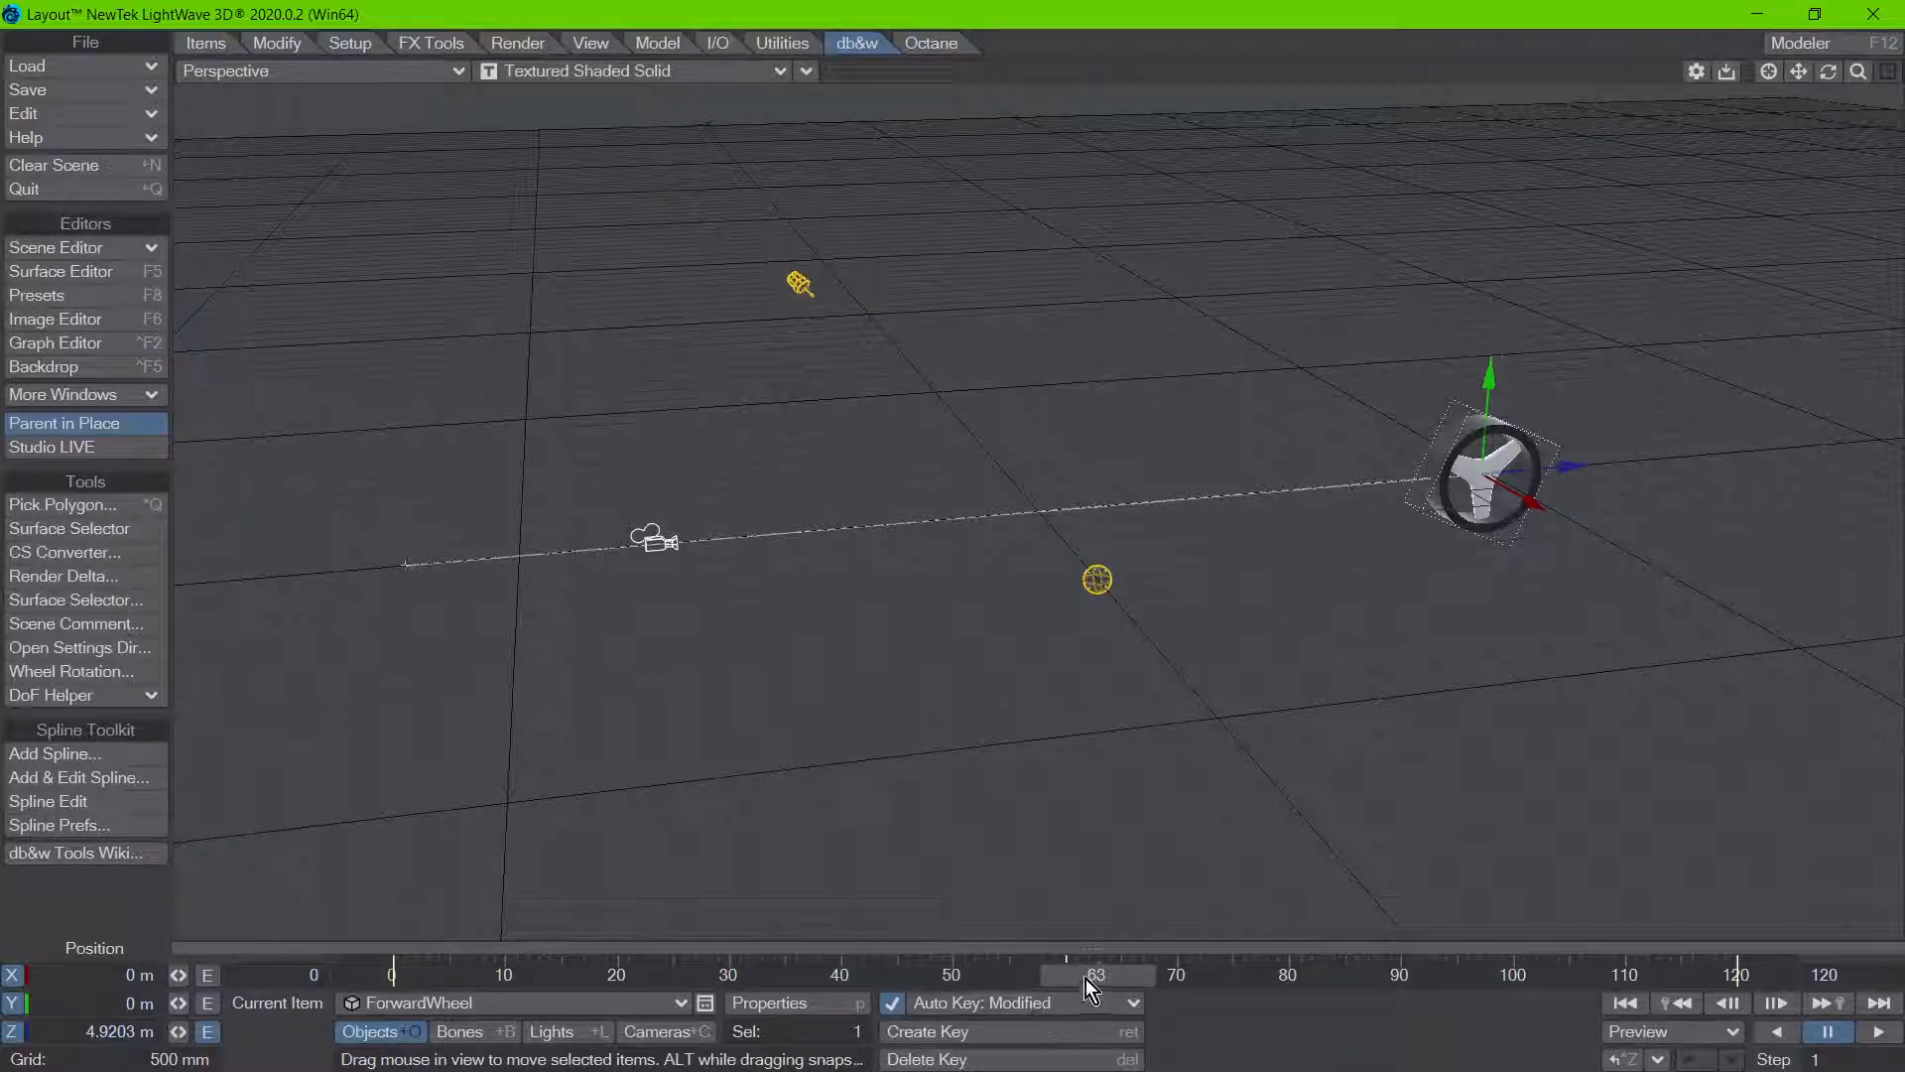
drag(1083, 974, 1185, 973)
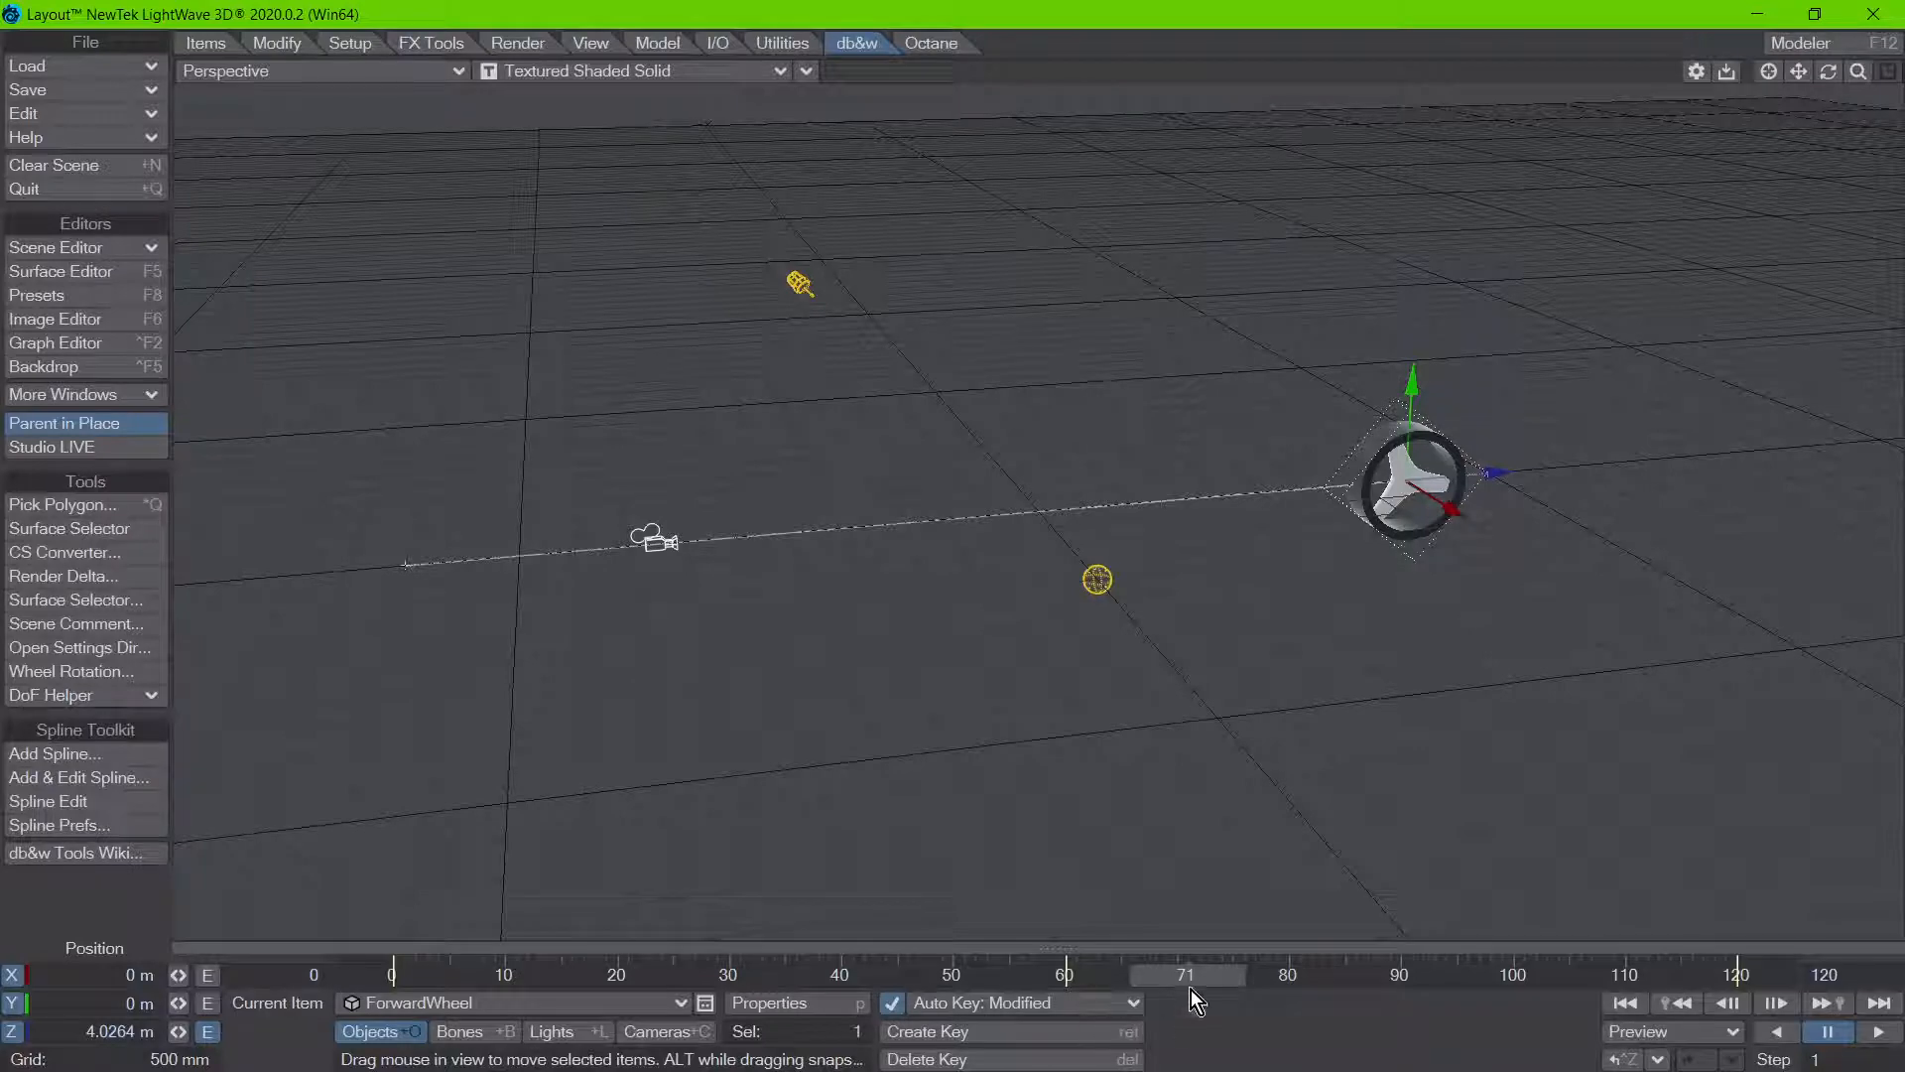
drag(1186, 973, 1534, 973)
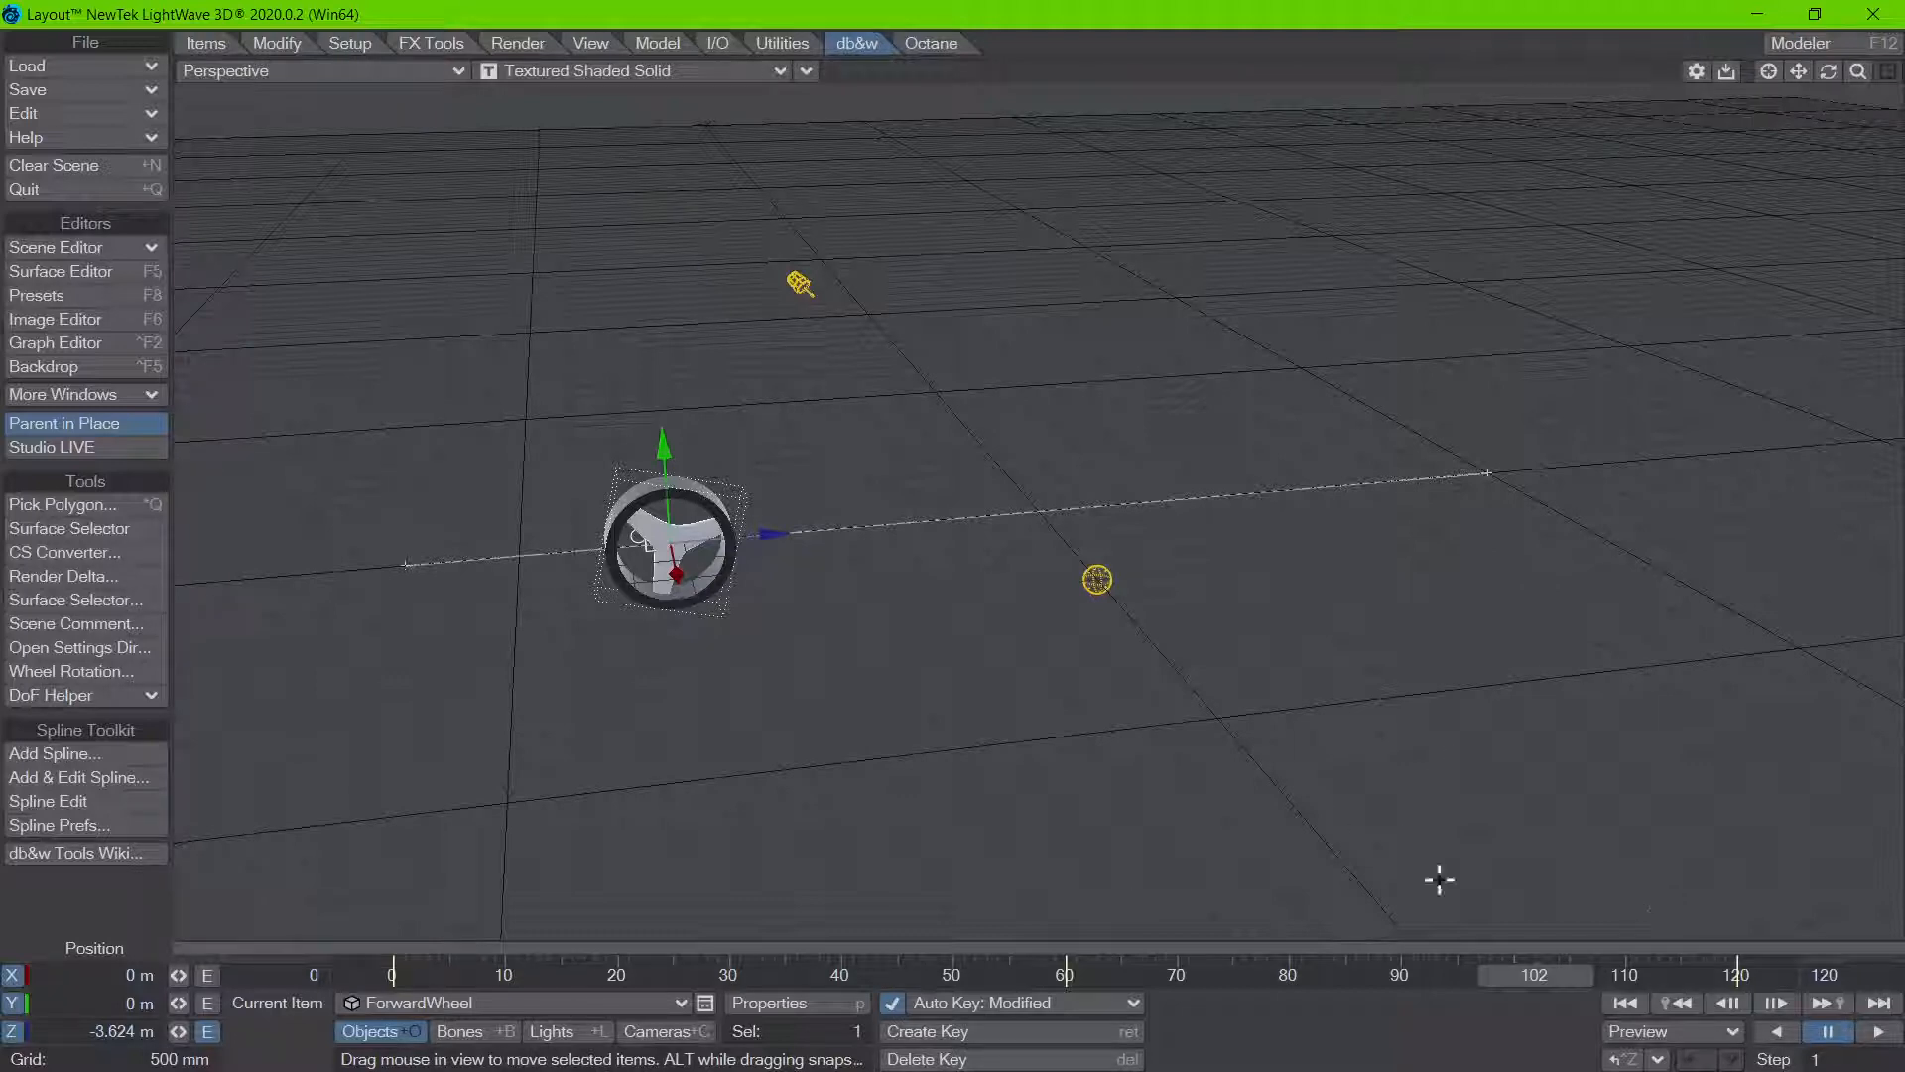
Step: At frame 60, move ForwardWheel sideways along X to about 4.94 m
drag(1536, 974, 1022, 974)
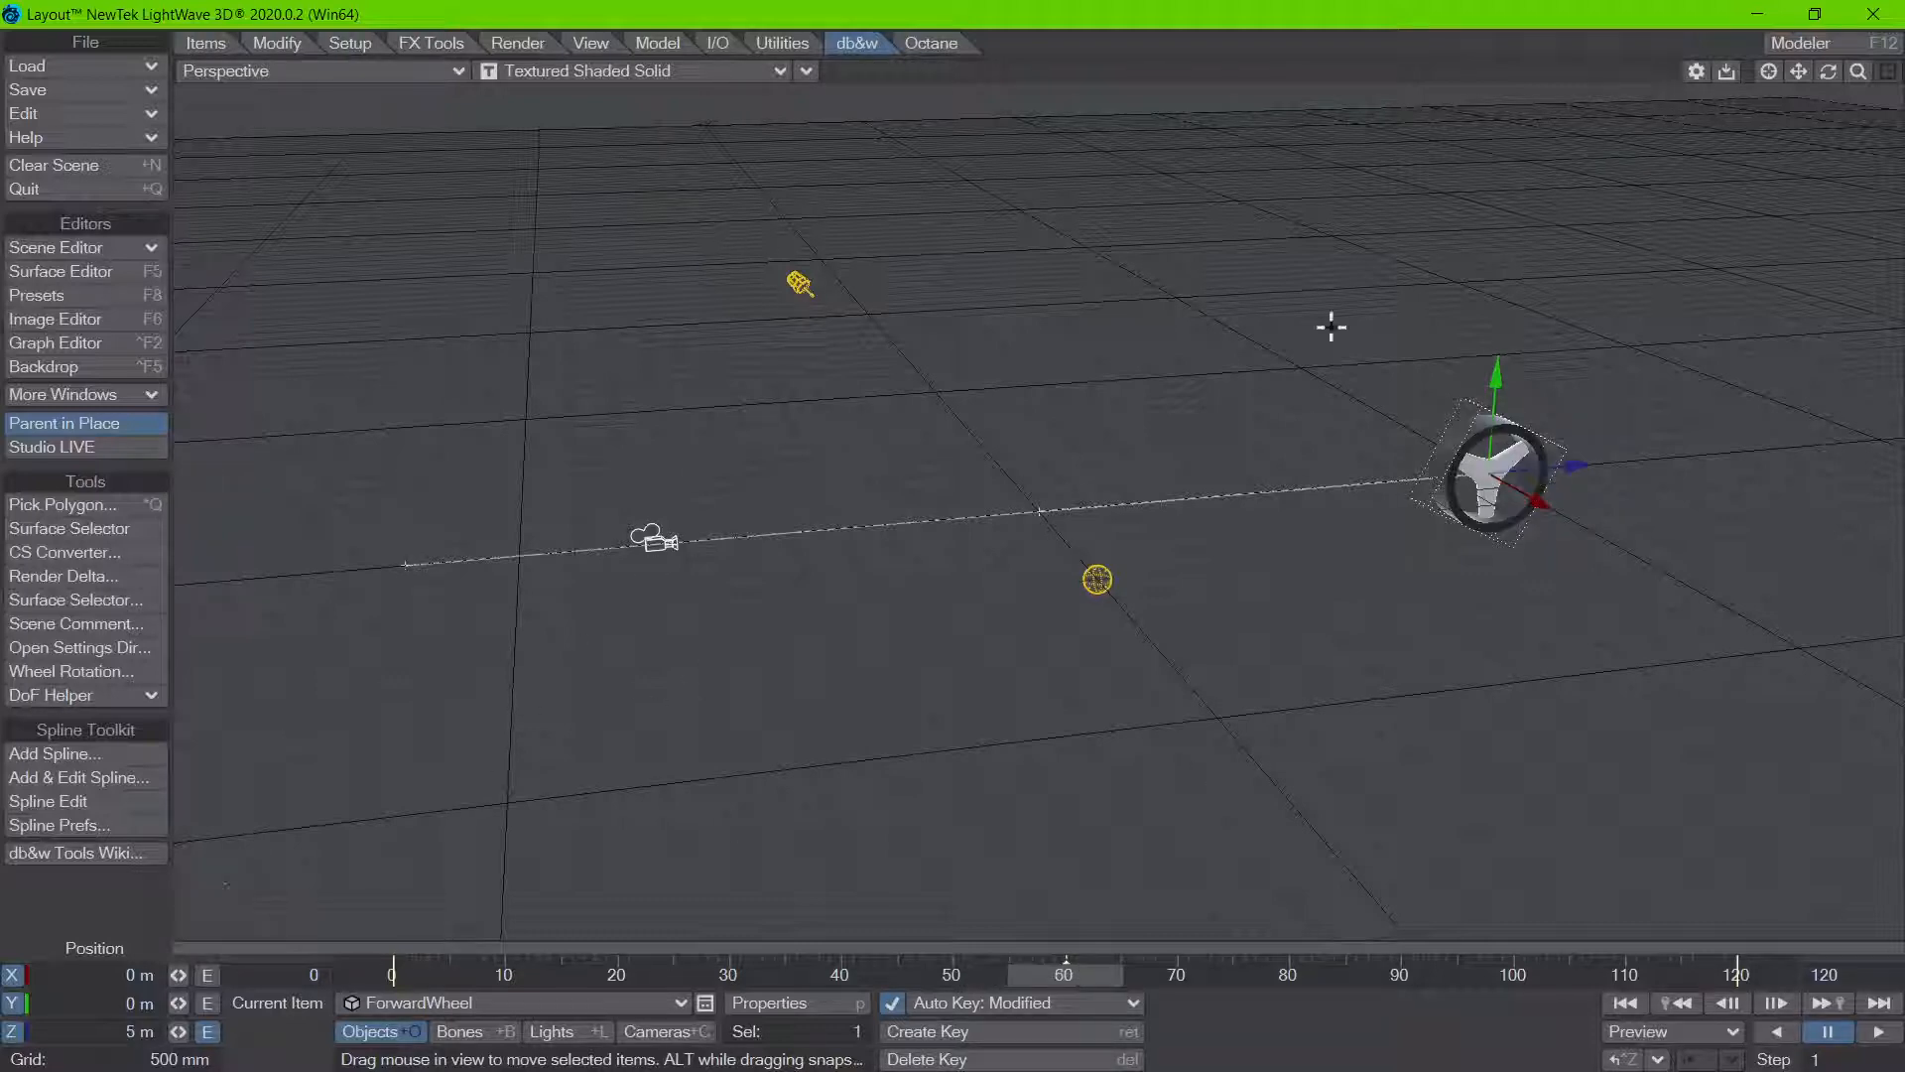
drag(1590, 504, 1174, 784)
drag(1330, 658, 1309, 713)
drag(430, 773, 1157, 521)
Step: At the frame 120 keyframe, set ForwardWheel's X position to 0 m so the motion path curves
key(shift+Right)
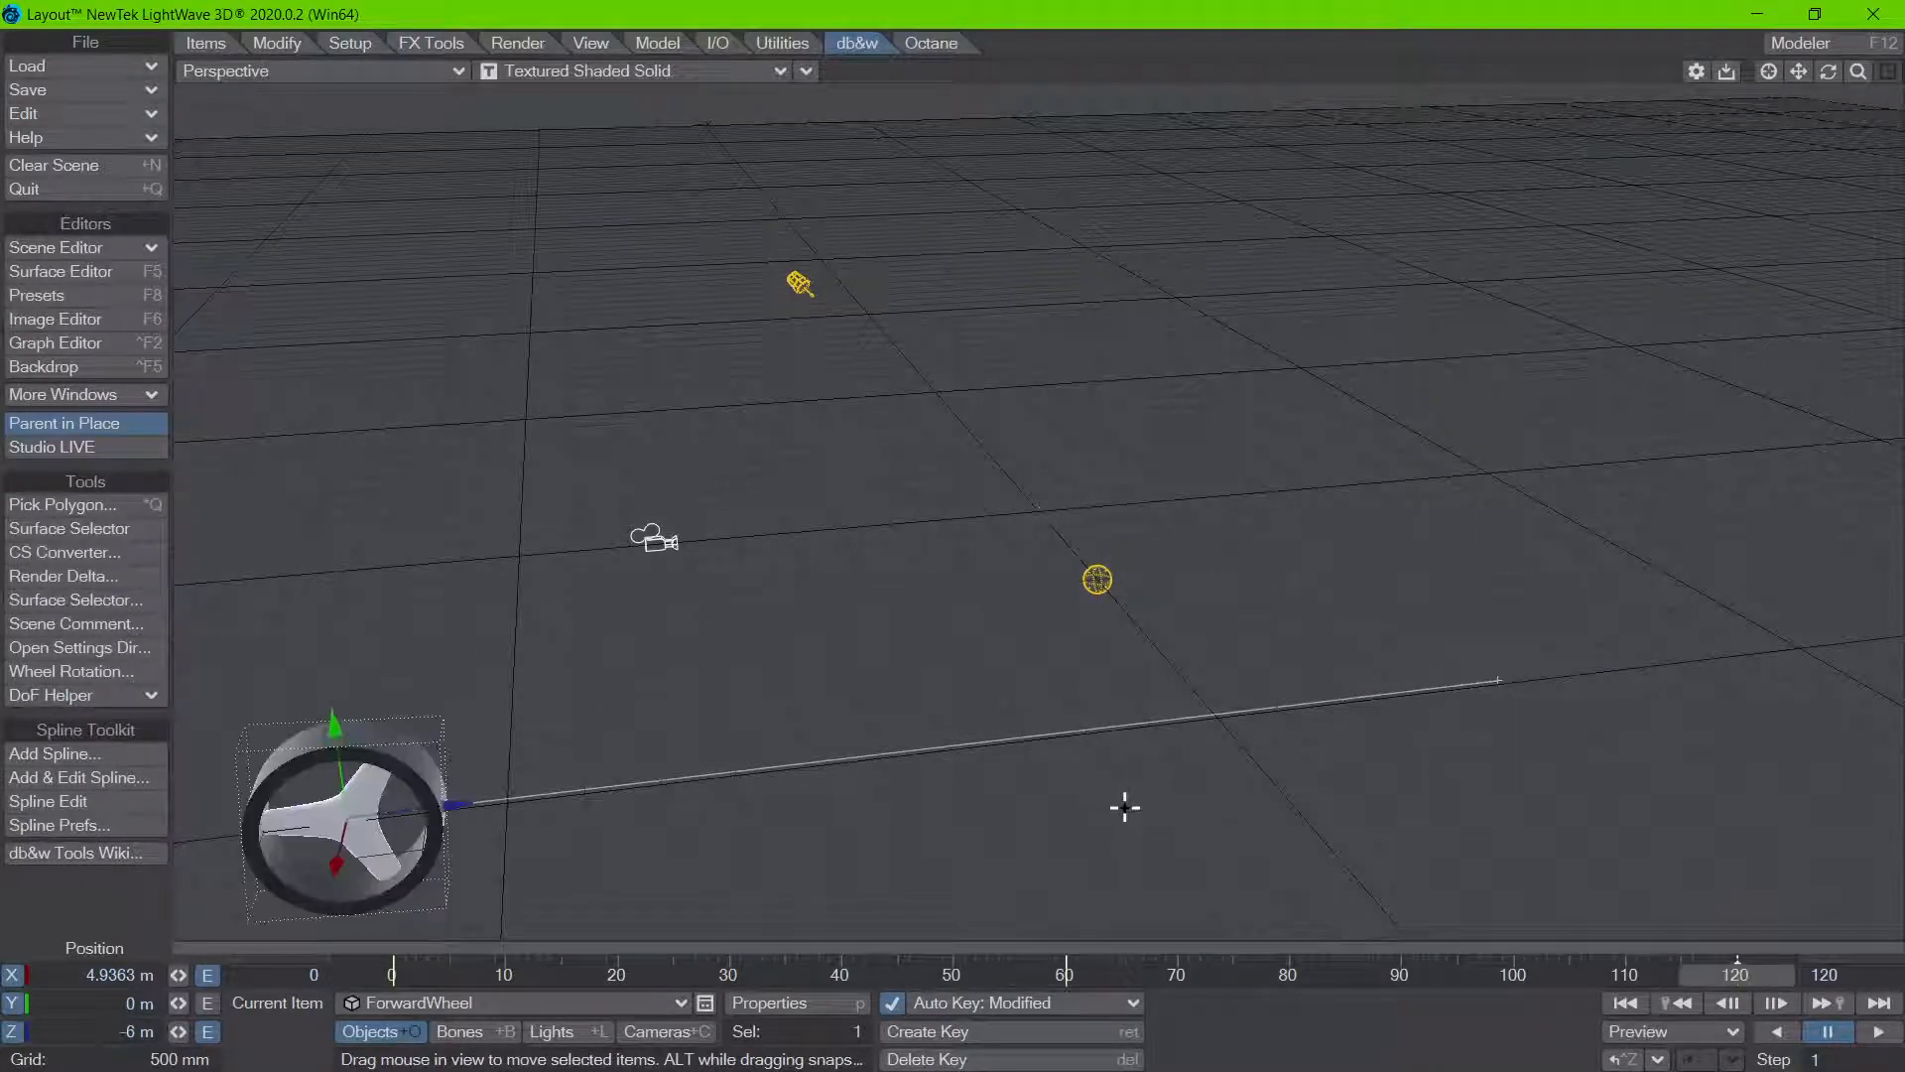
click(84, 974)
text(0)
key(Tab)
key(Return)
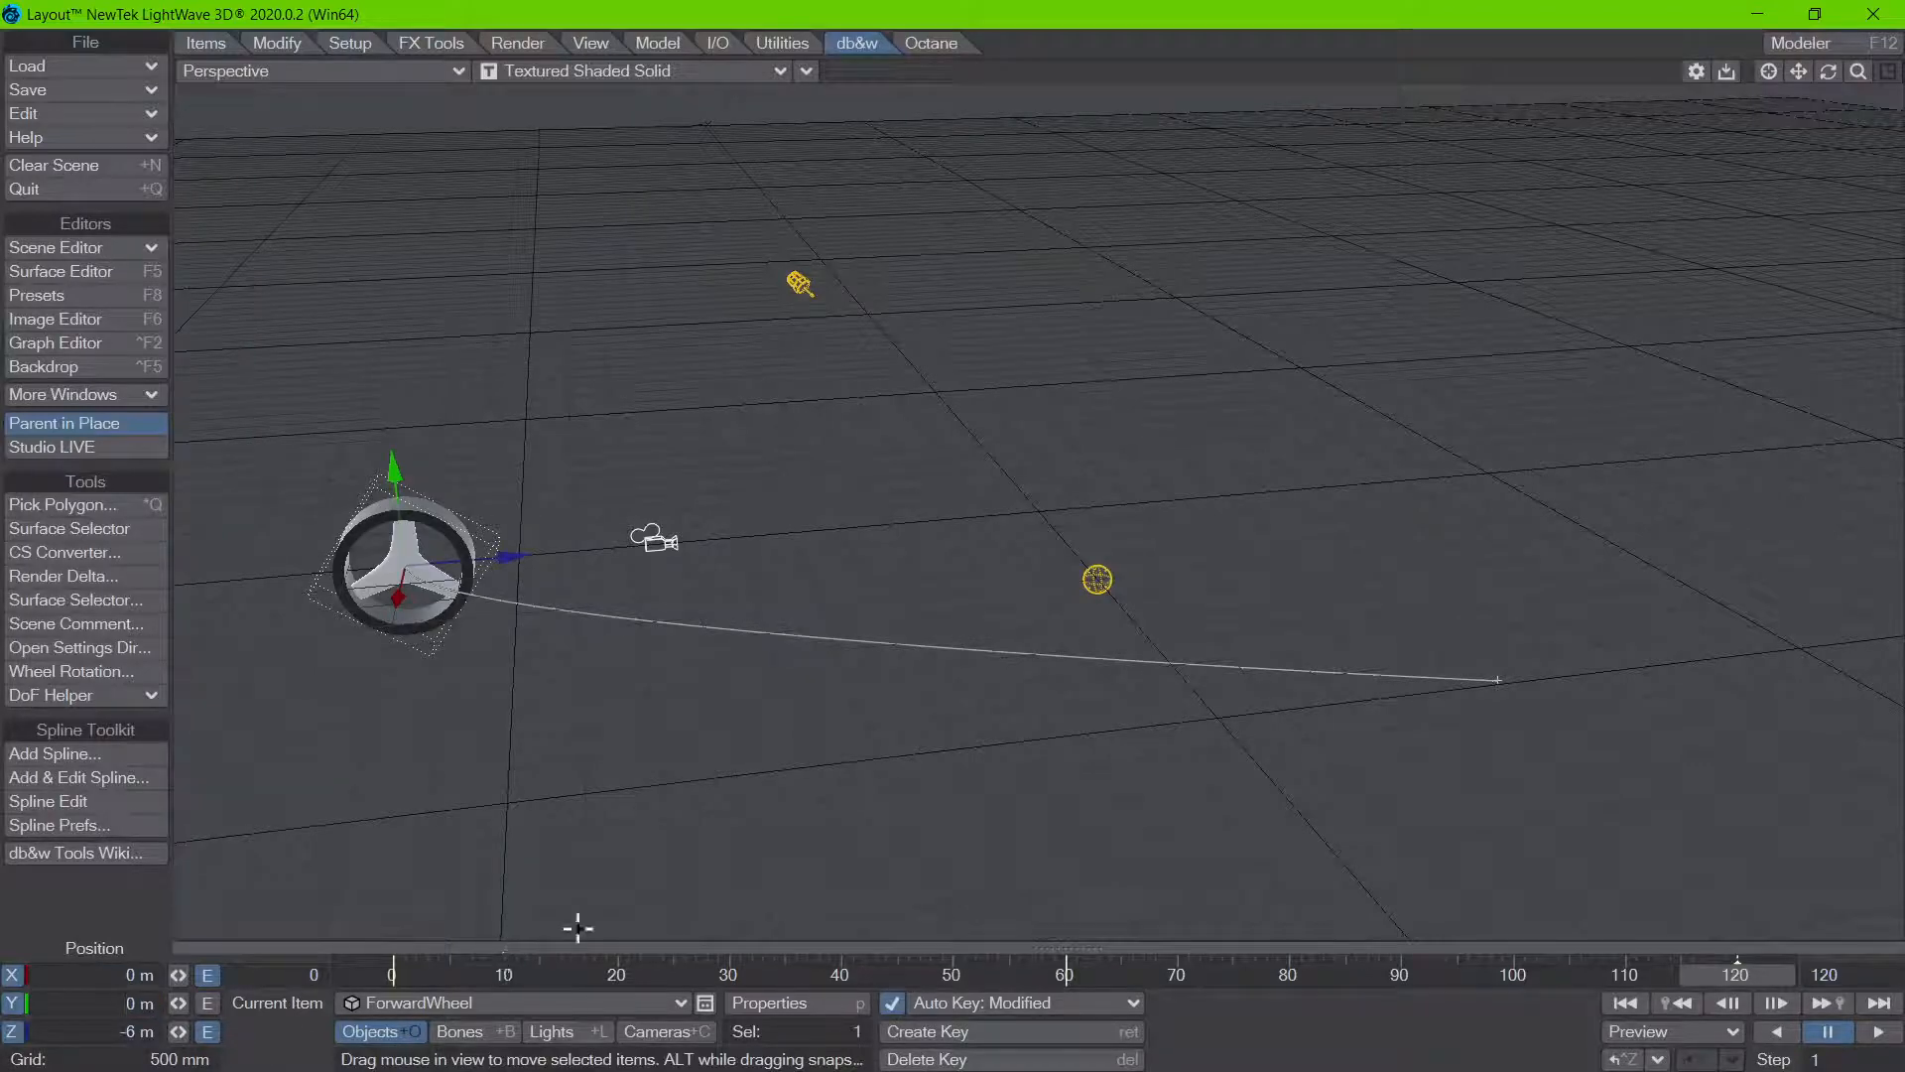
Step: Enable Align in the Wheel Rotation node with a look-ahead of 0.1 s and scrub the curved path to check the heading
drag(1717, 978, 714, 974)
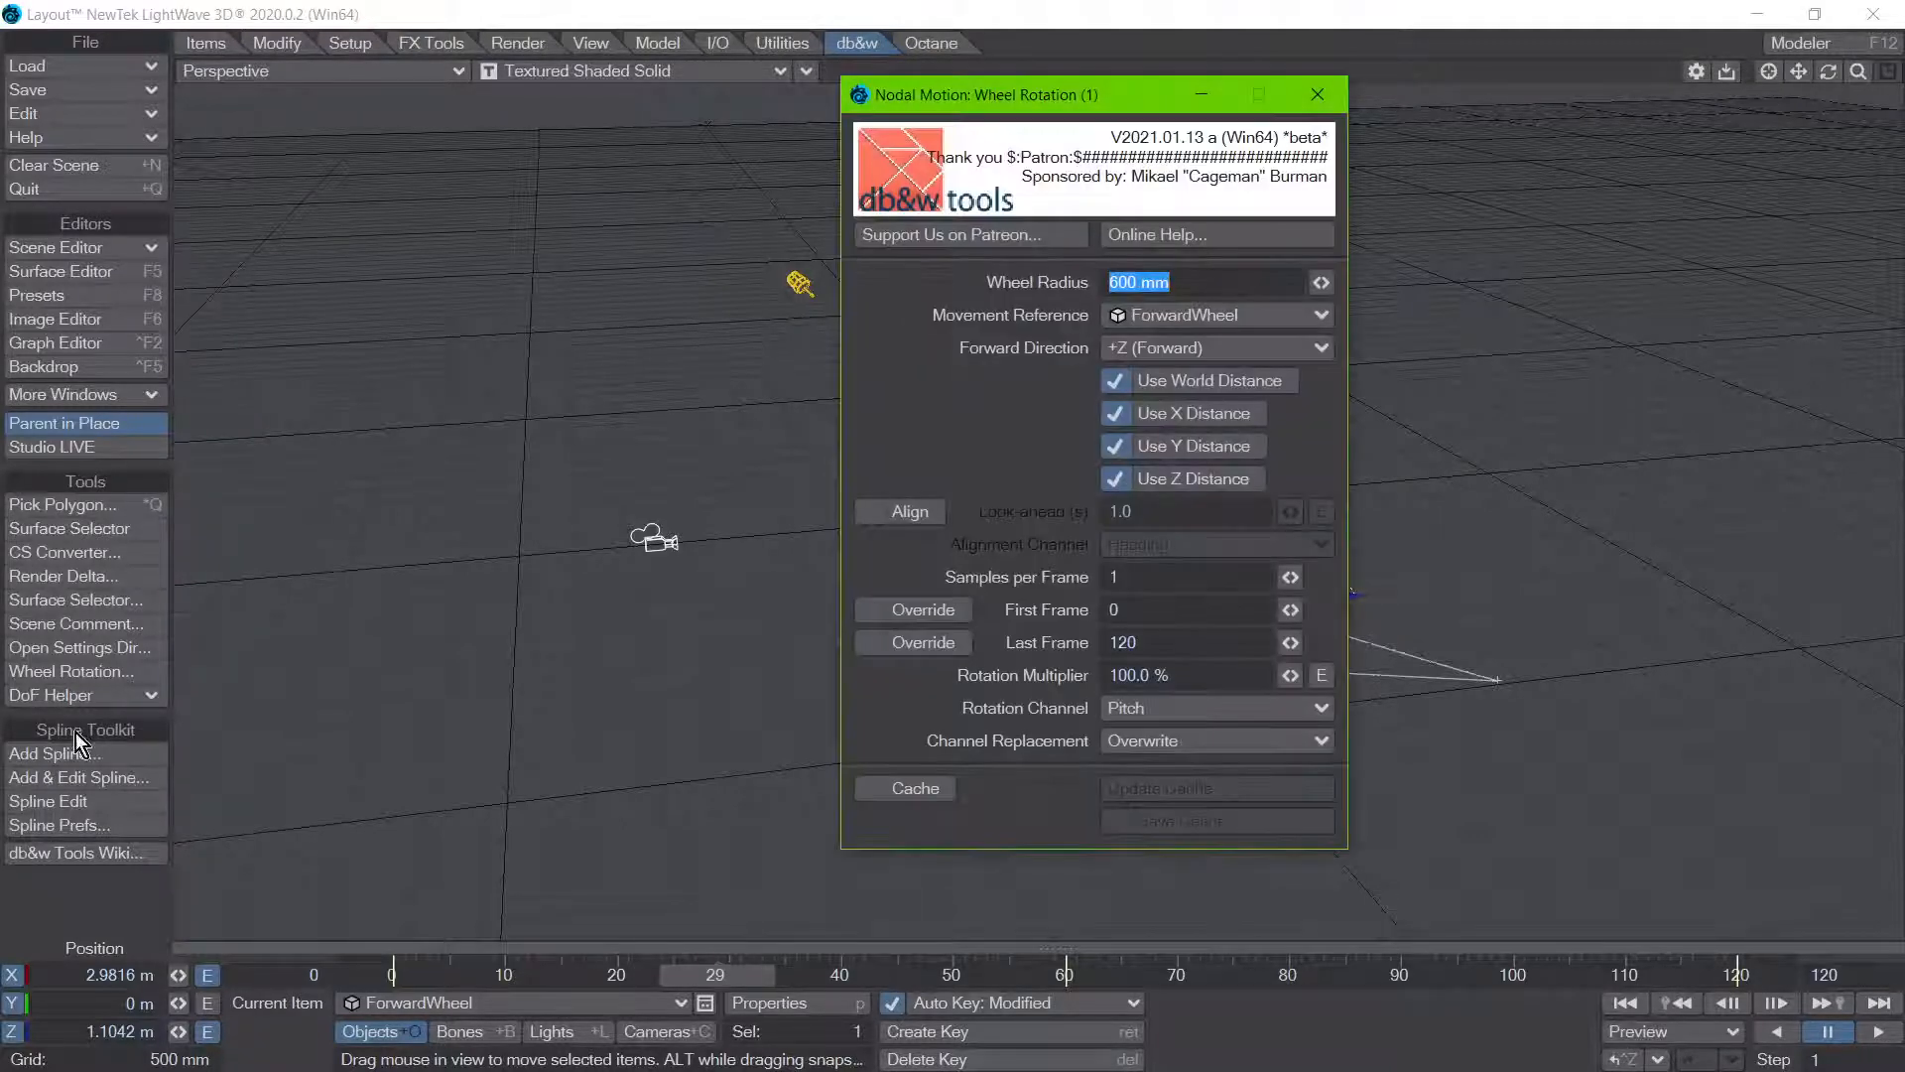
click(902, 511)
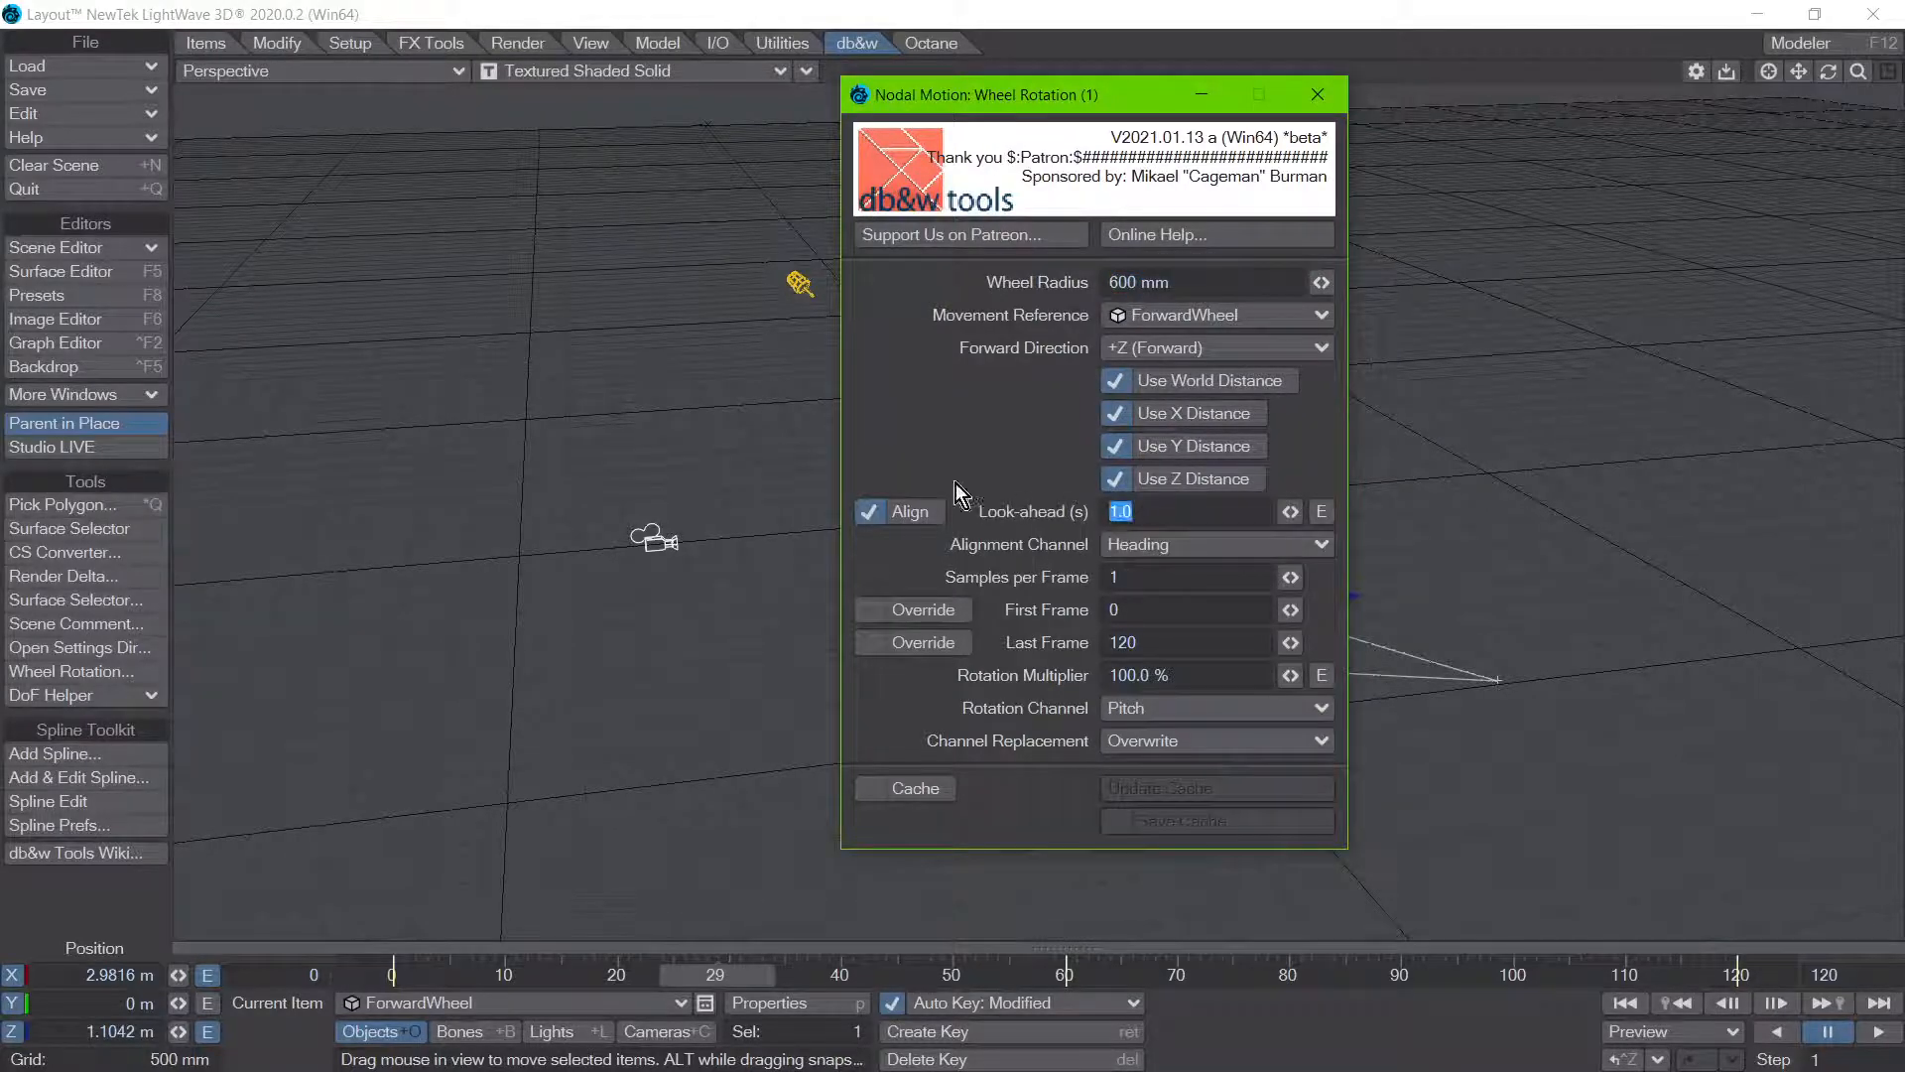
text(0.1)
click(1317, 94)
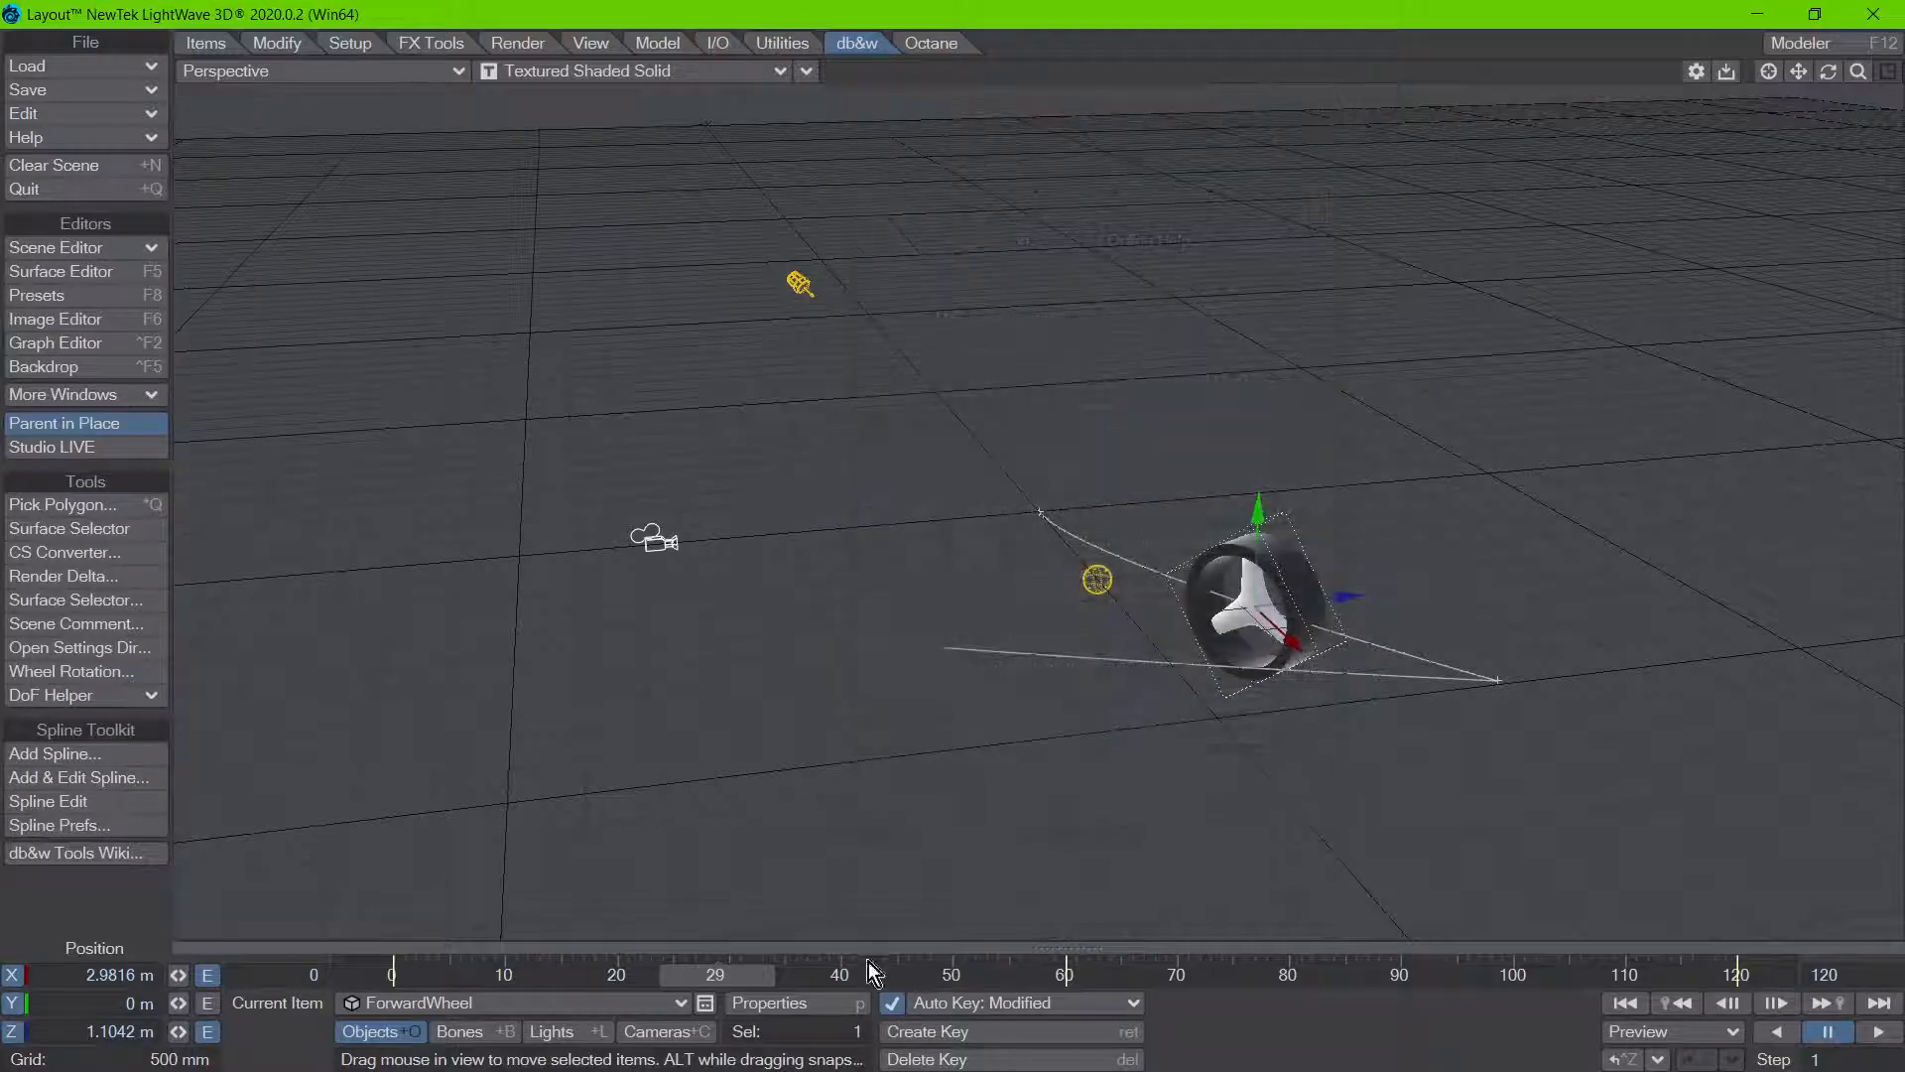
drag(729, 980, 1040, 980)
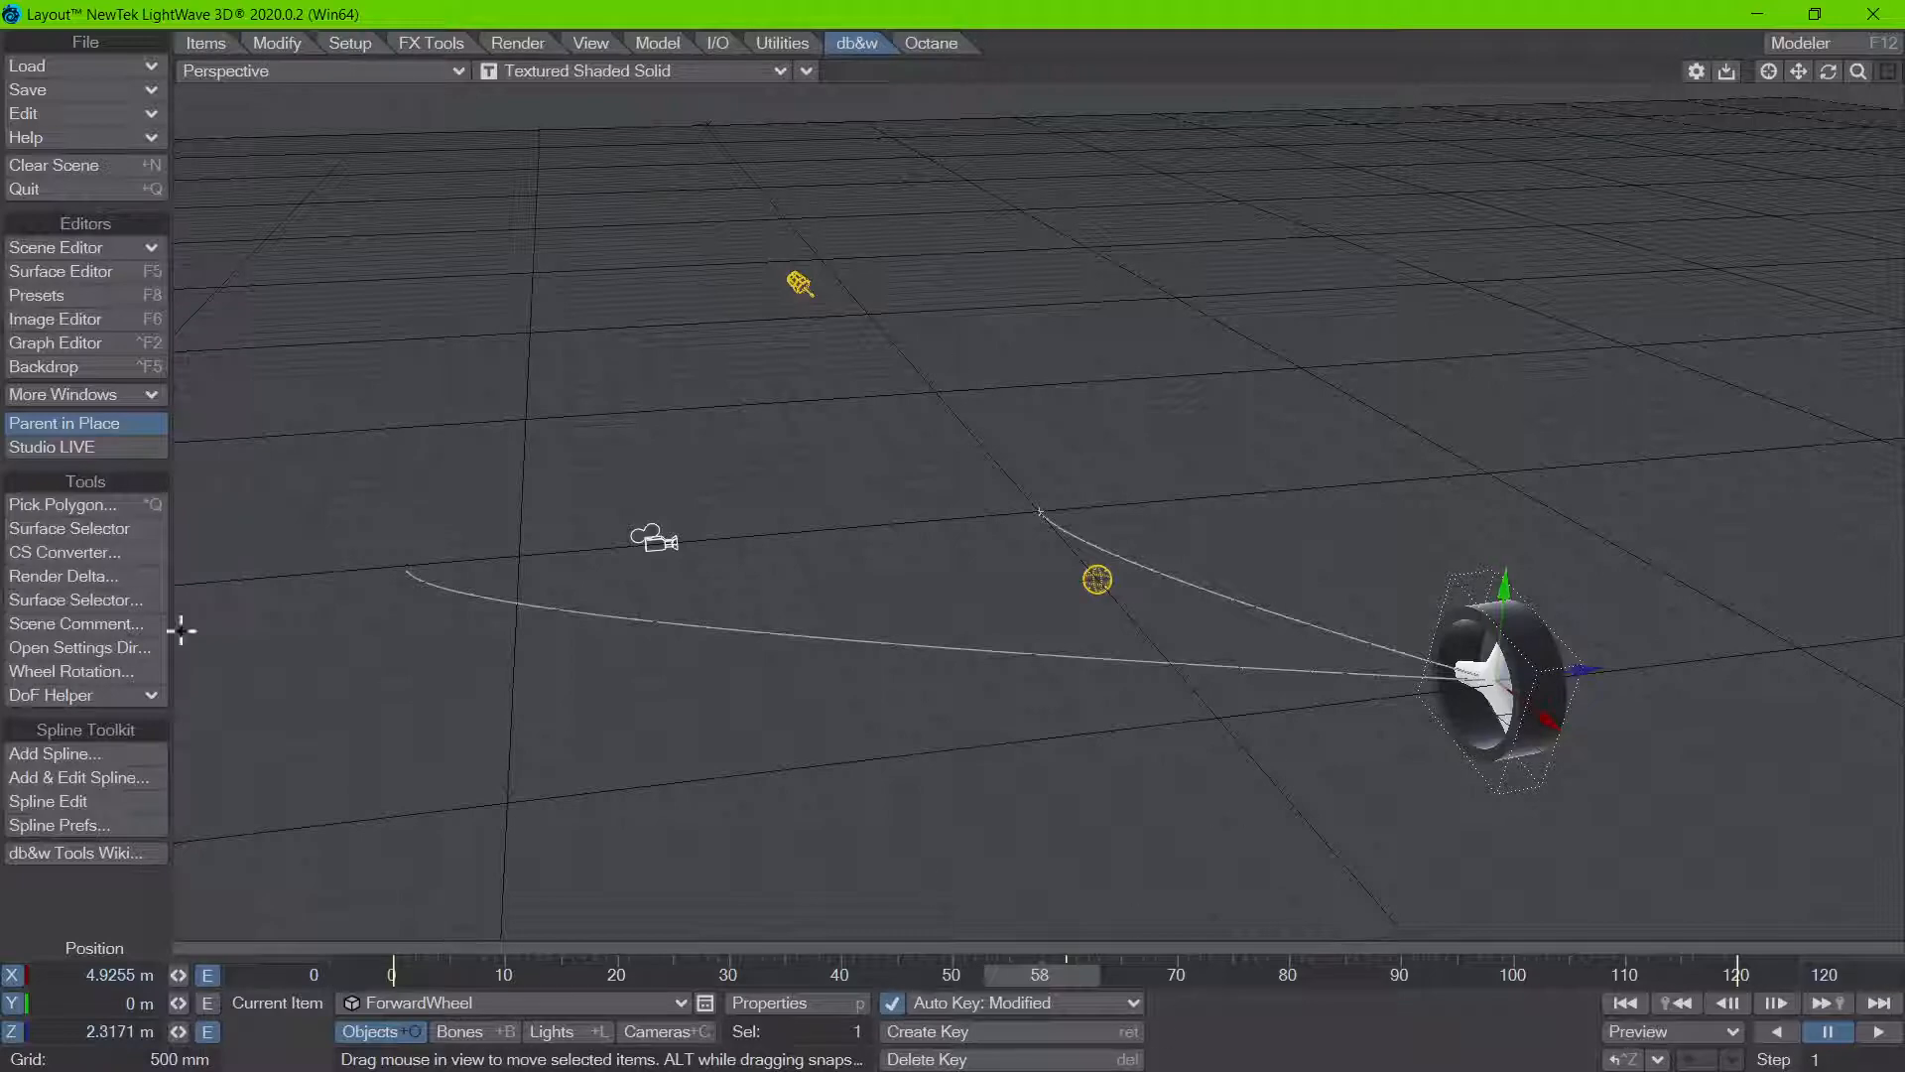
Step: Set the Wheel Rotation node's look-ahead to 1 s, scrub the timeline to check the alignment, and close the node's settings
click(85, 672)
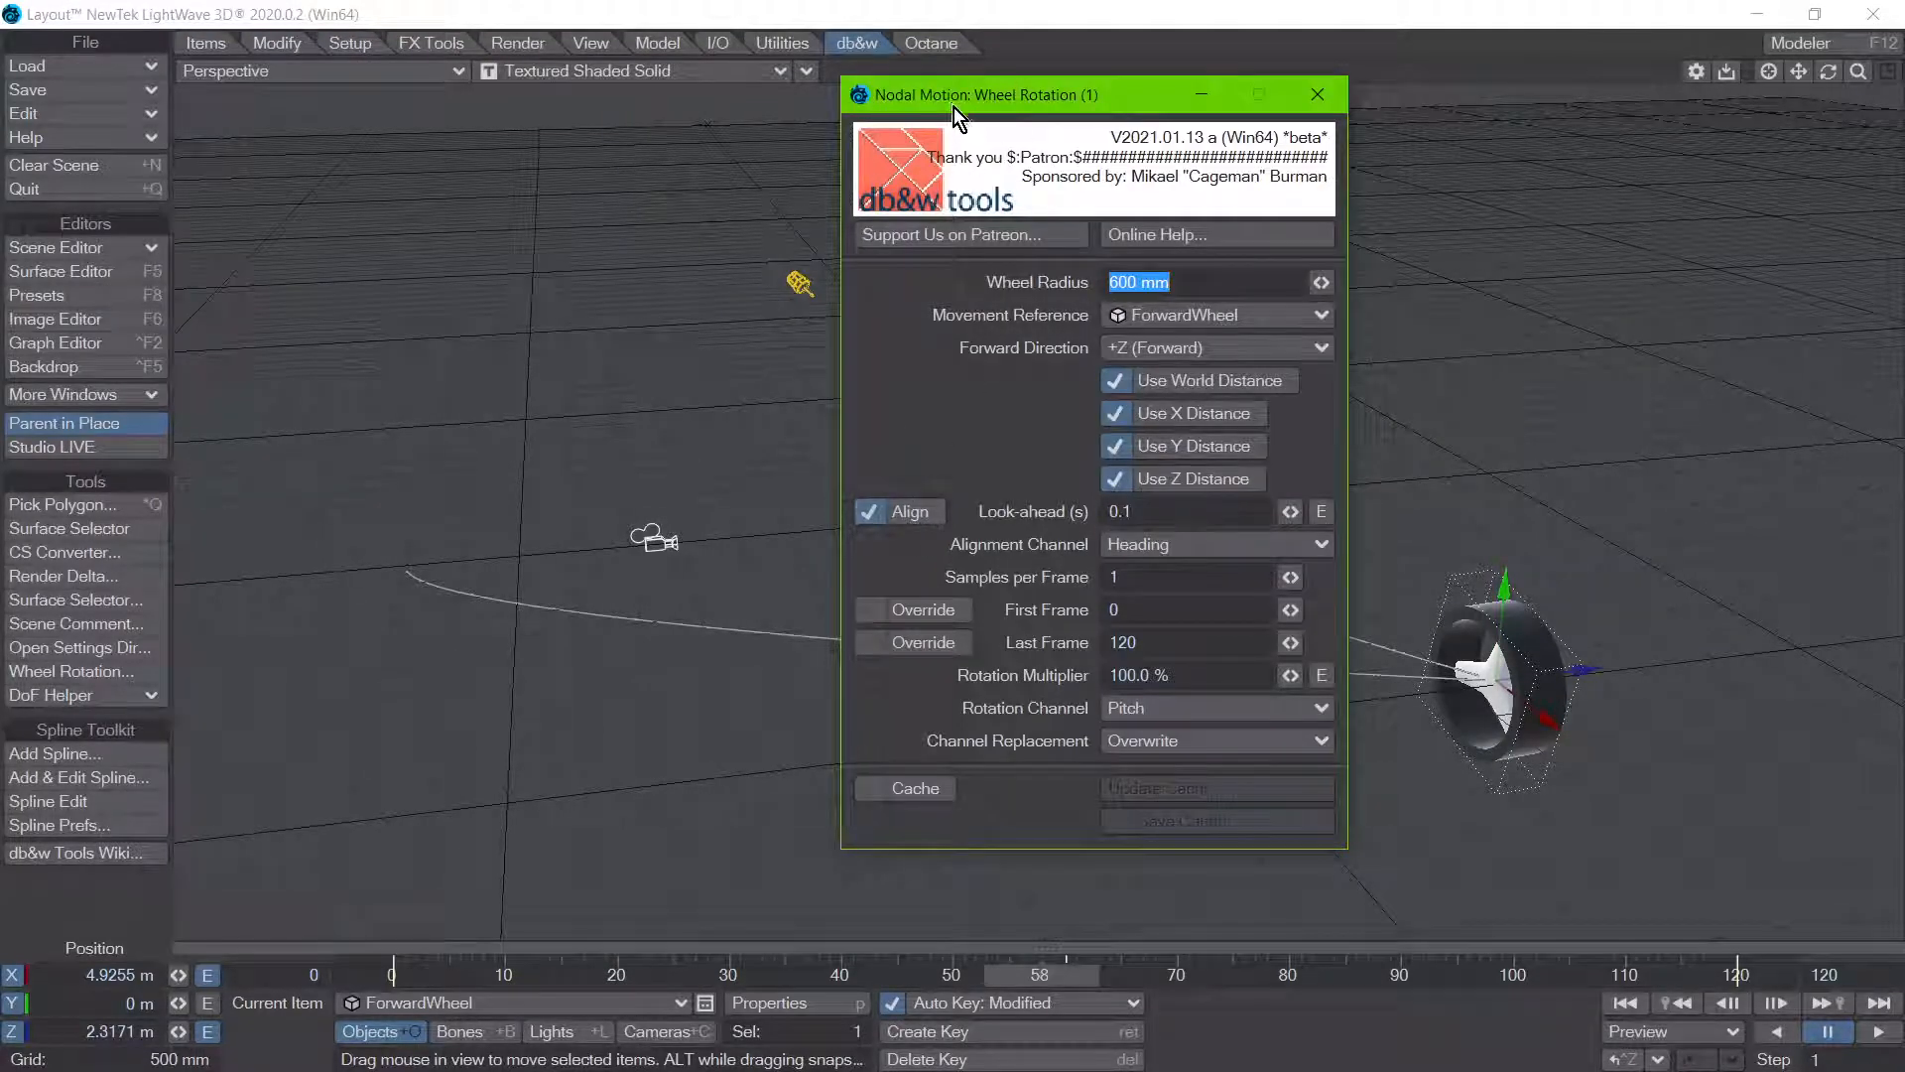
drag(955, 105, 470, 124)
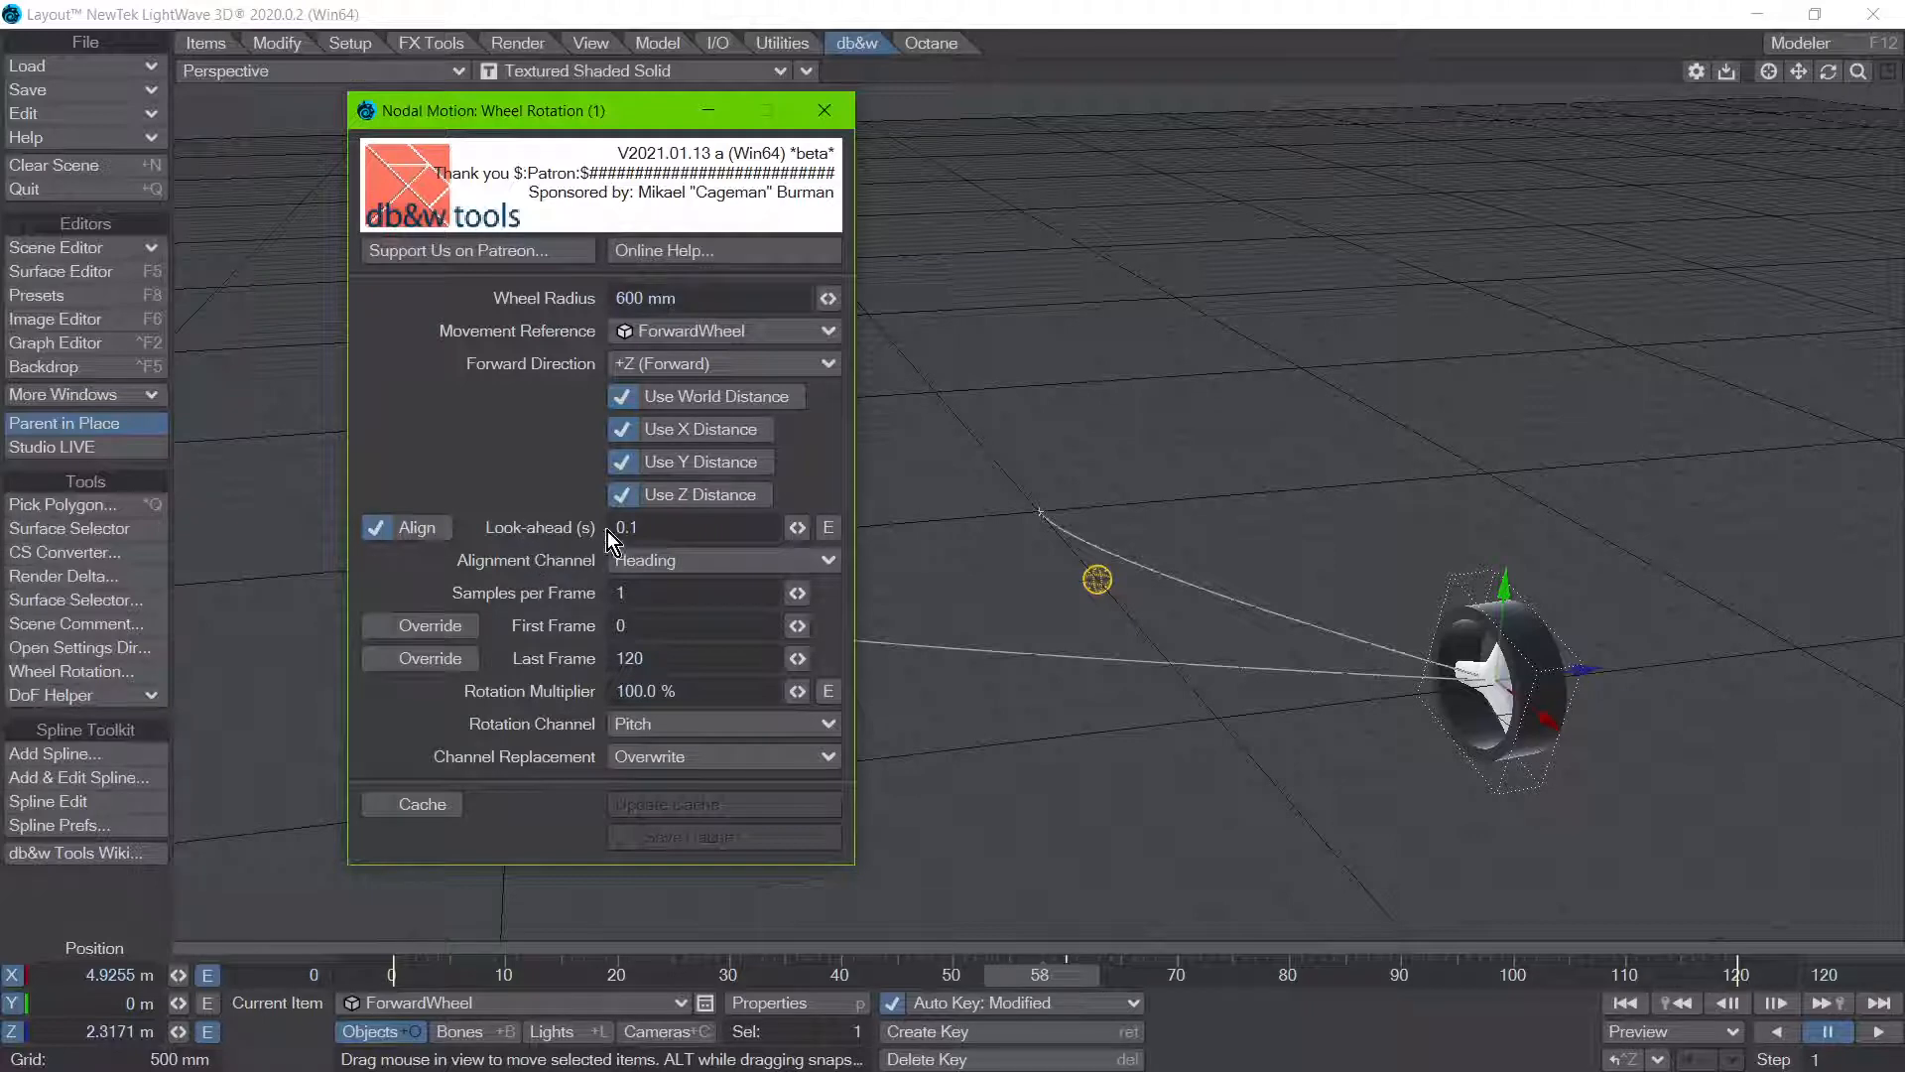
double_click(674, 524)
text(1)
key(Tab)
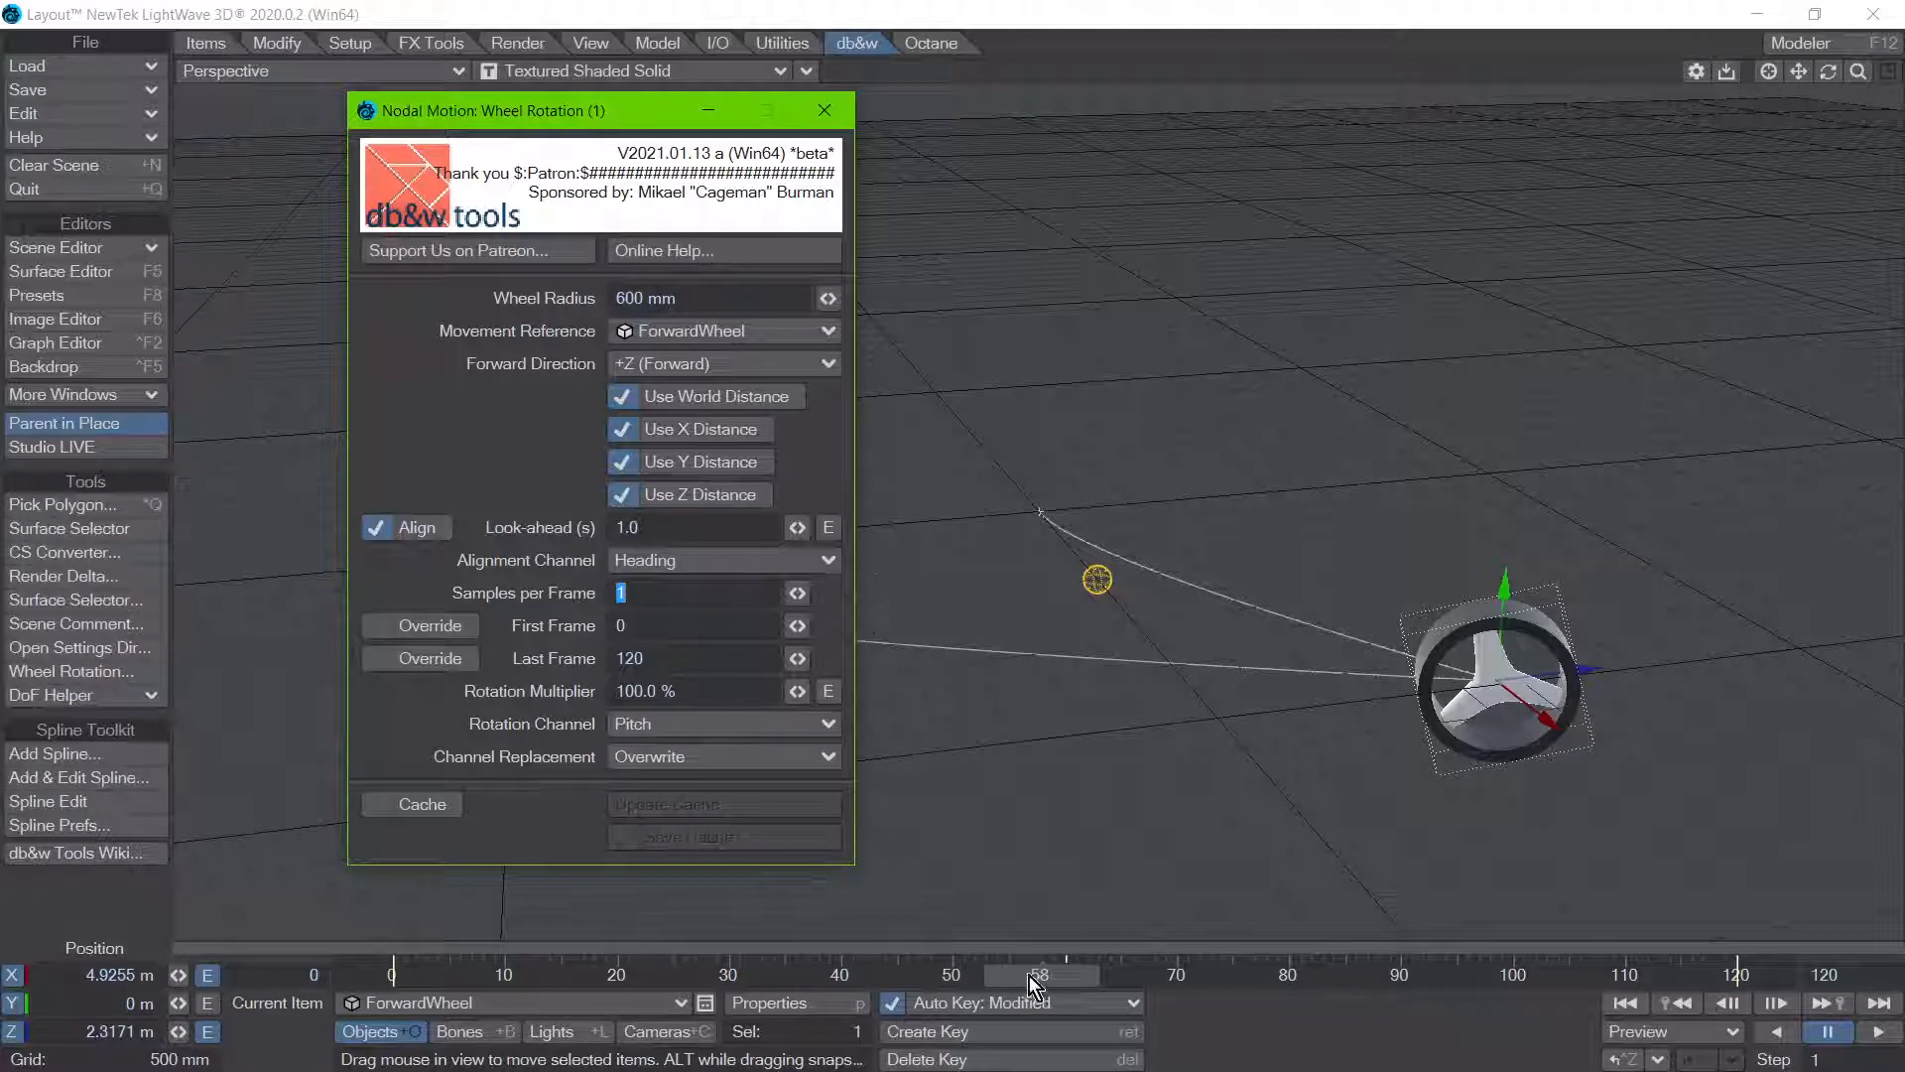
drag(1028, 975, 985, 975)
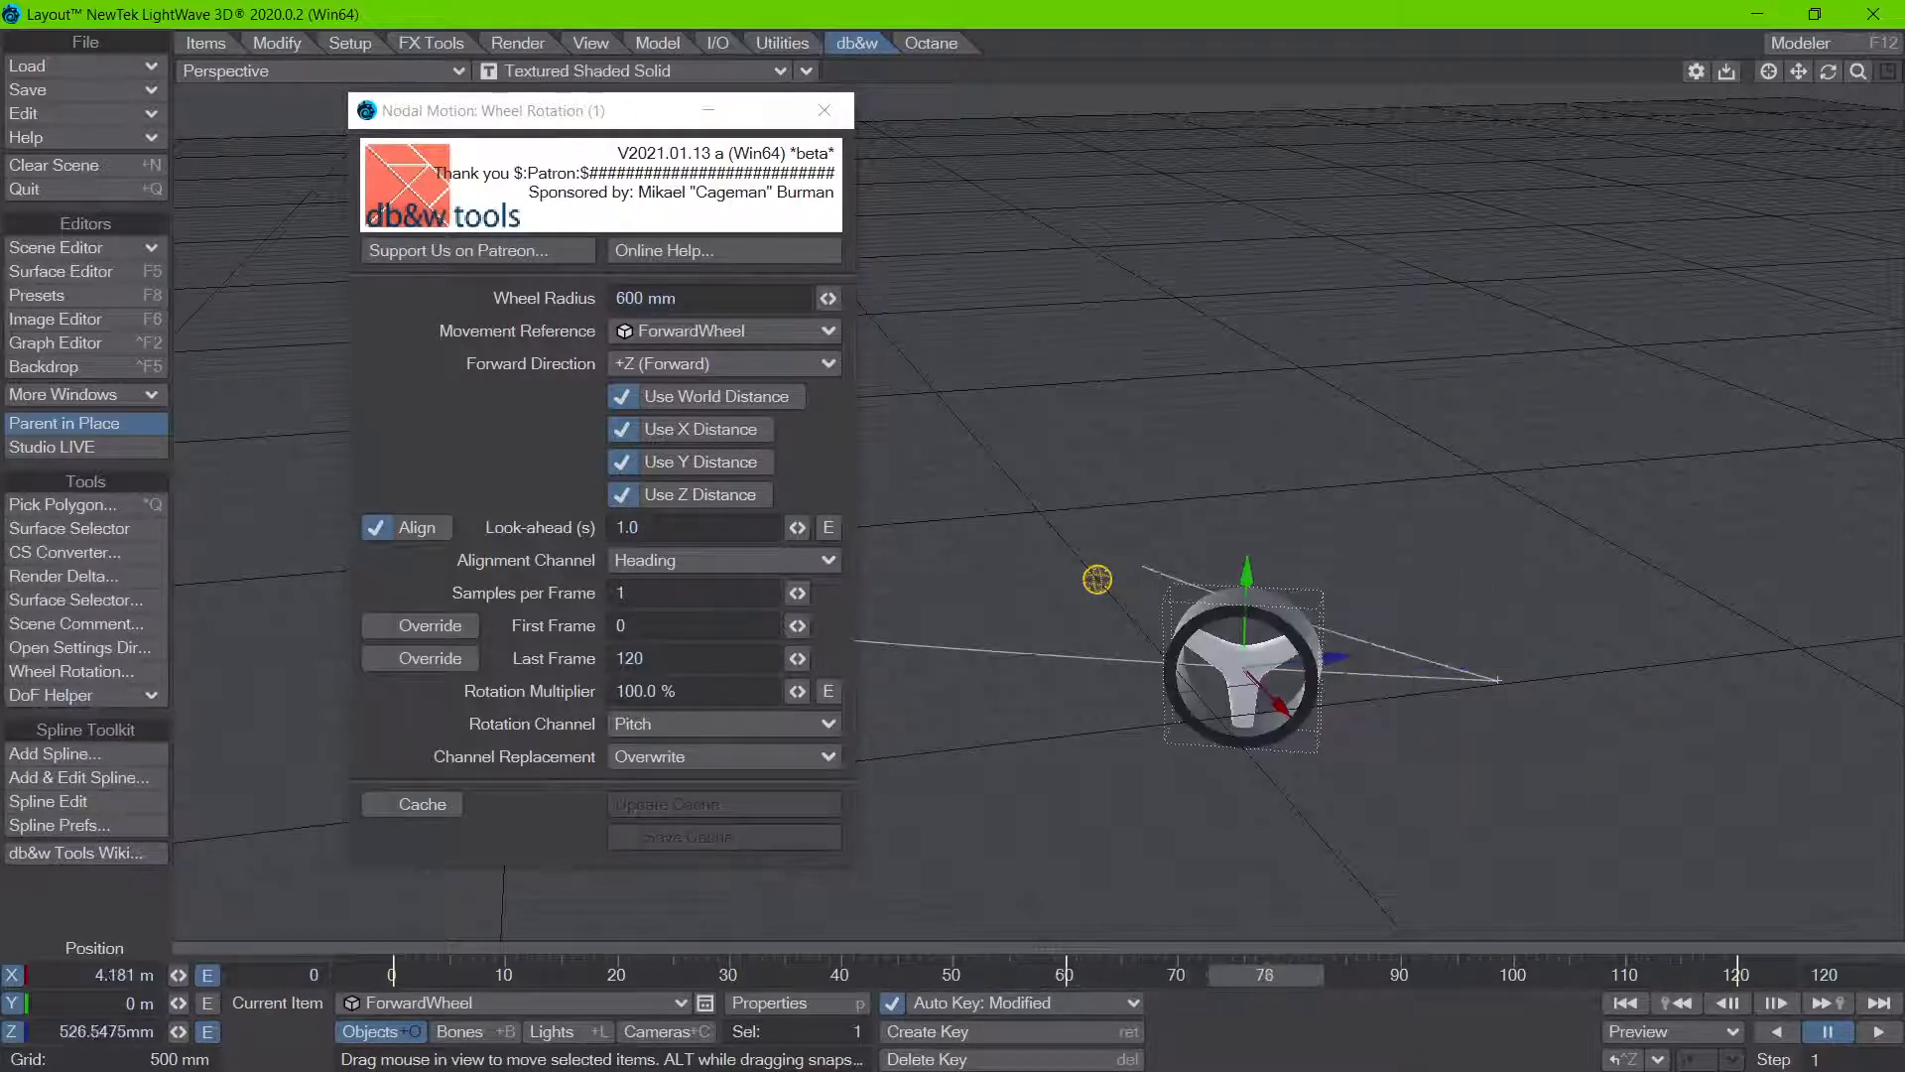
drag(952, 974, 852, 974)
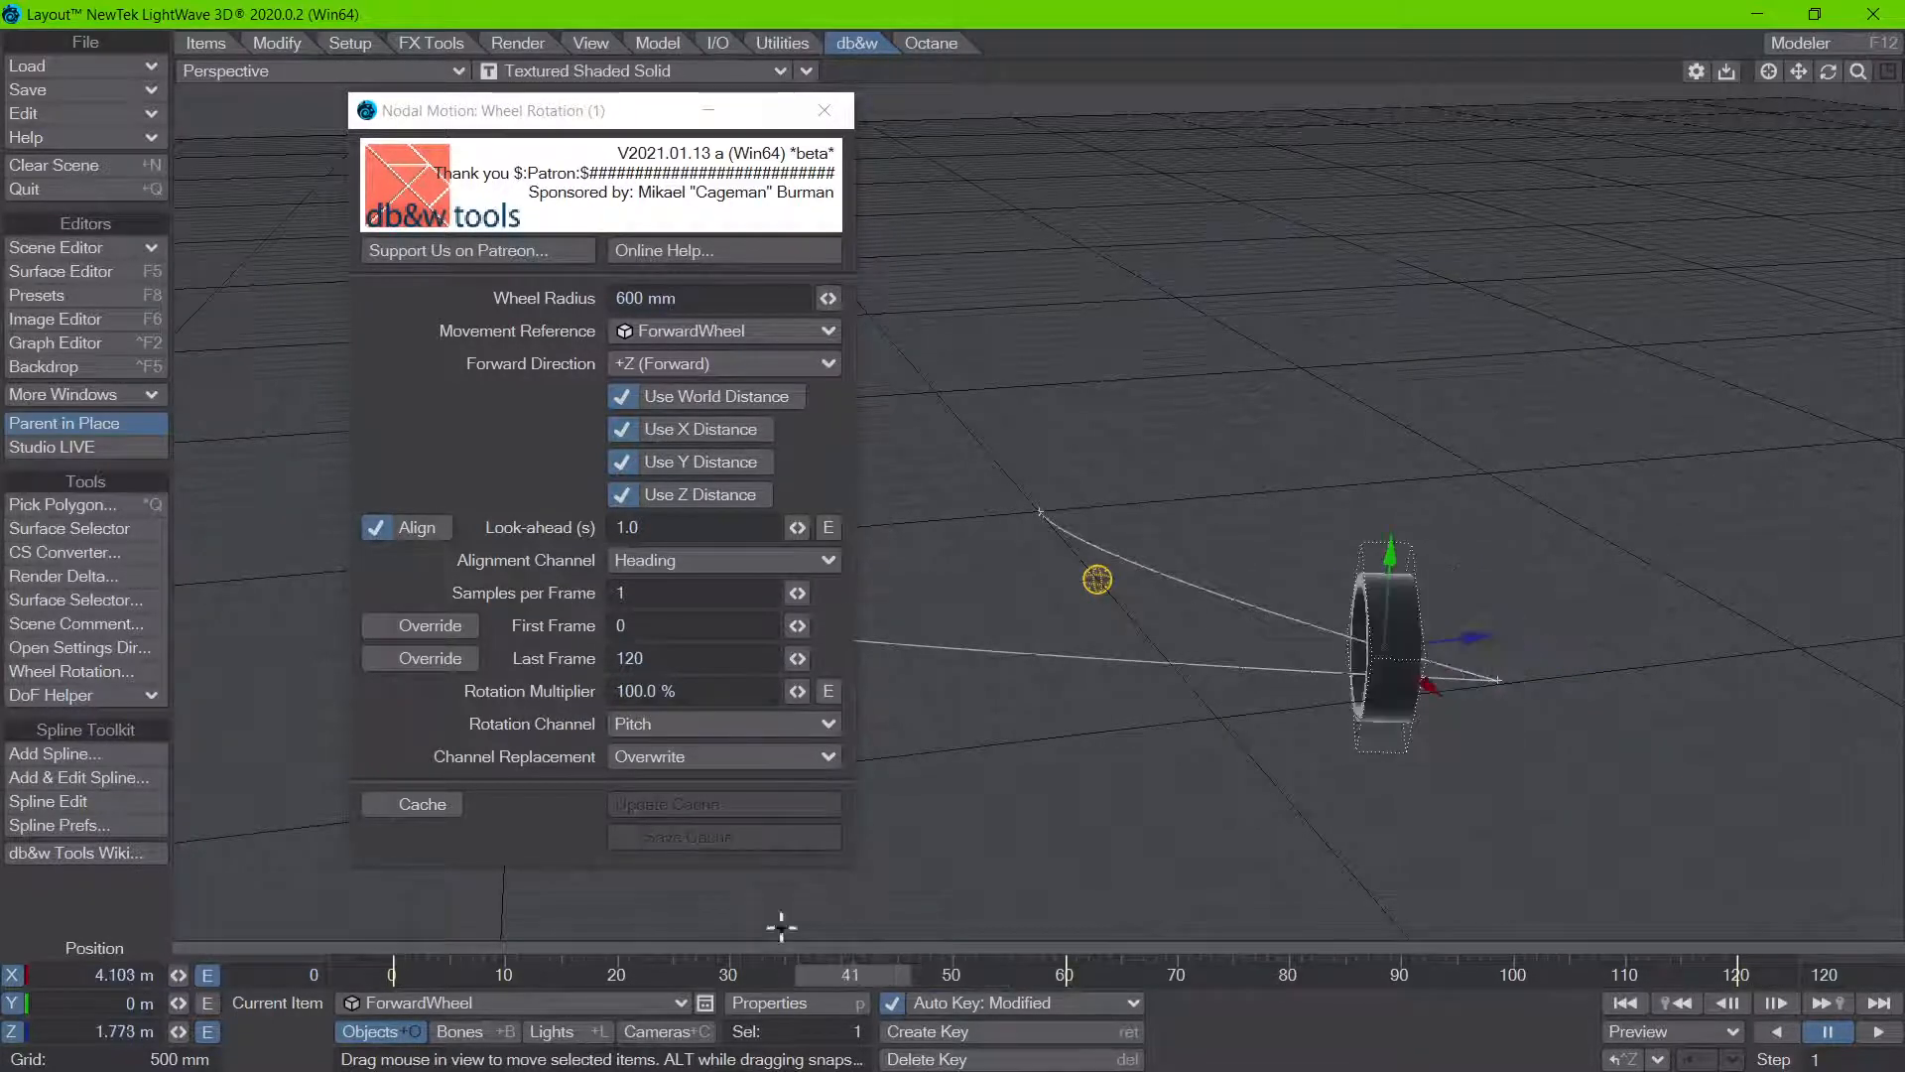
click(480, 457)
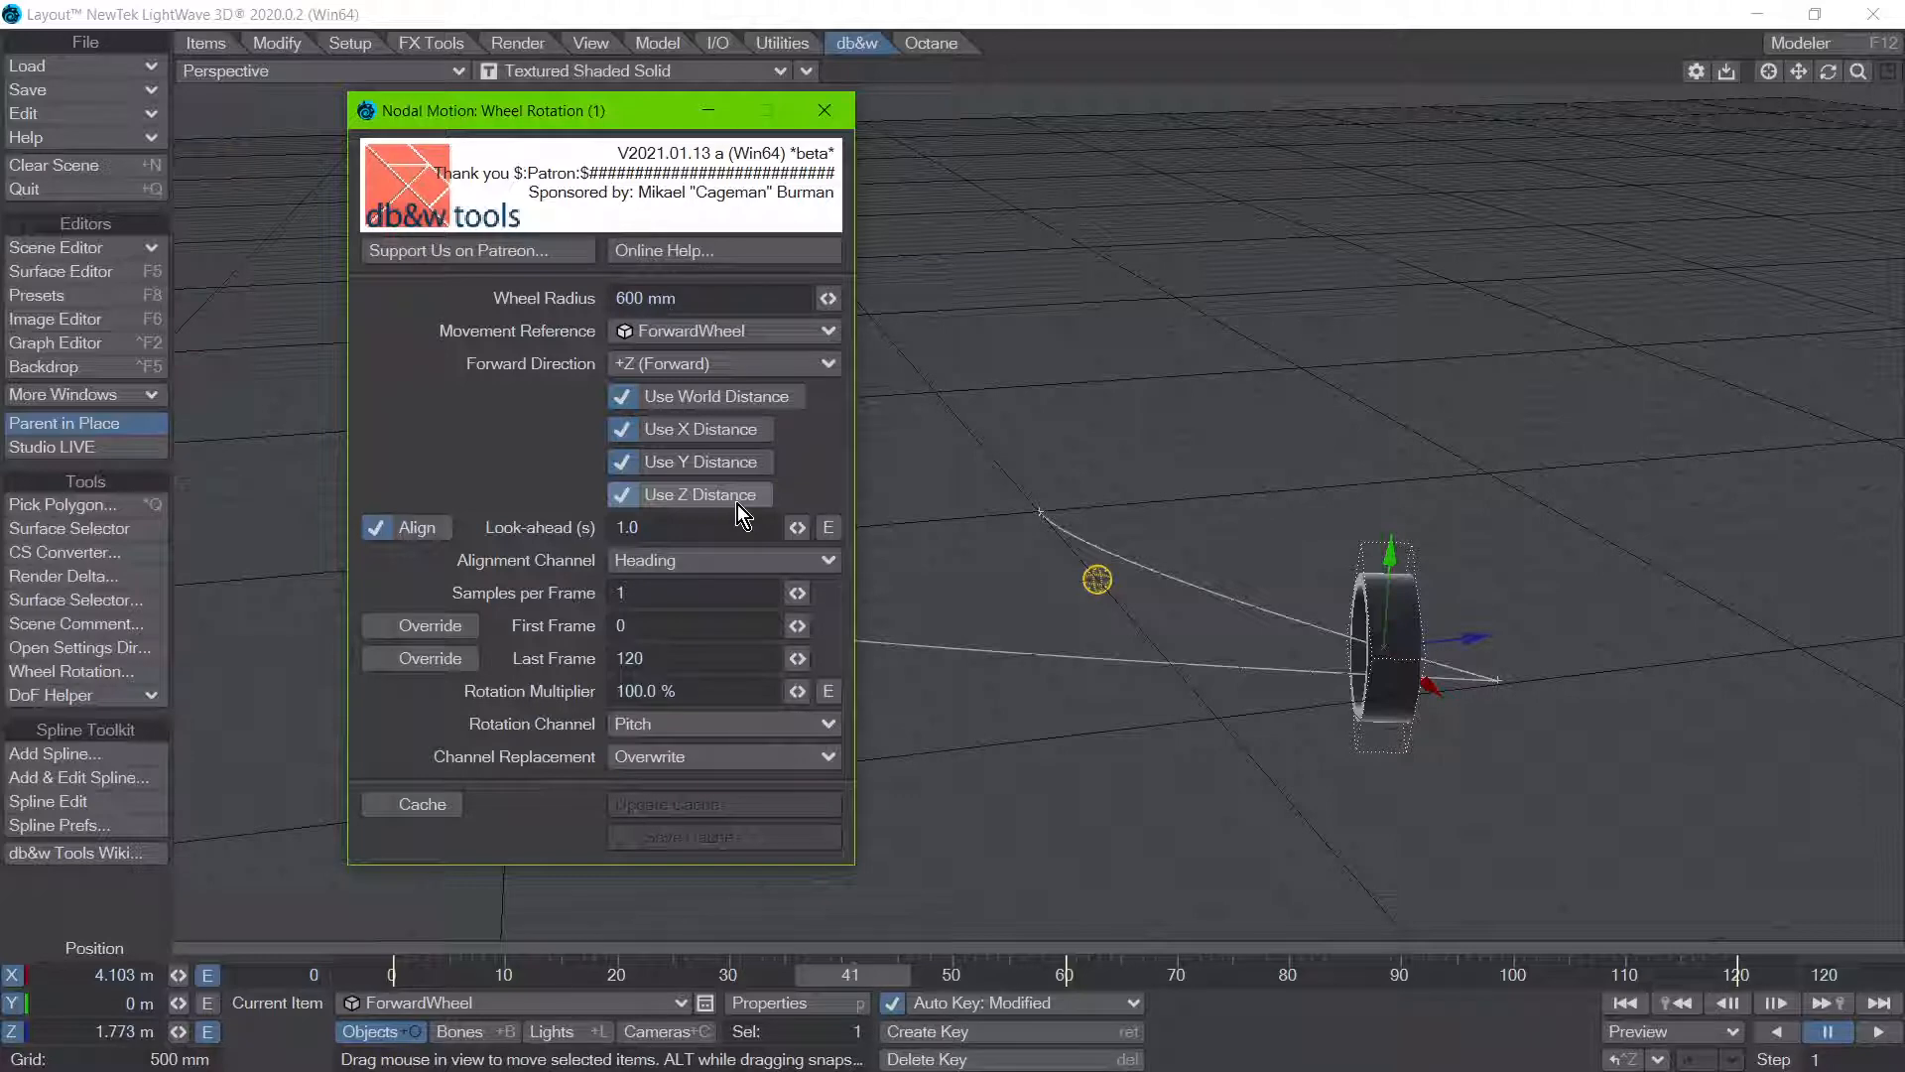
click(824, 111)
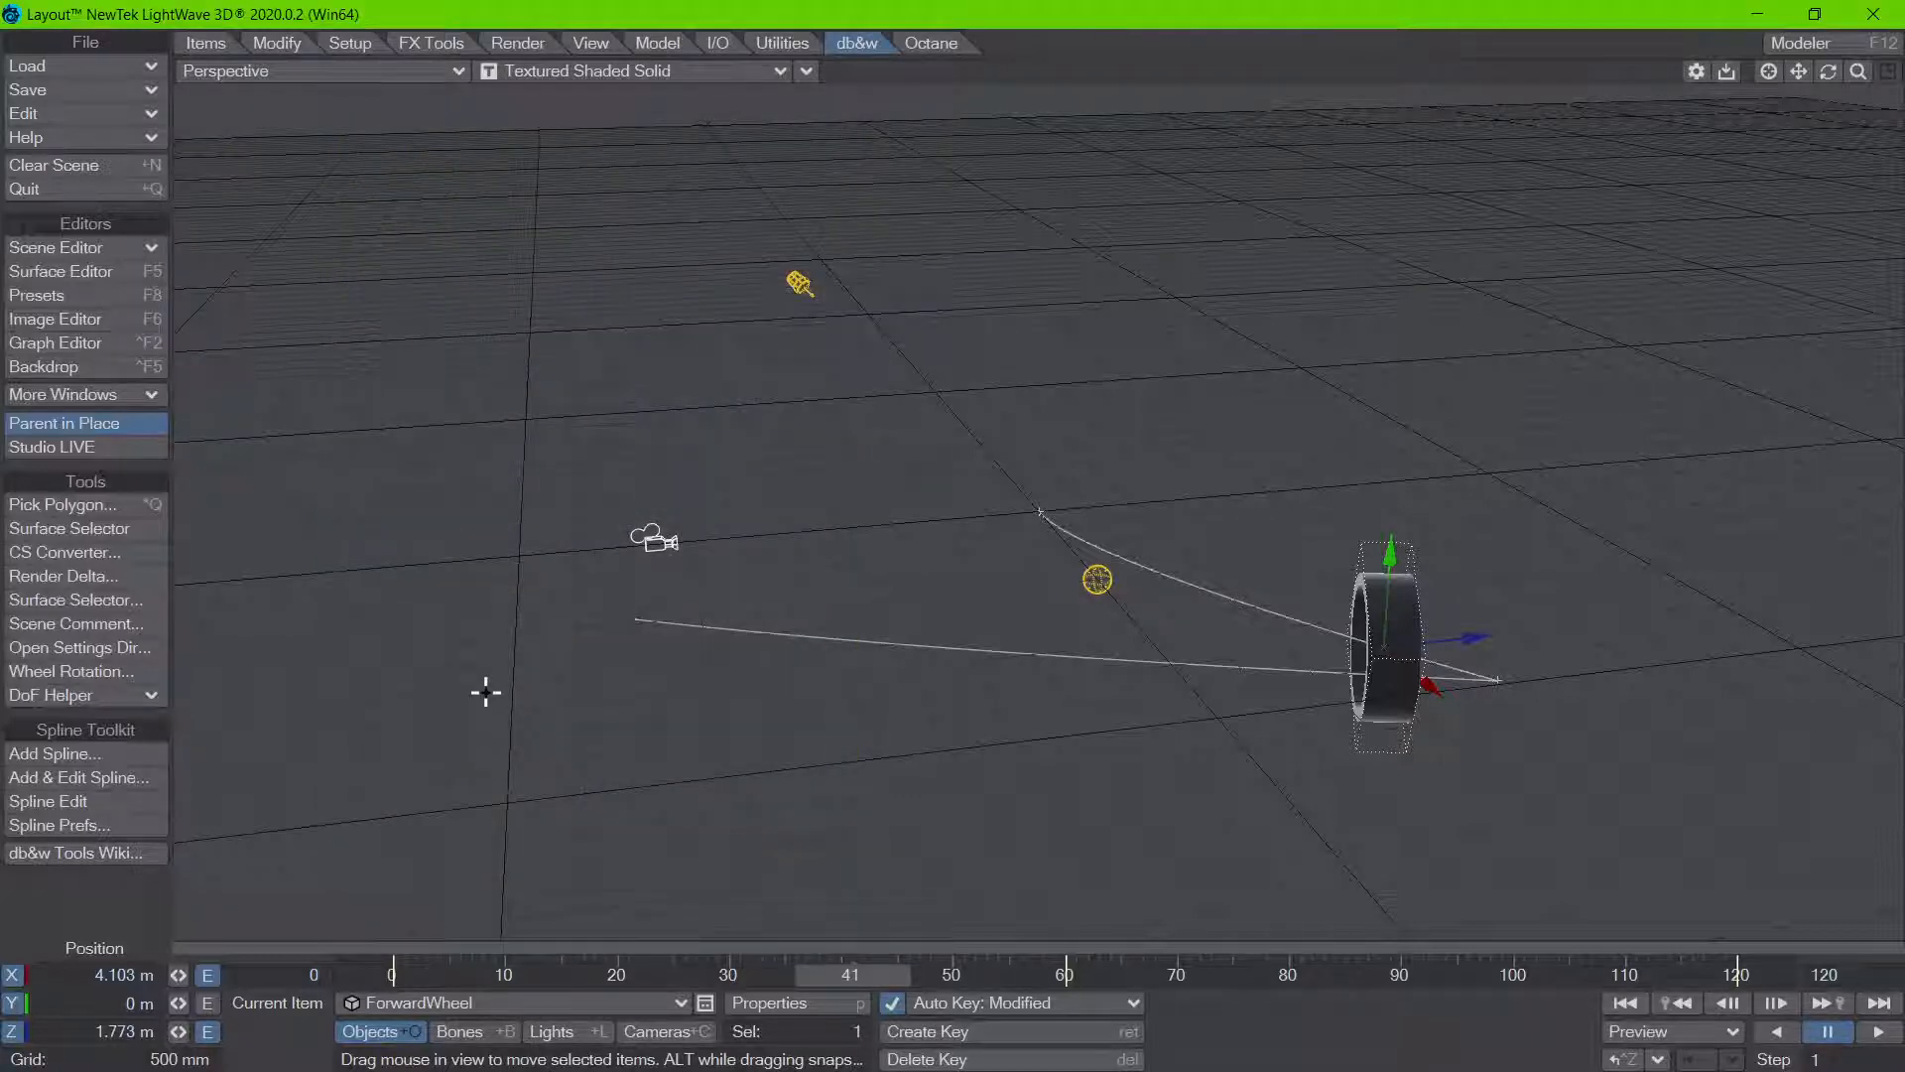
Step: Switch to the Texture variation V shader on Shadertoy in the browser, examine its tiling, and leave the full-screen view
key(m)
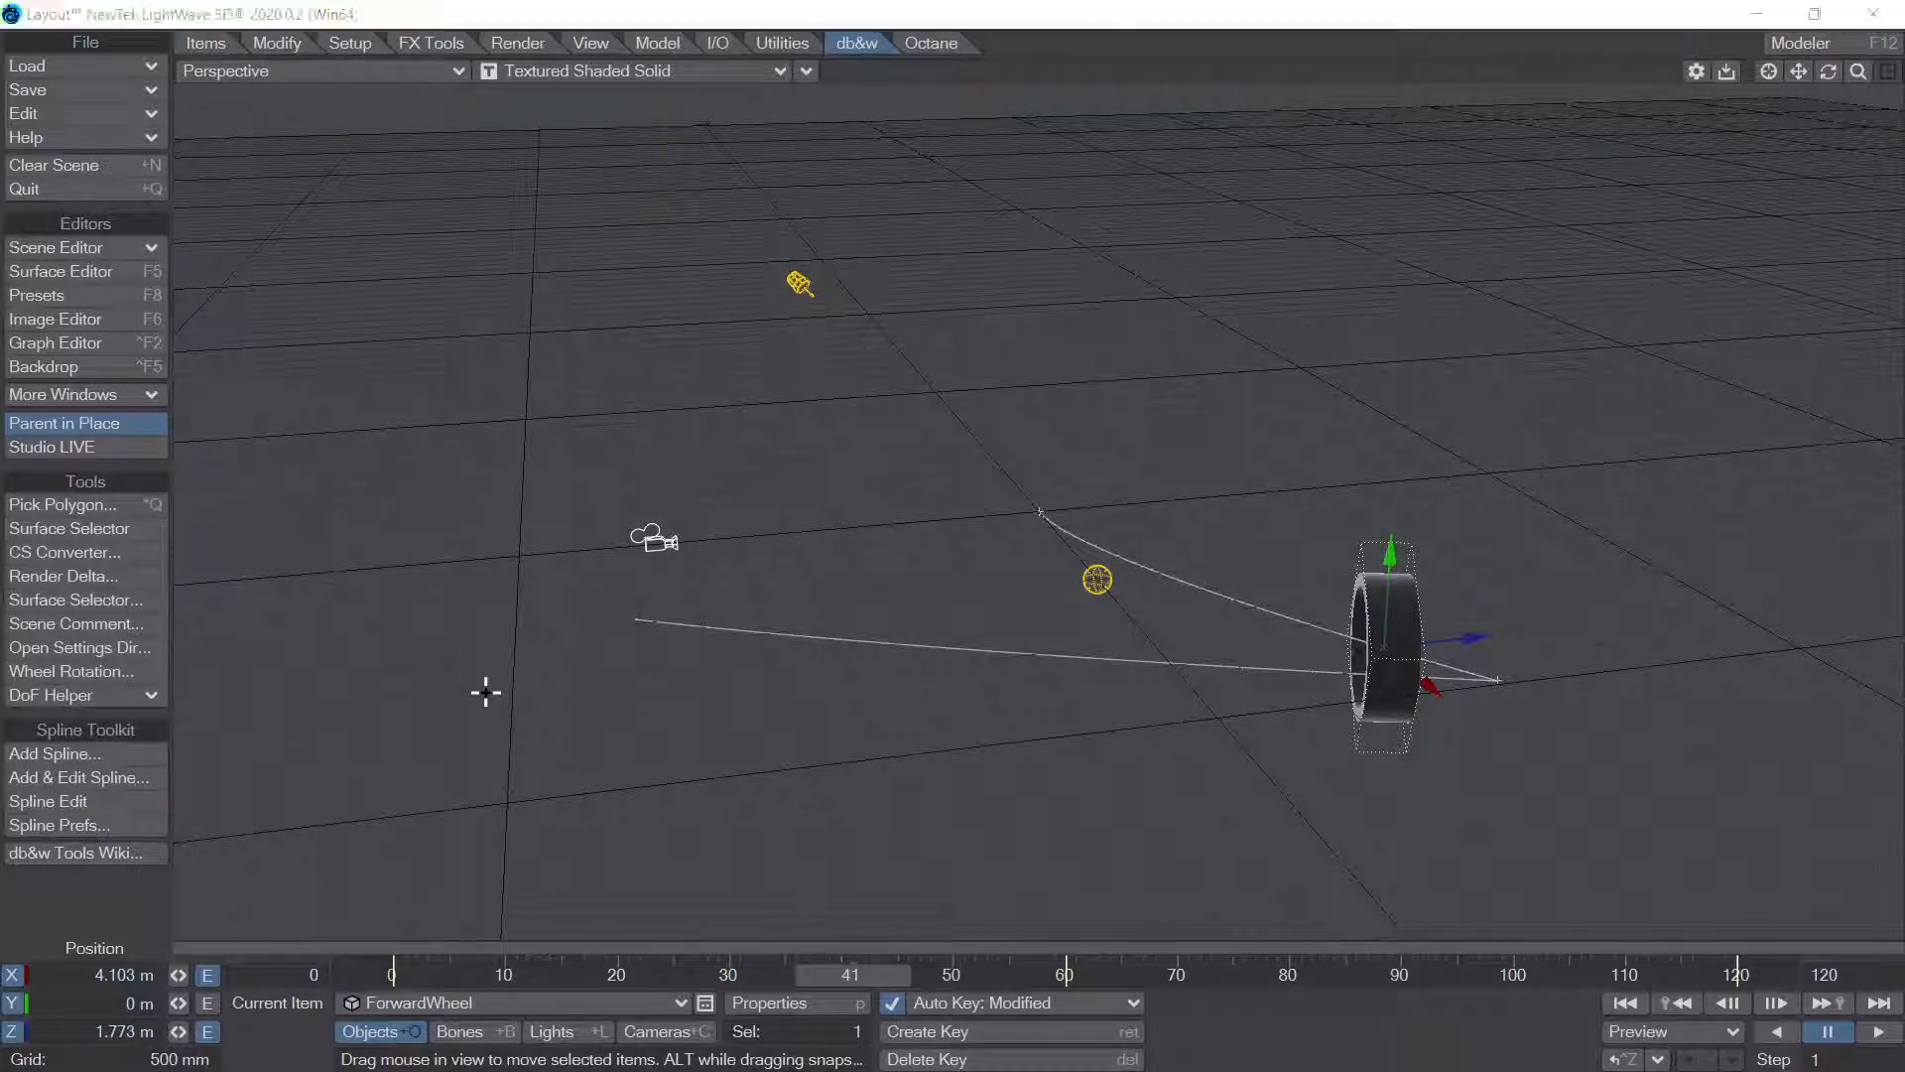
key(alt+Tab)
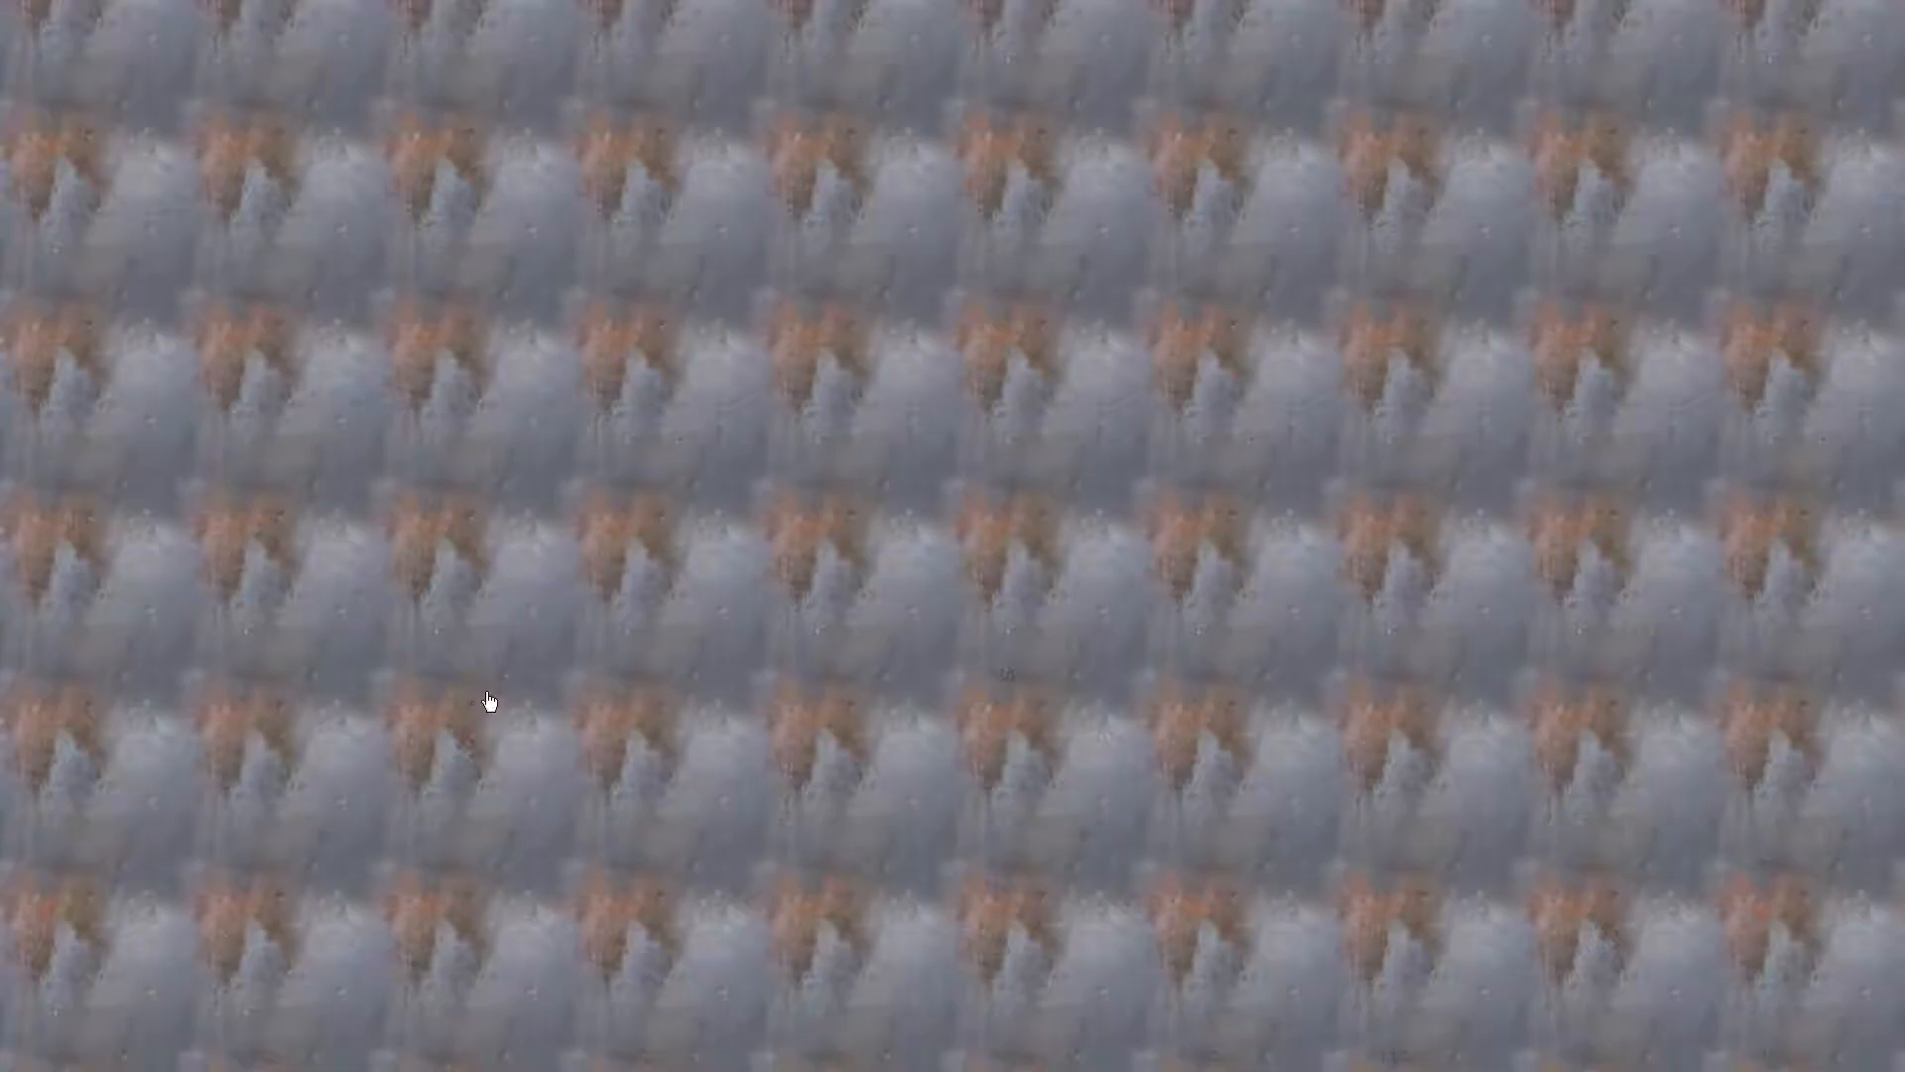
scroll(335, 443, up, 6)
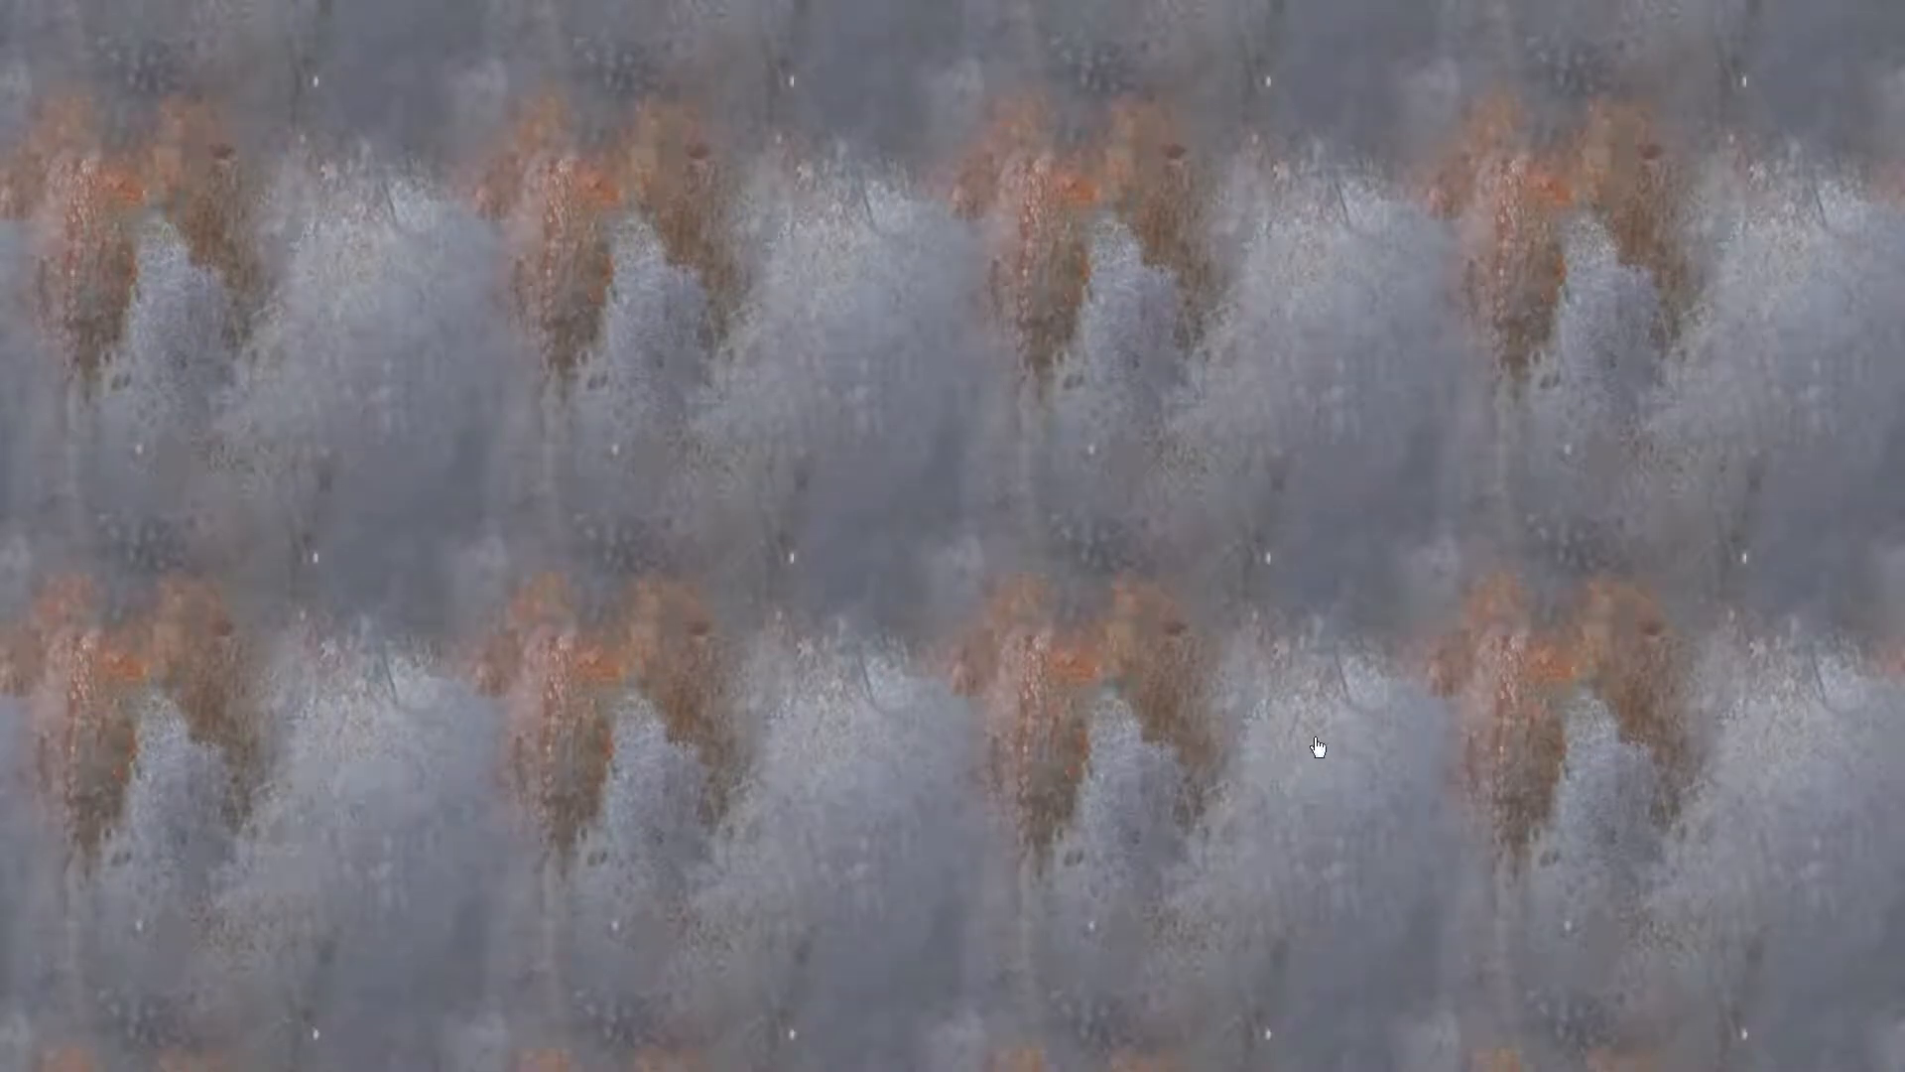
key(Escape)
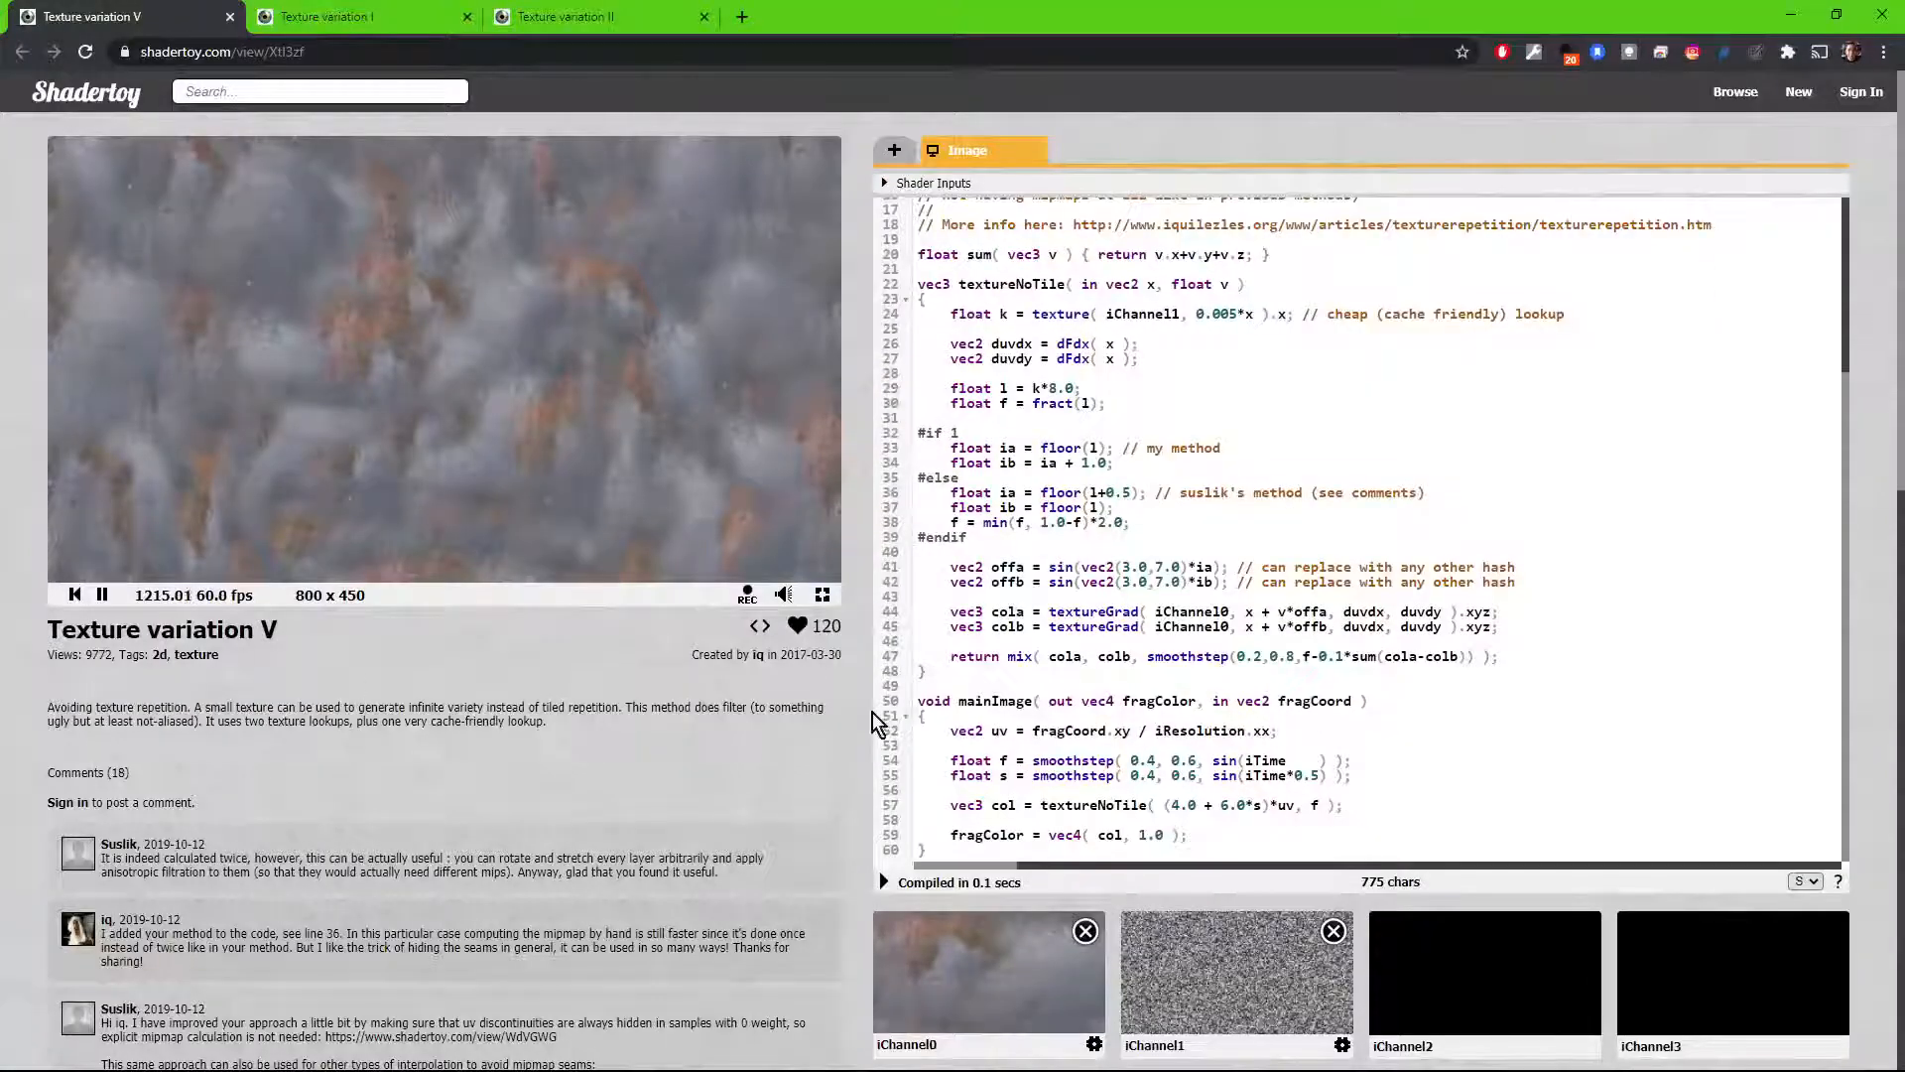
Step: Replace the shader's iChannel0 input with the Organic 2 texture and show the result full screen
click(1085, 931)
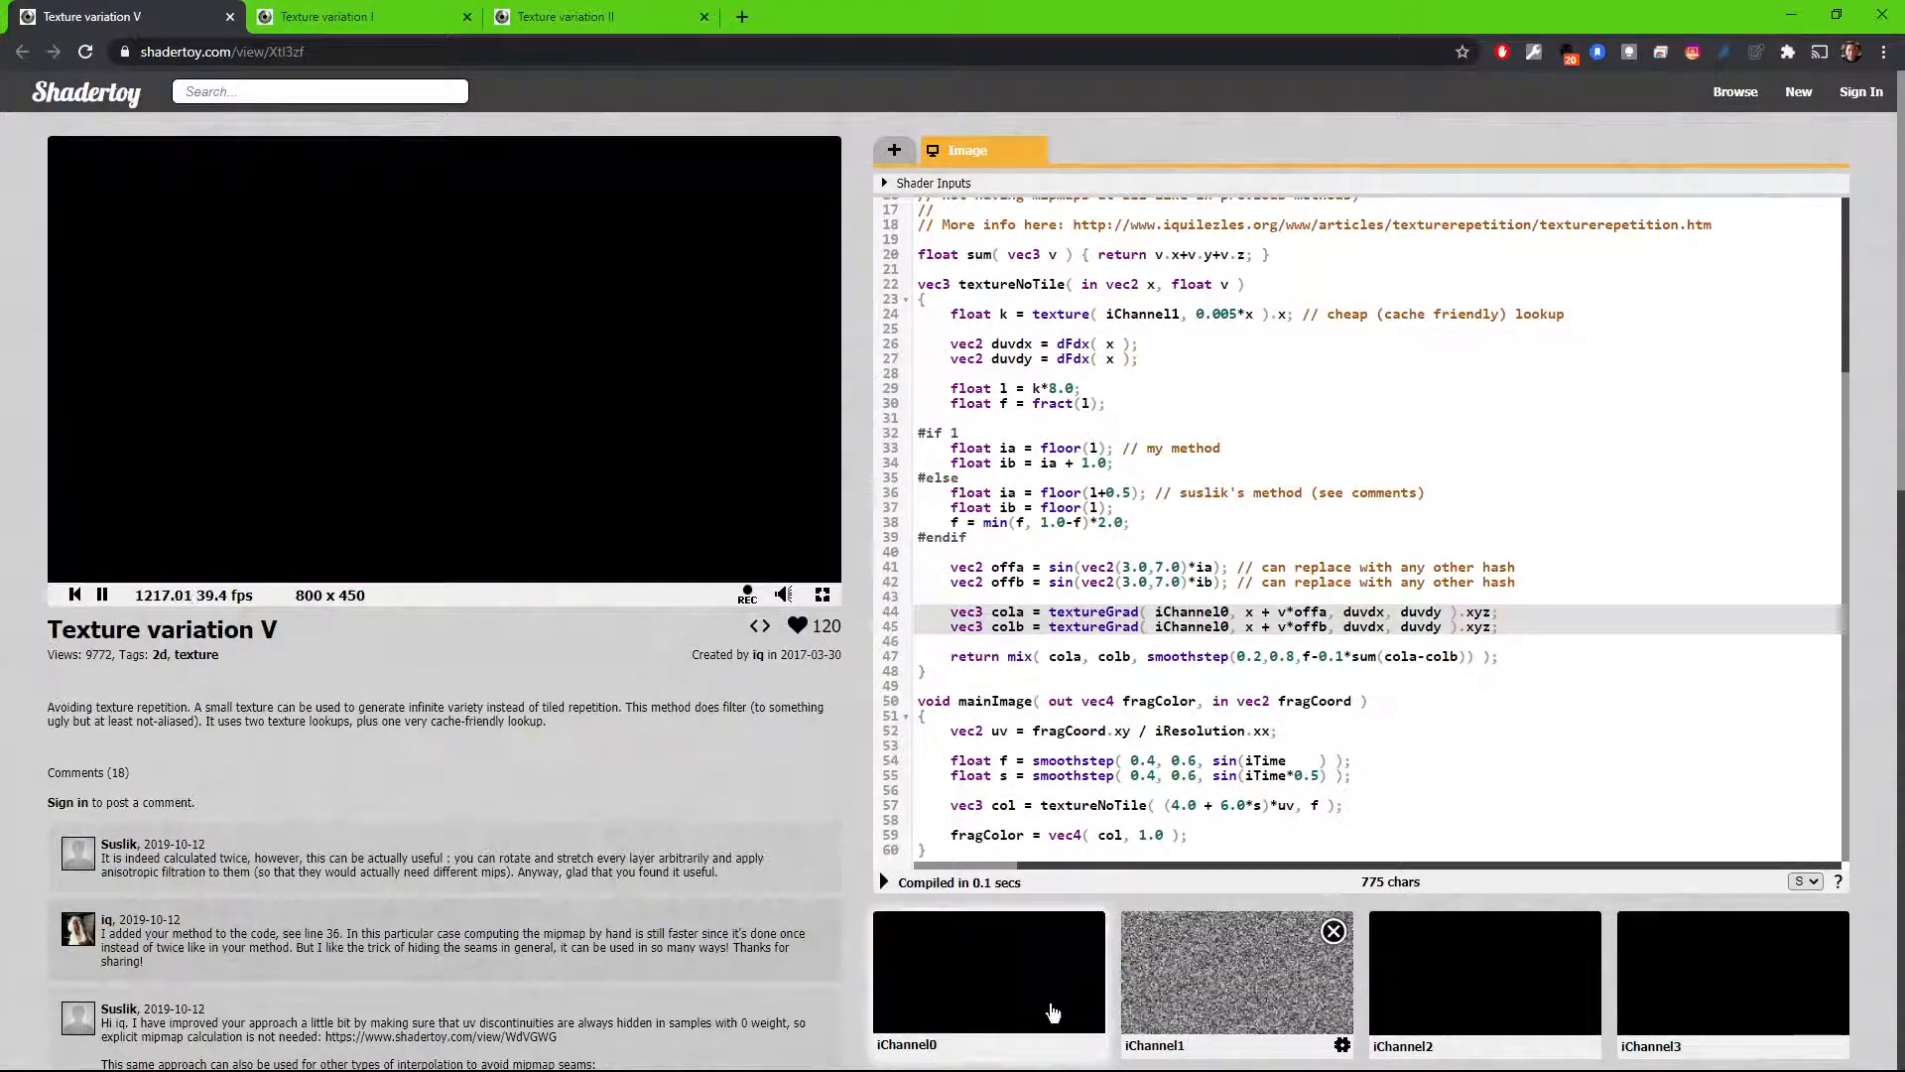
click(1052, 1012)
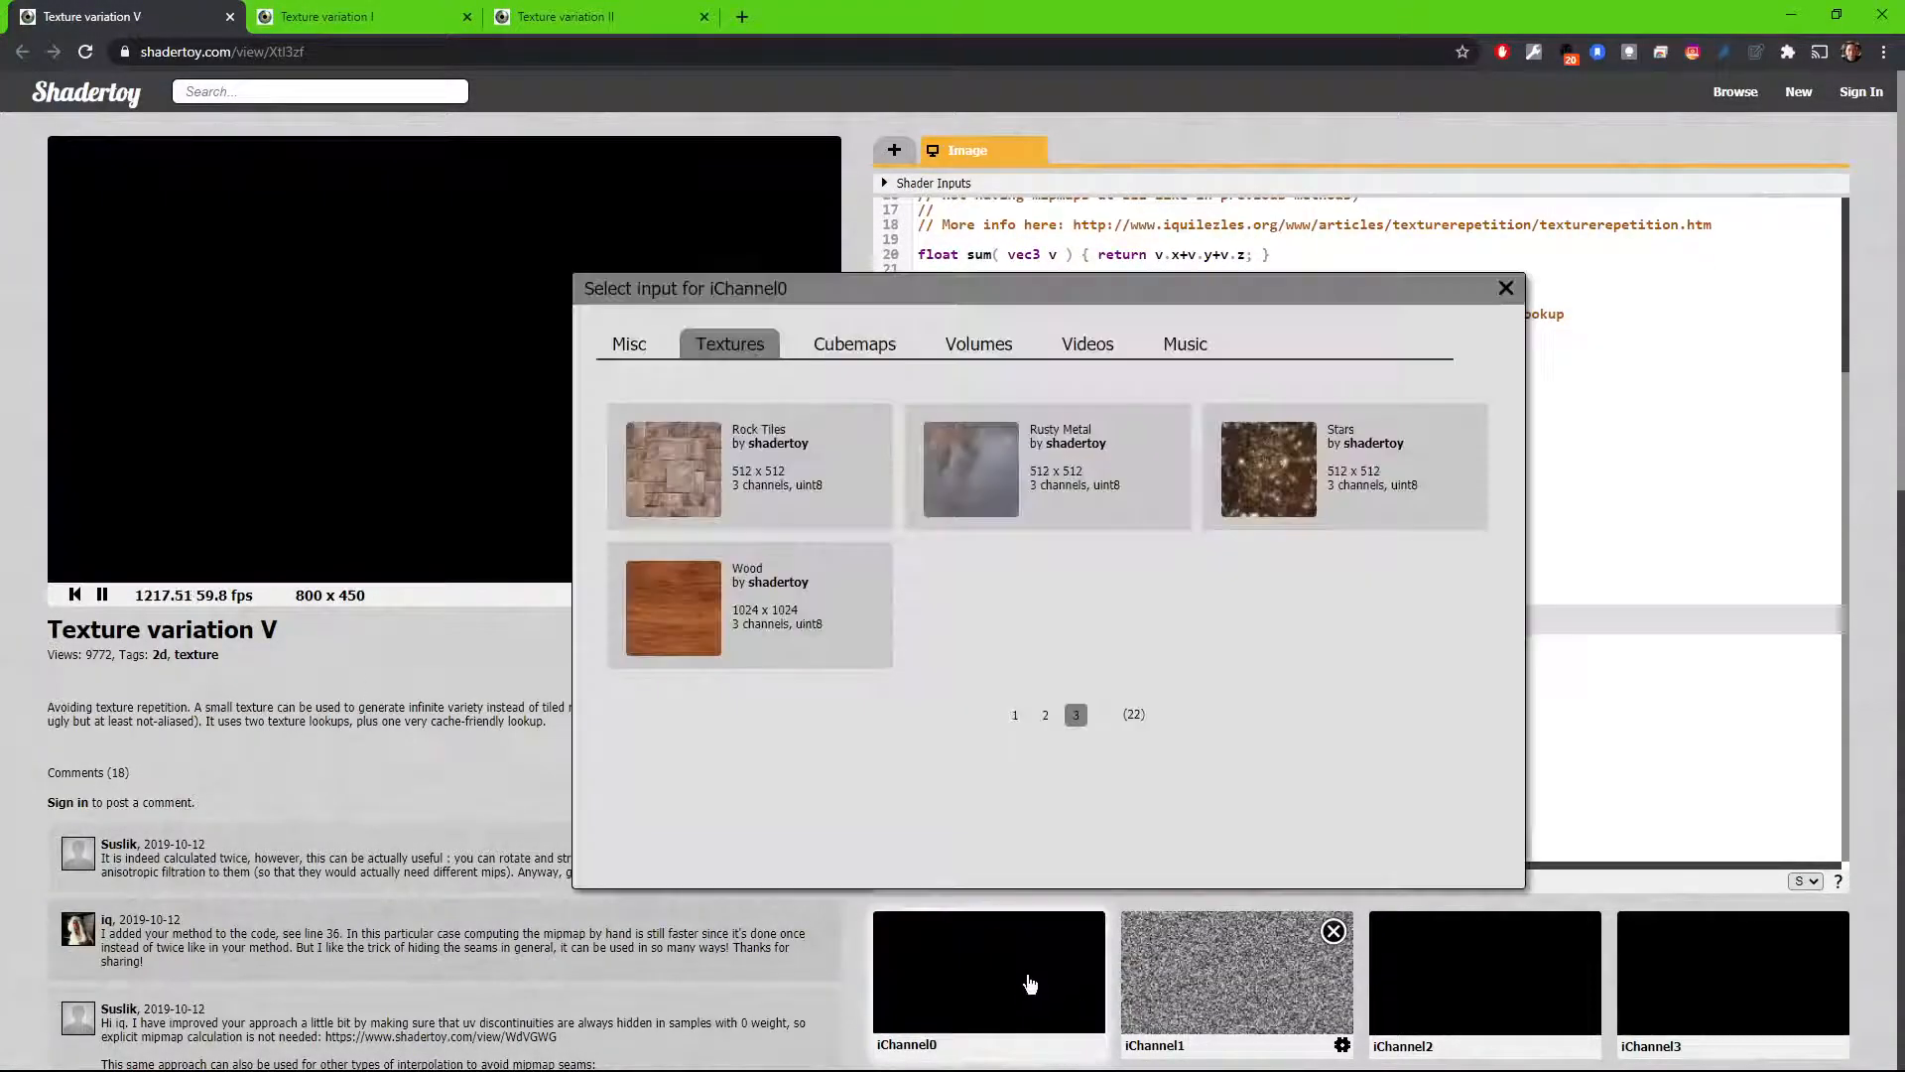
click(1046, 715)
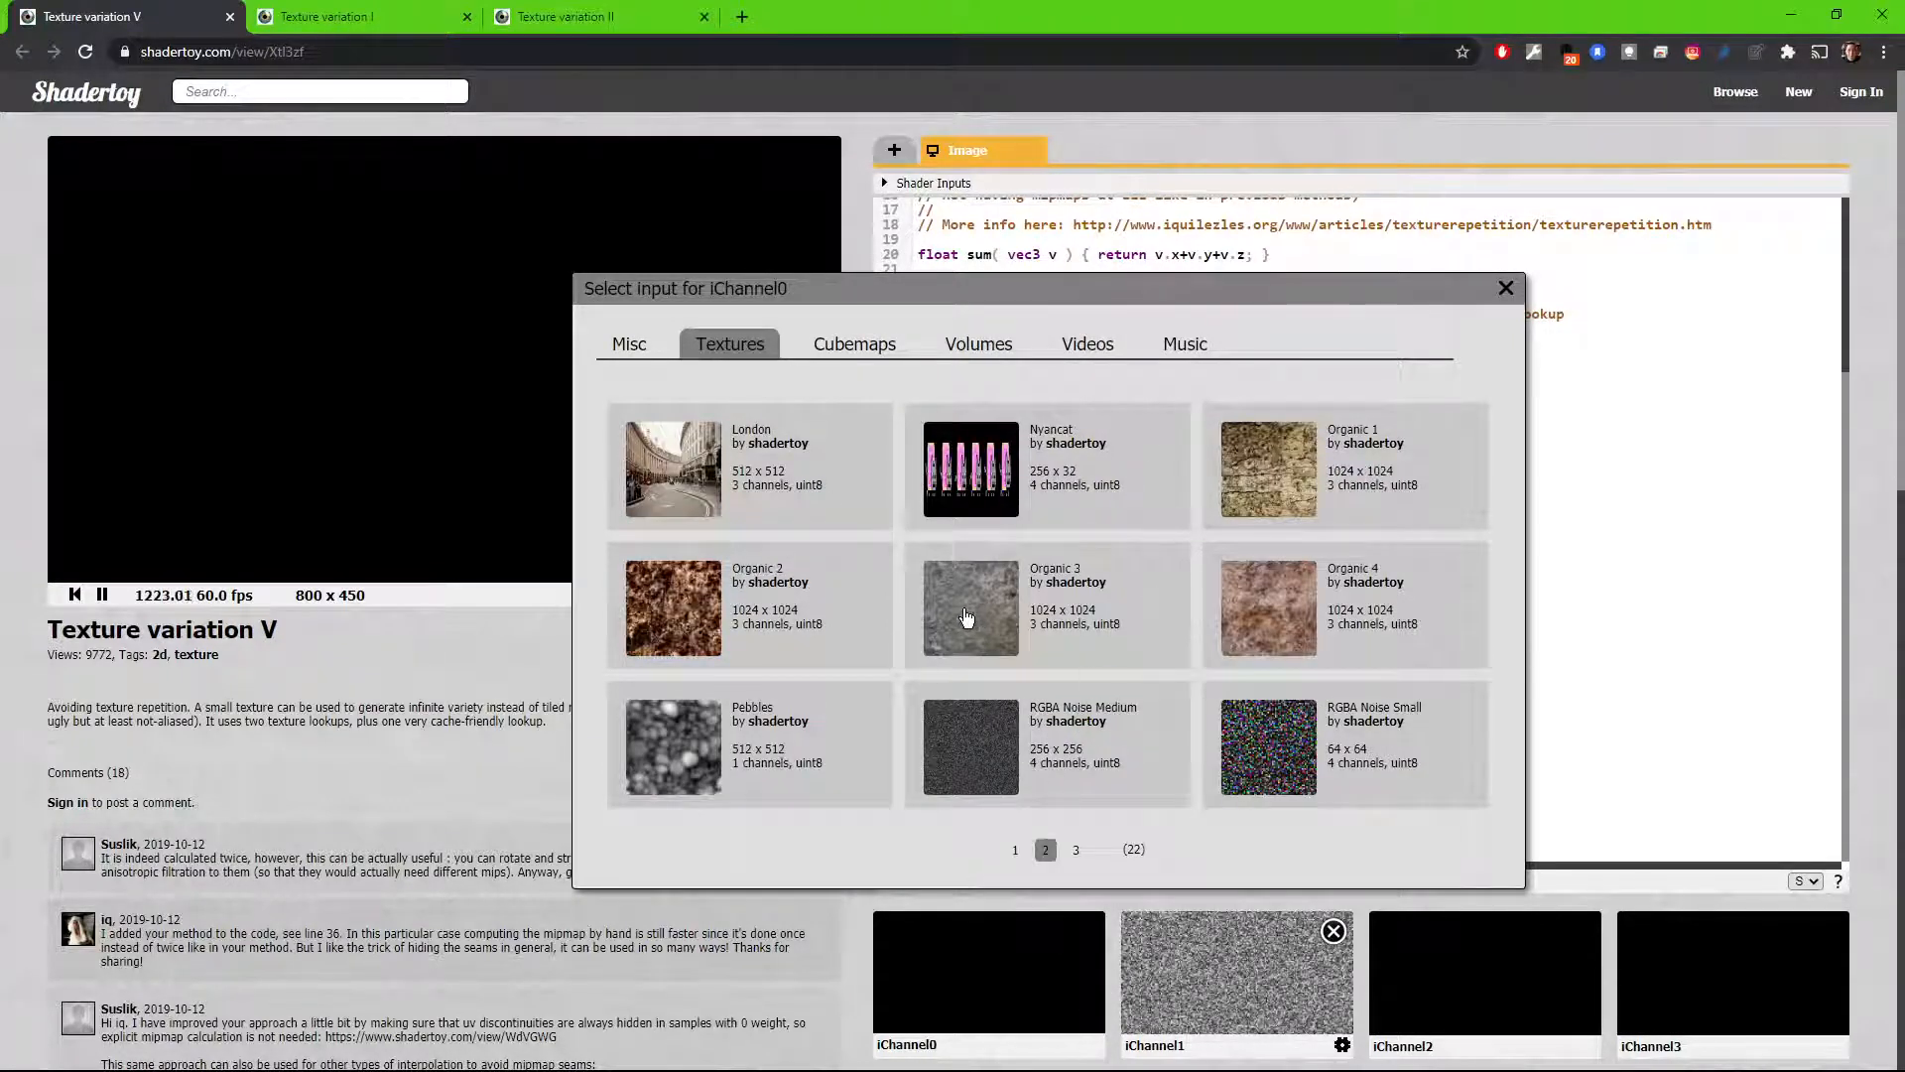
click(674, 628)
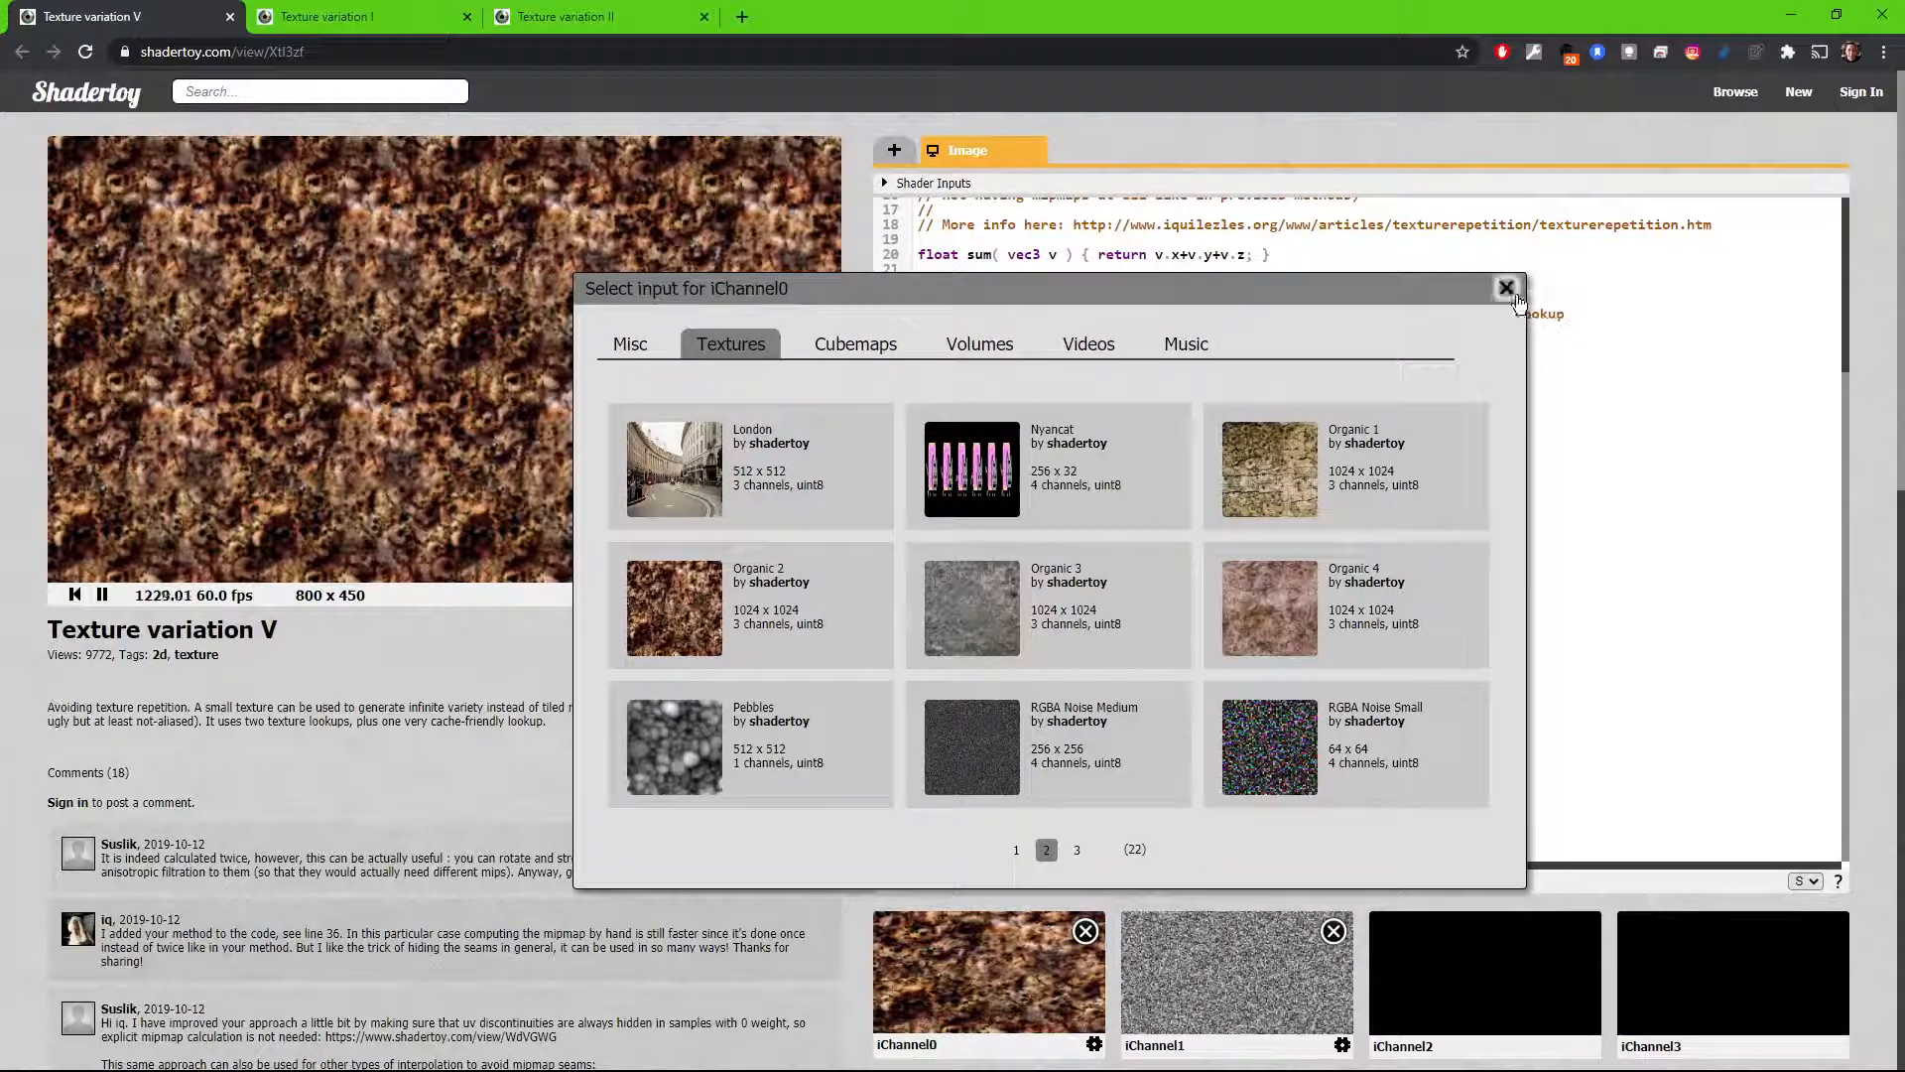
click(1534, 355)
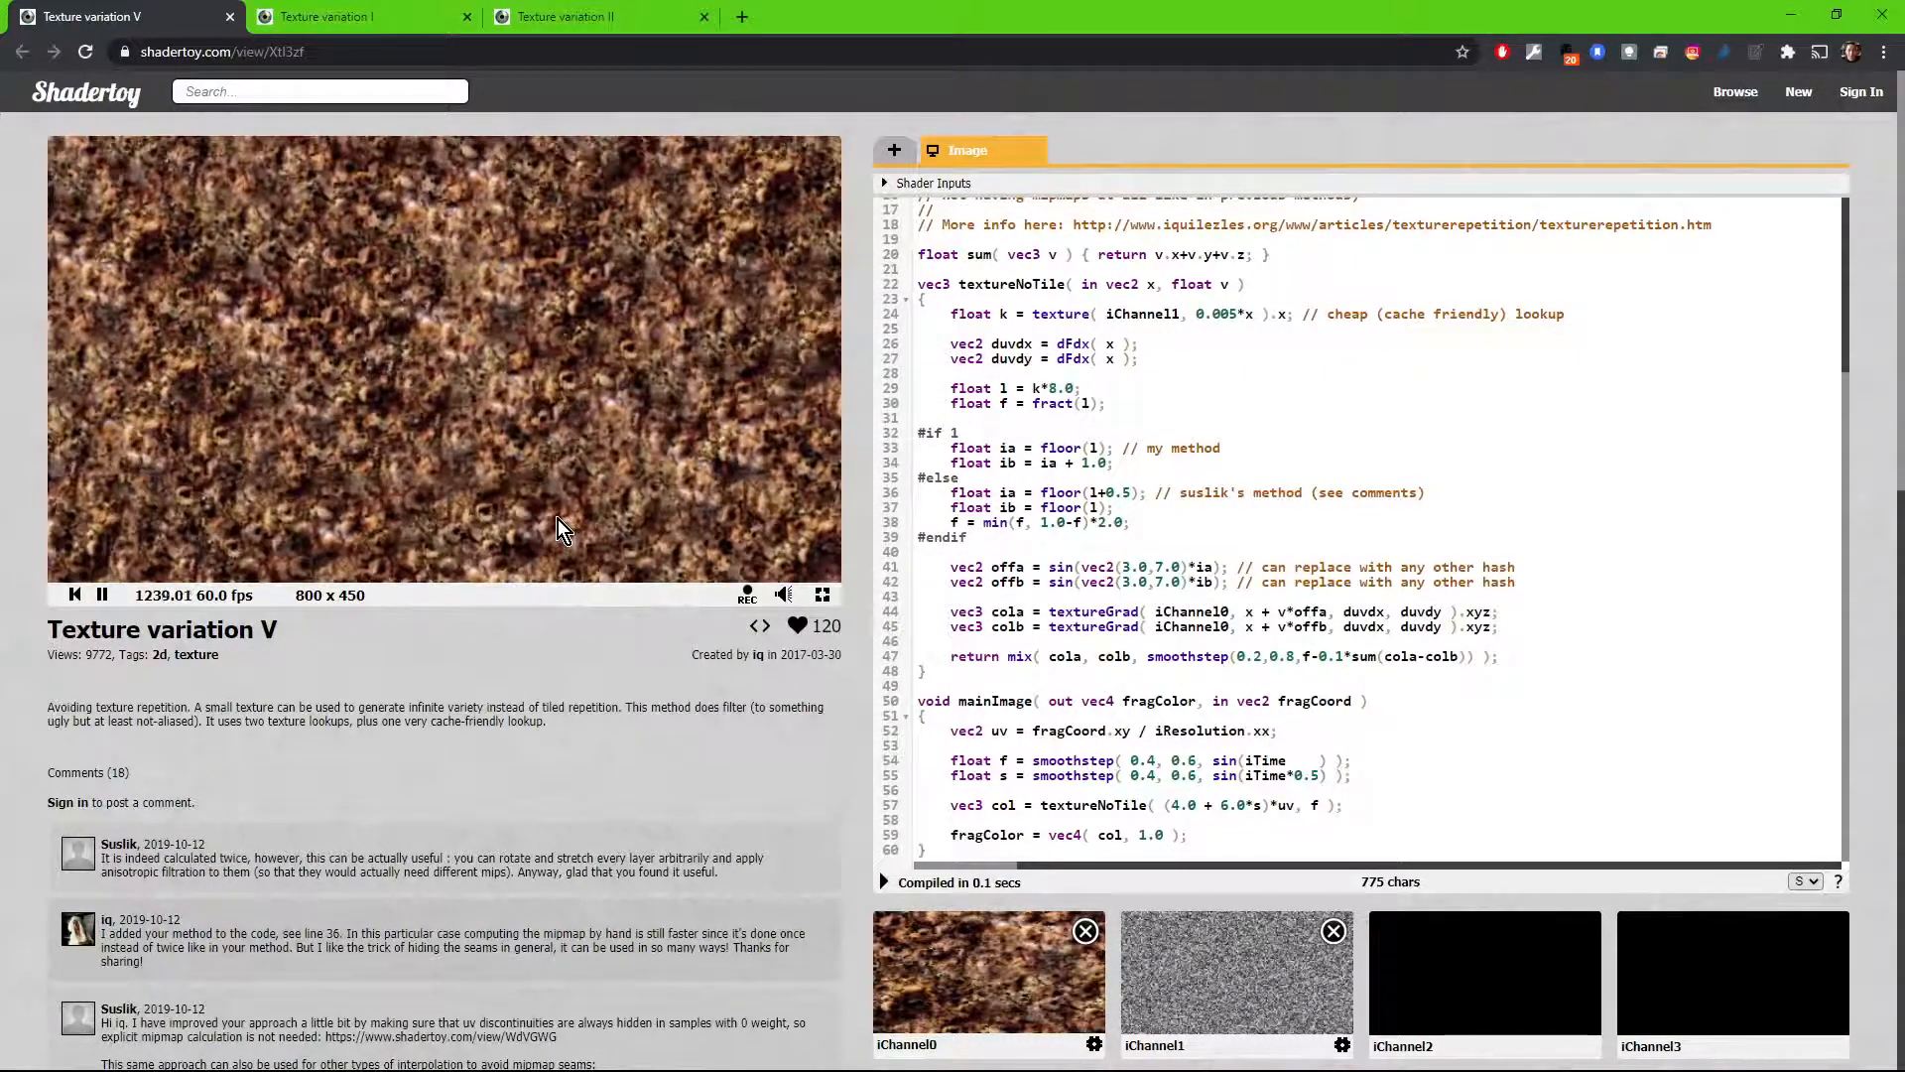
click(822, 594)
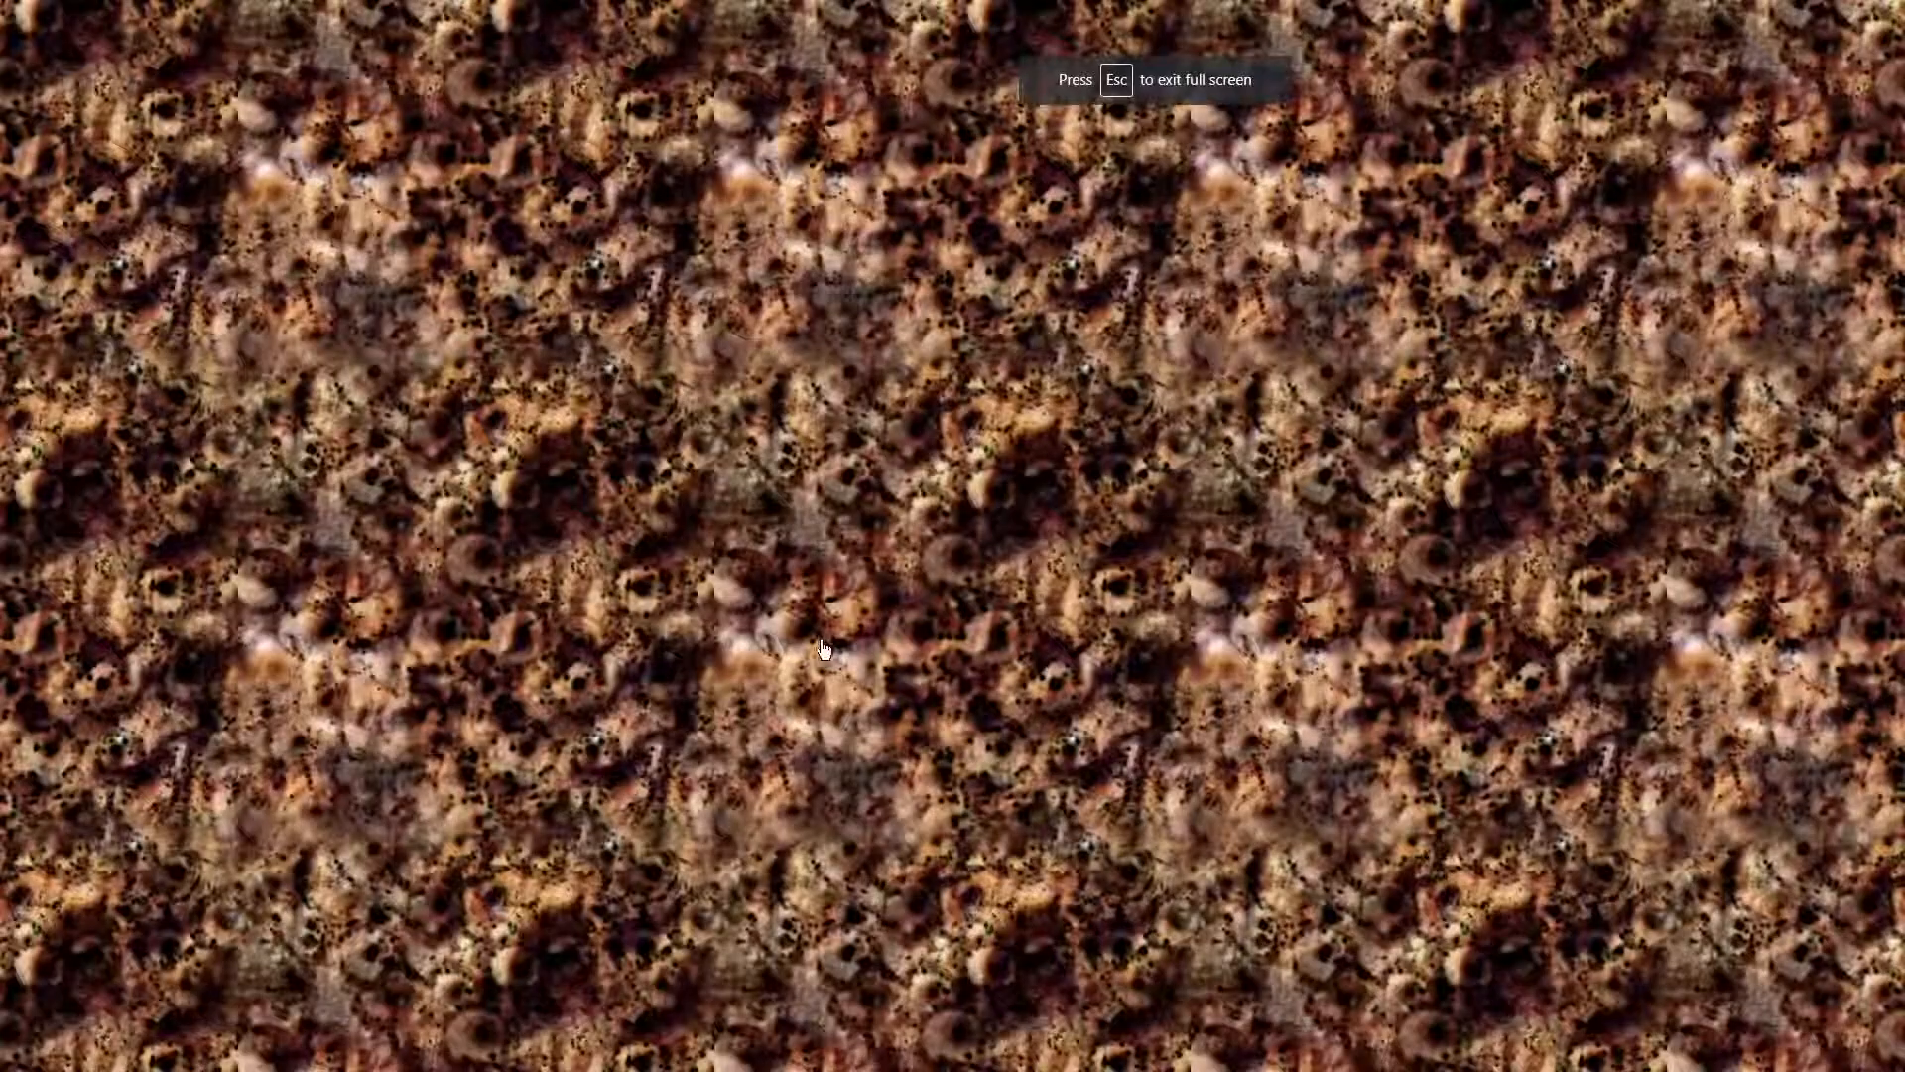